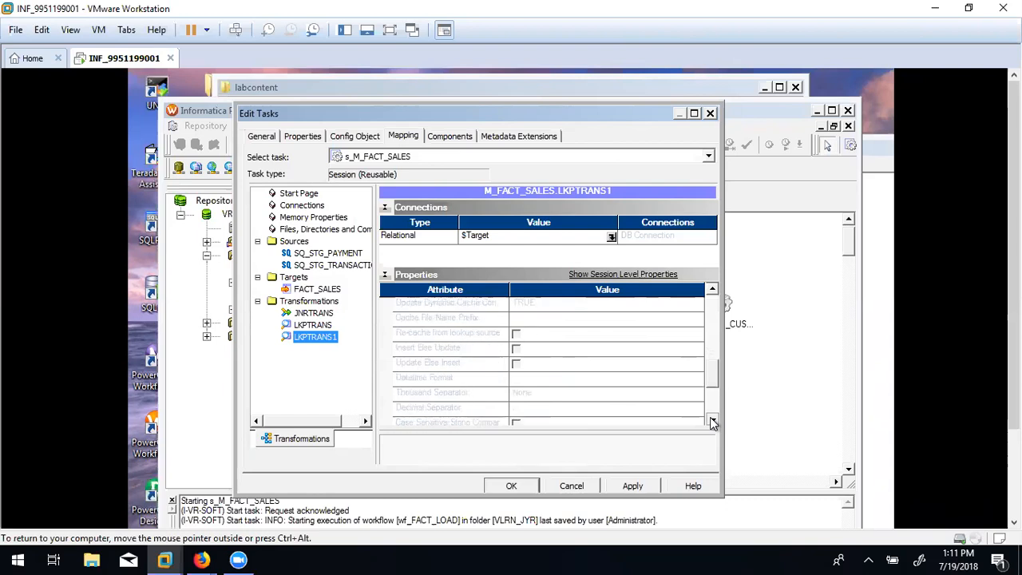
Correct the connection parameter under [s_M_FACT_SALES] in FACT_LOAD.parm to $DBConnection_tgt, matching the session's target connection, and save the file.
left_click(299, 135)
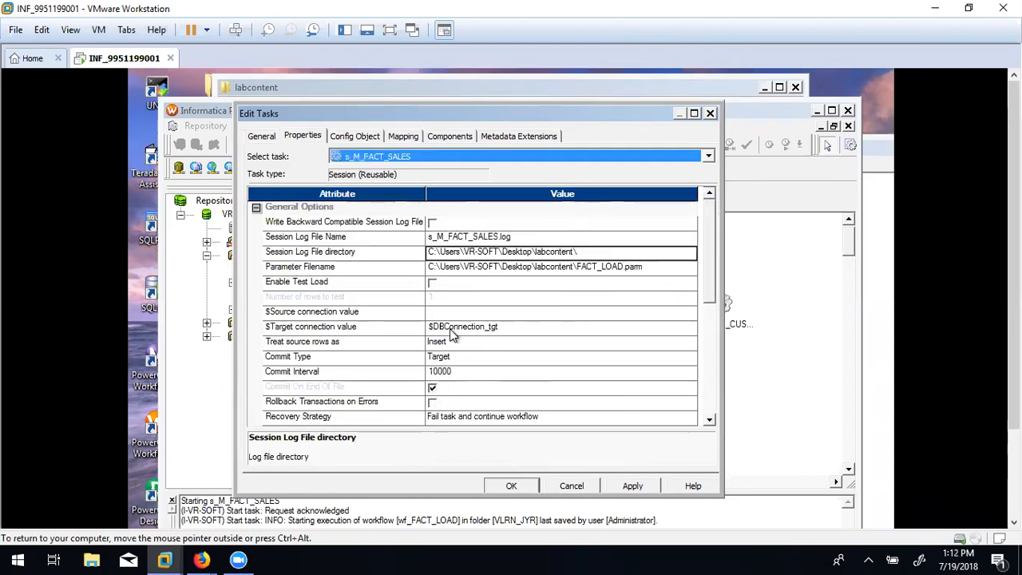
left_click(871, 346)
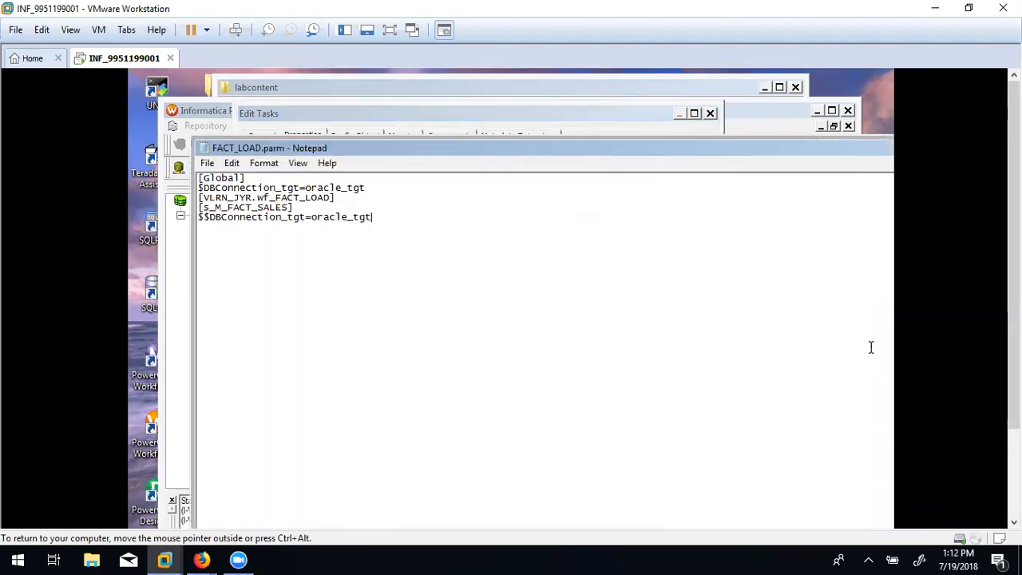
left_click(212, 216)
key("BackSpace")
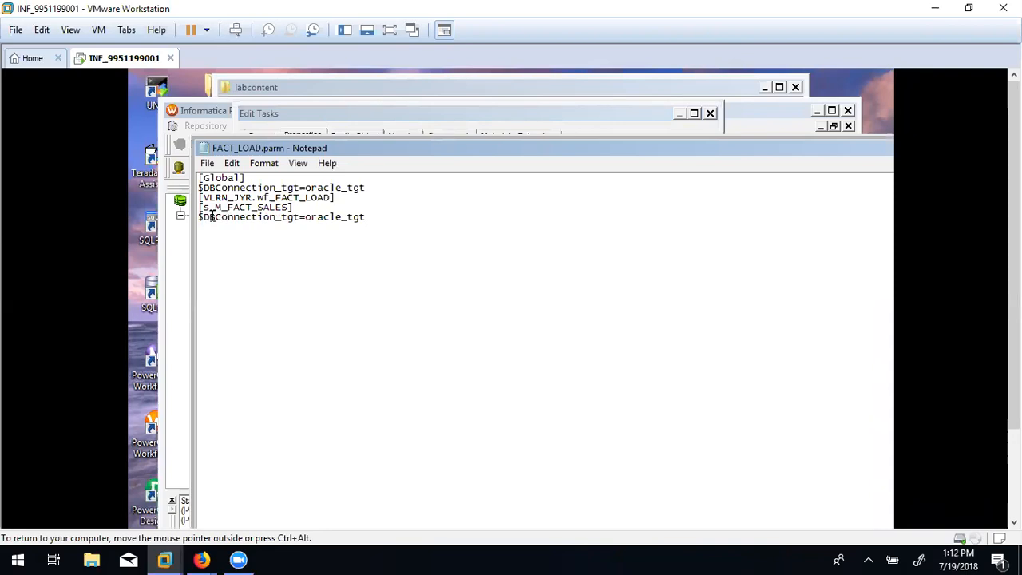
left_click(208, 164)
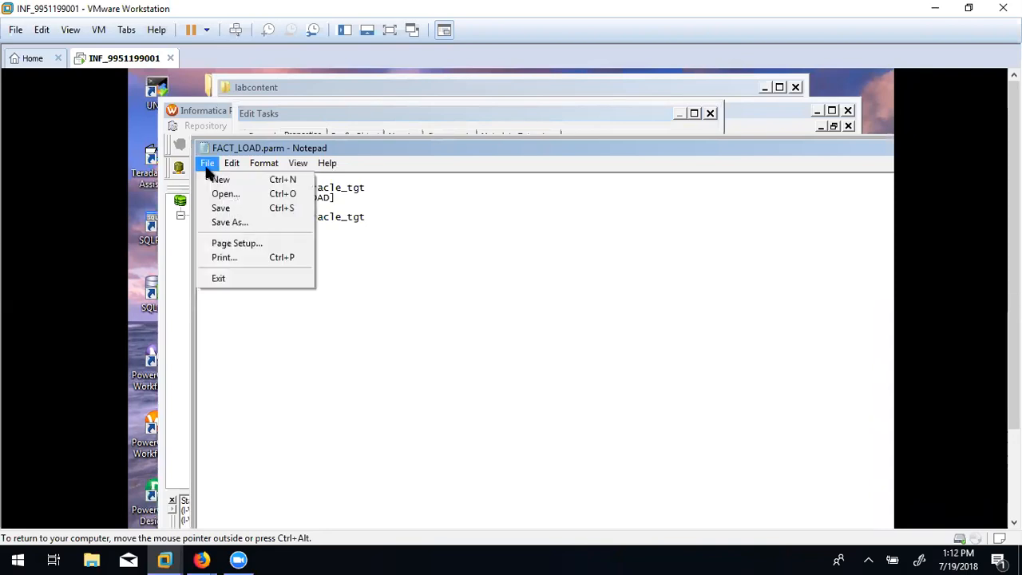
left_click(221, 209)
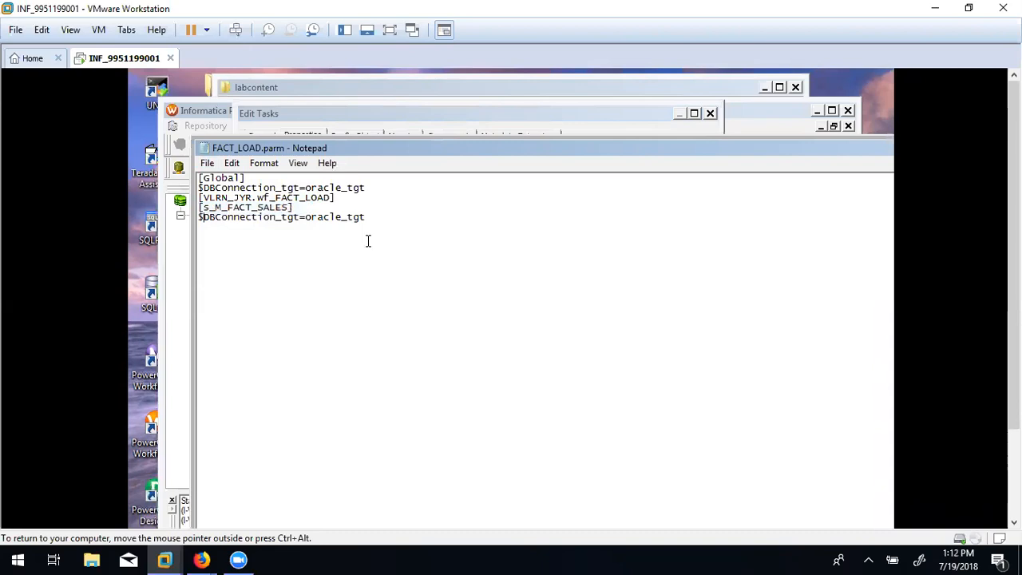
key("Return")
type("DBConnection_tgt")
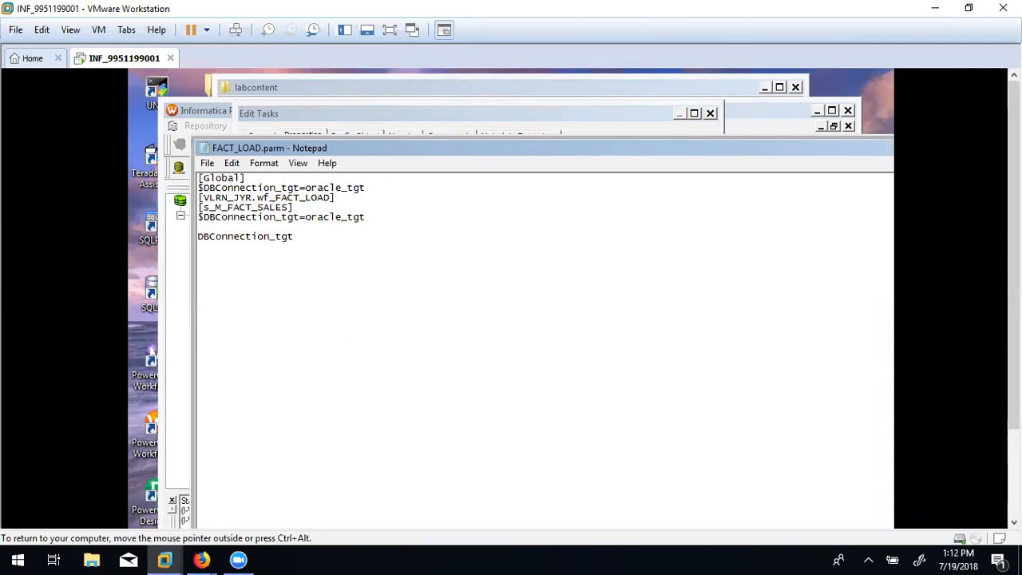
key("shift+Home")
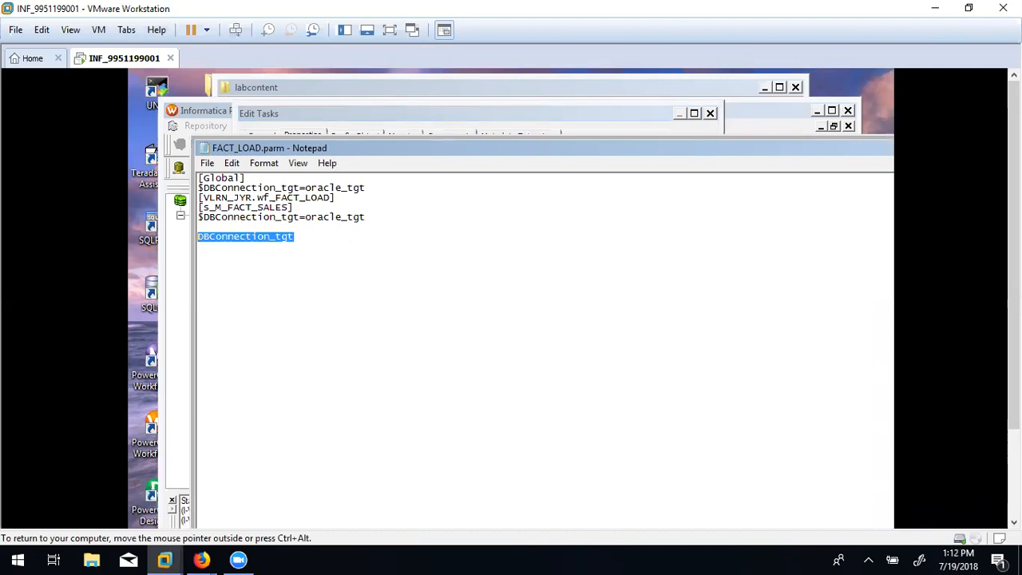
key("Delete")
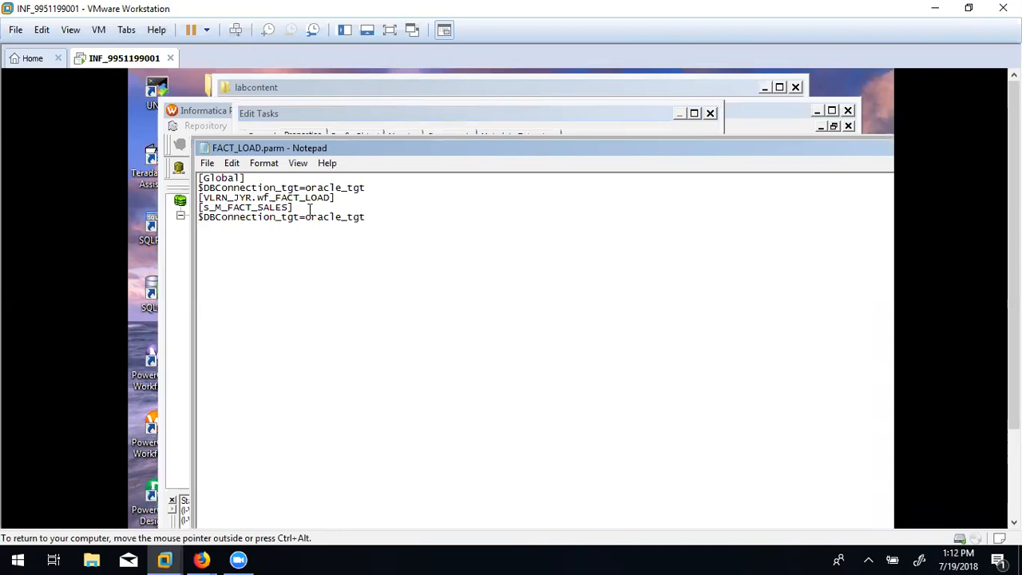
Save FACT_LOAD.parm again, then apply the s_M_FACT_SALES session edits and save them to the repository.
left_click(206, 163)
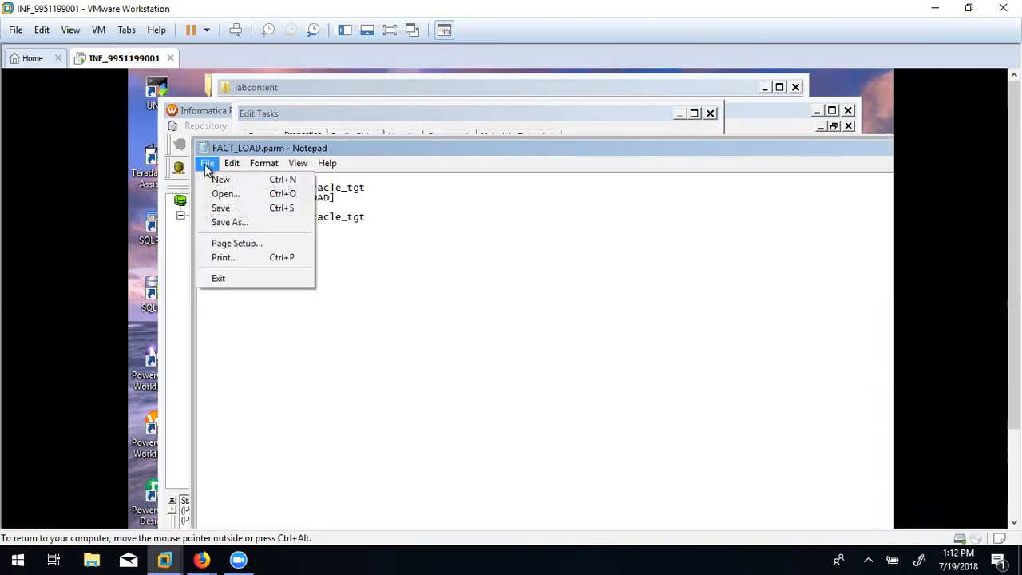
left_click(228, 209)
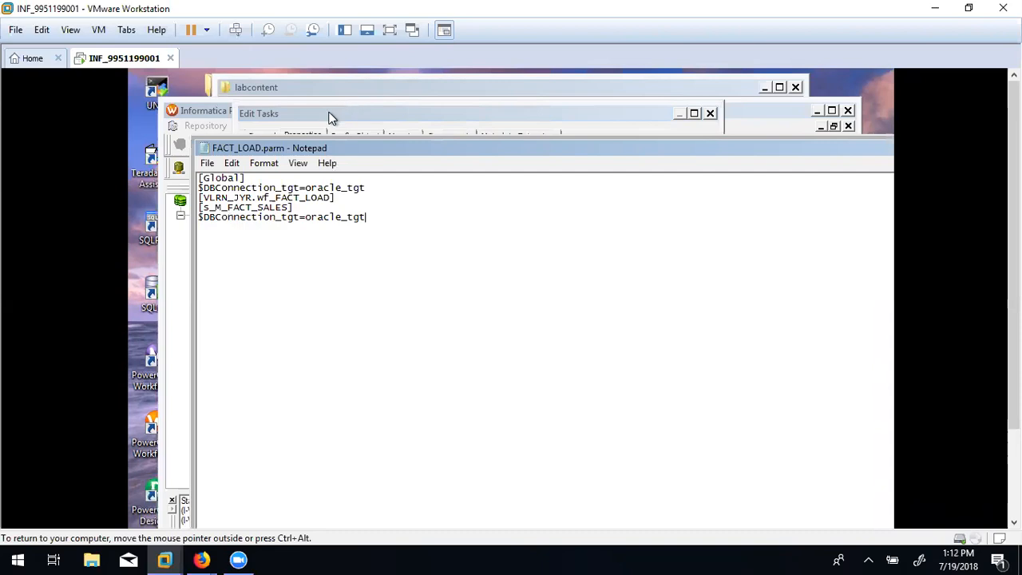
left_click(331, 118)
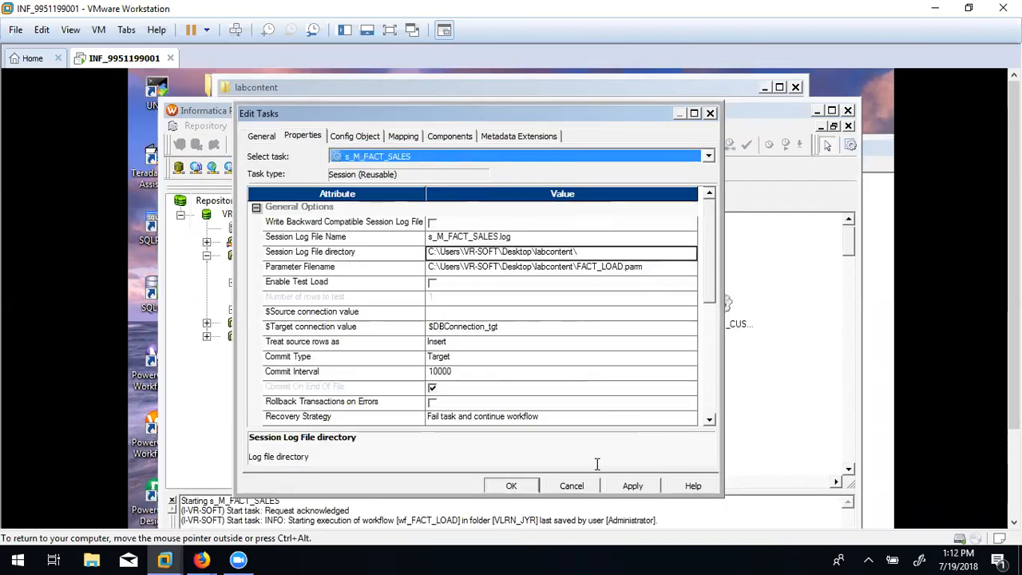
left_click(570, 484)
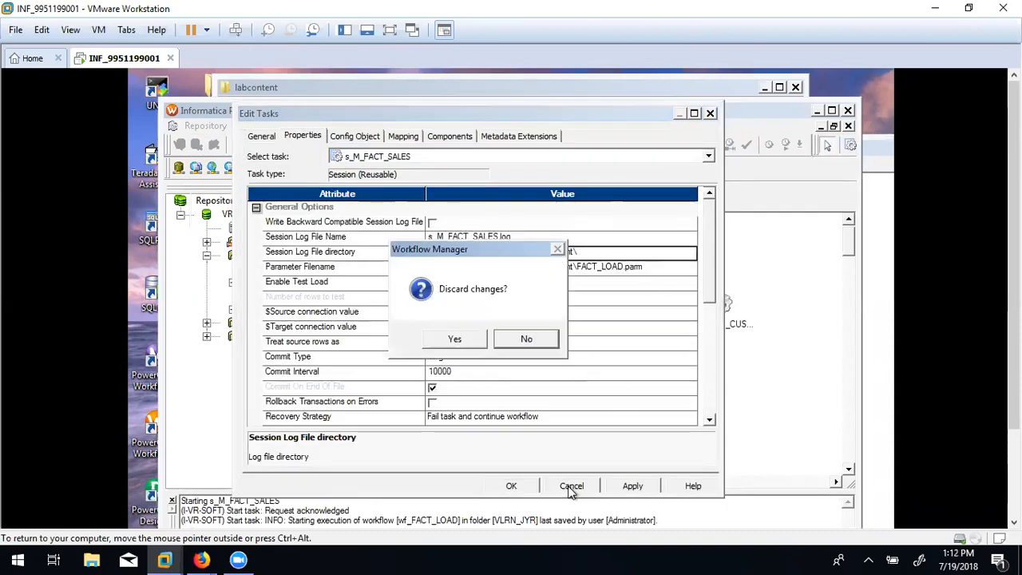
left_click(519, 340)
left_click(632, 487)
left_click(512, 485)
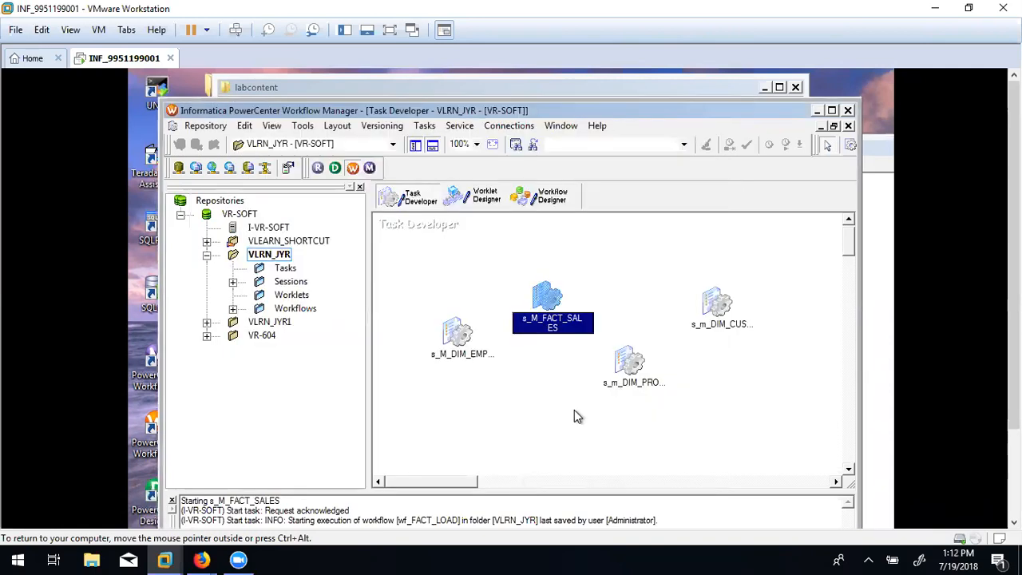
key("ctrl+s")
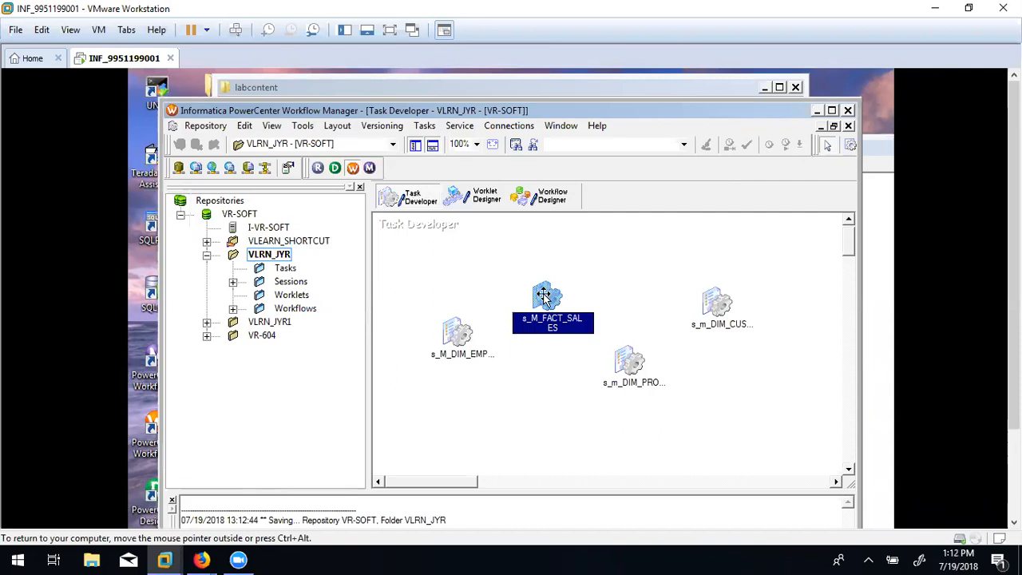
Start the s_M_FACT_SALES task from the wf_FACT_LOAD workflow and switch to Workflow Monitor to check the run.
left_click(531, 200)
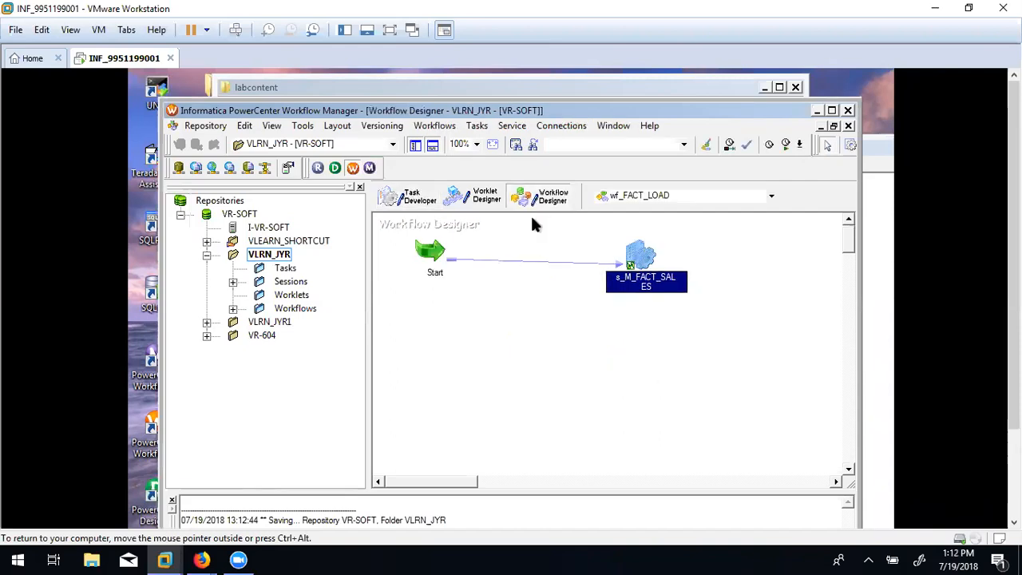
right_click(642, 254)
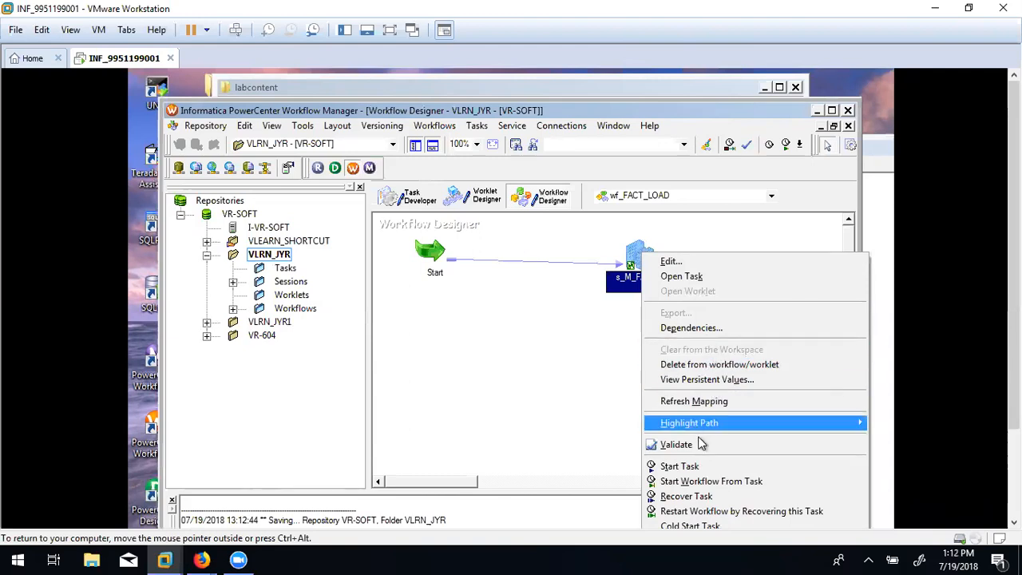
left_click(689, 466)
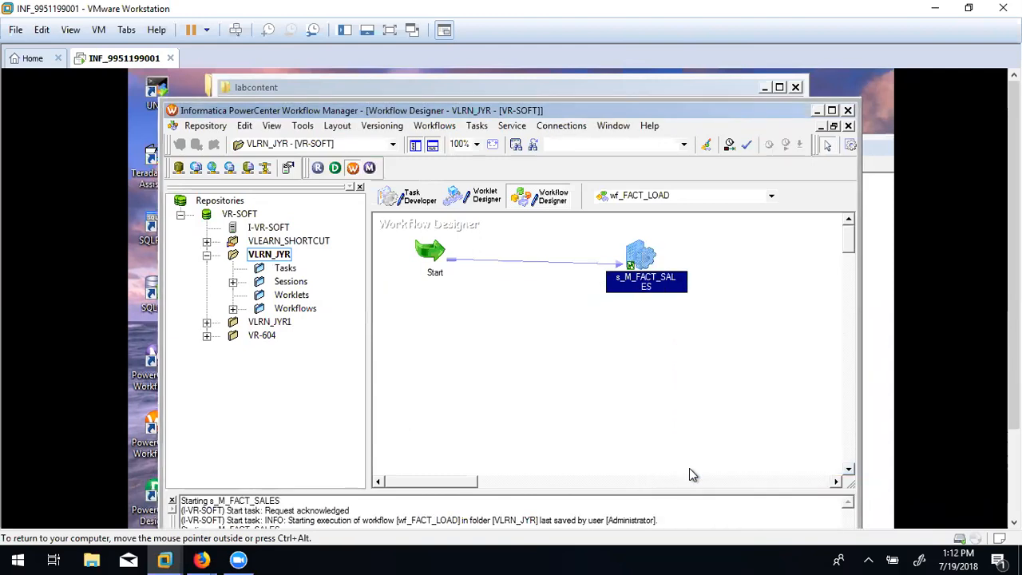
left_click_drag(1014, 319, 1013, 409)
left_click(378, 512)
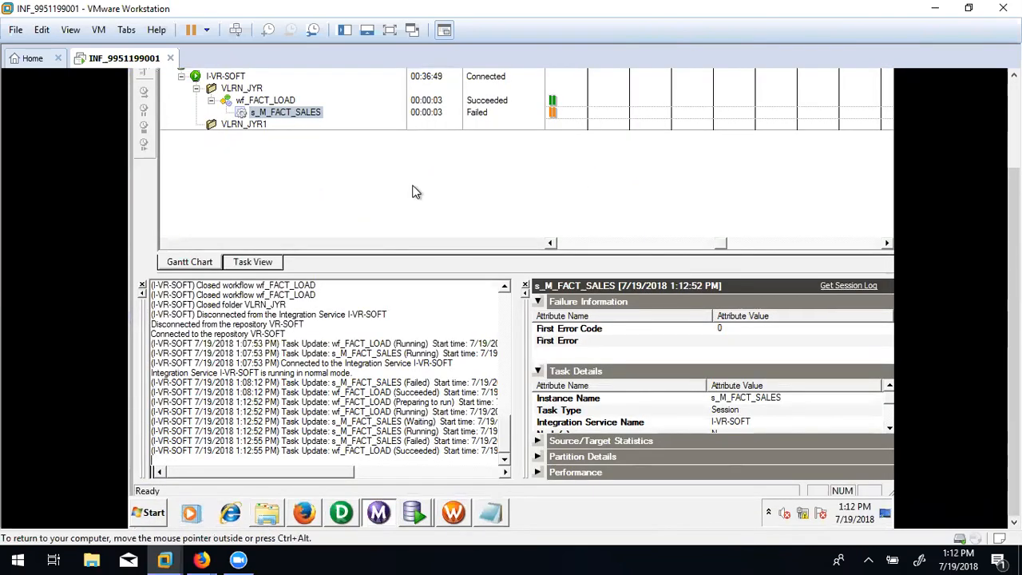
Restart the s_M_FACT_SALES task and try to get its session log.
right_click(294, 114)
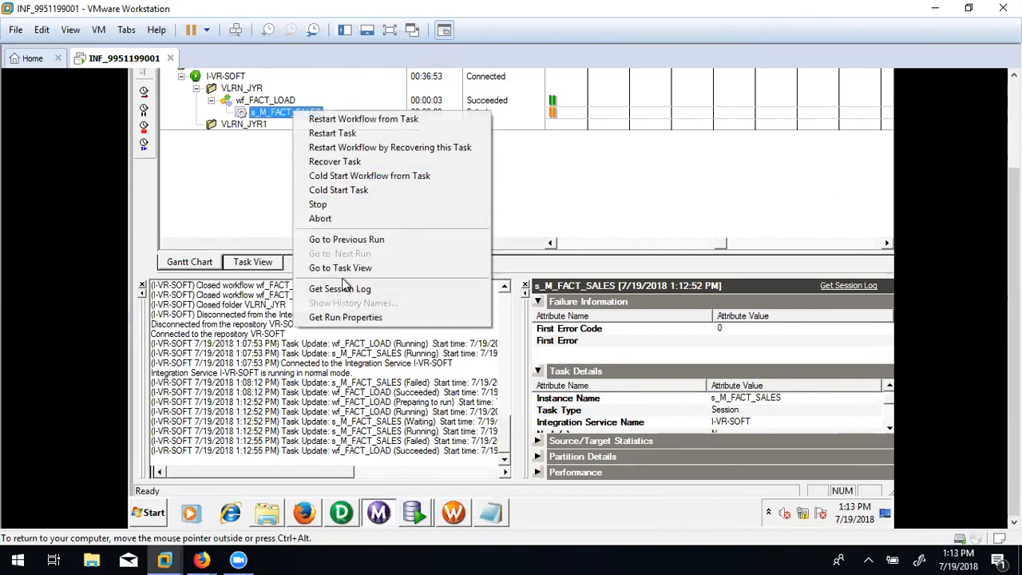
left_click(332, 133)
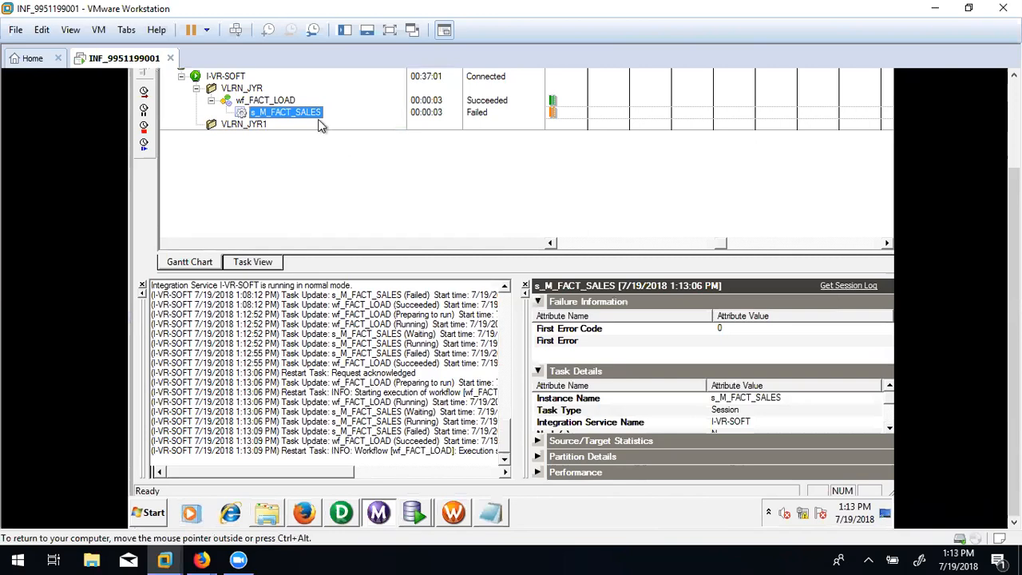
right_click(311, 111)
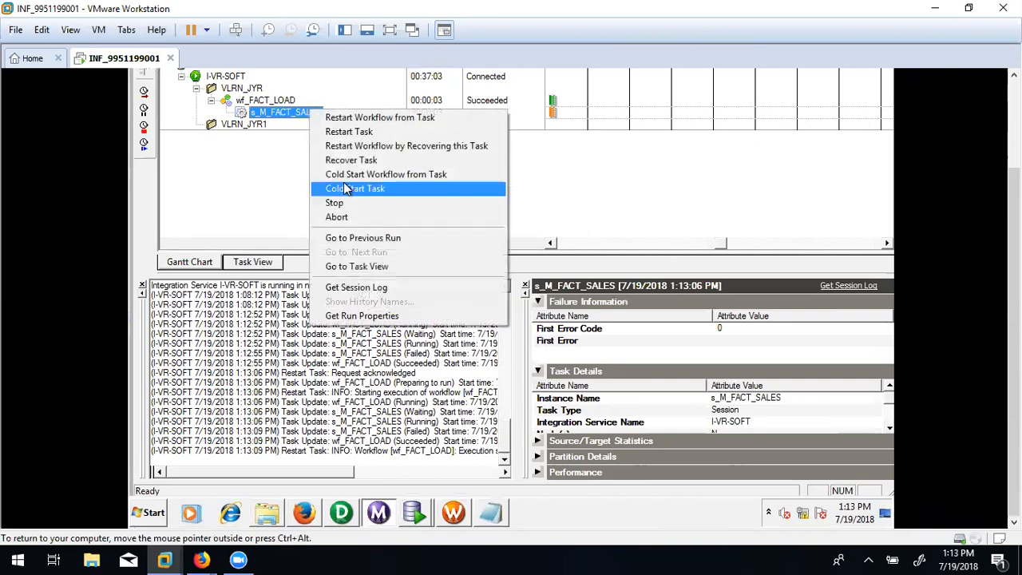
left_click(368, 288)
left_click(648, 299)
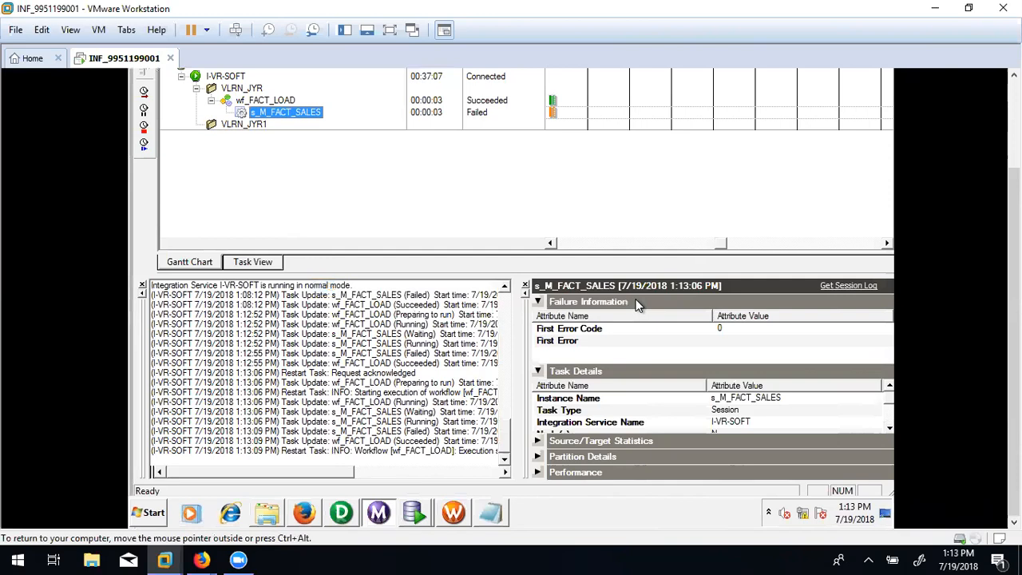
left_click_drag(1014, 319, 1013, 227)
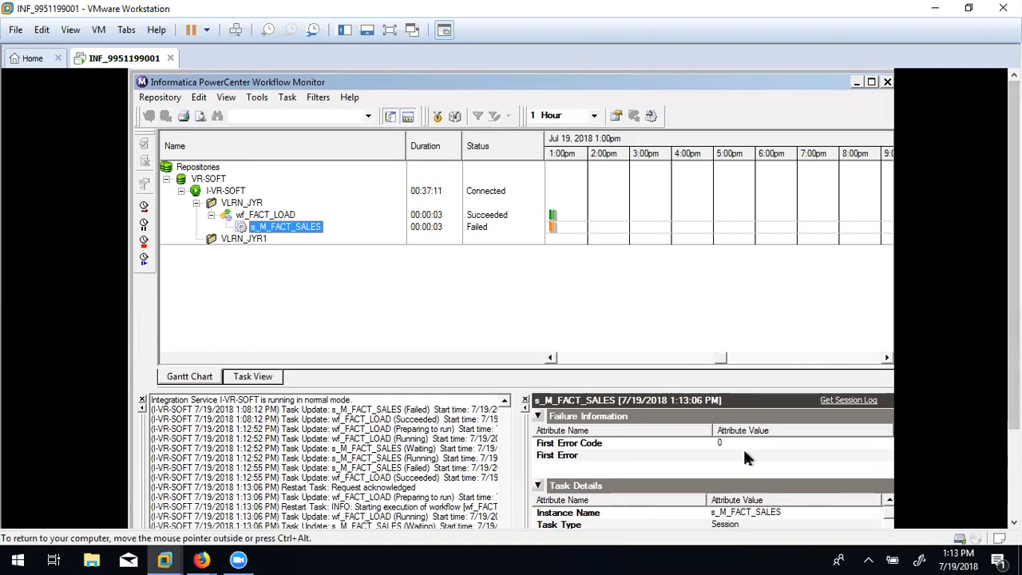
left_click_drag(1014, 247, 1013, 339)
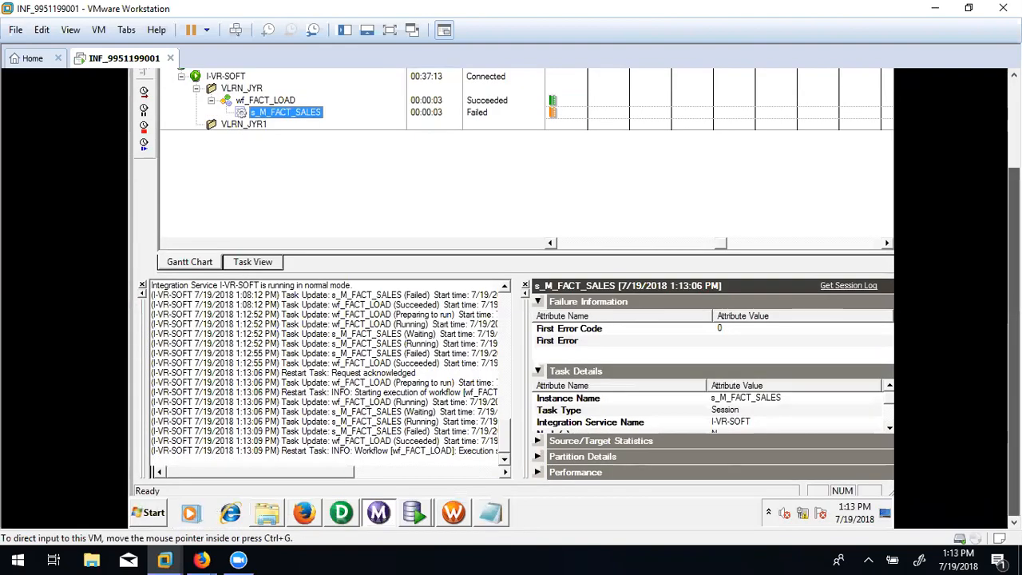
Switch to Workflow Manager and open the properties of the reusable s_M_FACT_SALES session in Task Developer.
left_click(455, 519)
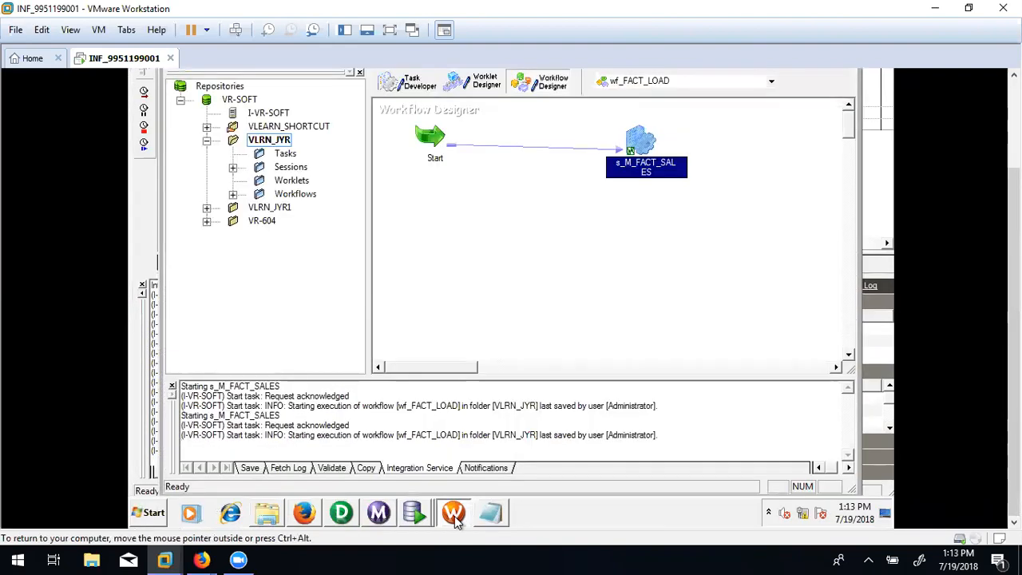
left_click(421, 83)
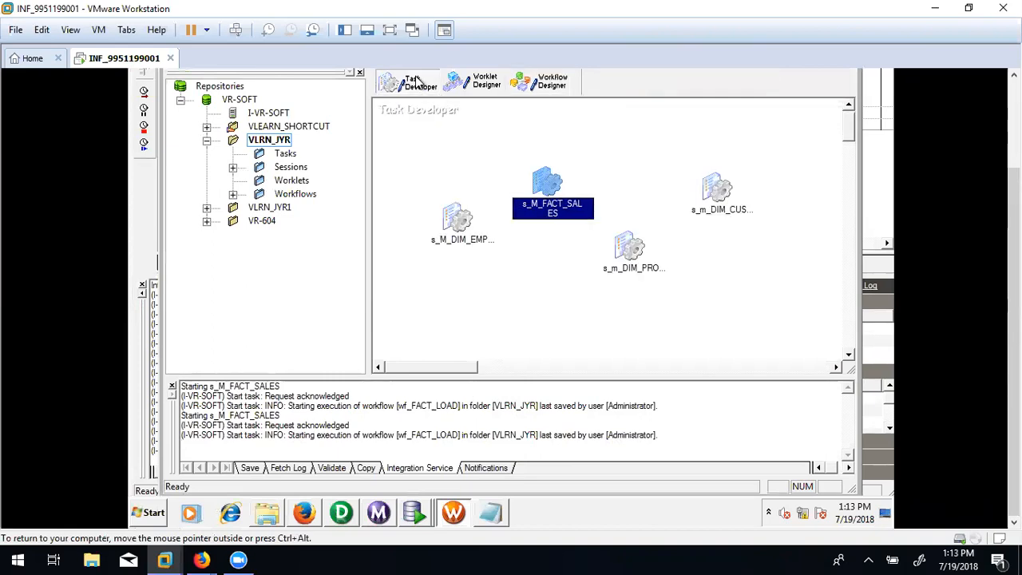
double_click(546, 184)
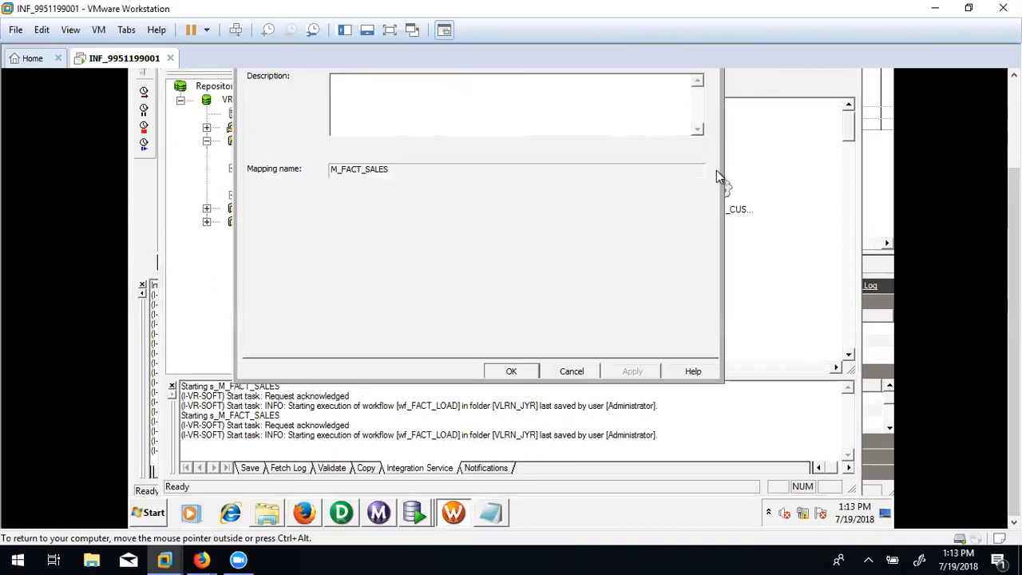
left_click_drag(1011, 457, 1011, 359)
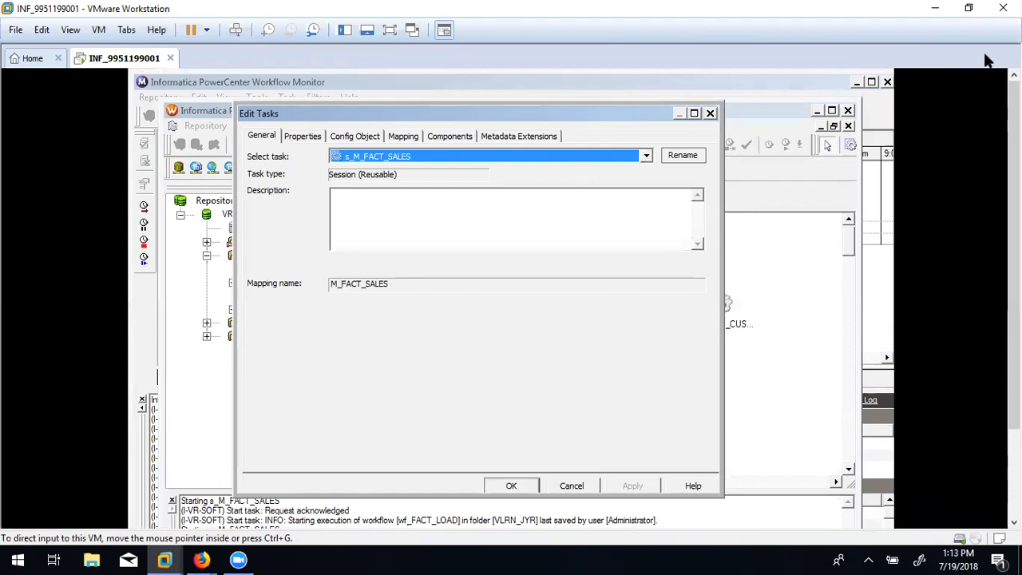
left_click(401, 137)
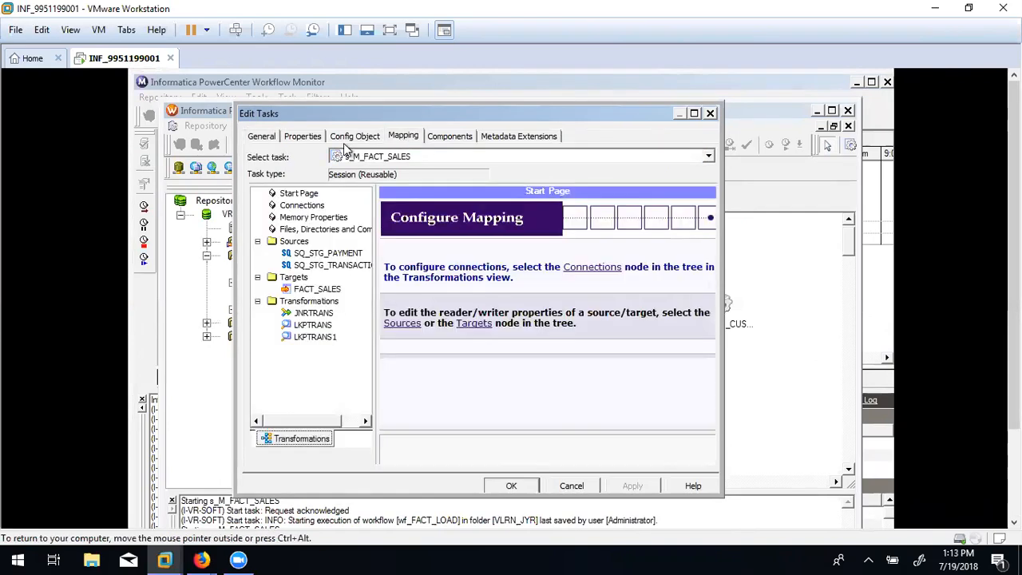
left_click(300, 136)
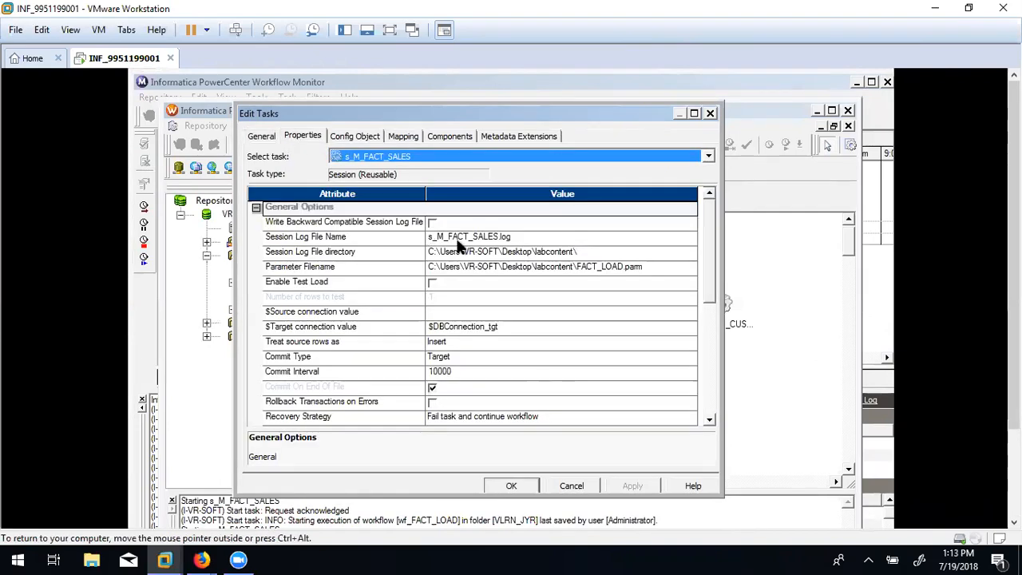
Clear the Parameter Filename of the reusable s_M_FACT_SALES session, then apply and save the change.
left_click(578, 253)
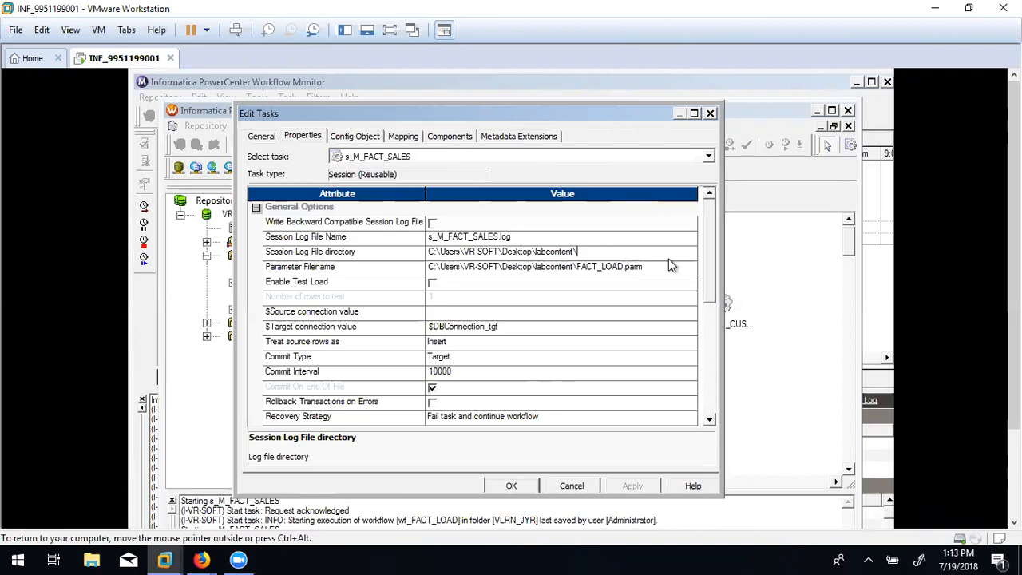
left_click(645, 268)
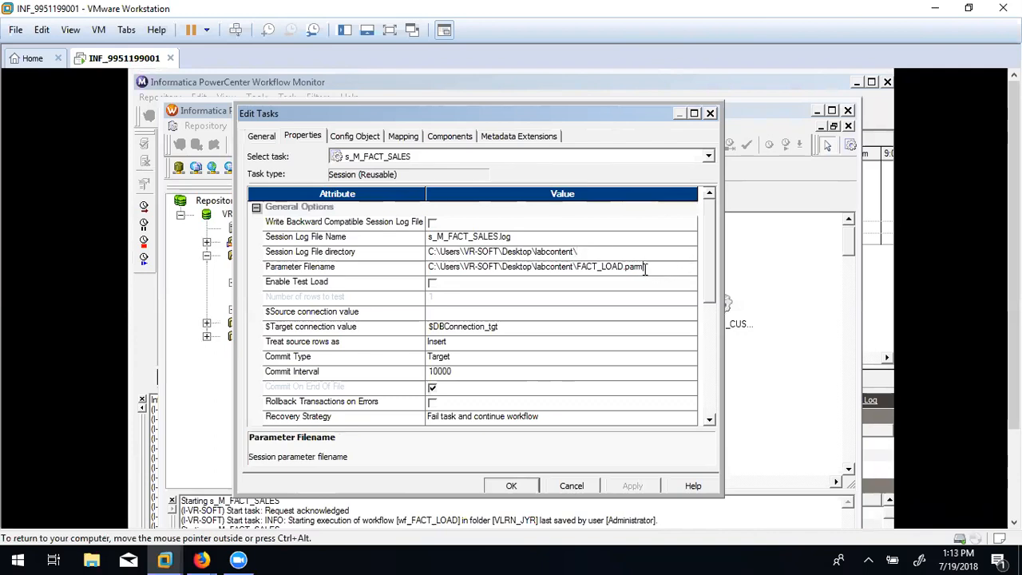
left_click_drag(647, 271, 274, 232)
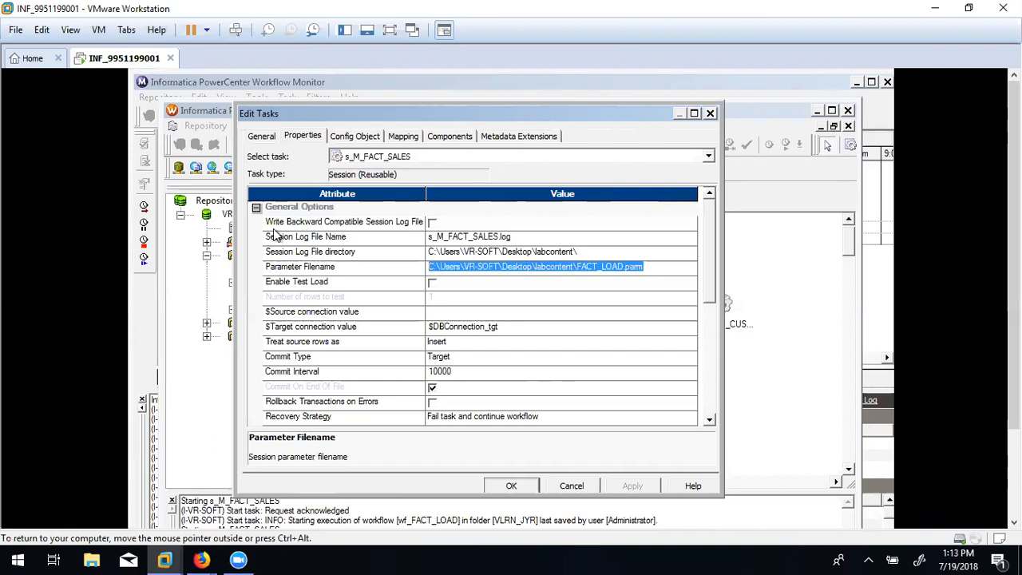
key("Delete")
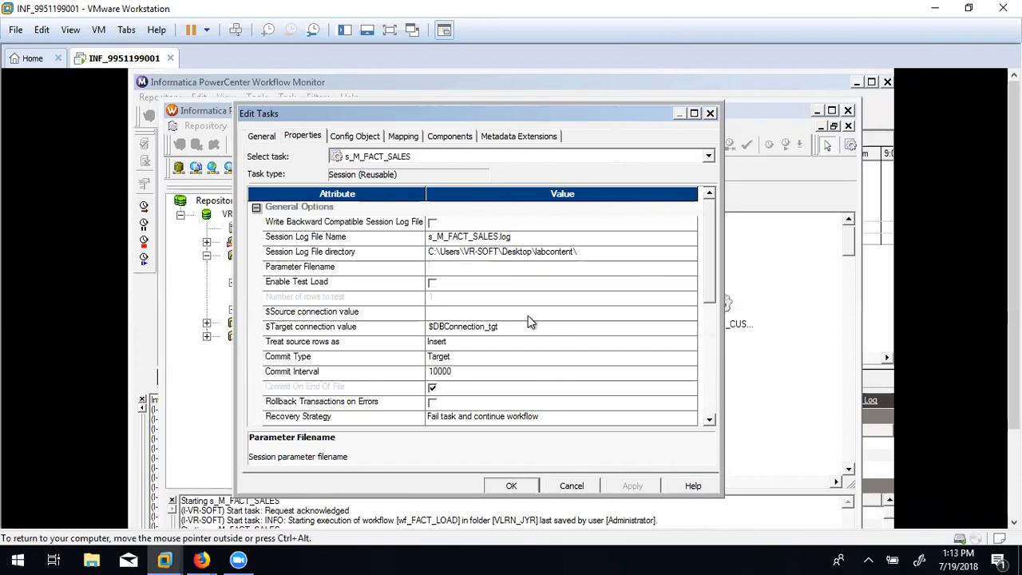
left_click(509, 328)
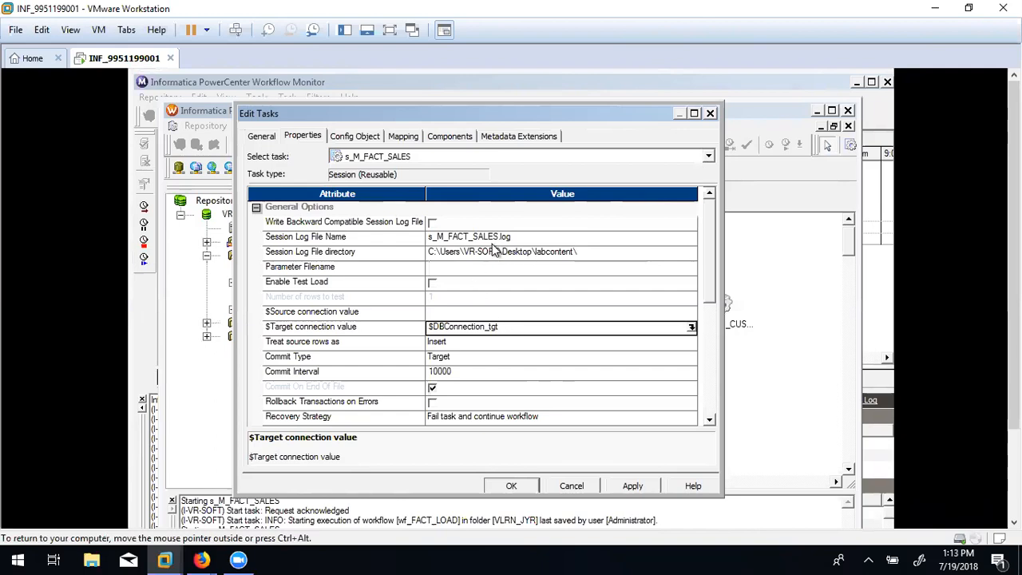
left_click(483, 241)
left_click(630, 486)
left_click(511, 486)
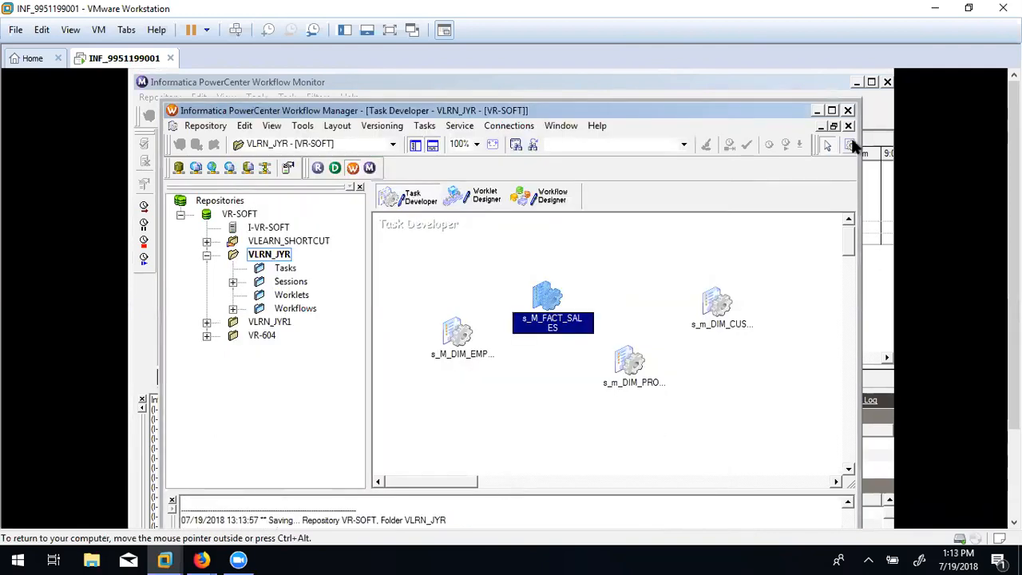
Examine the workflow-level properties of wf_FACT_LOAD in Workflow Designer, including its Parameter Filename, and close them.
left_click(545, 196)
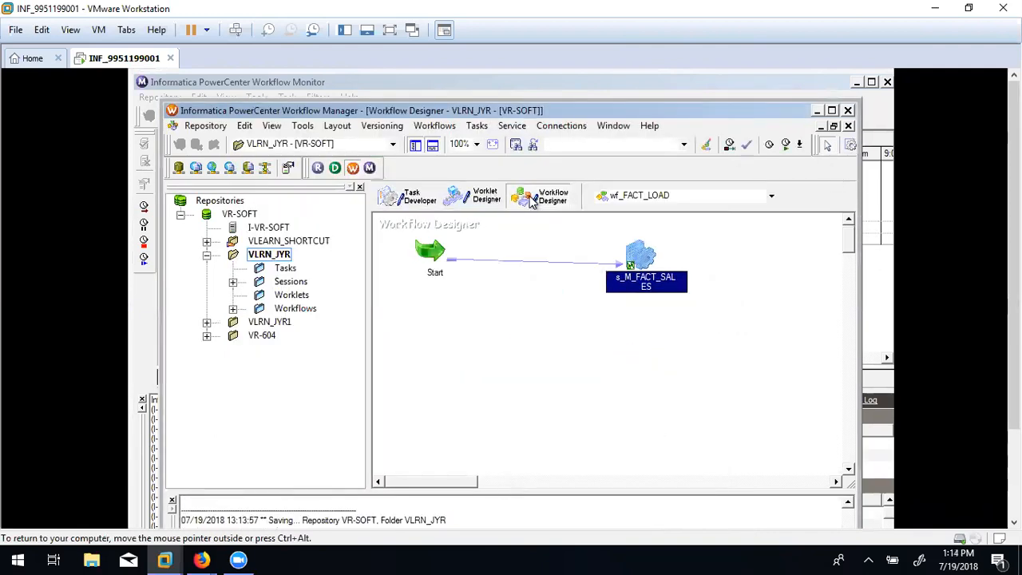
left_click(434, 125)
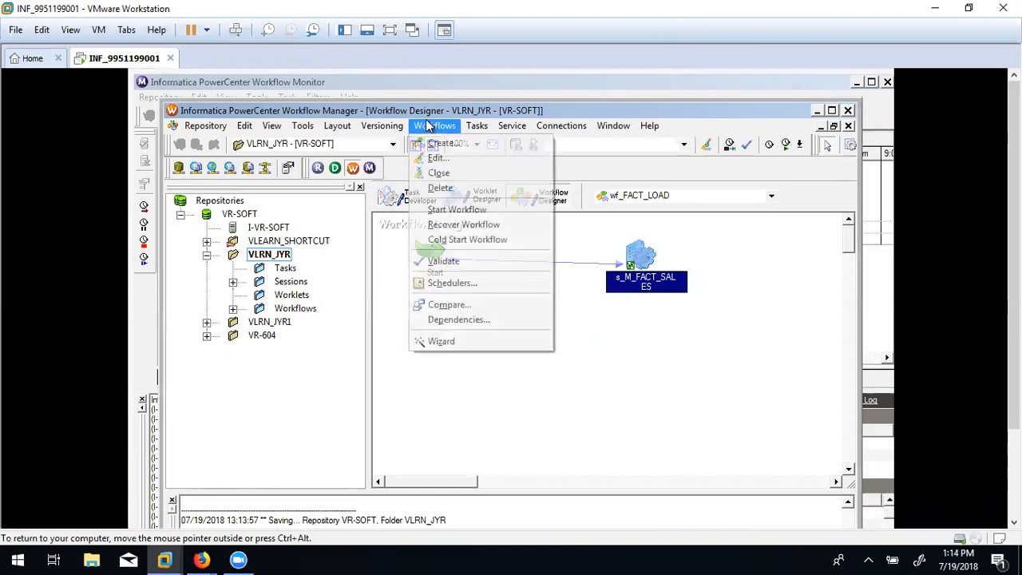
left_click(439, 157)
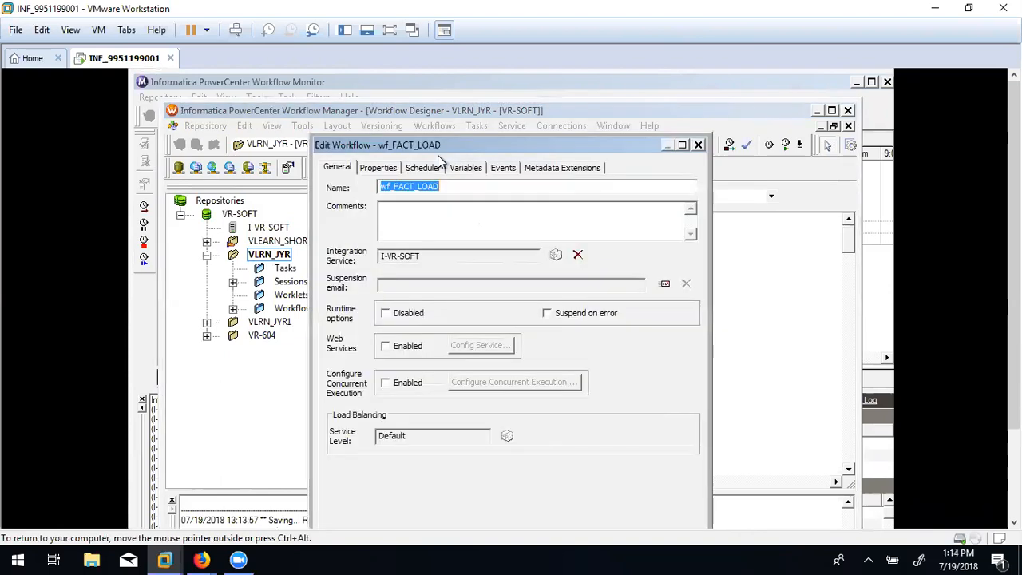
left_click(377, 171)
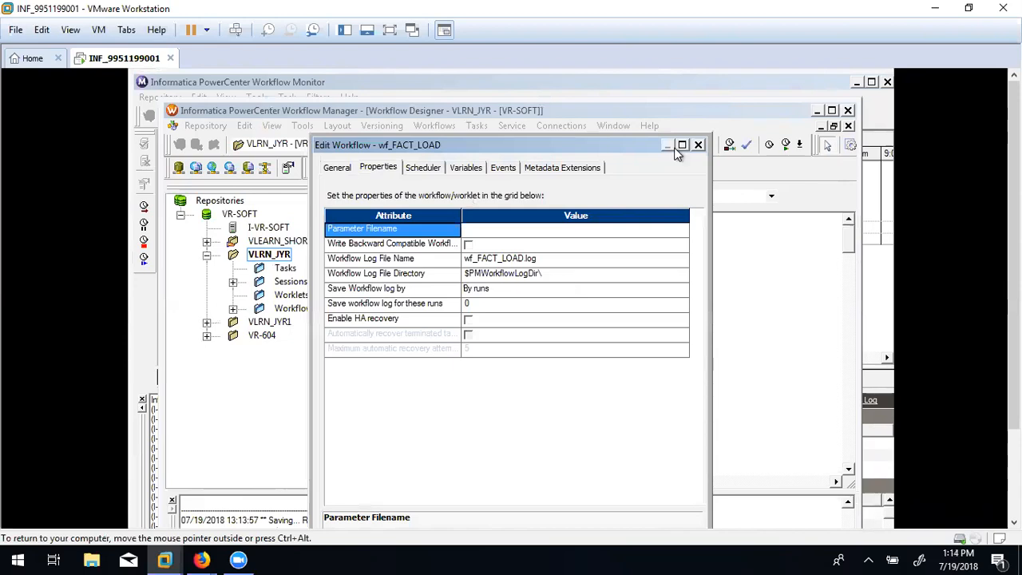
left_click(698, 146)
In the s_M_FACT_SALES session of wf_FACT_LOAD, set the $Target connection value to the Oracle_TGT connection object.
double_click(630, 252)
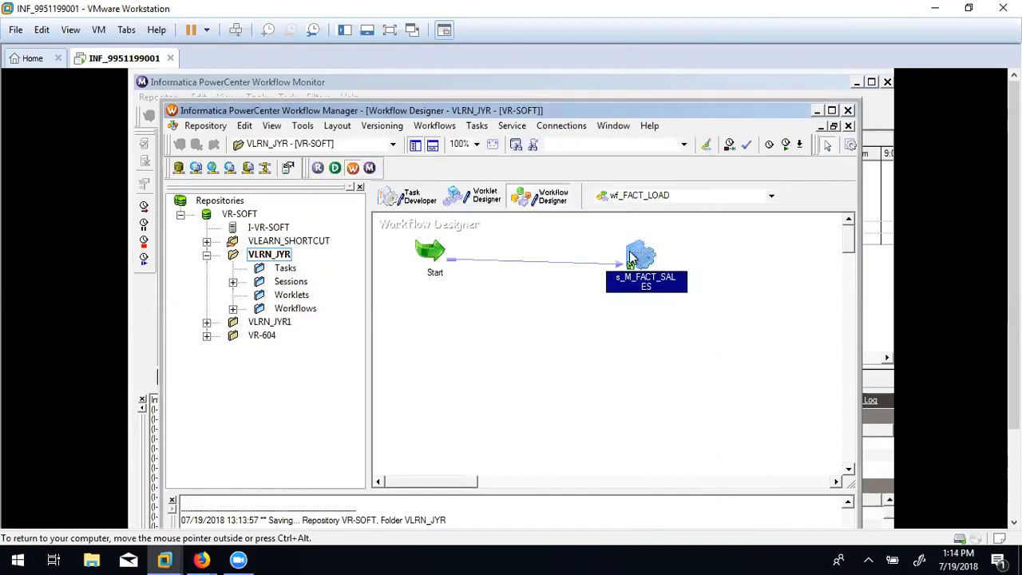
left_click(403, 137)
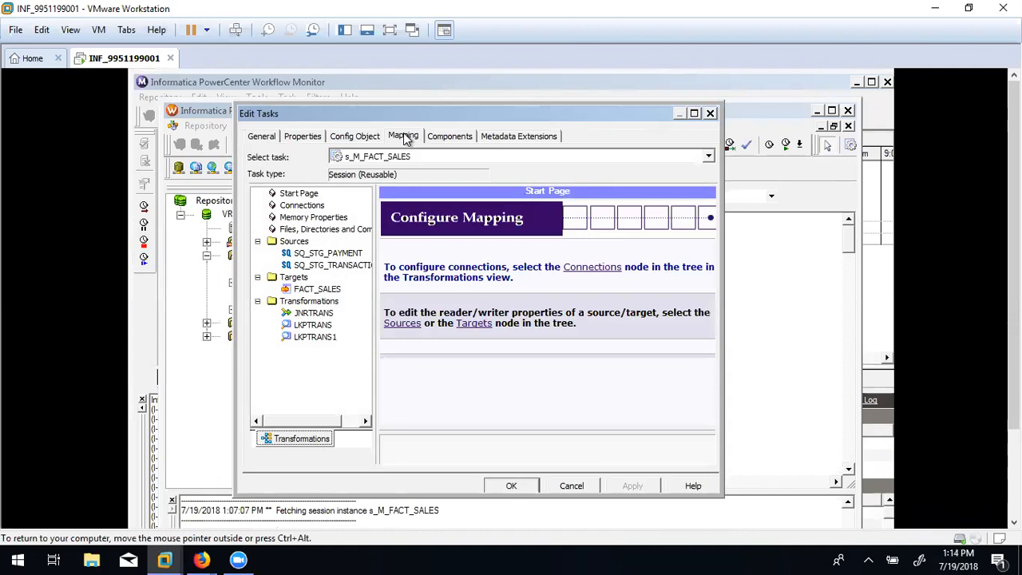
left_click(315, 268)
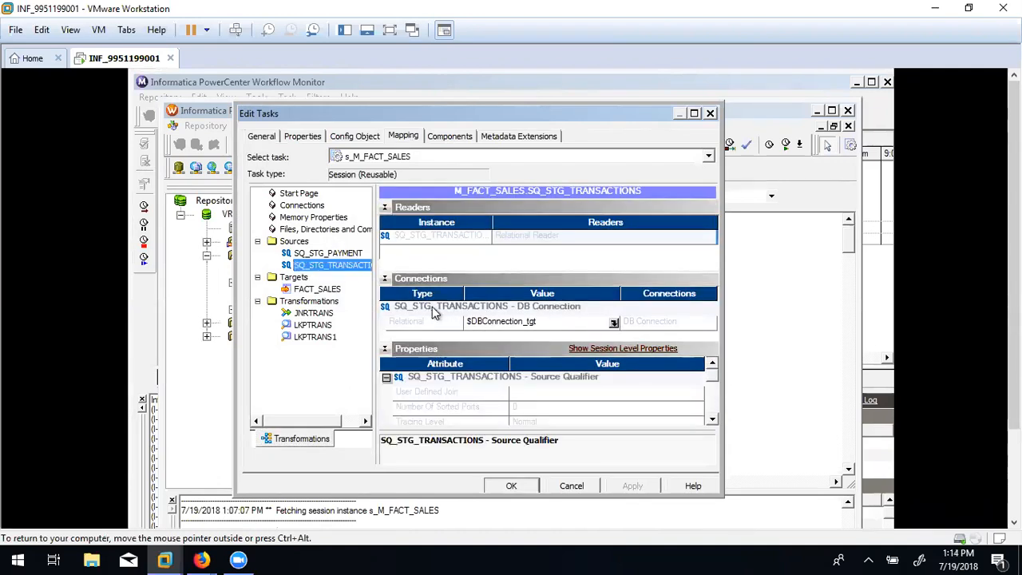
left_click(301, 138)
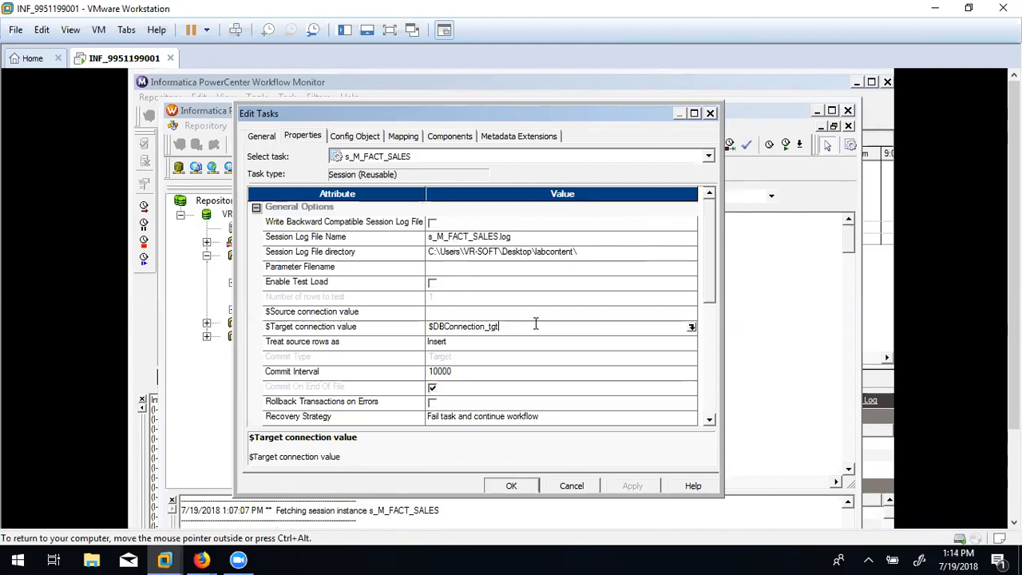
left_click(691, 328)
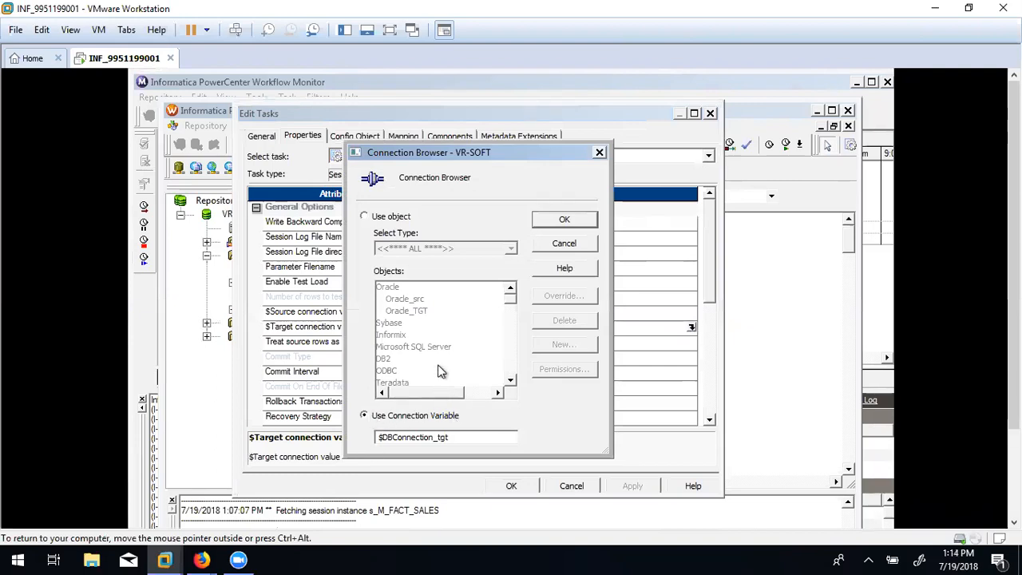
left_click(363, 216)
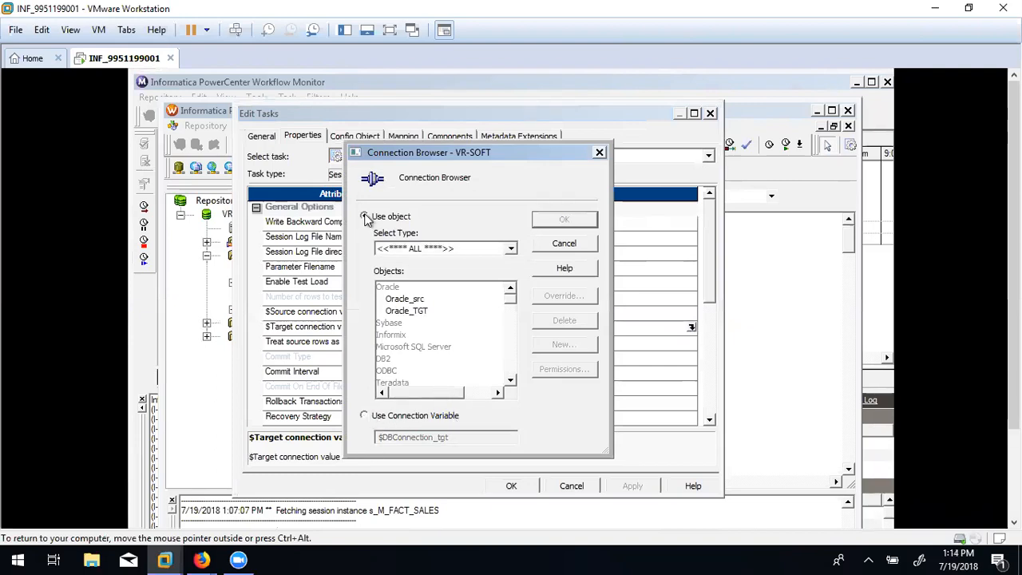
left_click(423, 313)
left_click(552, 220)
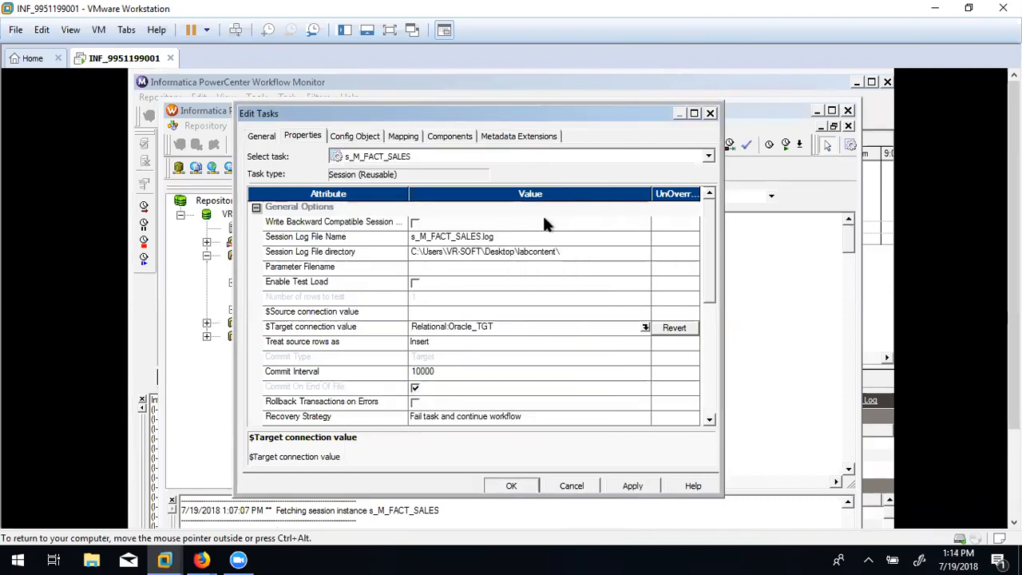
Assign the Oracle_TGT relational connection object to the SQ_STG_TRANSACTIONS source in the session's mapping.
left_click(403, 137)
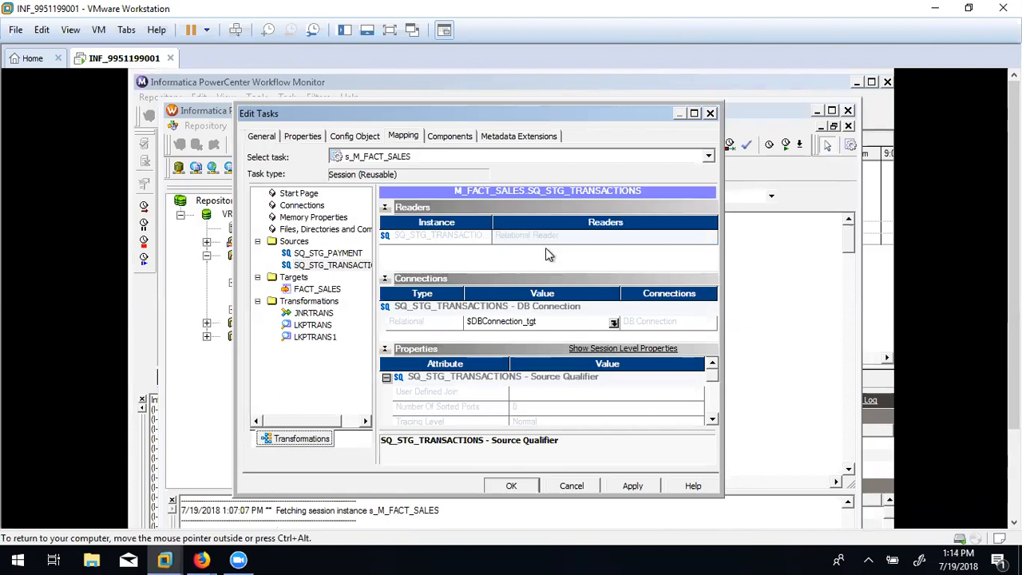
left_click(612, 324)
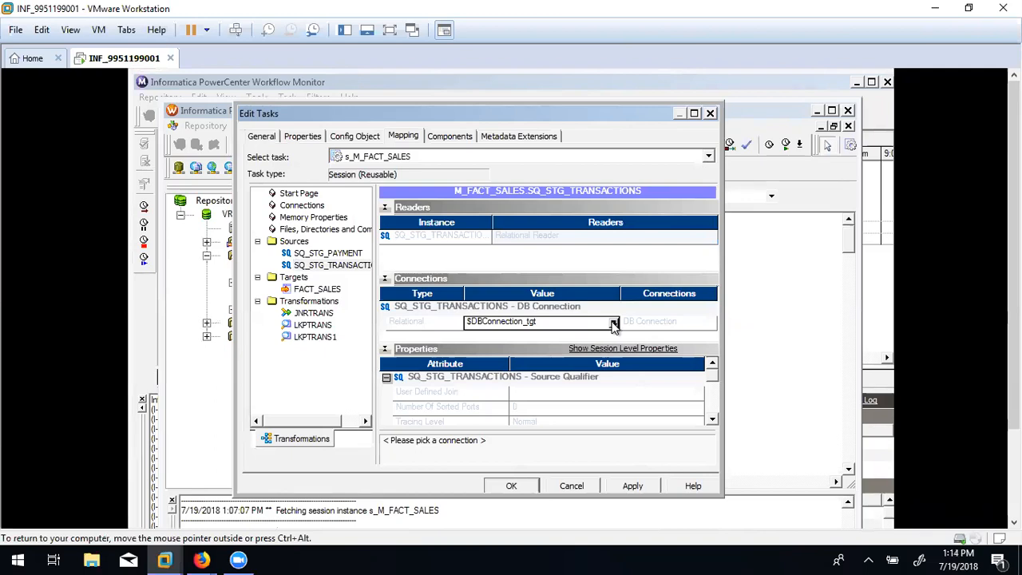
left_click(612, 324)
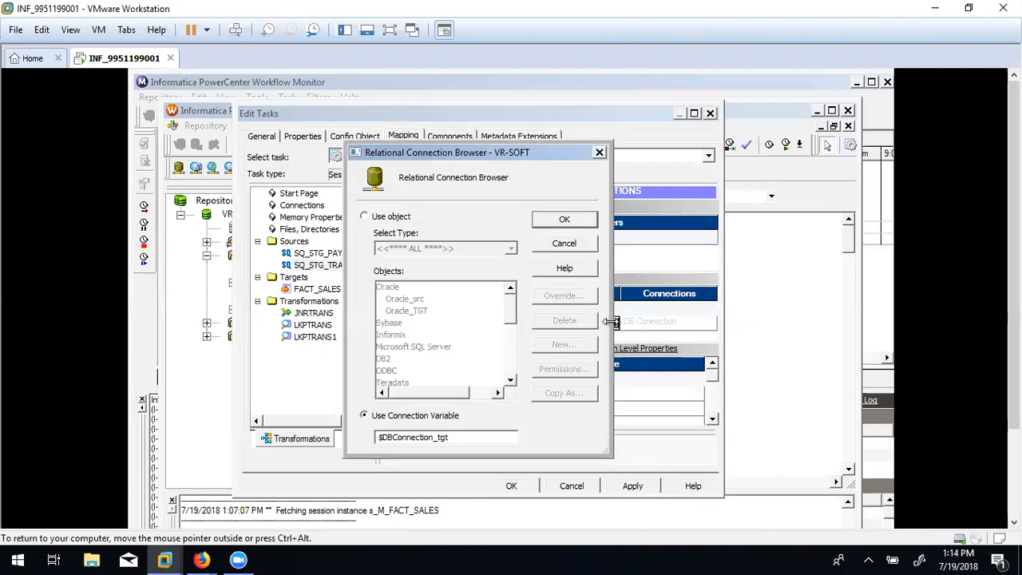
left_click(364, 216)
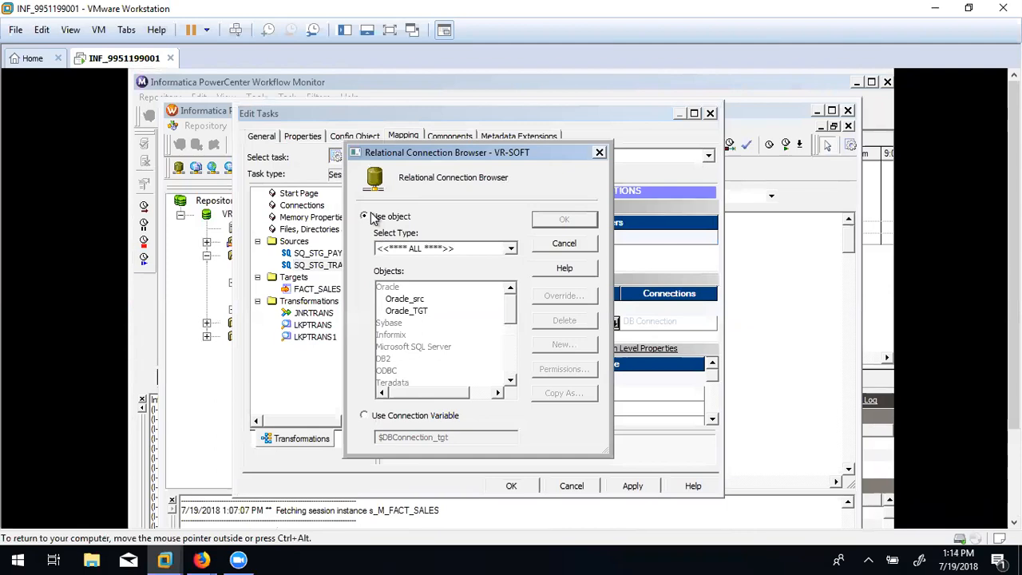
left_click(412, 311)
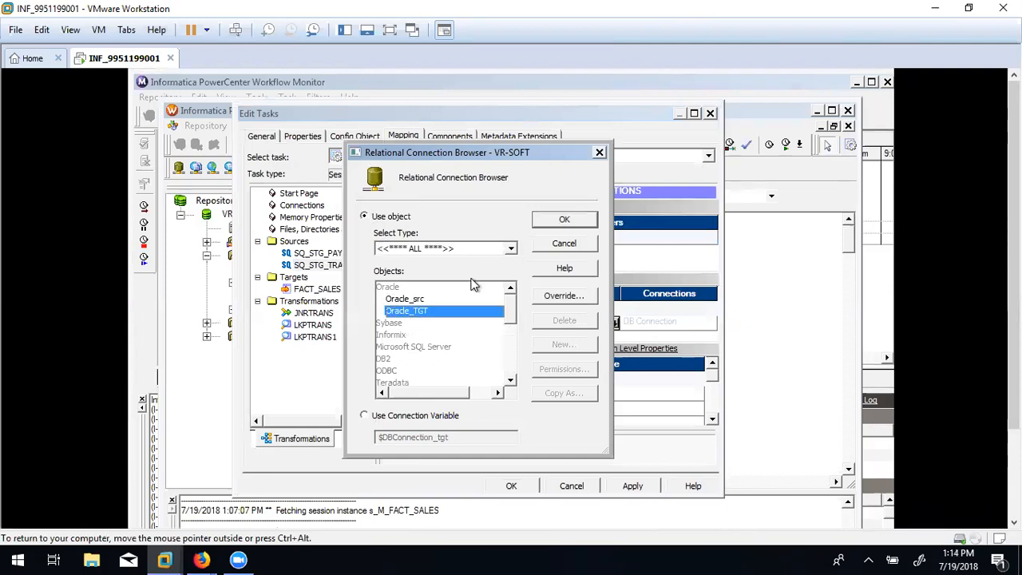
left_click(558, 219)
left_click(349, 264)
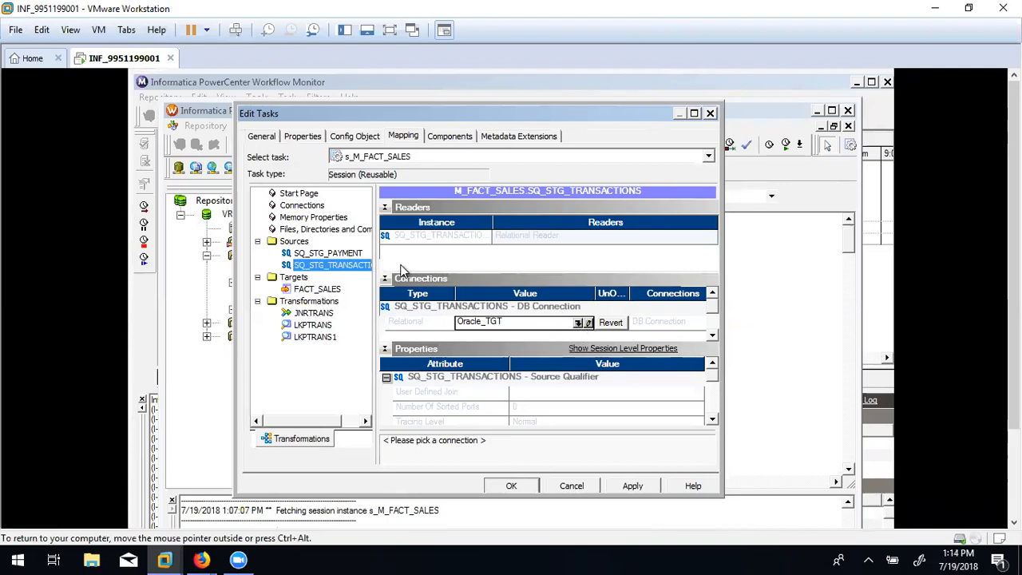
Assign the Oracle_TGT relational connection object to the SQ_STG_PAYMENT source.
left_click(345, 254)
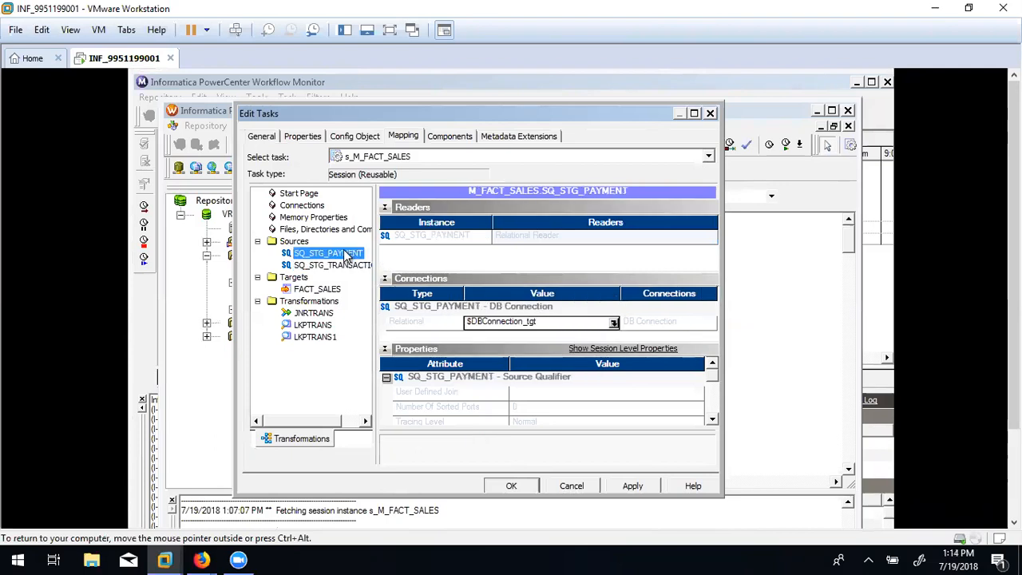
left_click(613, 322)
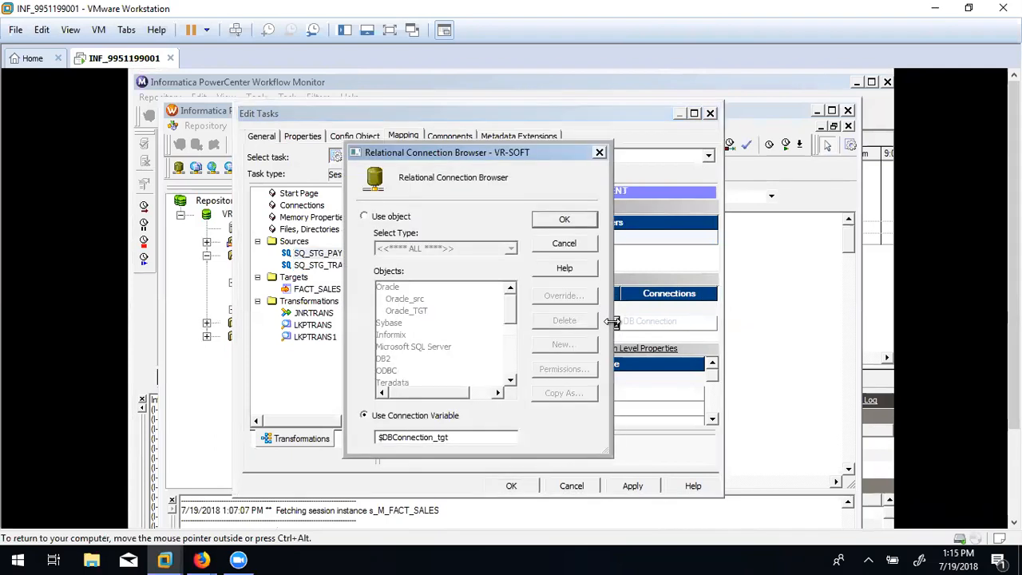
left_click(399, 217)
left_click(417, 312)
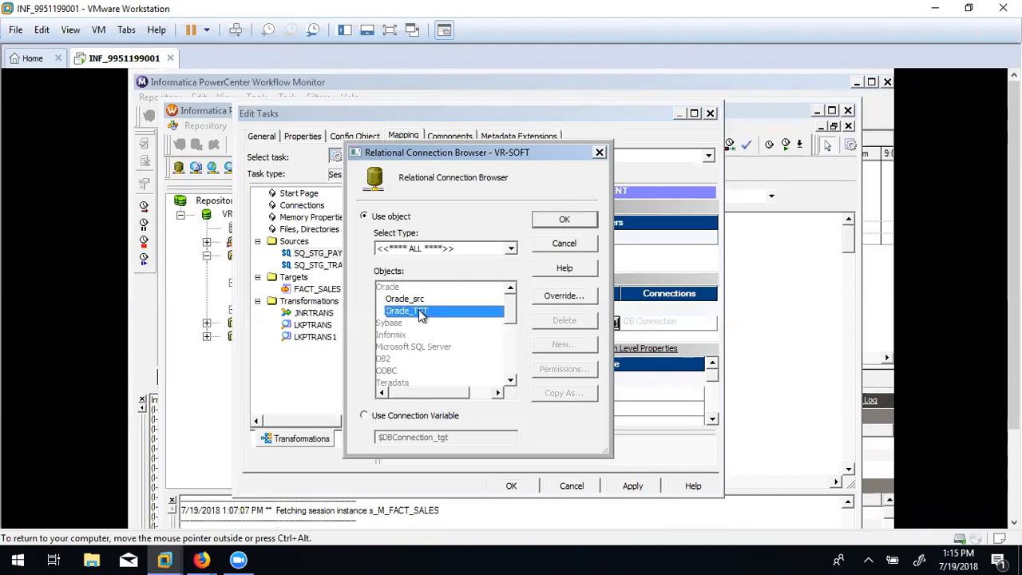
left_click(564, 220)
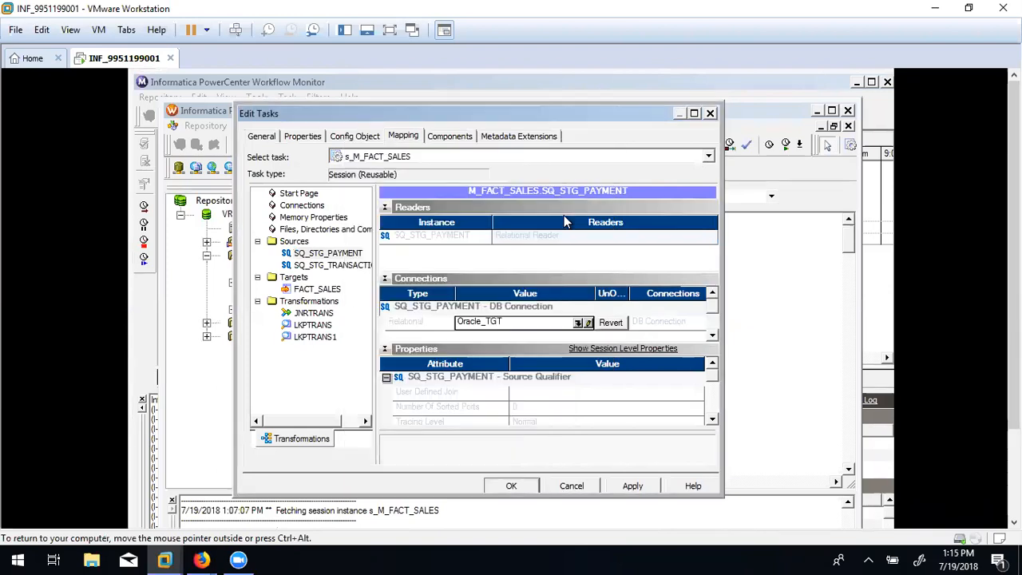
Assign the Oracle_TGT relational connection object to the FACT_SALES target.
left_click(322, 290)
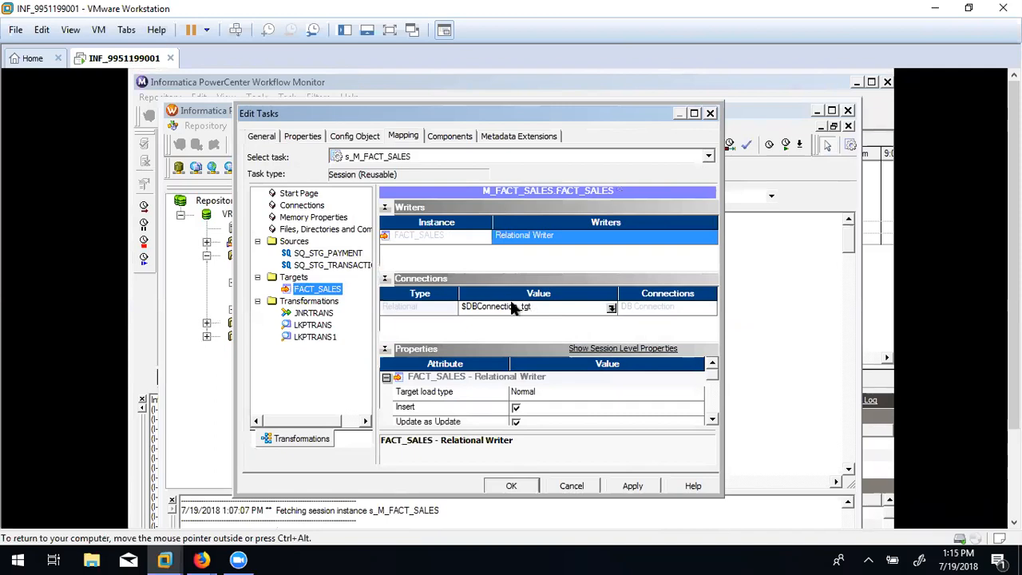
left_click(611, 308)
left_click(399, 217)
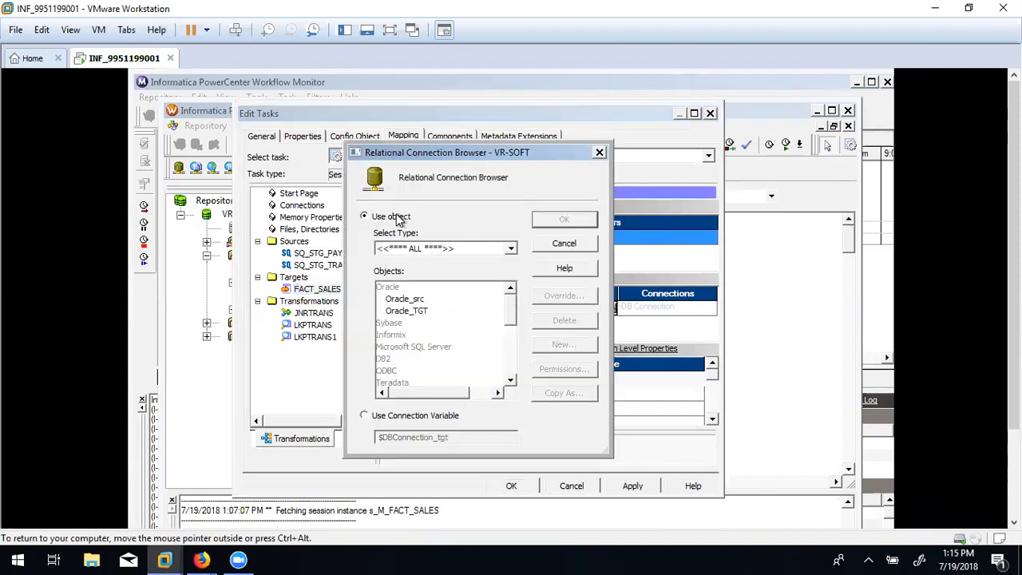
left_click(417, 311)
left_click(568, 220)
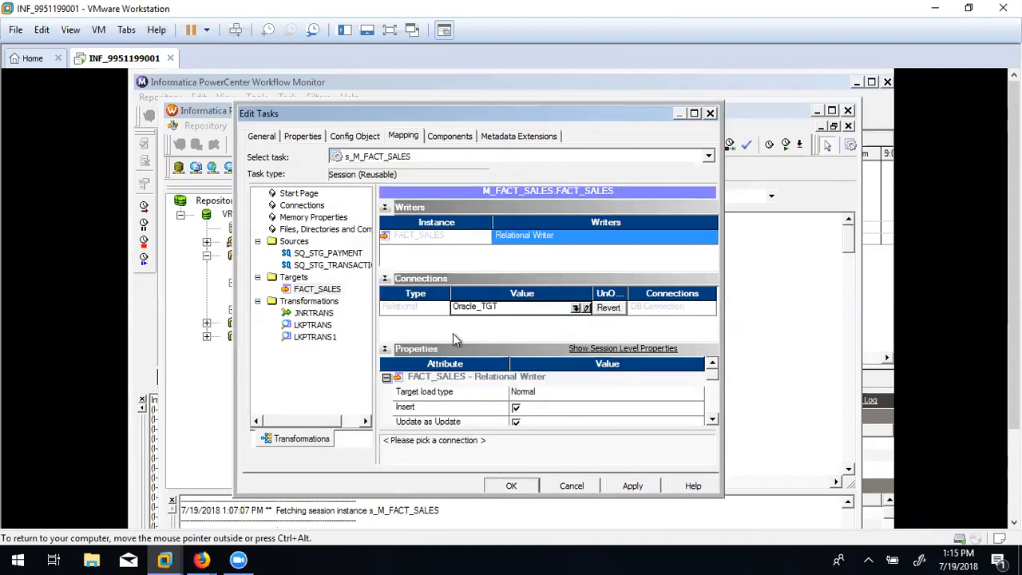
Check the lookup transformation connections and the $Target connection value, then apply the s_M_FACT_SALES session changes.
left_click(312, 326)
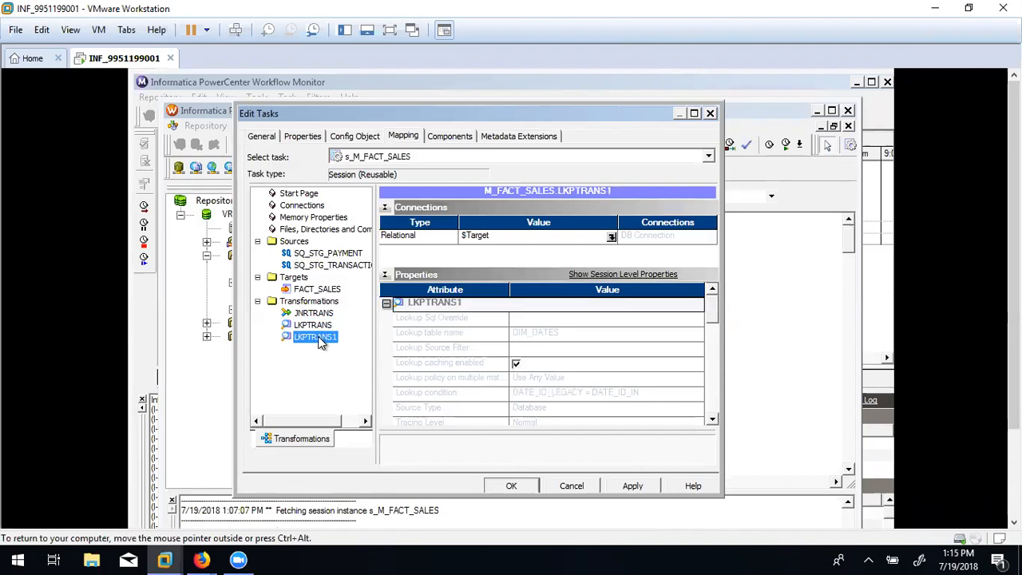
left_click(297, 140)
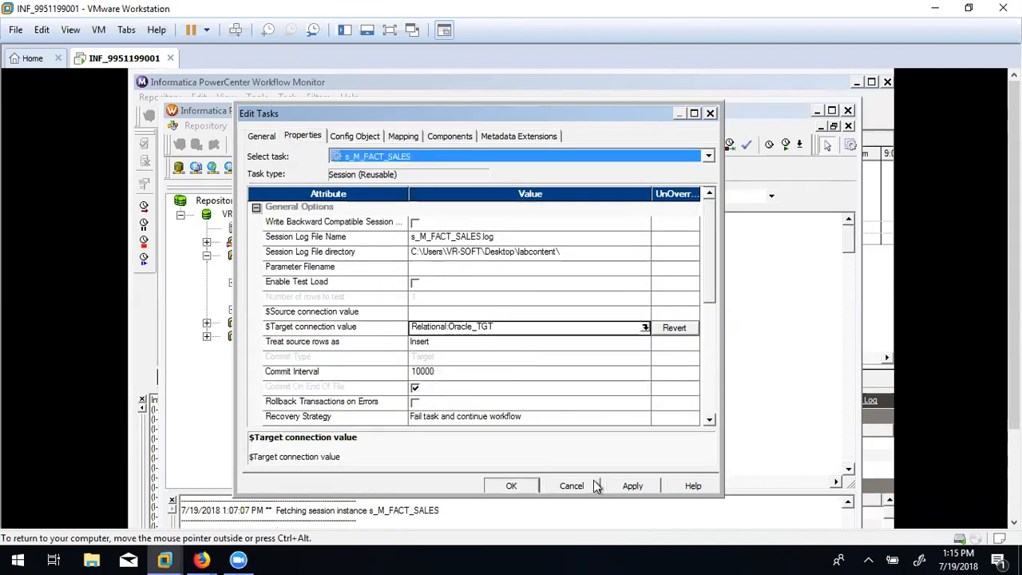
left_click(630, 486)
left_click(511, 487)
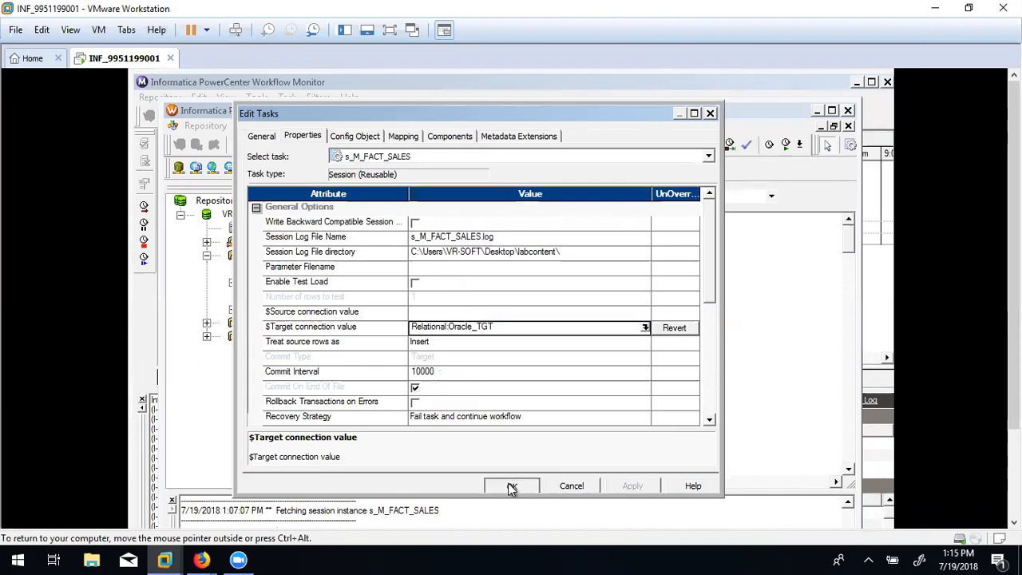
Check the SQ_STG_PAYMENT source connection in the session's mapping and close the session editor, keeping the changes.
left_click(399, 137)
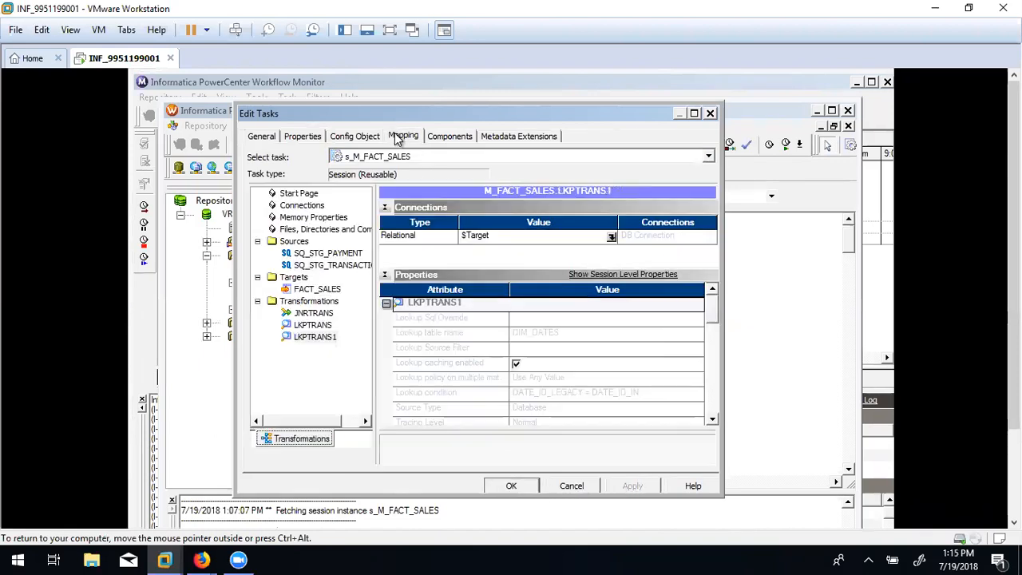
left_click(323, 253)
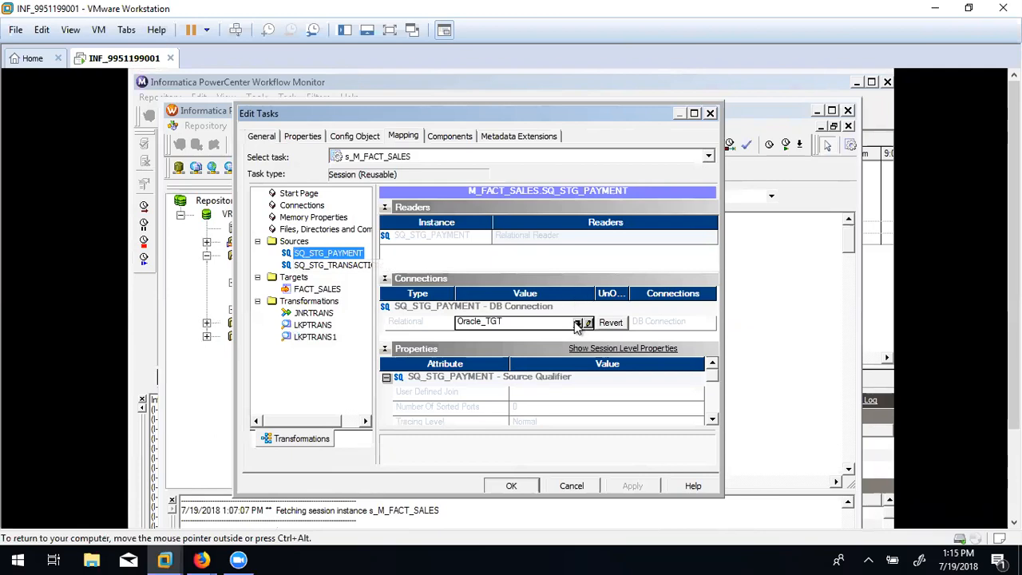
left_click(525, 484)
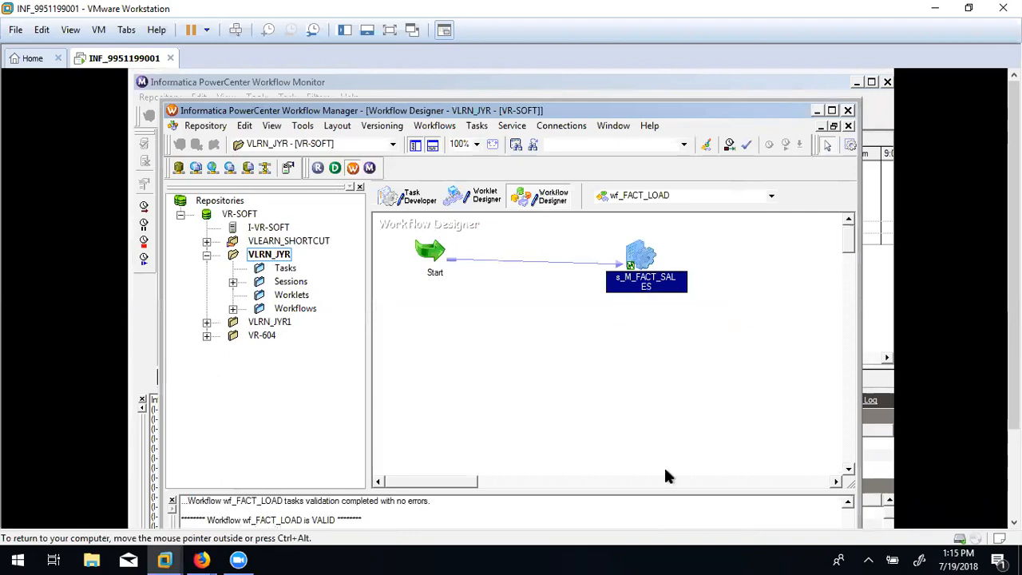
Start the s_M_FACT_SALES task on its own and switch to Workflow Monitor to follow the run.
right_click(630, 255)
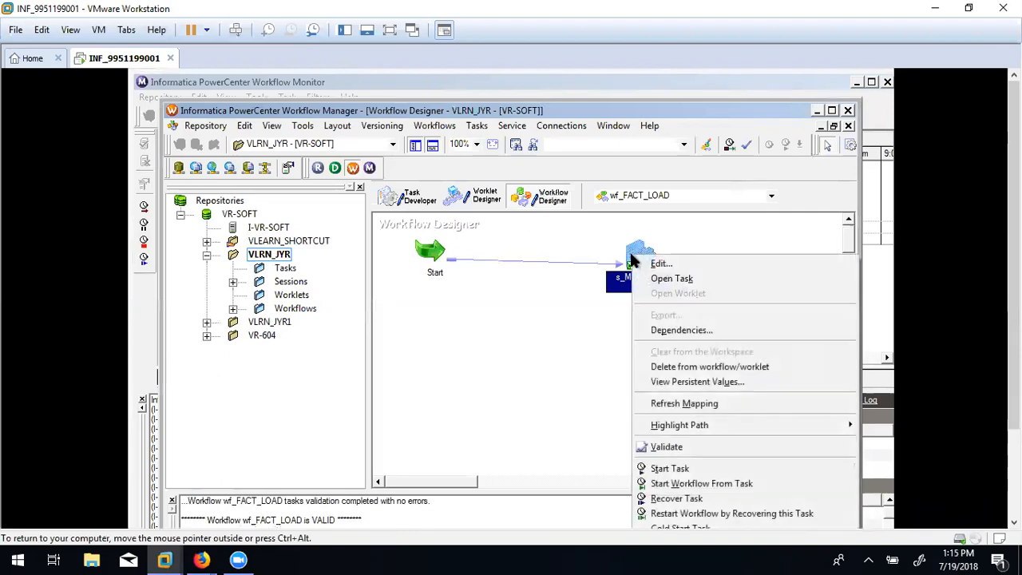
left_click(670, 469)
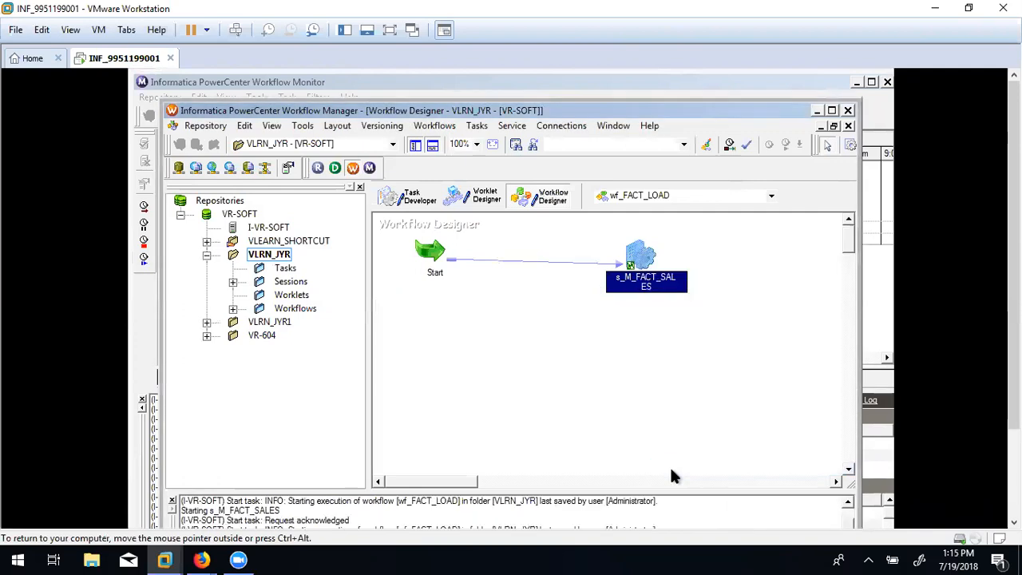
left_click(875, 309)
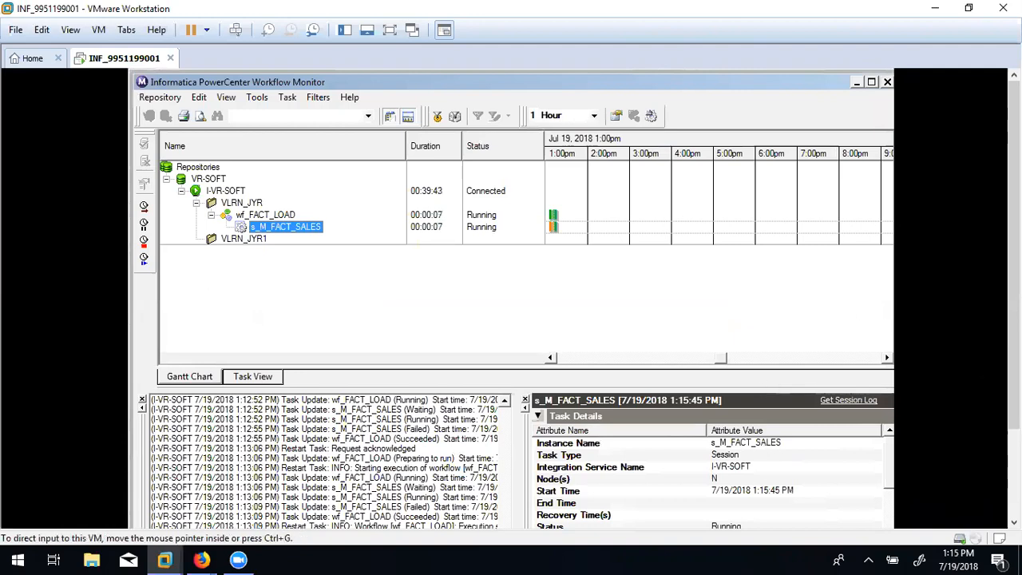
scroll(510, 299, "down", 2)
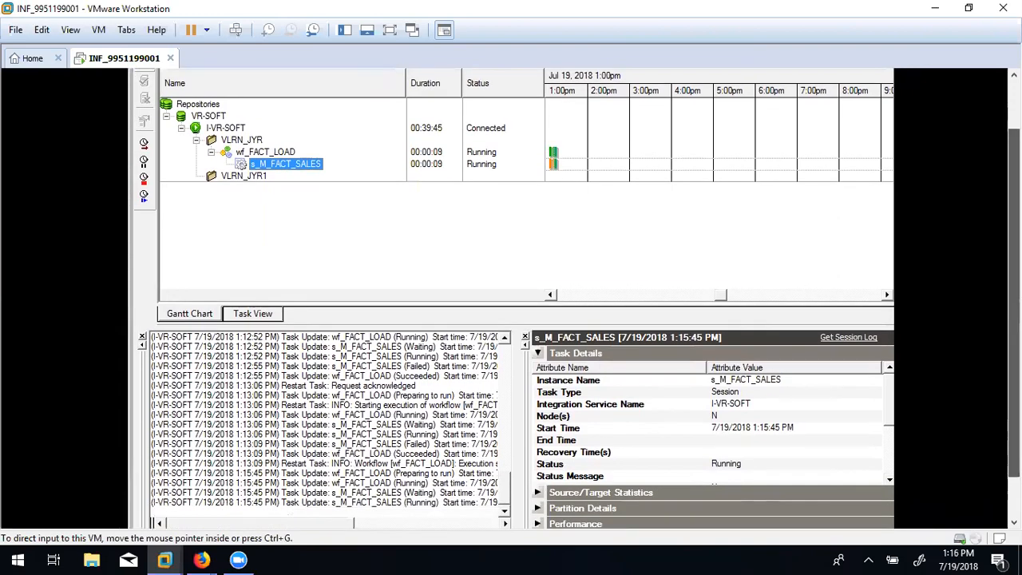
scroll(511, 298, "up", 2)
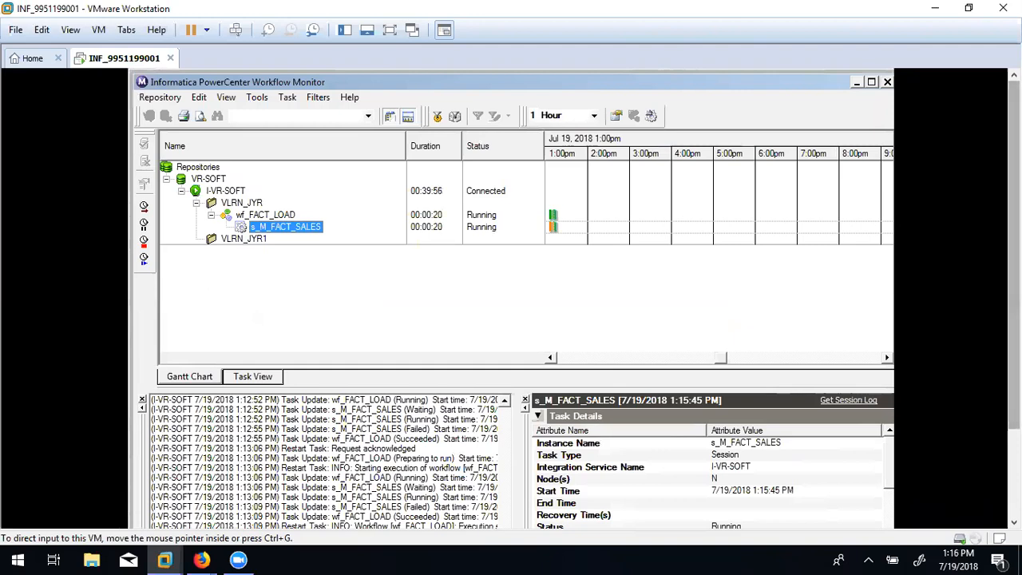
left_click_drag(1014, 319, 1014, 401)
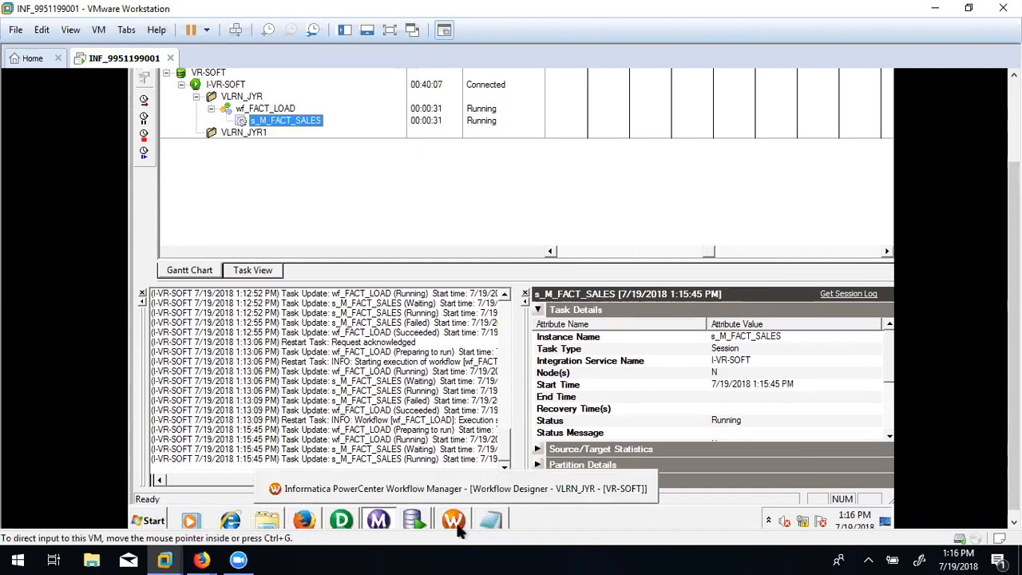
Open the session log of the current s_M_FACT_SALES run and close it again.
left_click(537, 310)
left_click(835, 295)
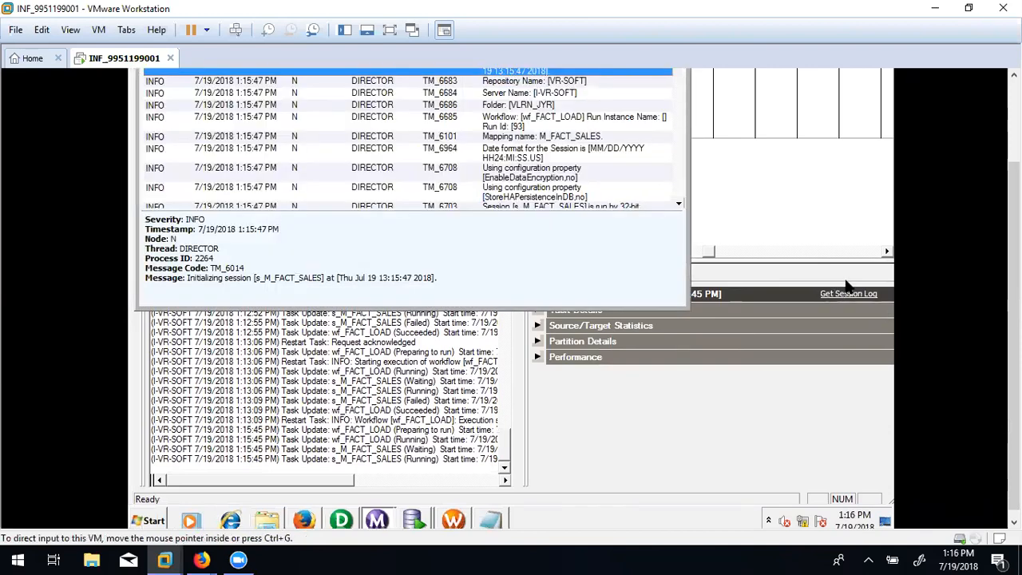
left_click_drag(1014, 312, 1013, 228)
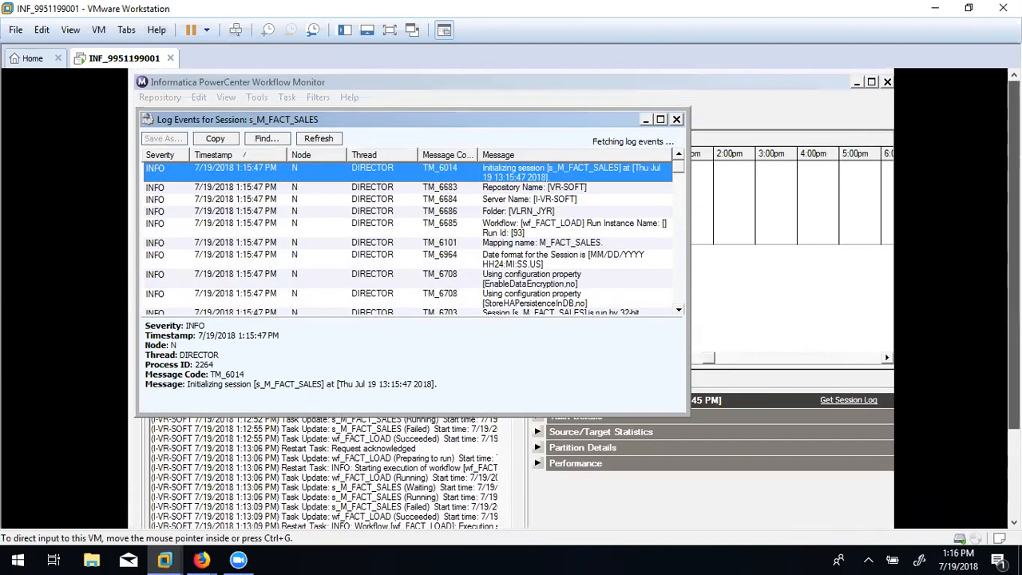
left_click(676, 119)
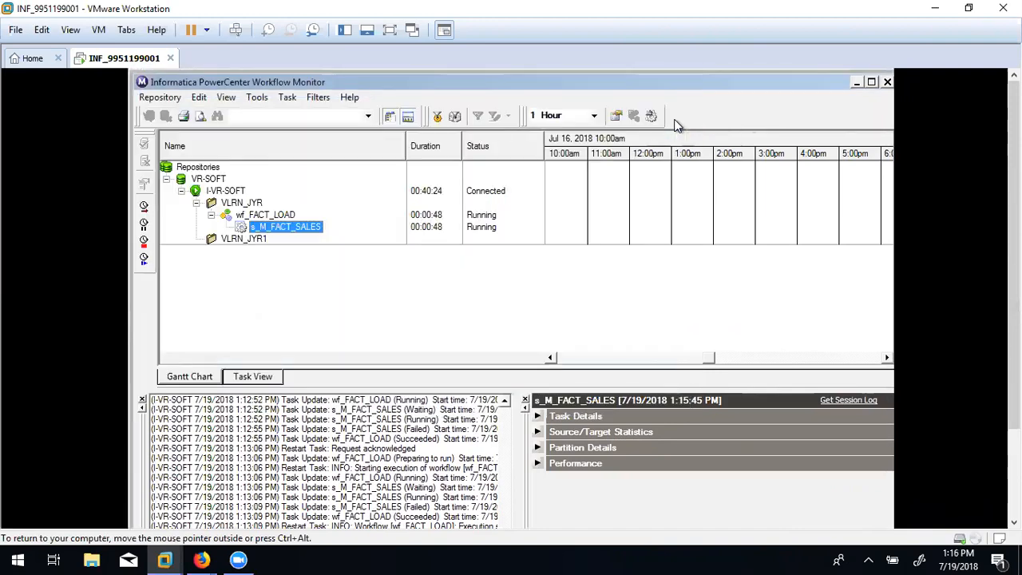
Switch to the parameter file in Notepad and change the $DBConnection_tgt value under s_M_FACT_SALES to oracle_TGT.
left_click_drag(1014, 327, 1014, 423)
left_click(490, 515)
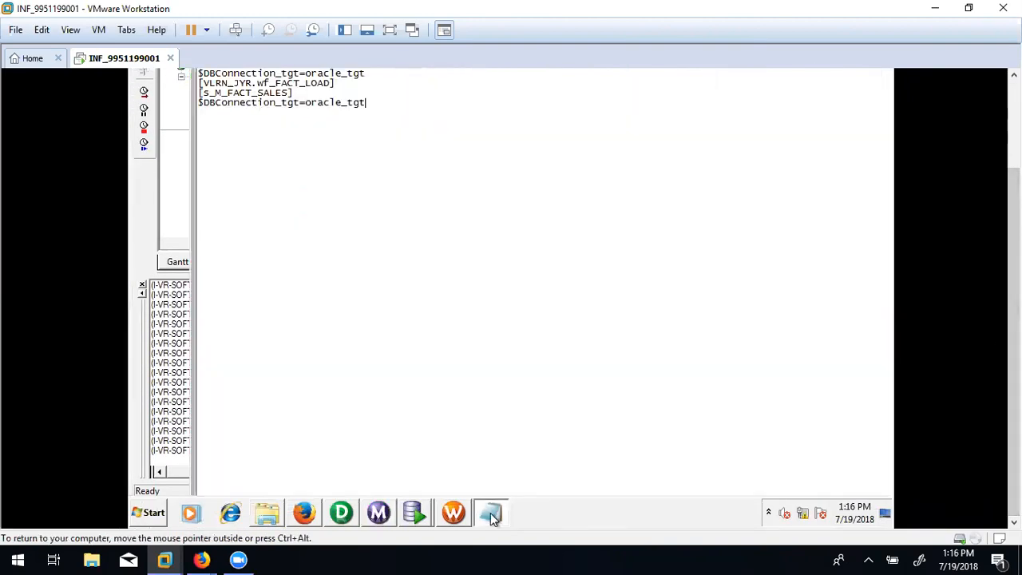
key("BackSpace")
key("BackSpace")
type("TGT")
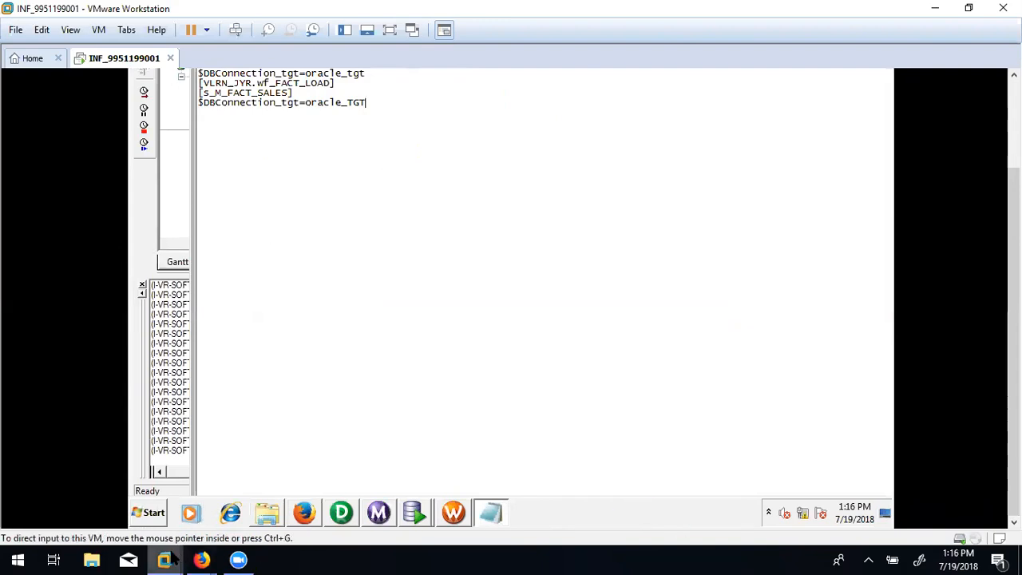
In Workflow Manager, copy the connection name Oracle_TGT from the SQ_STG_PAYMENT source of s_M_FACT_SALES and close the session editor.
left_click(452, 517)
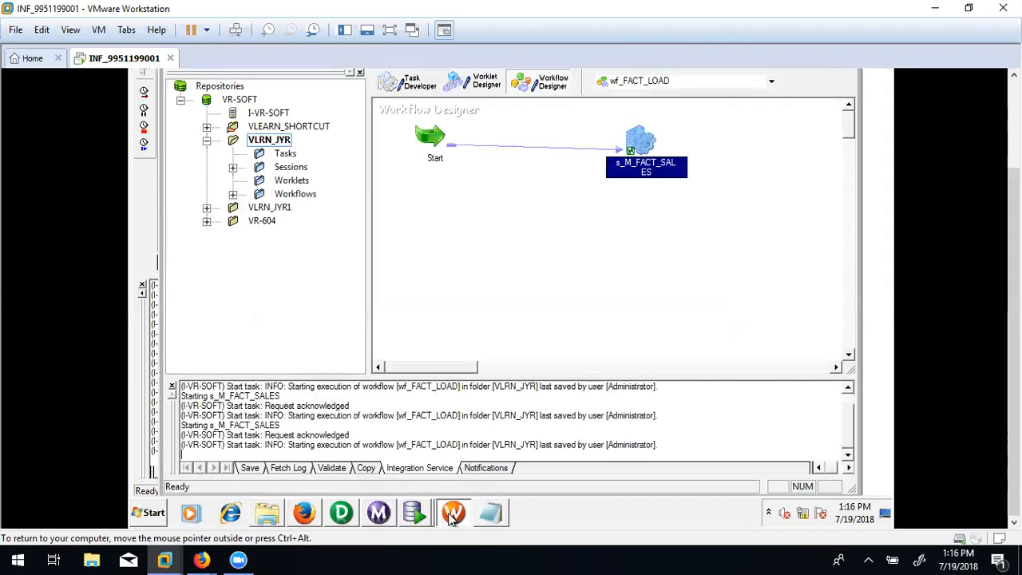
double_click(637, 141)
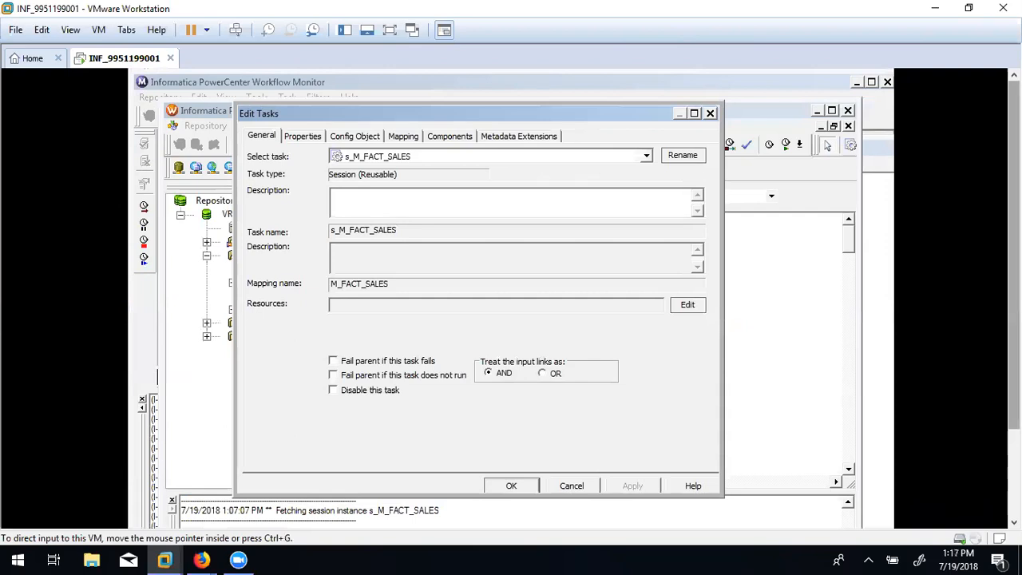
left_click(398, 137)
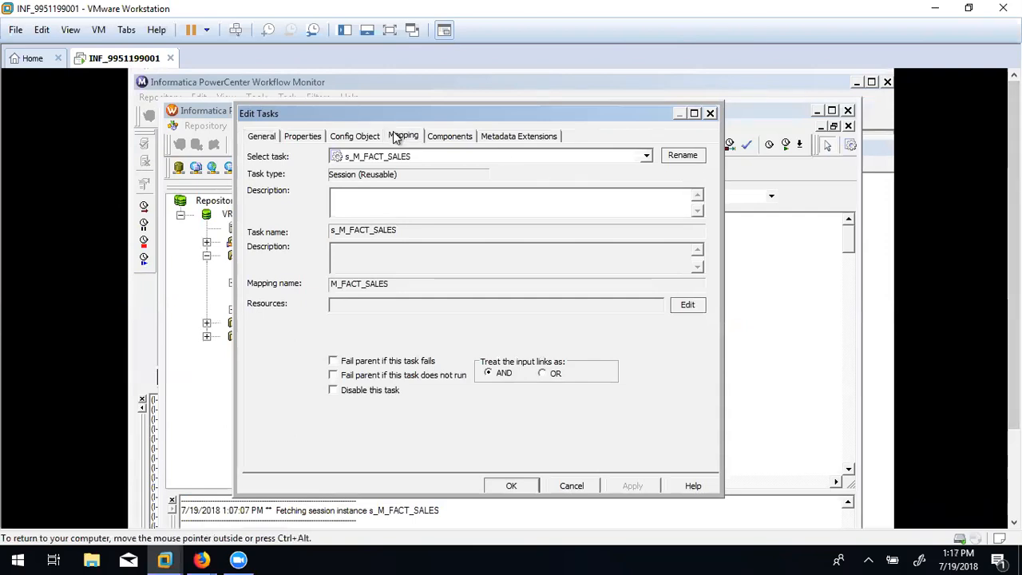
left_click(327, 252)
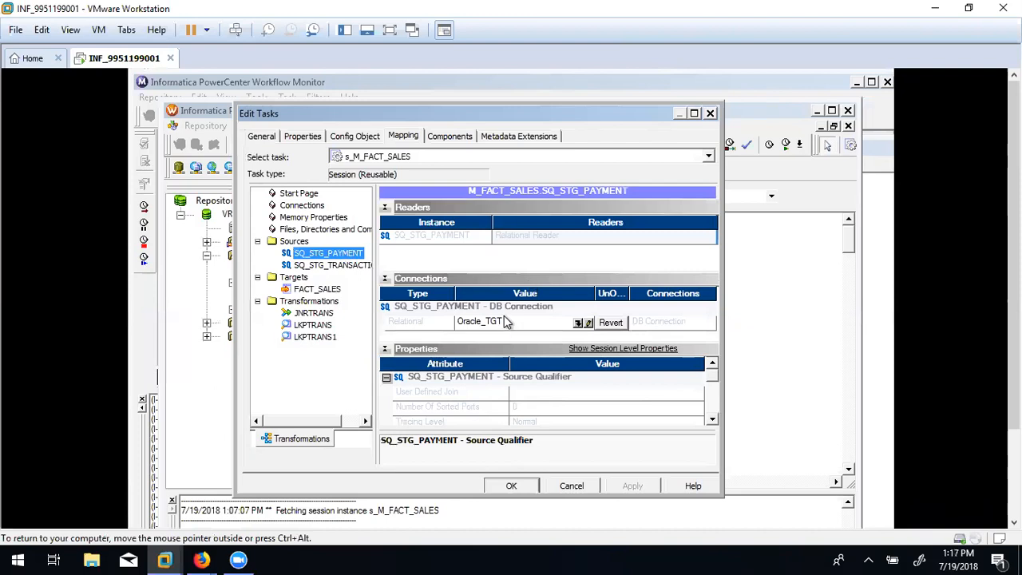
left_click(504, 328)
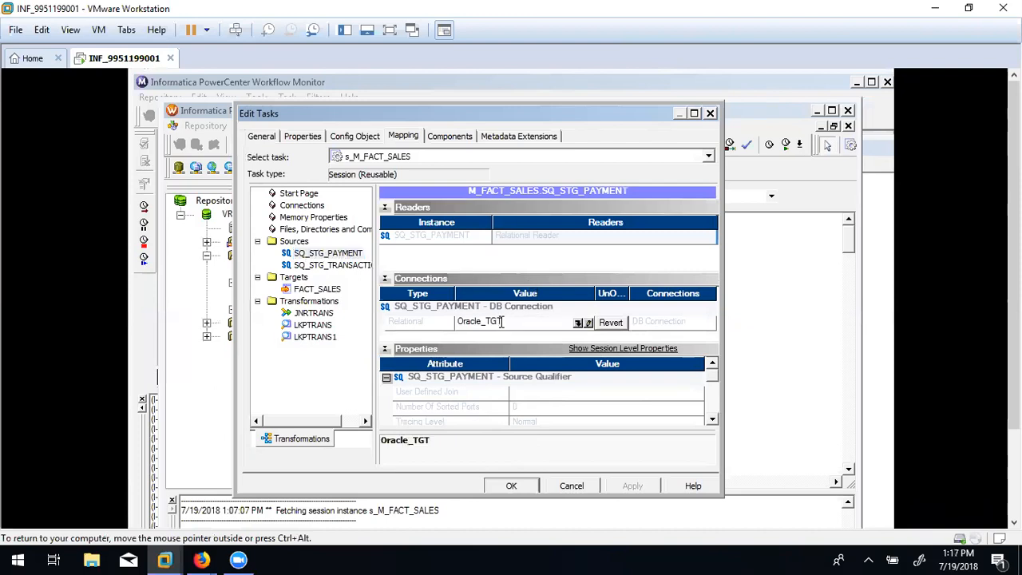
left_click_drag(504, 321, 391, 308)
key("ctrl+c")
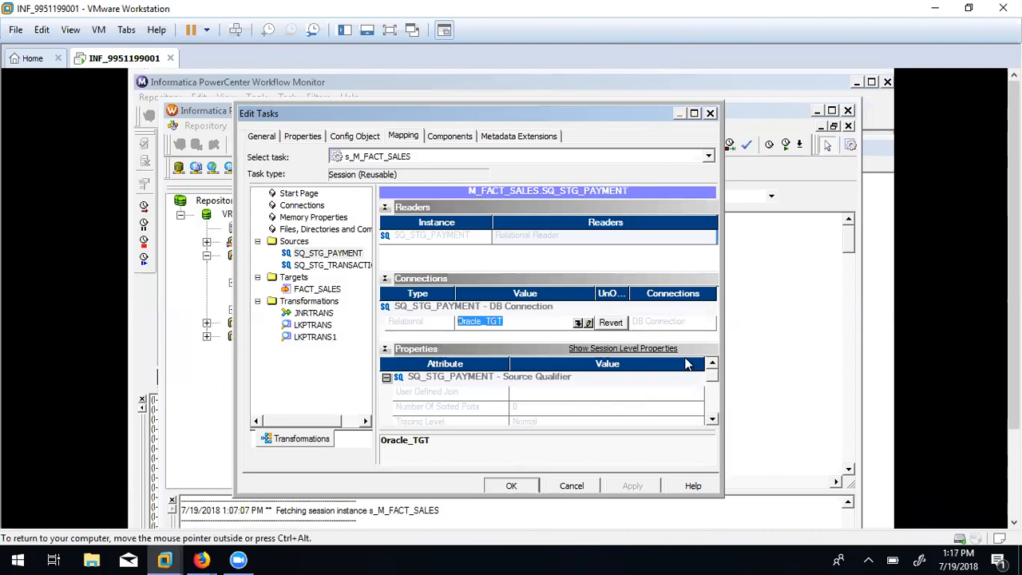
left_click(520, 486)
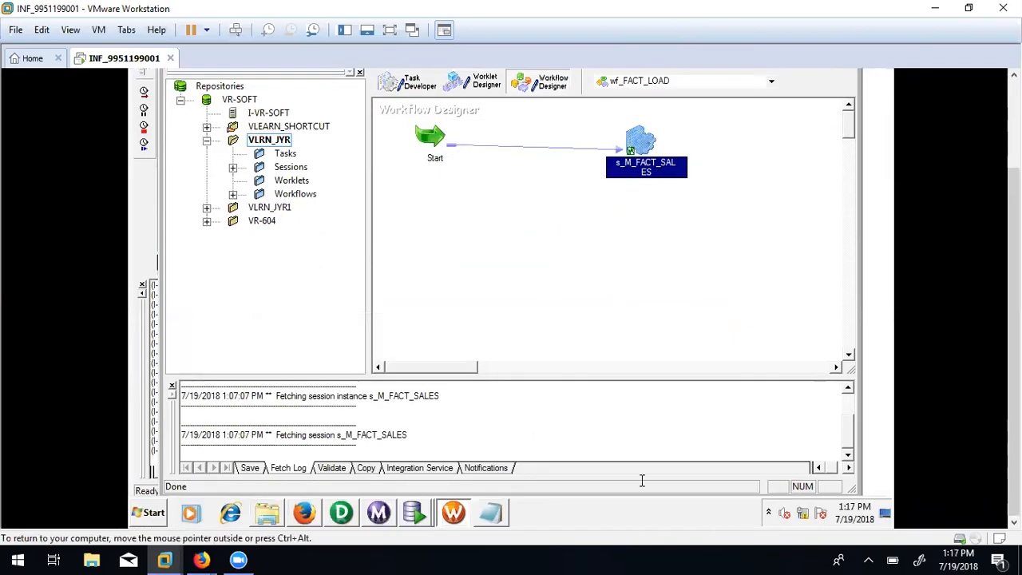
In Notepad, replace both $DBConnection_tgt values in FACT_LOAD.parm with the copied name Oracle_TGT and save the file.
left_click(491, 514)
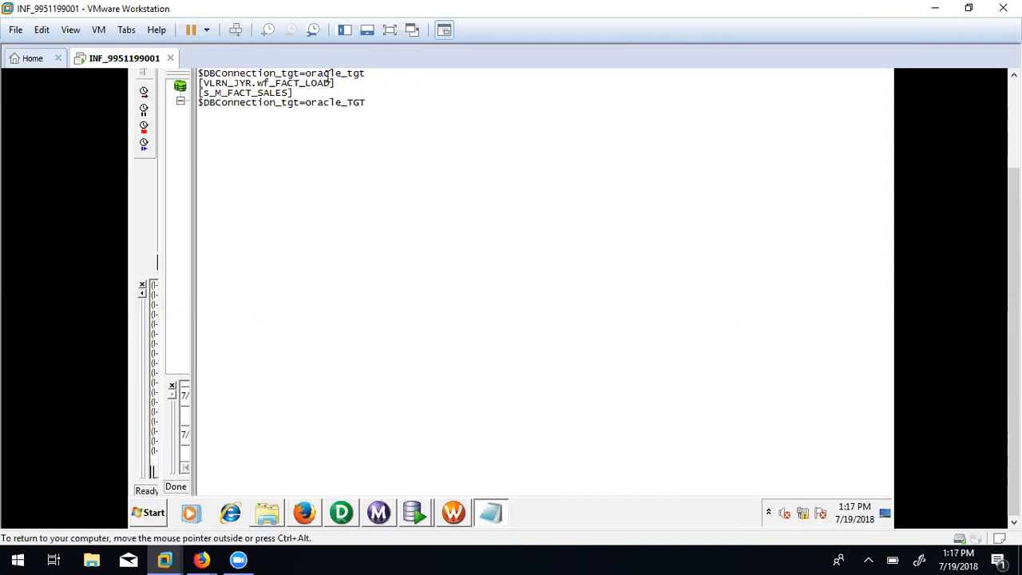
left_click(305, 73, "shift")
key("ctrl+v")
left_click(305, 102, "shift")
key("ctrl+v")
key("shift+Home")
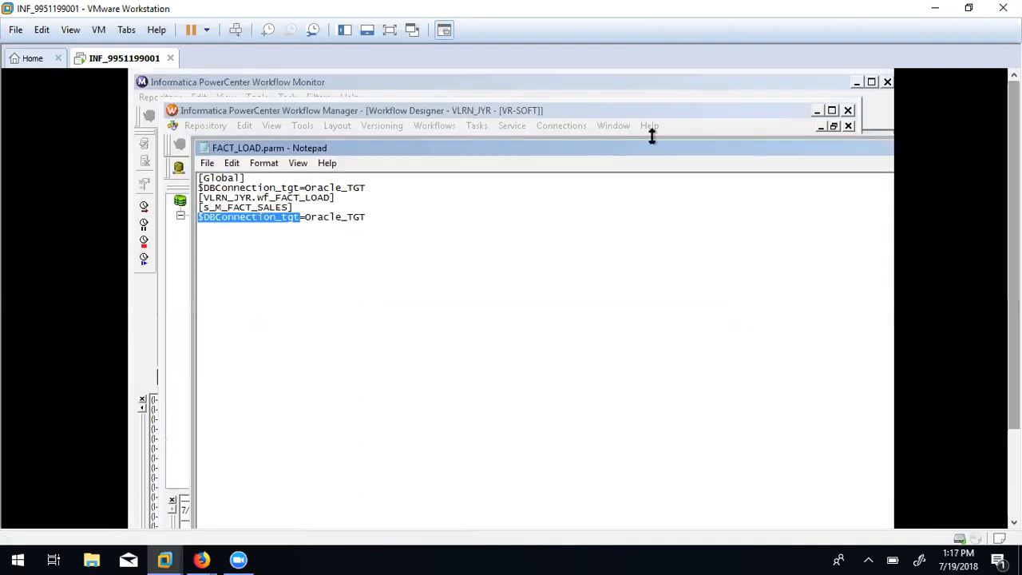
left_click(207, 163)
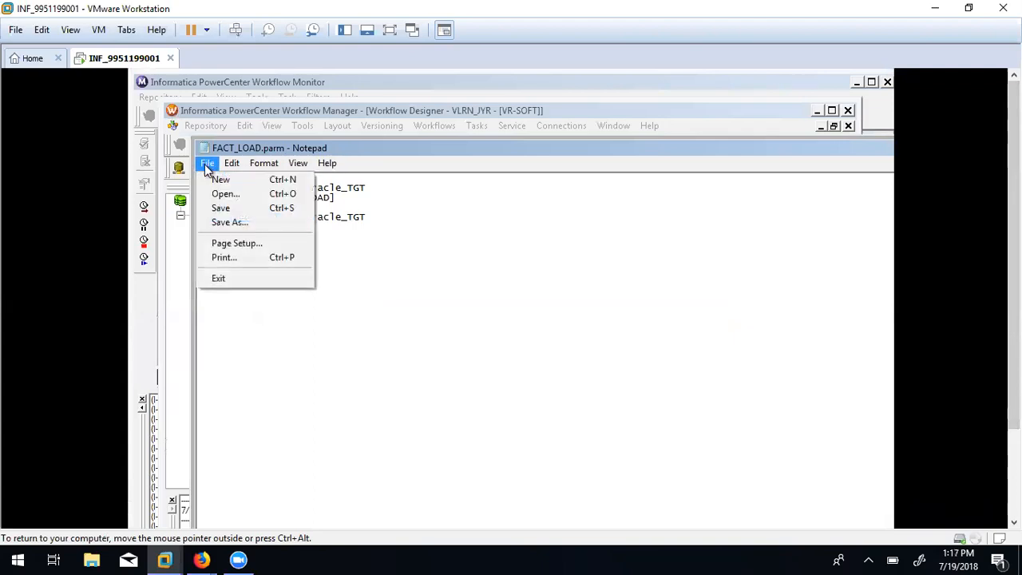
left_click(231, 208)
Return to Workflow Monitor, maximize it, and expand the source and target statistics of the s_M_FACT_SALES run.
left_click(176, 264)
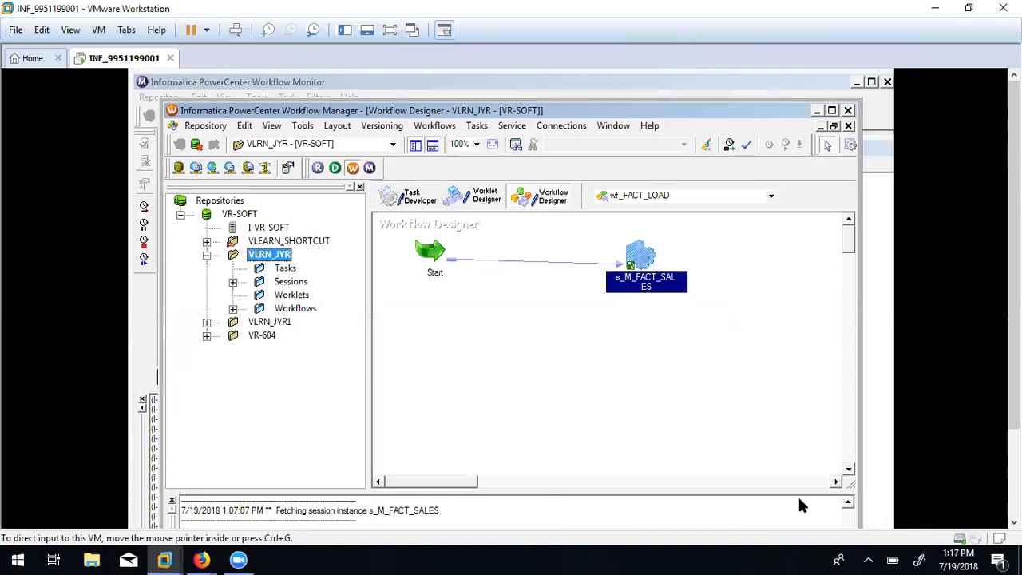
left_click_drag(1014, 256, 1014, 345)
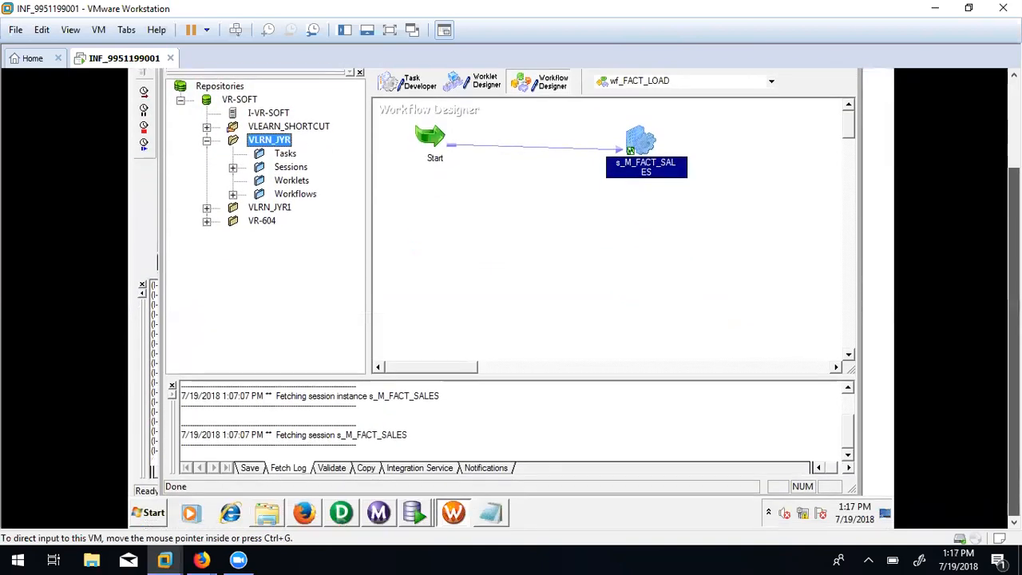
left_click(378, 513)
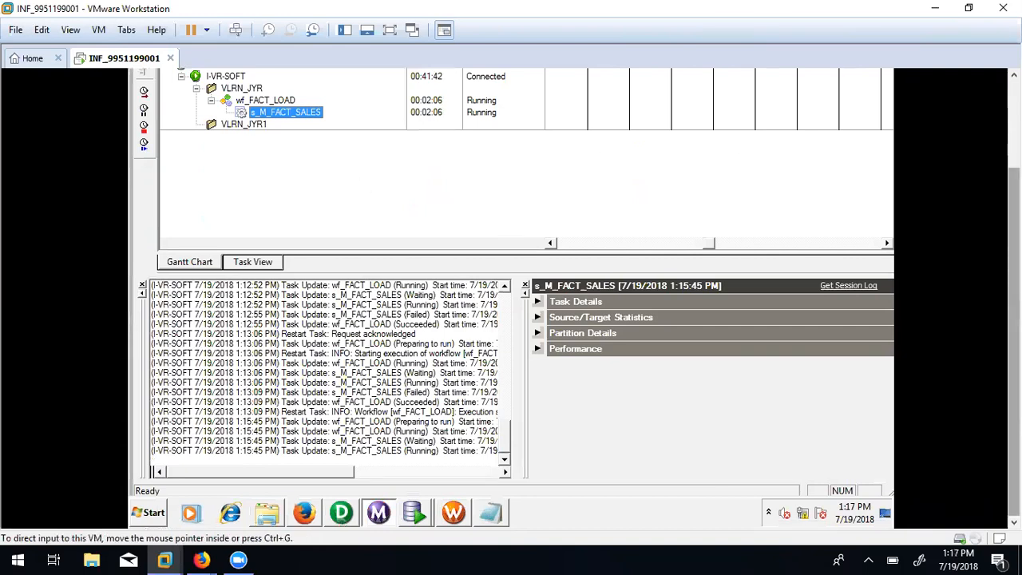
left_click_drag(1013, 335, 1014, 245)
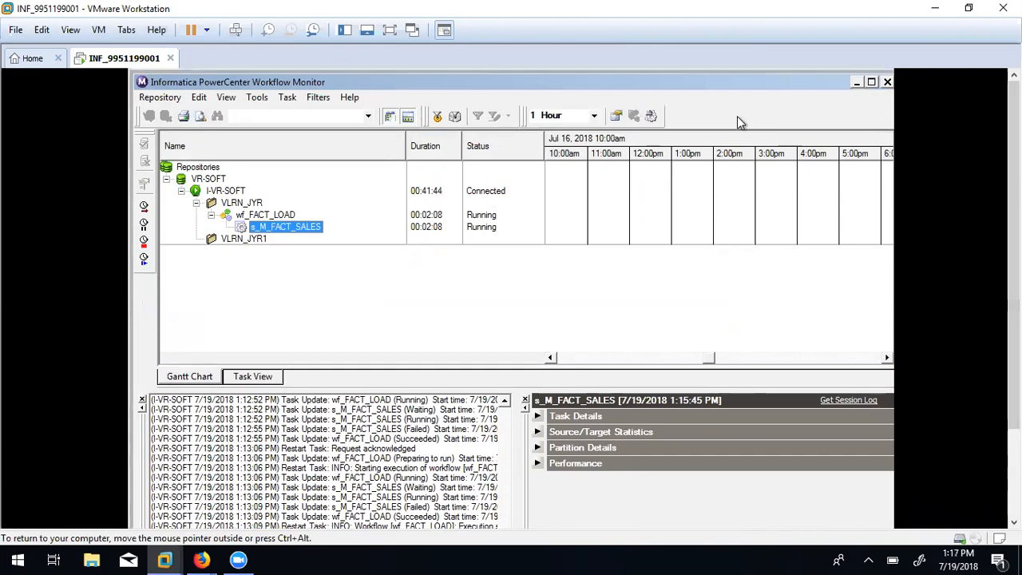
left_click(871, 83)
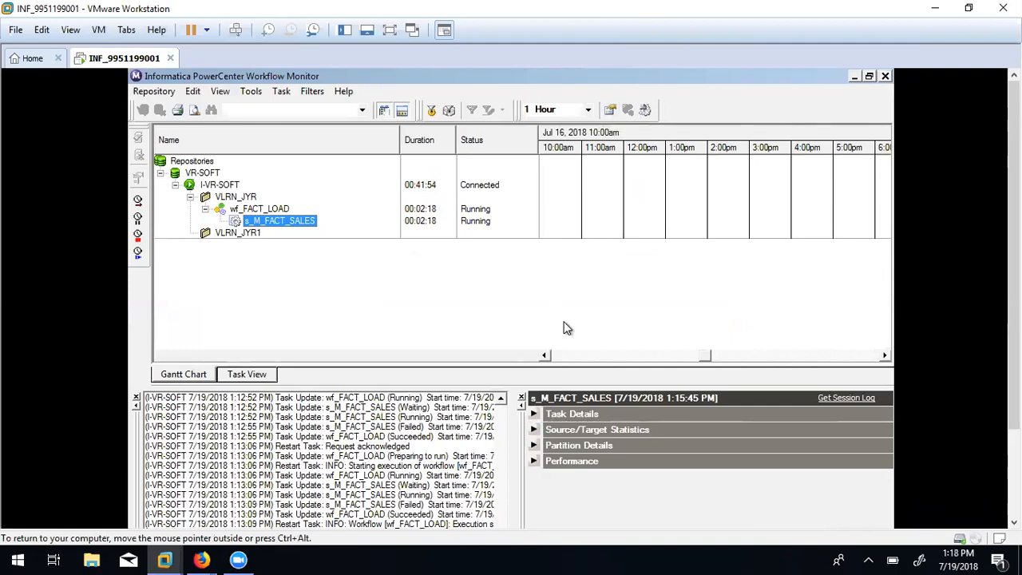
left_click(534, 429)
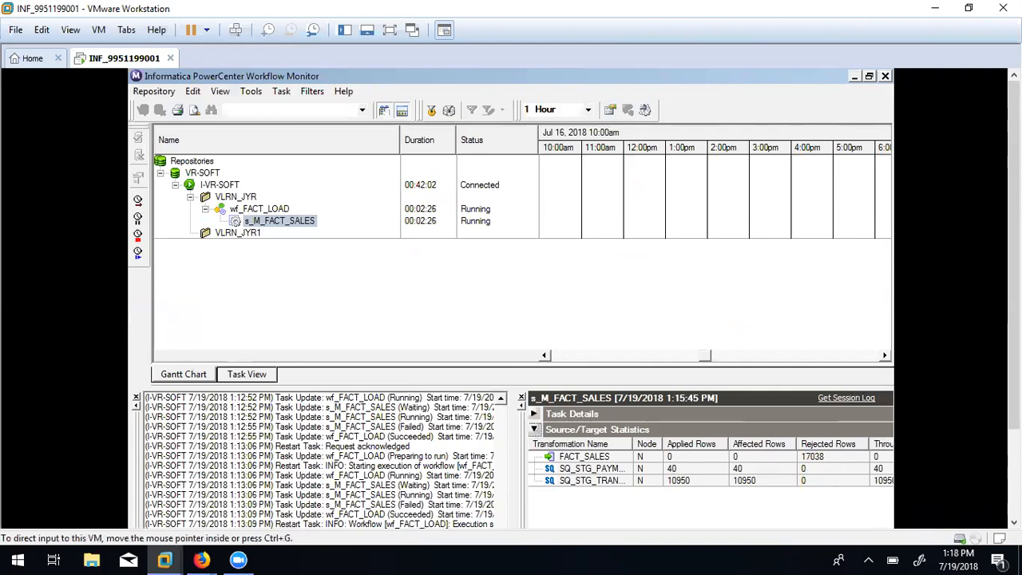
Open the s_M_FACT_SALES session log full size and examine the writer error entries for the FACT_SALES load.
left_click(300, 219)
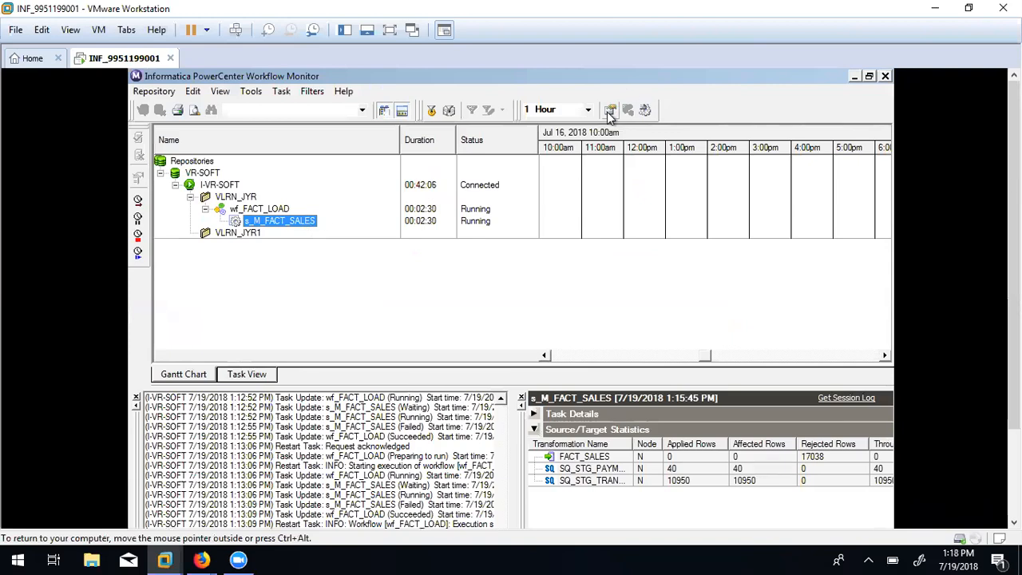
left_click(645, 111)
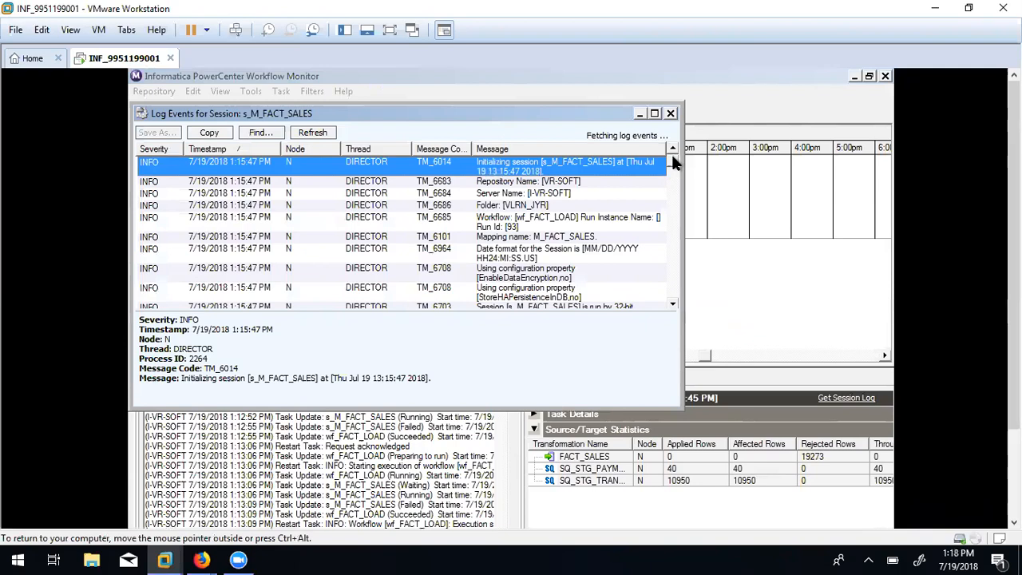
left_click(652, 114)
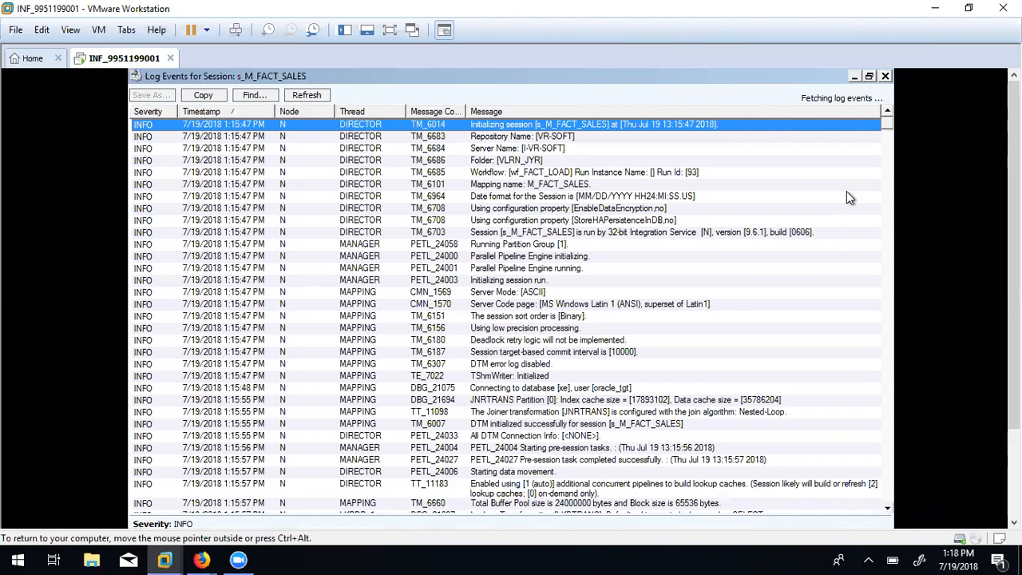
left_click(886, 507)
left_click(886, 508)
left_click(886, 510)
left_click(886, 510)
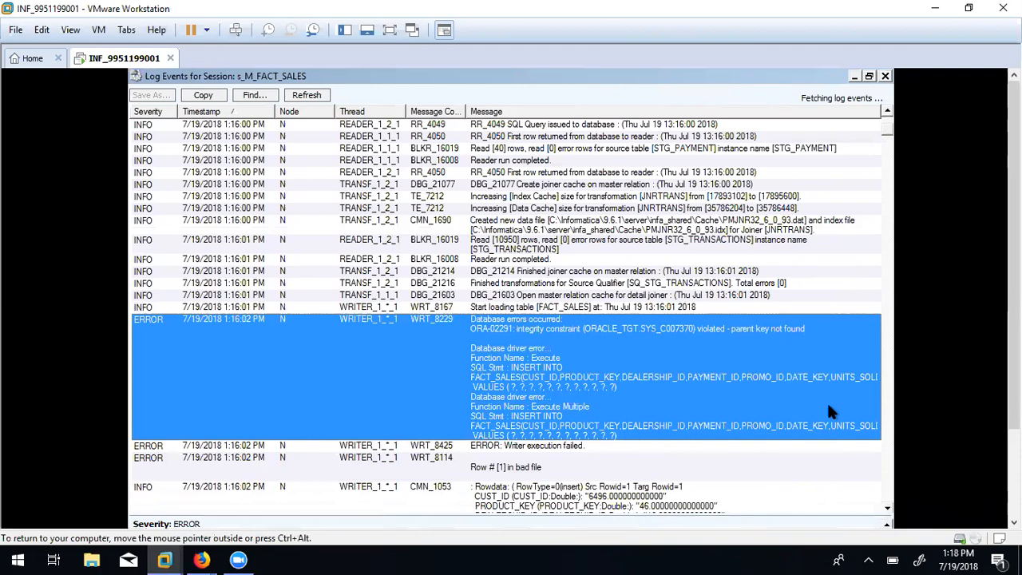
left_click(858, 450)
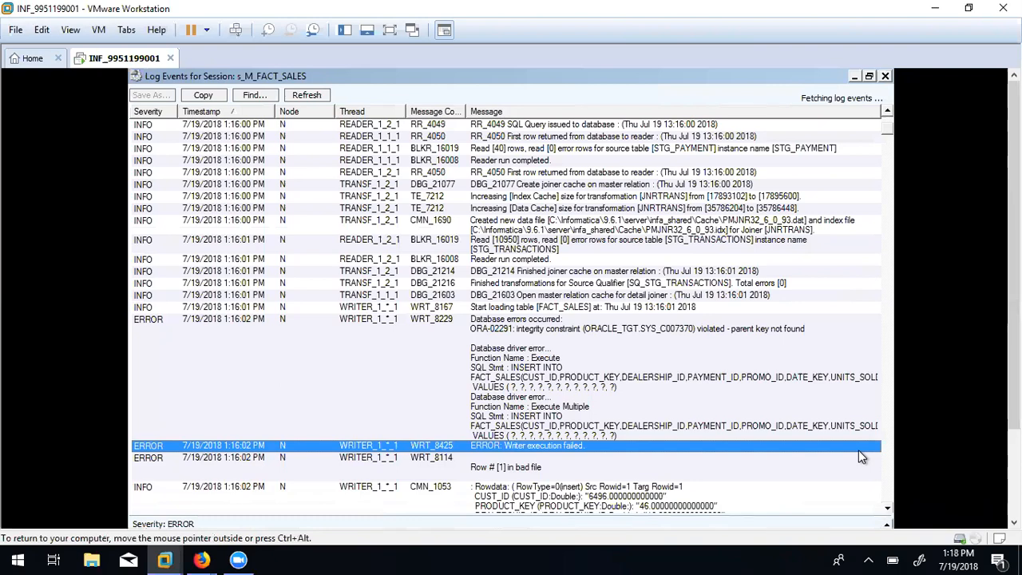
Examine the FACT_SALES database error and rejected row data in the s_M_FACT_SALES session log, and close the log.
key("Down")
left_click(726, 471)
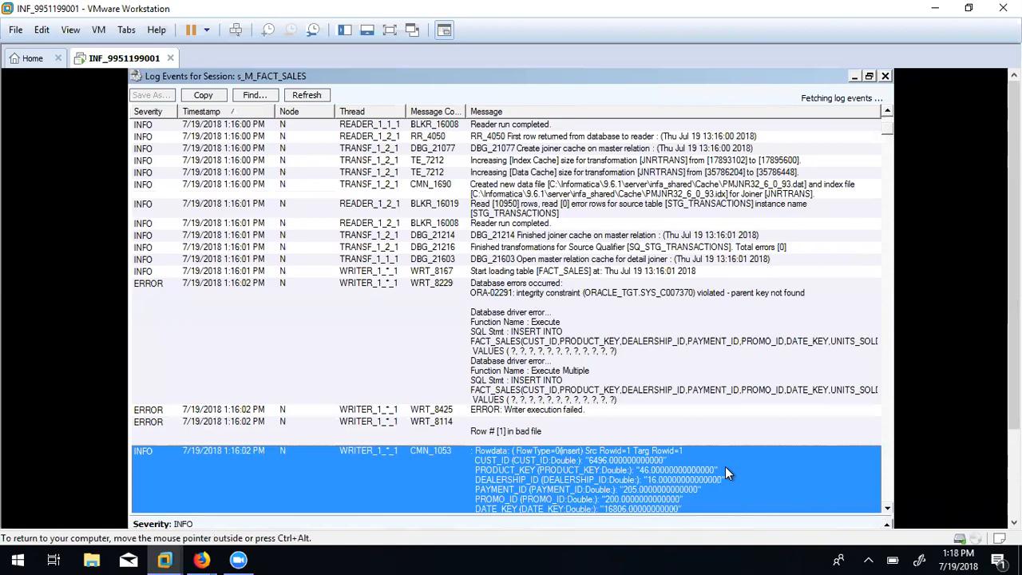
left_click(723, 384)
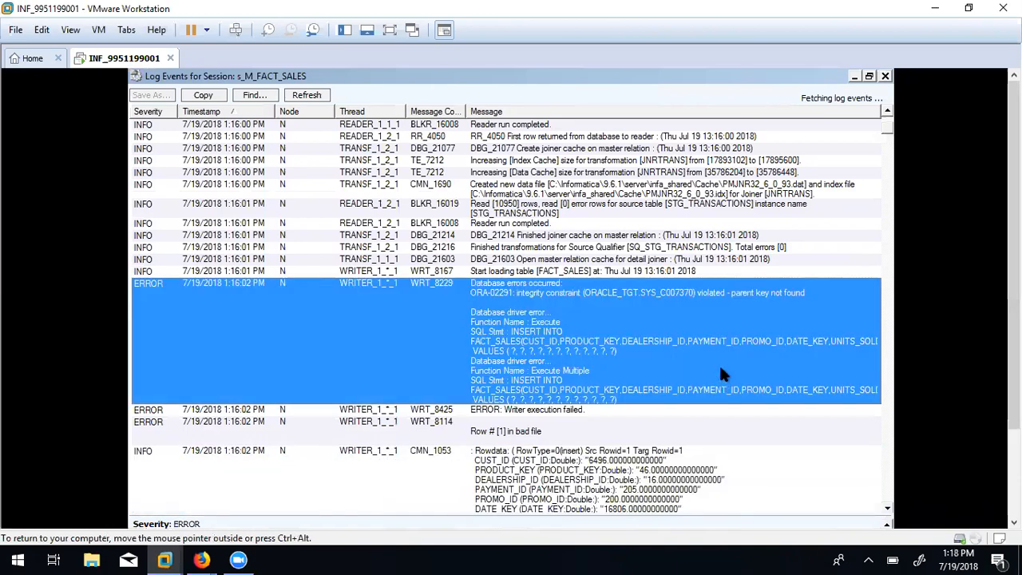
left_click(885, 78)
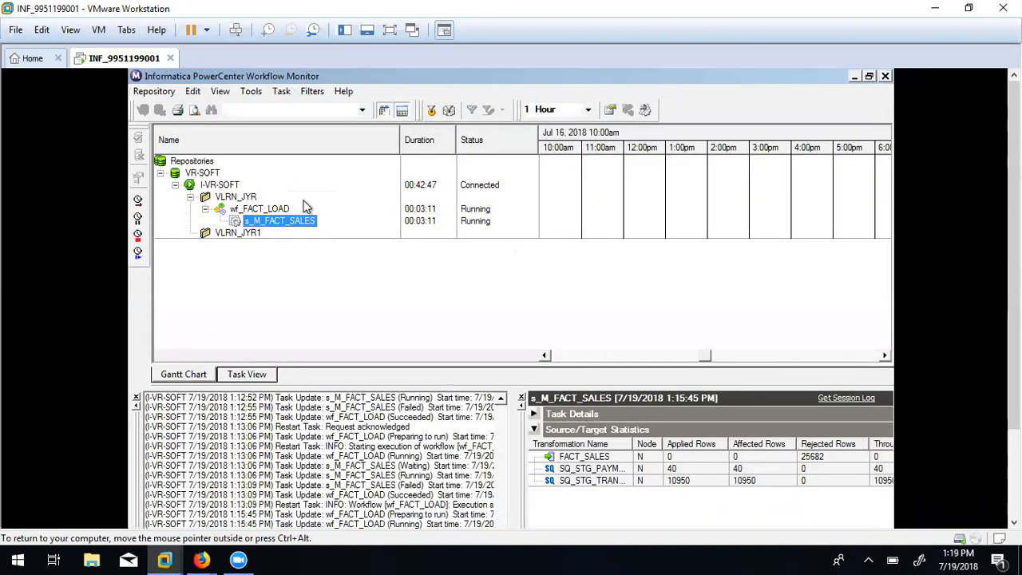
Abort the s_M_FACT_SALES task, request a stop of the wf_FACT_LOAD workflow, and abort that workflow as well.
right_click(300, 219)
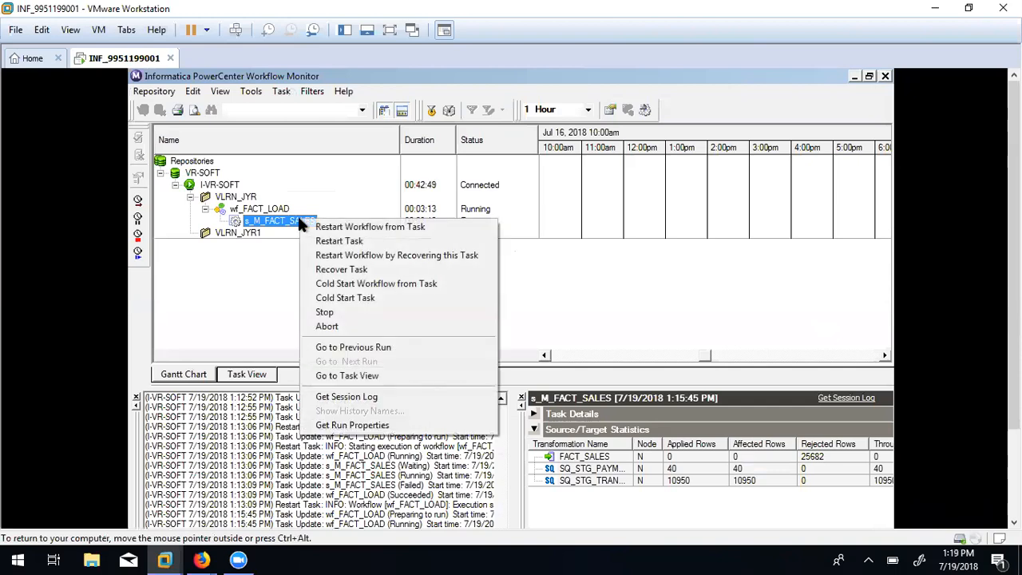
left_click(328, 327)
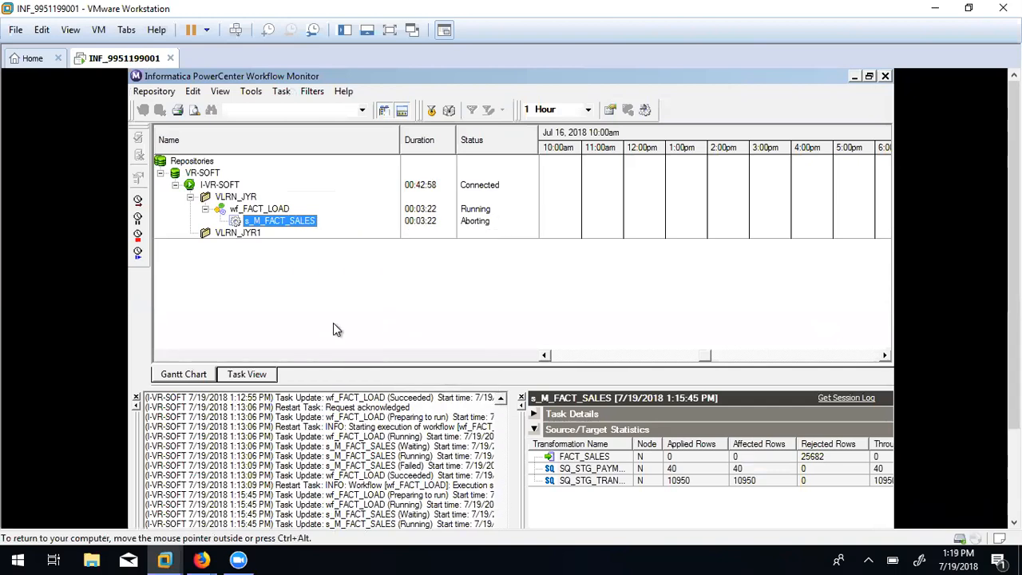
mouse_move(1014, 210)
left_mouse_down()
mouse_move(1013, 297)
mouse_move(1013, 209)
left_mouse_up()
right_click(258, 210)
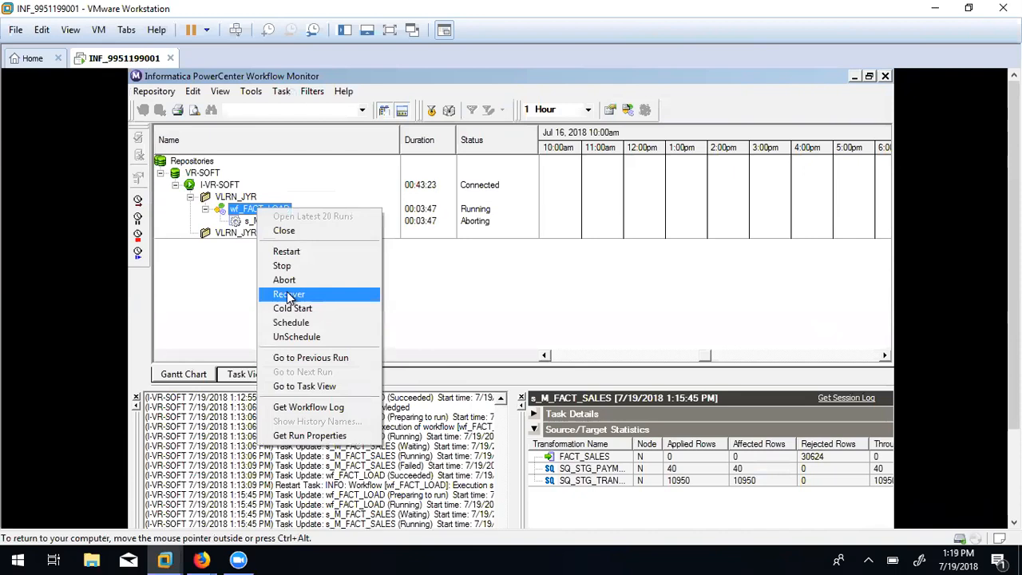
left_click(286, 266)
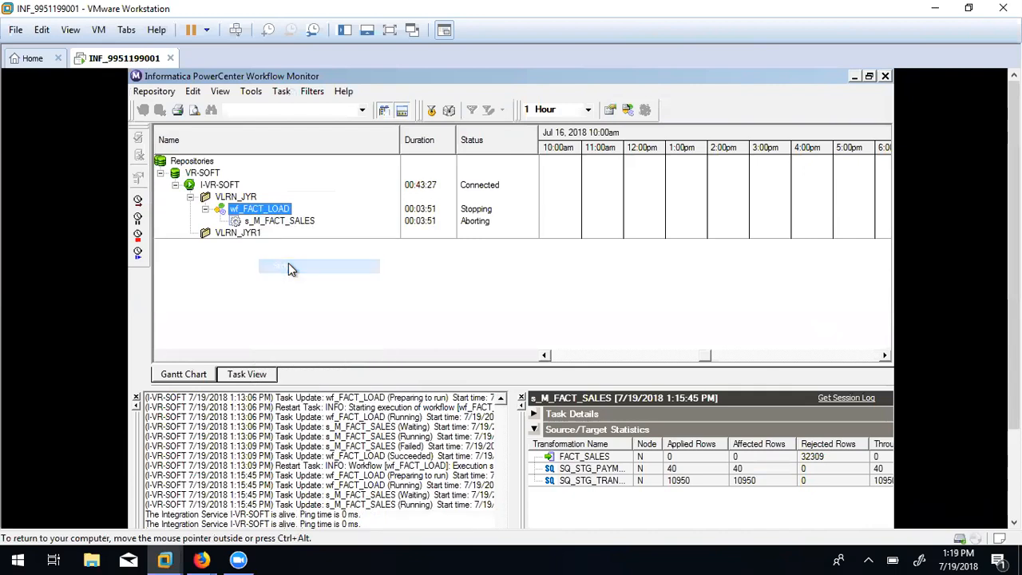
right_click(261, 210)
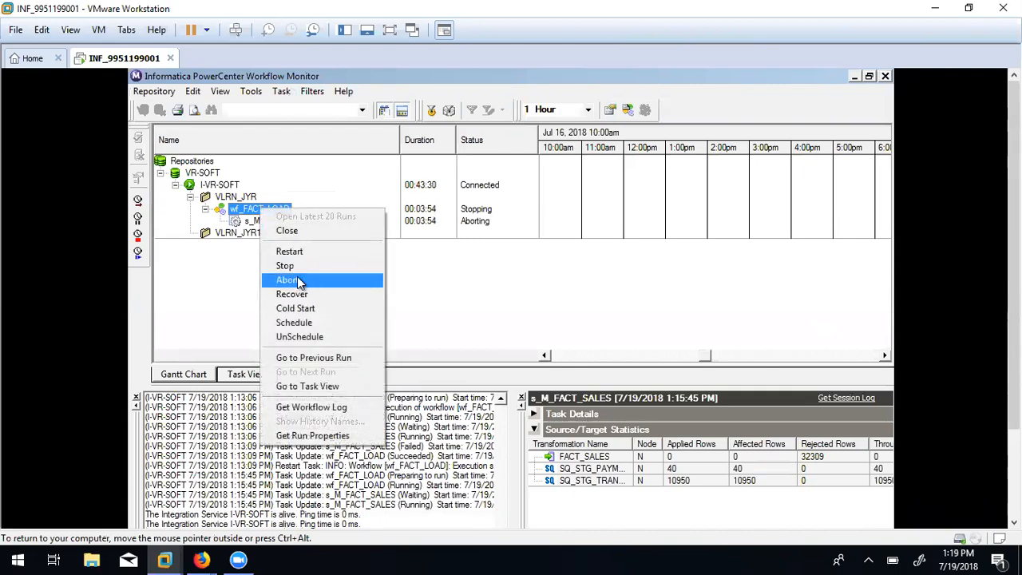
left_click(289, 280)
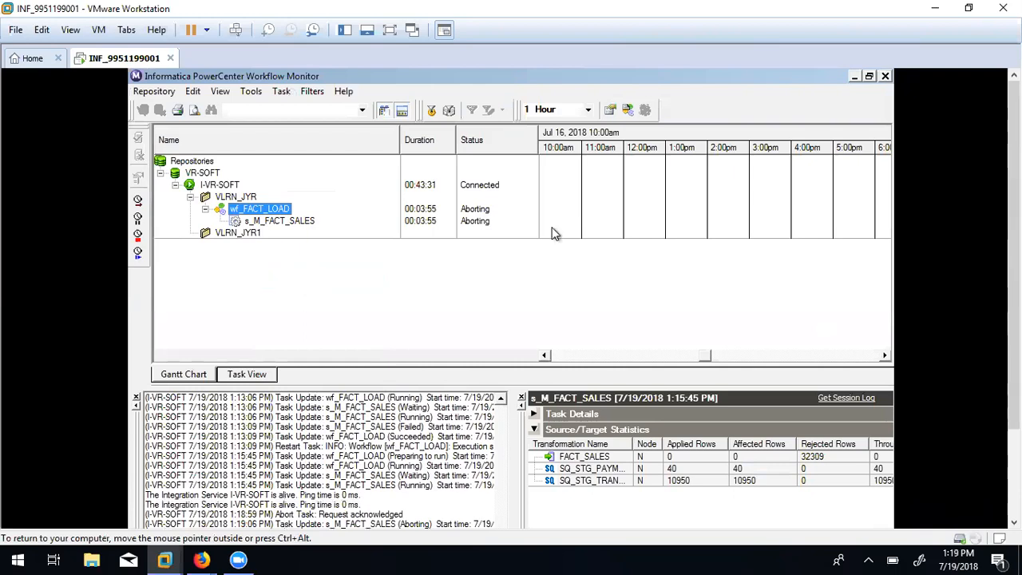
Check the applied, affected and rejected row statistics of the SQ_STG_TRANSACTIONS and SQ_STG_PAYMENT sources and the FACT_SALES target.
left_click_drag(1014, 279, 1013, 363)
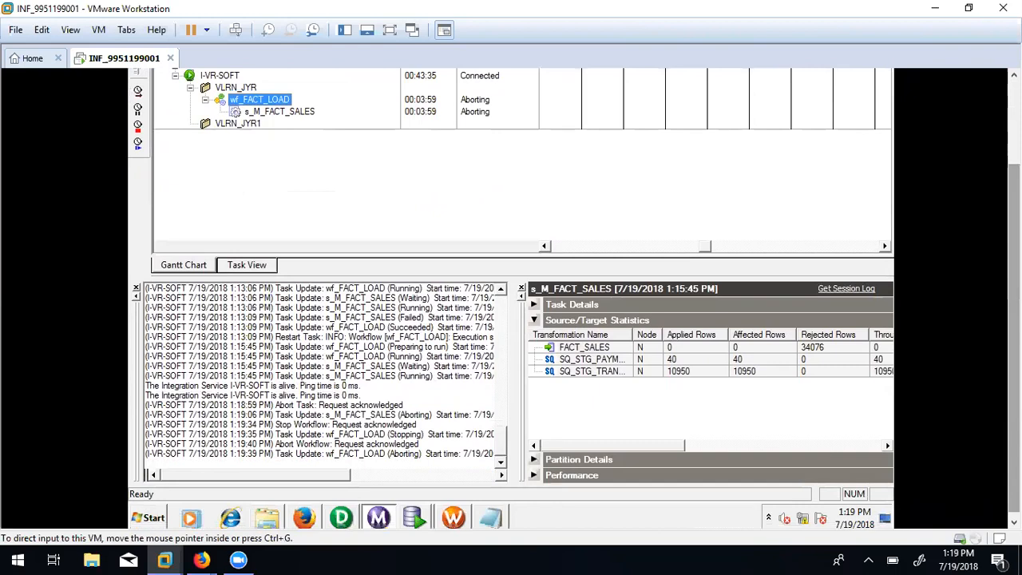
left_click(730, 371)
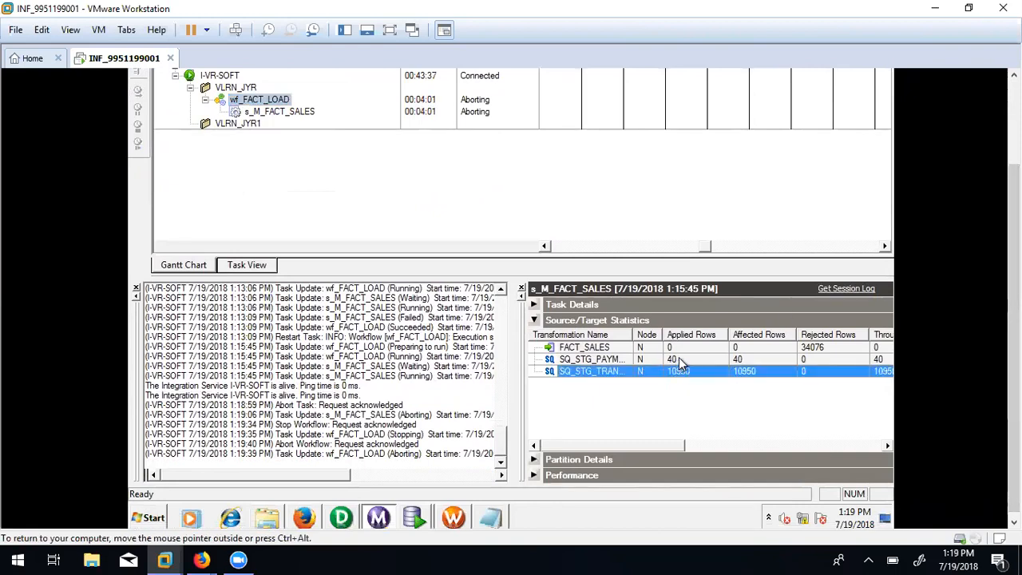
left_click(681, 360)
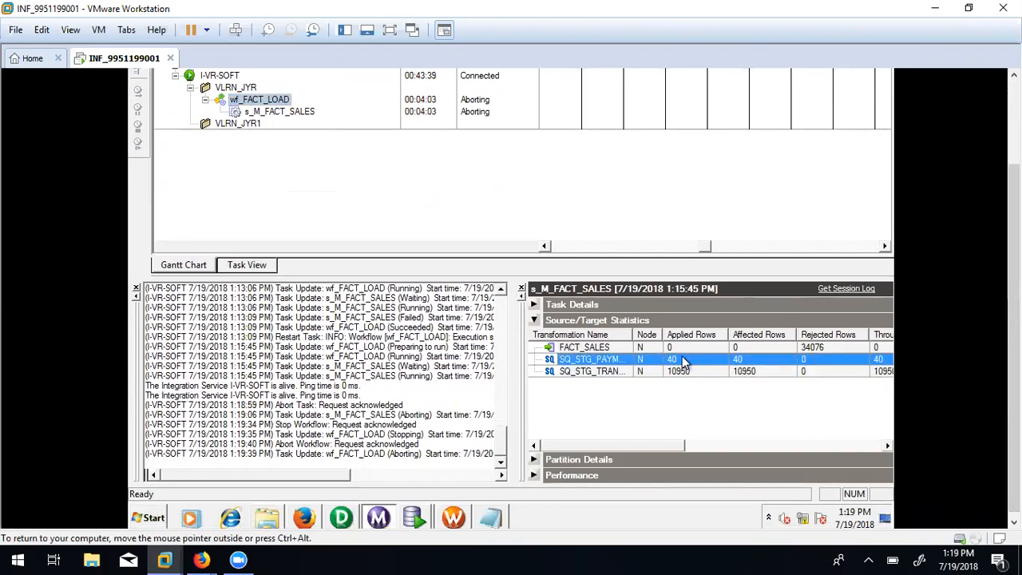
left_click_drag(1013, 319, 1014, 234)
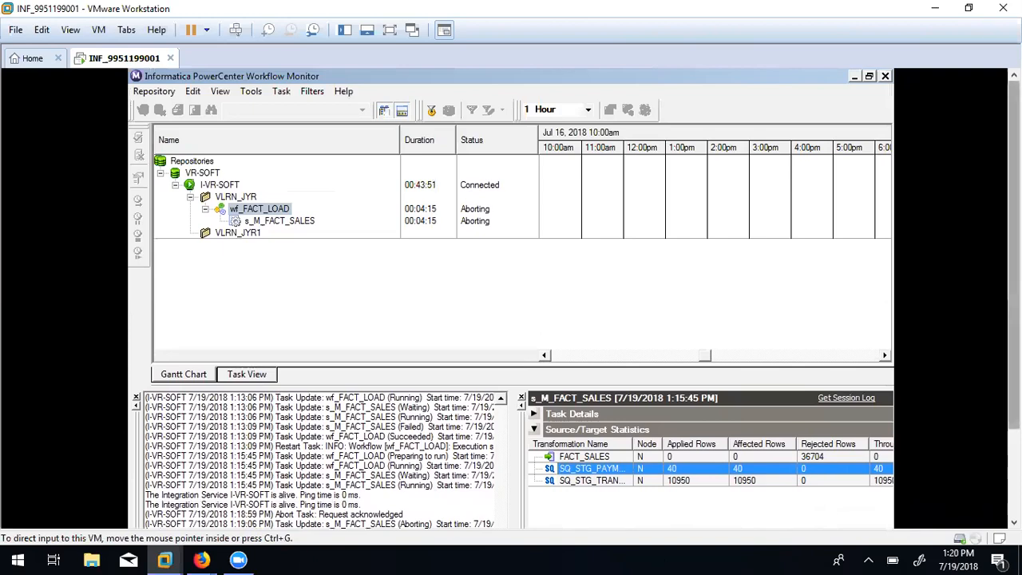
Switch to Notepad, review the $DBConnection_tgt entries in FACT_LOAD.parm, and put the Notepad window away.
left_click_drag(1013, 303, 1014, 392)
left_click(500, 515)
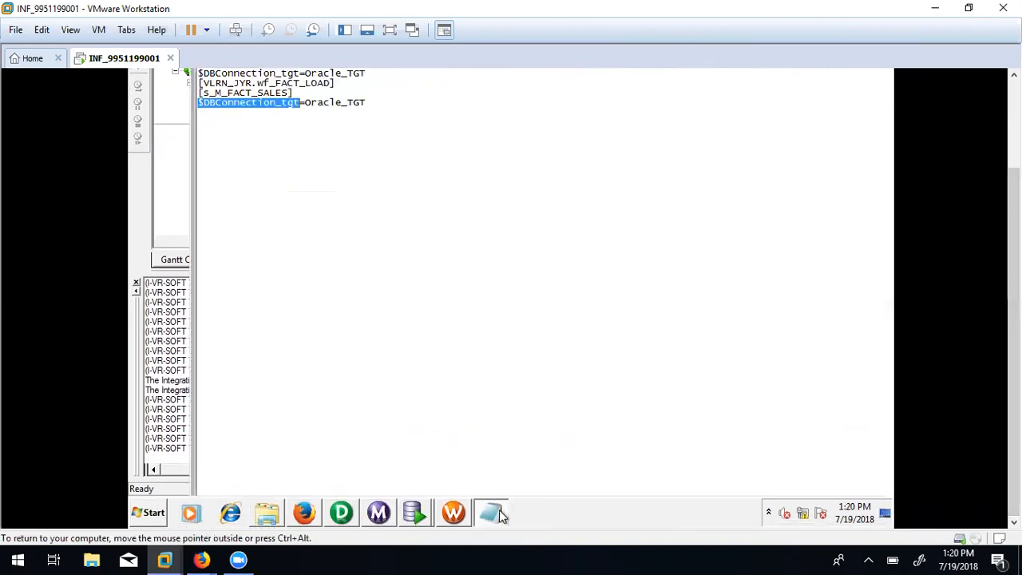
left_click(380, 96)
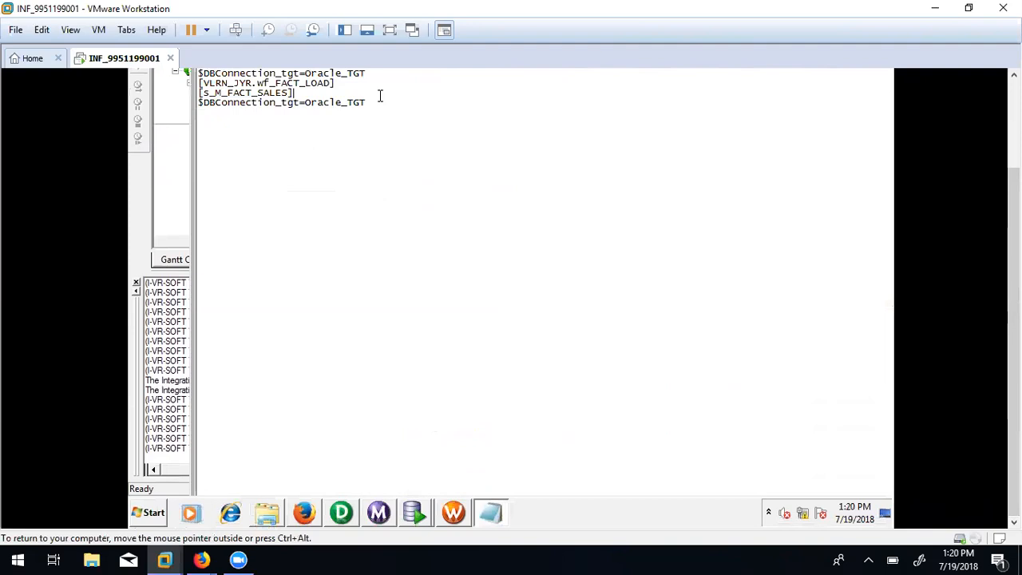
left_click(406, 106)
left_click_drag(1014, 264, 1014, 175)
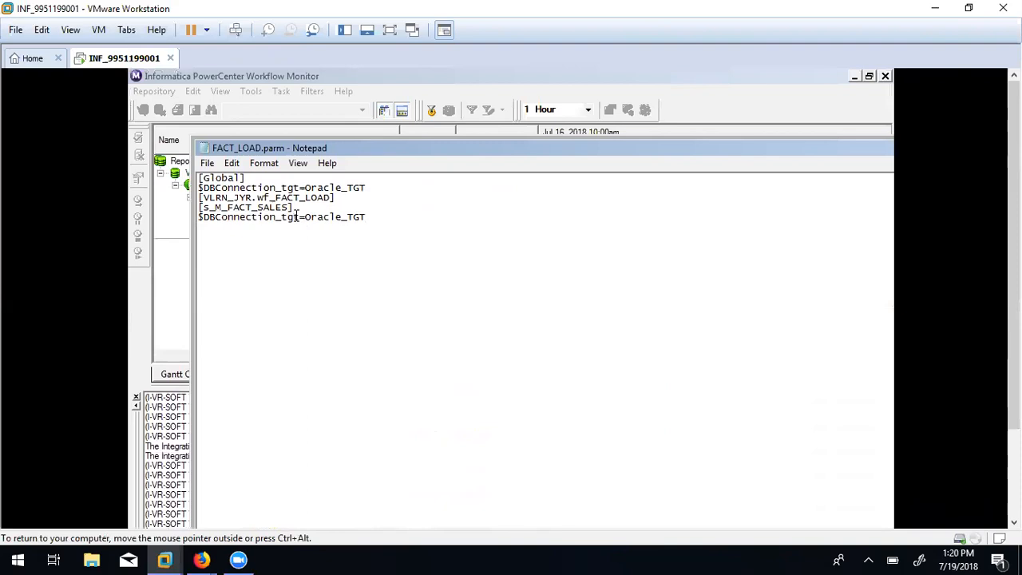
left_click_drag(199, 217, 301, 218)
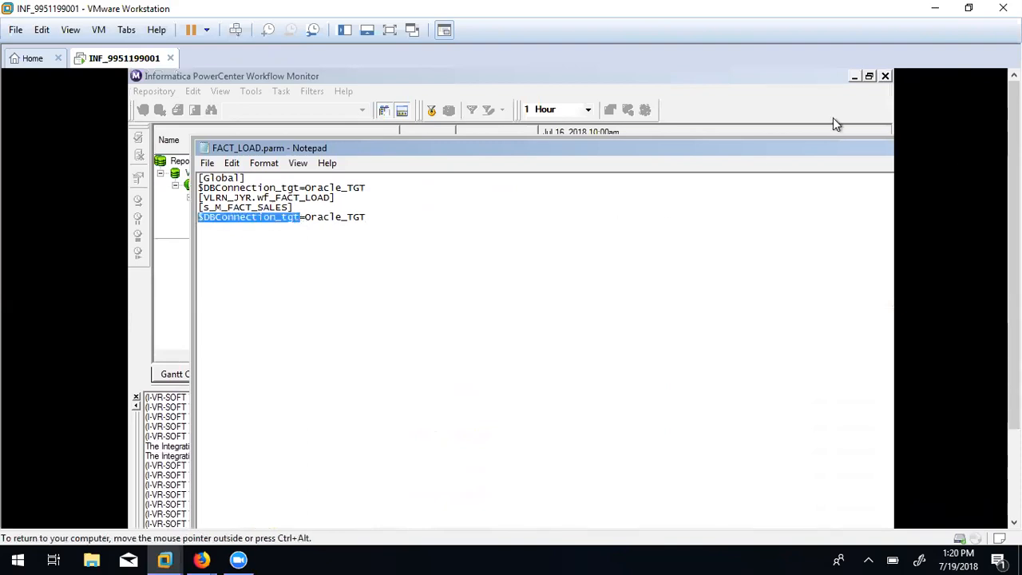
left_click_drag(862, 157, 761, 173)
left_click(824, 169)
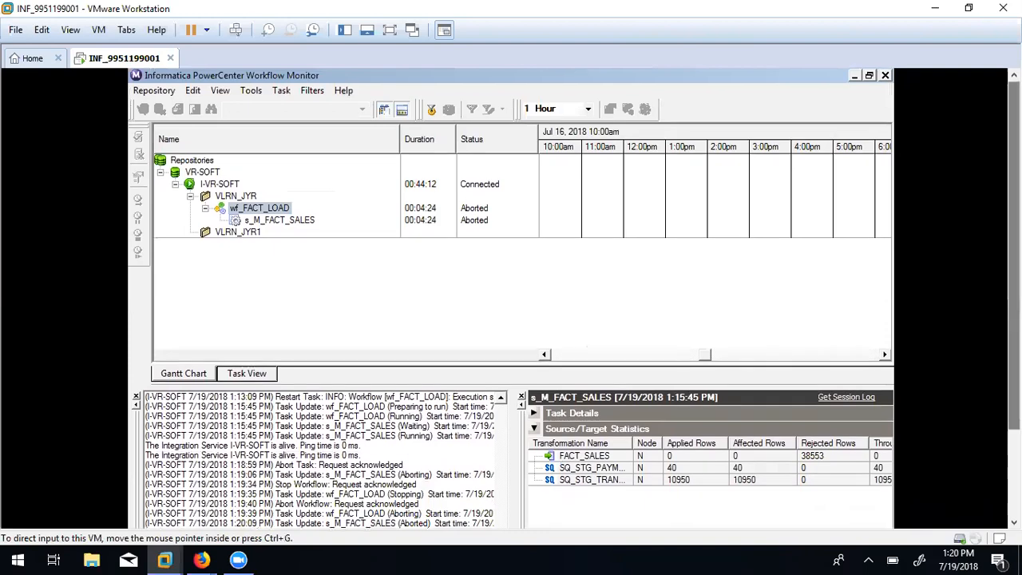
Switch to Workflow Manager and open the reusable s_M_FACT_SALES session for editing from Task Developer.
scroll(1012, 320, "down", 3)
left_click(457, 514)
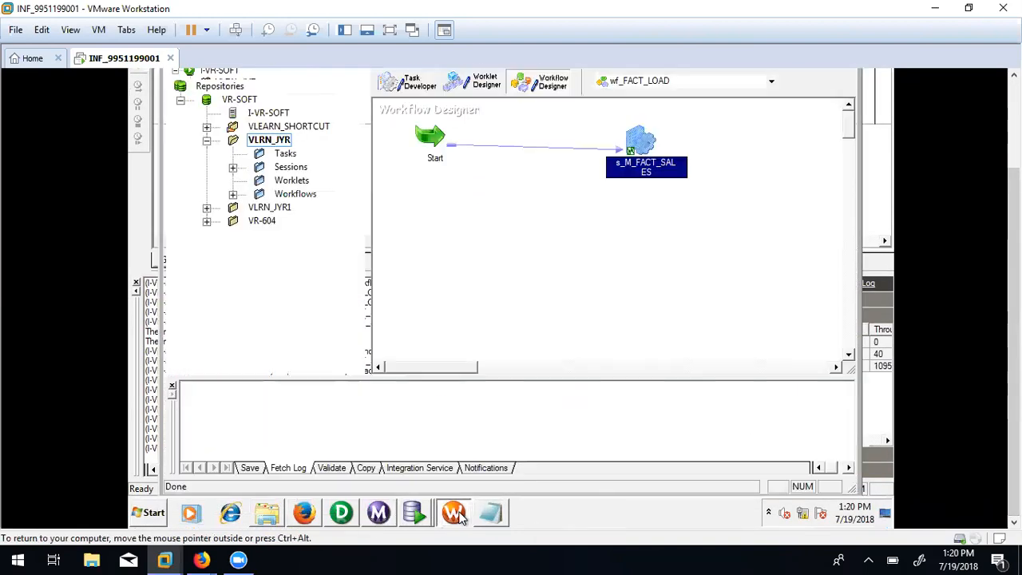
left_click(413, 82)
double_click(540, 184)
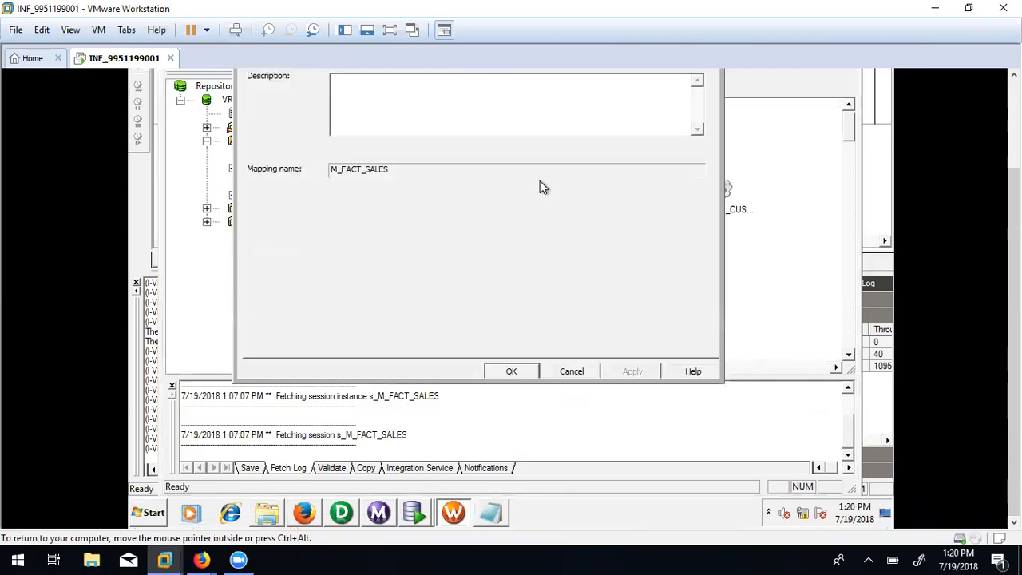
left_click_drag(1013, 296, 1013, 199)
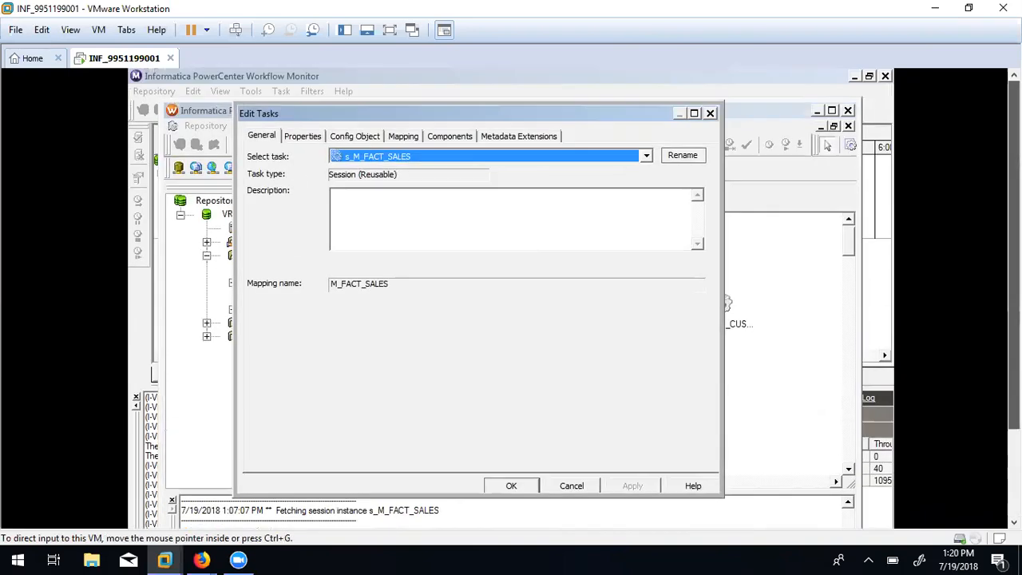
Review the reusable session's source, target and lookup connections and its $Target connection value, and close the session editor.
left_click(403, 136)
left_click(329, 265)
left_click(328, 254)
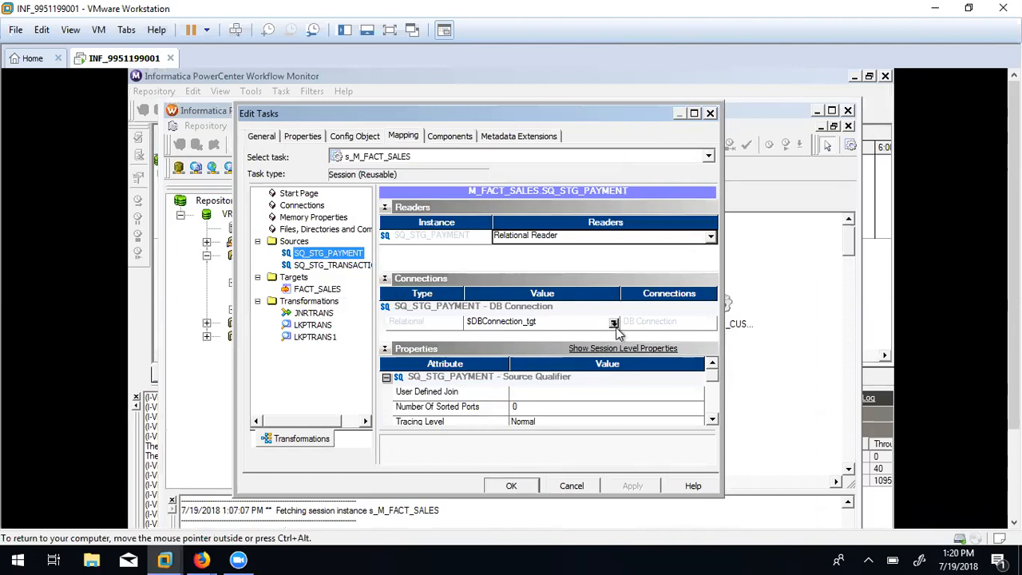
left_click(355, 265)
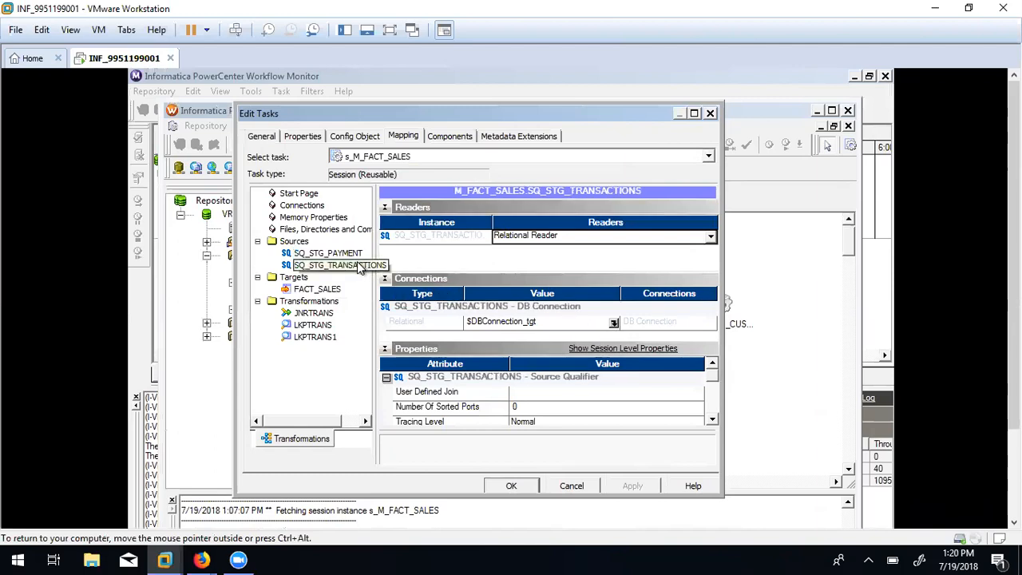
left_click(313, 289)
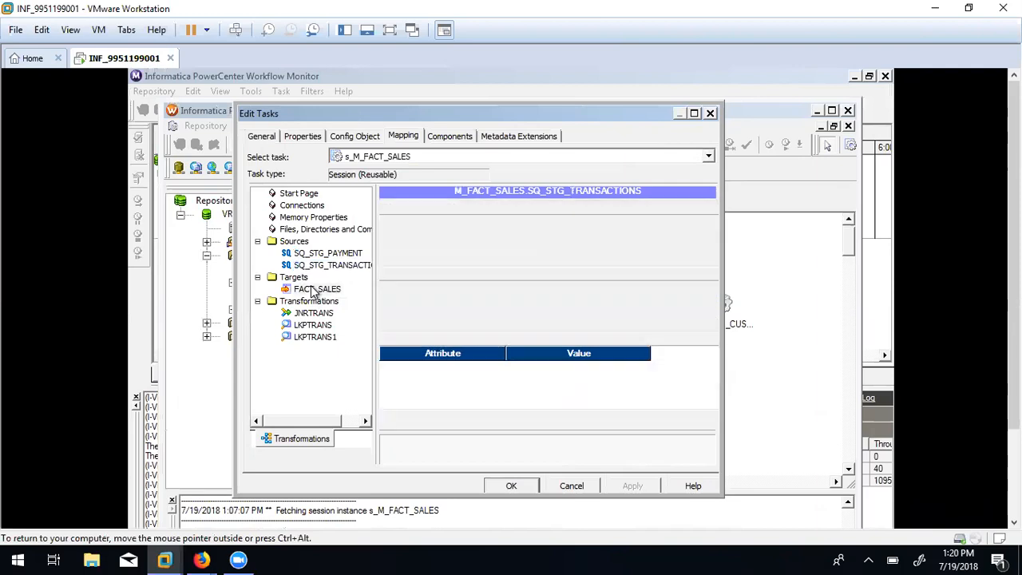
left_click(313, 325)
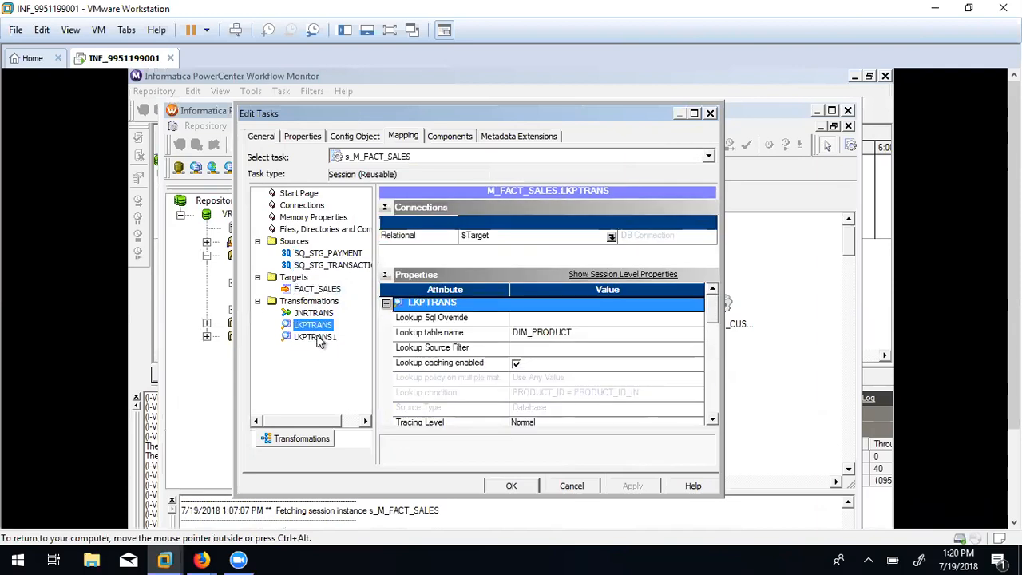
left_click(316, 337)
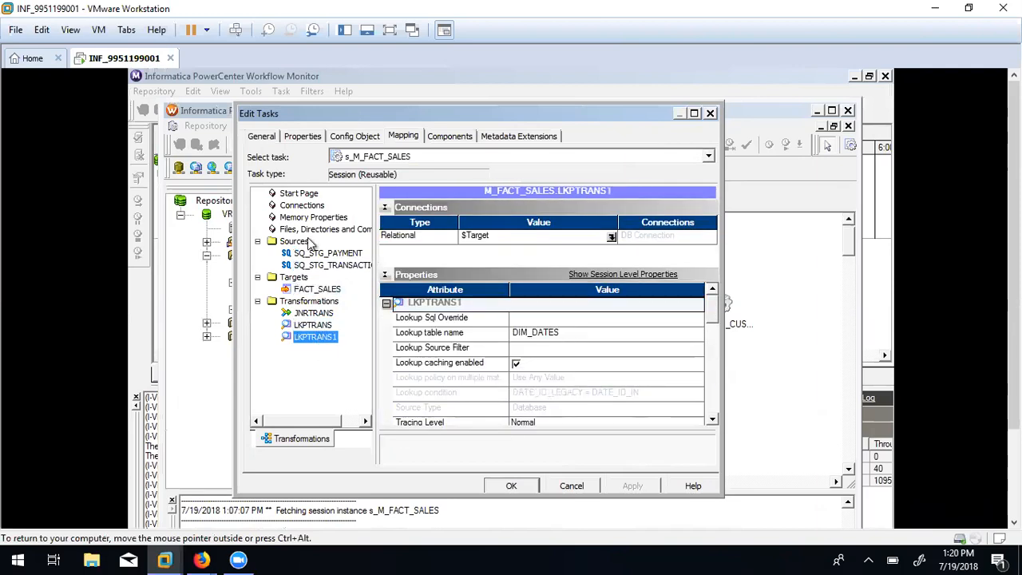
left_click(302, 135)
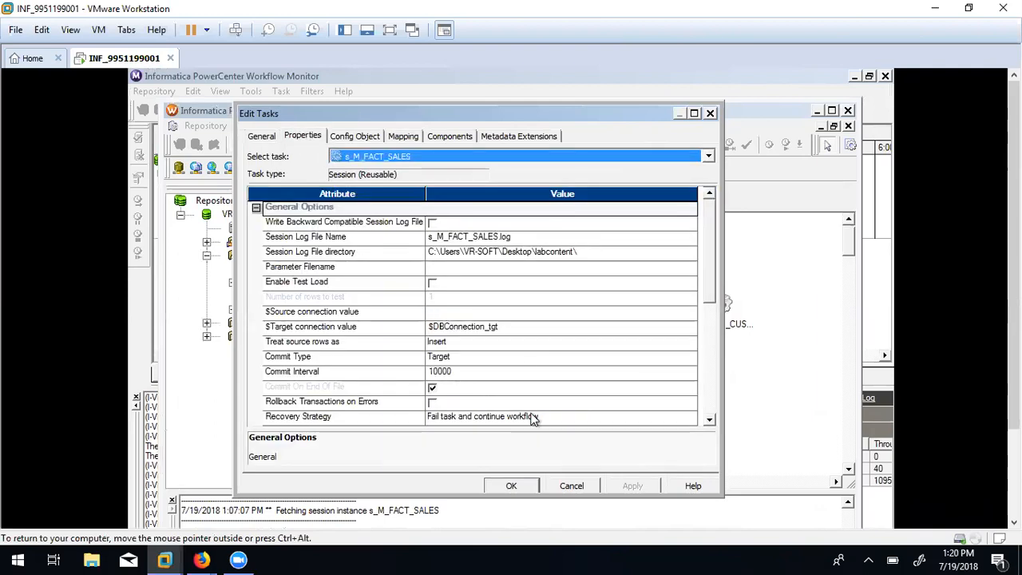
left_click(511, 485)
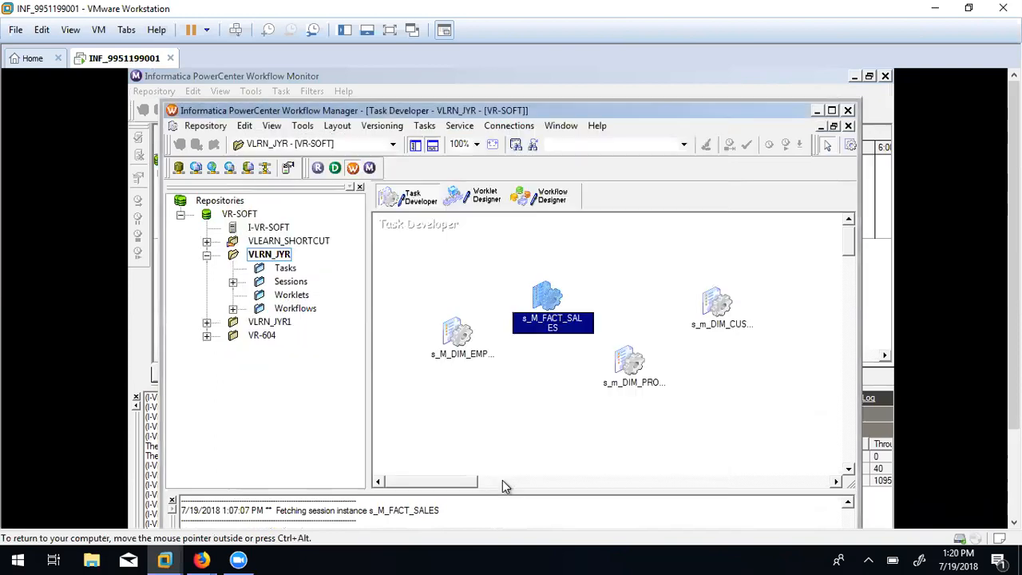
In the wf_FACT_LOAD workflow's s_M_FACT_SALES instance, set the SQ_STG_PAYMENT source to use the connection variable $DBConnection_tgt.
left_click(559, 198)
double_click(639, 260)
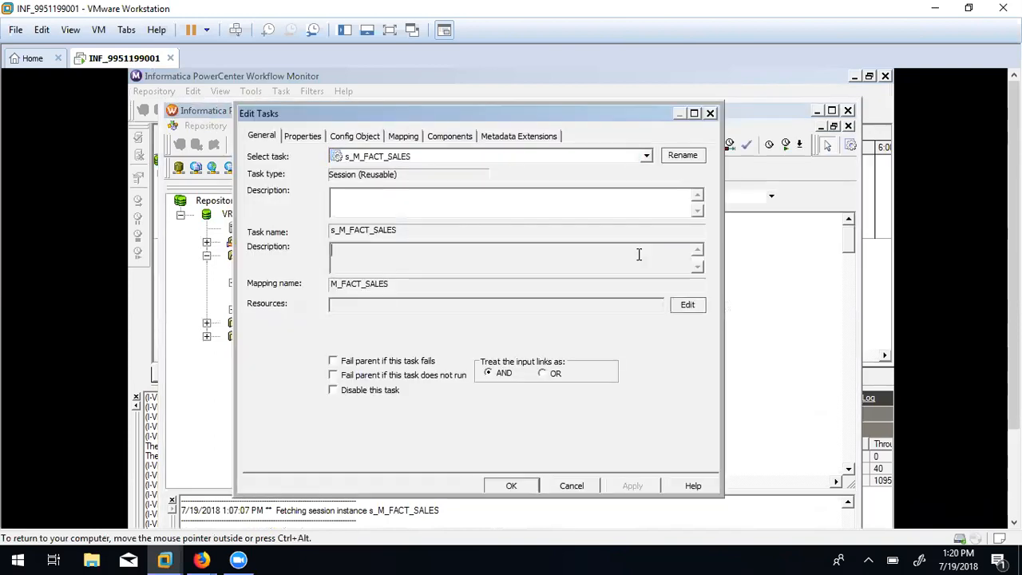
left_click(404, 136)
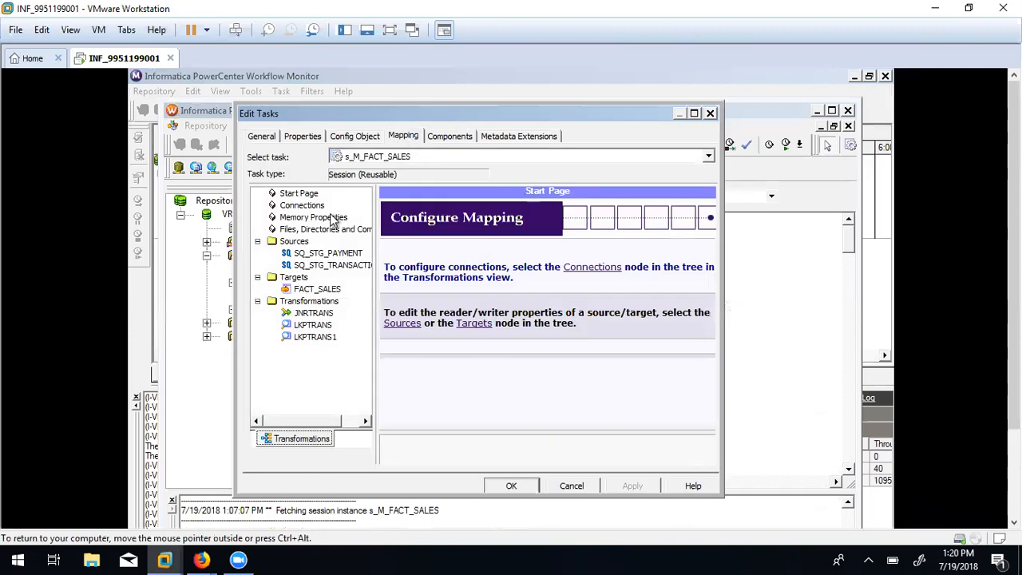
left_click(308, 253)
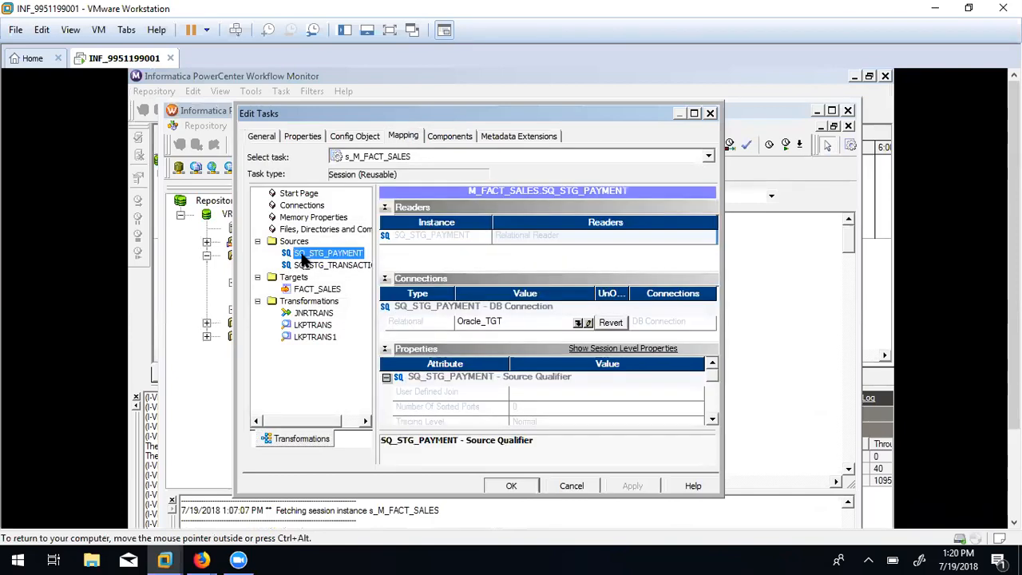
left_click(577, 322)
left_click(409, 415)
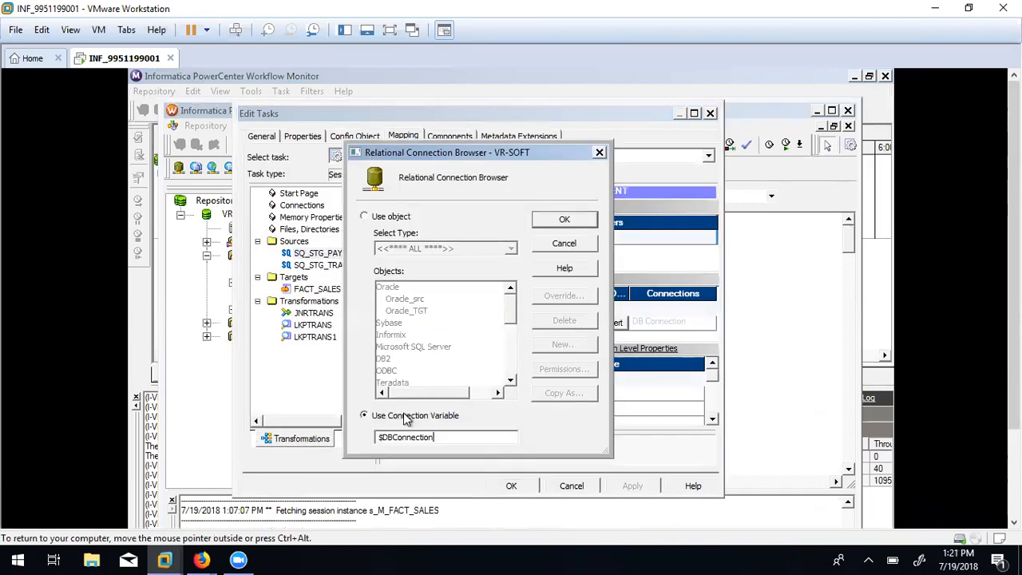
left_click(453, 437)
type("_tgt")
left_click(564, 219)
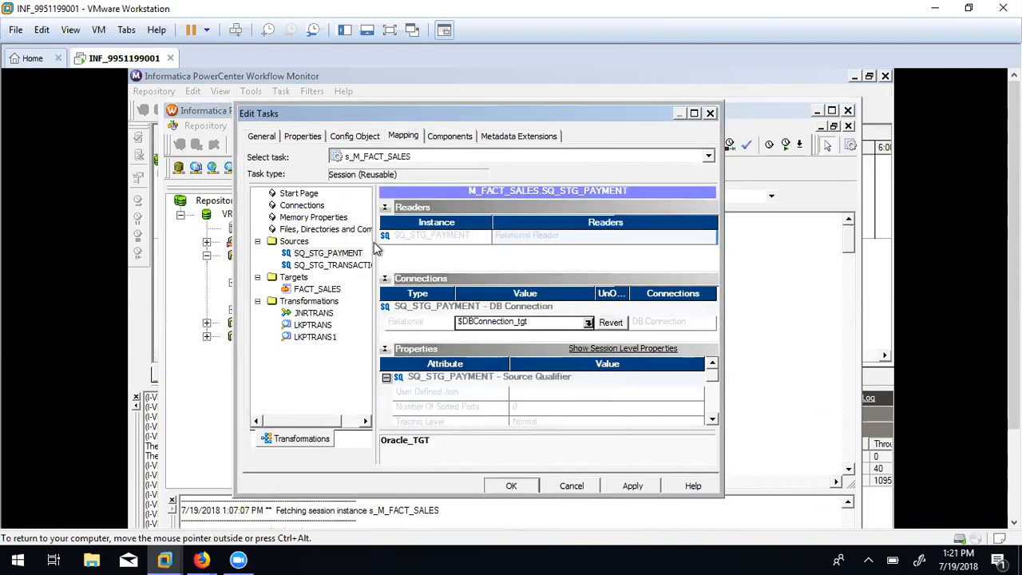
Set the SQ_STG_TRANSACTIONS source to use the connection variable $DBConnection_tgt.
left_click(327, 264)
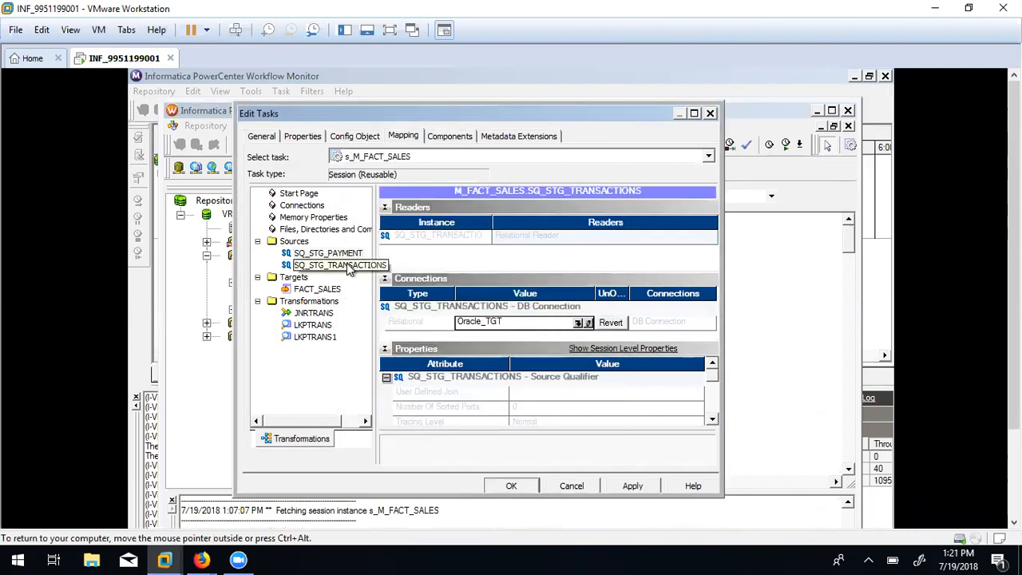
left_click(580, 322)
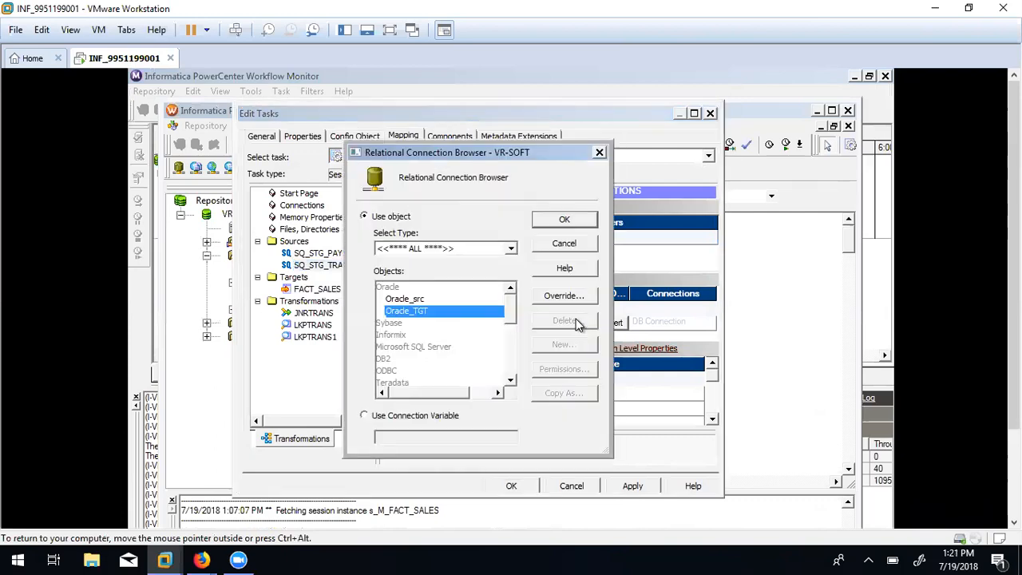
left_click(426, 416)
key("End")
type("_tgt")
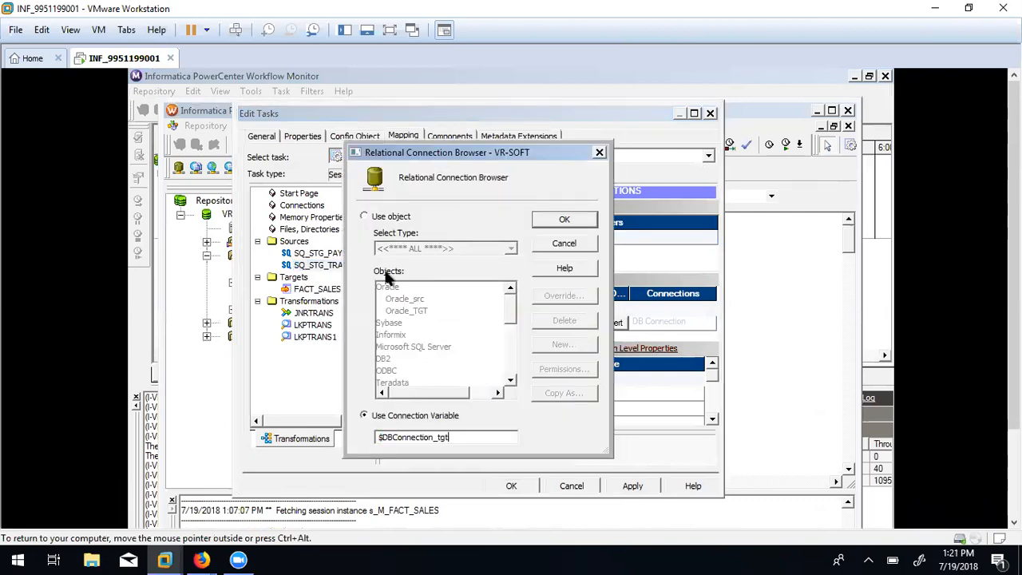
left_click(562, 220)
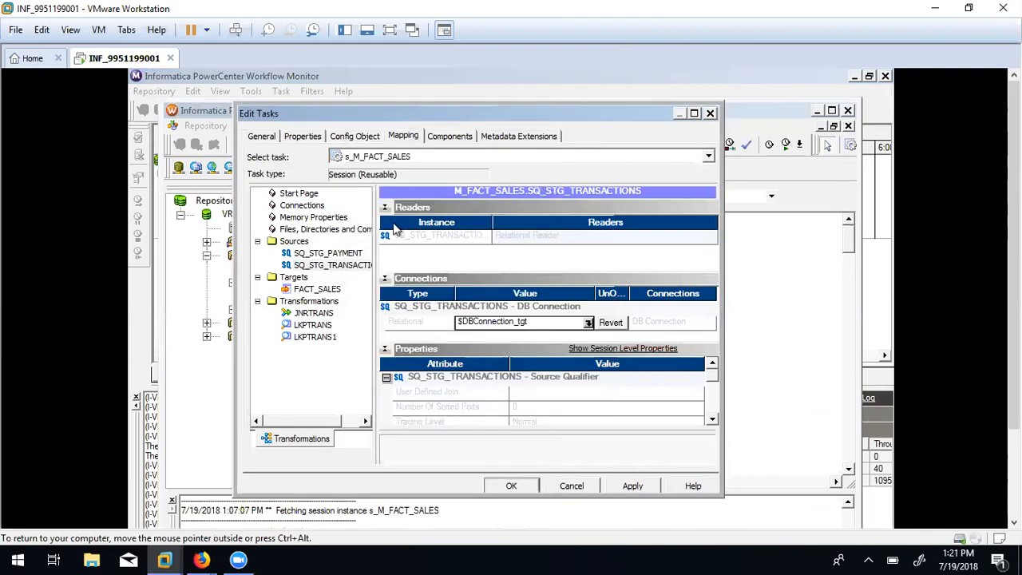
Check the LKPTRANS lookup connection, set the FACT_SALES target to the connection variable $DBConnection_tgt, and save the session instance's changes.
left_click(313, 324)
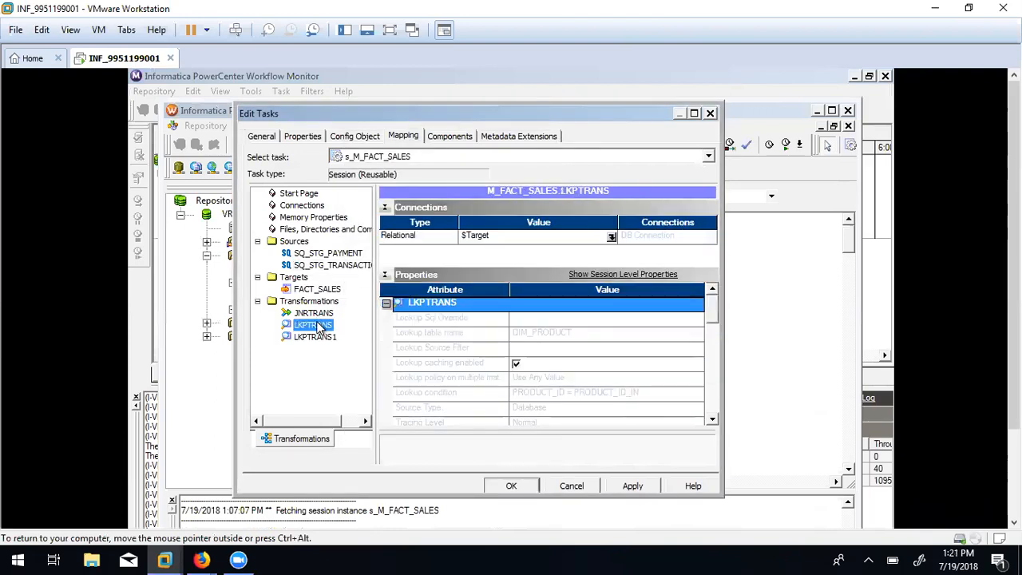
left_click(605, 235)
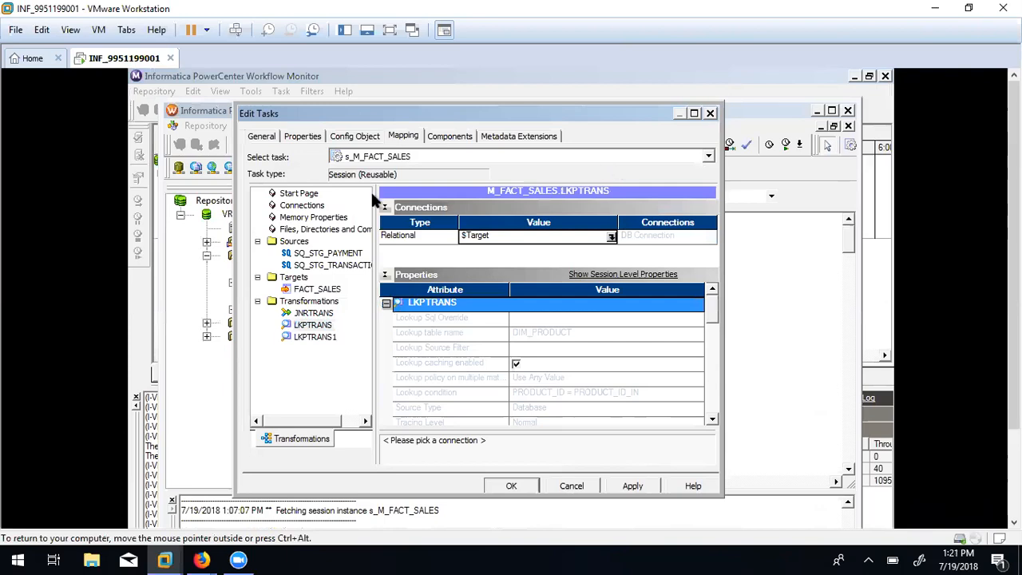
left_click(317, 289)
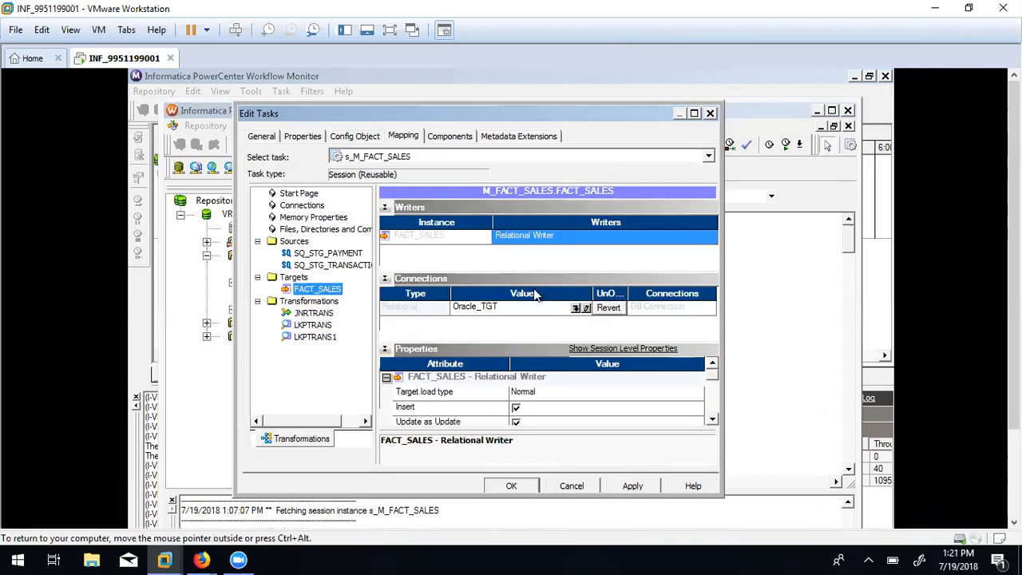
left_click(575, 307)
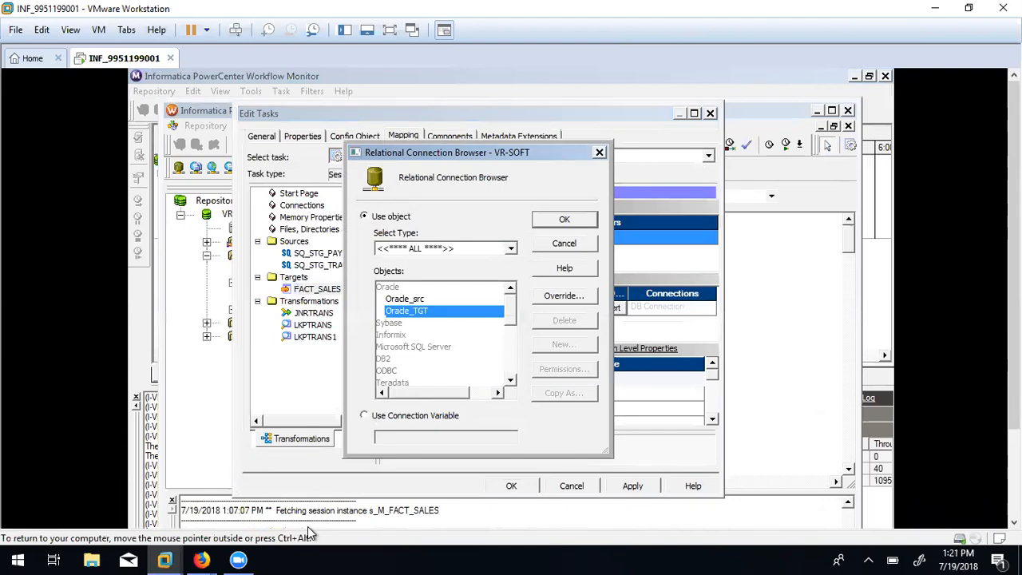
left_click(422, 417)
left_click_drag(467, 440, 211, 407)
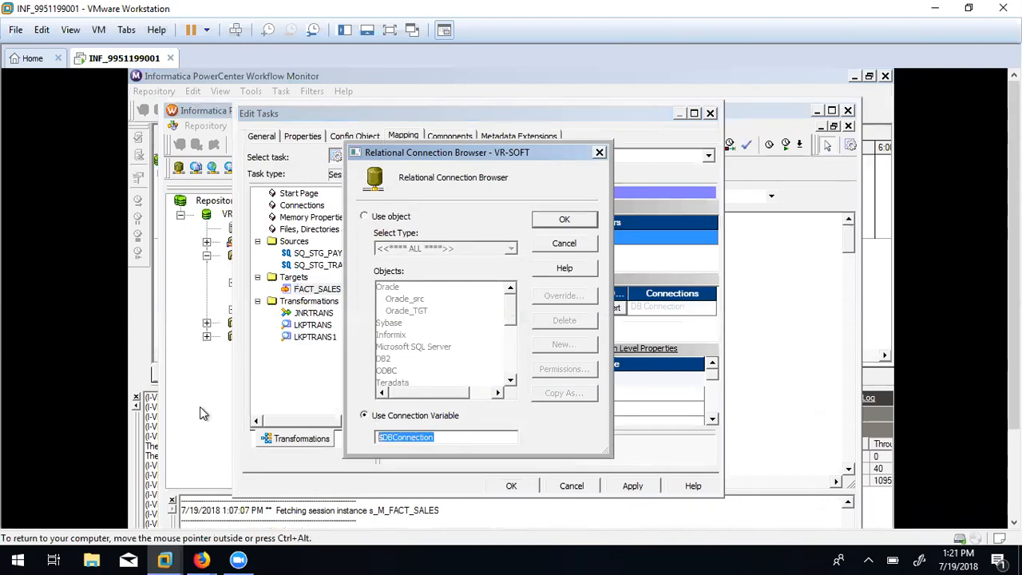
key("End")
type("_tgt")
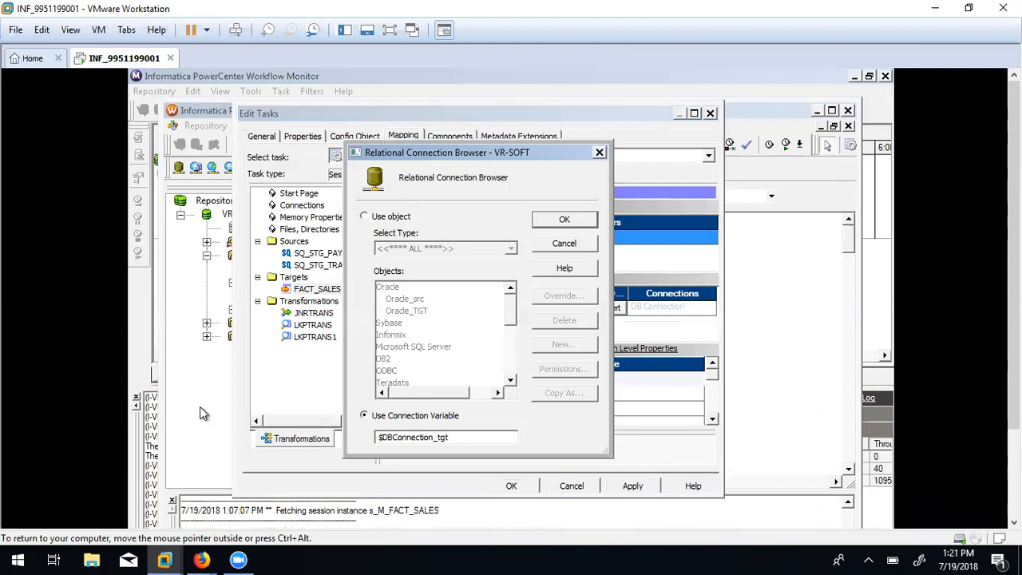
left_click(565, 221)
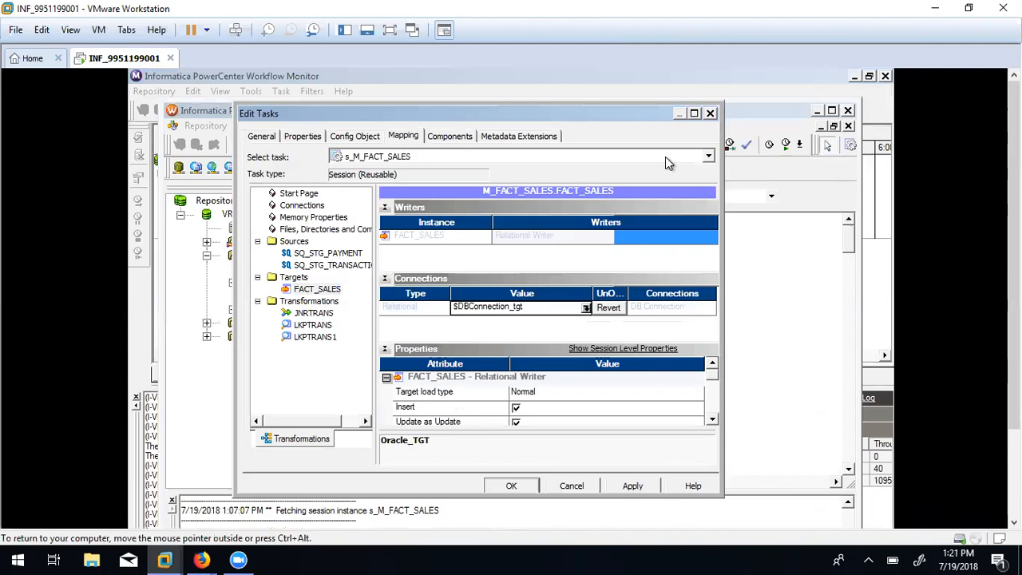
left_click(630, 486)
left_click(515, 487)
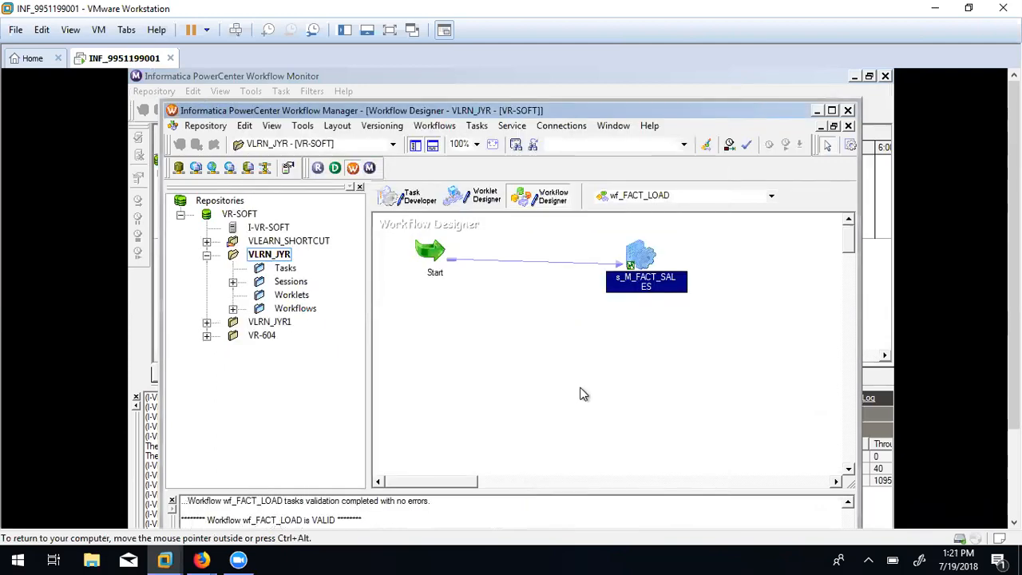
Start the s_M_FACT_SALES task from the workflow and switch to Workflow Monitor to check the run.
right_click(640, 259)
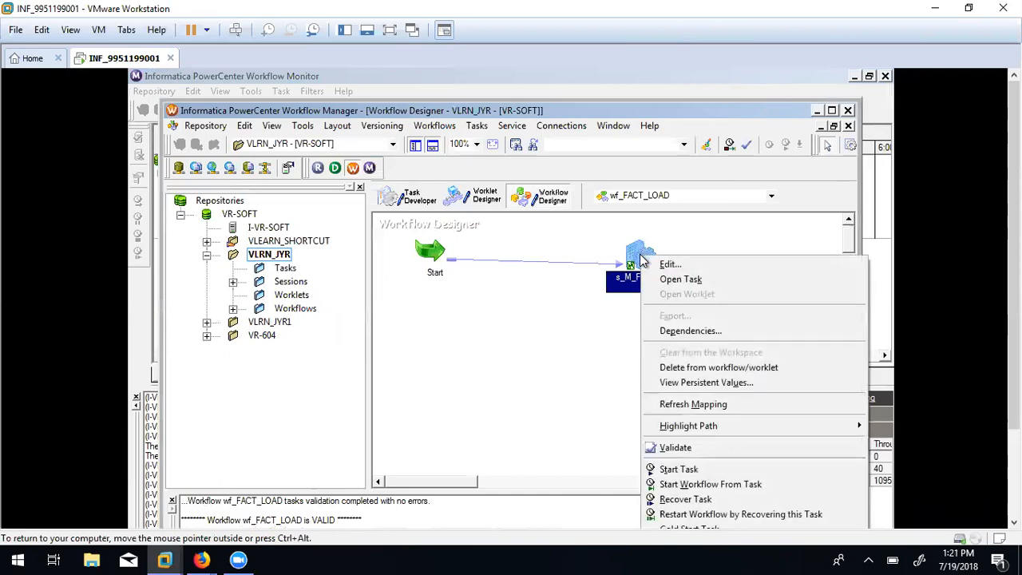
left_click(689, 471)
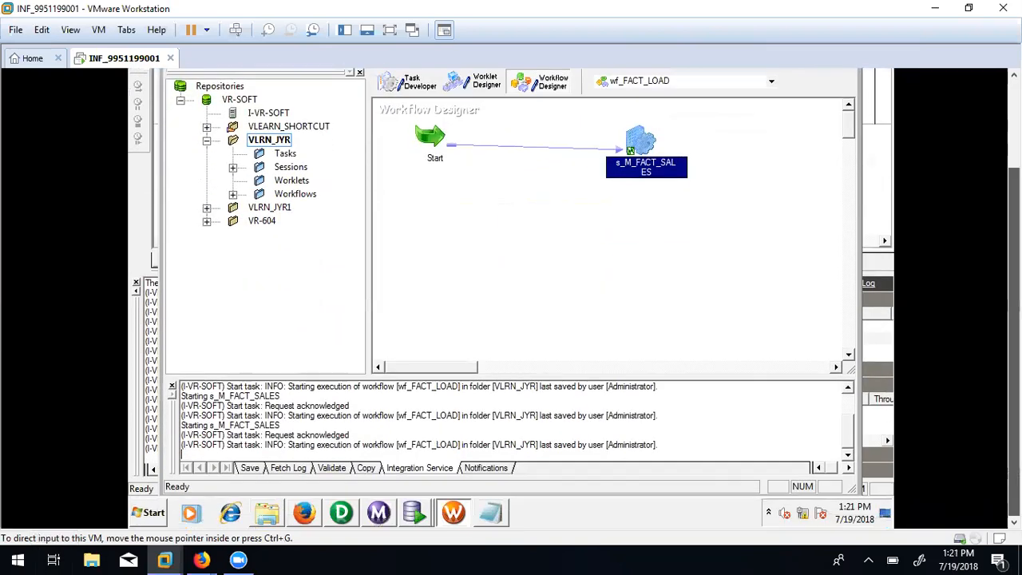
left_click(378, 515)
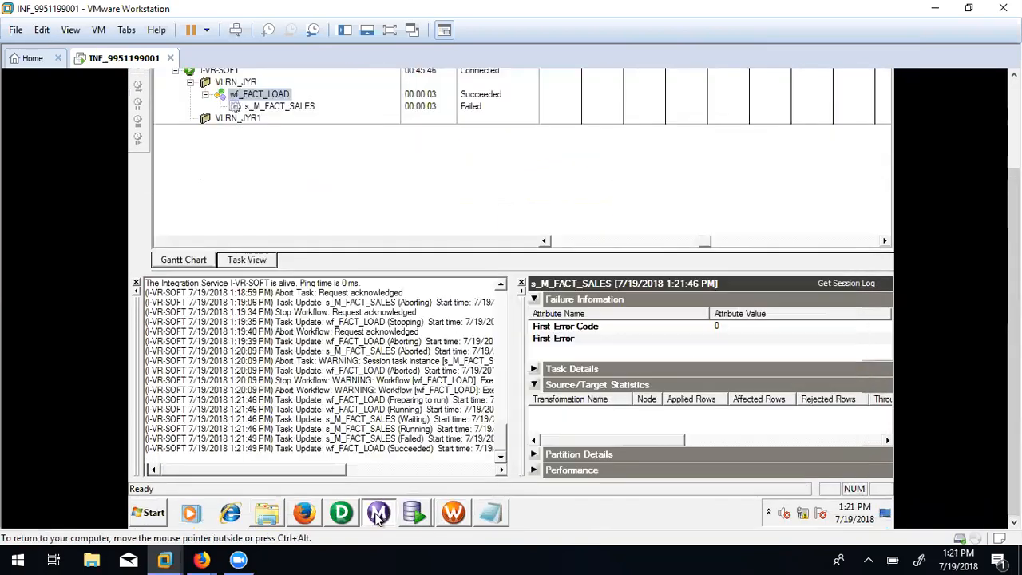
Try to retrieve the session log for the latest s_M_FACT_SALES run.
right_click(277, 104)
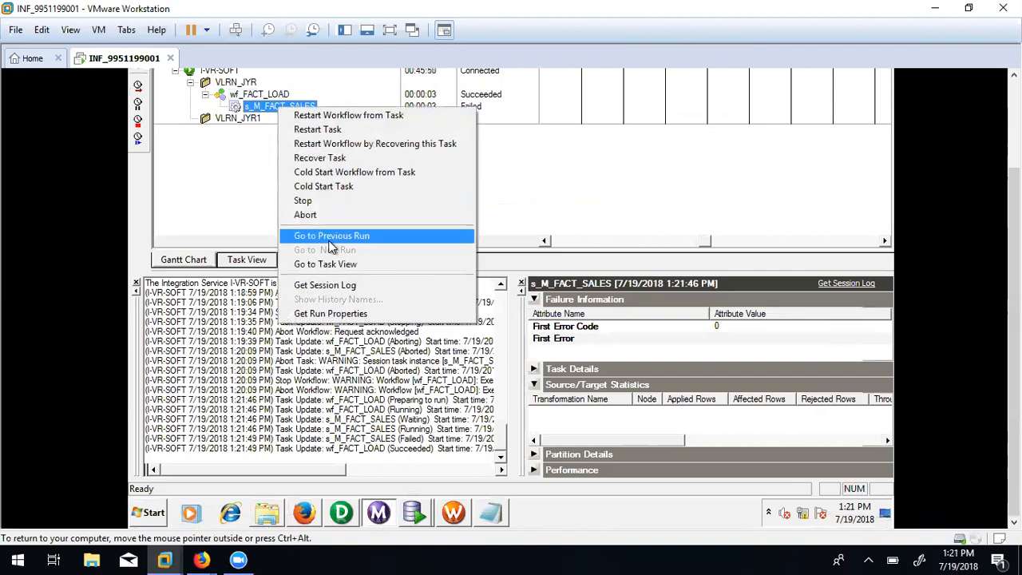
left_click(330, 286)
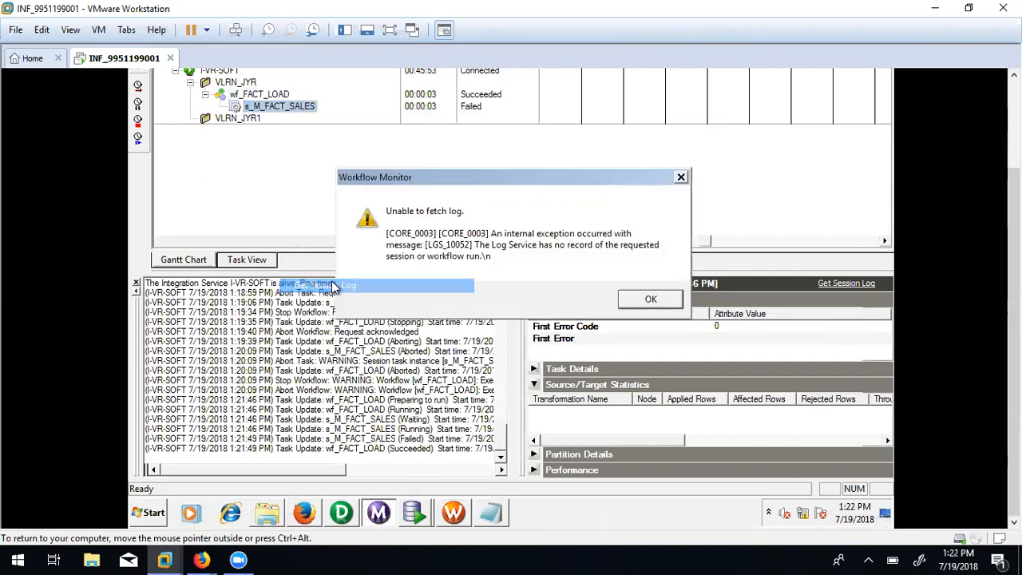
left_click(650, 298)
left_click_drag(1012, 305, 1013, 217)
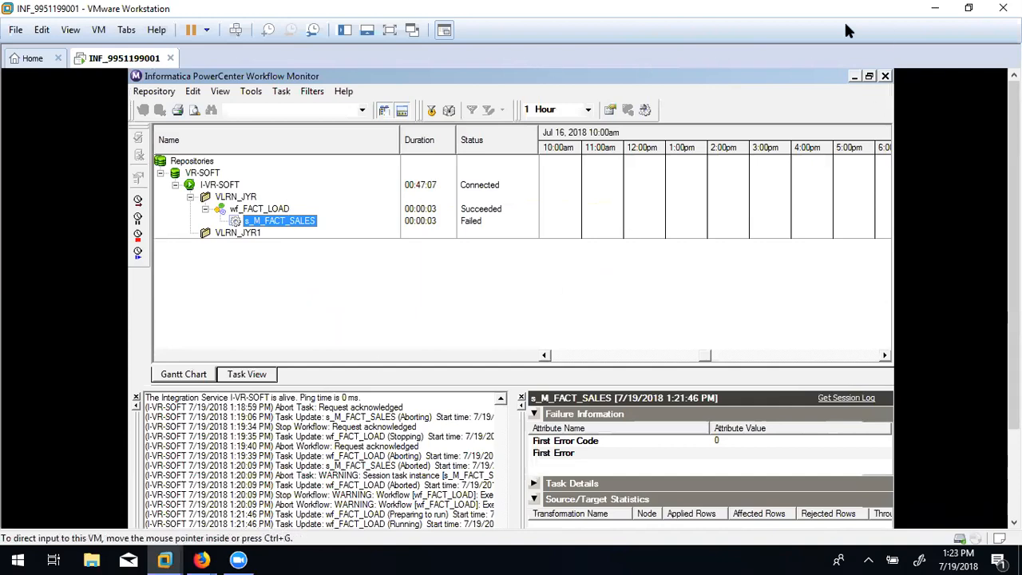
Put Workflow Monitor away, switch to the labcontent folder, and open the Class Contents archive in WinRAR.
left_click(854, 76)
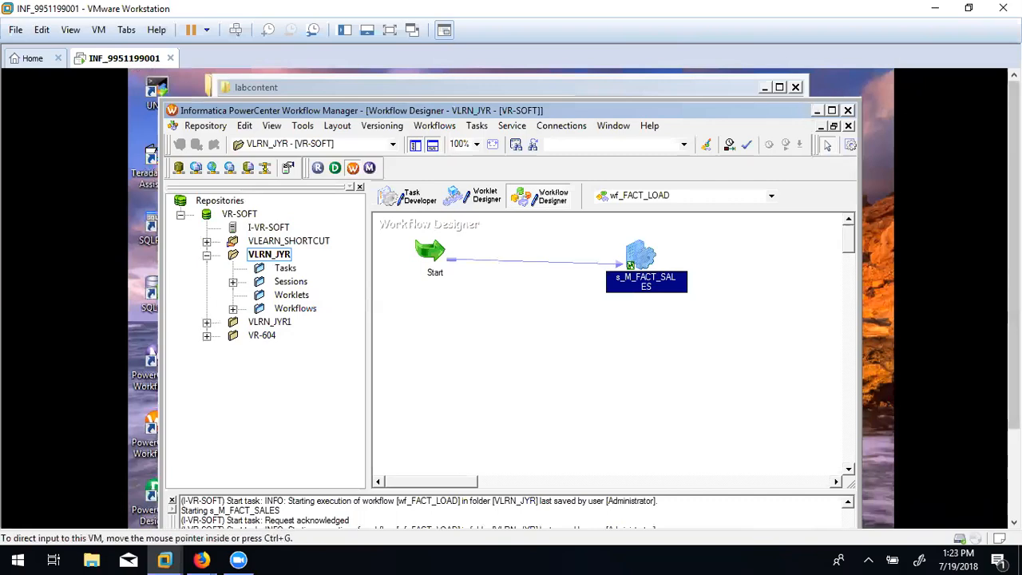
left_click_drag(1013, 268, 1013, 354)
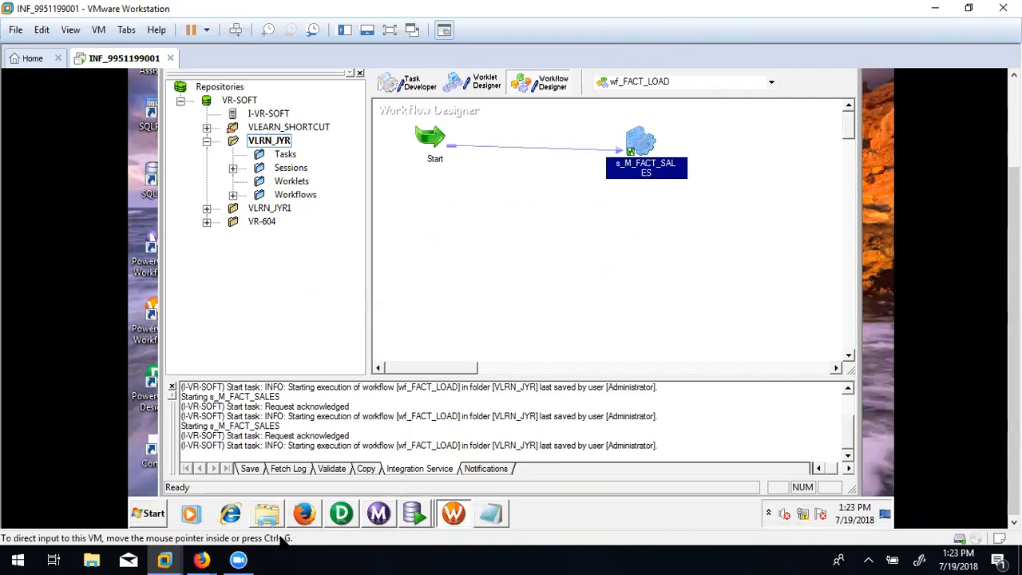
mouse_move(304, 526)
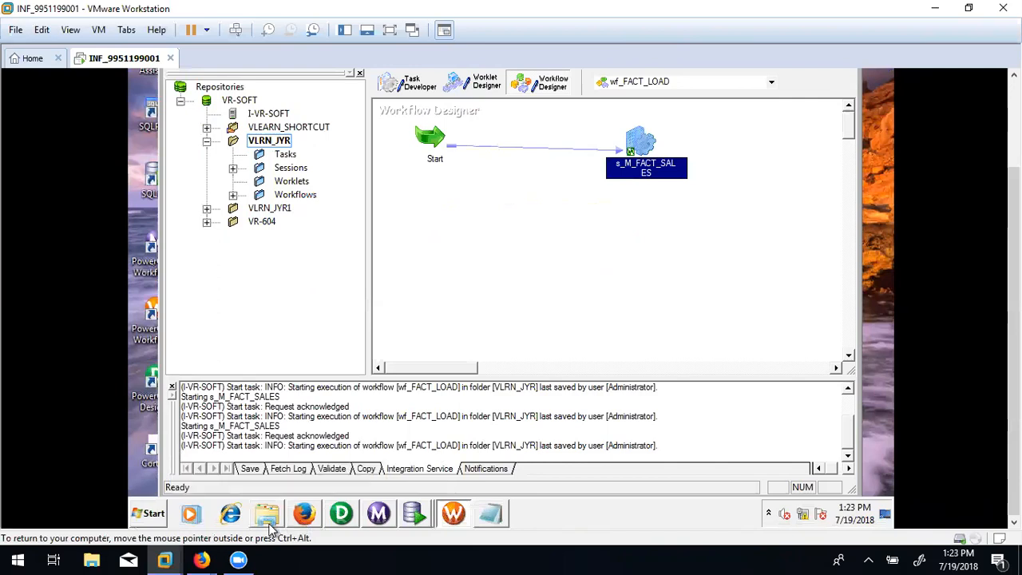
left_click(272, 527)
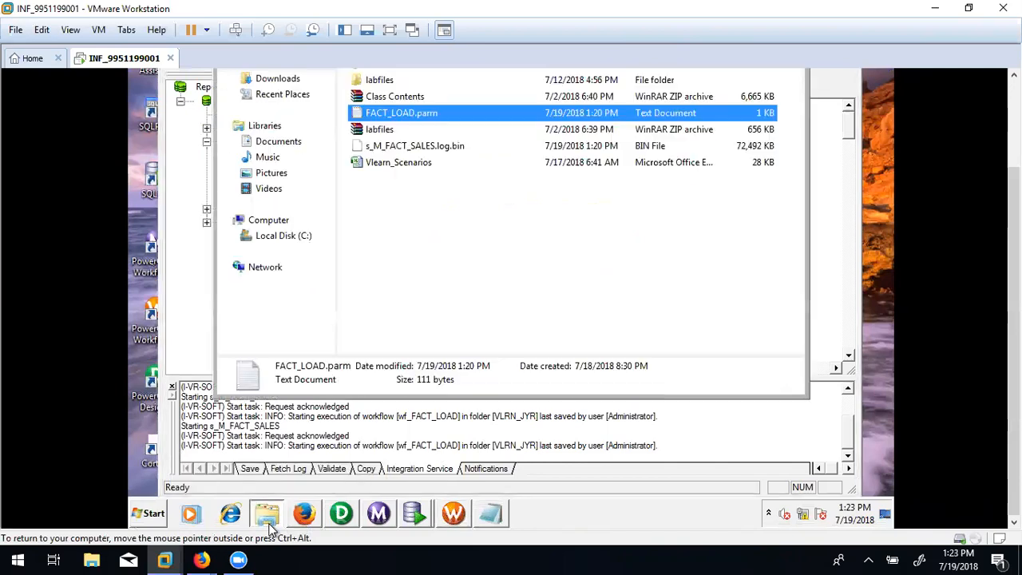
left_click(397, 100)
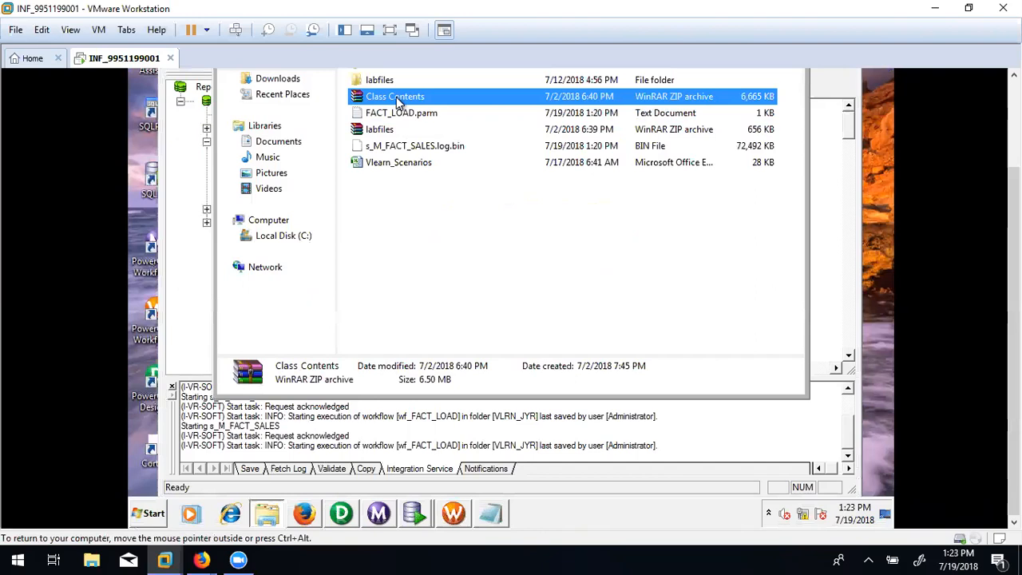
double_click(396, 97)
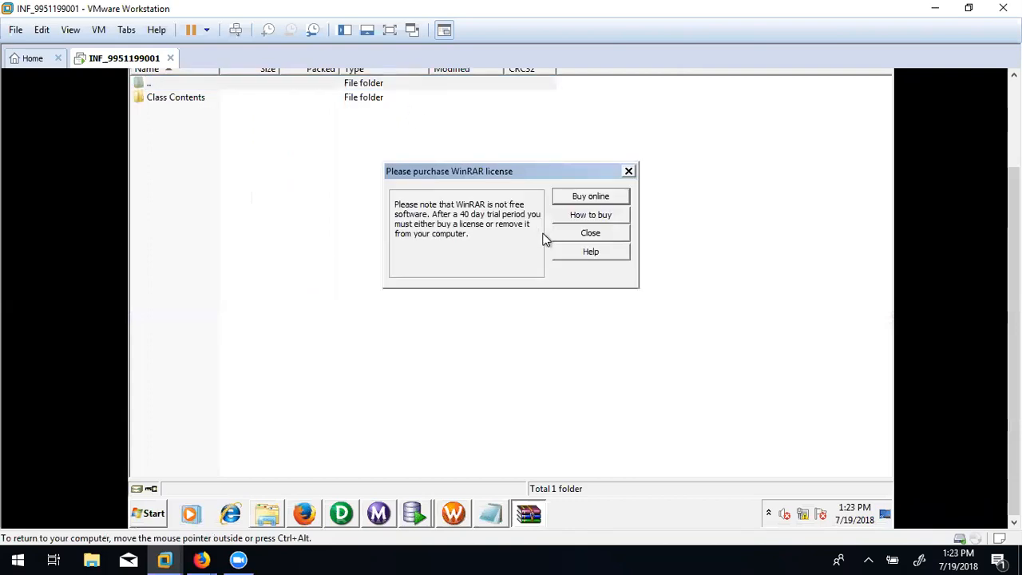
left_click(590, 233)
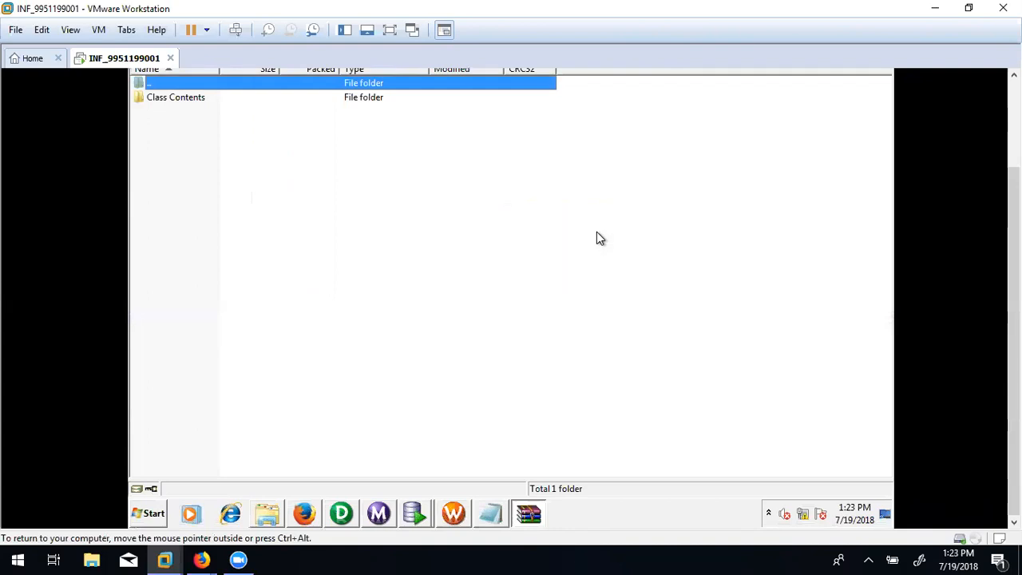
Browse into the archive's Class Contents folder and open the U14_Mapplets.ppt presentation.
left_click(159, 105)
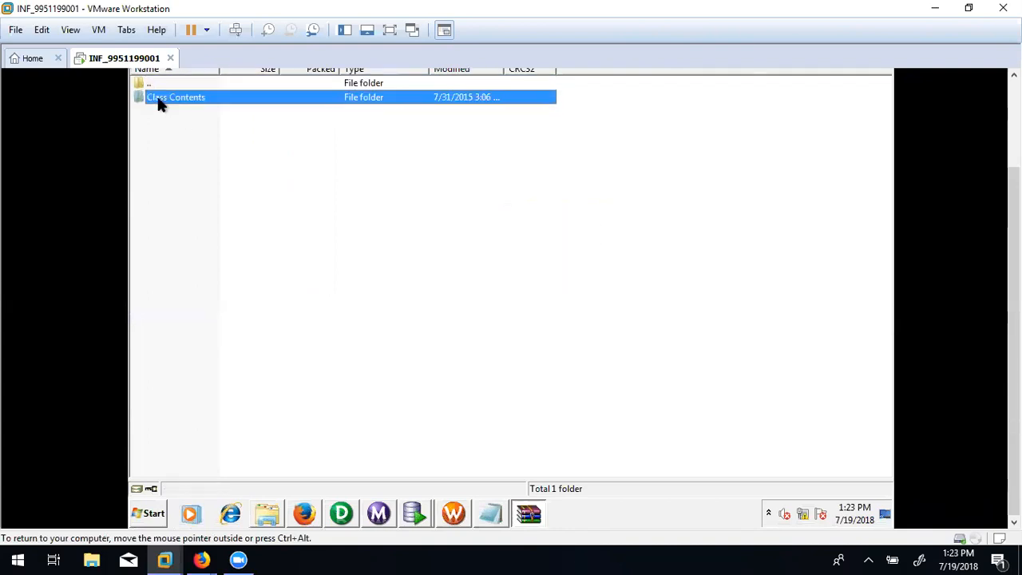
double_click(160, 104)
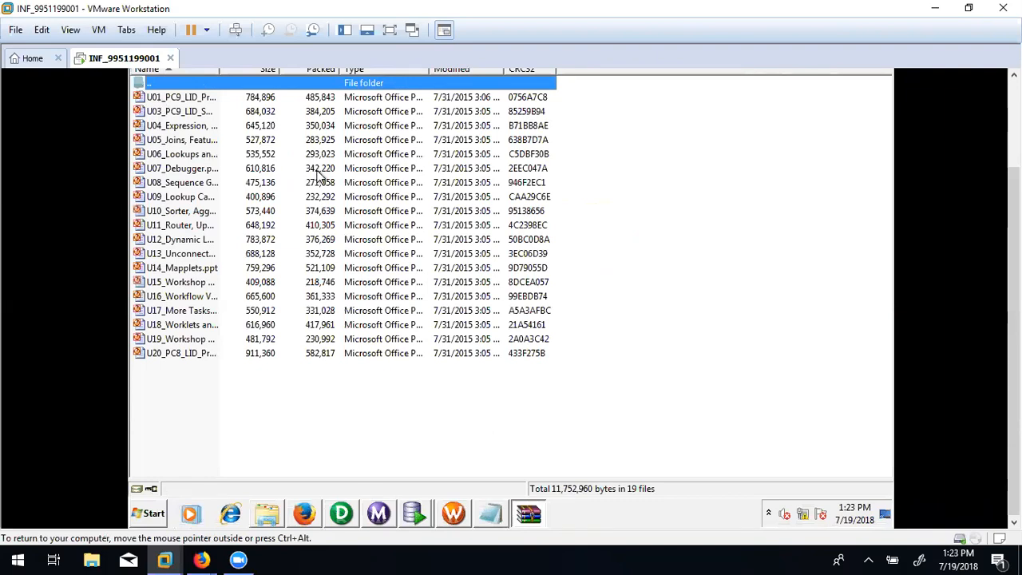
left_click_drag(1014, 319, 1014, 274)
left_click(1014, 75)
left_click(1014, 75)
left_click(1013, 75)
left_click(1014, 75)
left_click(1014, 75)
left_click(1014, 75)
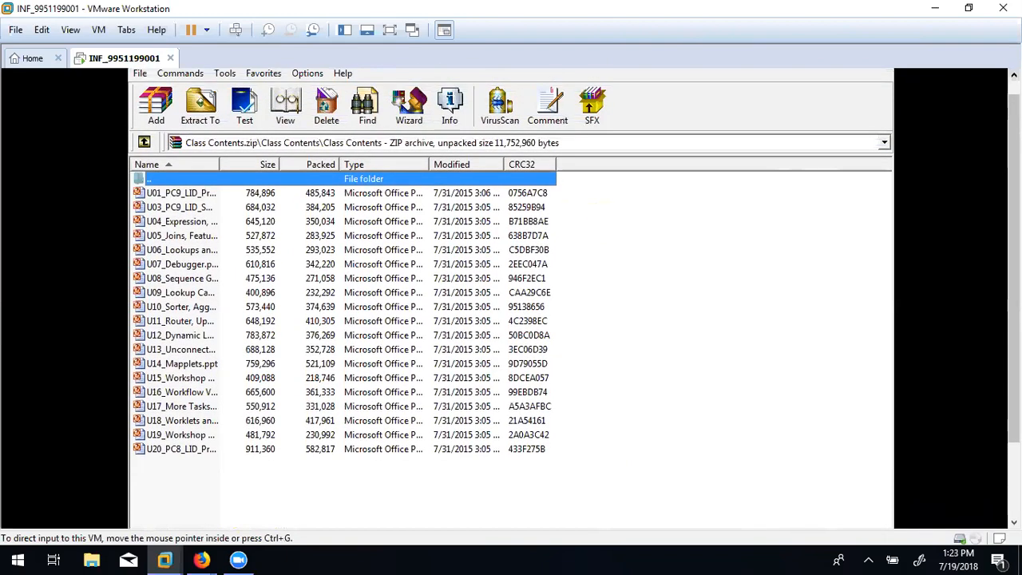
double_click(182, 364)
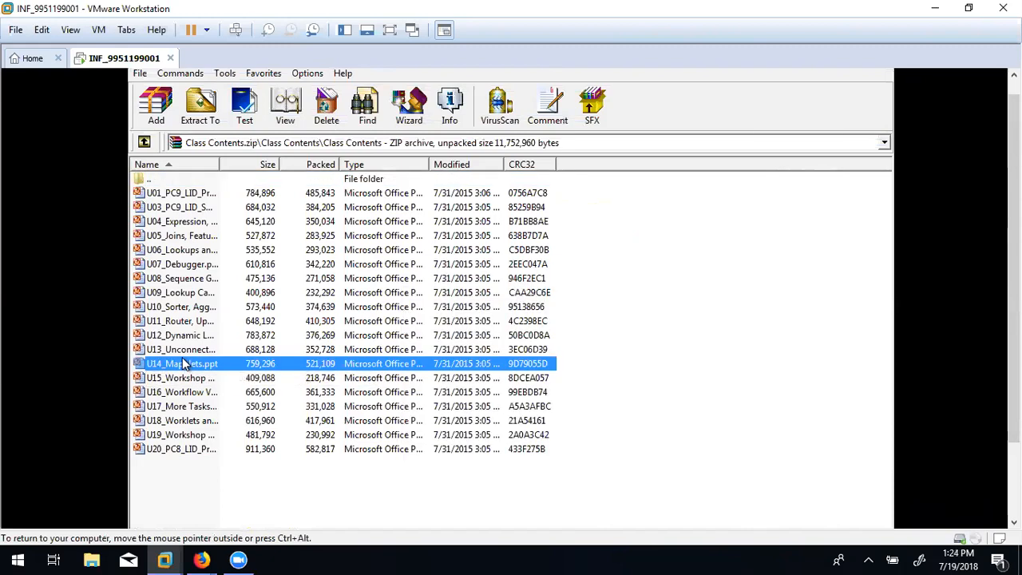
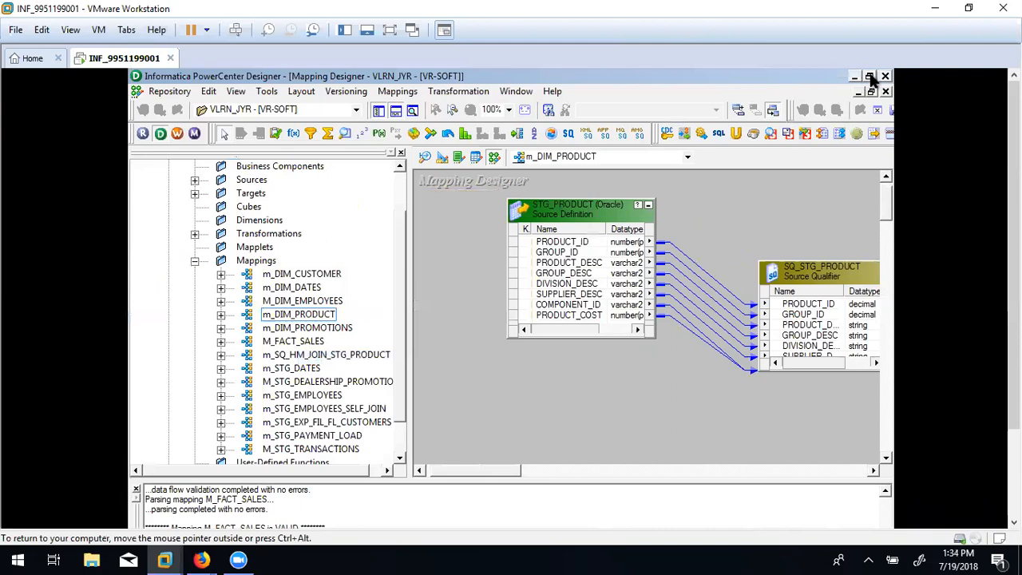
Arrange all objects of the m_DIM_PRODUCT mapping as icons and hide the output window to view the flow through to its targets.
left_click(830, 111)
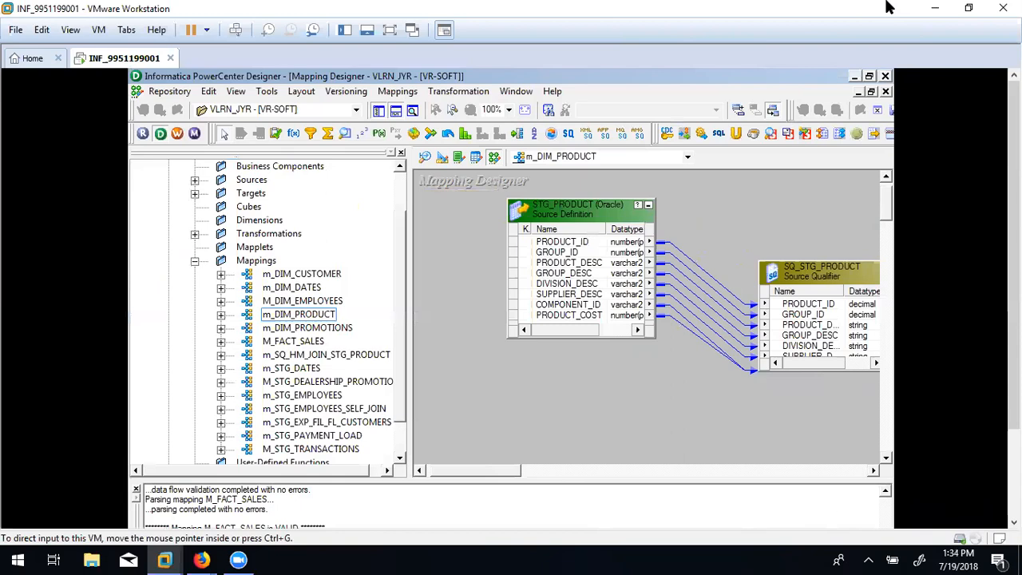
right_click(445, 215)
left_click(521, 313)
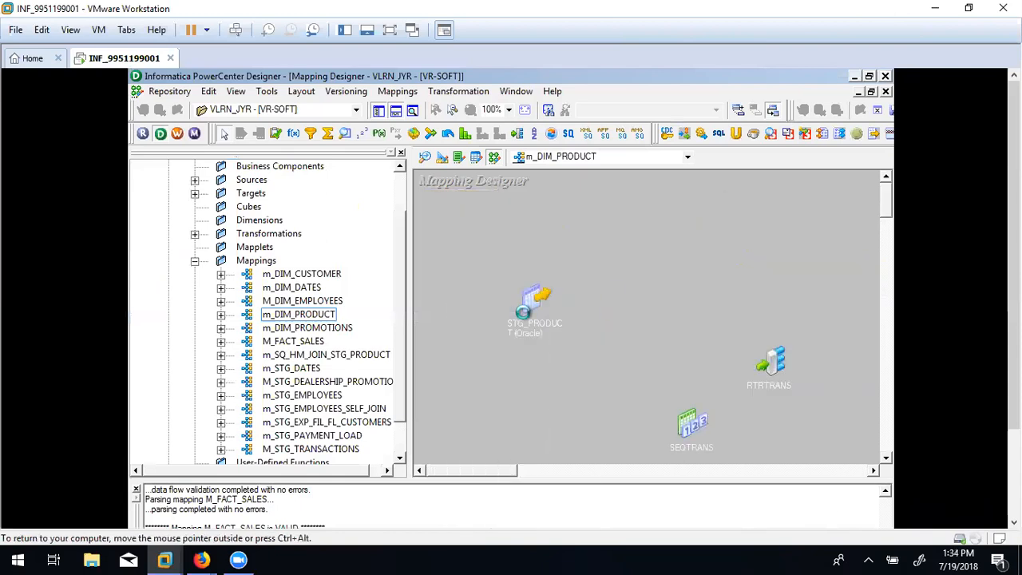
mouse_move(508, 477)
left_mouse_down()
mouse_move(569, 478)
mouse_move(511, 477)
left_mouse_up()
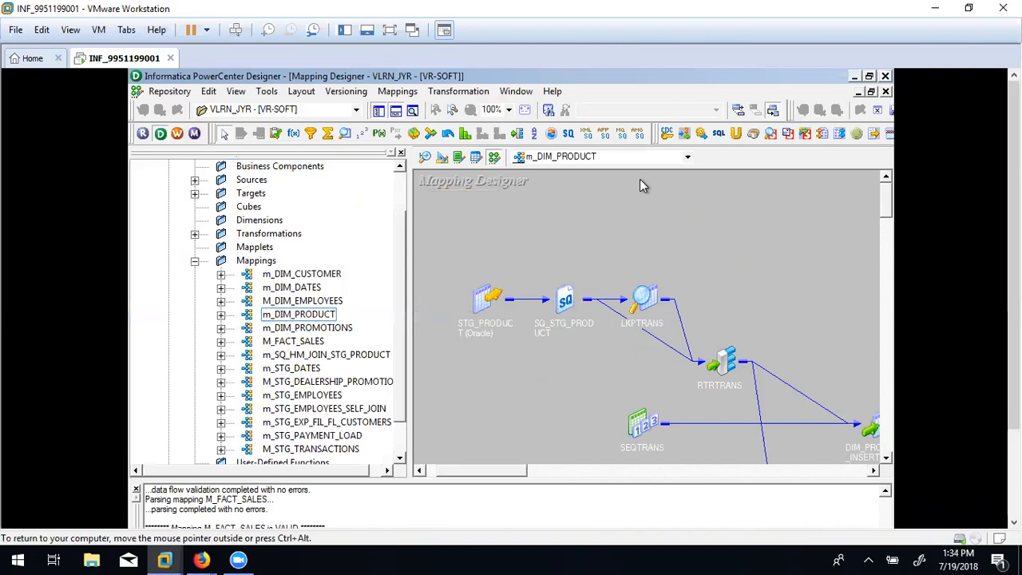
left_click(395, 110)
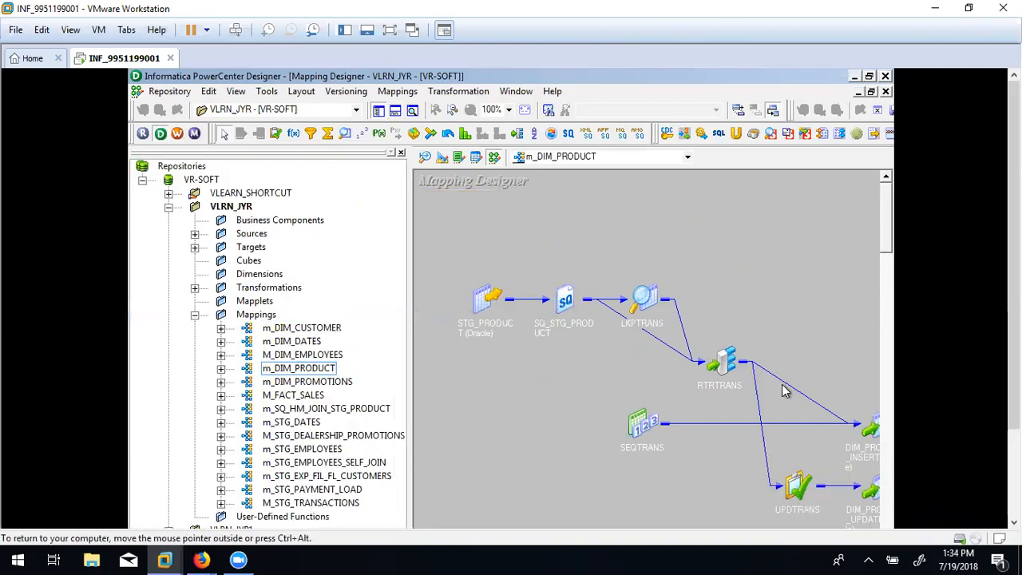
left_click_drag(1013, 319, 1013, 411)
left_click_drag(508, 472, 535, 472)
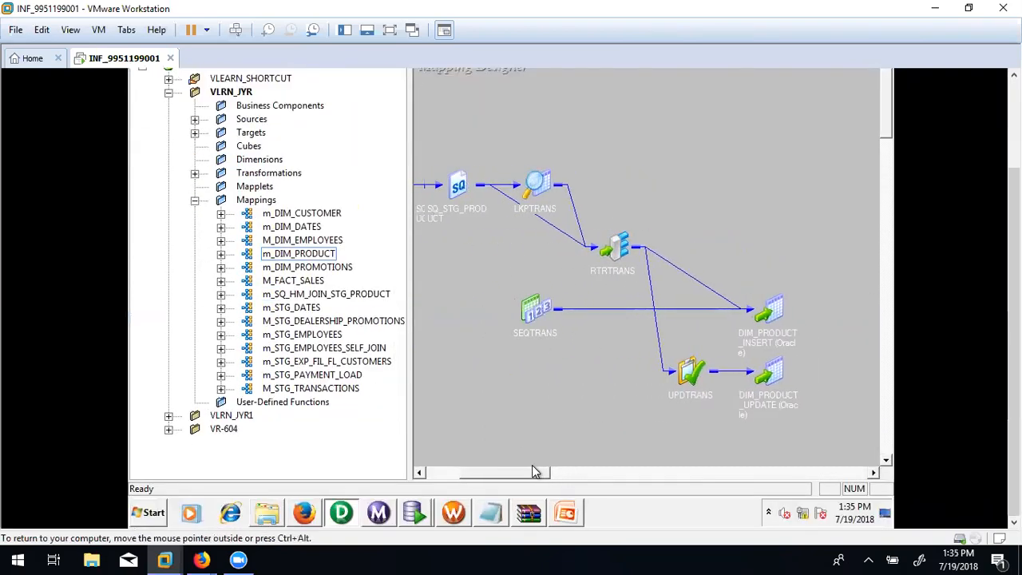
Select the LKPTRANS, RTRTRANS and SEQTRANS transformations in the m_DIM_PRODUCT mapping for copying, leaving out the source qualifier.
left_click_drag(430, 146, 647, 345)
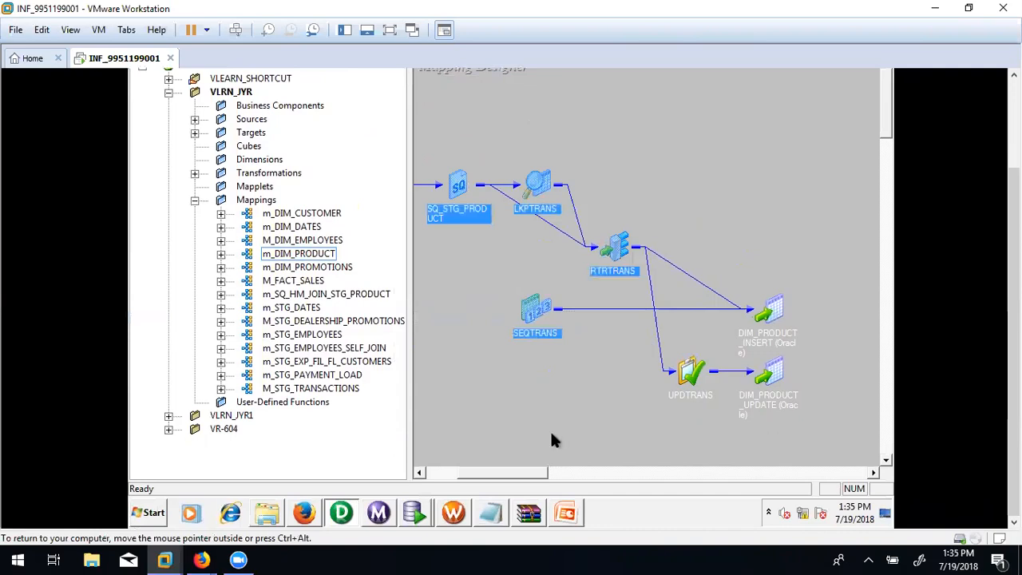
left_click_drag(531, 474, 495, 481)
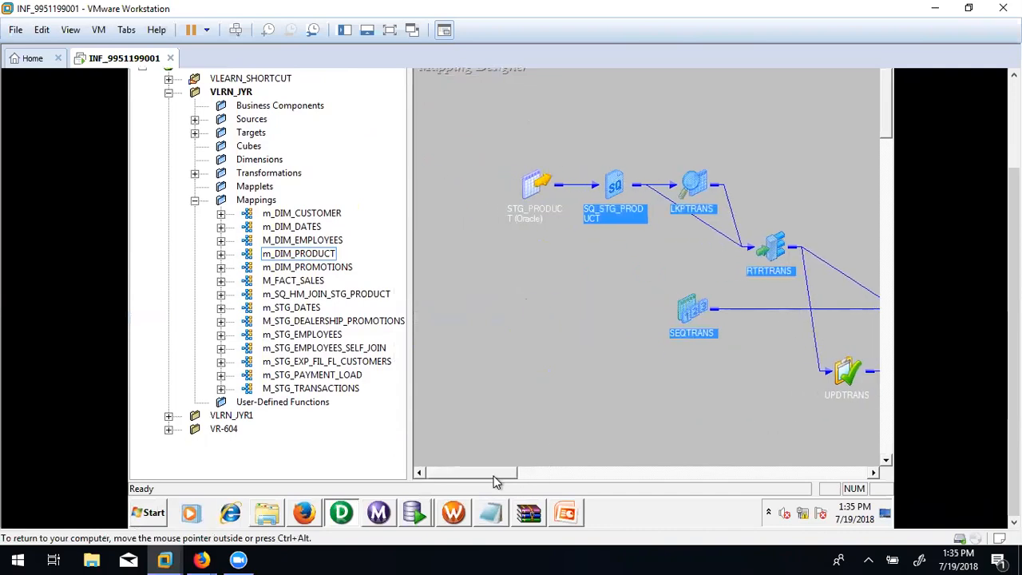
left_click_drag(1014, 272, 1013, 182)
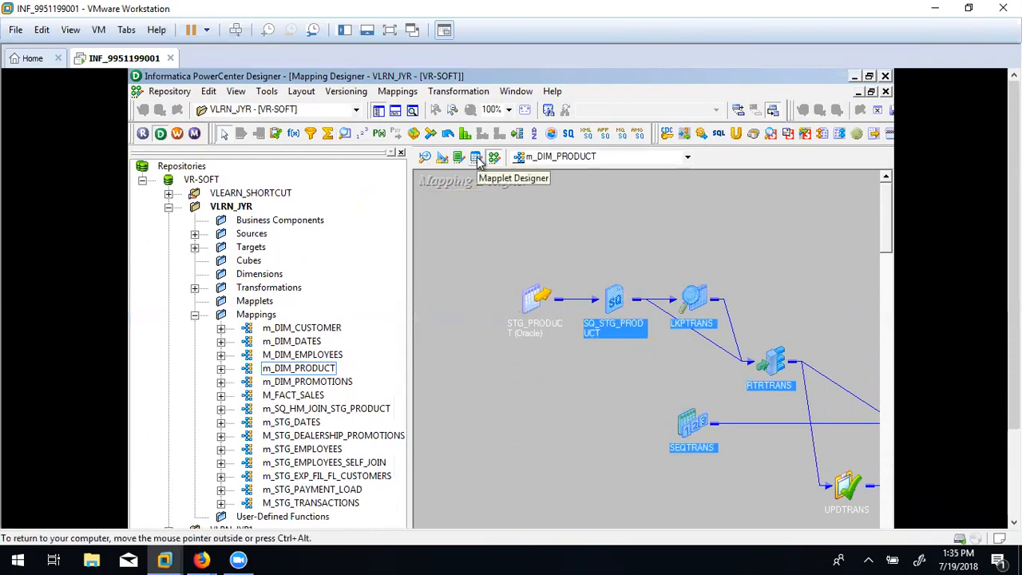
left_click_drag(654, 240, 858, 449)
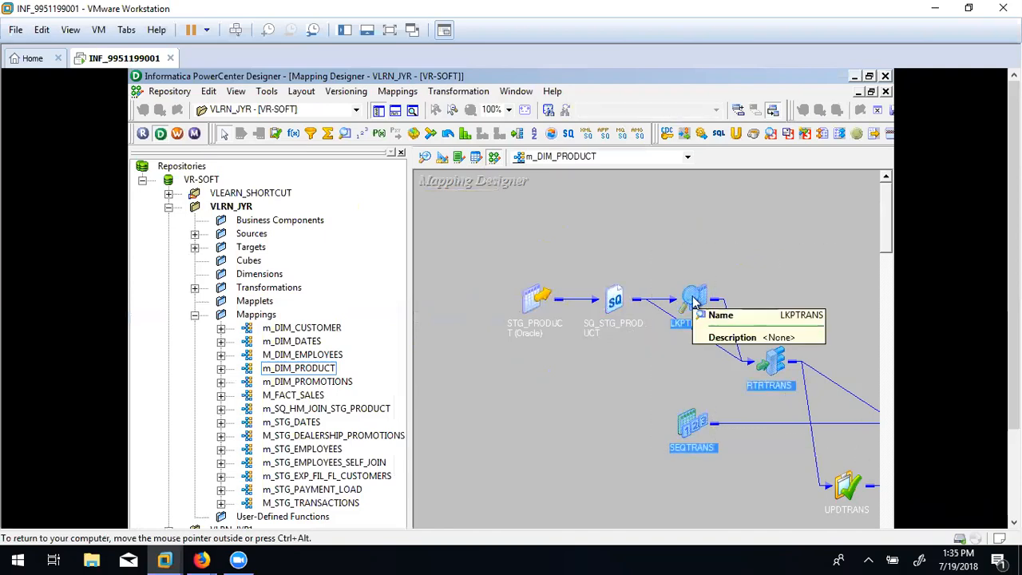
left_click_drag(1013, 364, 1013, 456)
left_click_drag(500, 470, 471, 474)
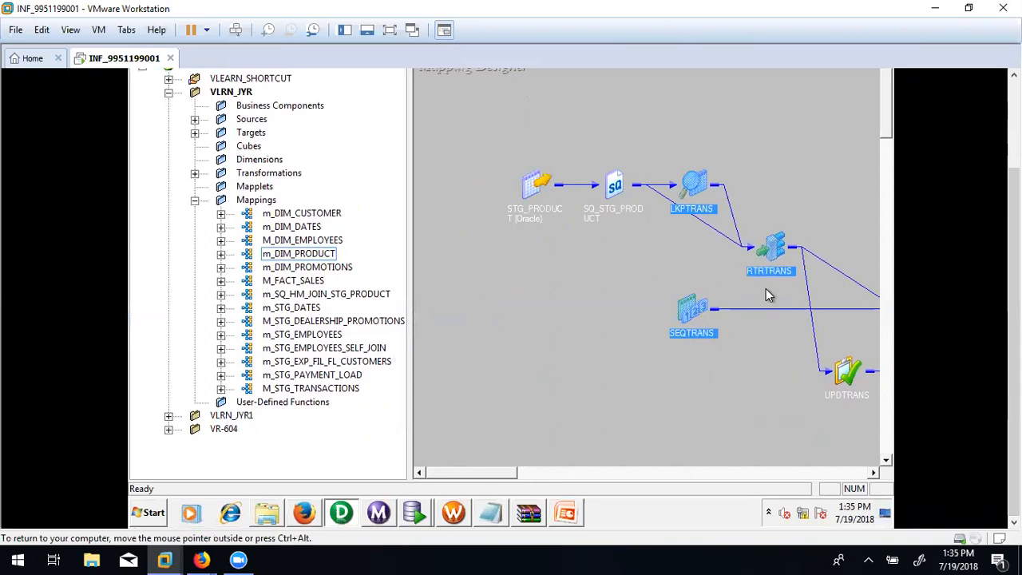
left_click_drag(1013, 311, 1013, 233)
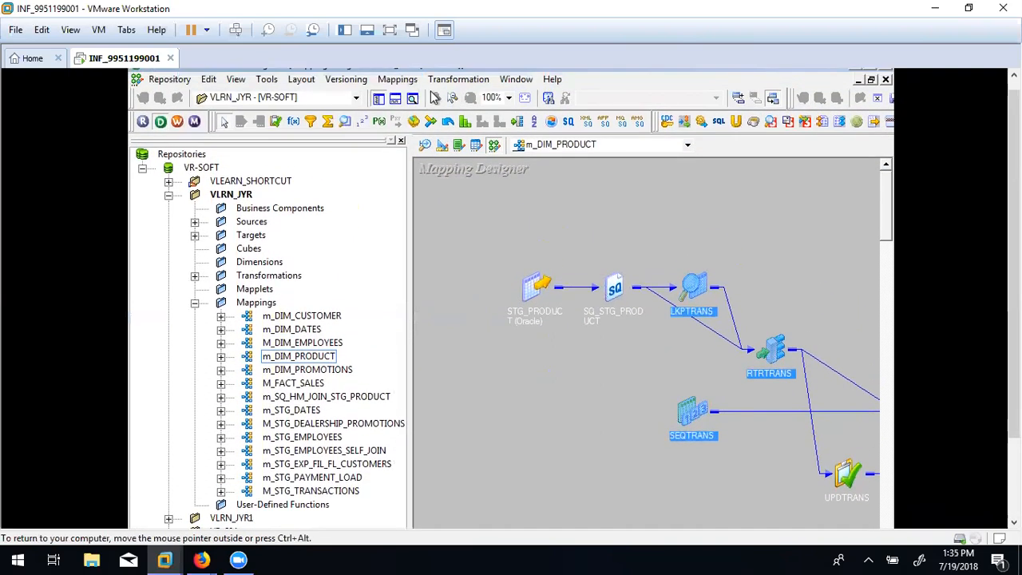
Create a mapplet named NEW_DIM_PRODUCT in the Mapplet Designer and try to paste the copied transformations into it.
left_click(474, 146)
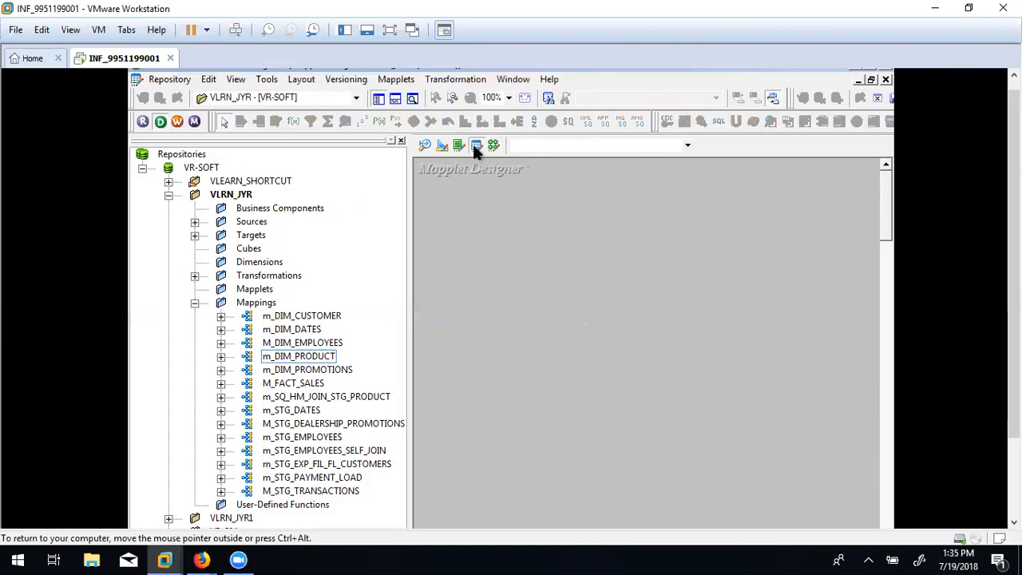
left_click(401, 80)
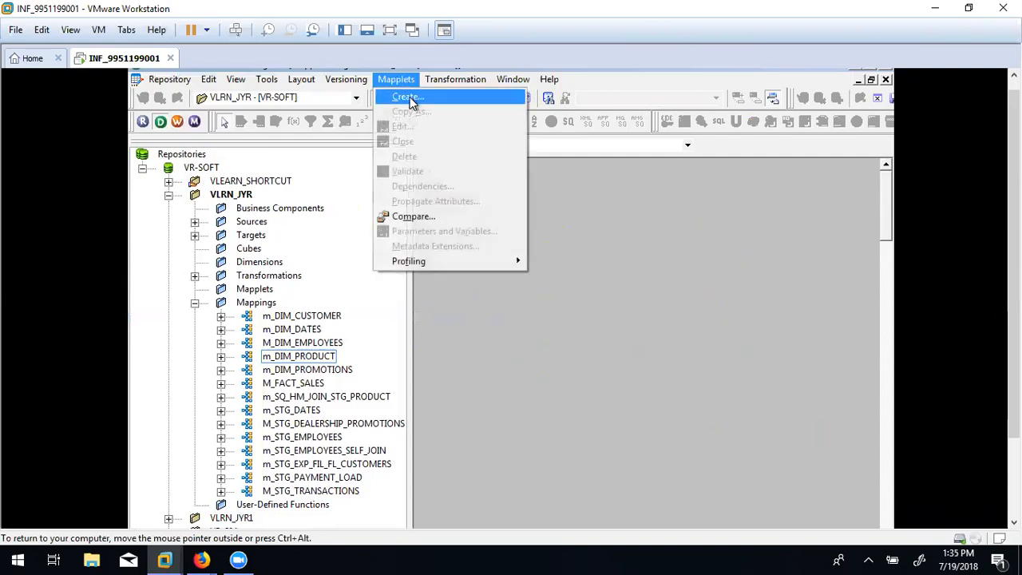
left_click(408, 98)
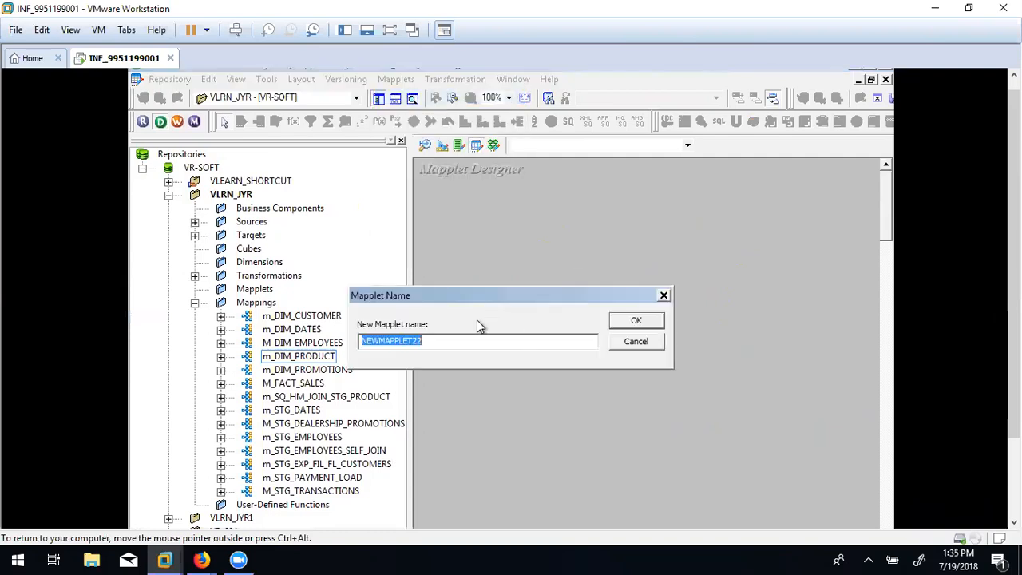
type("N")
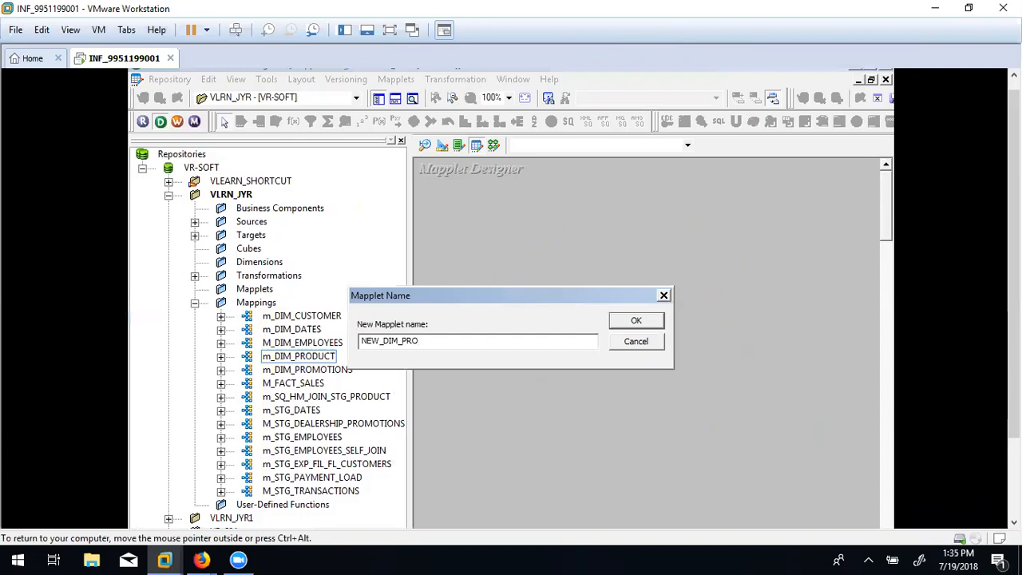
left_click(629, 321)
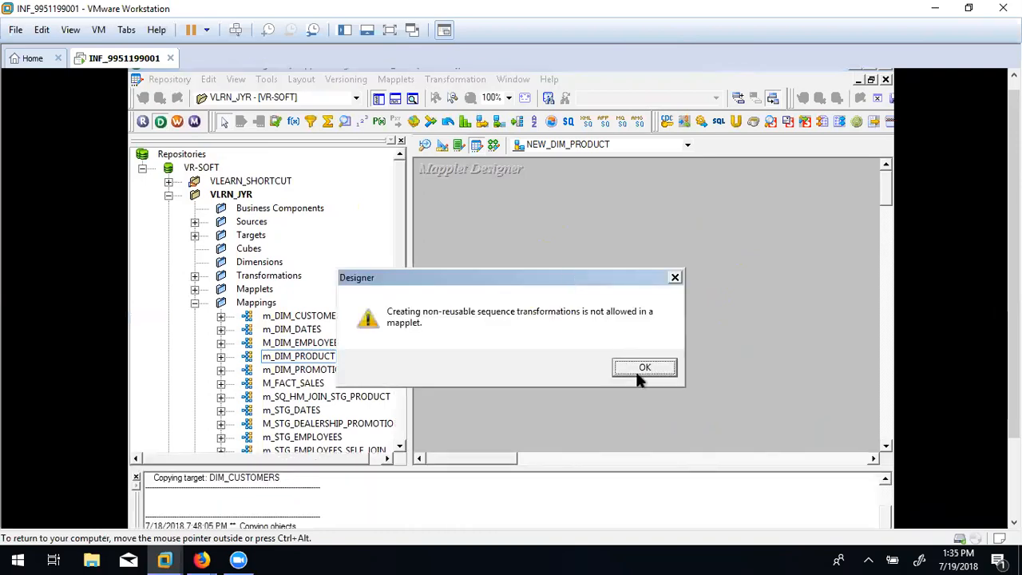
left_click(636, 369)
left_click(570, 376)
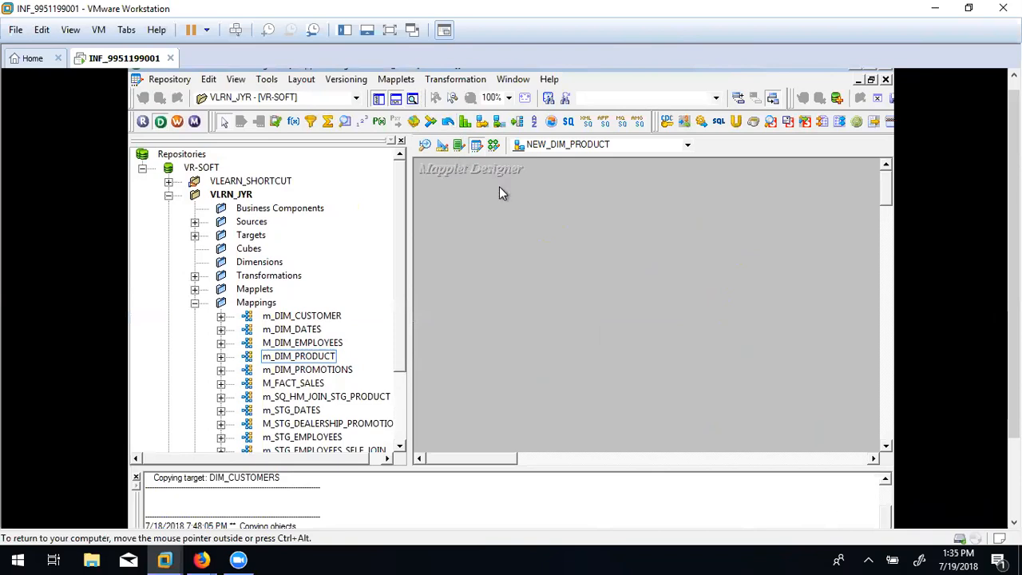
Add a Mapplet Input transformation named MPLT_IN to the NEW_DIM_PRODUCT mapplet.
left_click(431, 81)
left_click(455, 119)
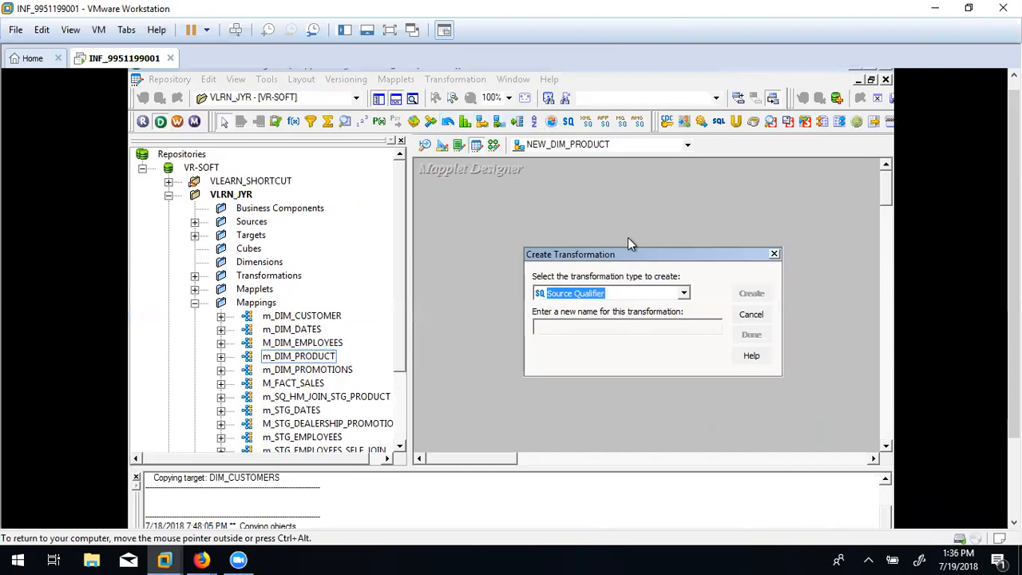
left_click(684, 293)
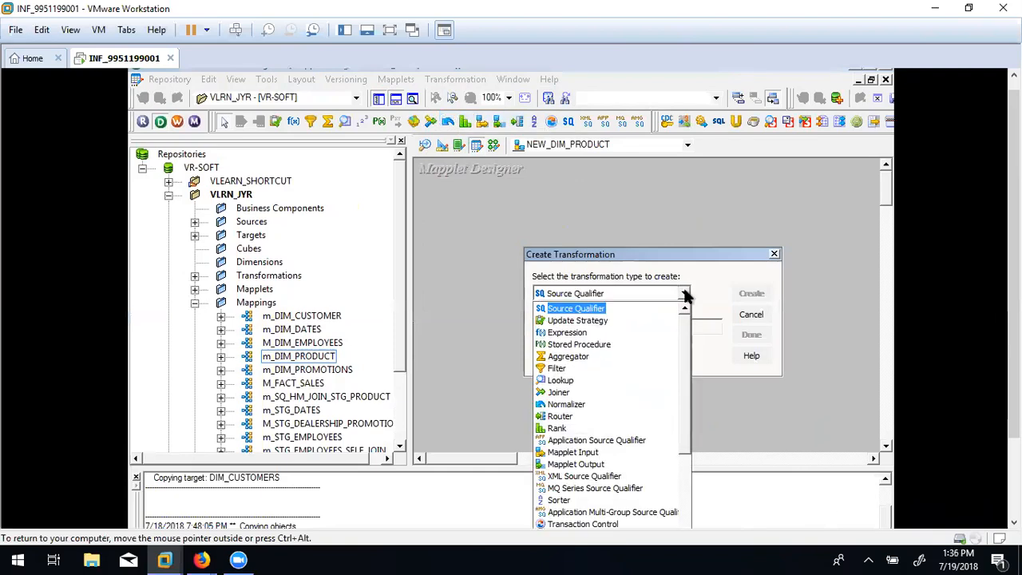
left_click(588, 453)
left_click(595, 327)
type("MPLT_IN")
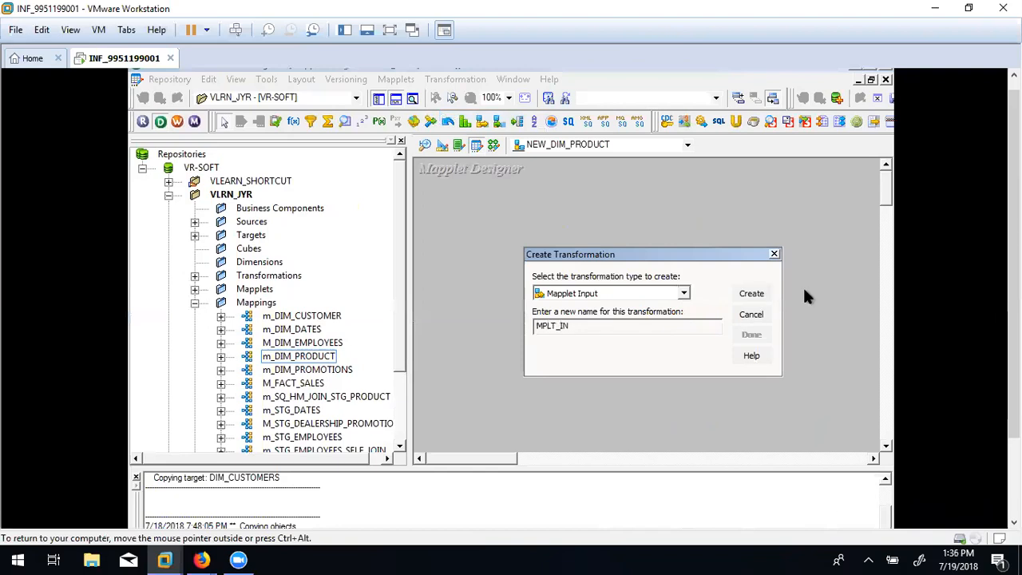
left_click(750, 294)
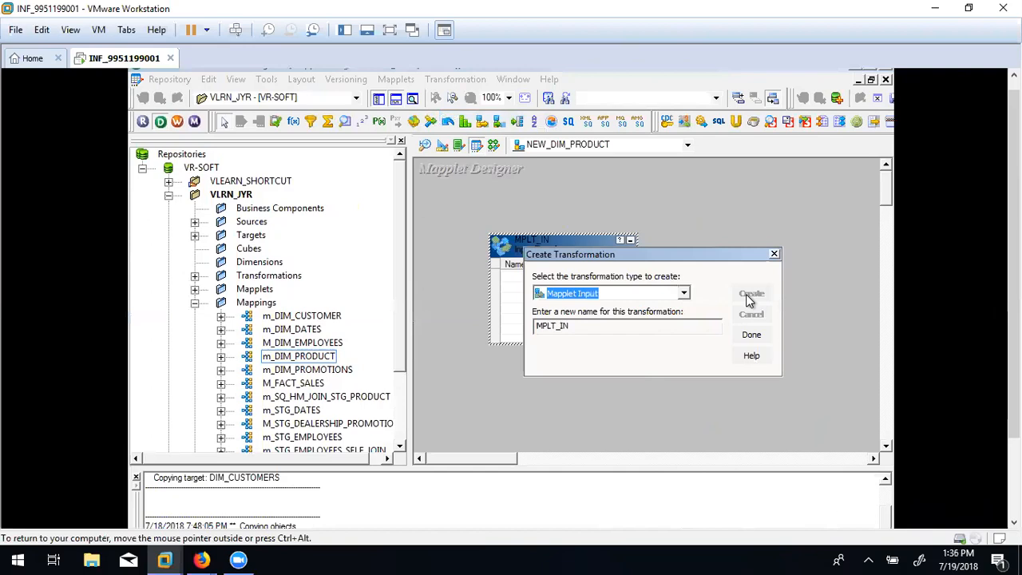
left_click(752, 335)
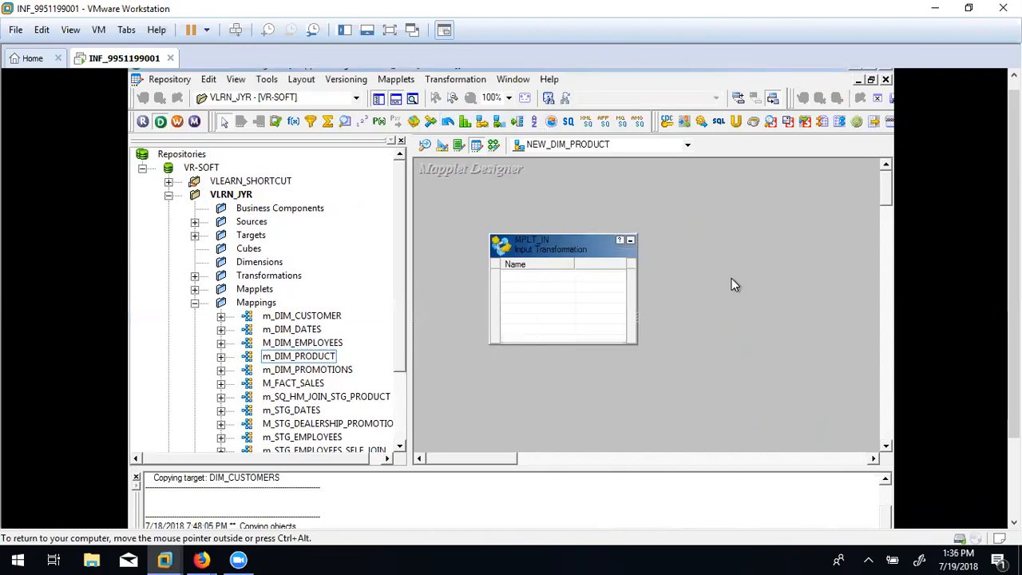
Add a Mapplet Output transformation named MPLT_OUT to the NEW_DIM_PRODUCT mapplet.
left_click(395, 80)
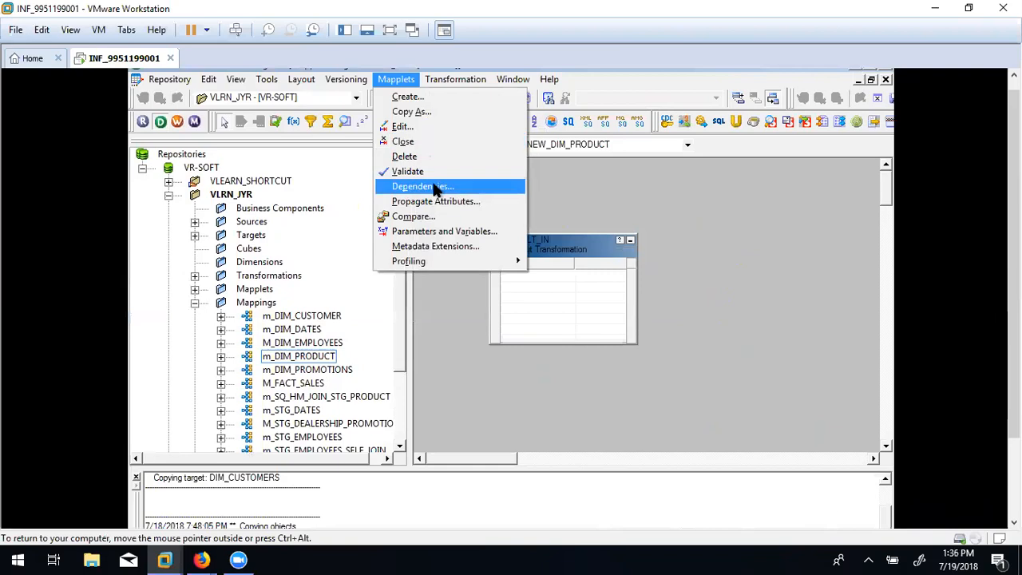
left_click(467, 79)
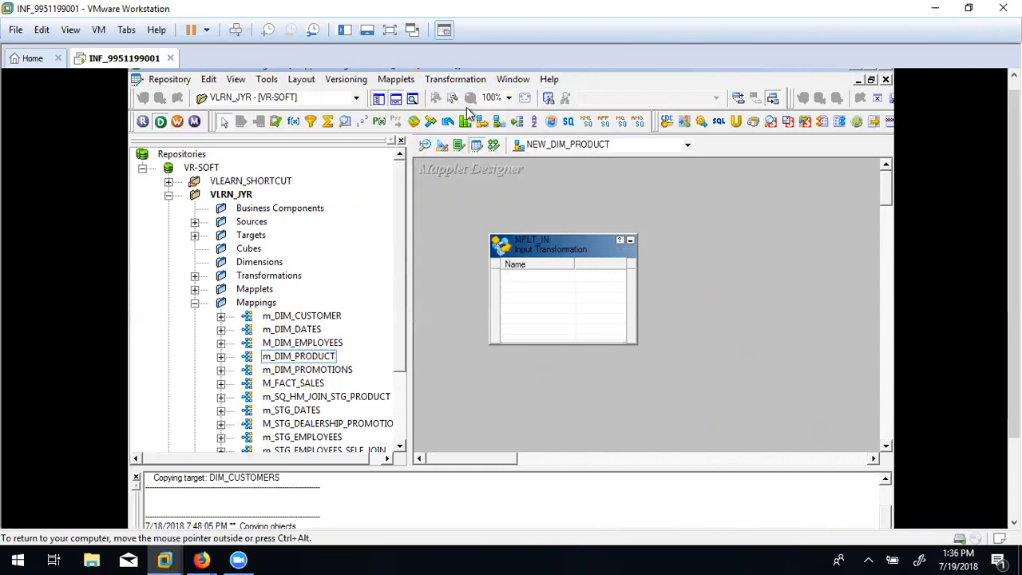
left_click(457, 83)
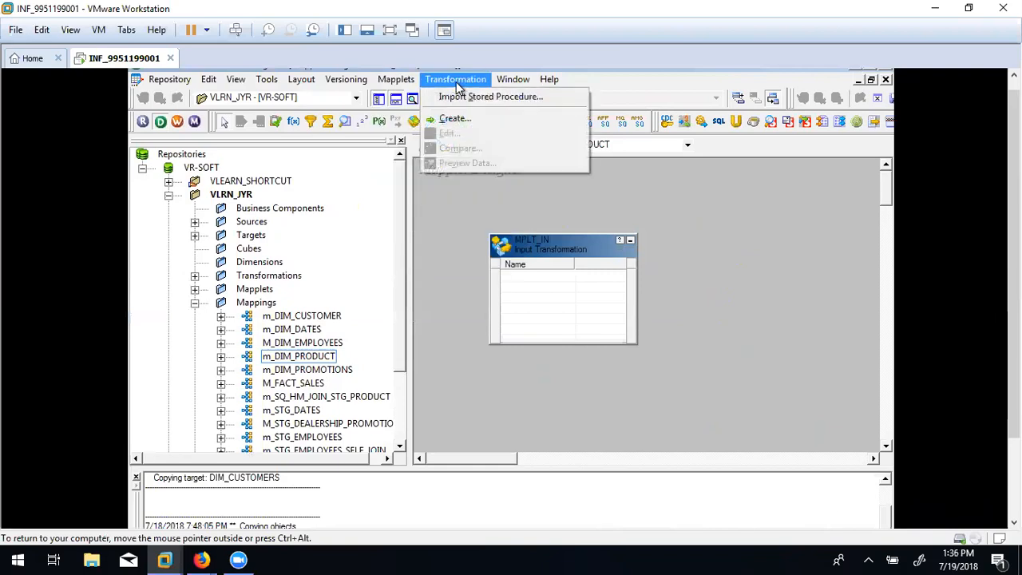
left_click(457, 120)
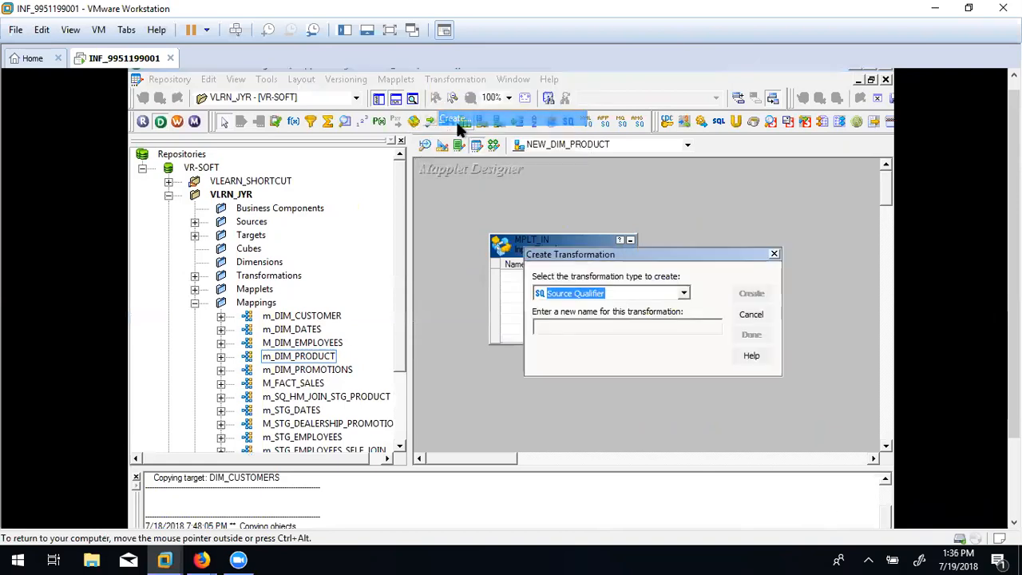
left_click(683, 293)
left_click_drag(686, 381, 686, 423)
left_click(587, 417)
left_click(625, 325)
type("MPLT_OUT")
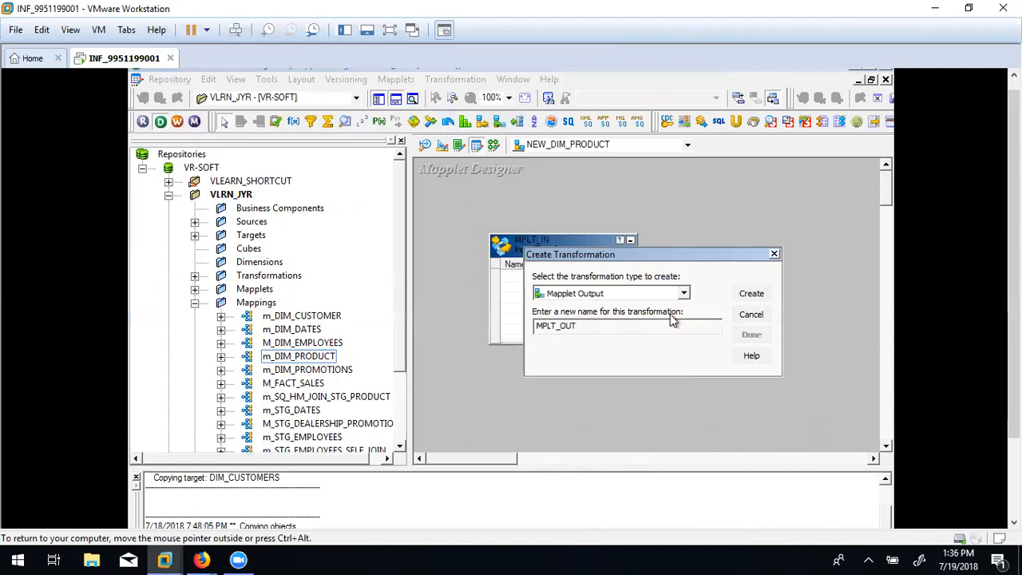
left_click(742, 293)
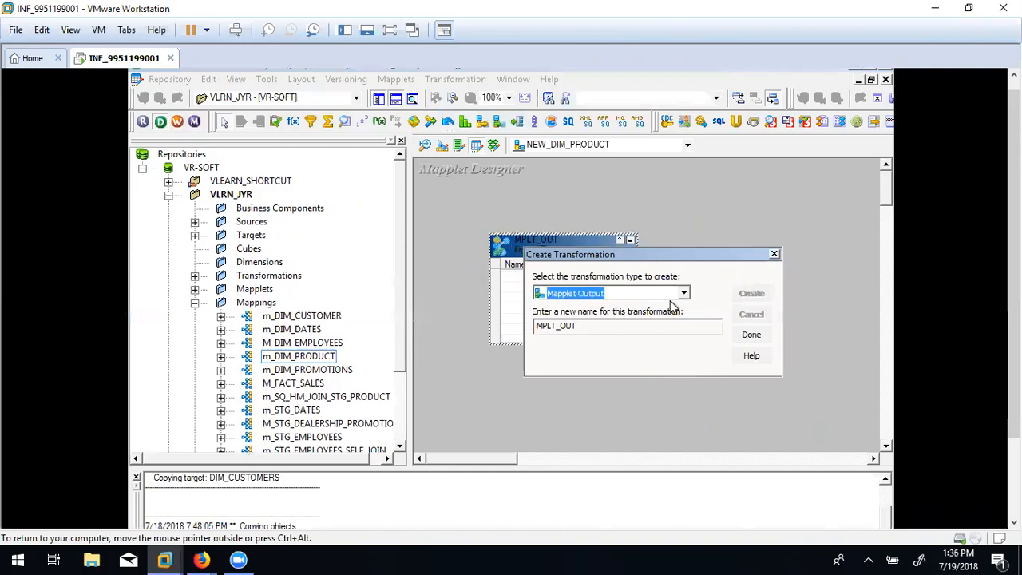
left_click(752, 336)
Move MPLT_IN and MPLT_OUT to opposite sides of the mapplet workspace, leaving room between them.
left_click_drag(568, 251, 702, 312)
left_click_drag(522, 257, 449, 233)
left_click_drag(667, 299, 767, 245)
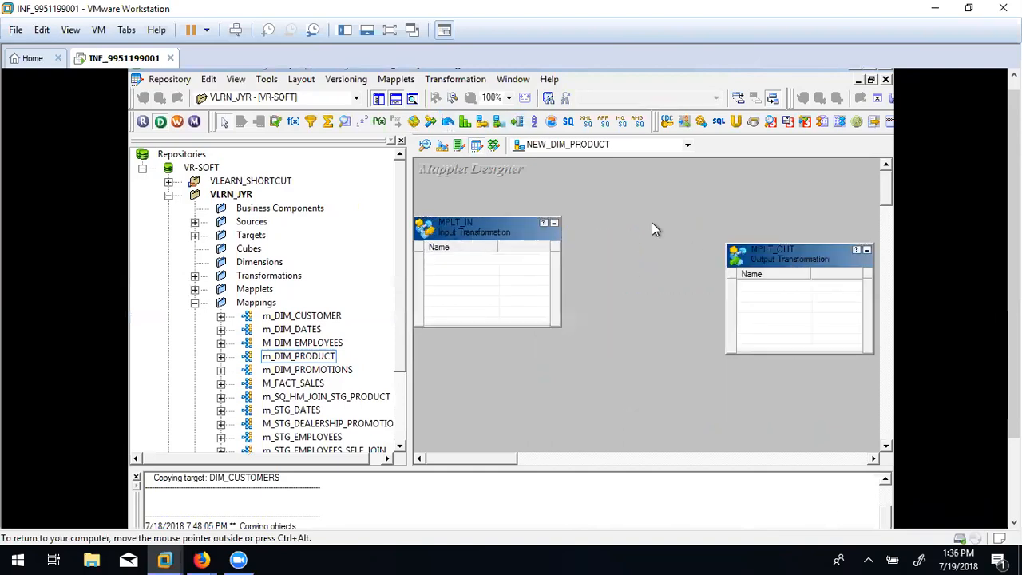
Try again to paste the transformations copied from m_DIM_PRODUCT between MPLT_IN and MPLT_OUT.
left_click(651, 222)
left_click(647, 375)
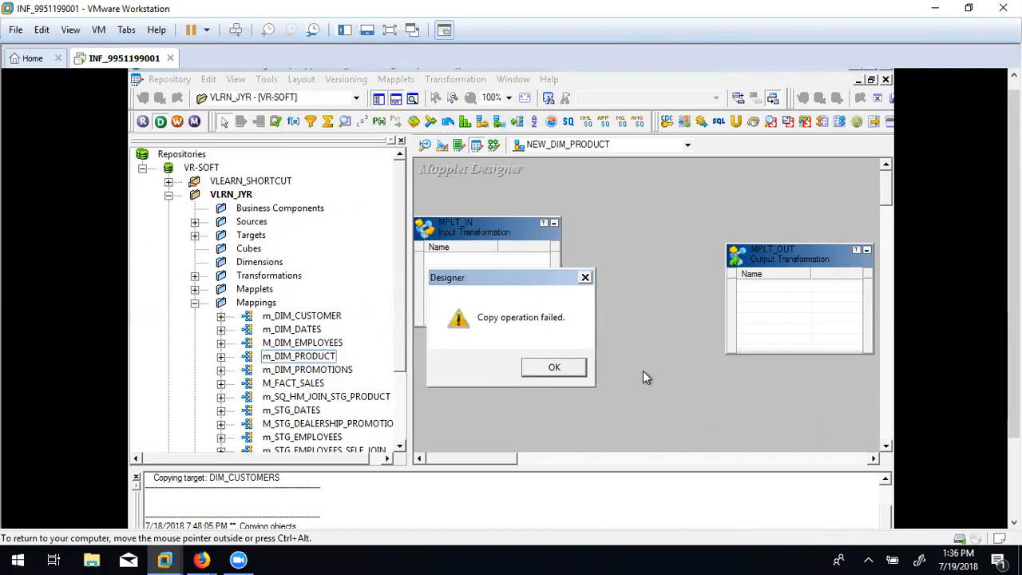
left_click(559, 368)
Move LKPTRANS and RTRTRANS clear of SEQTRANS in the m_DIM_PRODUCT mapping and copy just those two into the NEW_DIM_PRODUCT mapplet.
left_click(494, 146)
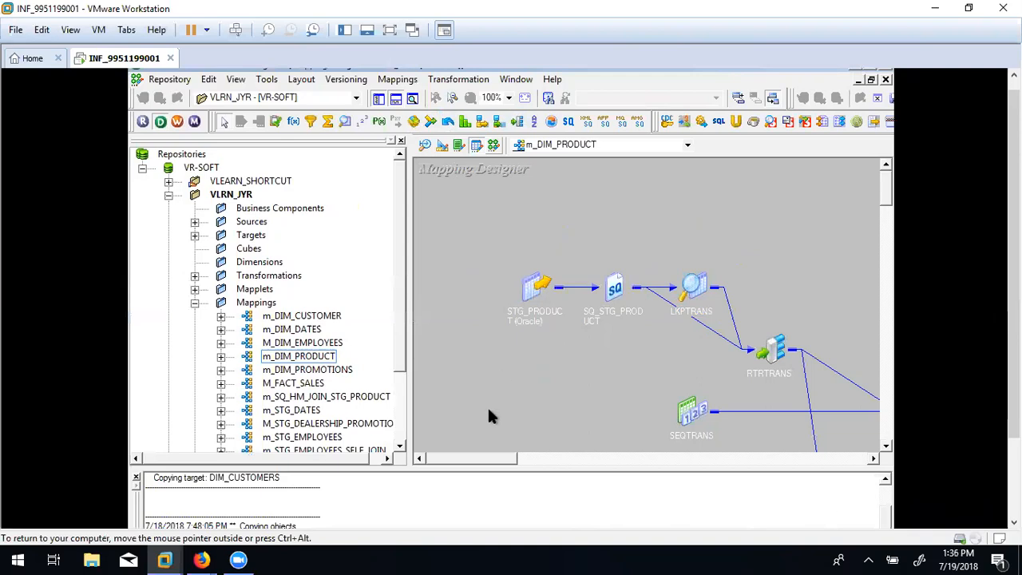
left_click_drag(482, 461, 516, 466)
left_click_drag(507, 288, 589, 250)
left_click_drag(579, 345, 652, 312)
left_click_drag(496, 212, 674, 345)
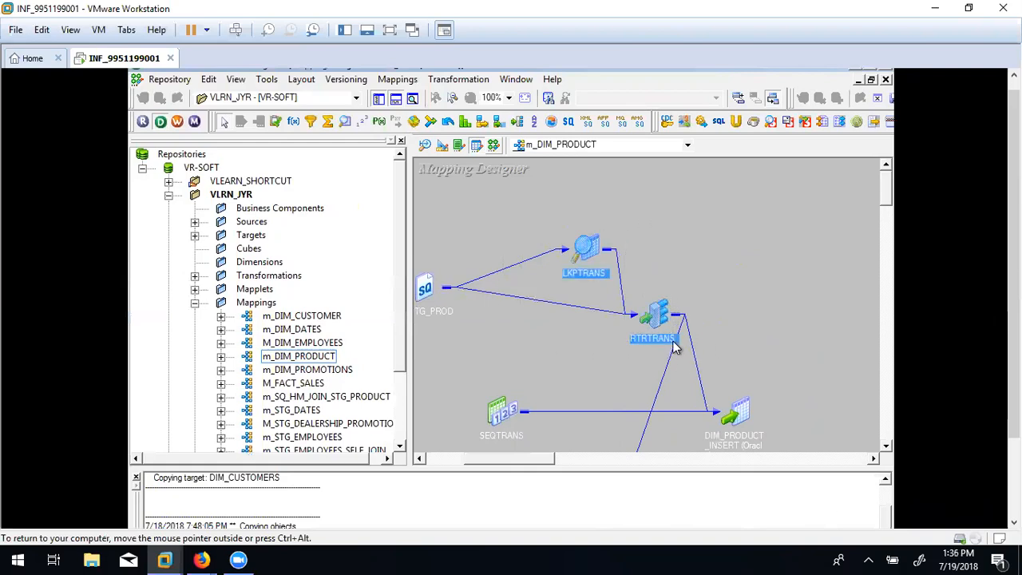
left_click(462, 146)
left_click(475, 146)
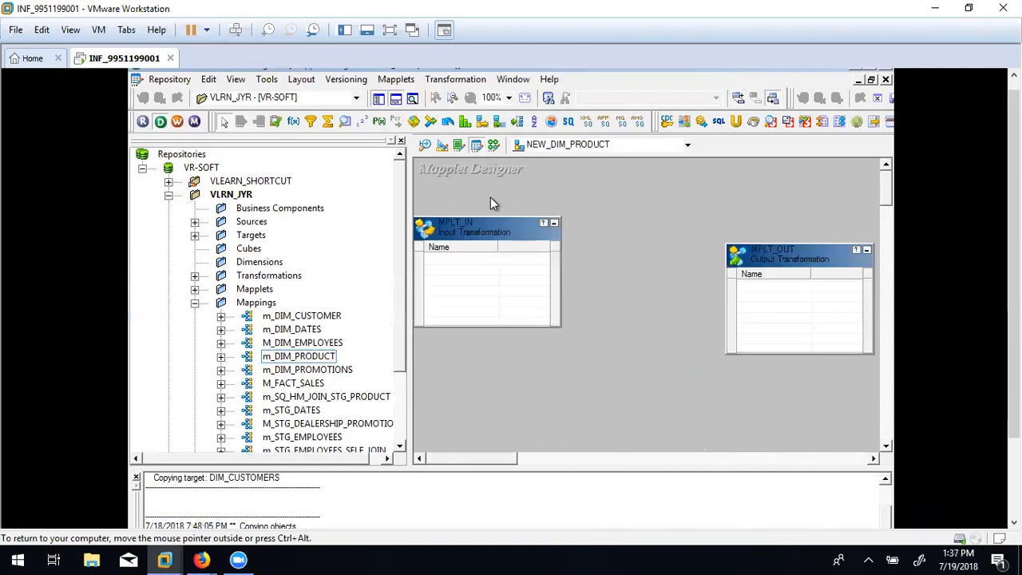
key("ctrl+v")
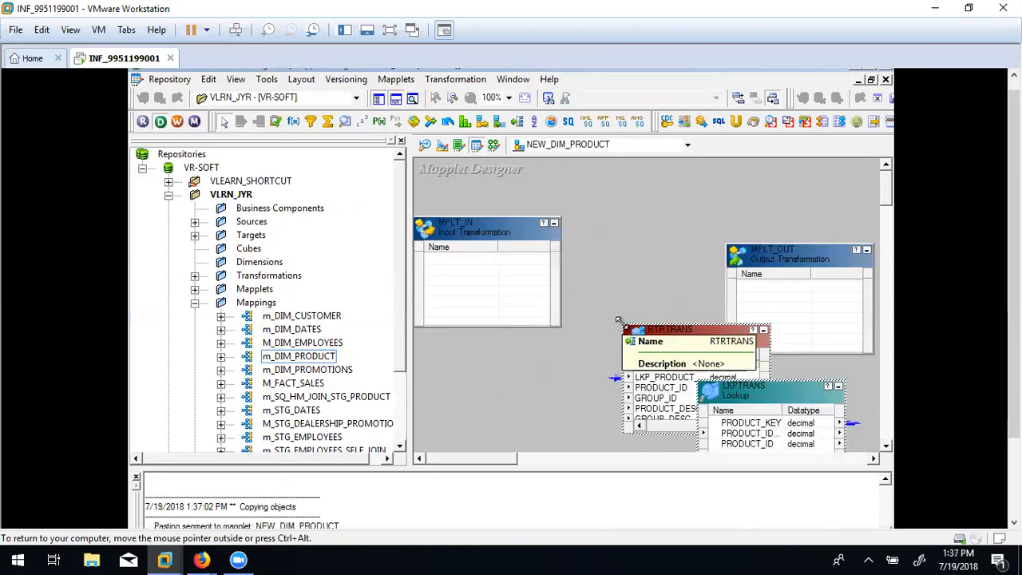
Arrange the pasted transformations so LKPTRANS sits below MPLT_IN and RTRTRANS sits beside MPLT_OUT, with their link visible.
left_click_drag(675, 355, 659, 247)
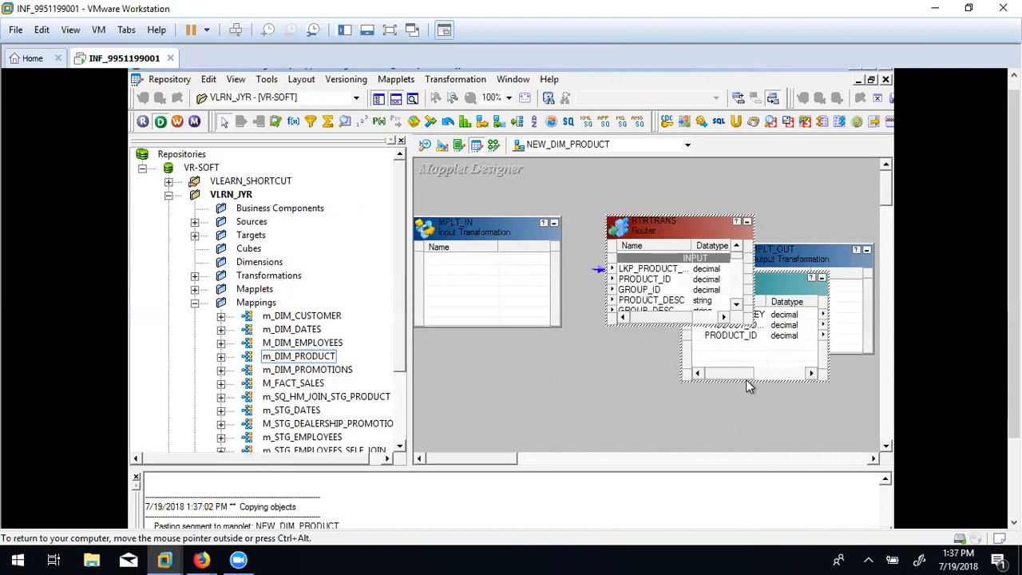
left_click_drag(777, 296, 829, 384)
left_click_drag(670, 233, 663, 194)
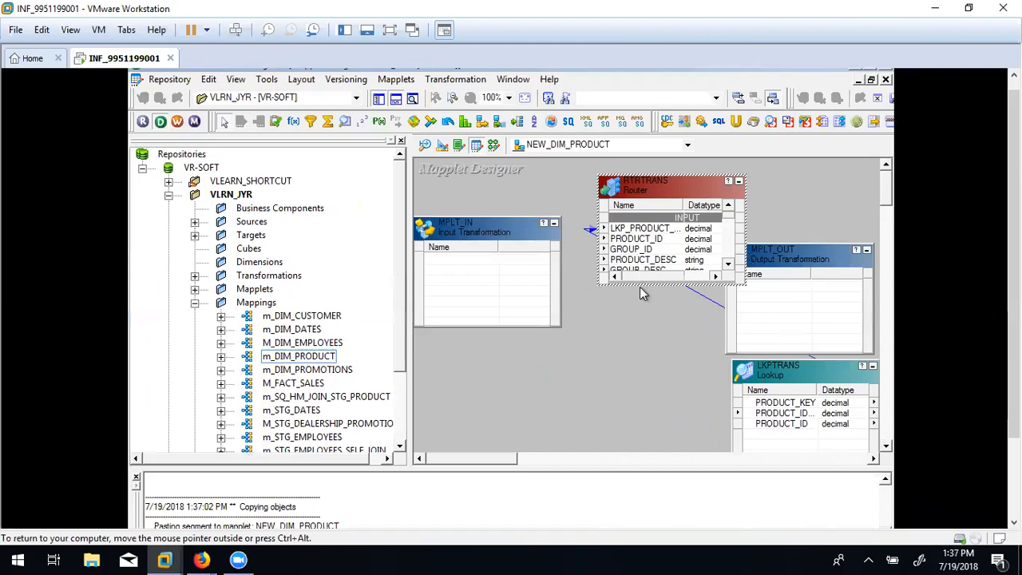
left_click_drag(769, 379, 577, 383)
left_click_drag(653, 185, 745, 214)
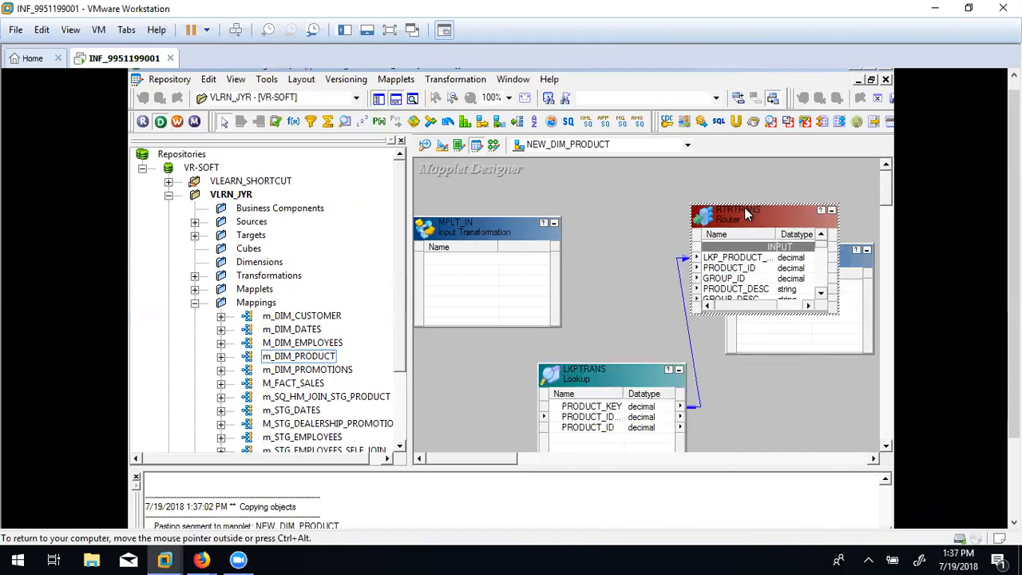
left_click_drag(631, 390, 557, 391)
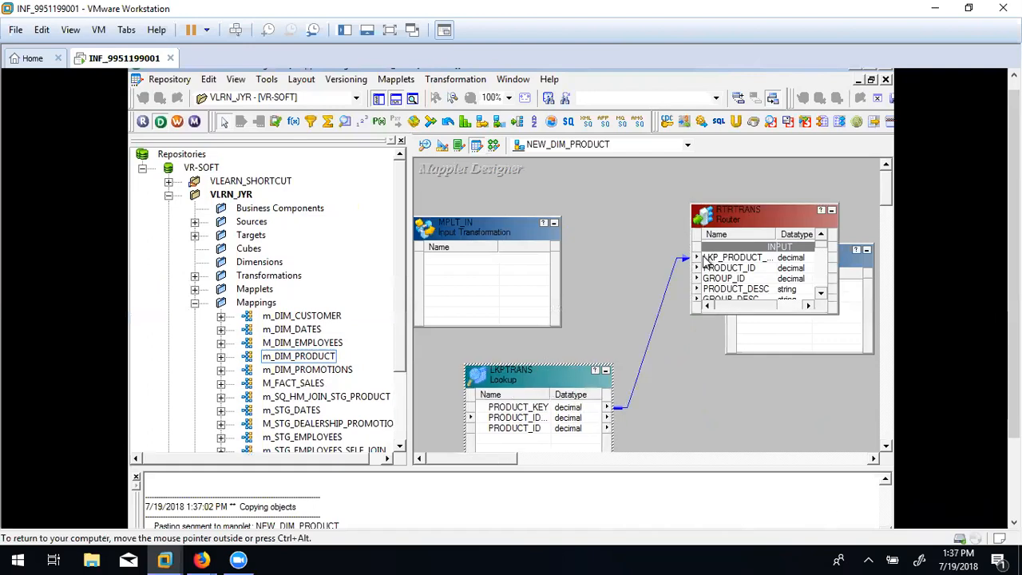
Add the router's input ports PRODUCT_ID through PRODUCT_COST to MPLT_IN, linking each one to RTRTRANS.
left_click(728, 268)
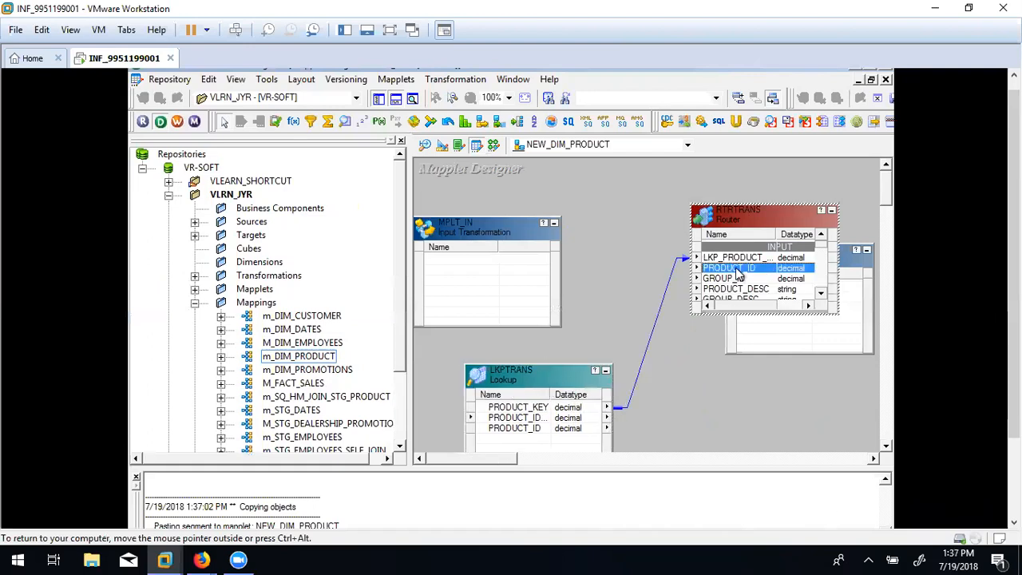
left_click(822, 296)
left_click(822, 296)
left_click(821, 295)
left_click(821, 294)
left_click(822, 294)
left_click(821, 293)
left_click(822, 293)
left_click(821, 293)
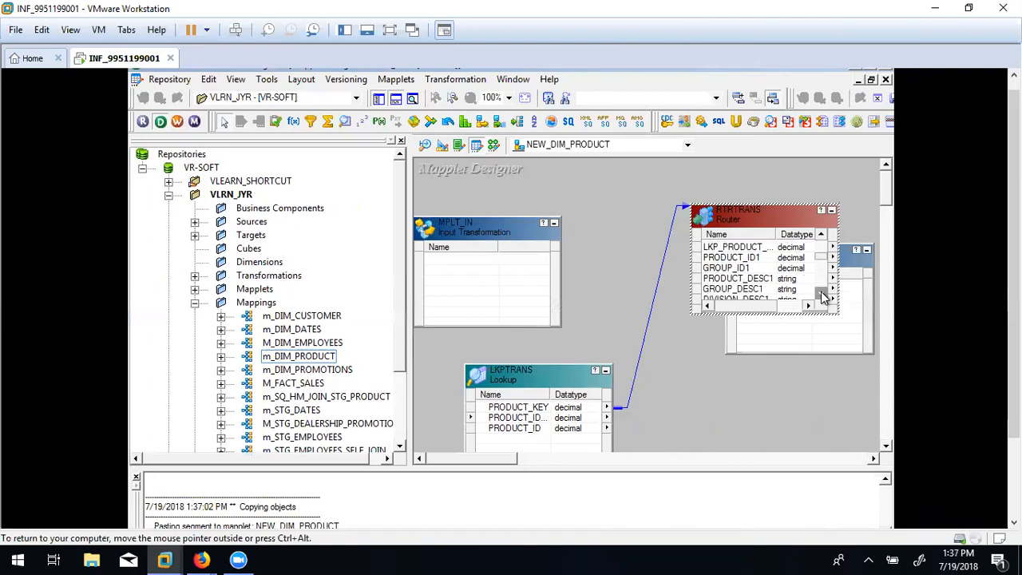
left_click(820, 234)
left_click(820, 234)
left_click(821, 234)
left_click(821, 233)
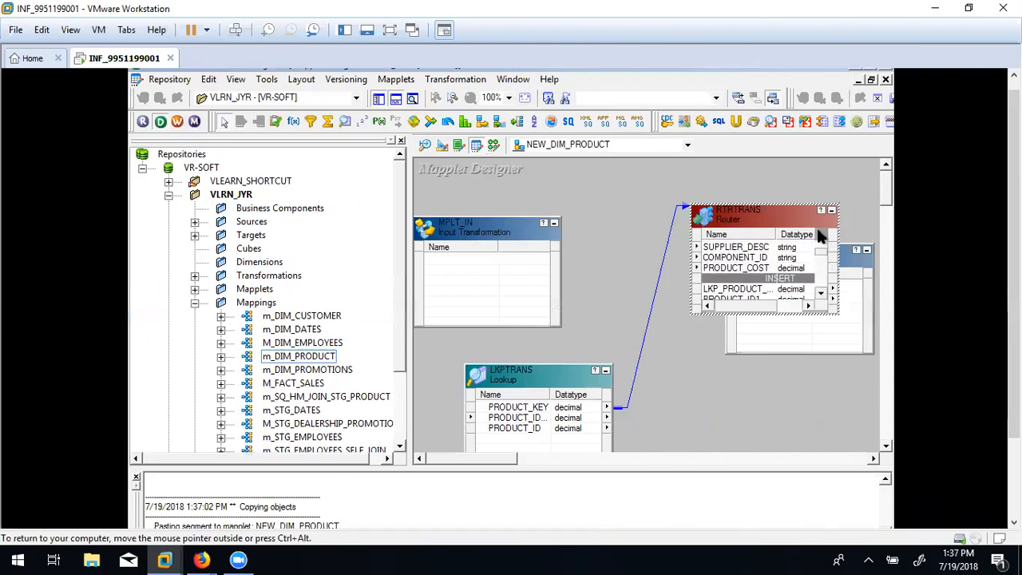
left_click(729, 249)
left_click(728, 258, "ctrl")
left_click(720, 268, "ctrl")
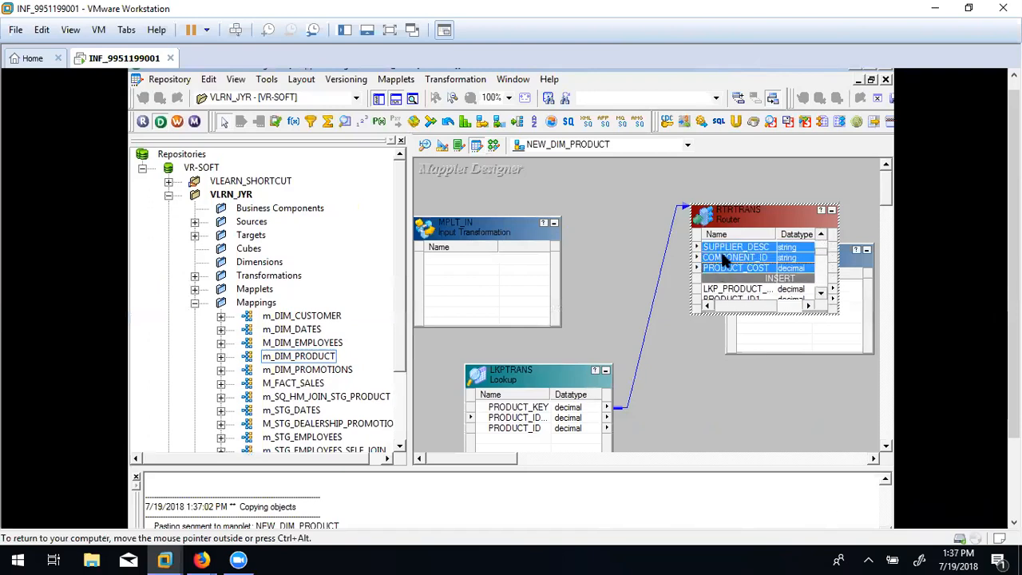
left_click_drag(726, 249, 473, 279)
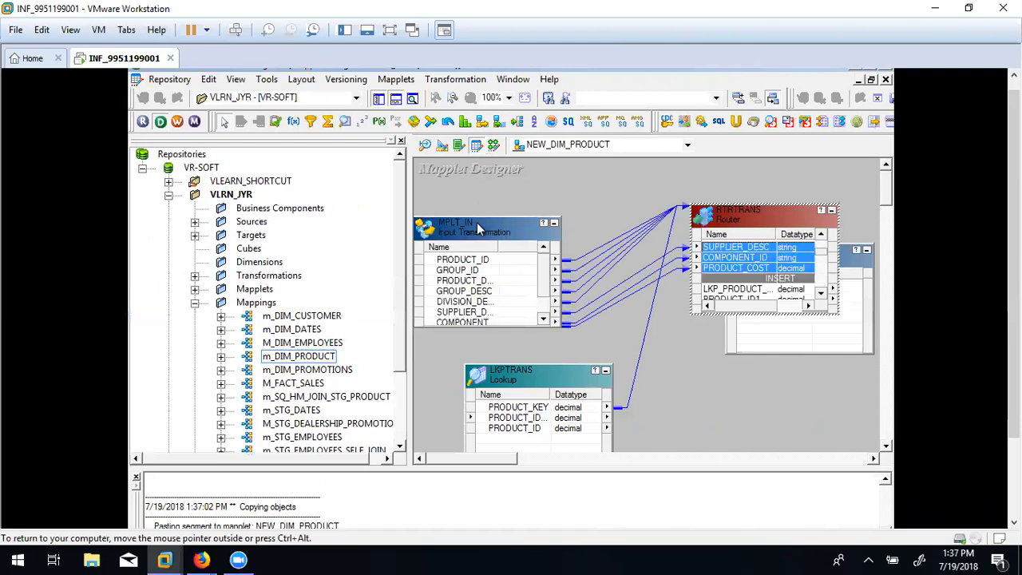
Enlarge MPLT_IN to show its full port list and compare it with SQ_STG_PRODUCT in the m_DIM_PRODUCT mapping.
left_click_drag(479, 220, 470, 143)
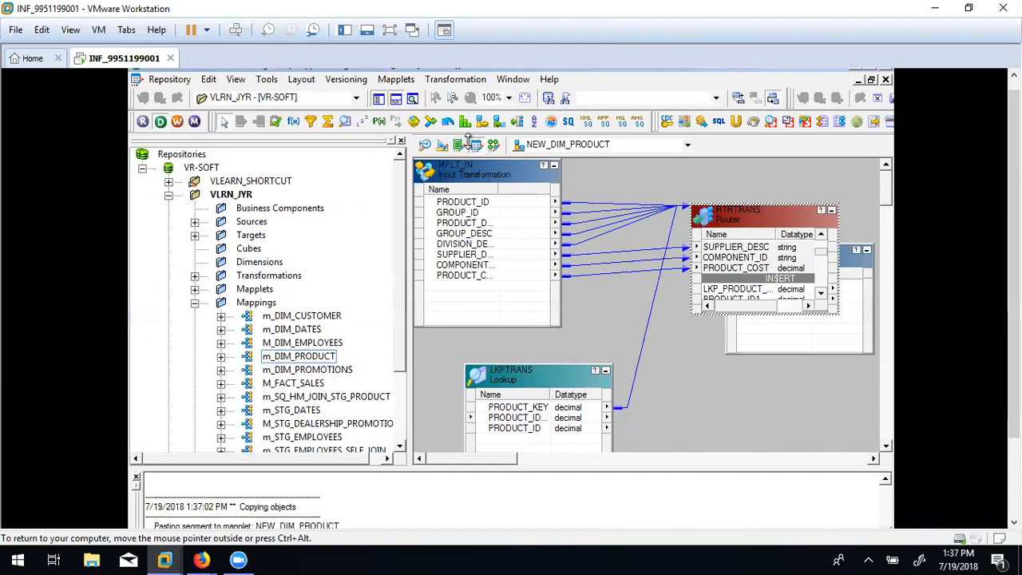
double_click(498, 190)
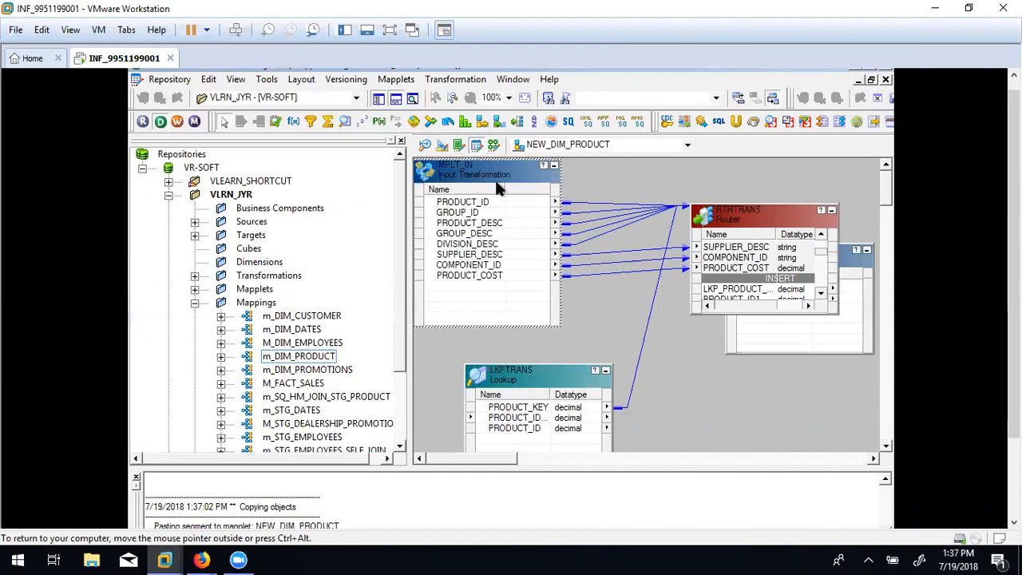
left_click(492, 146)
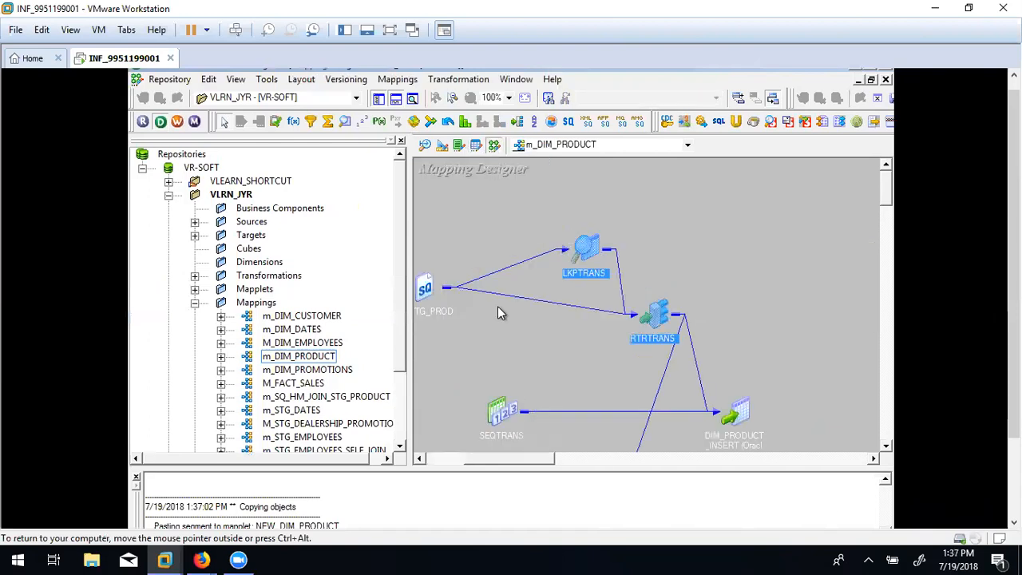
left_click(695, 281)
double_click(423, 287)
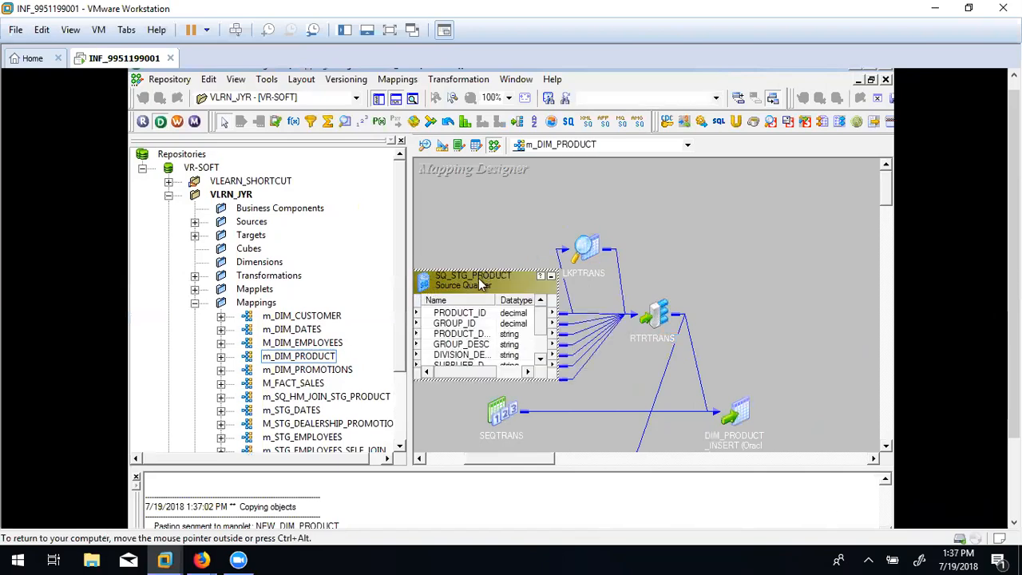
left_click(476, 146)
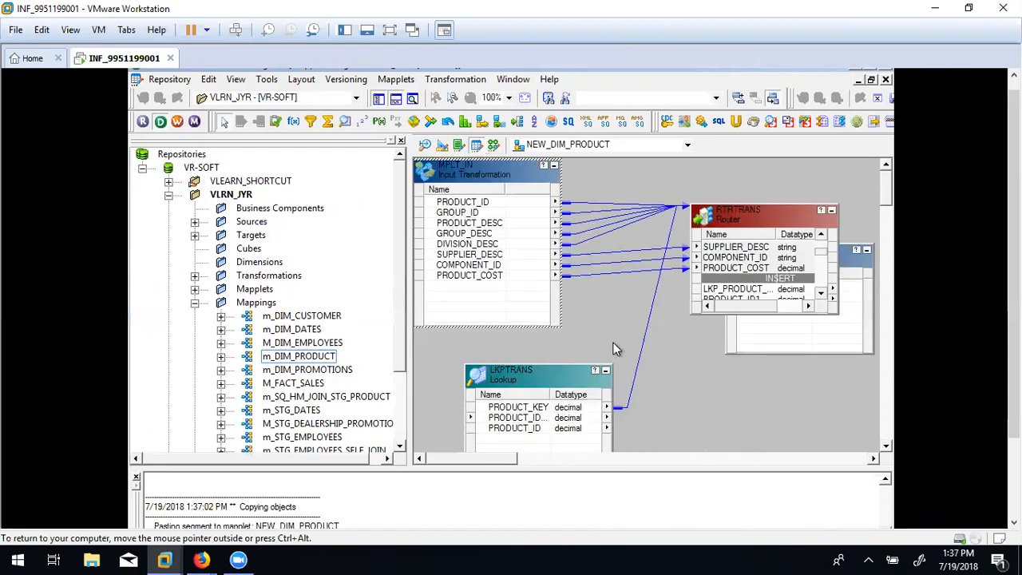
Place RTRTRANS between MPLT_IN and MPLT_OUT without overlaps and enlarge it to show all ports of its INSERT group.
left_click_drag(760, 223, 680, 212)
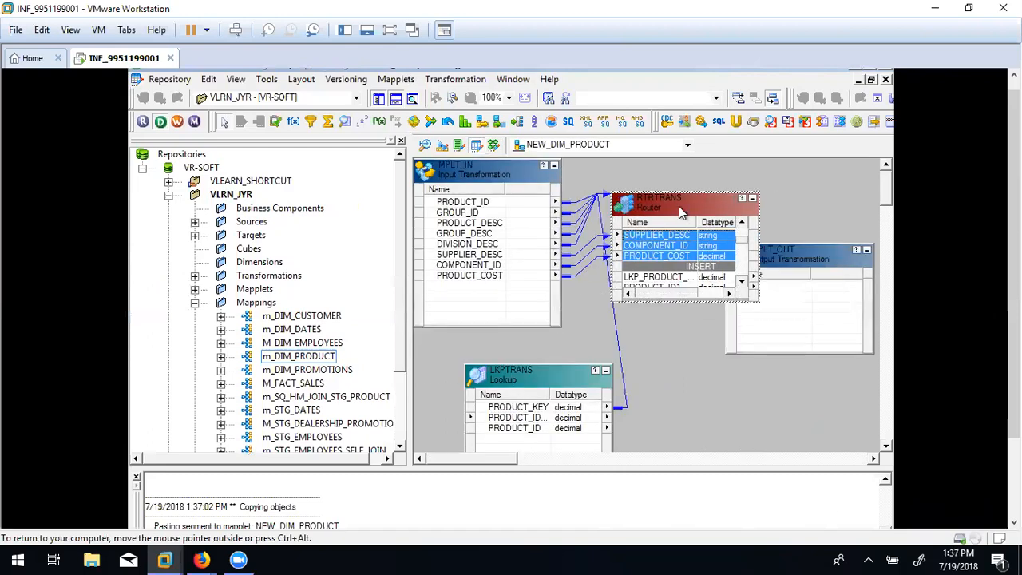
left_click(809, 253)
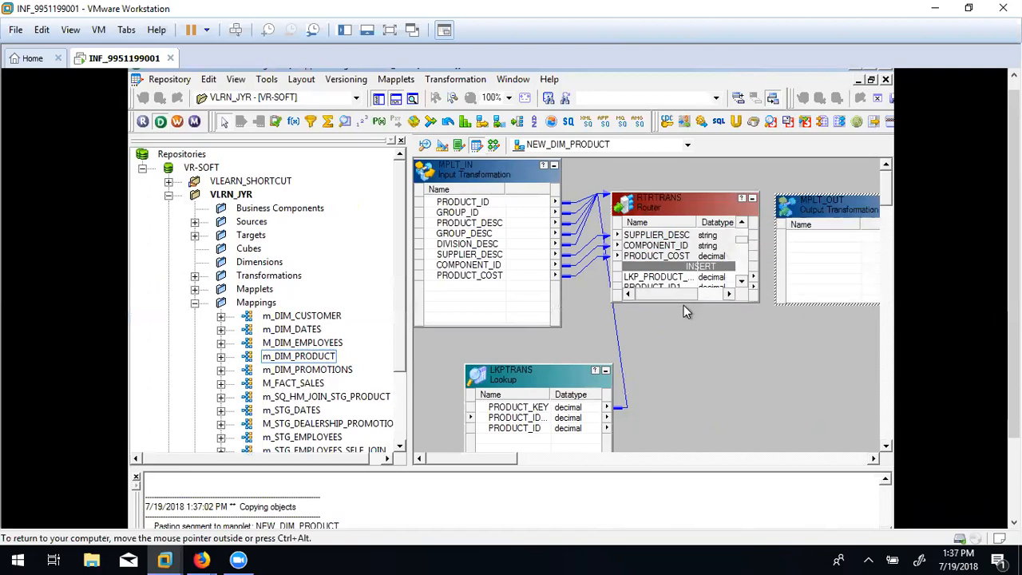
left_click_drag(683, 303, 687, 415)
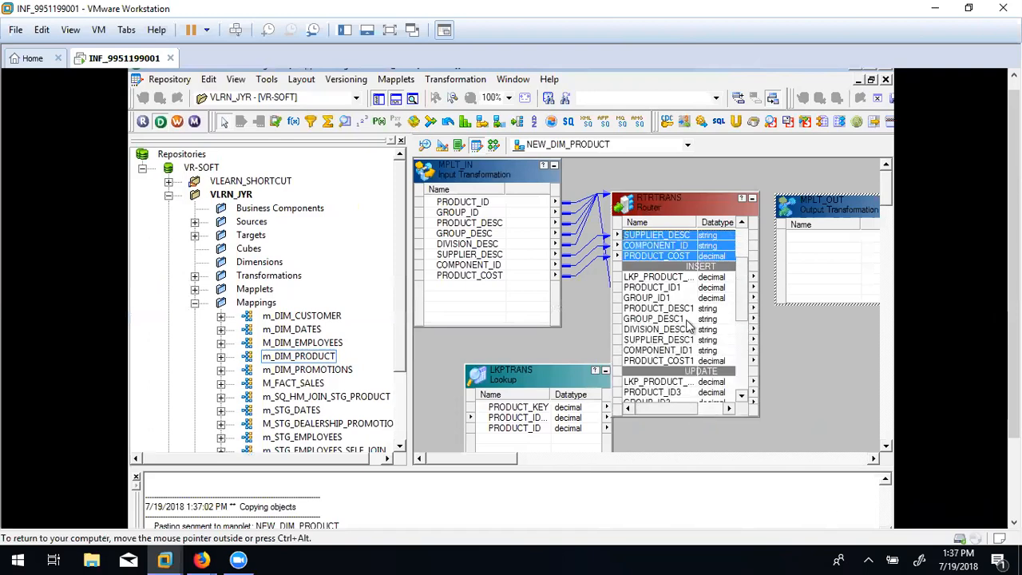
Link the router's INSERT group ports PRODUCT_ID1 through PRODUCT_COST1 to MPLT_OUT, leaving out the lookup product key.
left_click(669, 277)
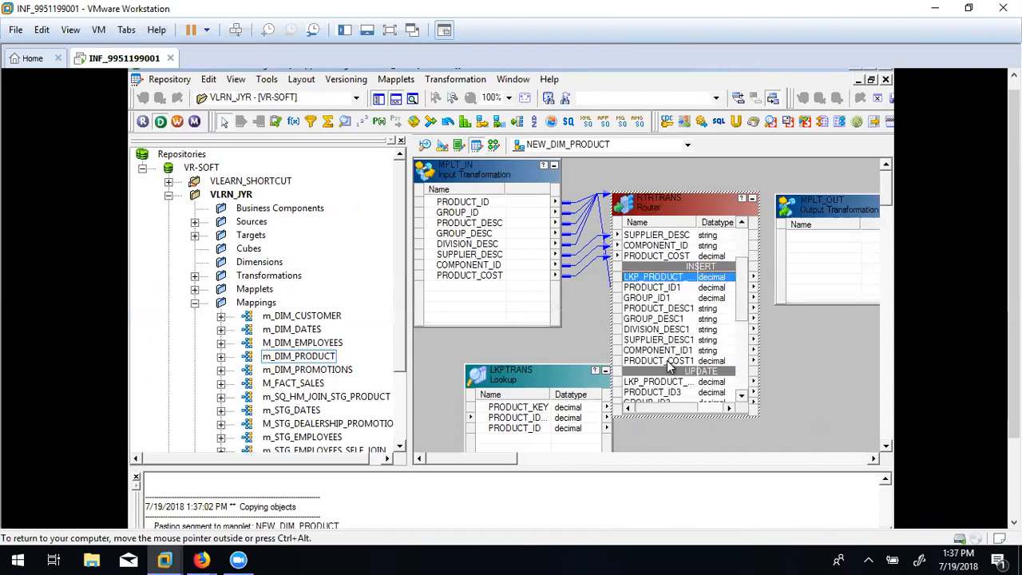
left_click(668, 361, "shift")
left_click_drag(653, 277, 653, 275)
left_click(654, 288)
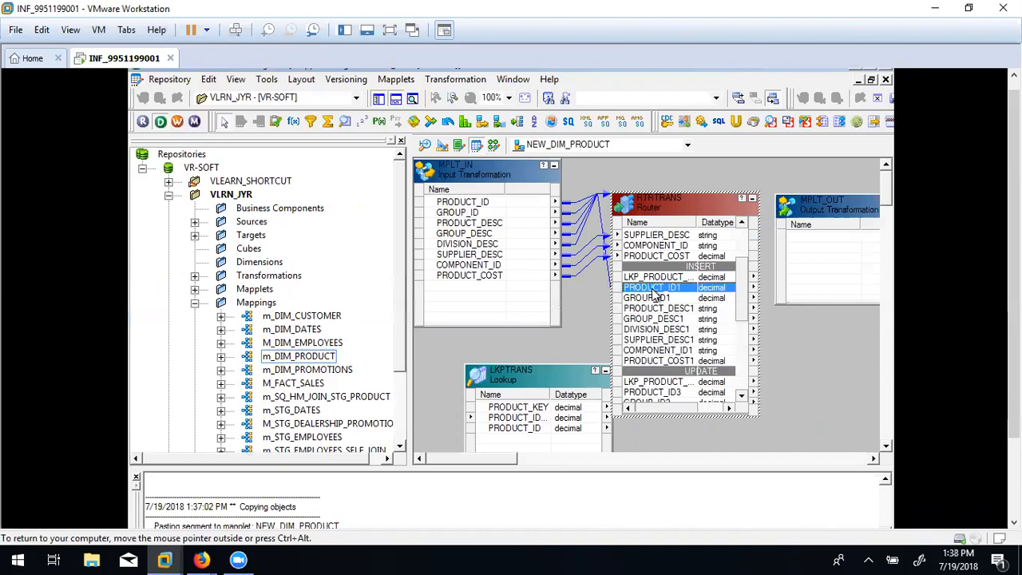
left_click(661, 361, "shift")
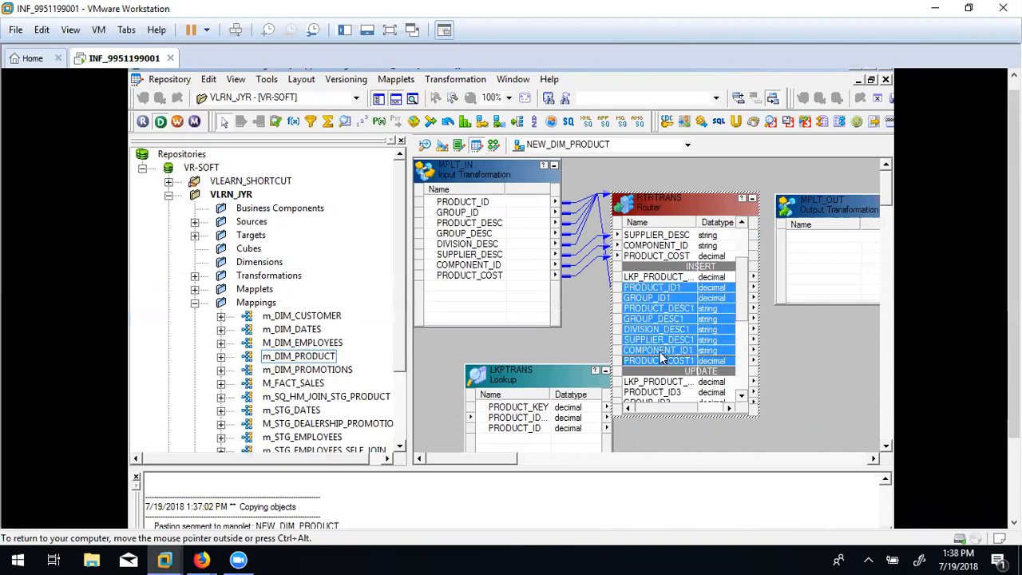
left_click_drag(668, 289, 822, 254)
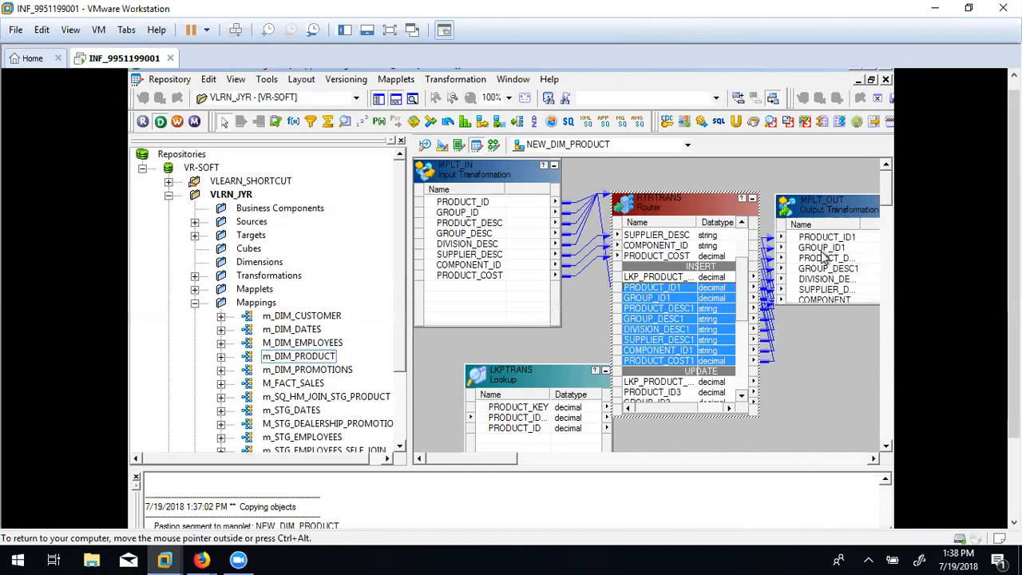
left_click(822, 254)
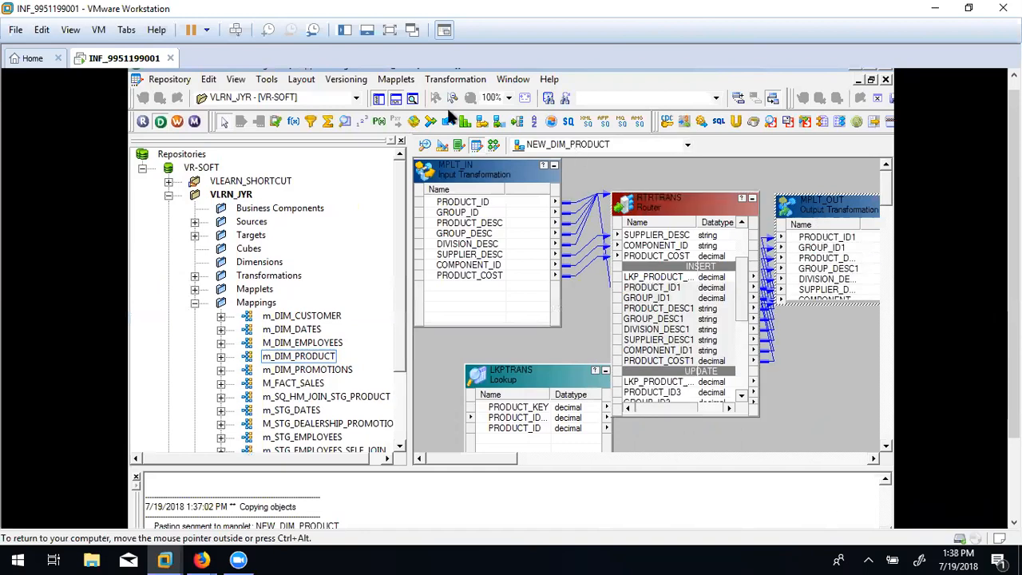
Start a new transformation in the NEW_DIM_PRODUCT mapplet with Mapplet Output as its type.
left_click(404, 82)
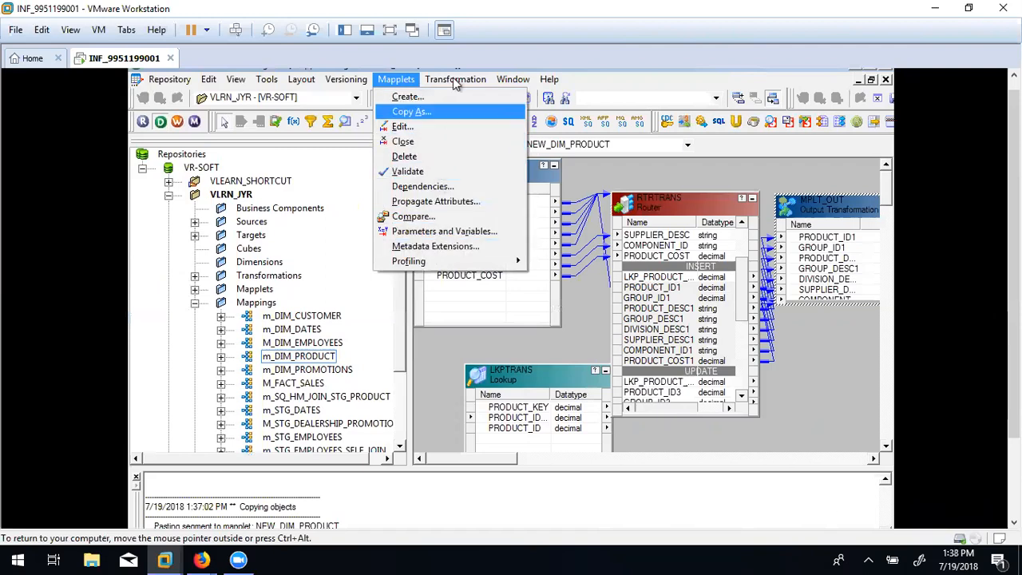
mouse_move(455, 80)
left_click(455, 118)
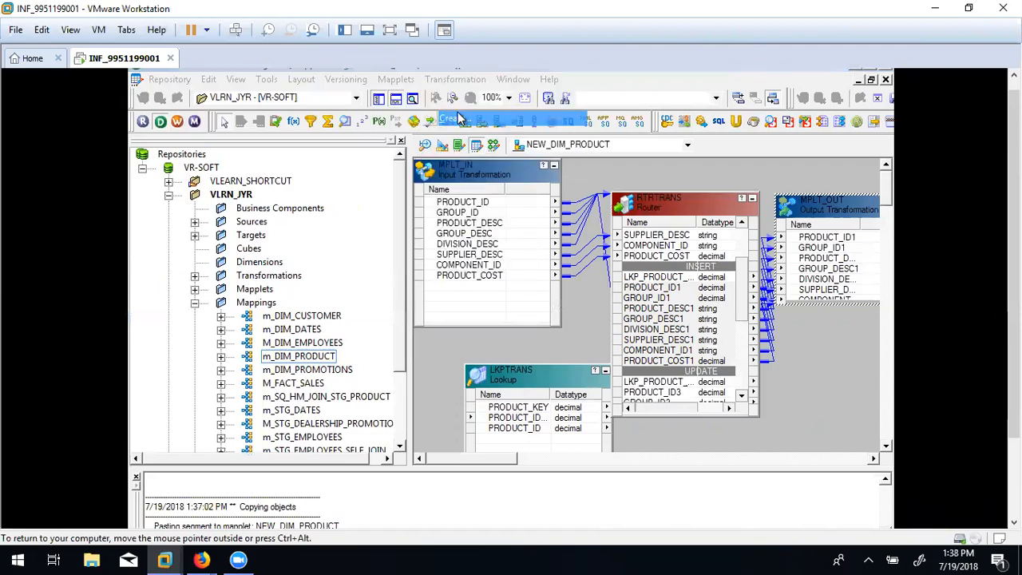
left_click(684, 293)
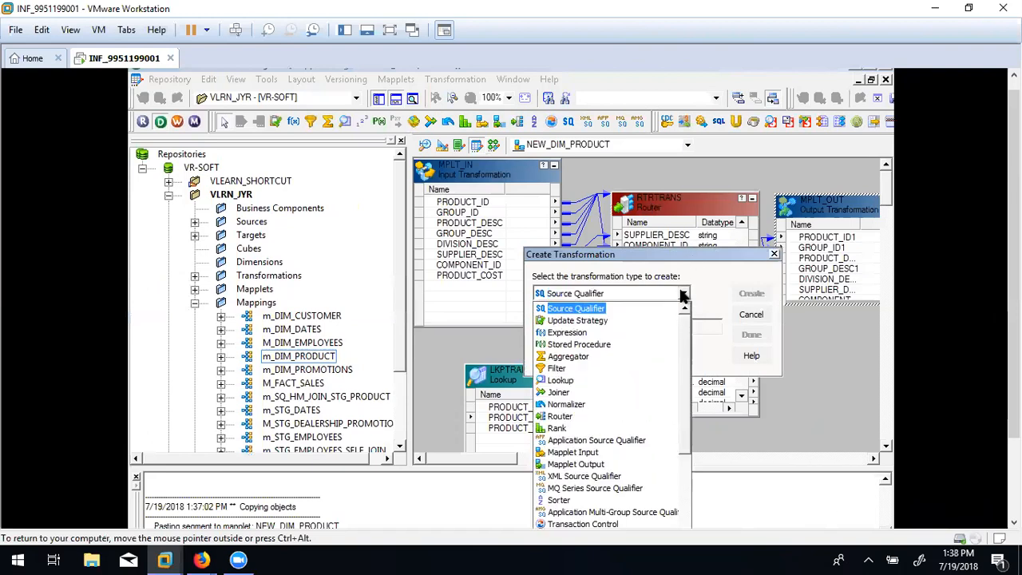
scroll(684, 333, "down", 1)
scroll(688, 383, "down", 2)
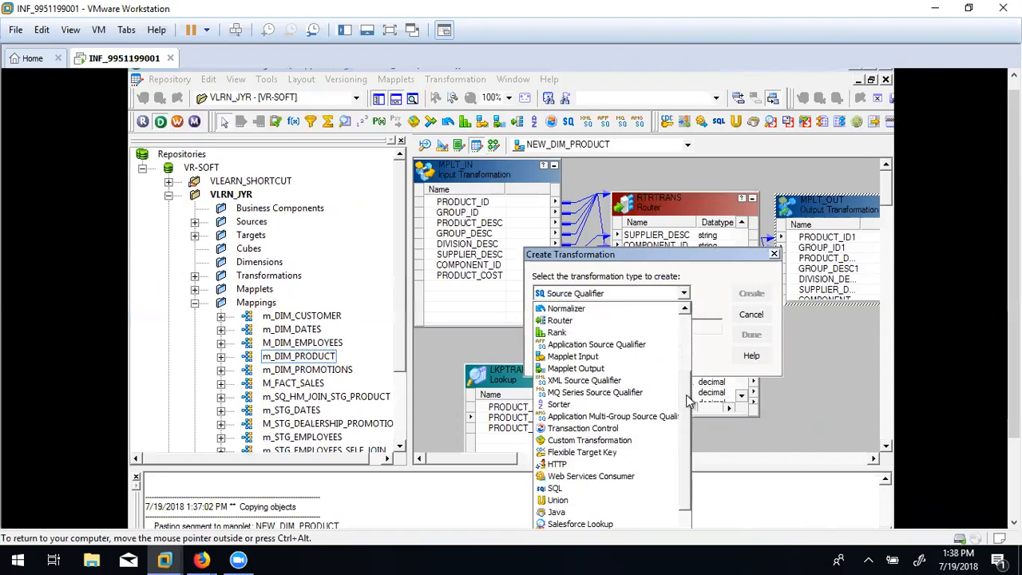
left_click_drag(689, 399, 681, 371)
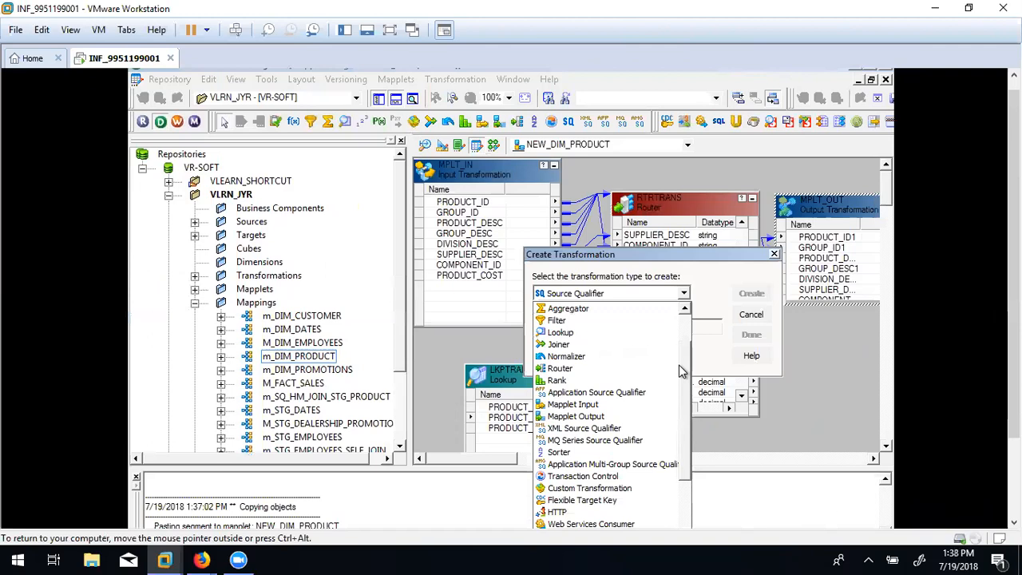
left_click_drag(680, 372, 684, 318)
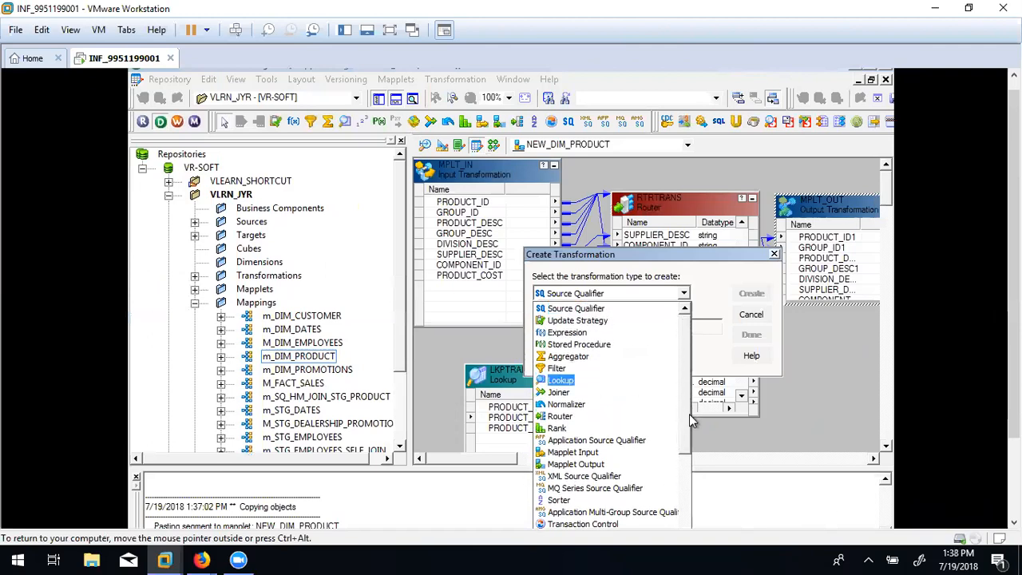
left_click_drag(684, 425, 681, 475)
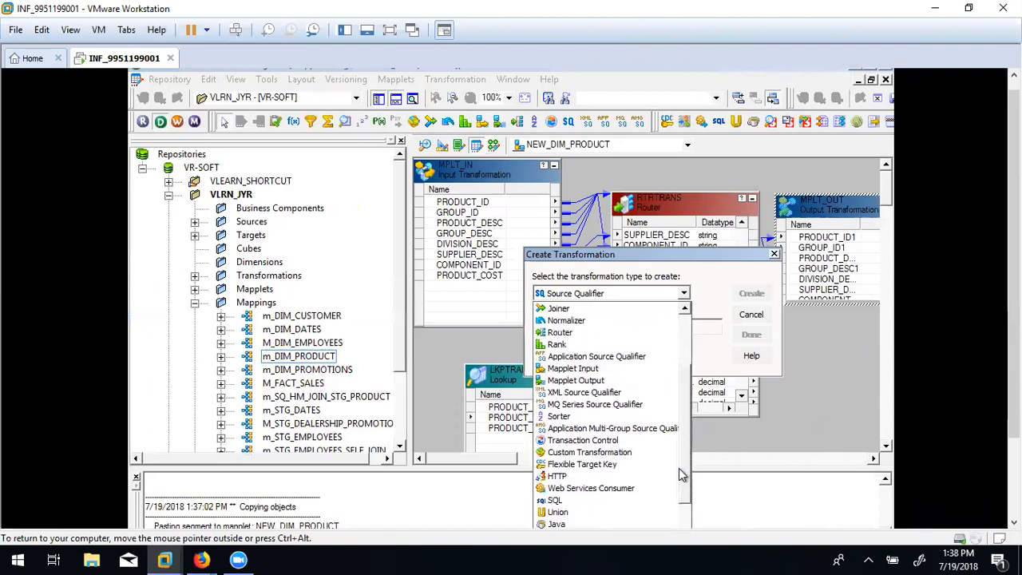
left_click(589, 380)
Name the new Mapplet Output transformation MPLT_OUT_UPDATE and create it.
left_click(630, 328)
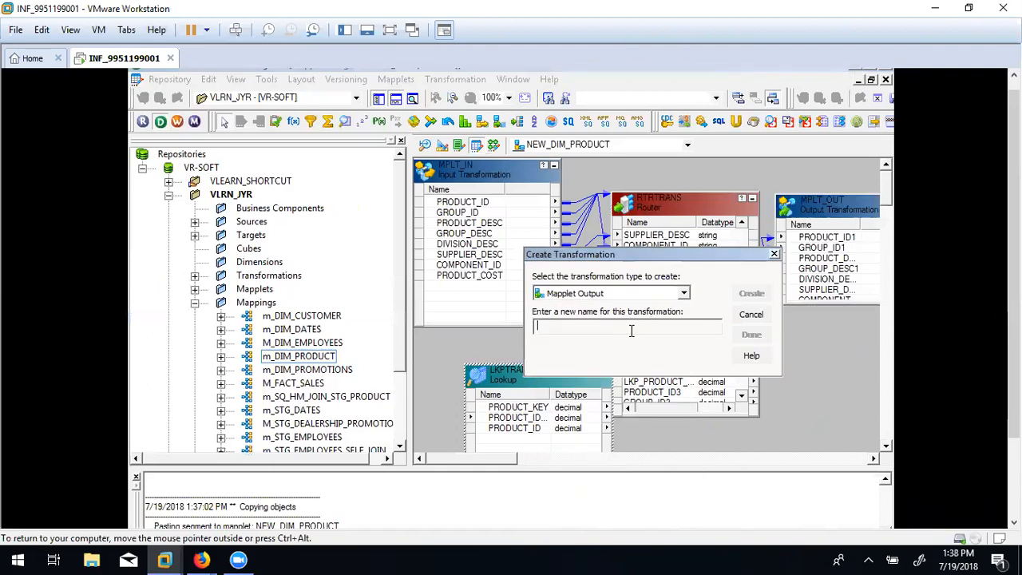
type("MPLT_OUT")
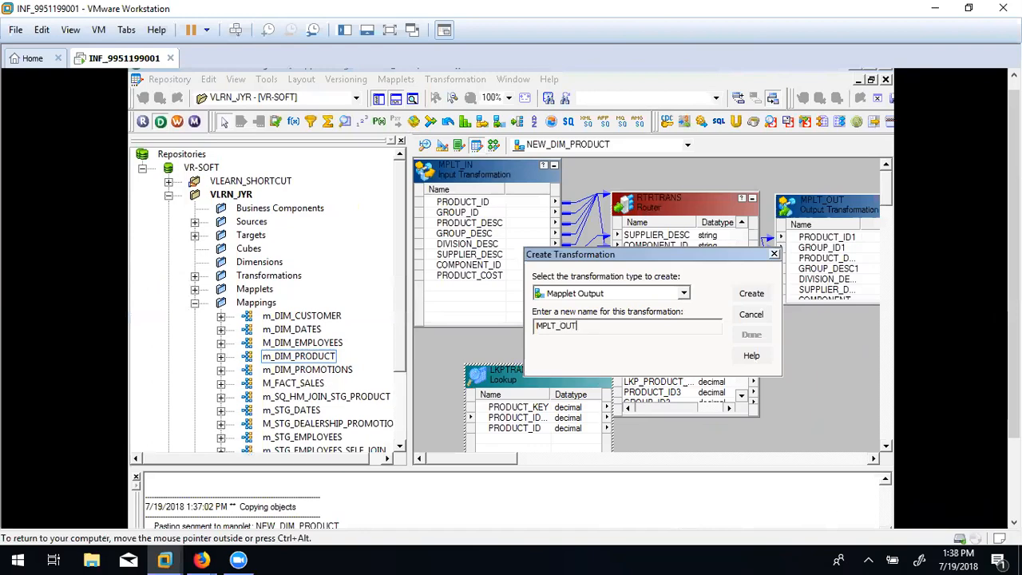
left_click(750, 293)
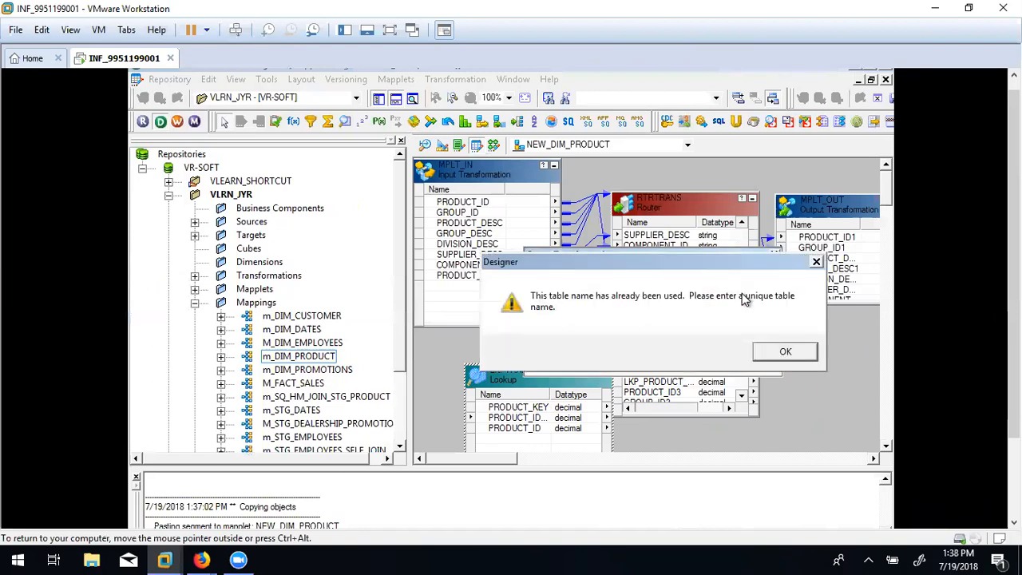
left_click(785, 351)
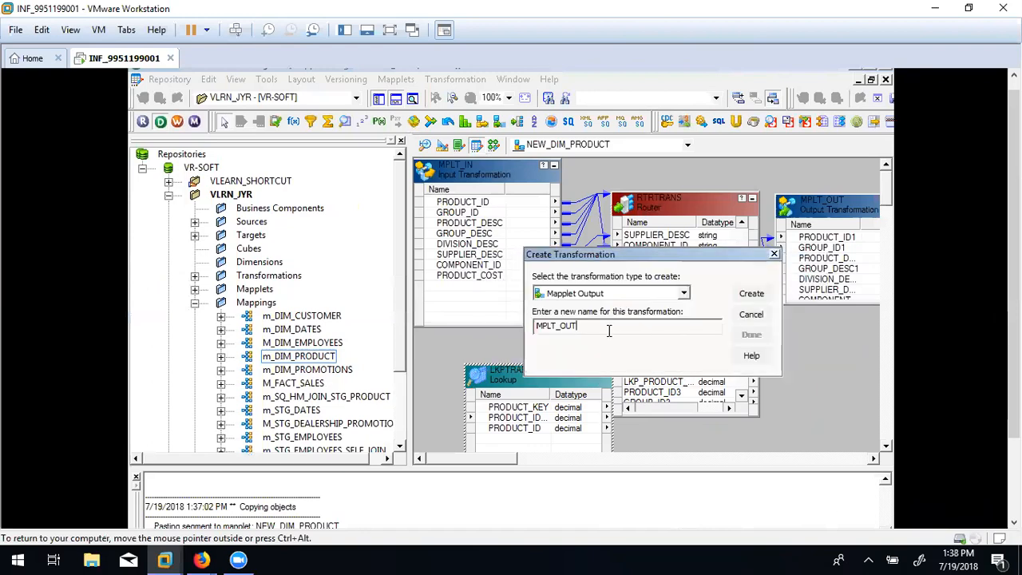
type("_UPDATE")
left_click(751, 293)
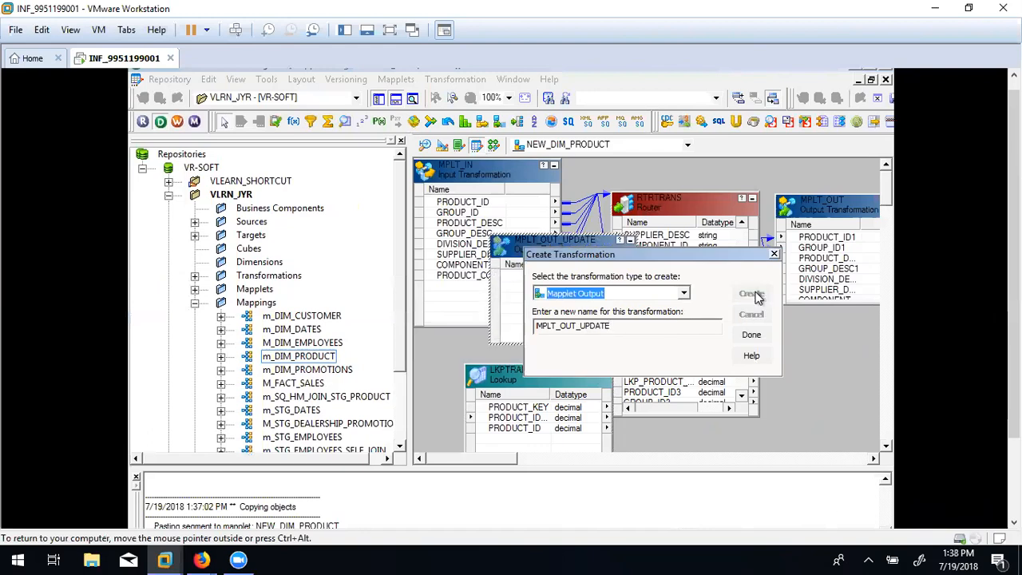
left_click(750, 335)
Link the router's UPDATE ports PRODUCT_ID3 through PRODUCT_COST3 to MPLT_OUT_UPDATE and space out the router and outputs, with MPLT_OUT_UPDATE below MPLT_OUT.
left_click_drag(585, 250, 532, 238)
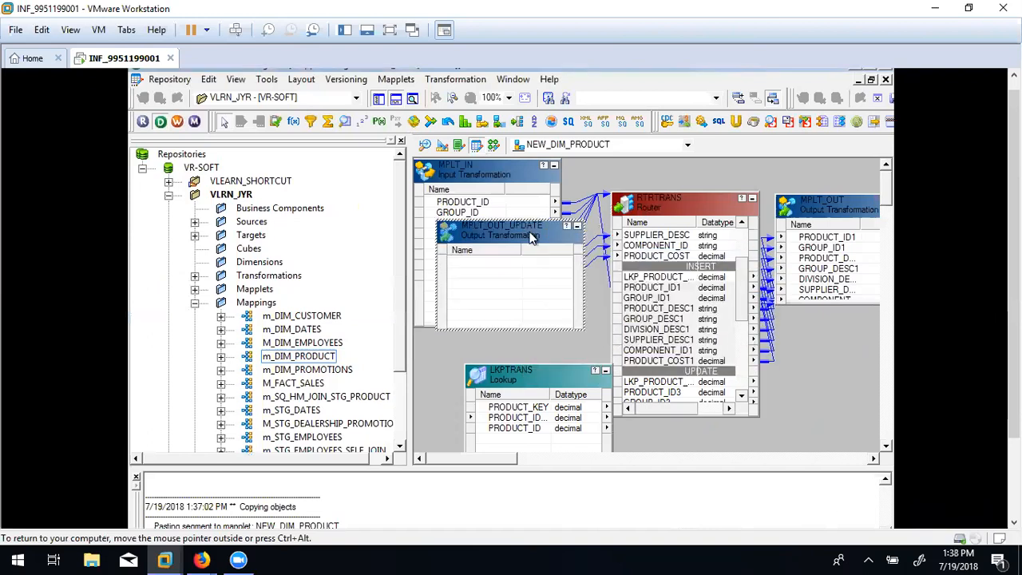
left_click_drag(742, 297, 741, 347)
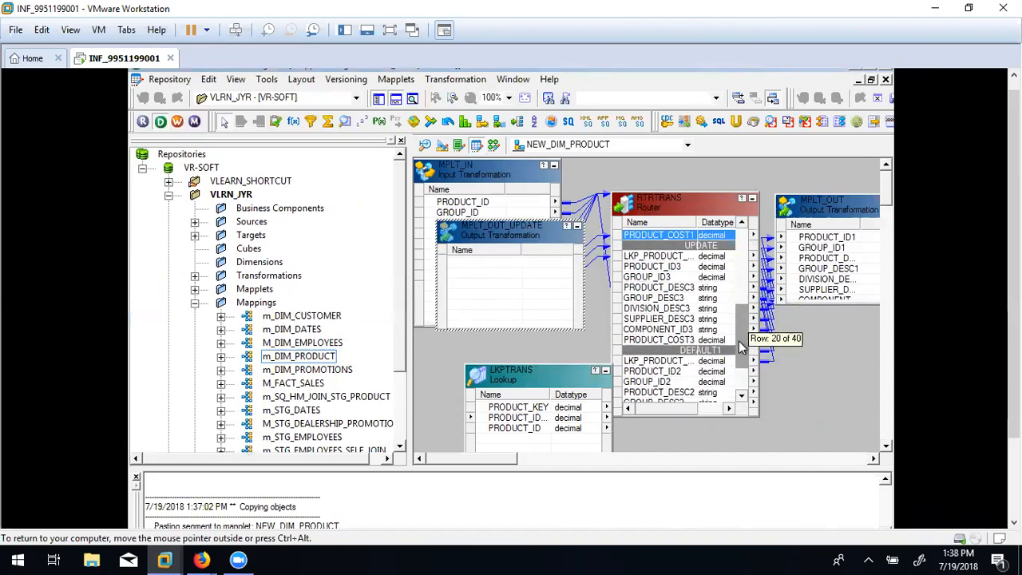
left_click(653, 257)
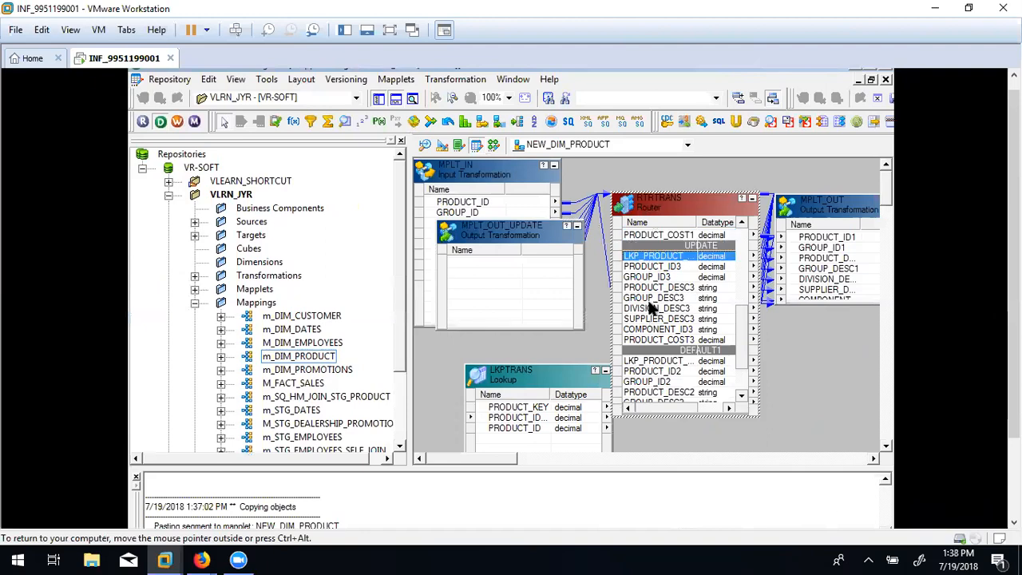
left_click(647, 267)
left_click(664, 340, "shift")
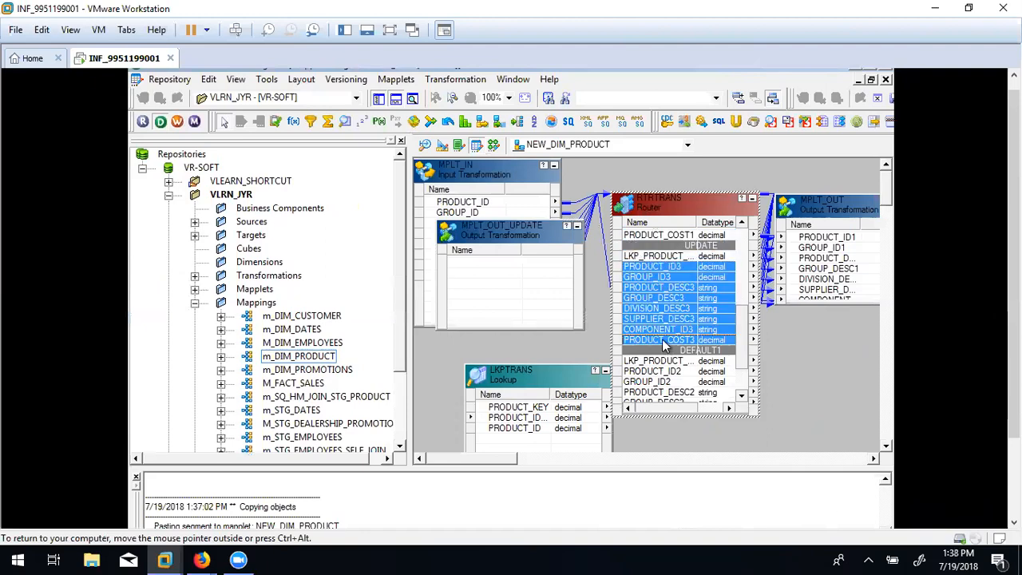
left_click_drag(647, 271, 527, 289)
left_click_drag(502, 236, 855, 388)
left_click_drag(661, 212, 523, 220)
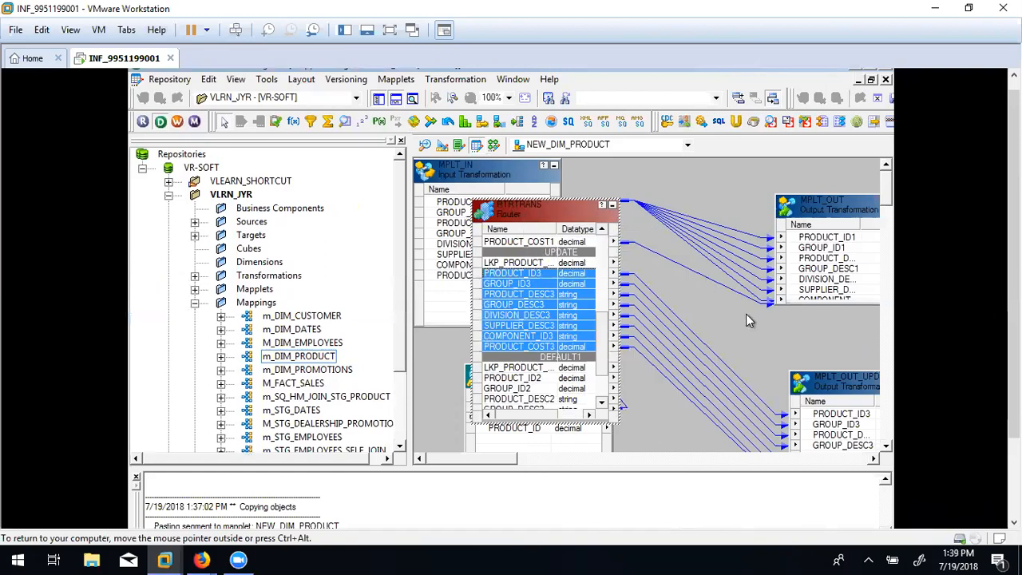
Save the NEW_DIM_PRODUCT mapplet and spread out the RTRTRANS router and LKPTRANS lookup, keeping the lookup below MPLT_IN.
key("ctrl+s")
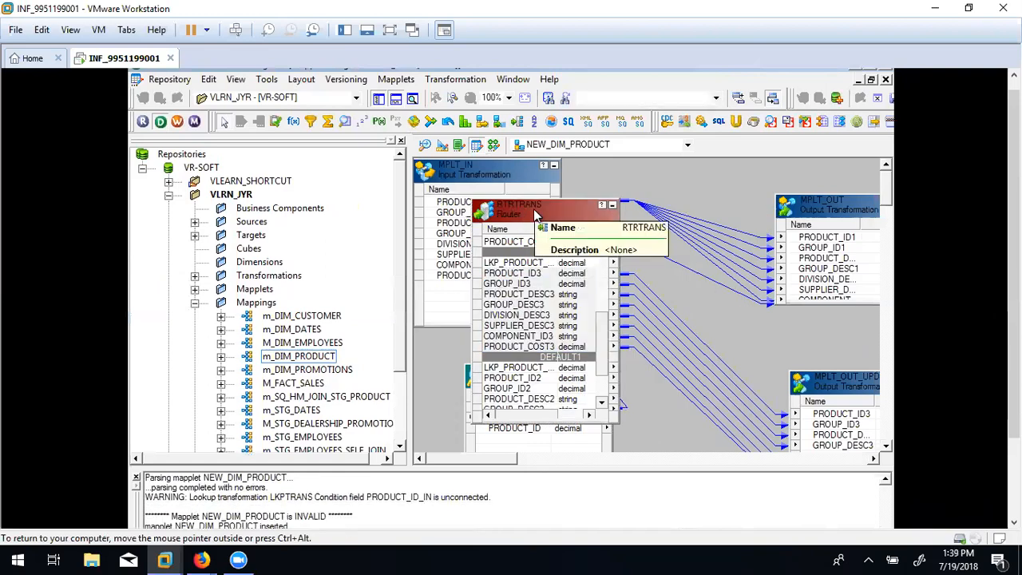
left_click_drag(550, 225, 697, 275)
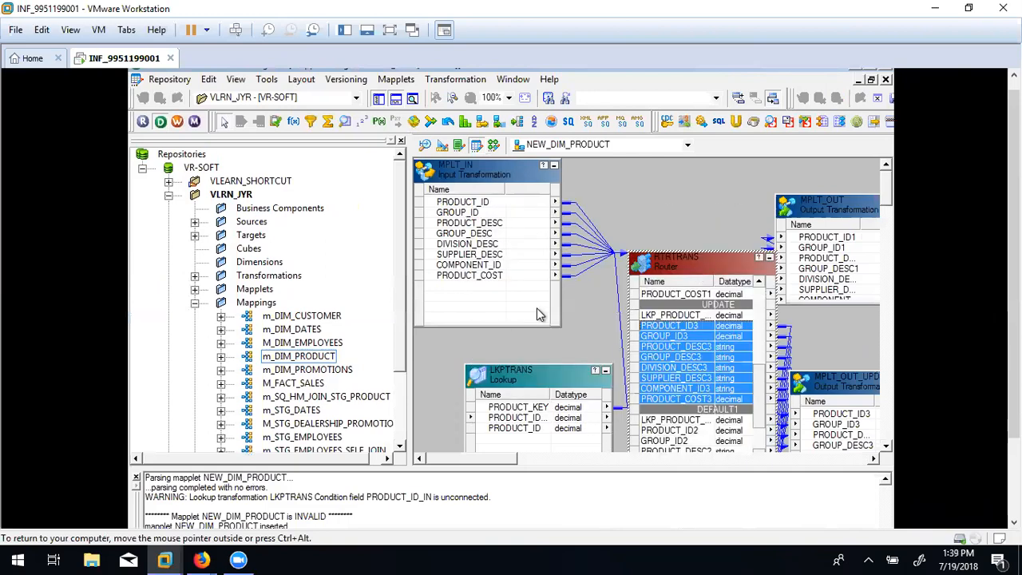
left_click(533, 377)
left_click_drag(511, 375, 438, 367)
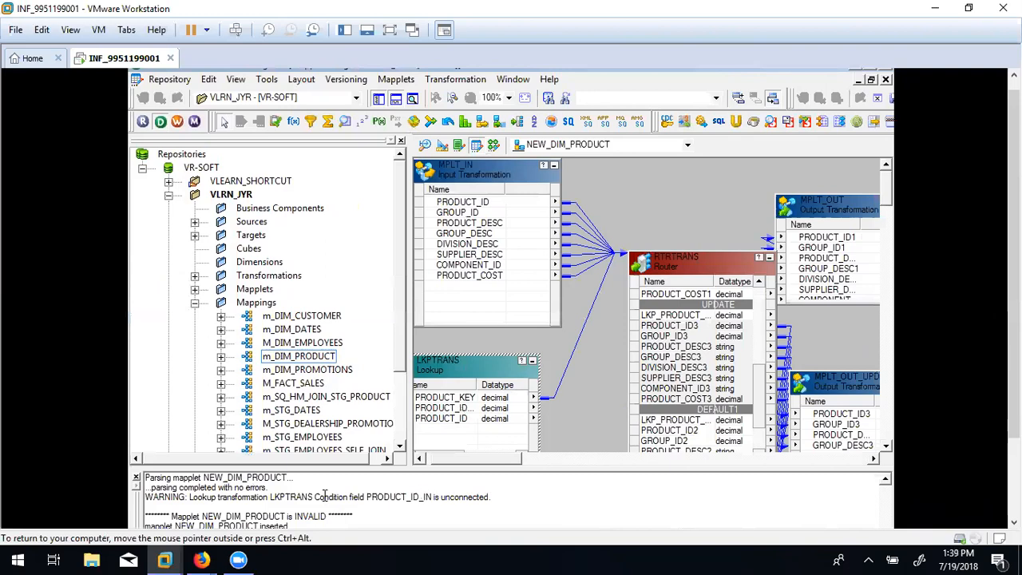
left_click_drag(459, 370, 583, 367)
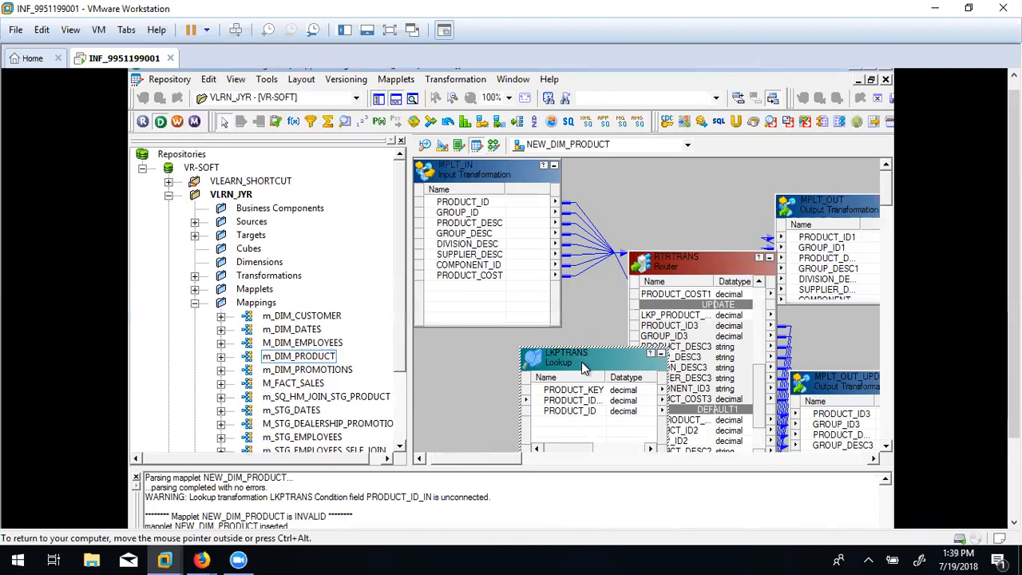
Try to link the PRODUCT_ID port of MPLT_IN to the PRODUCT_ID_IN port of the LKPTRANS lookup.
left_click(435, 202)
left_click_drag(435, 201, 491, 351)
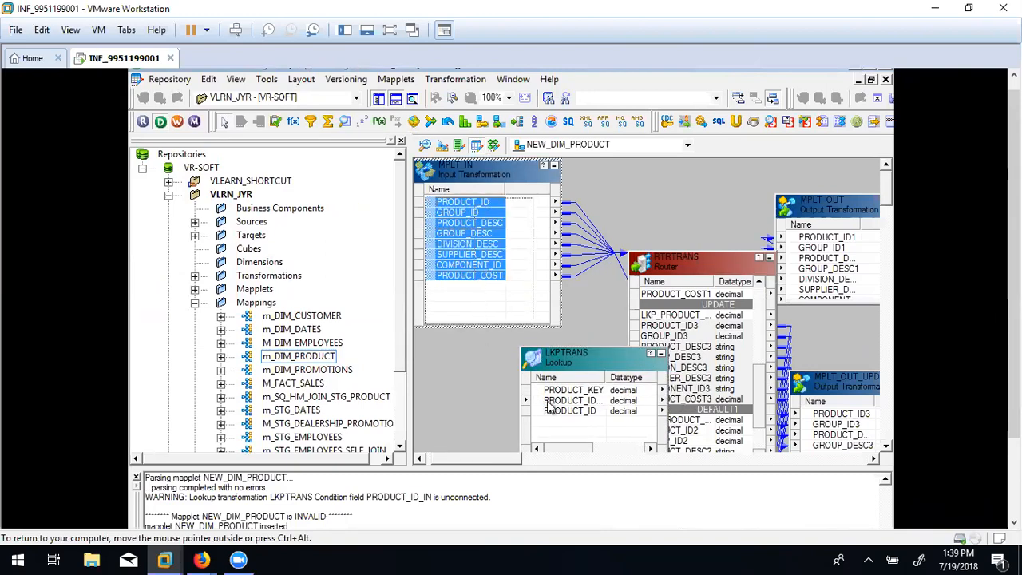
left_click(470, 203)
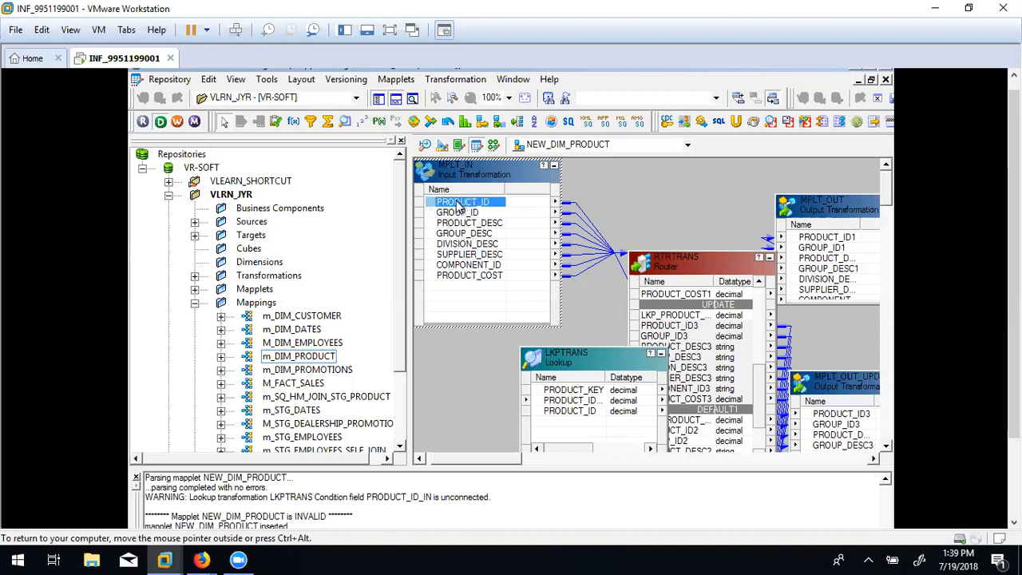
mouse_move(432, 203)
left_mouse_down()
mouse_move(479, 355)
mouse_move(530, 404)
mouse_move(560, 407)
mouse_move(556, 416)
mouse_move(543, 401)
mouse_move(564, 392)
mouse_move(594, 346)
left_mouse_up()
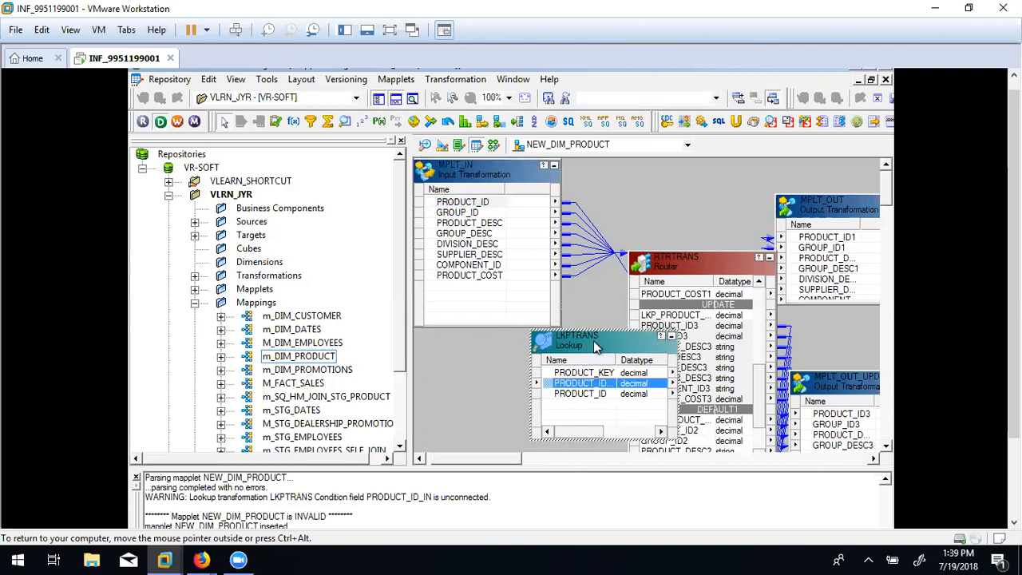
Examine the port settings of the LKPTRANS lookup and the MPLT_IN input transformation without changing them.
double_click(595, 339)
left_click(229, 168)
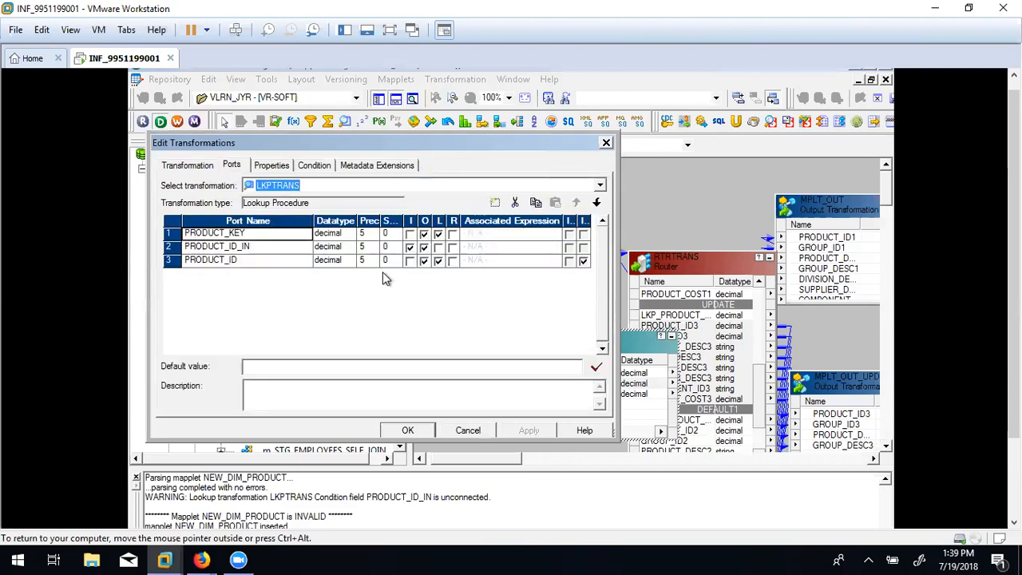
left_click(606, 144)
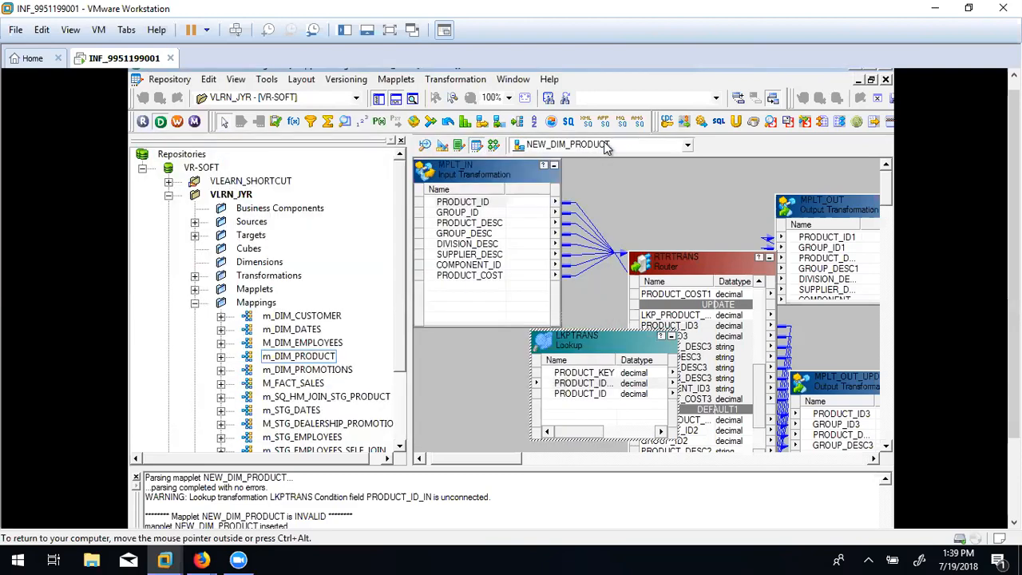
left_click(480, 202)
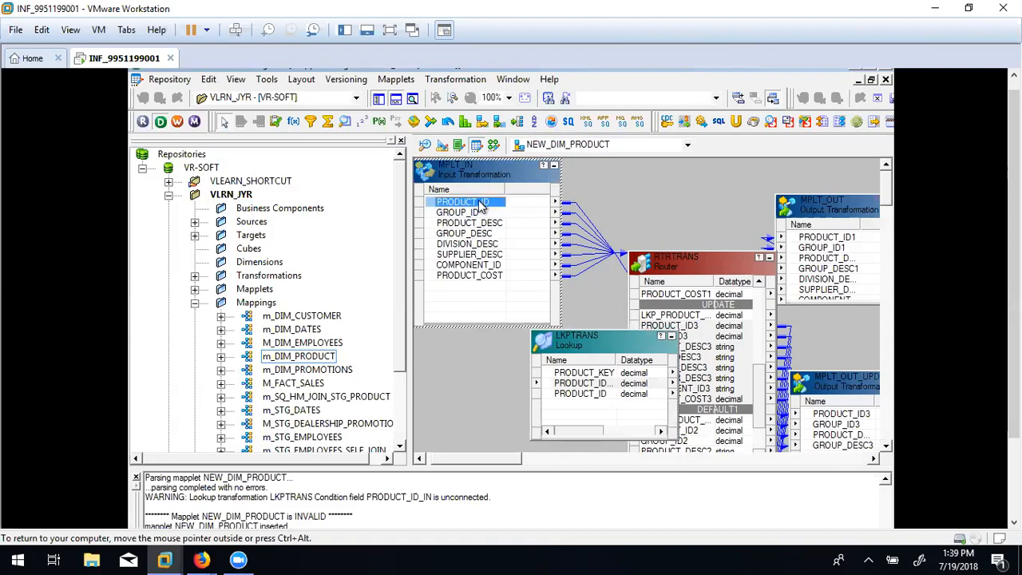
double_click(479, 203)
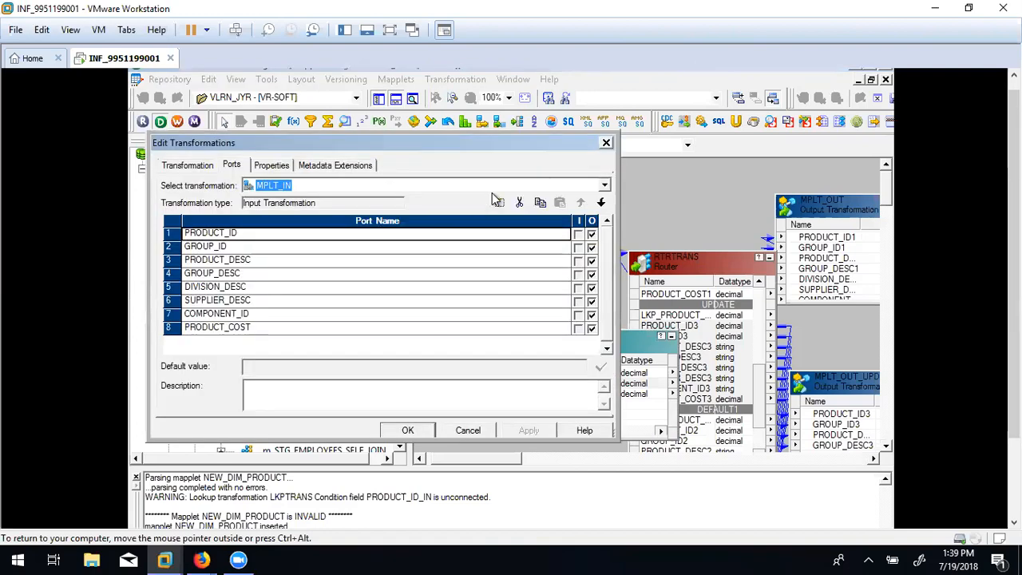
left_click(606, 144)
Move LKPTRANS closer to MPLT_IN and retry linking PRODUCT_ID to the lookup's PRODUCT_ID_IN port.
left_click_drag(612, 356, 652, 316)
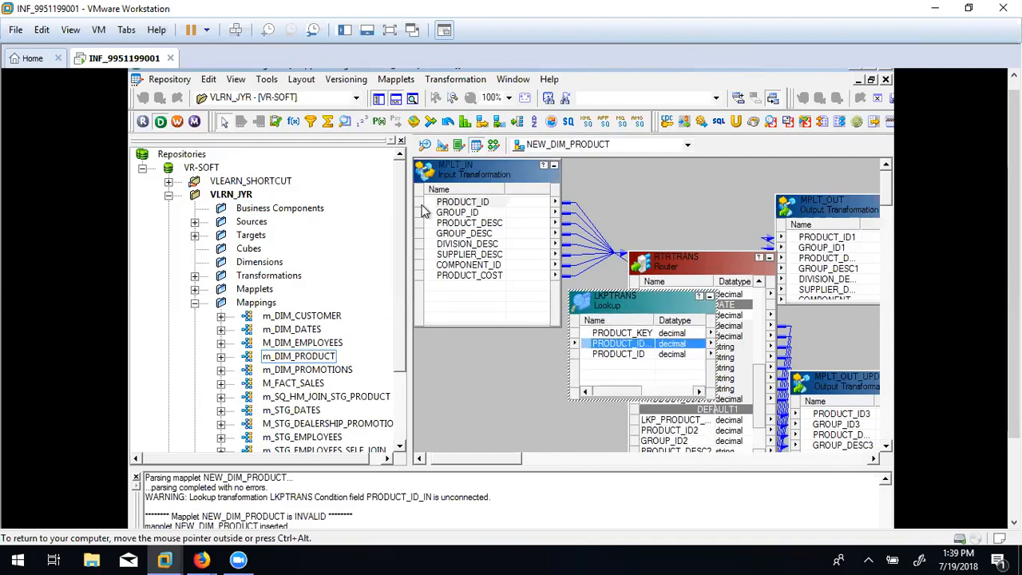
left_click(453, 206)
left_click_drag(557, 347, 608, 342)
left_click_drag(1014, 208, 1014, 287)
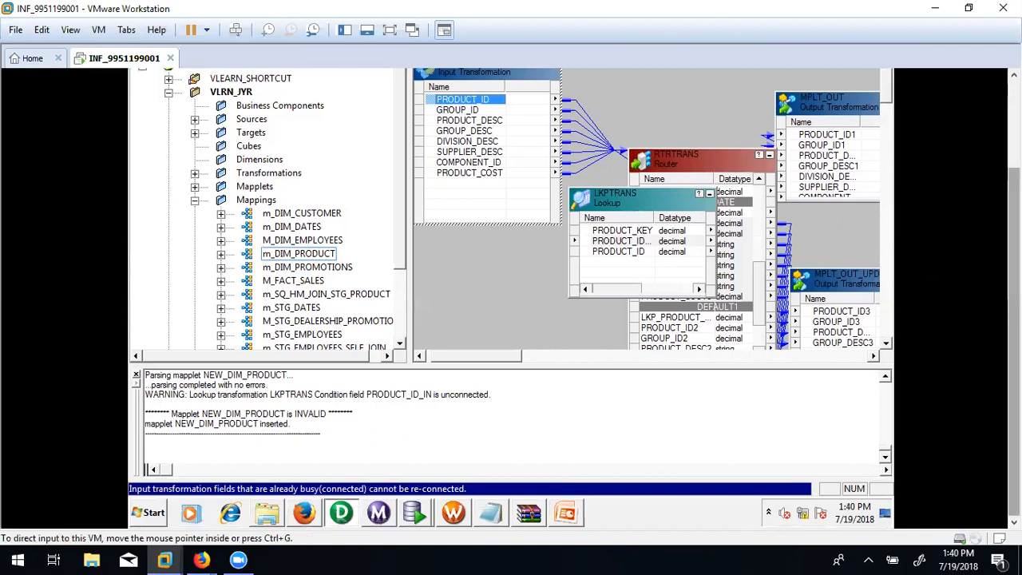
left_click_drag(1014, 351, 1013, 286)
Delete the LKPTRANS lookup transformation from the NEW_DIM_PRODUCT mapplet.
left_click(636, 294)
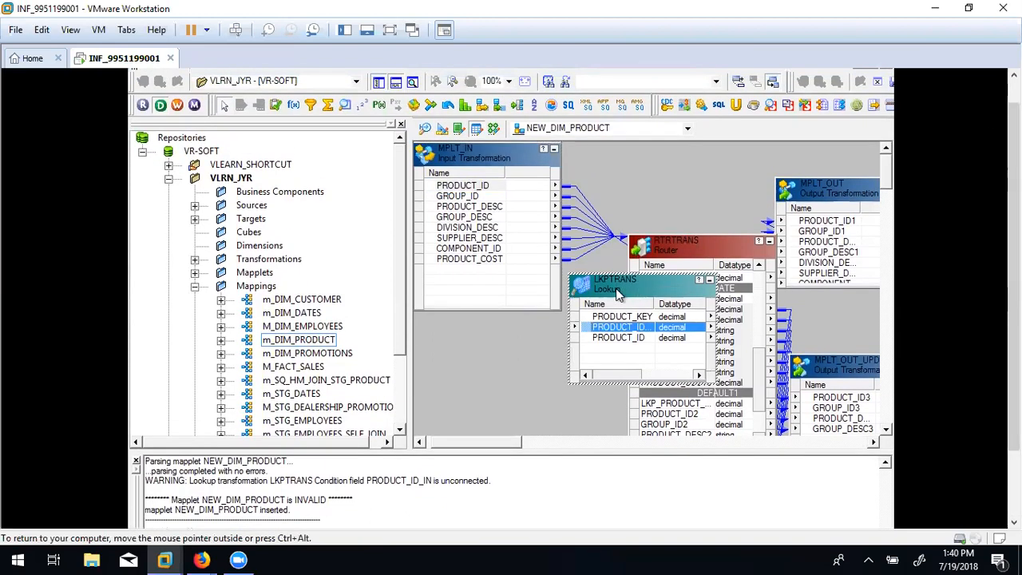
left_click_drag(622, 294, 519, 327)
key("Delete")
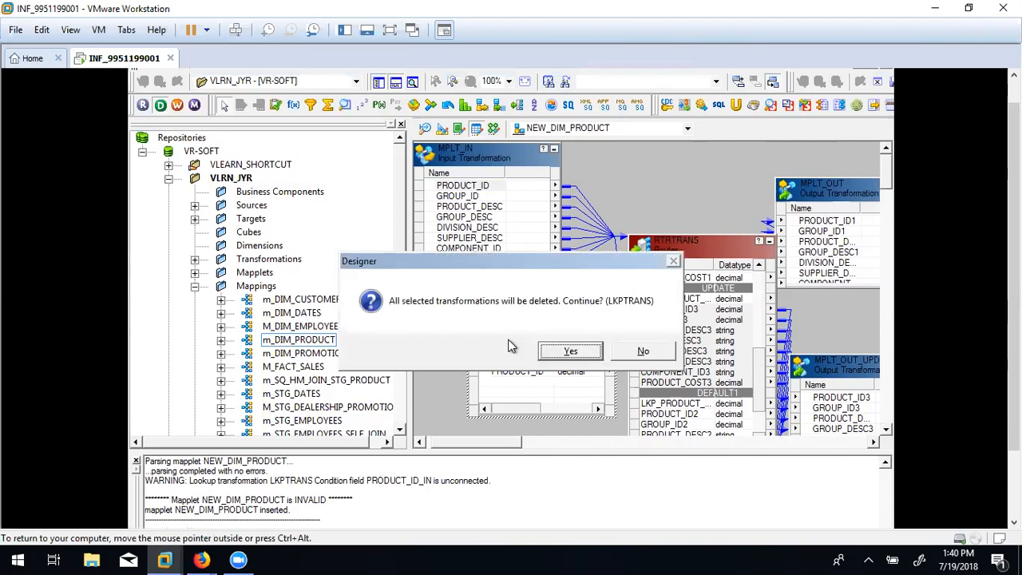
left_click(548, 348)
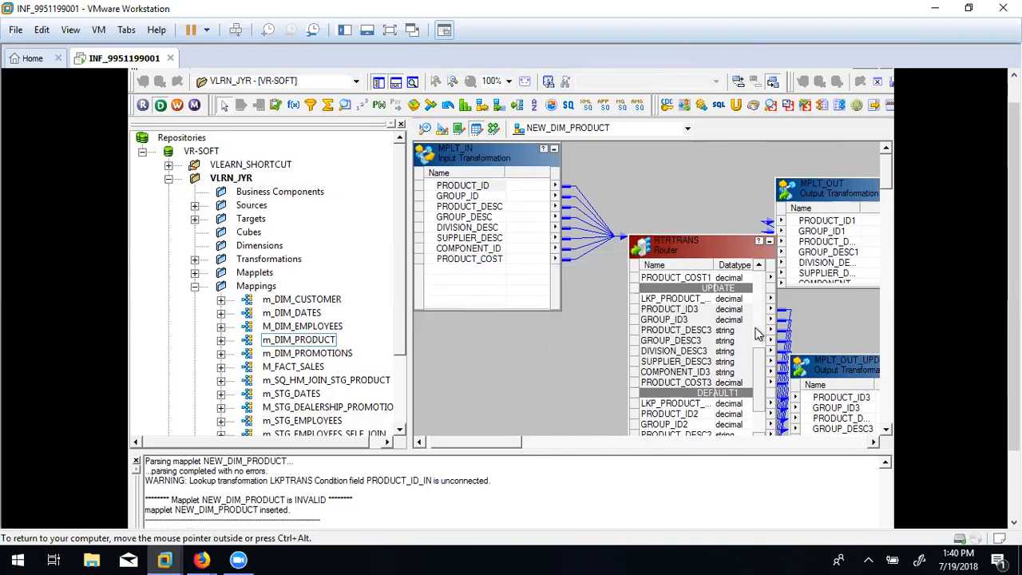
Place the RTRTRANS router between MPLT_IN and MPLT_OUT with its INPUT group showing, and save the mapplet.
left_click_drag(759, 371, 755, 272)
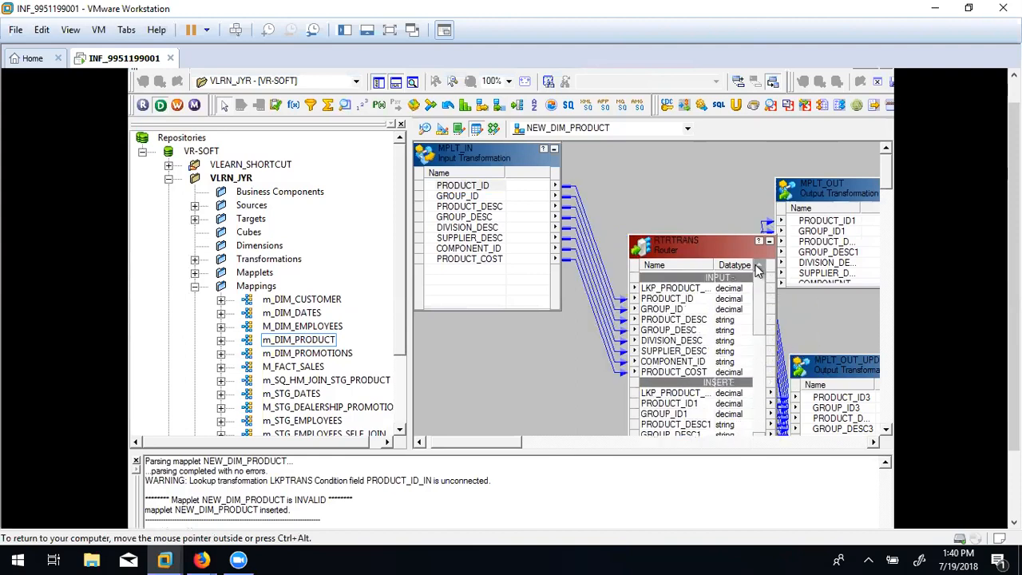
left_click_drag(674, 254, 684, 179)
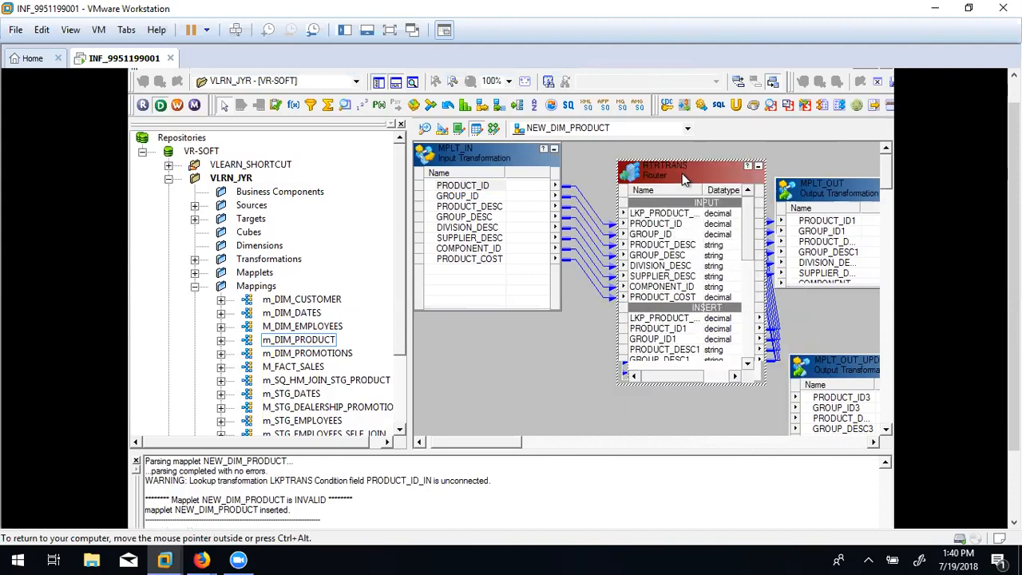
left_click(566, 355)
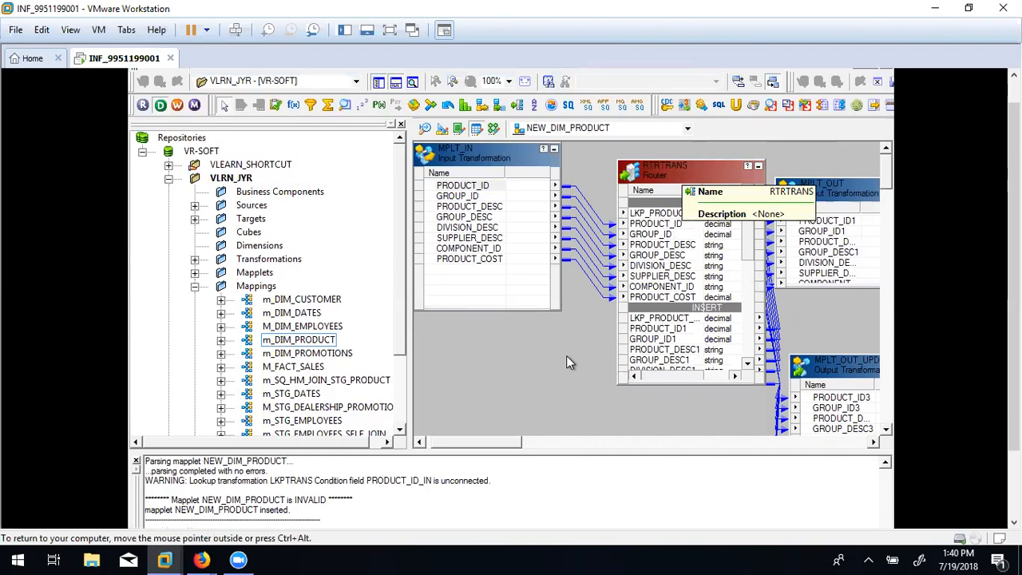
key("ctrl+s")
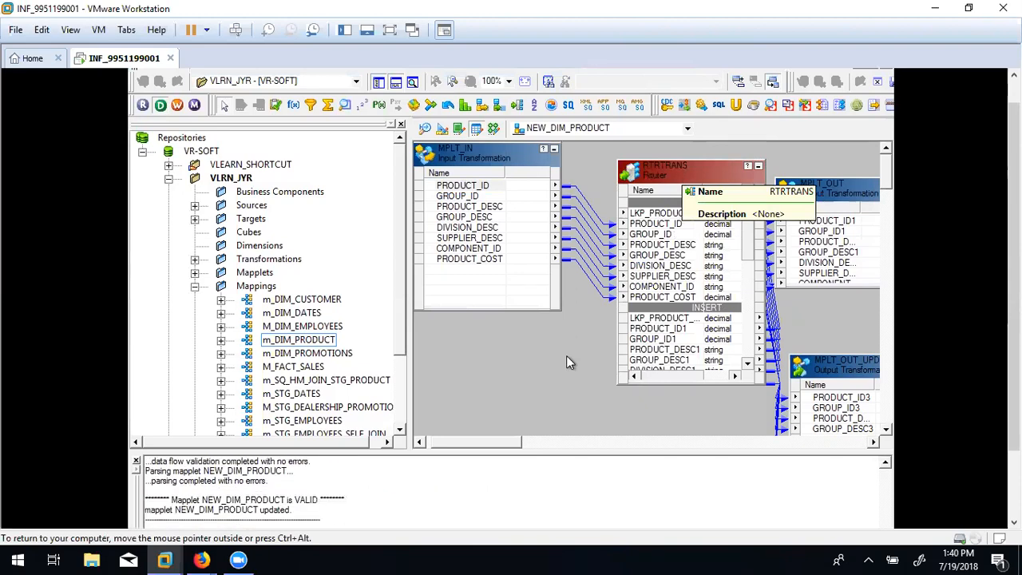
Spread LKPTRANS and RTRTRANS apart in the m_DIM_PRODUCT mapping and add the NEW_DIM_PRODUCT mapplet to it.
left_click_drag(1012, 443, 1012, 420)
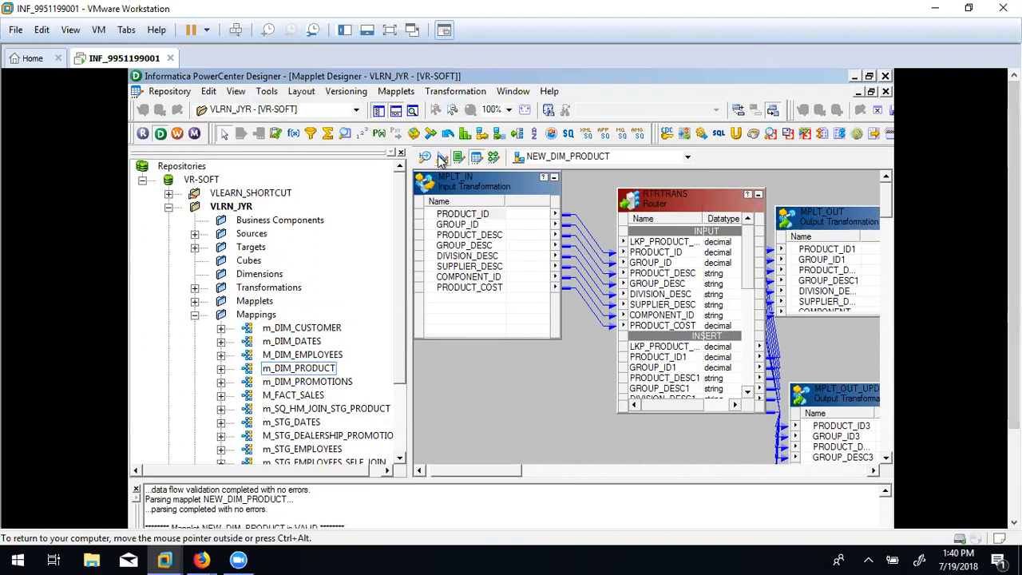
left_click(493, 156)
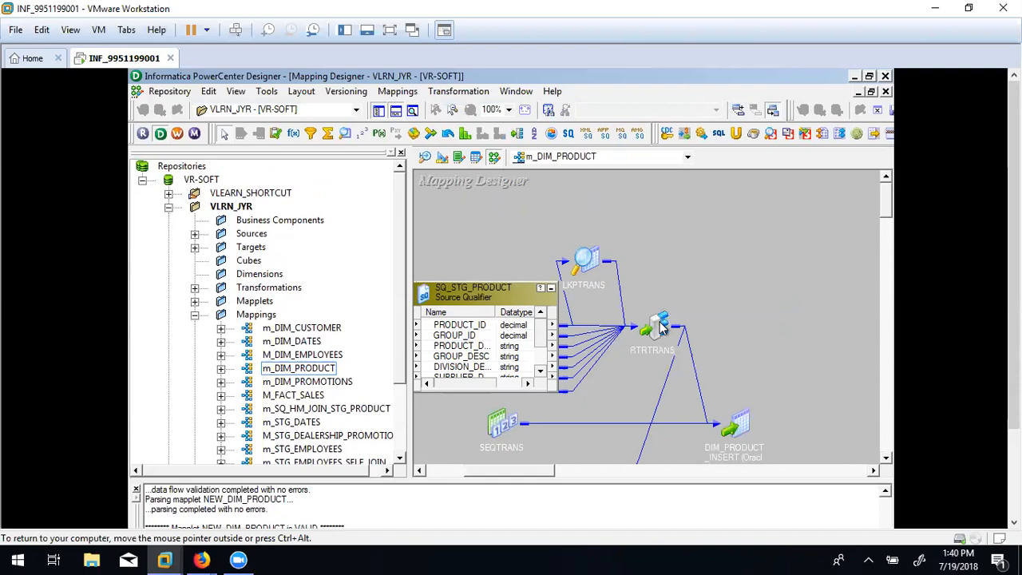
left_click_drag(659, 321, 748, 297)
left_click(585, 259)
left_click_drag(589, 254, 578, 214)
left_click(678, 237)
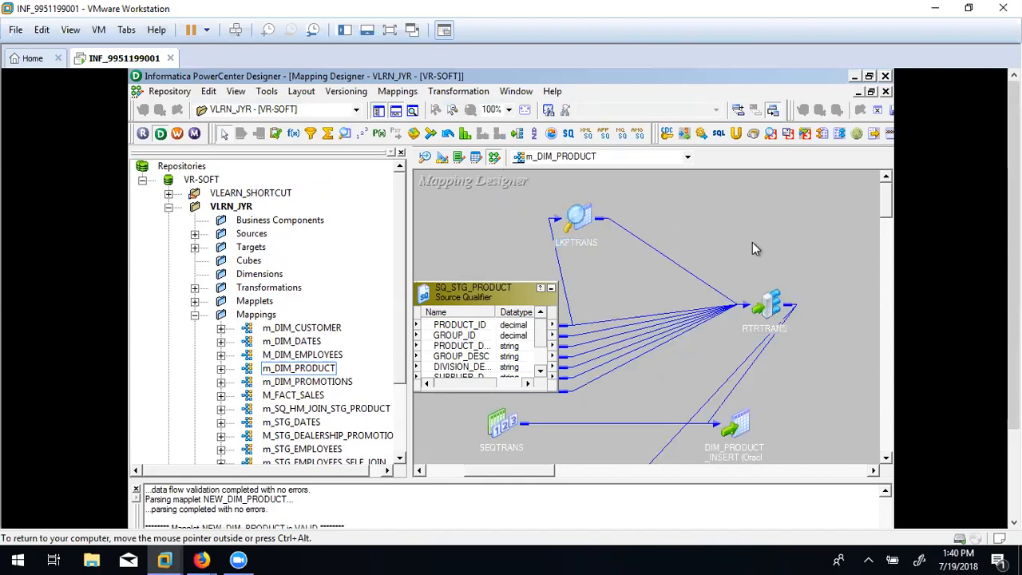
left_click(195, 302)
left_click_drag(275, 315, 768, 229)
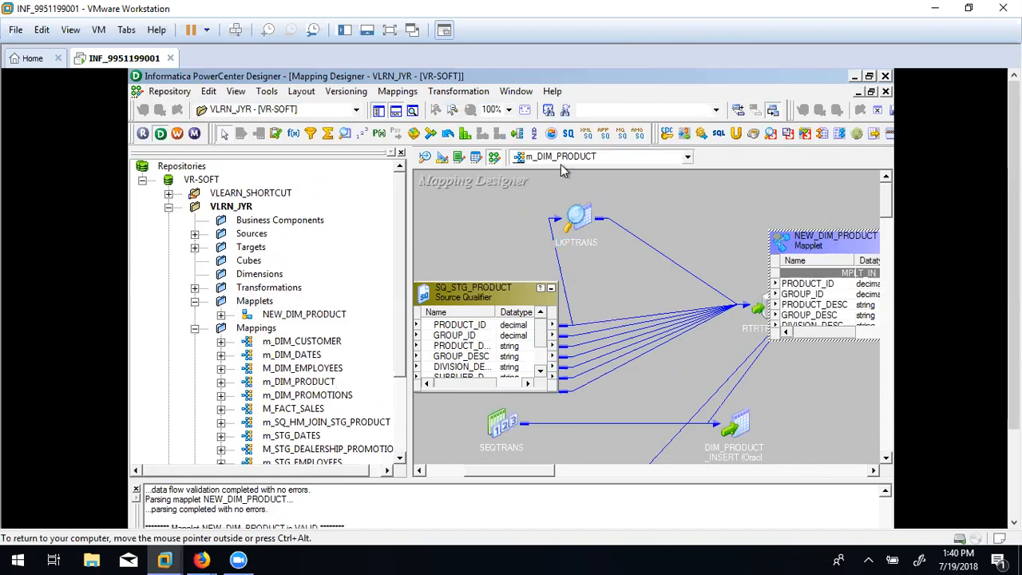
Return to the NEW_DIM_PRODUCT mapplet and move MPLT_OUT and MPLT_OUT_UPDATE farther from the router so their links are distinct.
left_click(476, 158)
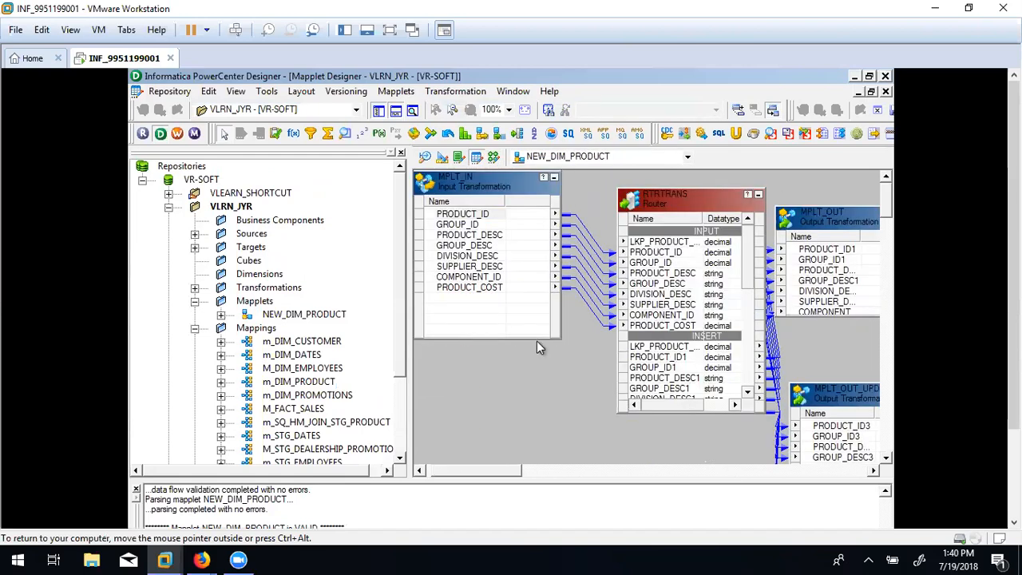
left_click_drag(513, 471, 547, 470)
left_click_drag(675, 222, 741, 213)
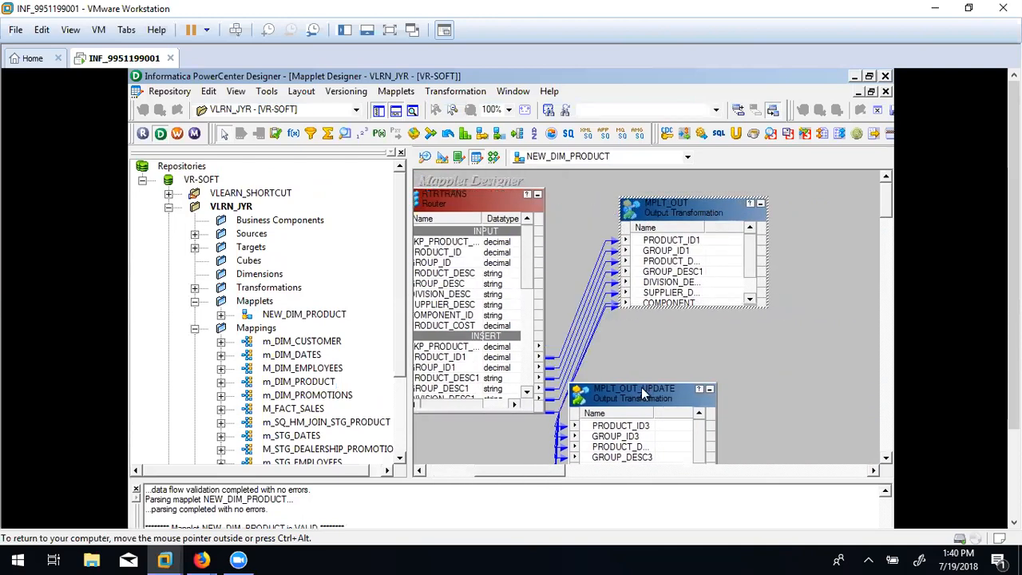
left_click_drag(654, 402, 754, 374)
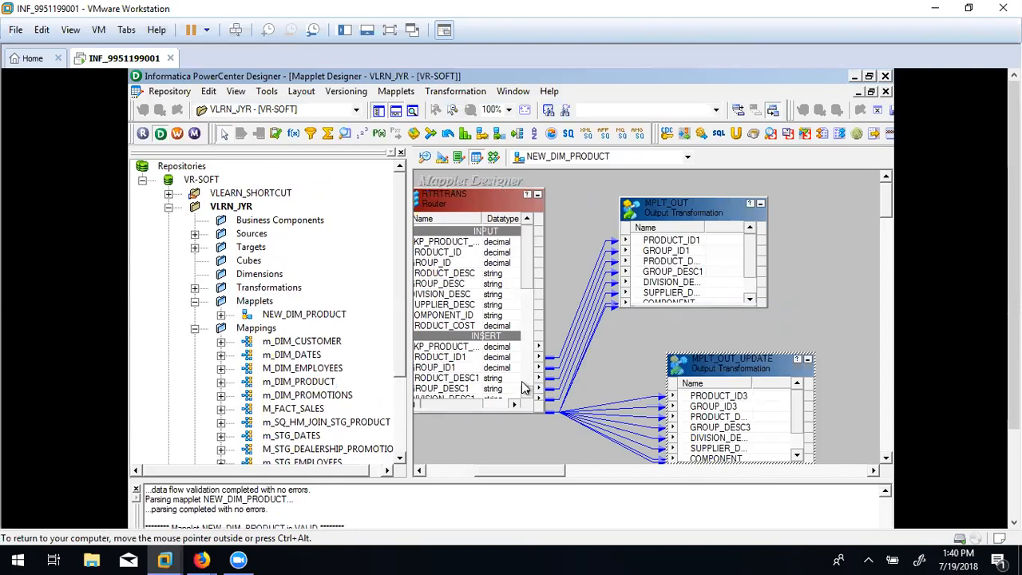
left_click_drag(536, 471, 469, 473)
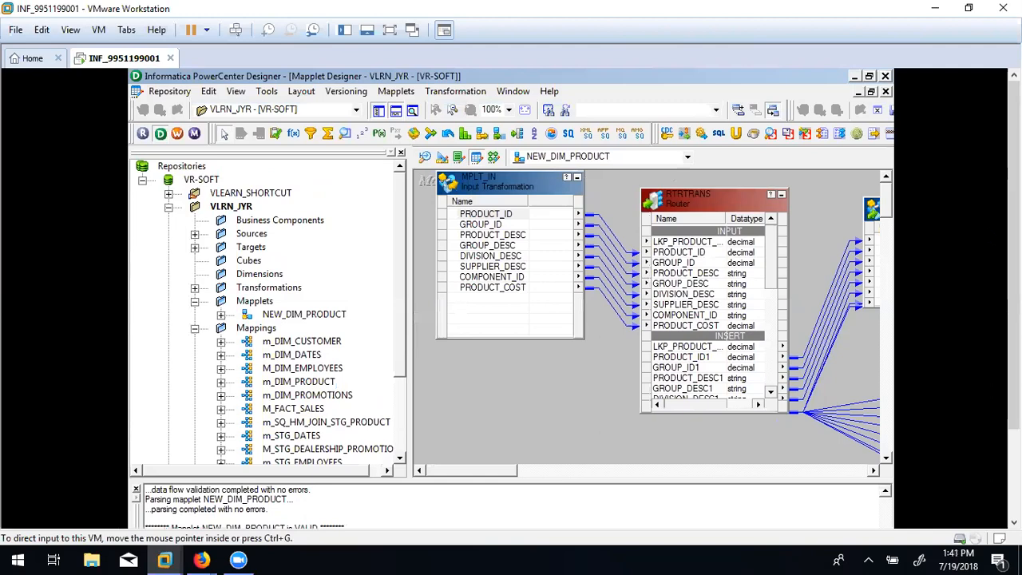
left_click(483, 214)
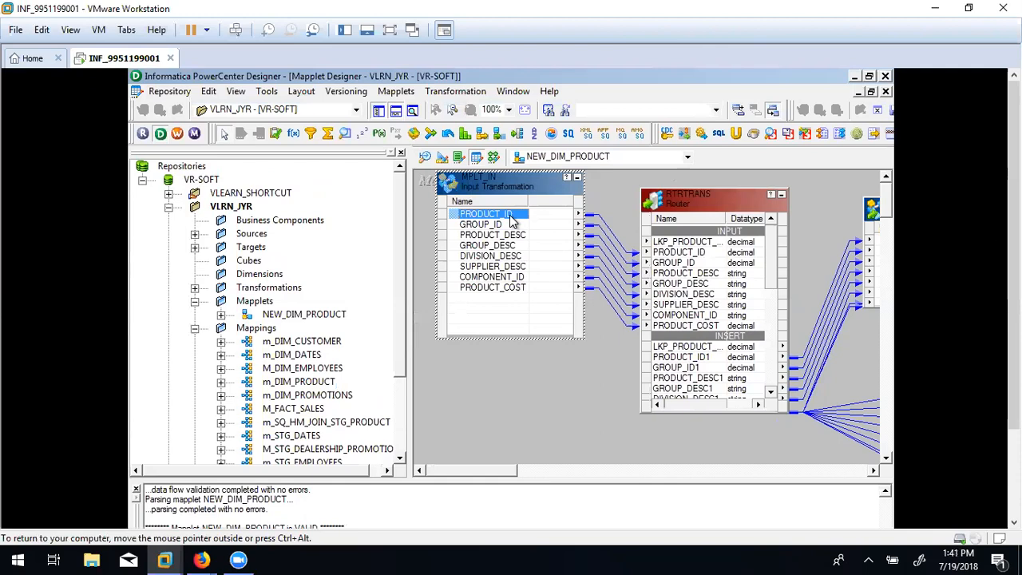
left_click(607, 195)
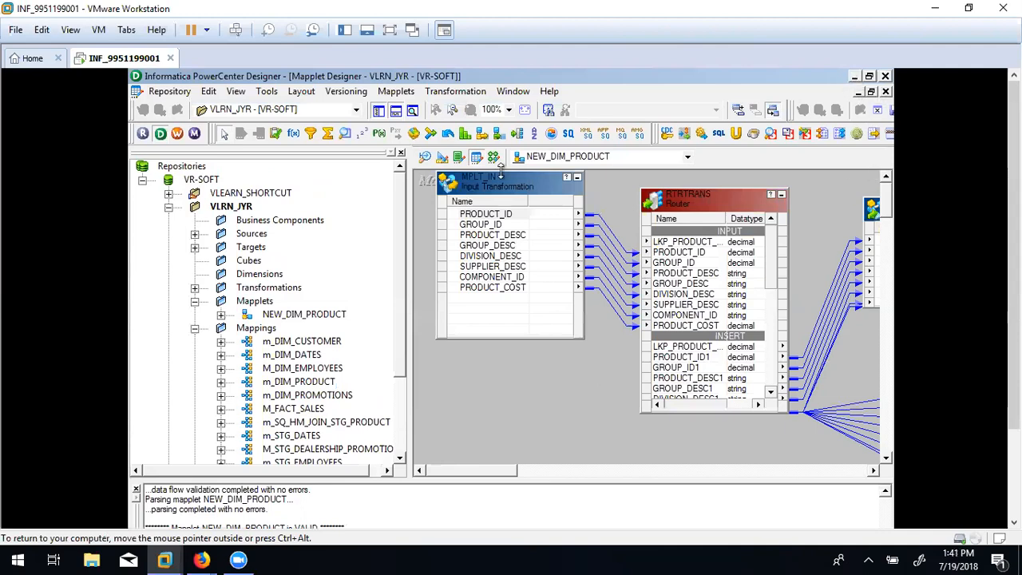
Return to the m_DIM_PRODUCT mapping and place the NEW_DIM_PRODUCT mapplet above the RTRTRANS router, moving the router clear of it.
left_click(498, 163)
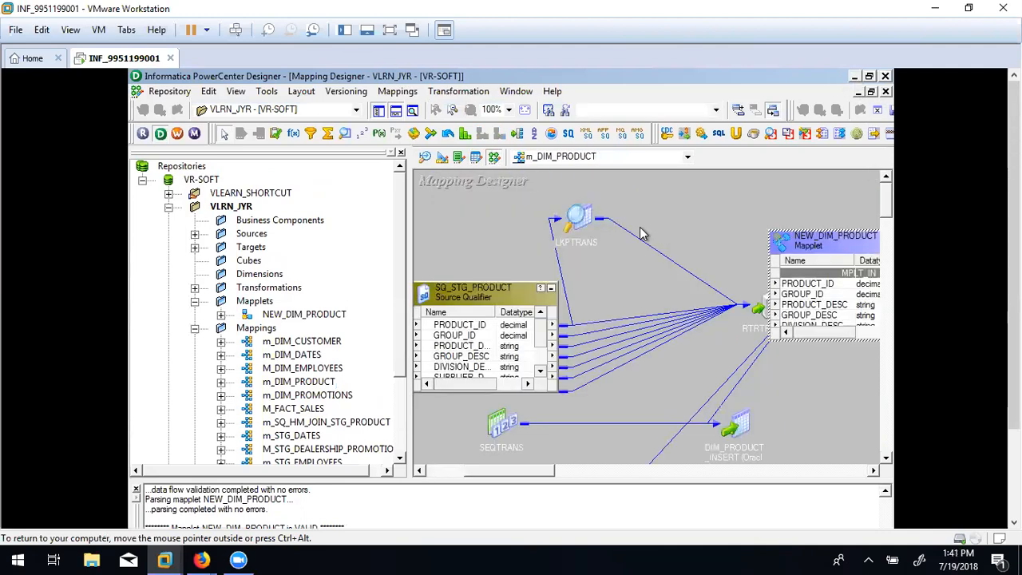
left_click_drag(812, 250, 747, 201)
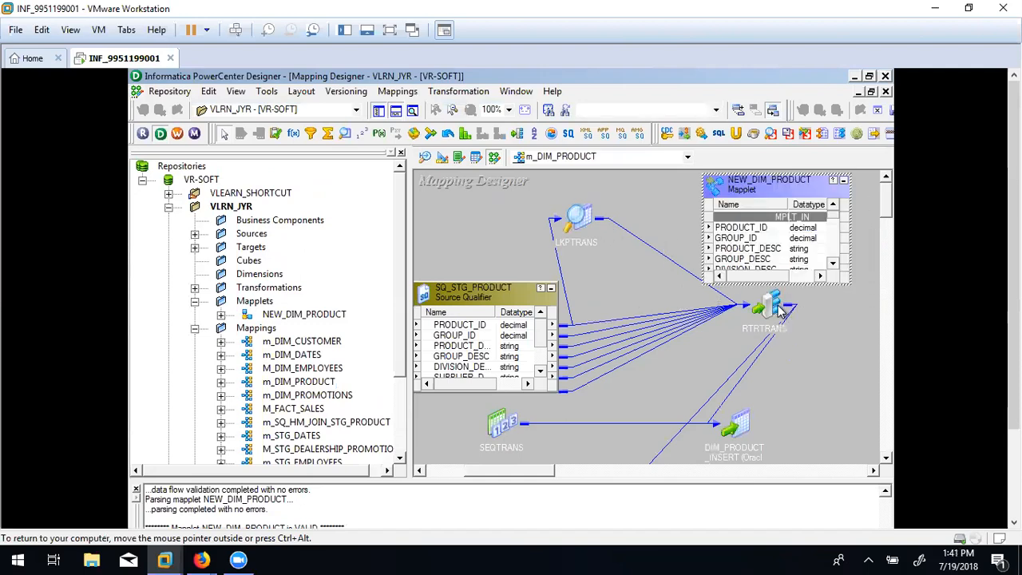
left_click_drag(778, 306, 832, 336)
Delete the direct links from the SQ_STG_PRODUCT source qualifier to the RTRTRANS router.
left_click(663, 311)
left_click_drag(659, 346, 667, 394)
key("Delete")
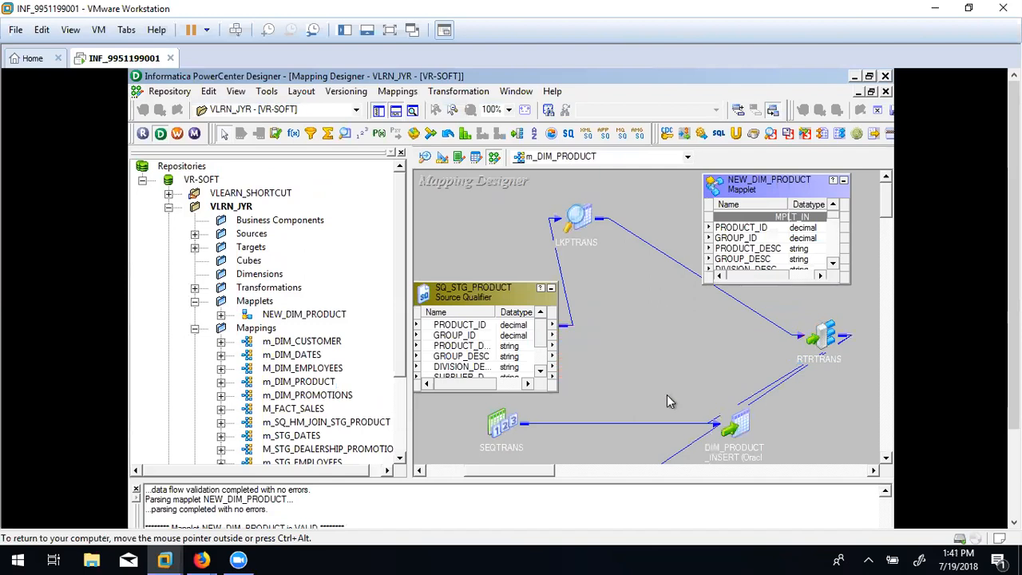
Link all SQ_STG_PRODUCT ports to the MPLT_IN ports of the NEW_DIM_PRODUCT mapplet, and move the mapplet closer to the source qualifier.
left_click(463, 335)
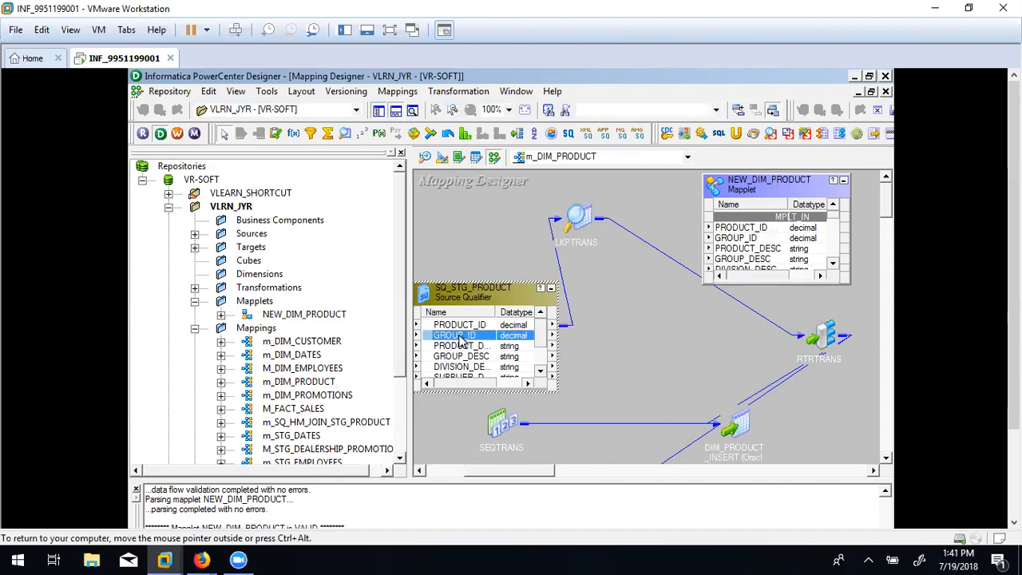
left_click(470, 326)
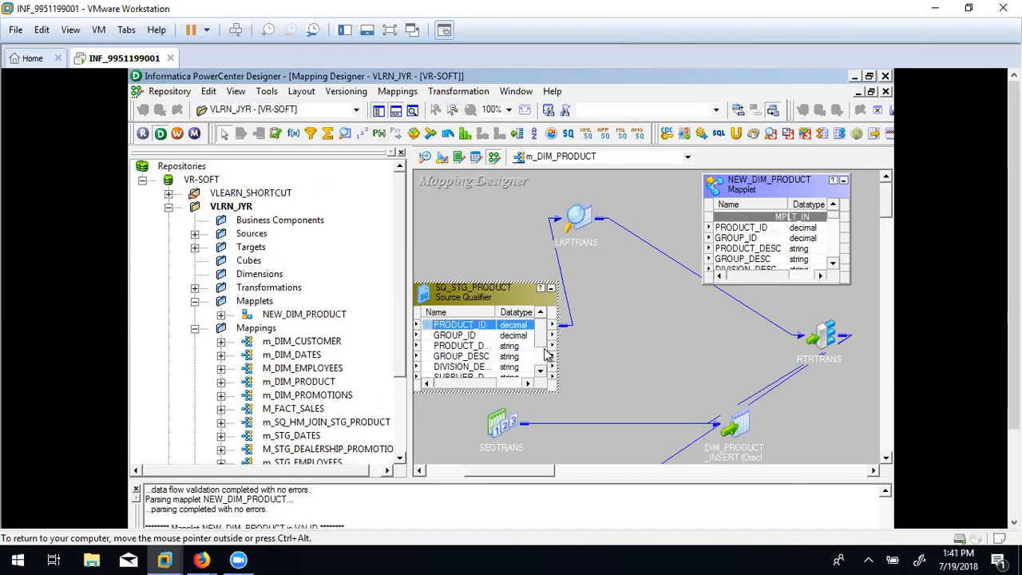
scroll(543, 360, "down", 1)
left_click(482, 369, "shift")
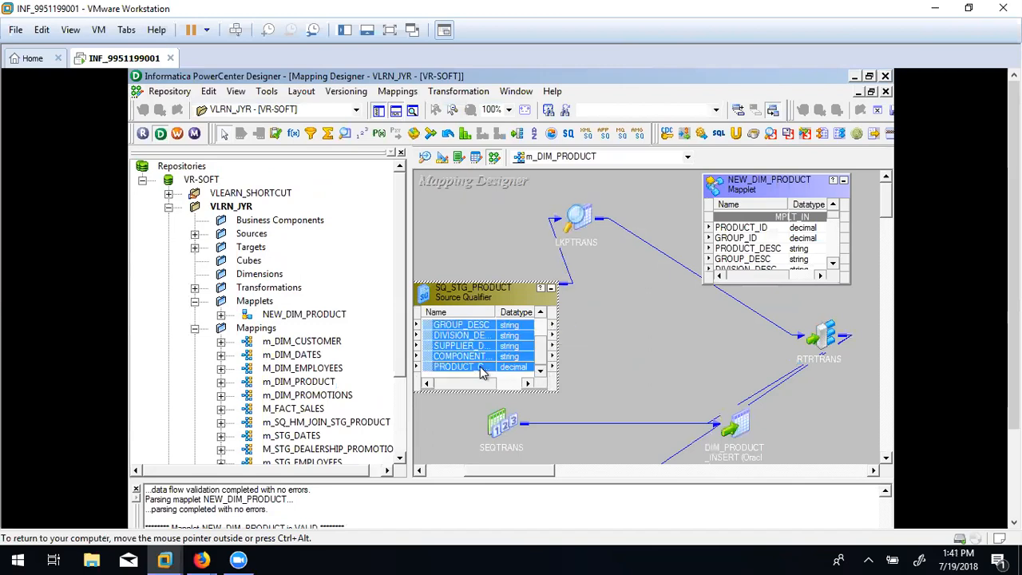
scroll(539, 359, "up", 1)
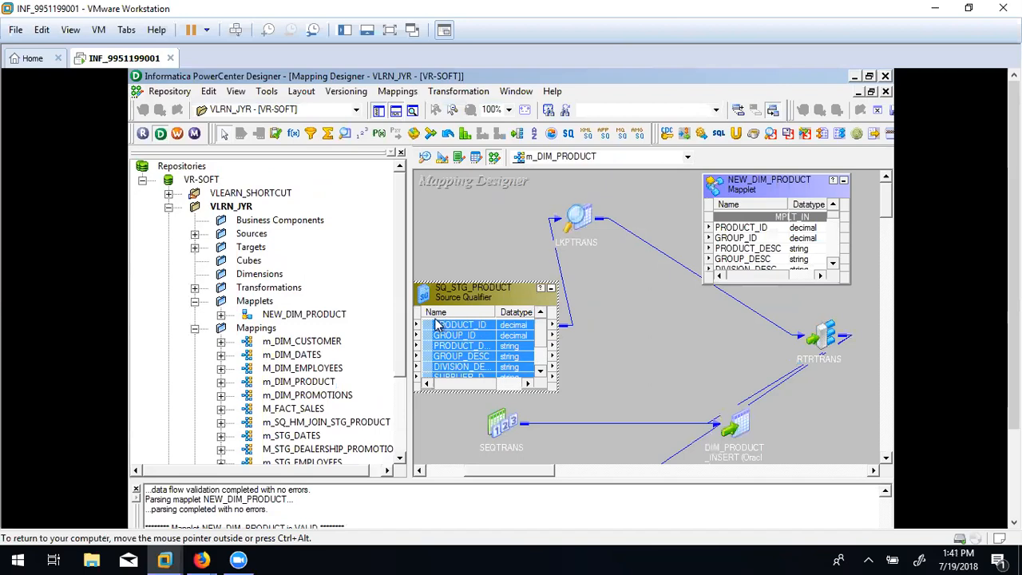
left_click_drag(429, 331, 738, 229)
left_click_drag(780, 193, 662, 197)
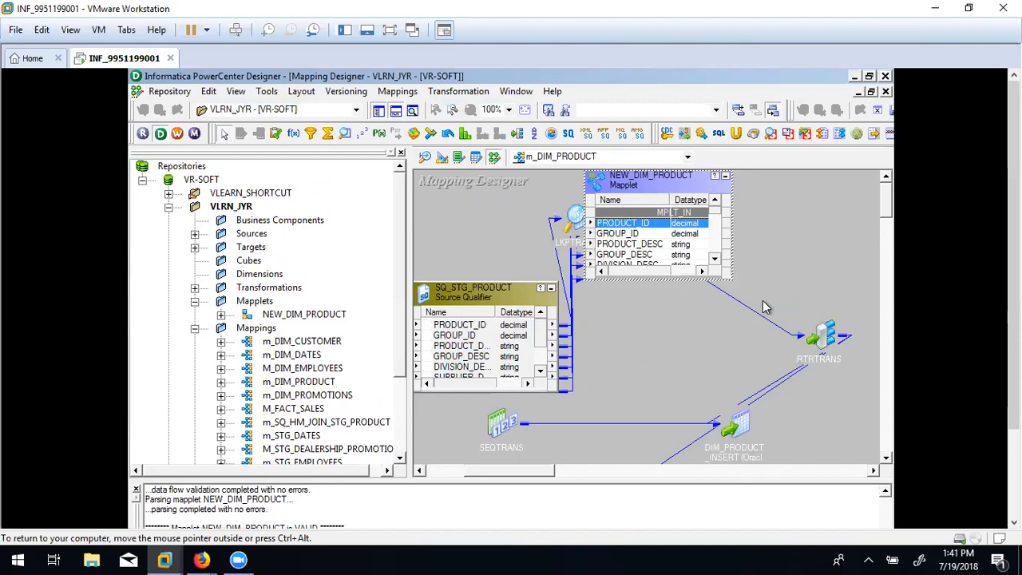
Delete the RTRTRANS router from the m_DIM_PRODUCT mapping.
left_click(820, 335)
left_click_drag(822, 336, 740, 339)
key("Delete")
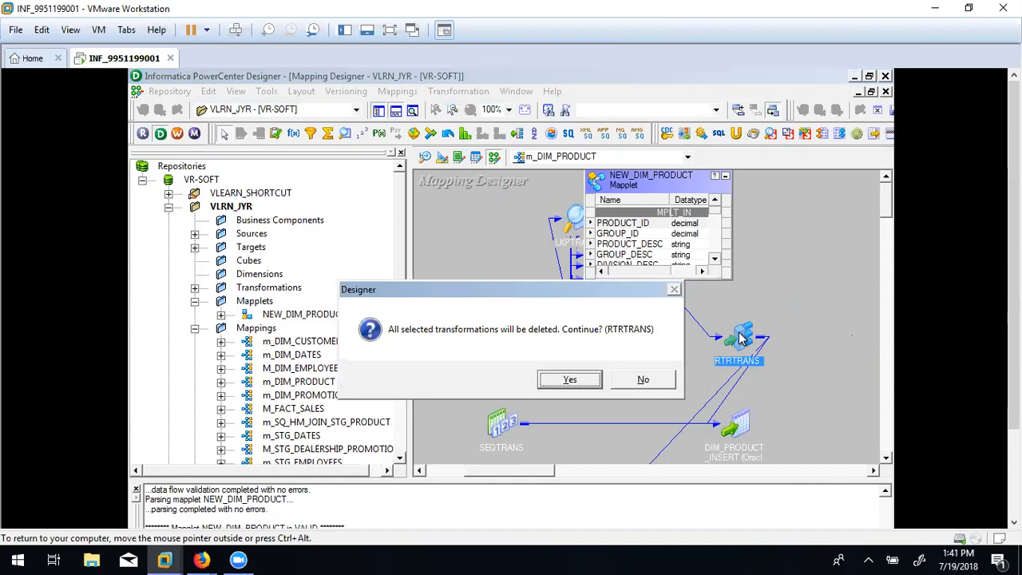
left_click(592, 381)
Move the DIM_PRODUCT_INSERT target near the mapplet's outputs and expand it to show its ports.
left_click_drag(744, 420, 803, 337)
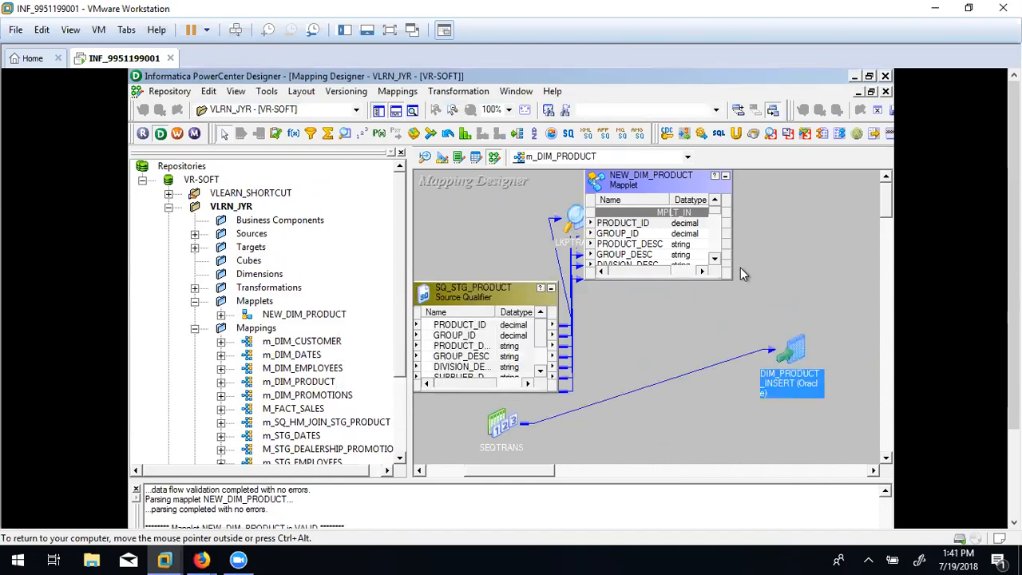
scroll(714, 262, "down", 4)
scroll(714, 262, "down", 6)
scroll(714, 263, "down", 1)
scroll(716, 205, "up", 3)
scroll(716, 204, "up", 4)
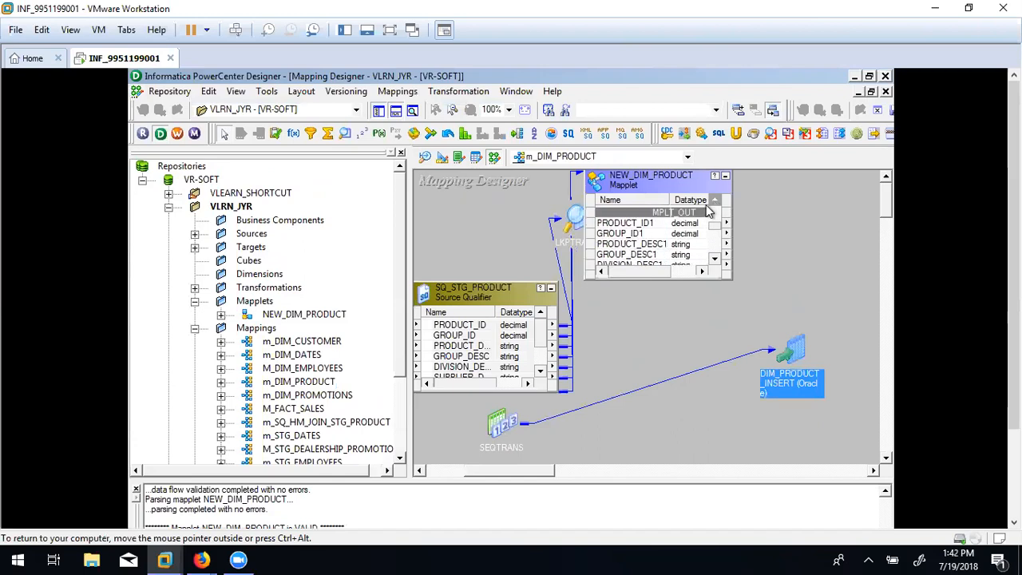
double_click(806, 348)
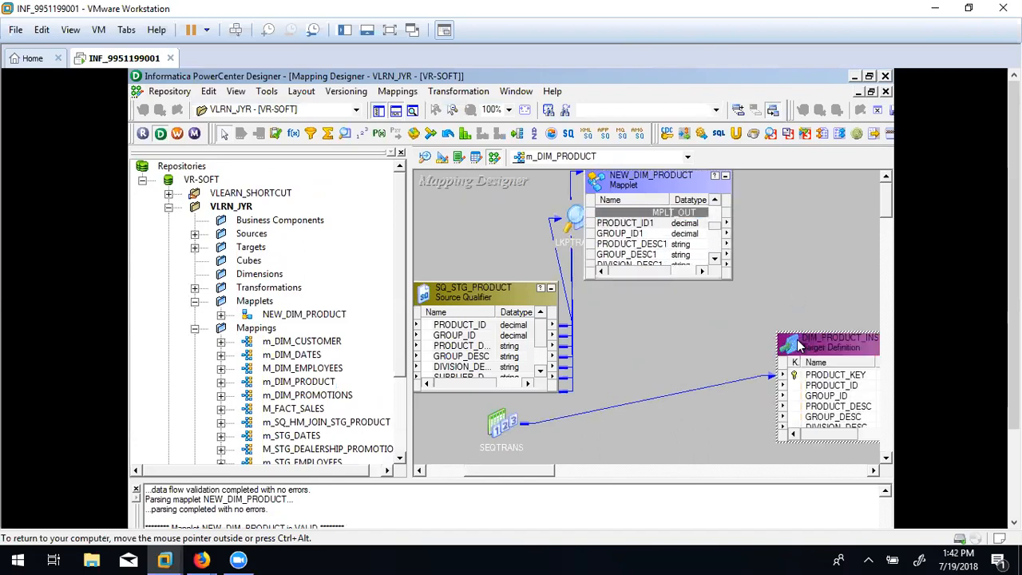
left_click_drag(826, 345, 817, 284)
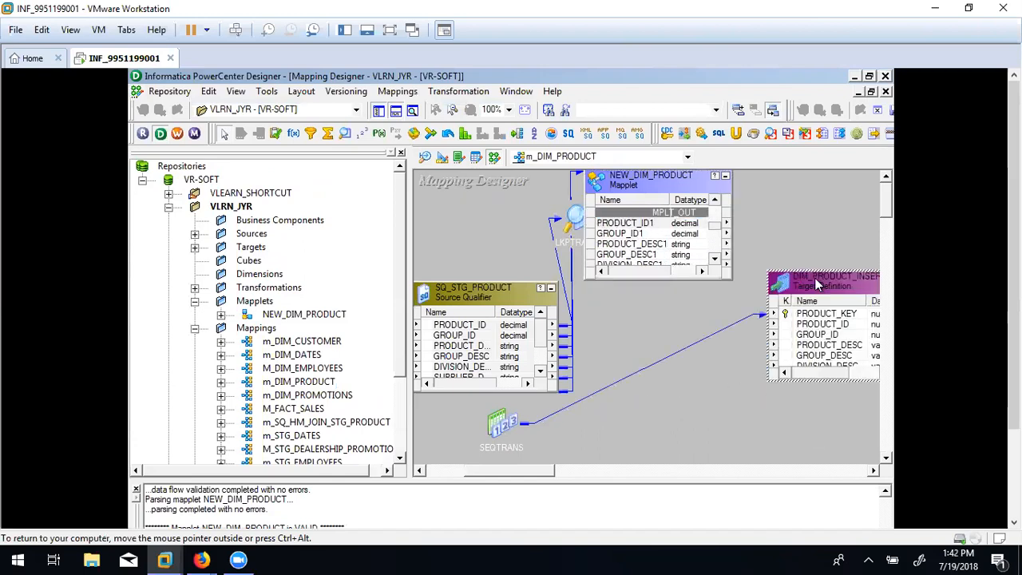
Link the mapplet's MPLT_OUT ports PRODUCT_ID1 through PRODUCT_COST1 to the DIM_PRODUCT_INSERT target, starting at PRODUCT_ID.
left_click(714, 258)
left_click(714, 257)
left_click(714, 260)
left_click(715, 260)
left_click(714, 260)
left_click(715, 260)
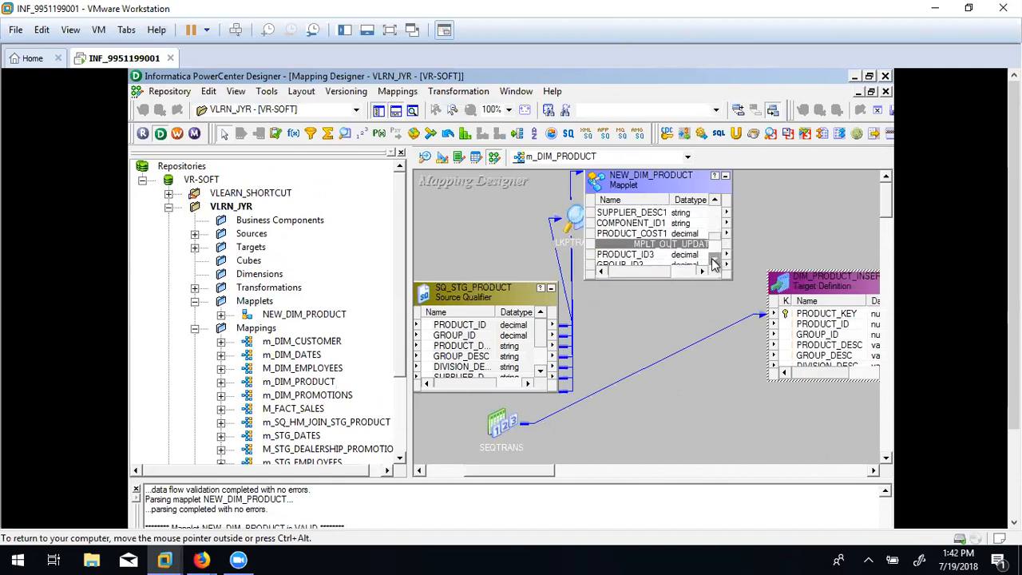
left_click(636, 236, "shift")
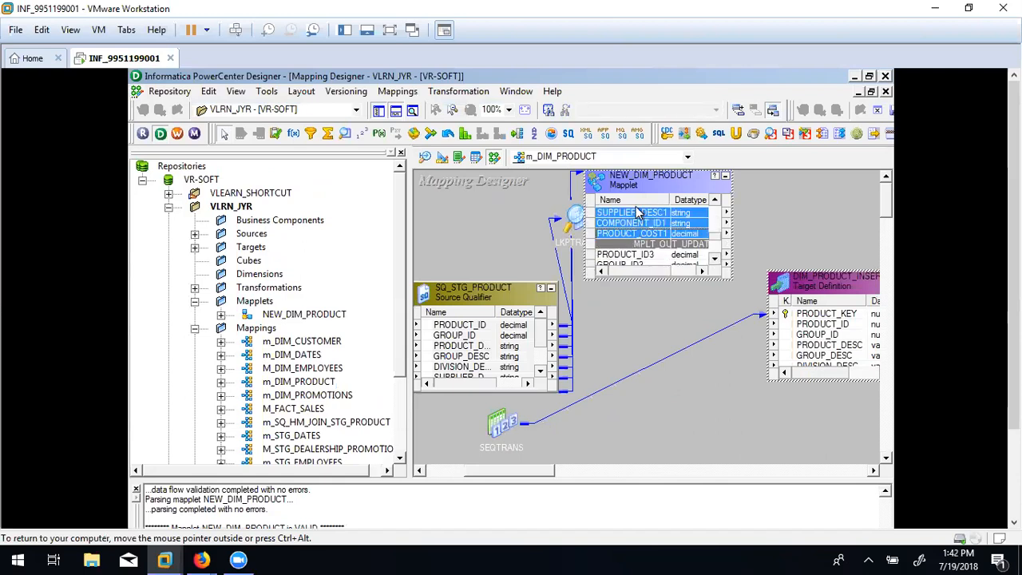
left_click(636, 207)
left_click(662, 232)
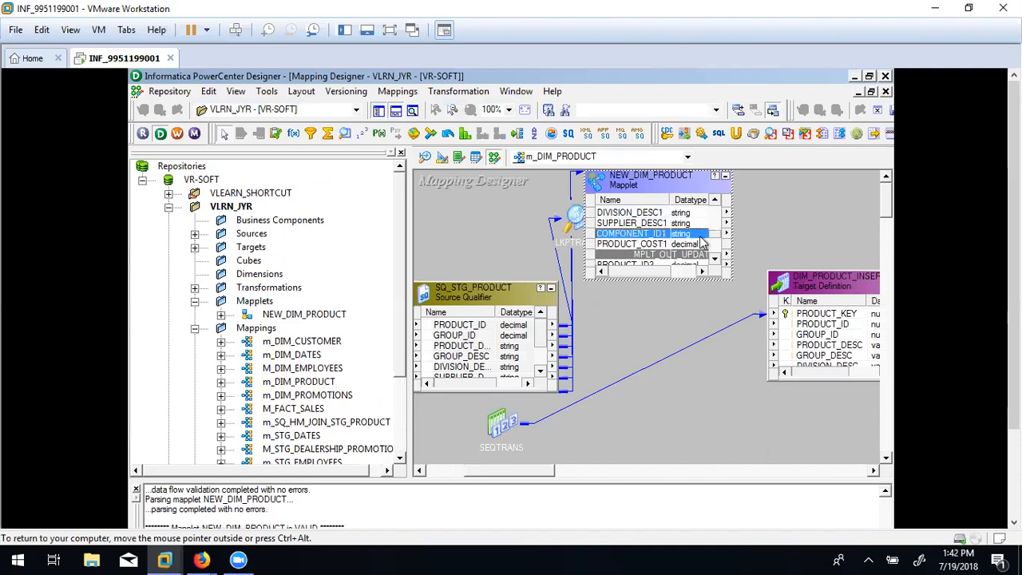
left_click(660, 246)
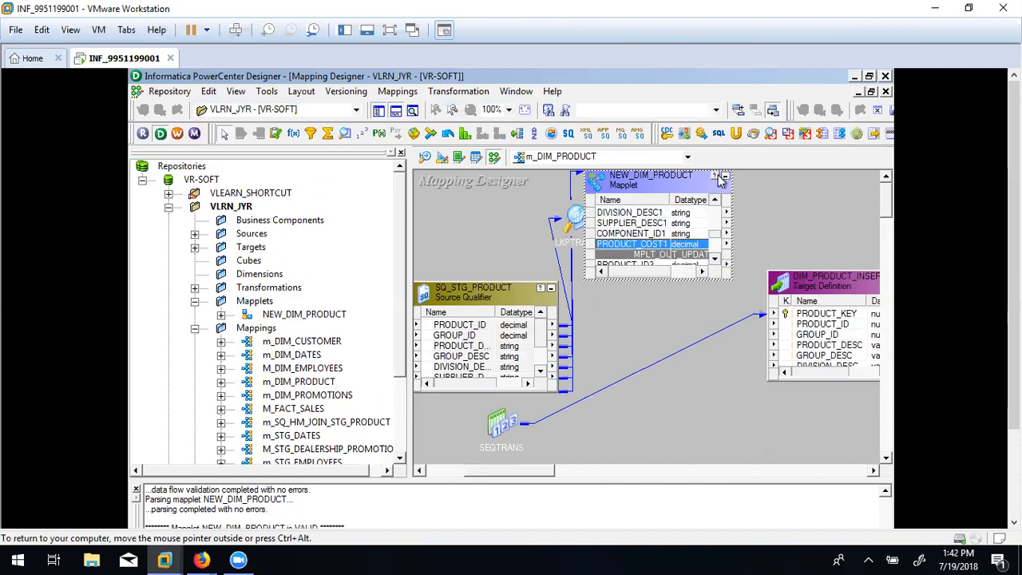
left_click(714, 200)
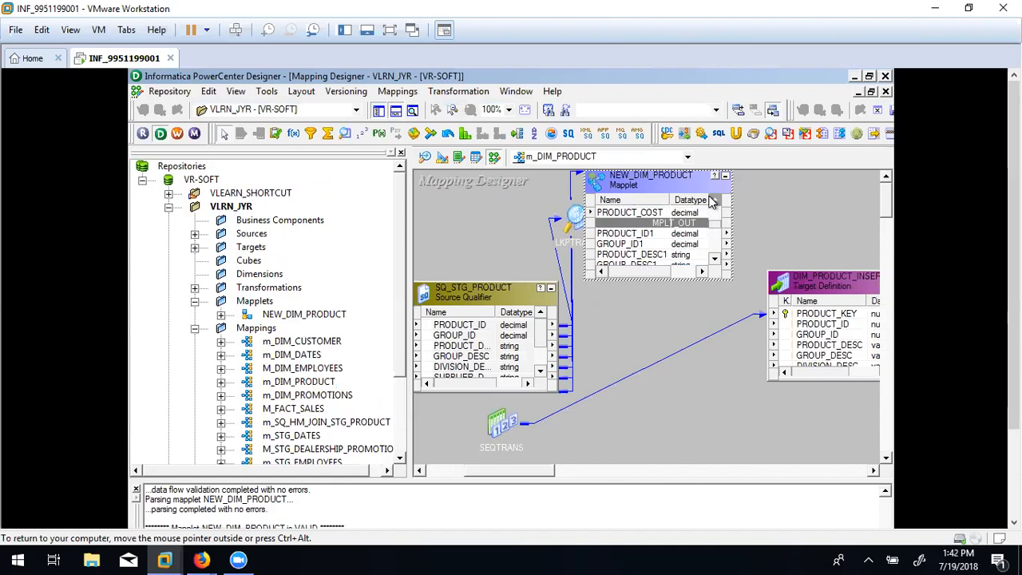
left_click(631, 234, "shift")
left_click_drag(623, 236, 830, 327)
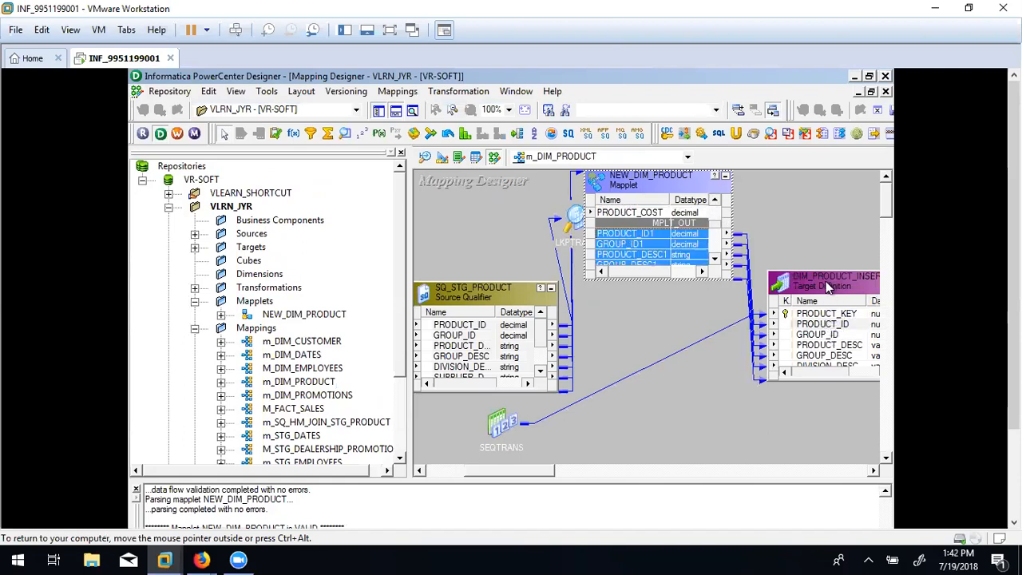
Collapse the DIM_PRODUCT_INSERT target to an icon and place it level with the mapplet's output ports.
left_click_drag(830, 285, 765, 296)
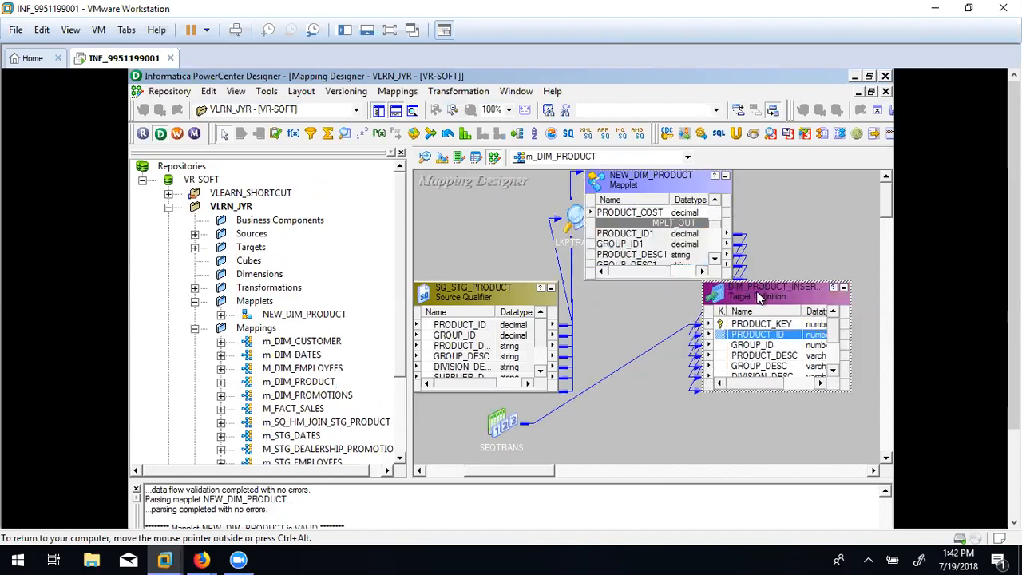
left_click(841, 289)
left_click_drag(719, 305, 832, 238)
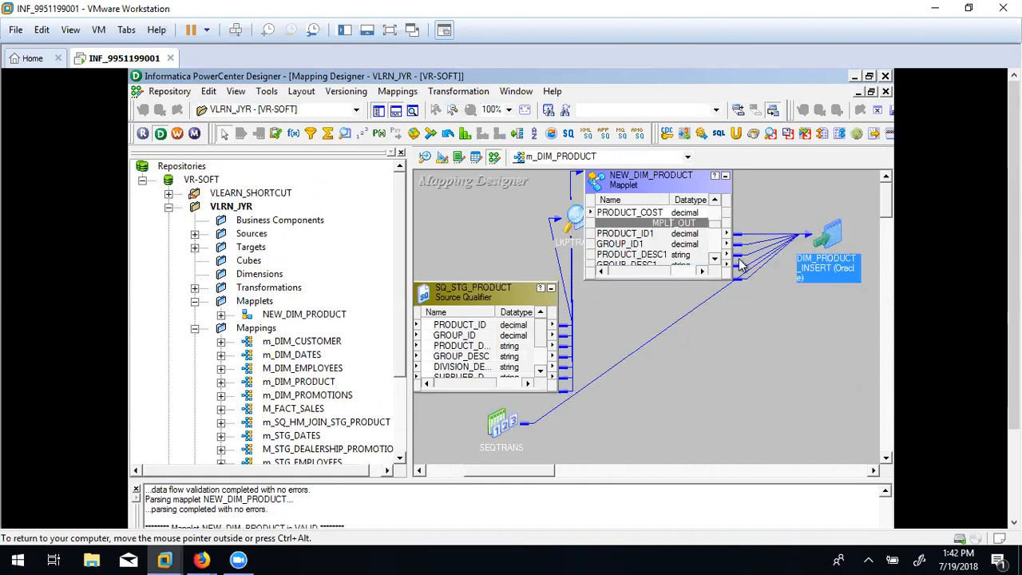
Move the UPDTRANS update strategy up so that it sits below the DIM_PRODUCT_INSERT target.
mouse_move(888, 200)
left_mouse_down()
mouse_move(890, 234)
mouse_move(891, 214)
left_mouse_up()
left_click_drag(656, 392, 769, 252)
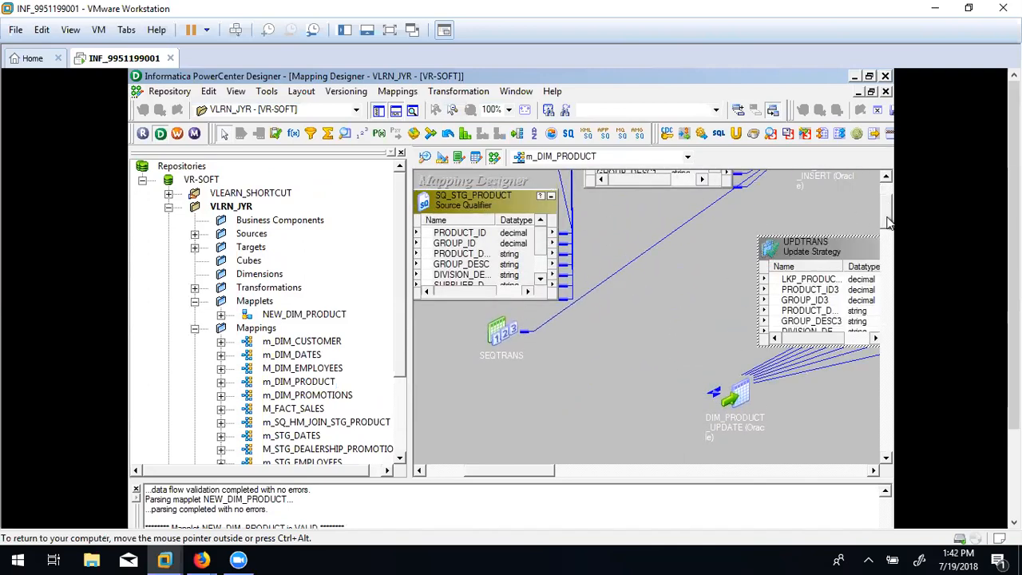
left_click_drag(889, 223, 890, 206)
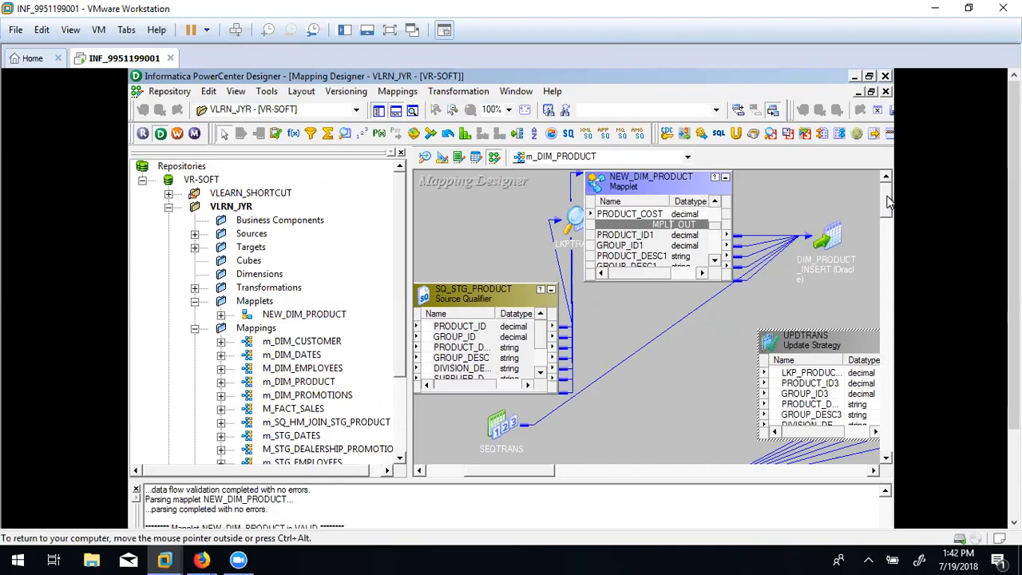
Link the mapplet's MPLT_OUT_UPDATE ports PRODUCT_ID3 through PRODUCT_COST3 to the UPDTRANS update strategy, starting at its PRODUCT_ID3 port.
left_click(627, 234)
left_click(713, 263)
left_click(713, 264)
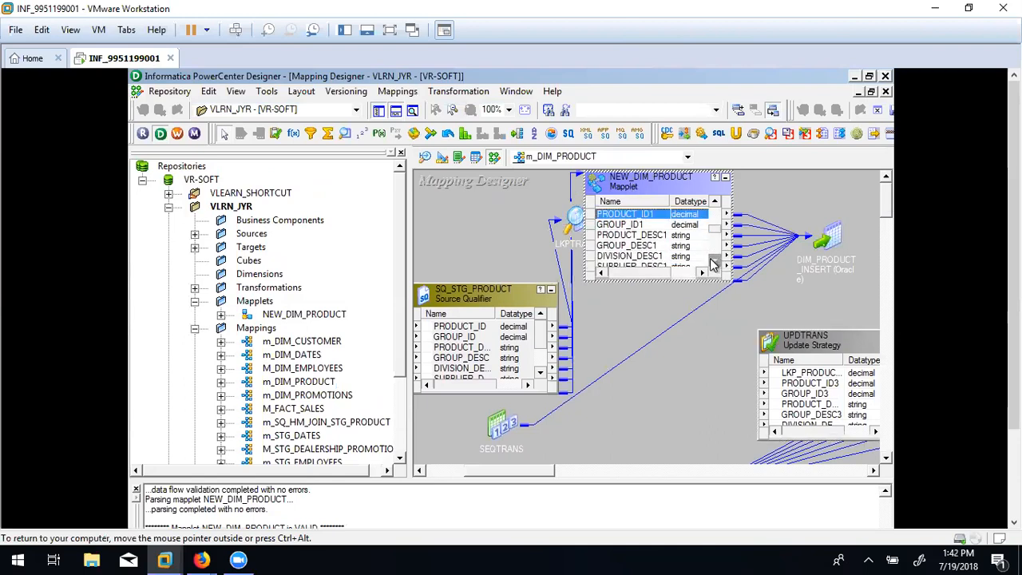
left_click(712, 264)
left_click(713, 263)
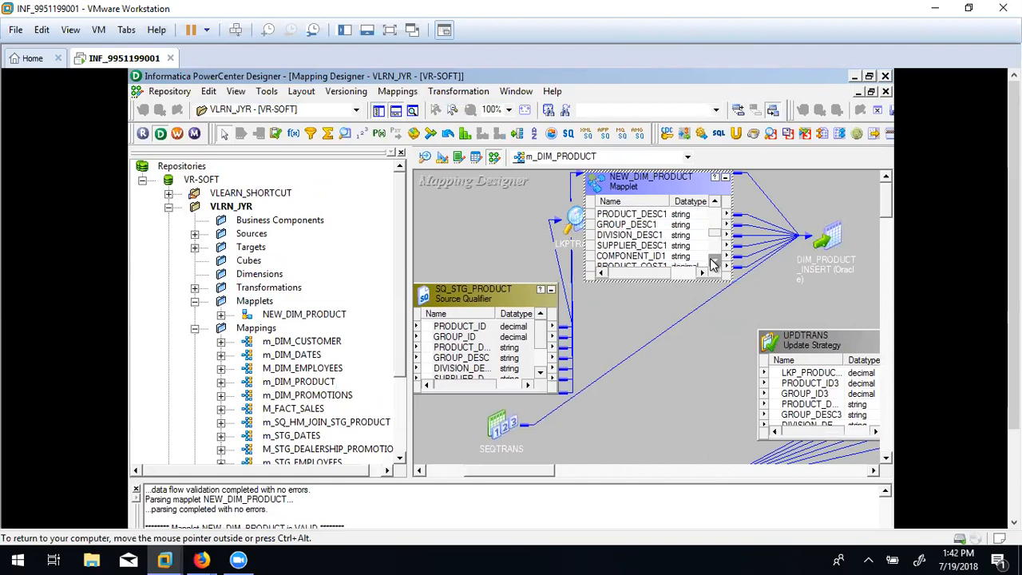
left_click(713, 263)
left_click(712, 263)
left_click(710, 262)
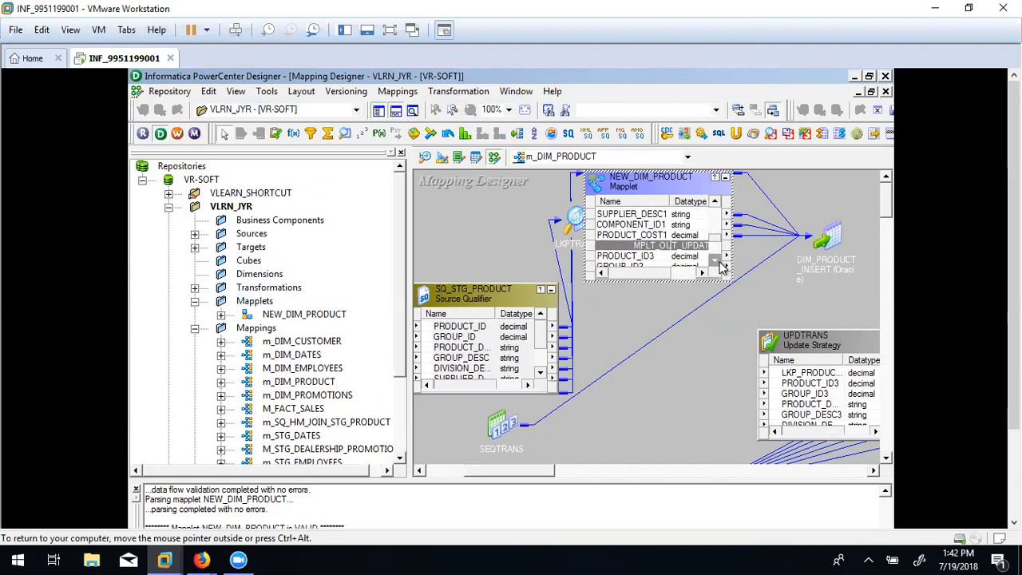
left_click(710, 262)
left_click(711, 262)
left_click(647, 236)
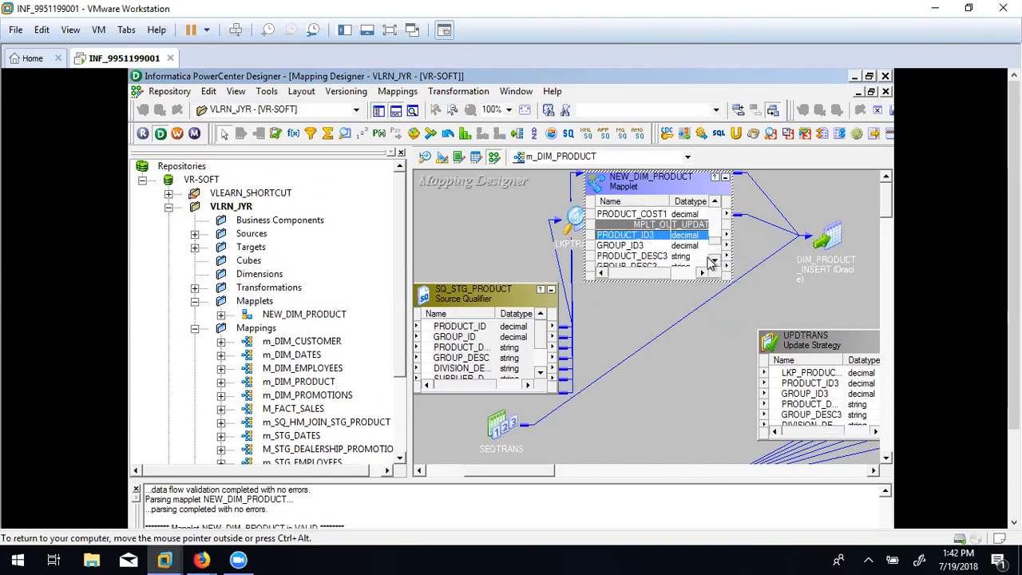
left_click(714, 260)
left_click(714, 261)
left_click(715, 261)
left_click(714, 260)
left_click(714, 260)
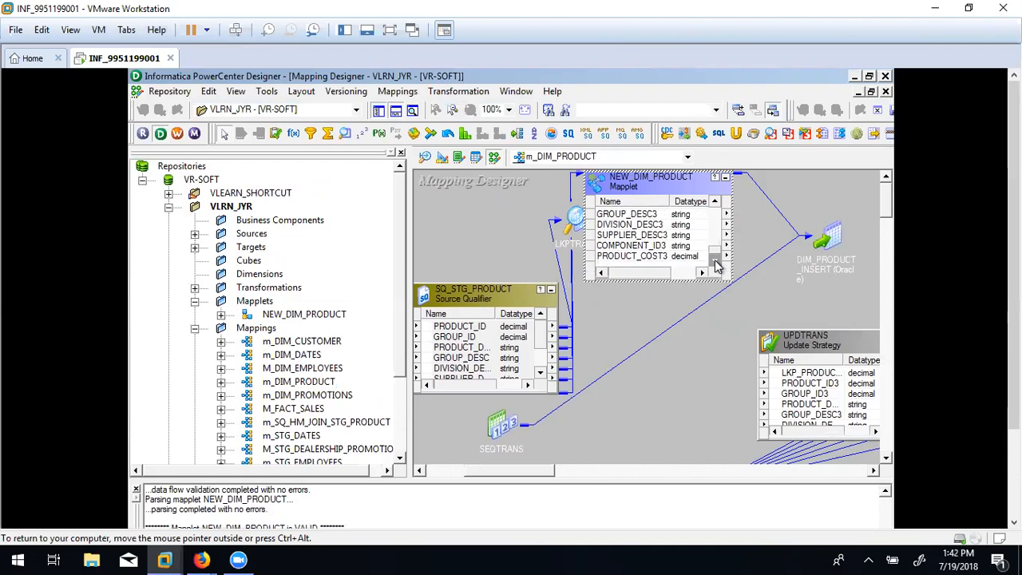
left_click(647, 257, "shift")
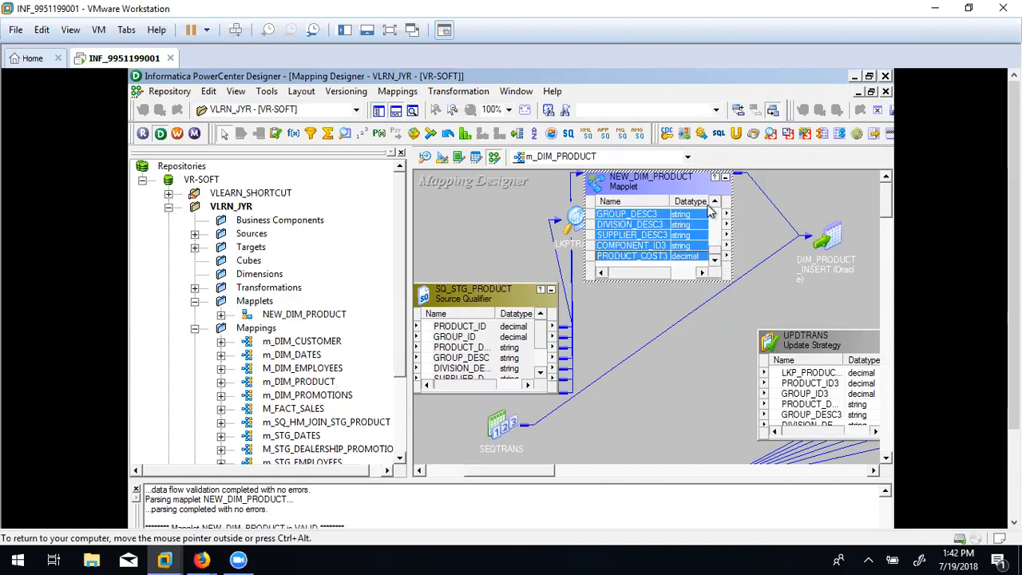
left_click(714, 201)
left_click(713, 202)
left_click(713, 201)
left_click(713, 201)
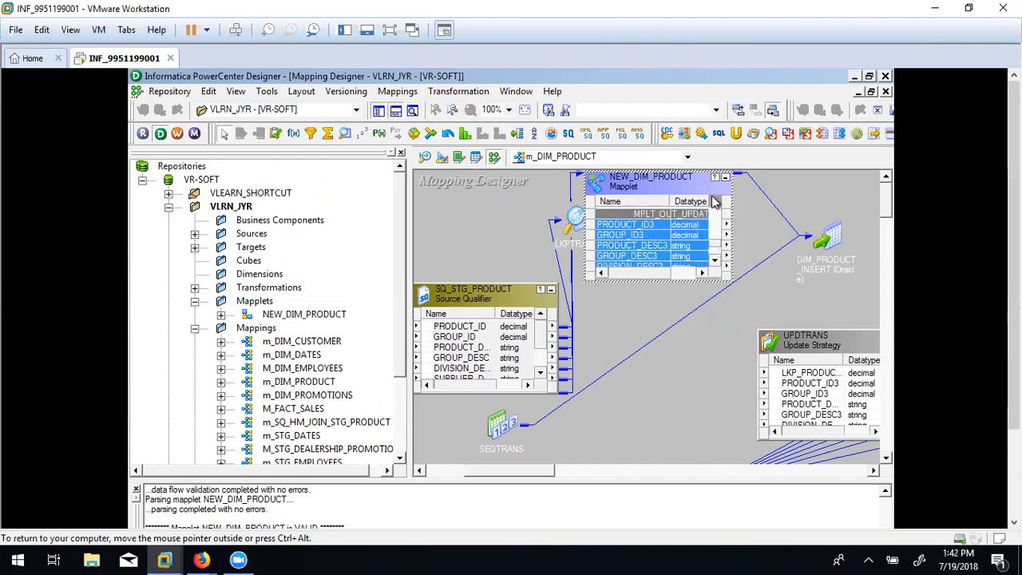
left_click(713, 202)
left_click_drag(626, 237, 803, 391)
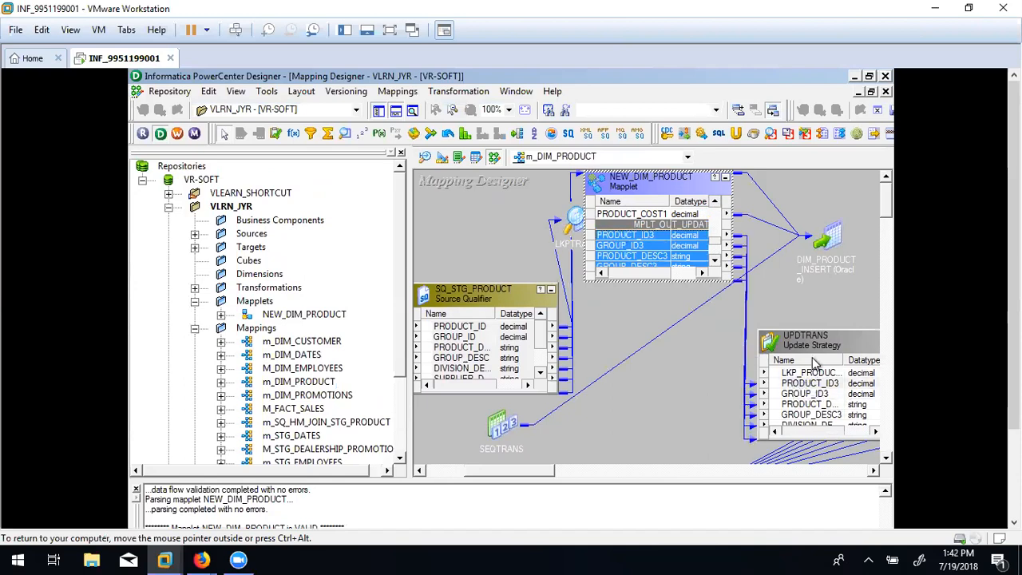
Shift UPDTRANS closer to the mapplet and place the LKPTRANS lookup between SQ_STG_PRODUCT and UPDTRANS.
left_click_drag(812, 341, 769, 337)
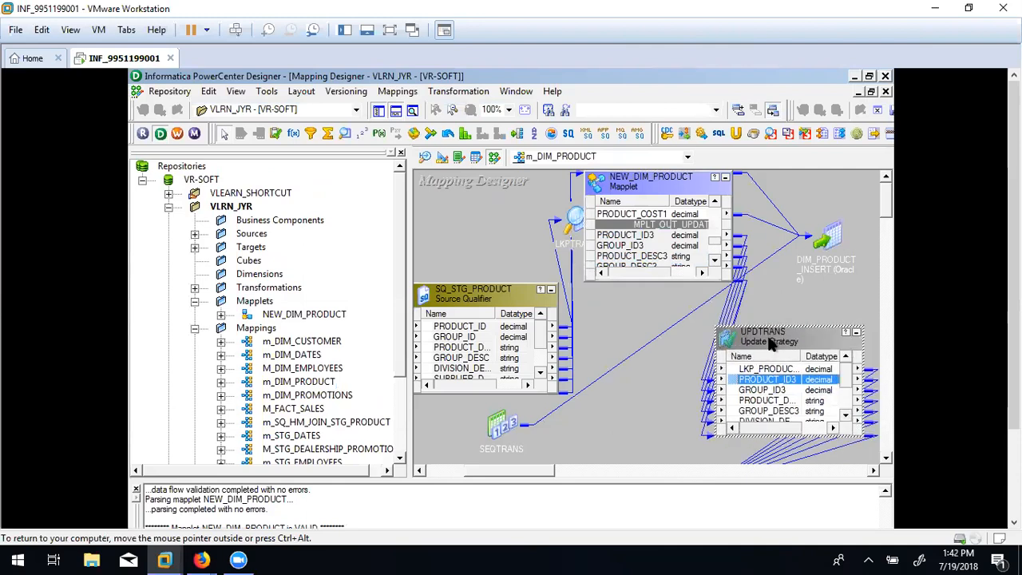
left_click(799, 308)
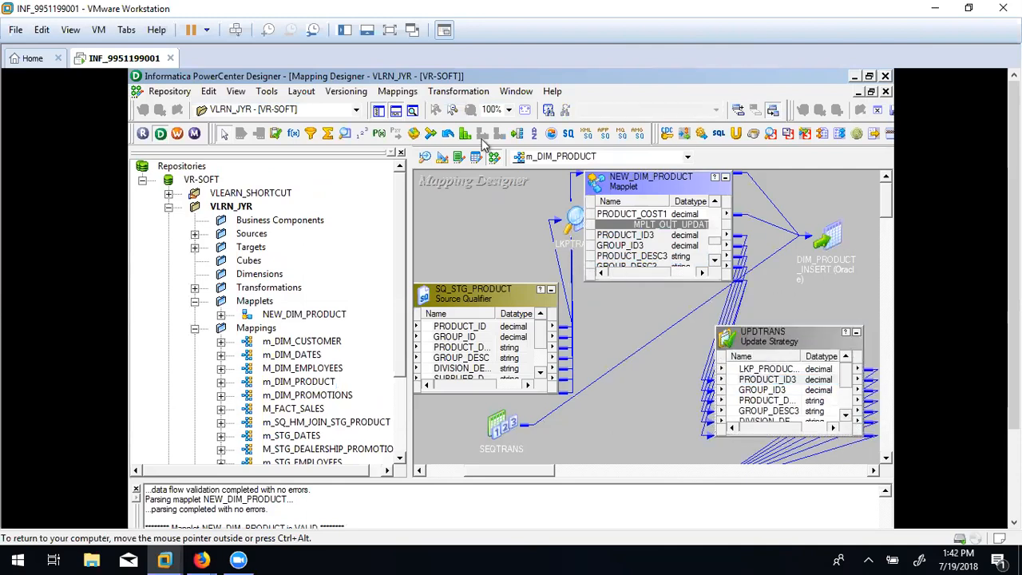
left_click_drag(576, 230, 636, 324)
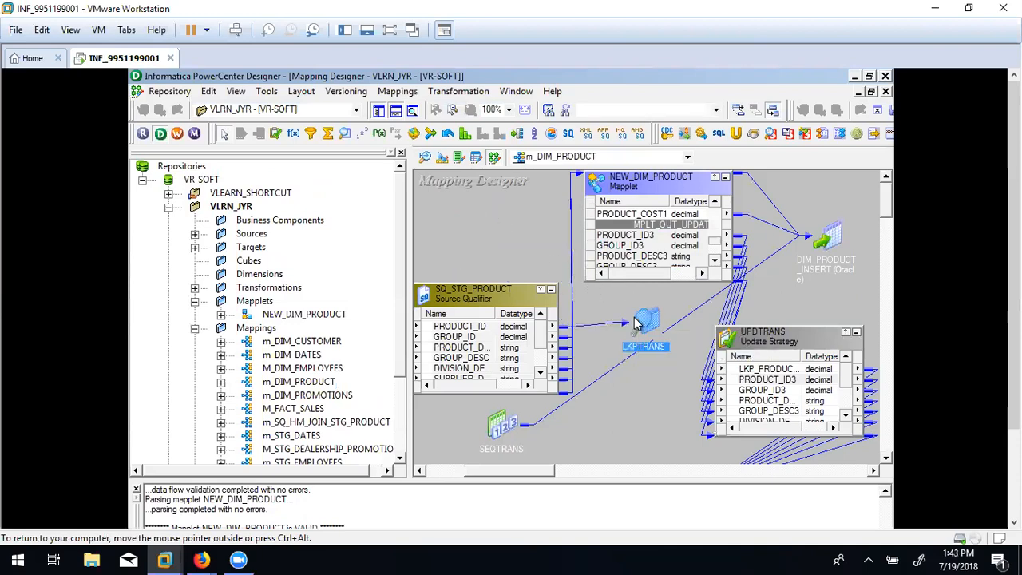
Return to the NEW_DIM_PRODUCT mapplet in the Mapplet Designer.
left_click(475, 157)
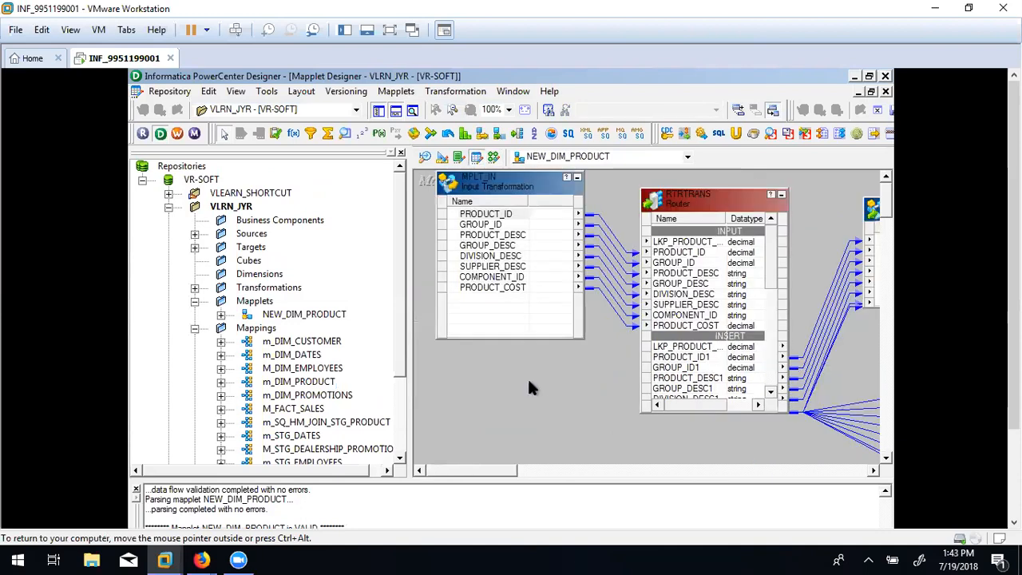
left_click(395, 91)
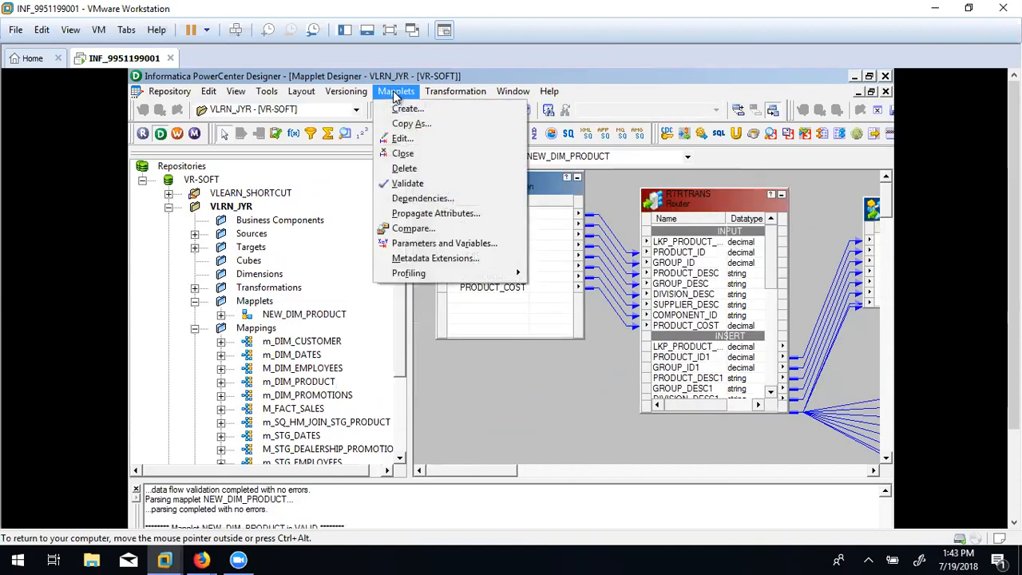
left_click(455, 91)
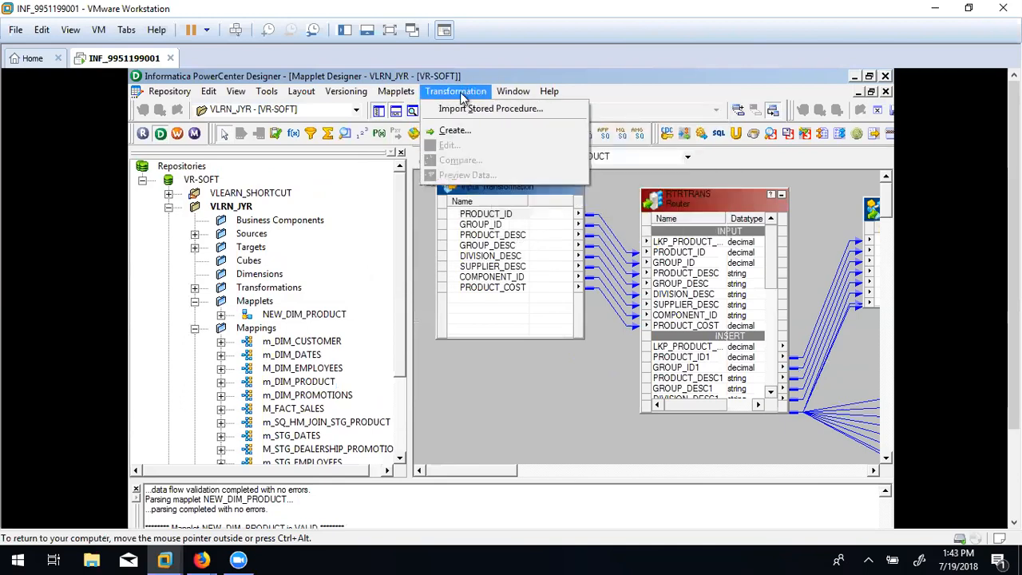
left_click(456, 130)
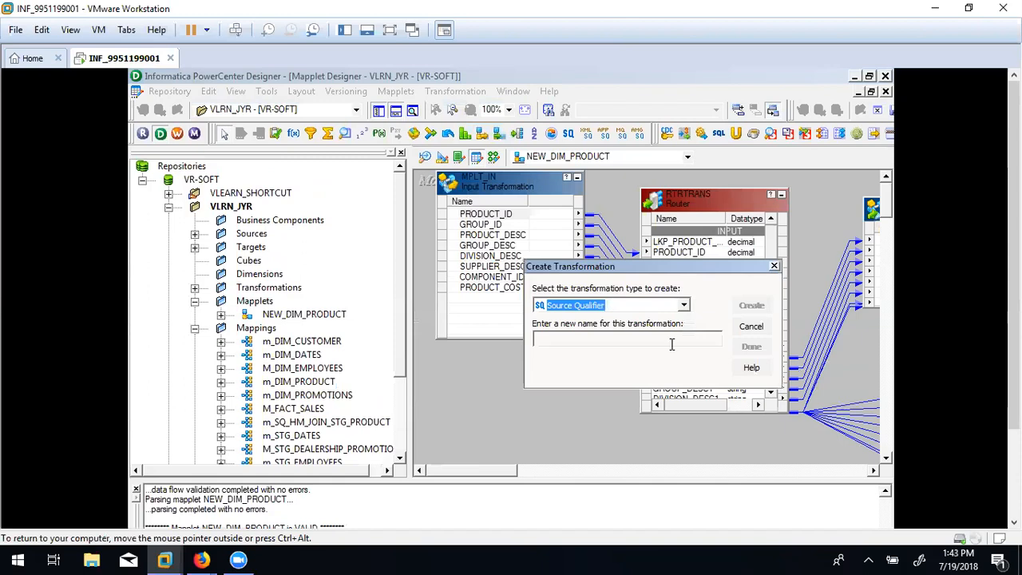
left_click(683, 306)
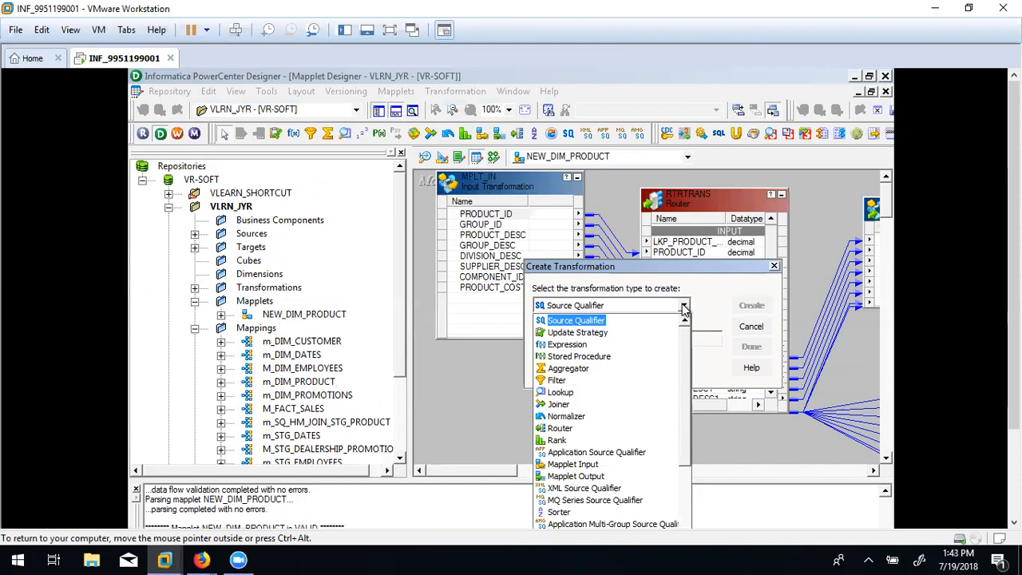
left_click(593, 477)
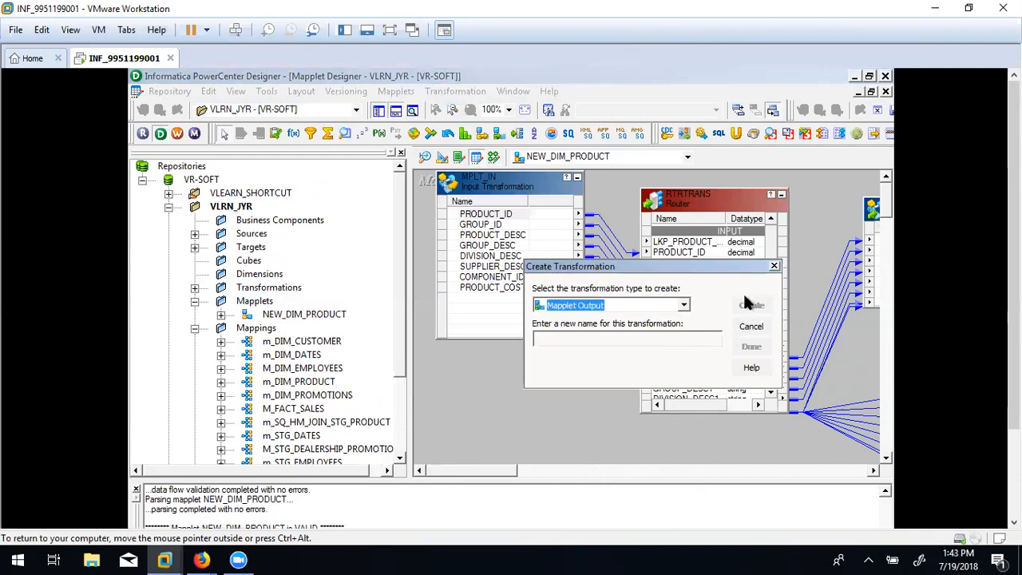
left_click(751, 331)
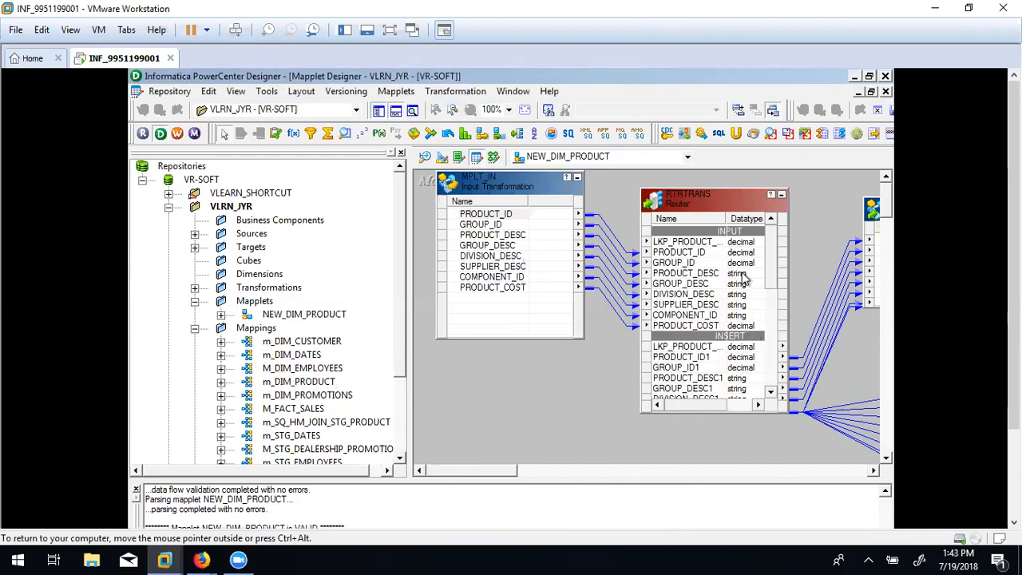
Move the RTRTRANS router farther away from MPLT_IN and delete all the links between the two.
left_click(726, 200)
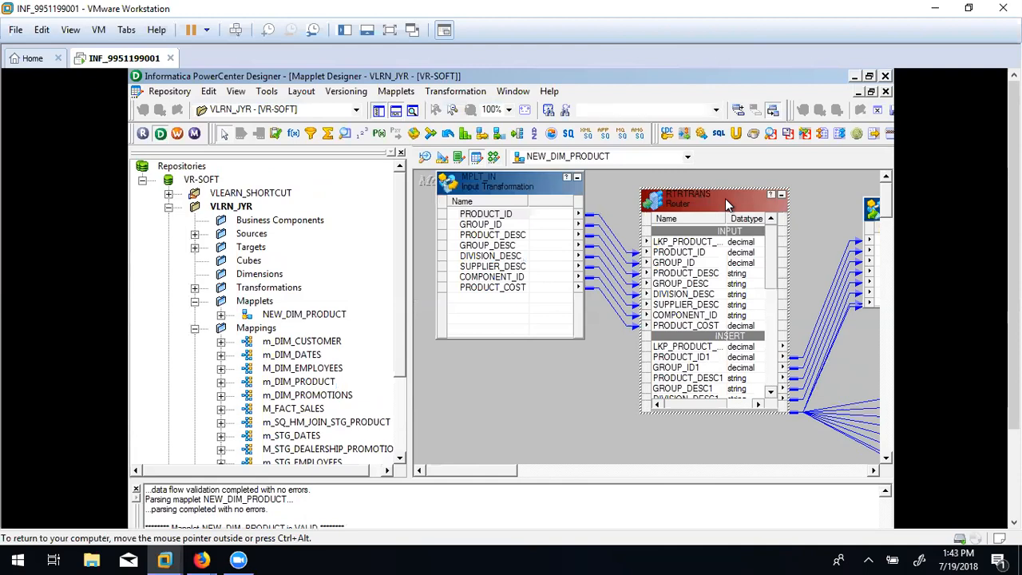
left_click(561, 380)
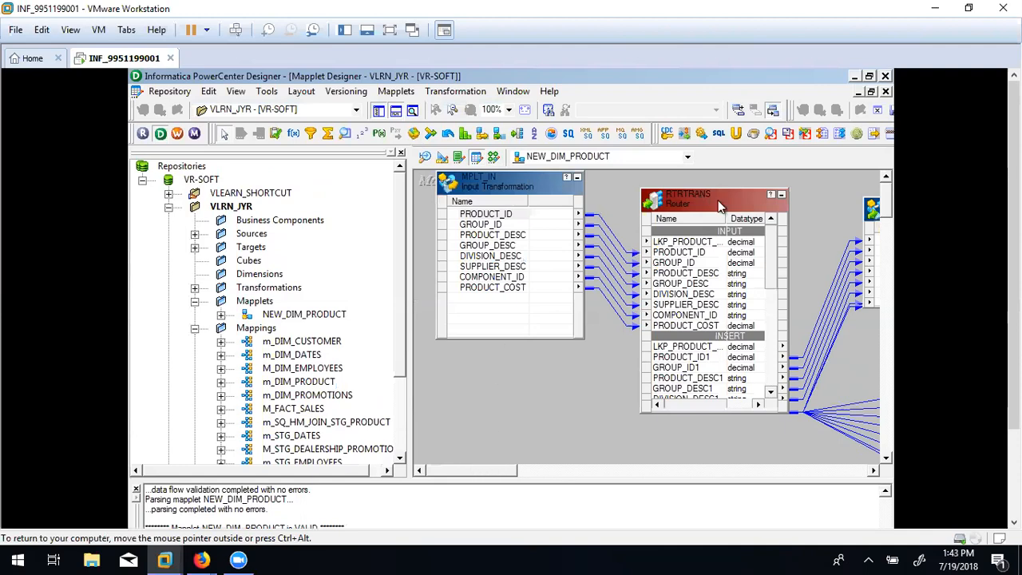
left_click_drag(704, 197, 818, 188)
left_click_drag(635, 205, 639, 311)
key("Delete")
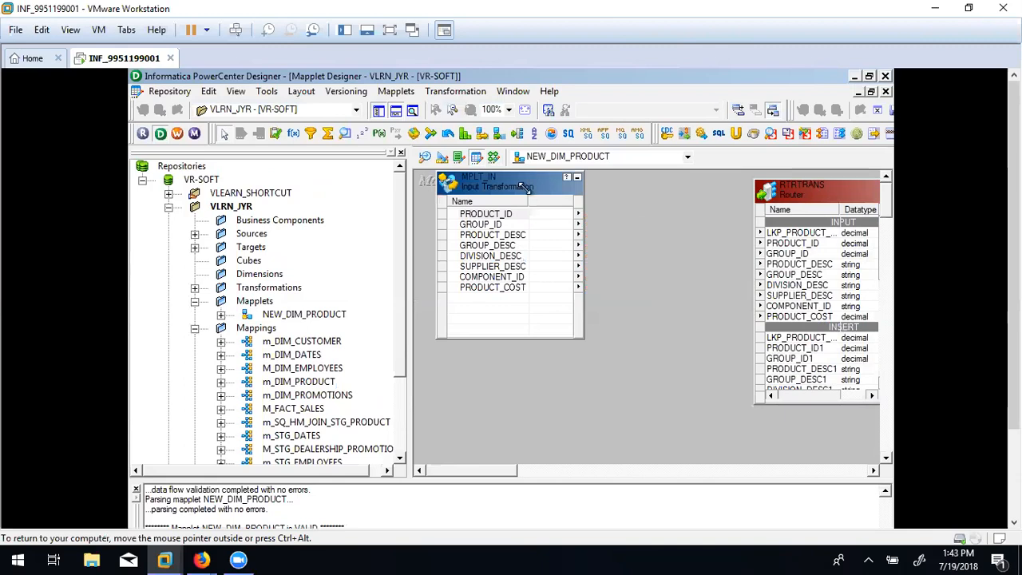
Add an Expression transformation between MPLT_IN and RTRTRANS and bring the MPLT_IN ports PRODUCT_ID through PRODUCT_COST into it as linked ports.
left_click(294, 134)
left_click_drag(624, 189, 735, 422)
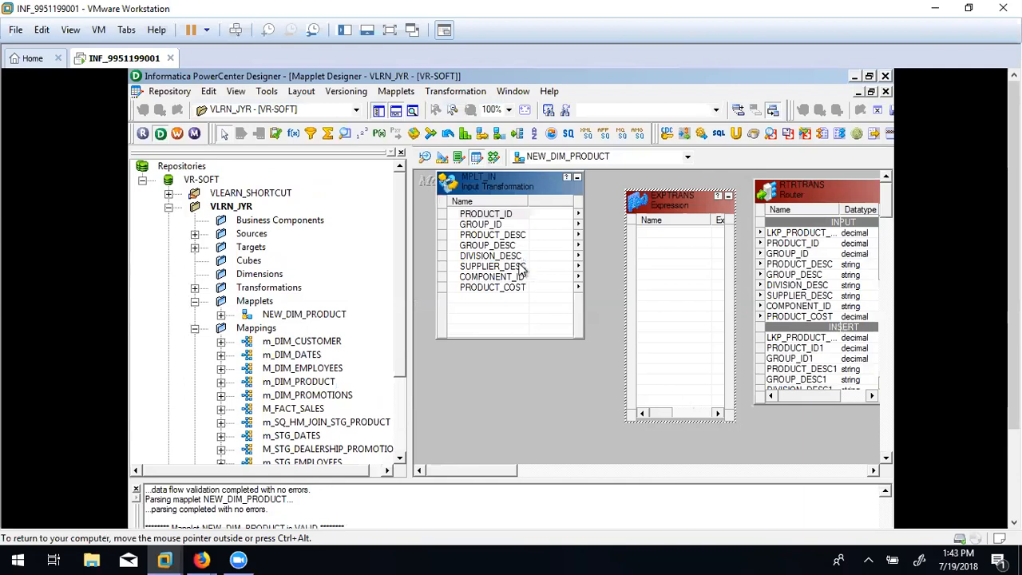
left_click(481, 215)
left_click(492, 289, "shift")
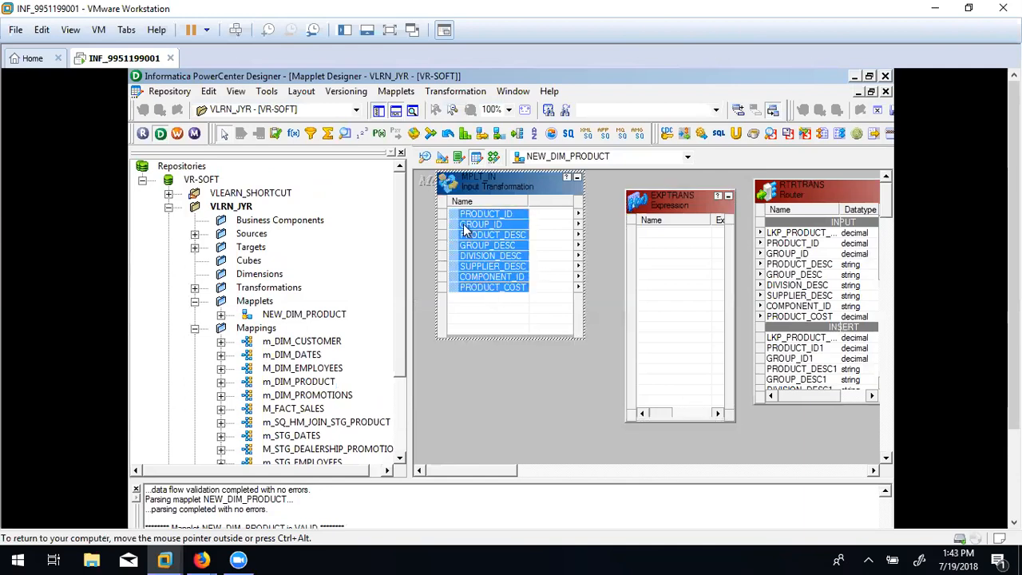
left_click_drag(449, 211, 677, 284)
left_click_drag(691, 210, 643, 198)
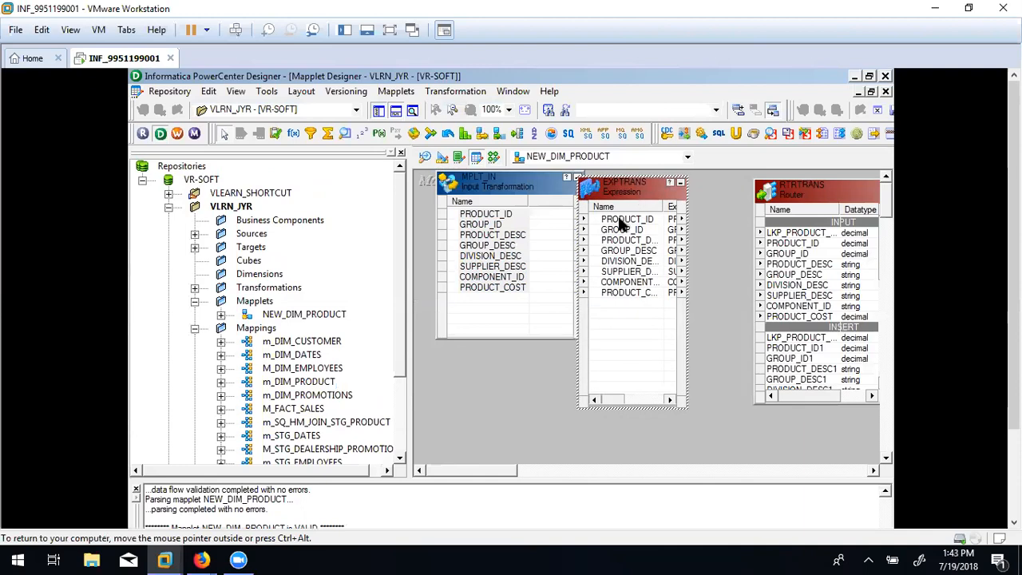
left_click_drag(649, 185, 674, 233)
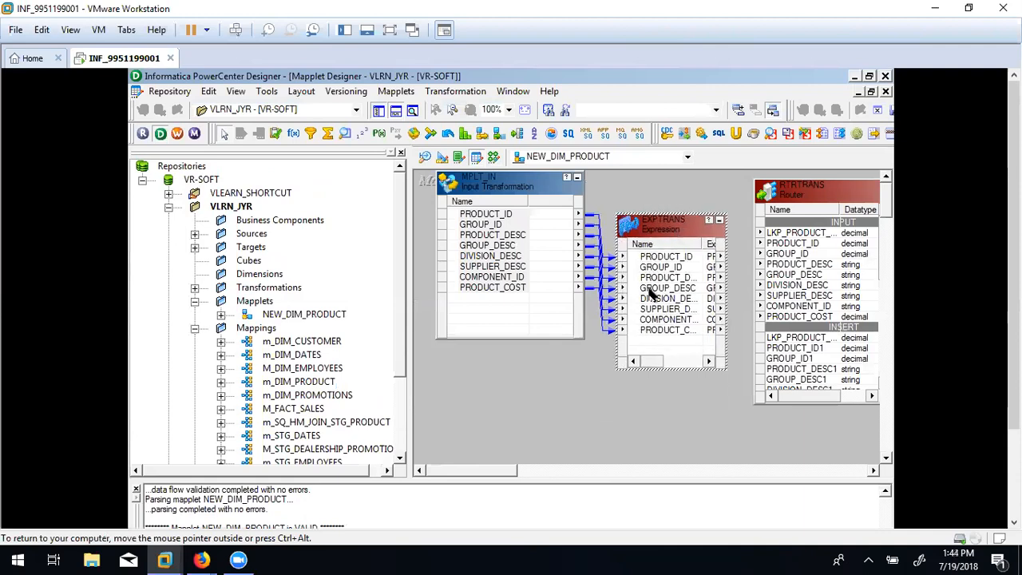
key("ctrl+v")
left_click_drag(684, 205, 664, 408)
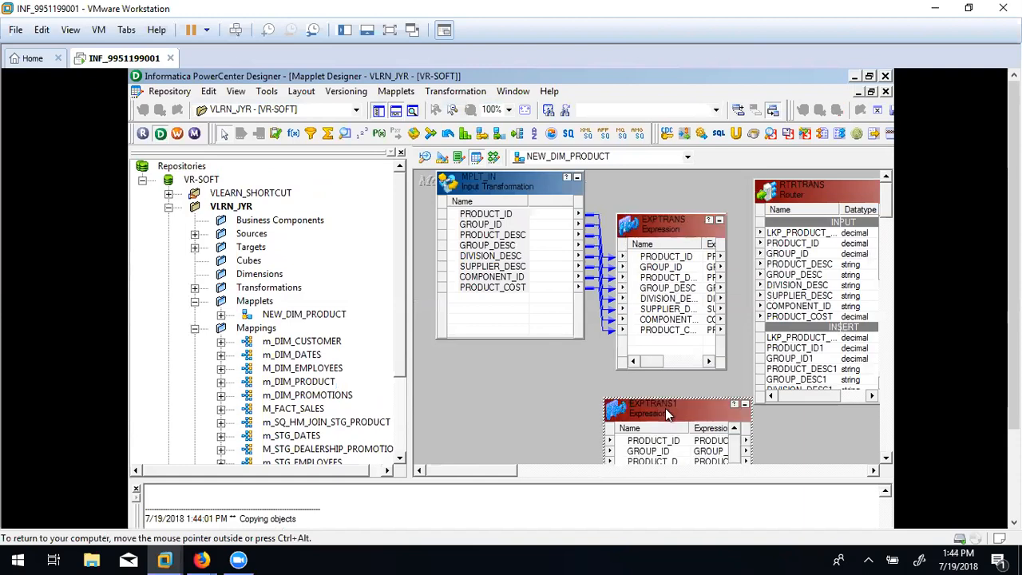
left_click_drag(469, 218, 628, 410)
left_click(650, 427)
key("Delete")
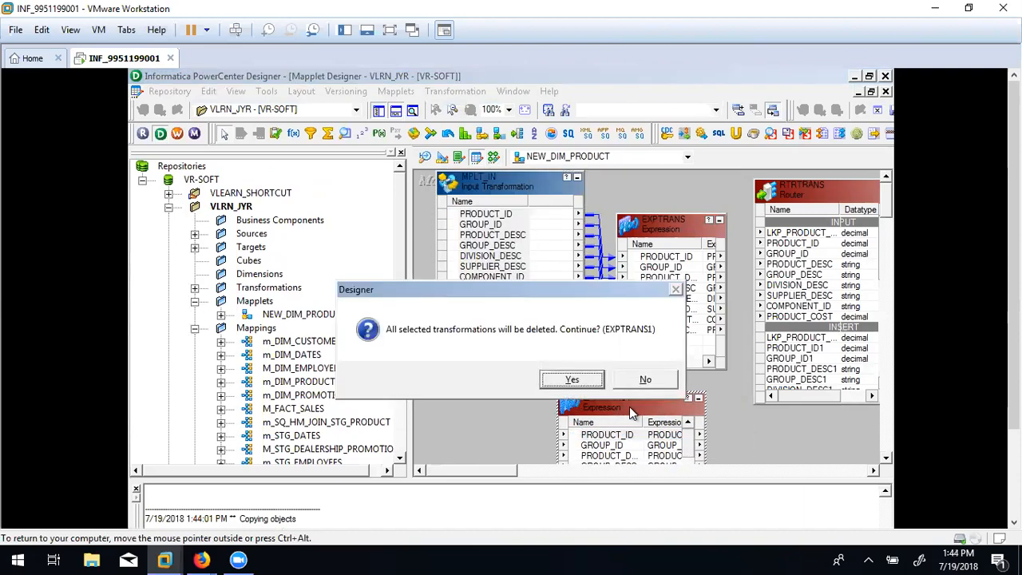
left_click(583, 376)
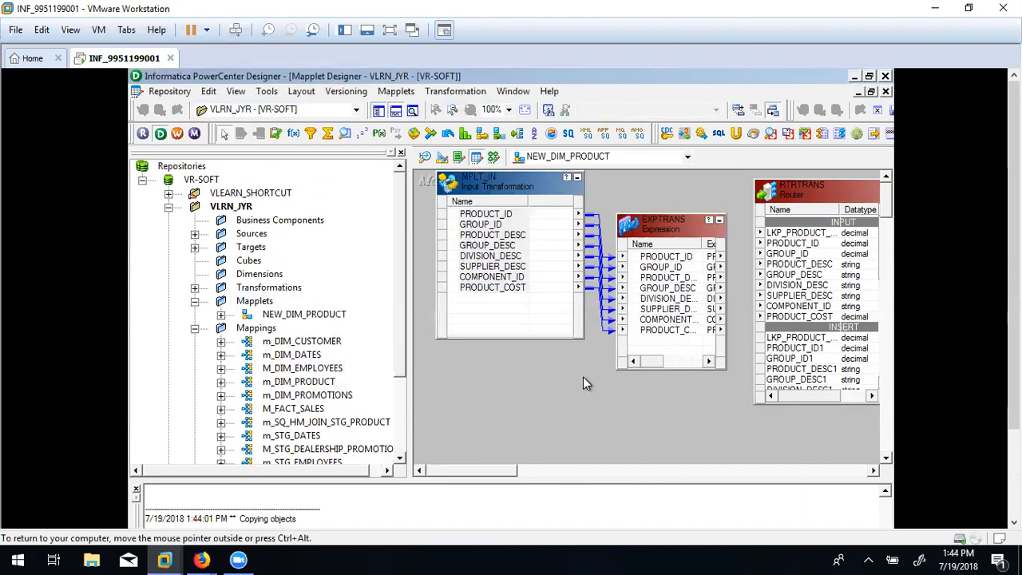
Copy the LKPTRANS lookup from the m_DIM_PRODUCT mapping into the NEW_DIM_PRODUCT mapplet and place it below RTRTRANS.
left_click(493, 157)
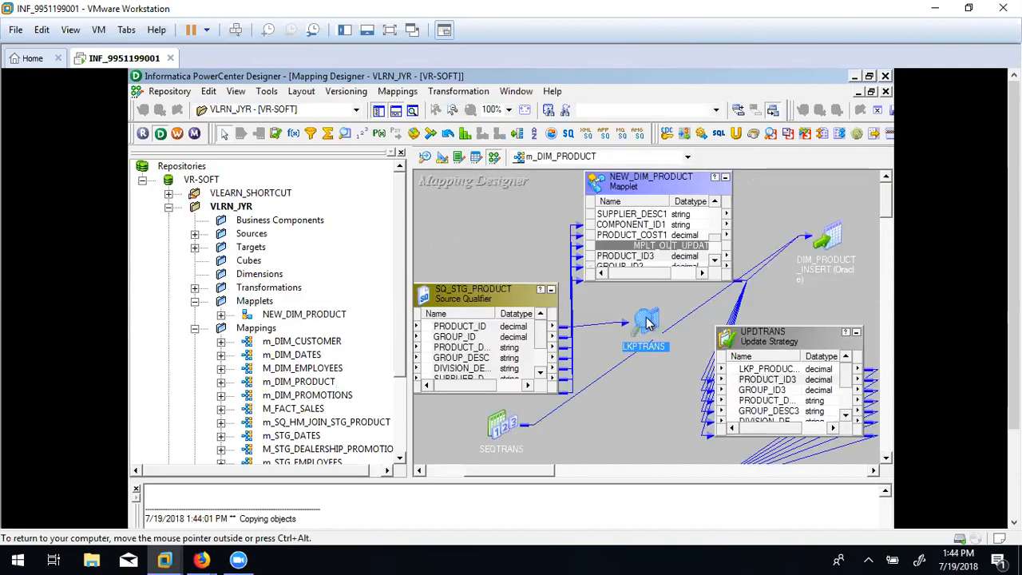
left_click(467, 157)
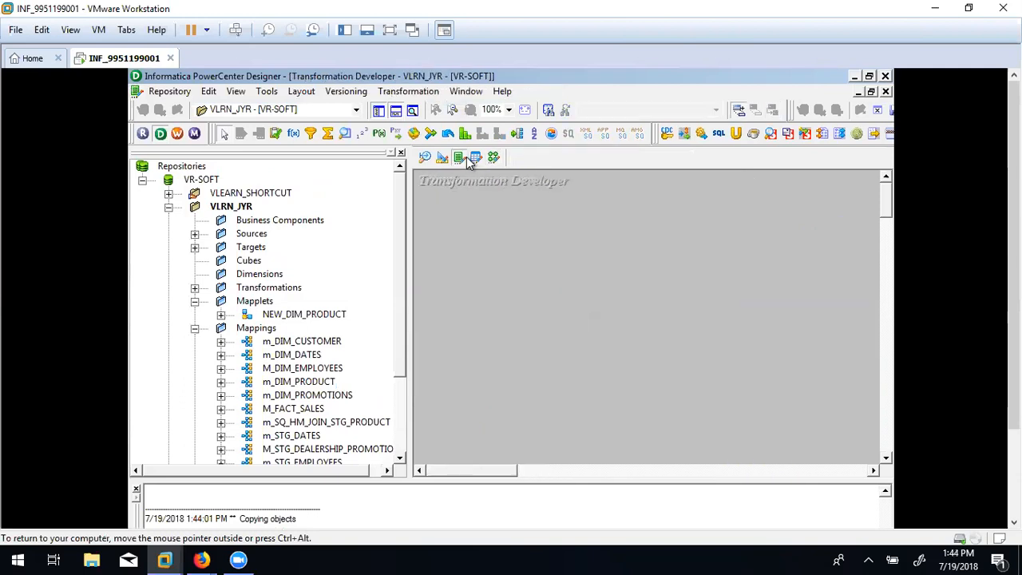
left_click(470, 157)
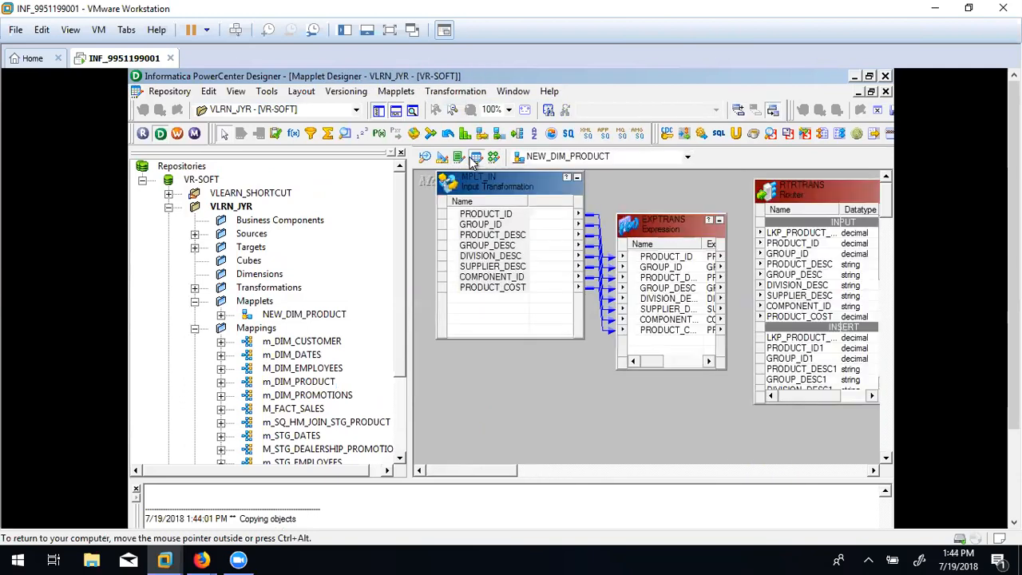
left_click(534, 379)
left_click_drag(607, 396, 802, 452)
Link the EXPTRANS ports PRODUCT_ID through PRODUCT_COST to the RTRTRANS input group, starting at its PRODUCT_ID port.
left_click(674, 262)
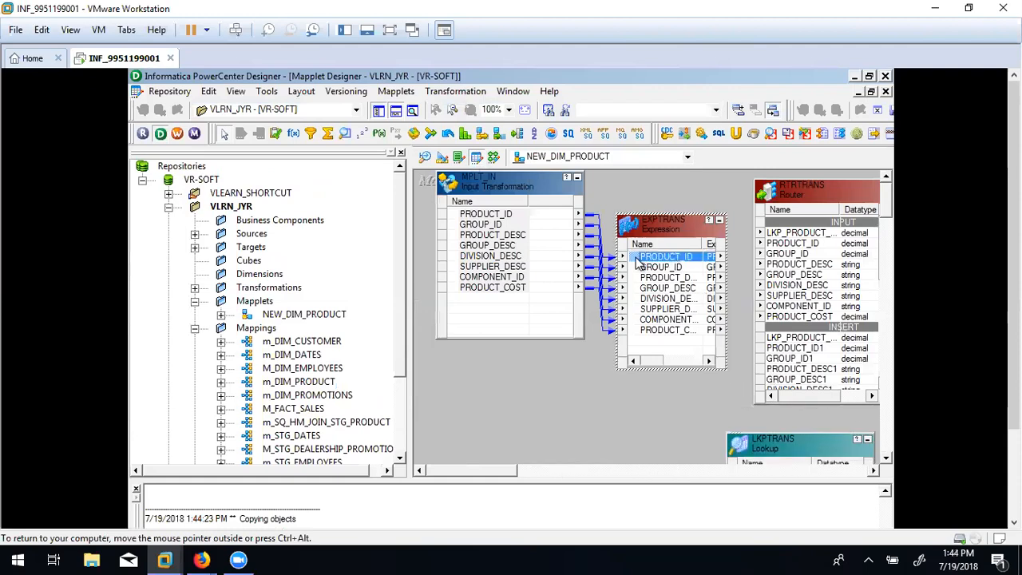
left_click(663, 332, "shift")
left_click_drag(639, 283, 778, 254)
left_click_drag(781, 247, 782, 249)
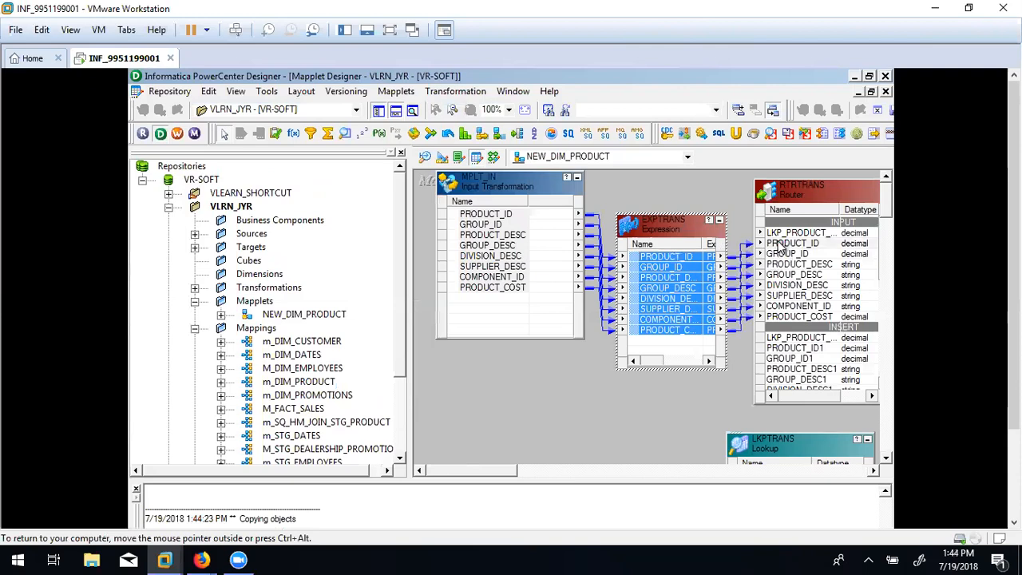
Try to link the EXPTRANS PRODUCT_ID port to the LKPTRANS lookup and remove the stray link.
left_click_drag(773, 435, 593, 401)
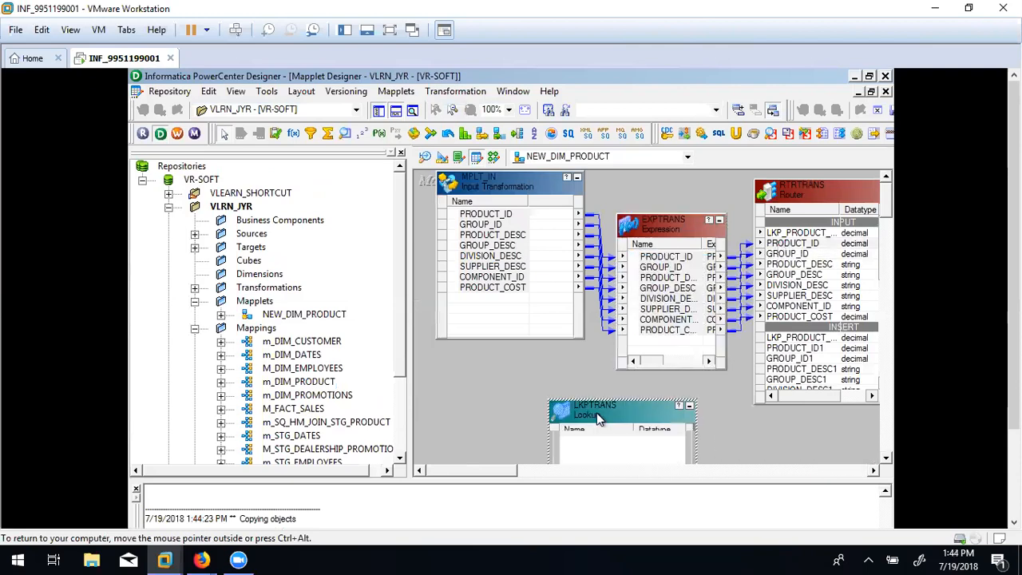
left_click(652, 257)
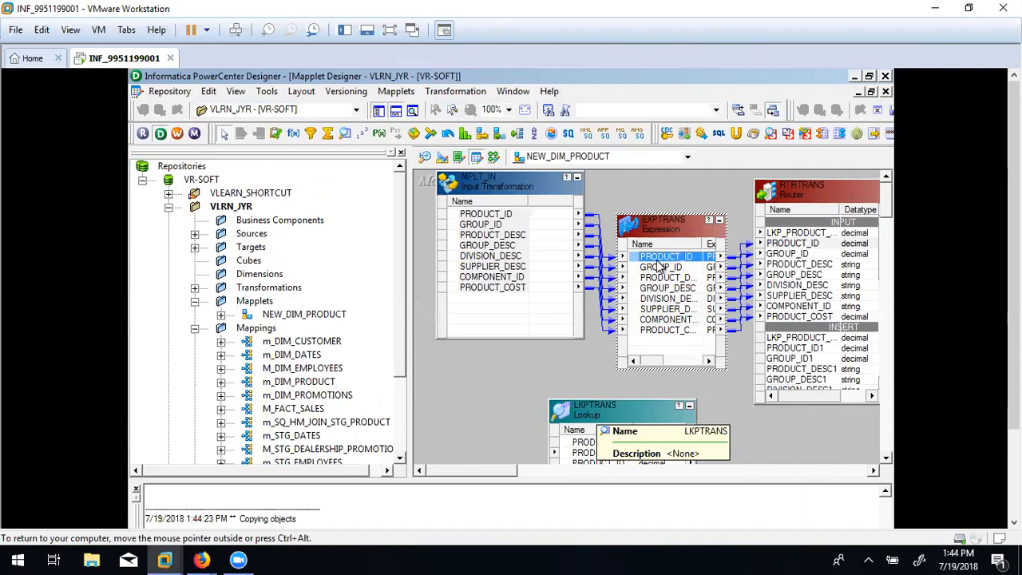
left_click_drag(637, 258, 590, 443)
left_click_drag(620, 412, 663, 382)
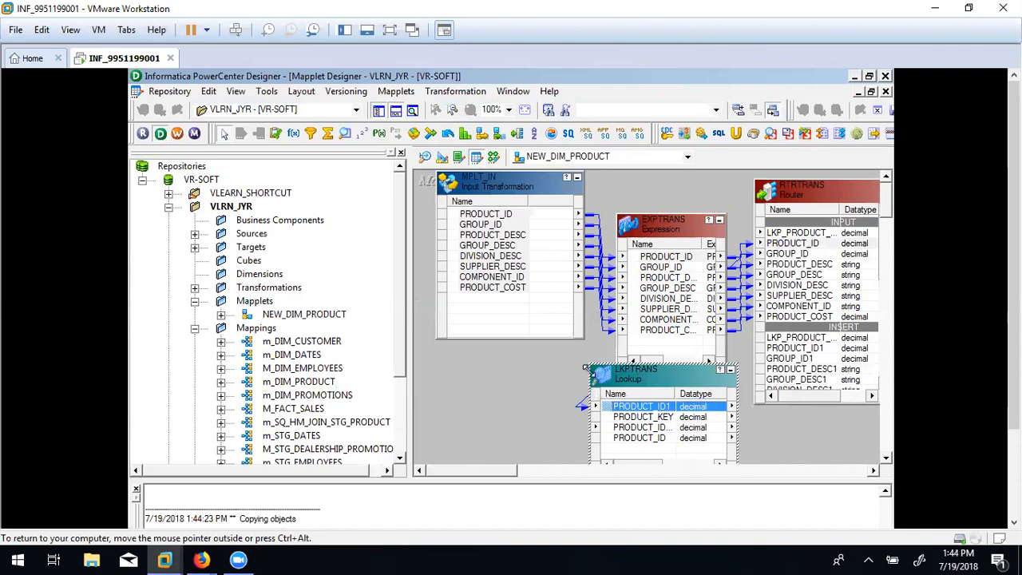
left_click(583, 403)
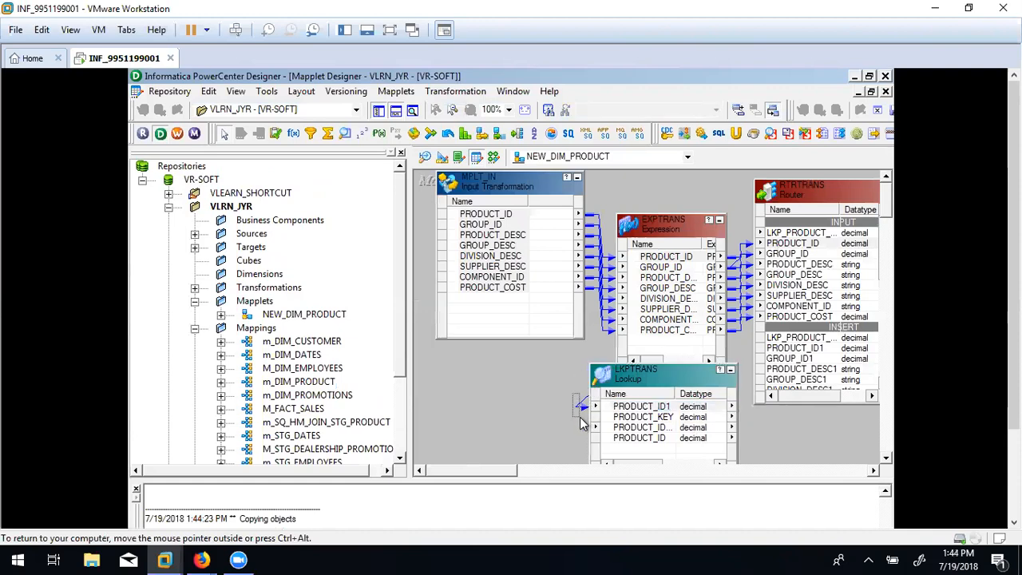
Place LKPTRANS just beneath RTRTRANS and link the EXPTRANS PRODUCT_ID port to the lookup's PRODUCT_ID_IN port.
left_click_drag(656, 380, 766, 397)
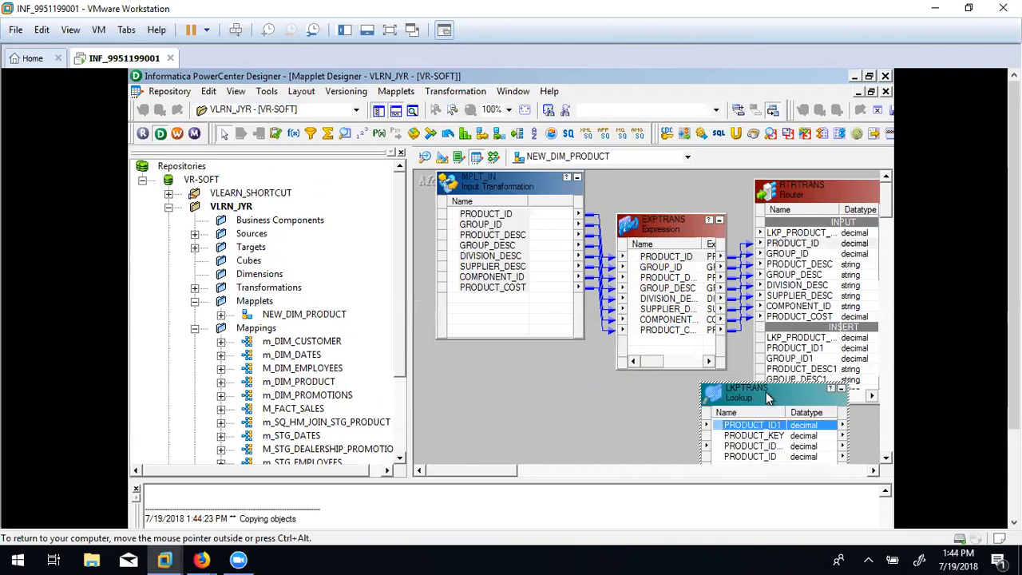
left_click(673, 262)
left_click_drag(634, 255, 734, 440)
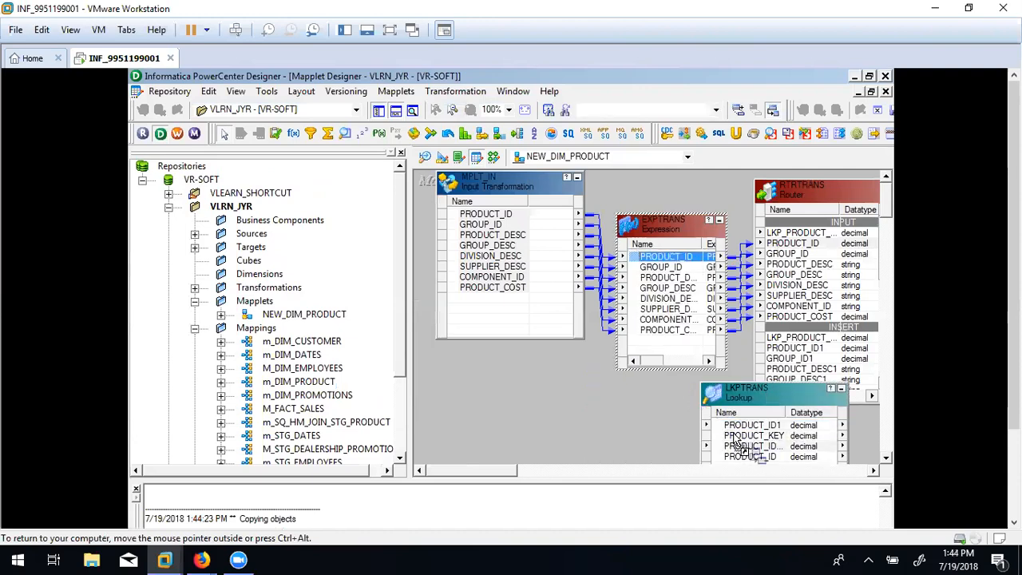
left_click(686, 415)
key("Delete")
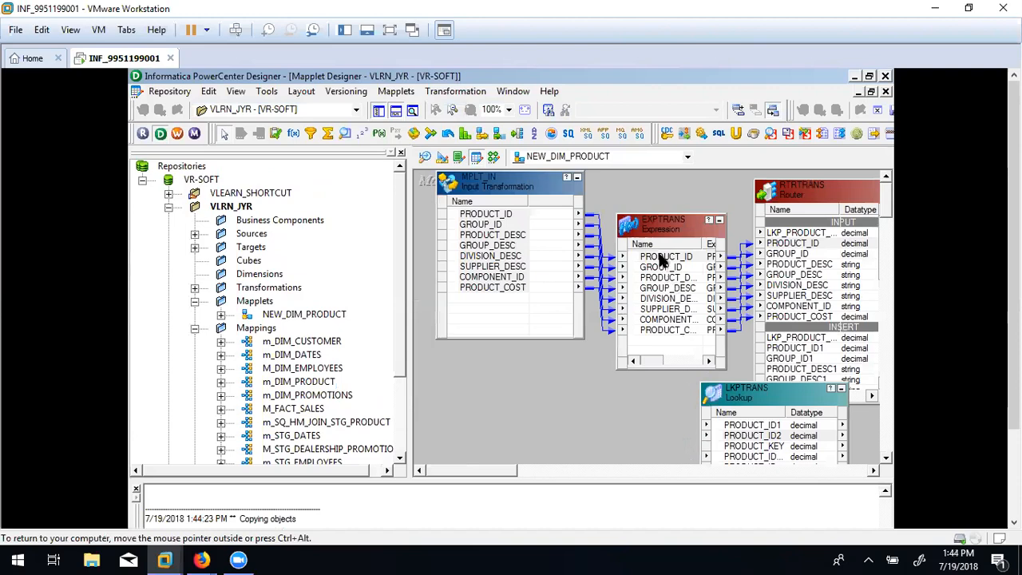
left_click(663, 259)
left_click_drag(631, 257, 736, 462)
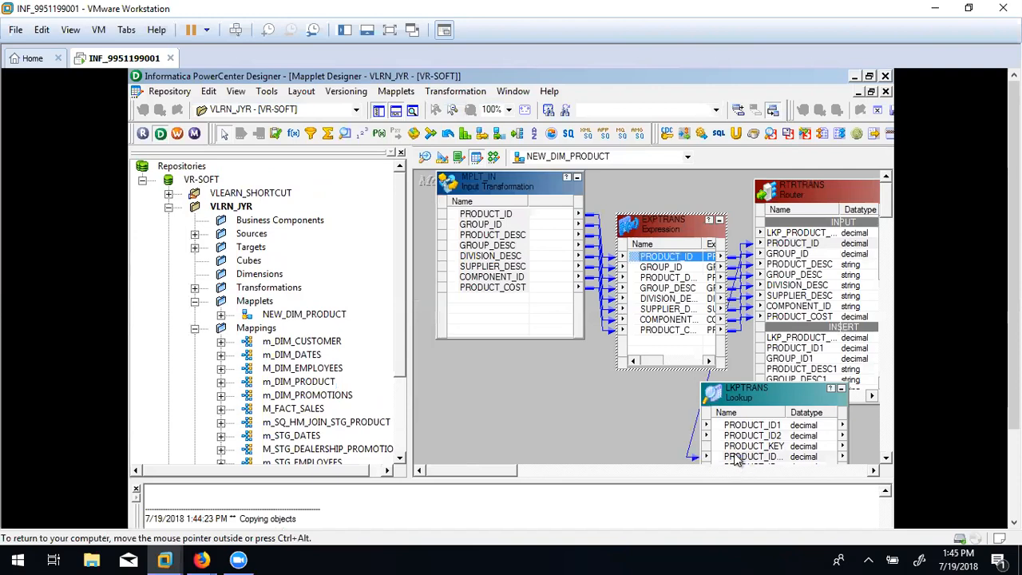
Delete the surplus PRODUCT_ID2 and PRODUCT_ID1 ports from the LKPTRANS lookup, apply the changes and save the mapplet.
double_click(738, 432)
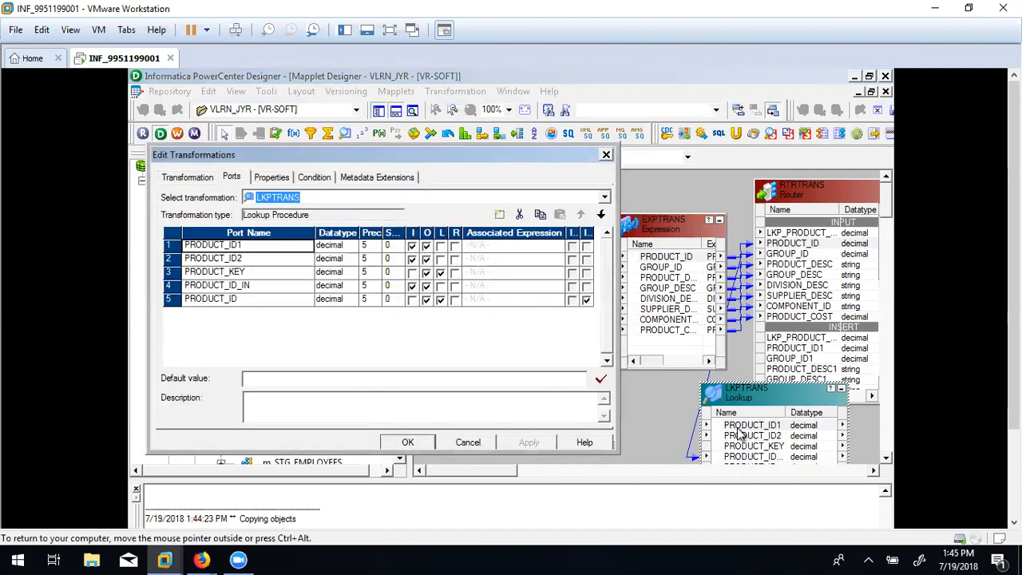
left_click(263, 259)
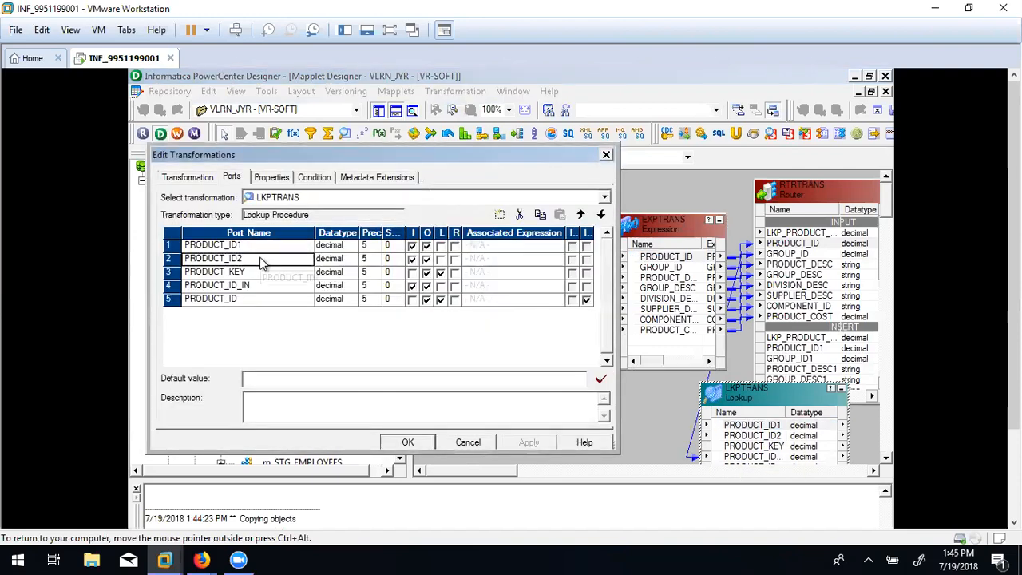
left_click(518, 215)
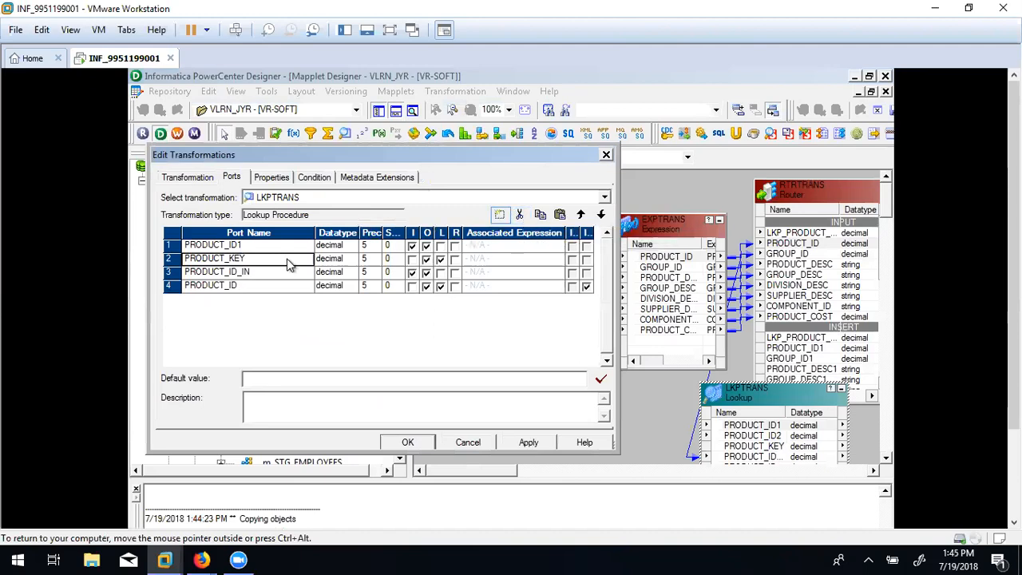
left_click(244, 245)
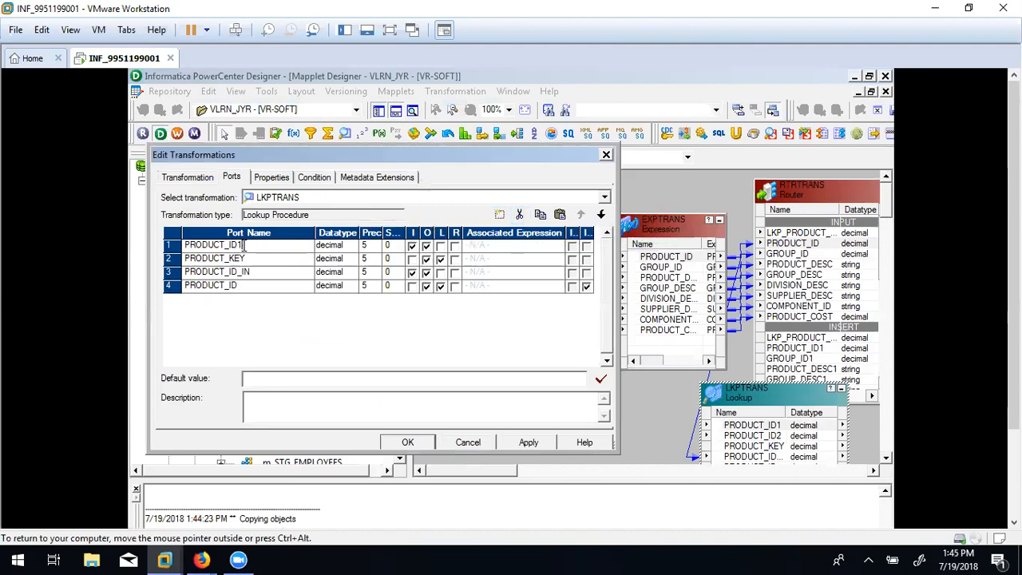
left_click(519, 214)
left_click(528, 444)
left_click(407, 442)
key("ctrl+s")
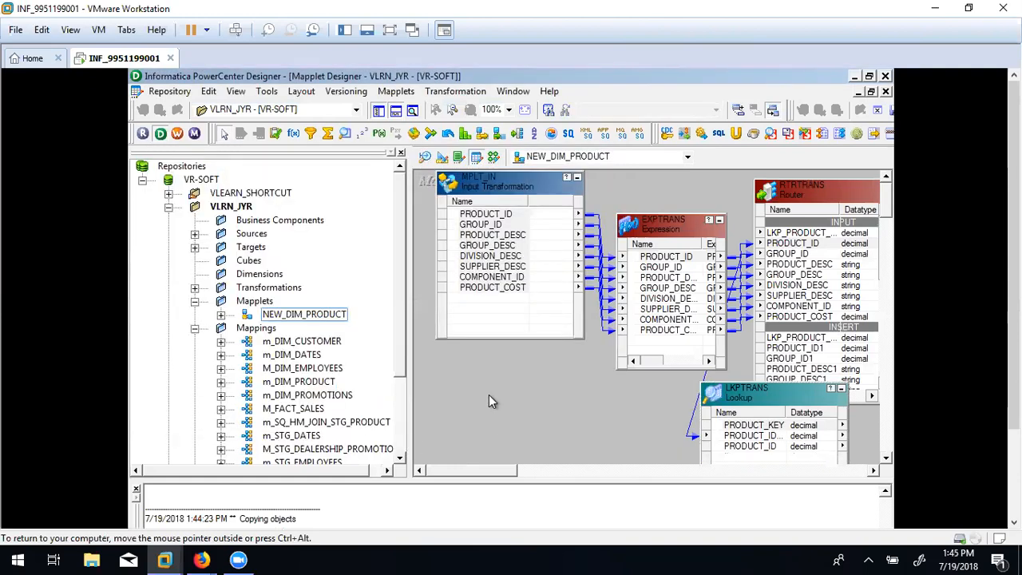
Place LKPTRANS beneath EXPTRANS and link its PRODUCT_KEY port to the lookup product key port in the RTRTRANS input group.
left_click_drag(760, 403, 589, 417)
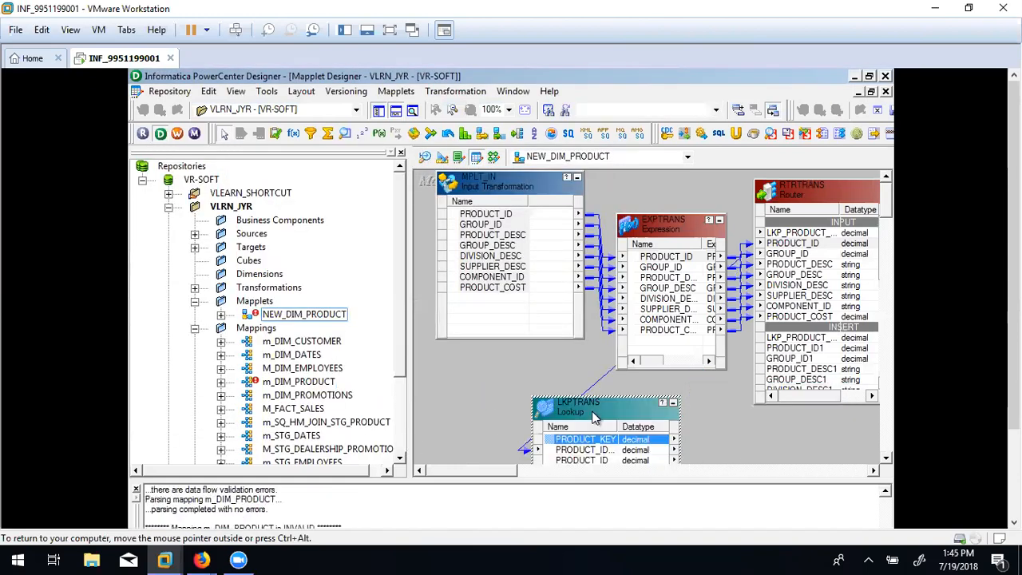
left_click_drag(548, 446, 799, 233)
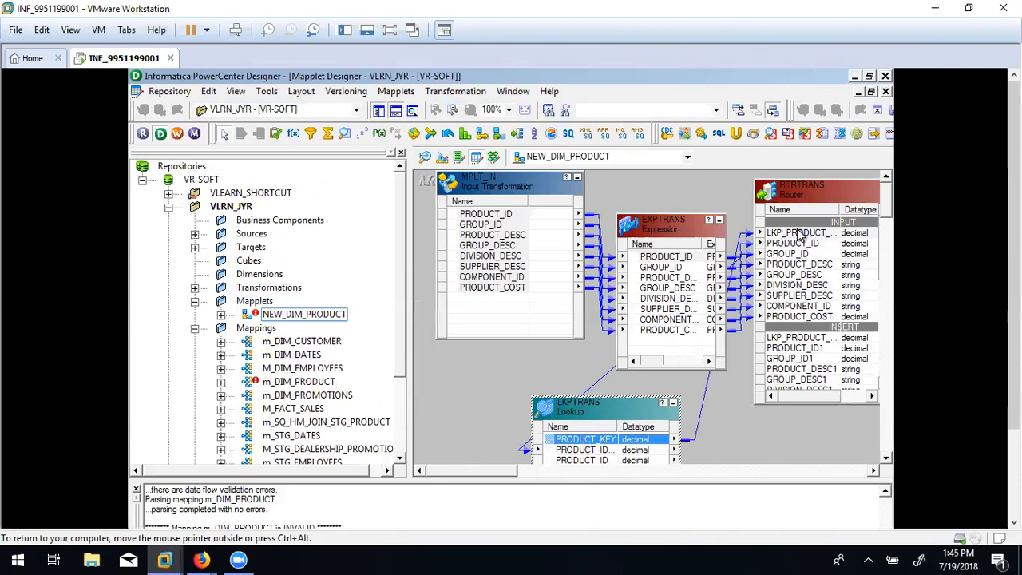
Spread out MPLT_OUT_UPDATE, MPLT_OUT and RTRTRANS so the router and both output transformations no longer overlap.
left_click_drag(505, 471, 580, 468)
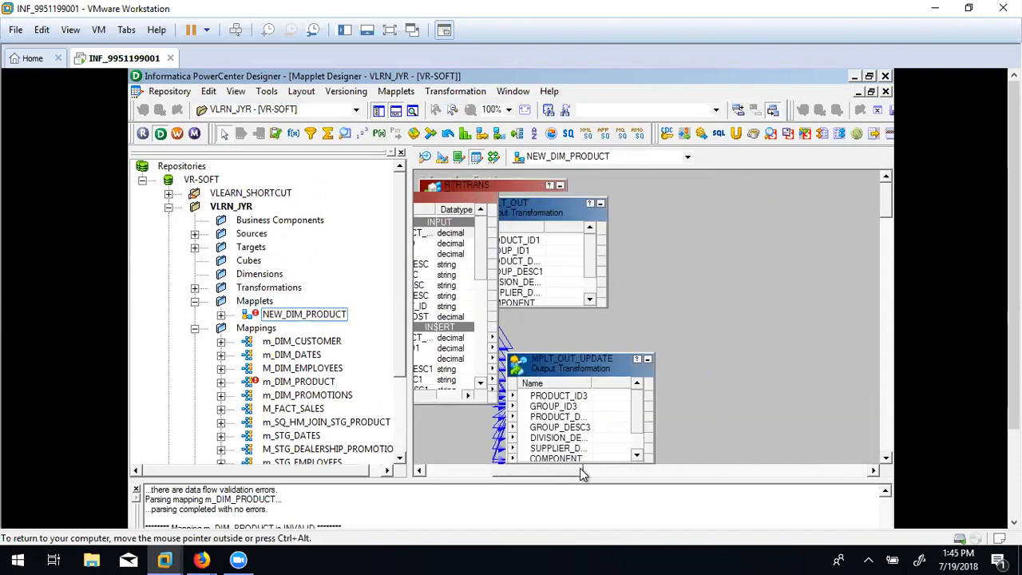
left_click_drag(620, 365, 746, 370)
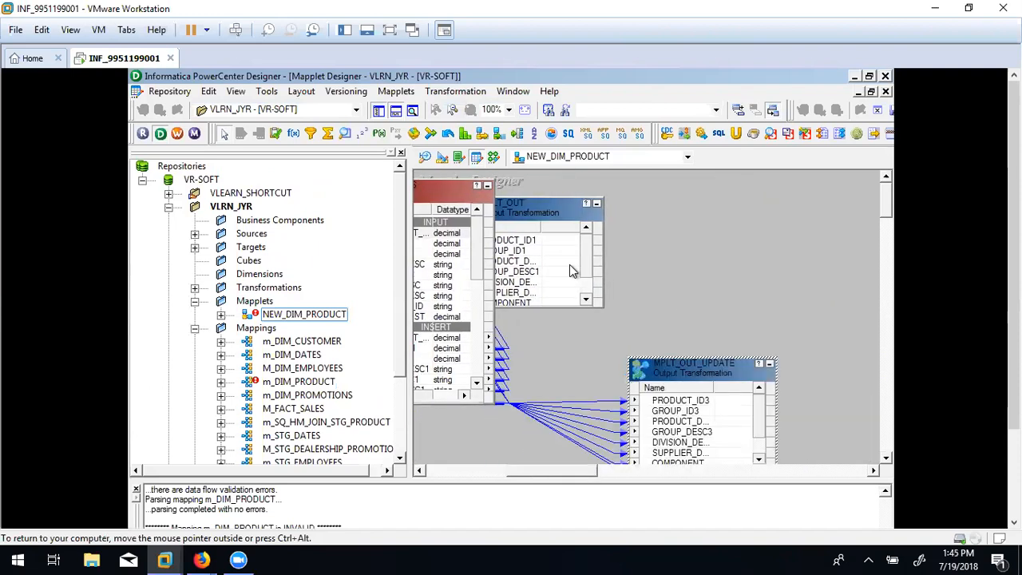
left_click_drag(549, 213, 709, 193)
left_click_drag(427, 192, 505, 198)
Link the LKP_PRODUCT_KEY1 port of the RTRTRANS INSERT group to MPLT_OUT as a new port.
scroll(549, 295, "down", 4)
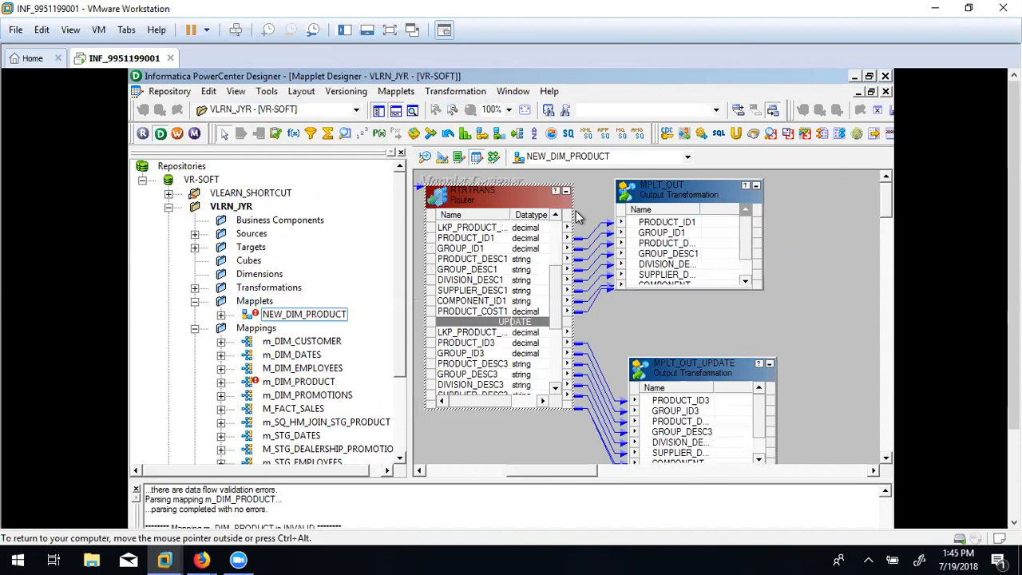
scroll(554, 287, "up", 3)
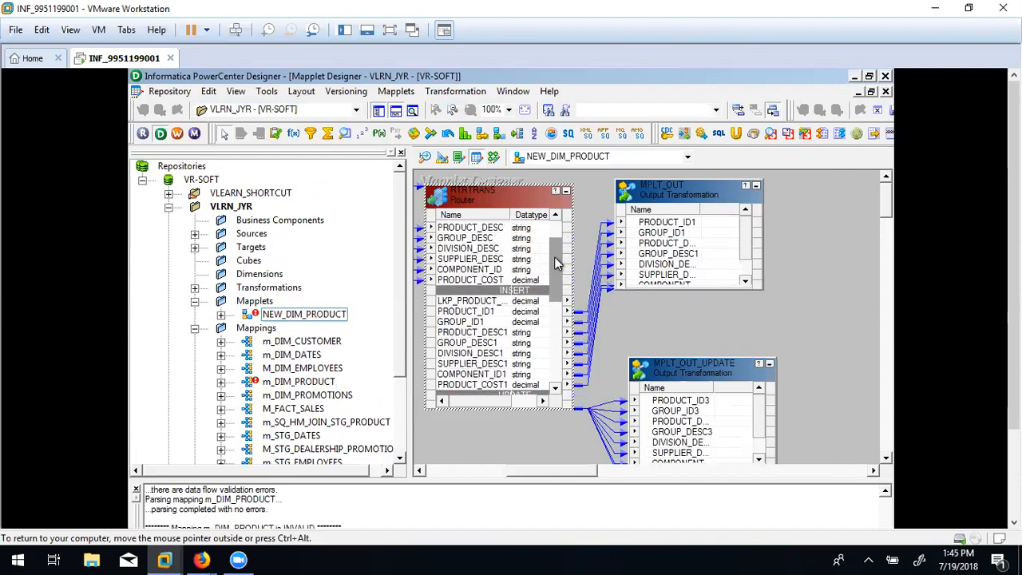
left_click_drag(485, 299, 674, 283)
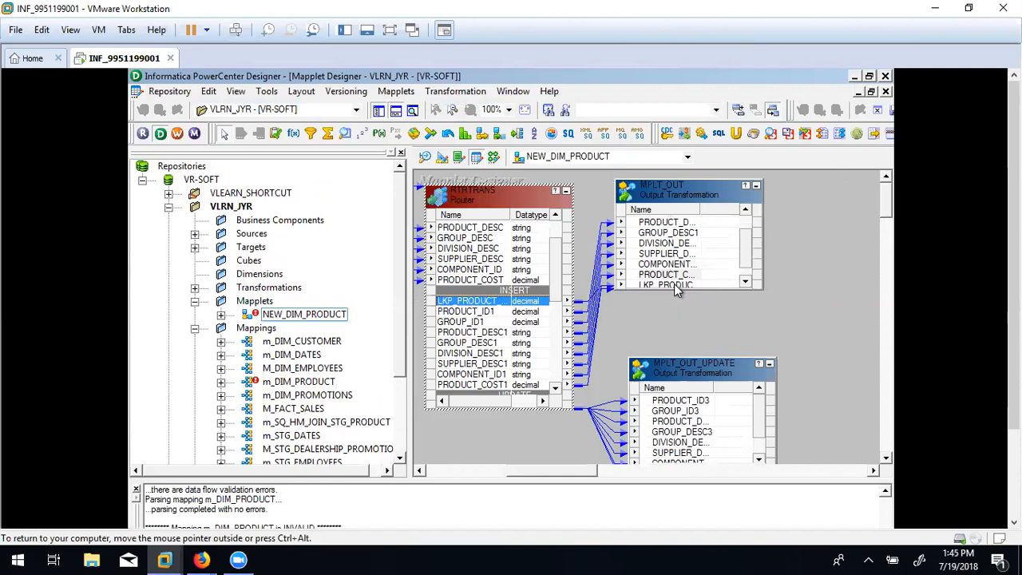
left_click_drag(558, 282, 558, 286)
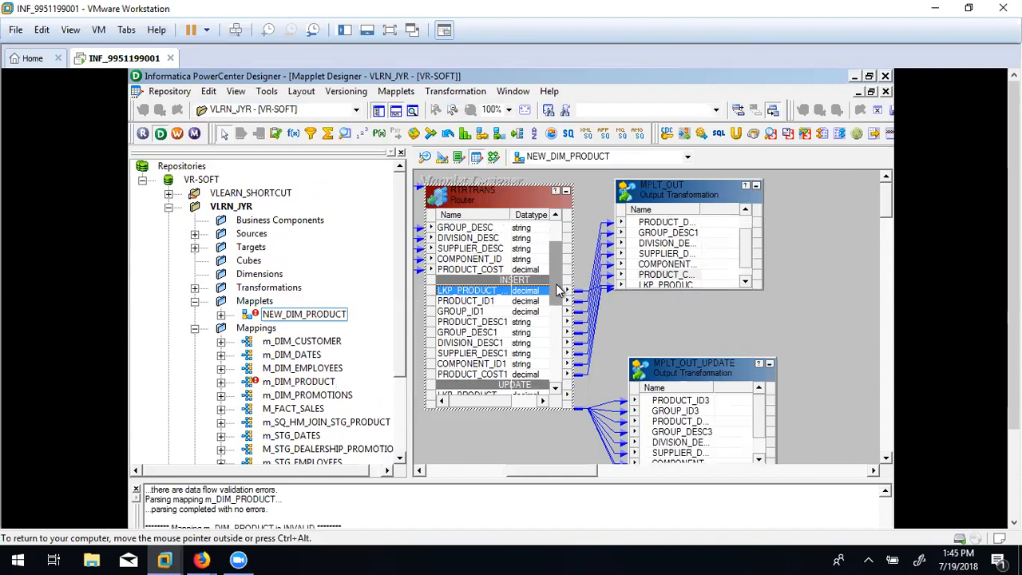
Reorder the MPLT_OUT ports so LKP_PRODUCT_KEY1 comes first, and apply the change.
double_click(669, 285)
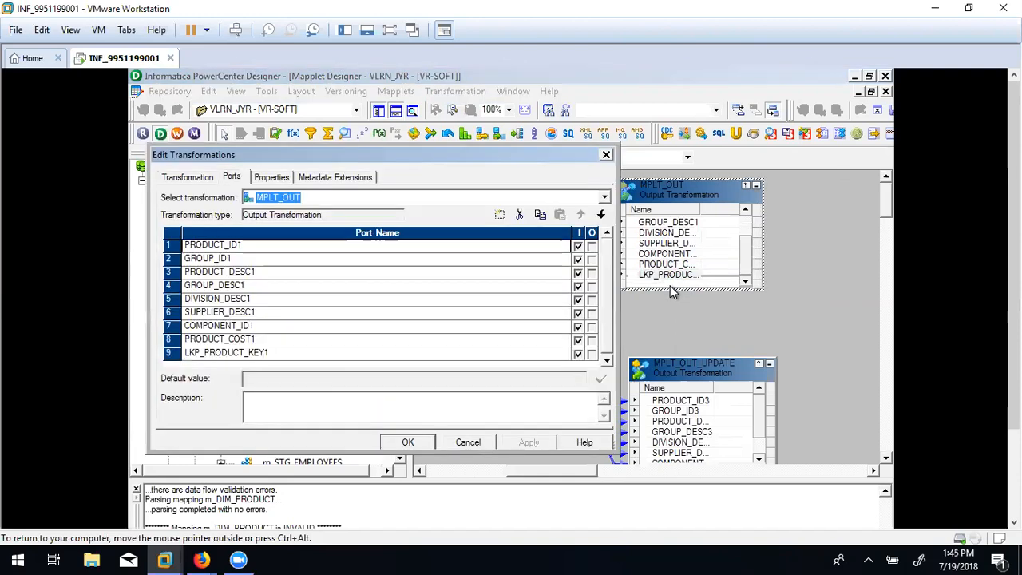
left_click(278, 352)
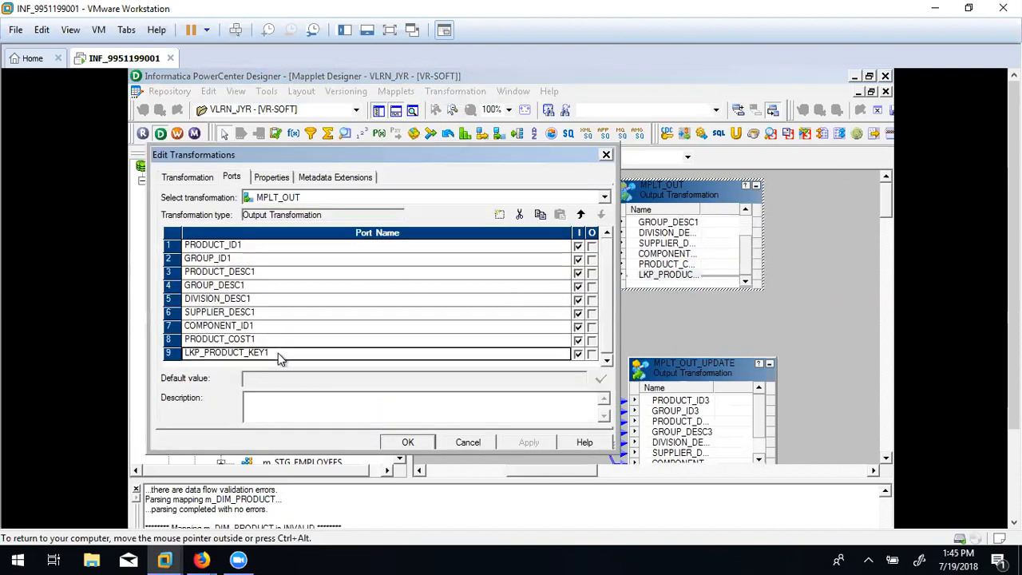
left_click(580, 214)
left_click(580, 215)
left_click(580, 215)
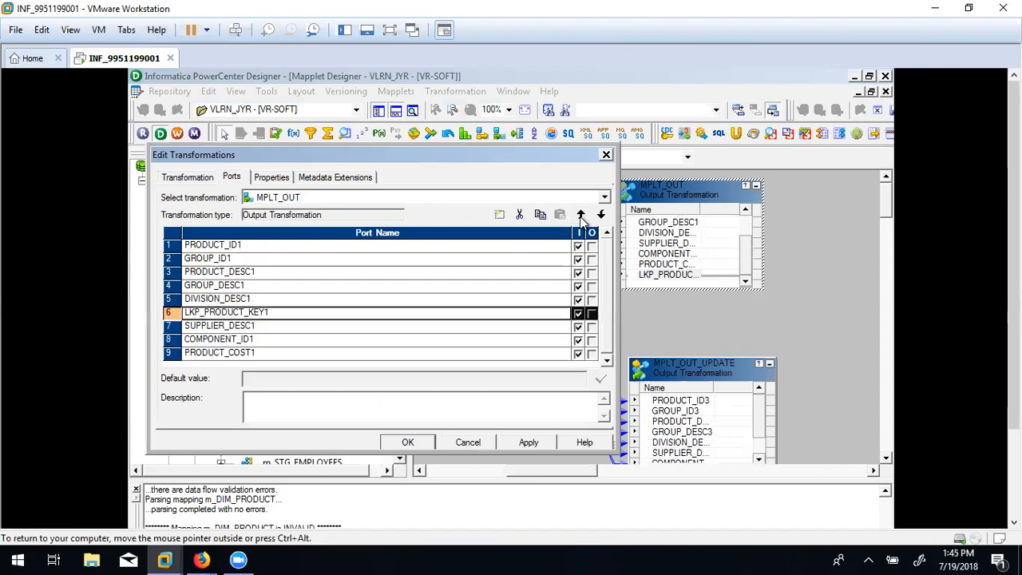
left_click(581, 215)
left_click(580, 215)
left_click(580, 215)
left_click(580, 215)
left_click(580, 214)
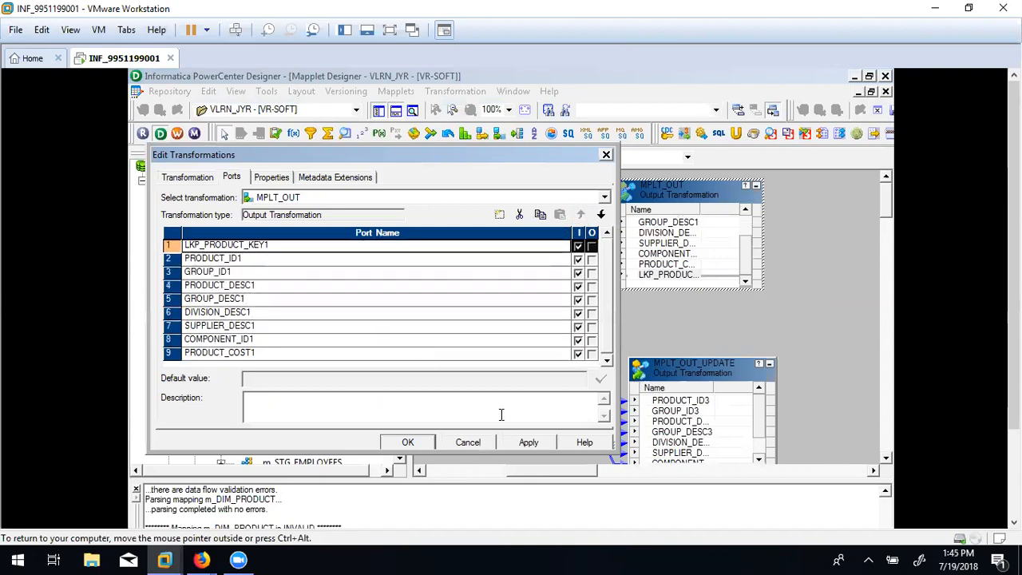
left_click(513, 443)
left_click(408, 442)
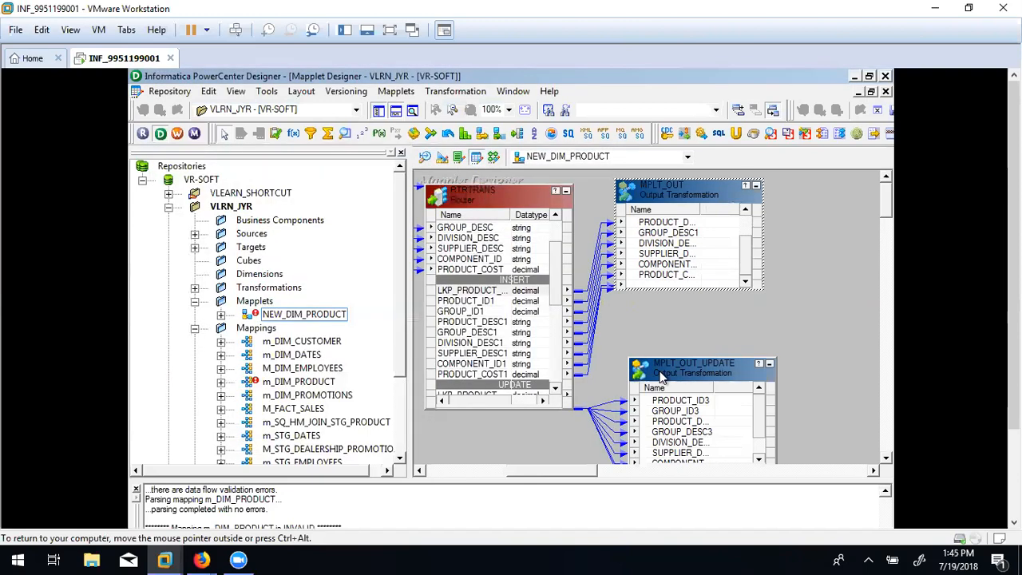
Move MPLT_OUT_UPDATE farther from the router and link the UPDATE group's LKP_PRODUCT_KEY3 port to it as a new port.
left_click_drag(692, 370, 785, 327)
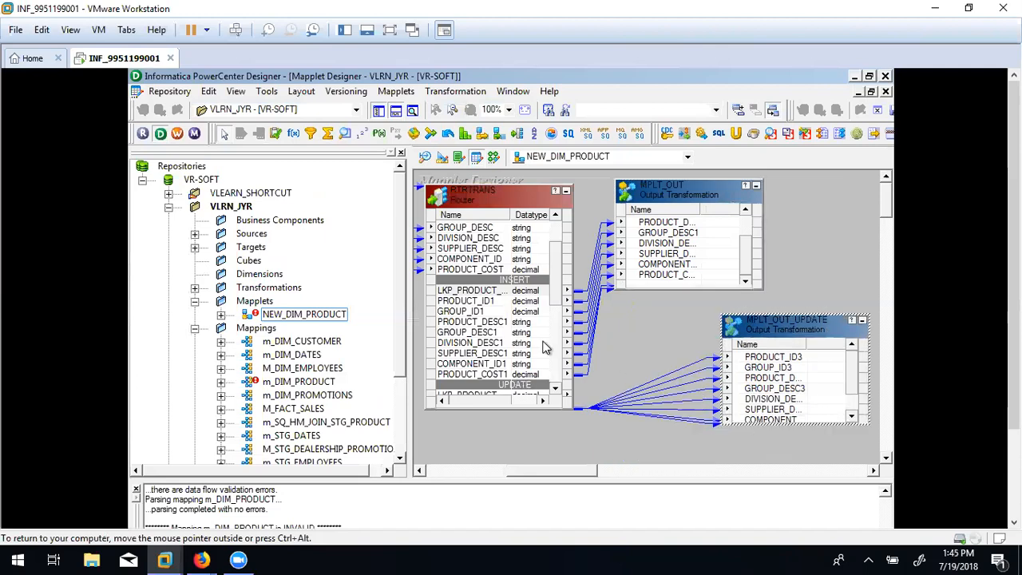
scroll(552, 293, "down", 3)
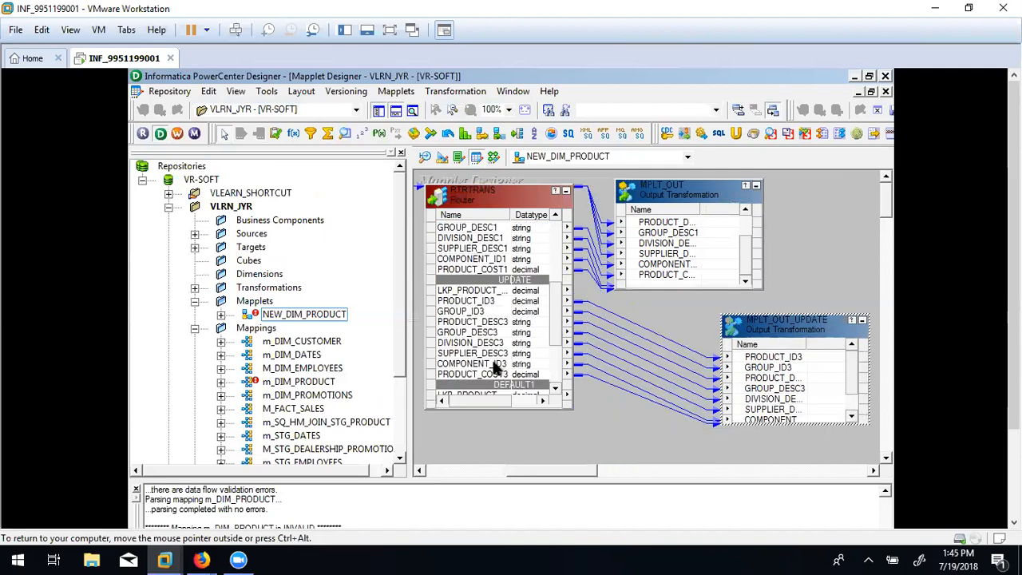
left_click_drag(479, 292, 786, 417)
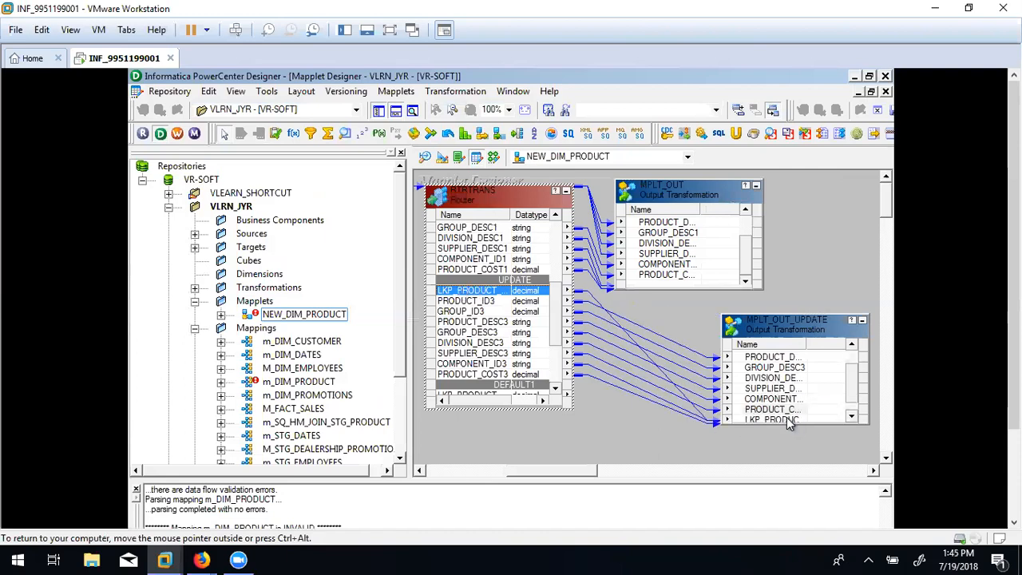
Reorder the MPLT_OUT_UPDATE ports so LKP_PRODUCT_KEY3 comes first, and apply the change.
left_click(798, 416)
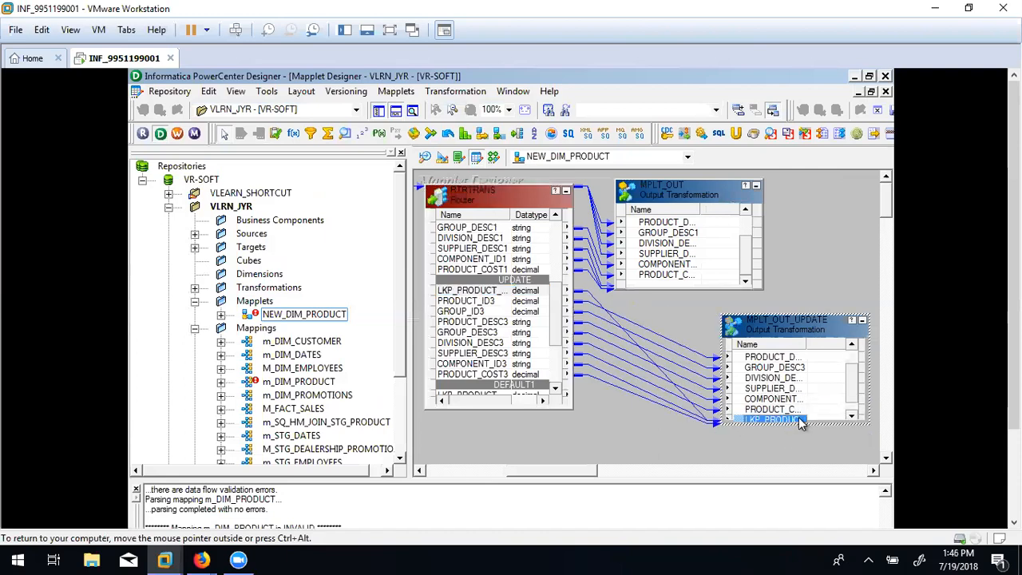
double_click(798, 416)
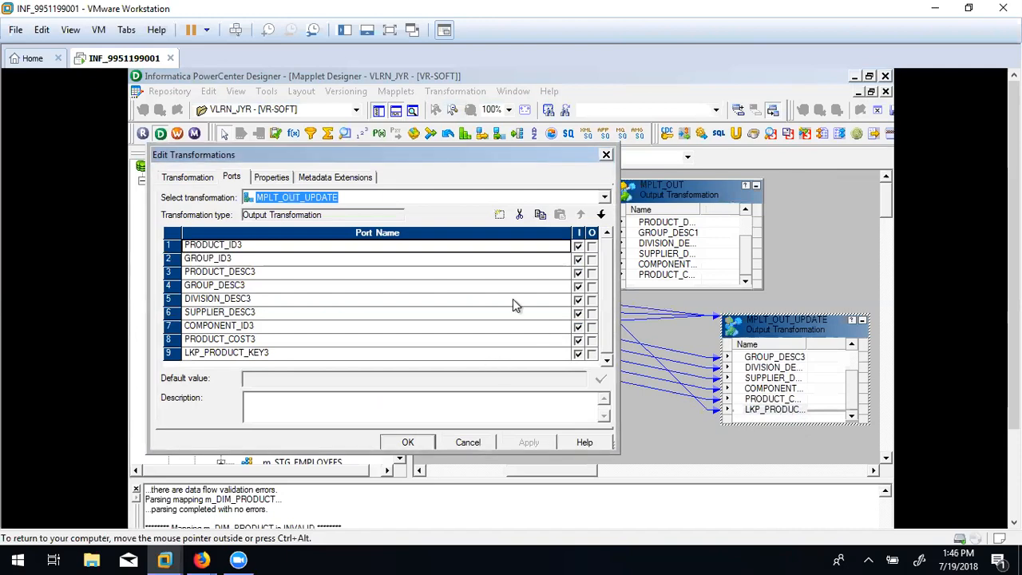
left_click(174, 352)
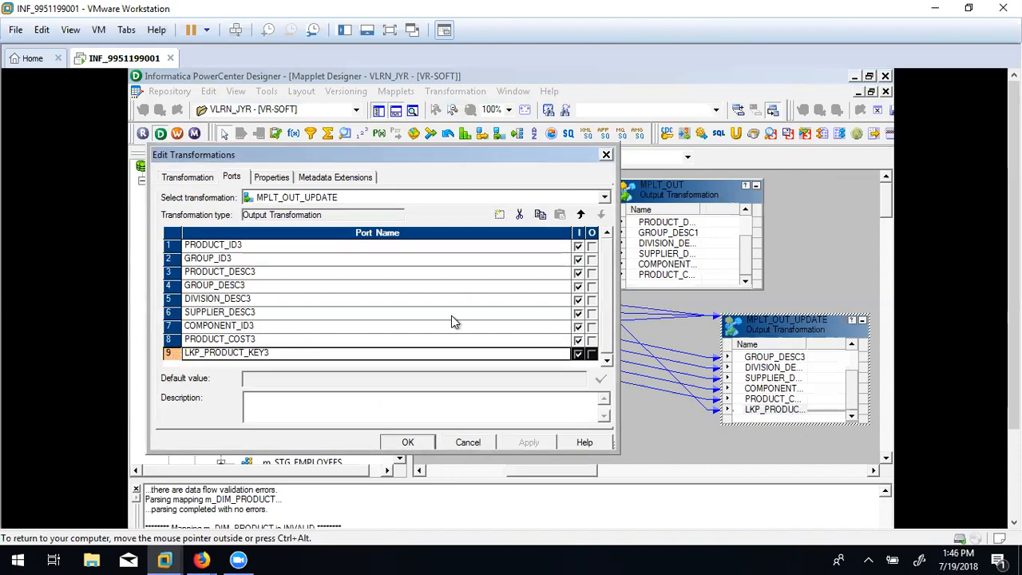
left_click(581, 214)
left_click(581, 214)
left_click(581, 214)
left_click(580, 214)
left_click(580, 213)
left_click(580, 214)
left_click(580, 214)
left_click(581, 214)
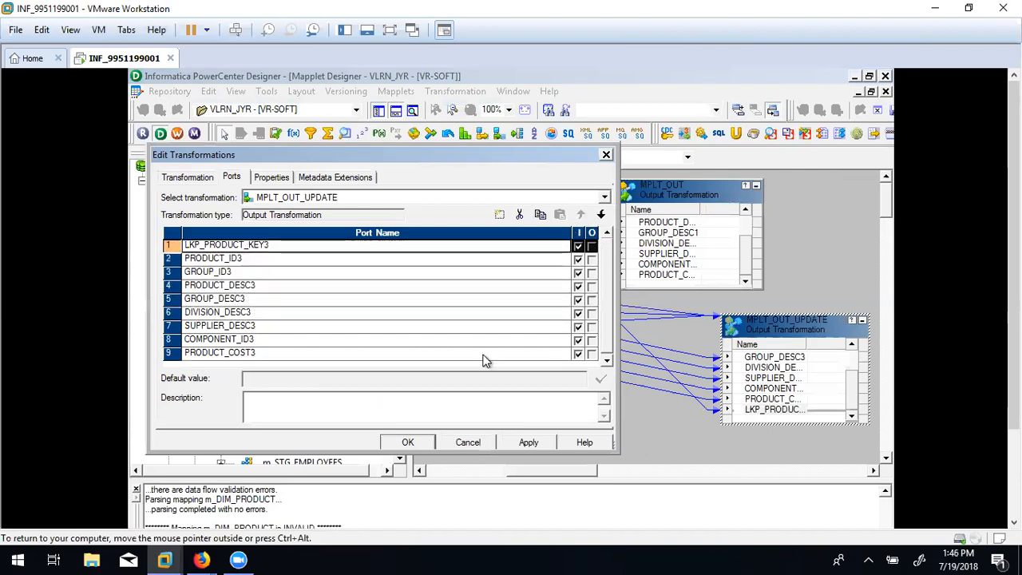
left_click(538, 444)
left_click(425, 446)
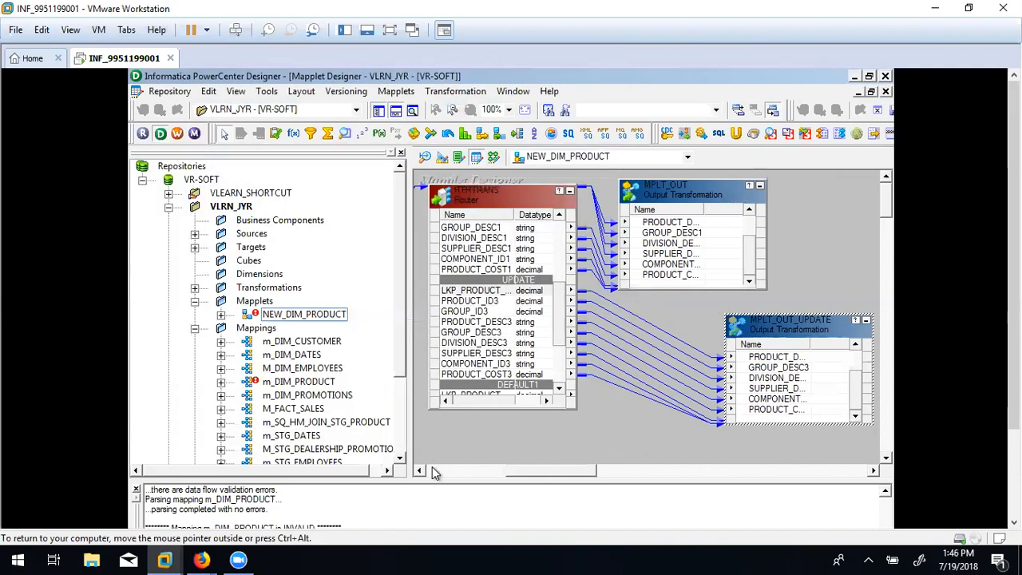
Reposition LKPTRANS and EXPTRANS so their links run clear of MPLT_IN, and save the mapplet.
left_click_drag(549, 480, 425, 474)
left_click(515, 215)
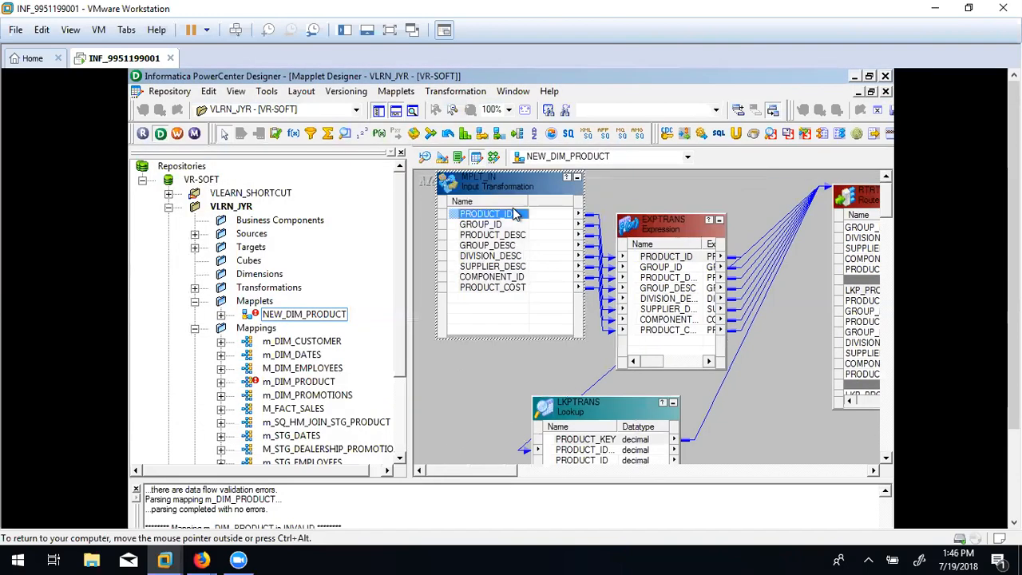
left_click_drag(608, 409, 774, 418)
left_click_drag(662, 227, 665, 194)
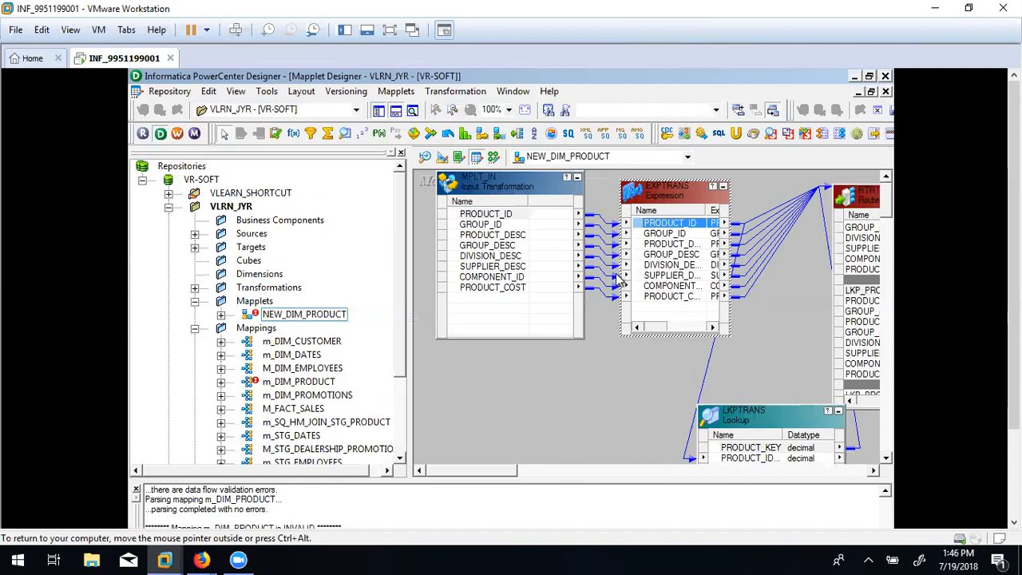
key("ctrl+s")
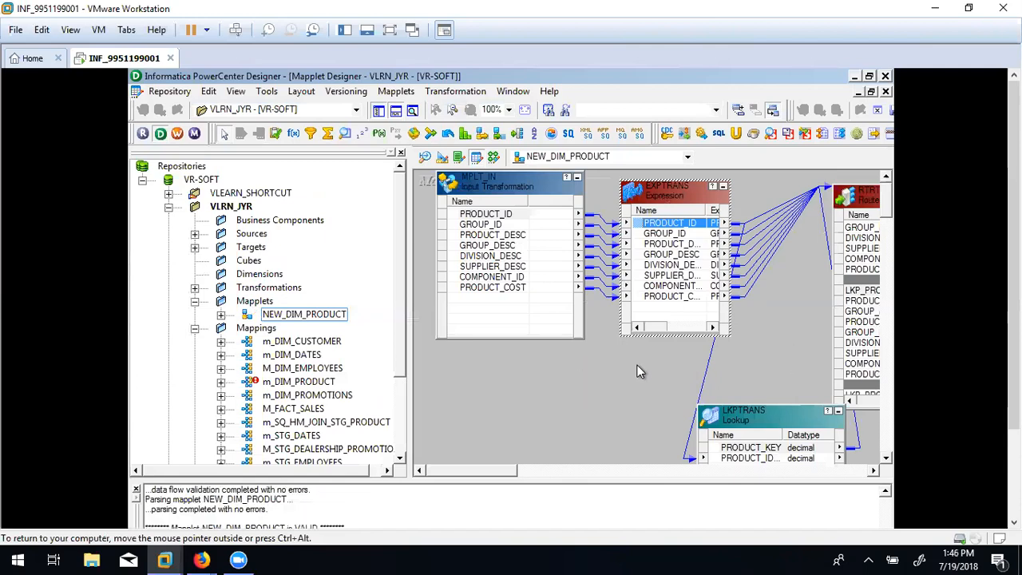
Switch to the m_DIM_PRODUCT mapping and delete its LKPTRANS lookup.
left_click(494, 157)
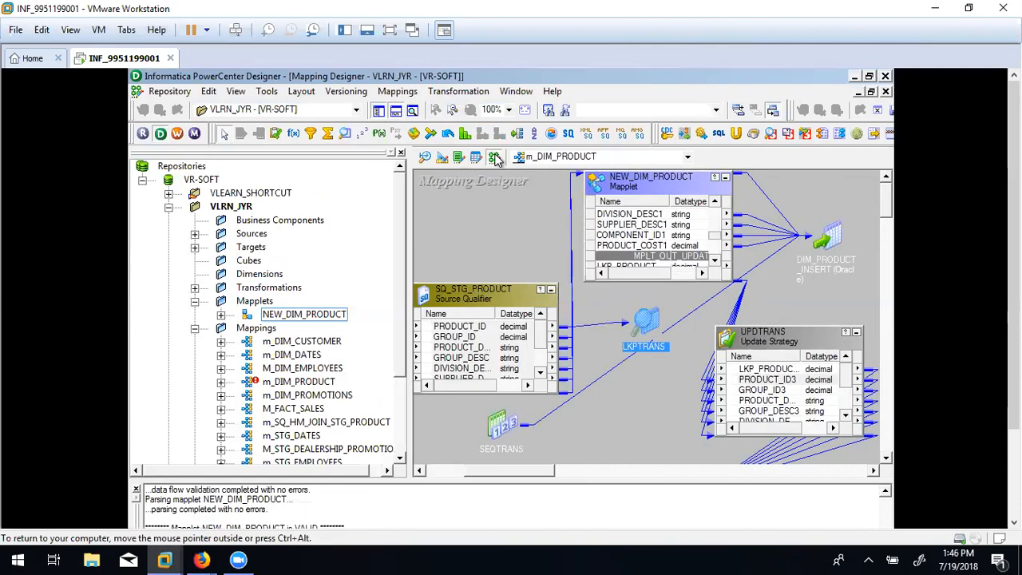
key("Delete")
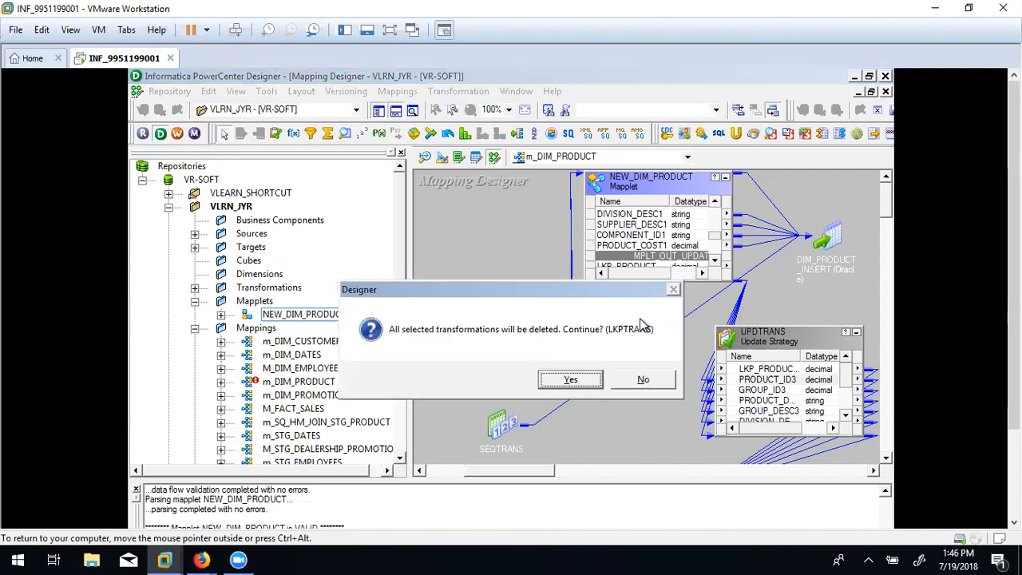
left_click(588, 377)
Rearrange SQ_STG_PRODUCT, UPDTRANS and SEQTRANS around the mapplet, and expand the DIM_PRODUCT_INSERT target and move it above SEQTRANS.
left_click_drag(504, 298, 469, 237)
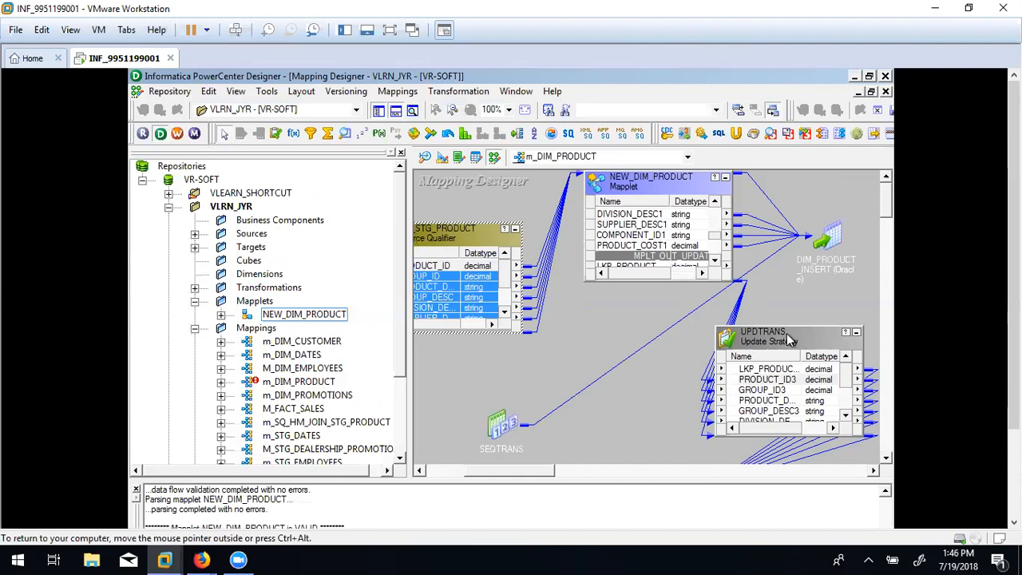
left_click_drag(786, 333, 847, 326)
left_click_drag(505, 431, 805, 289)
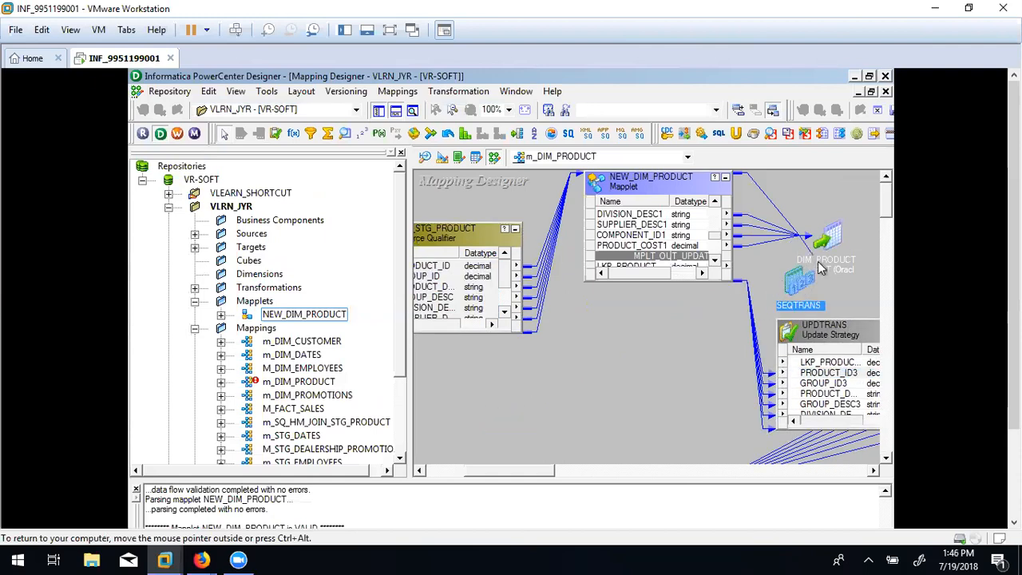
double_click(837, 238)
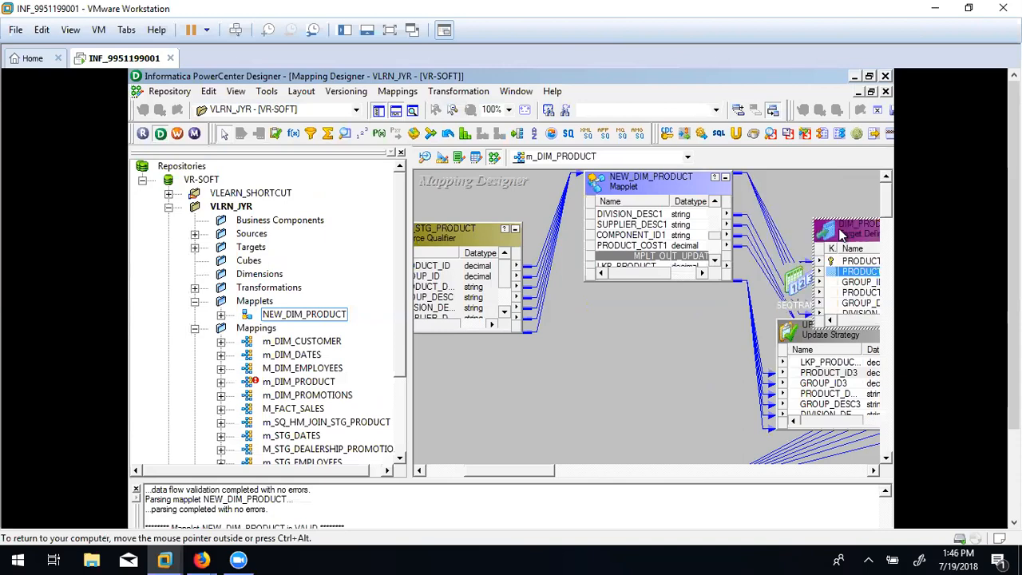
left_click_drag(840, 233, 834, 181)
Move the NEW_DIM_PRODUCT mapplet toward the source qualifier and lengthen it to show all MPLT_OUT_UPDATE ports.
left_click(660, 186)
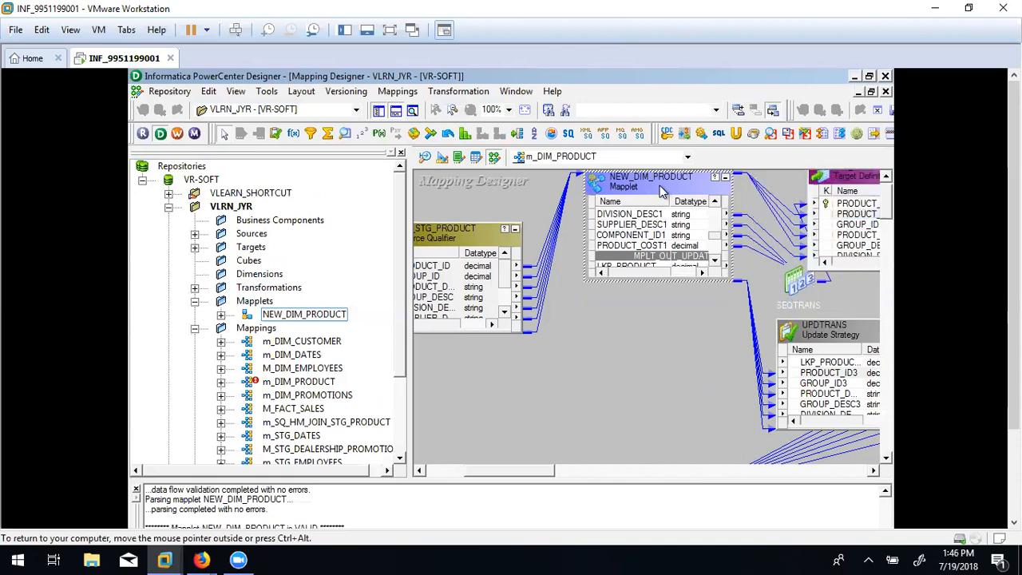
left_click_drag(659, 185, 582, 203)
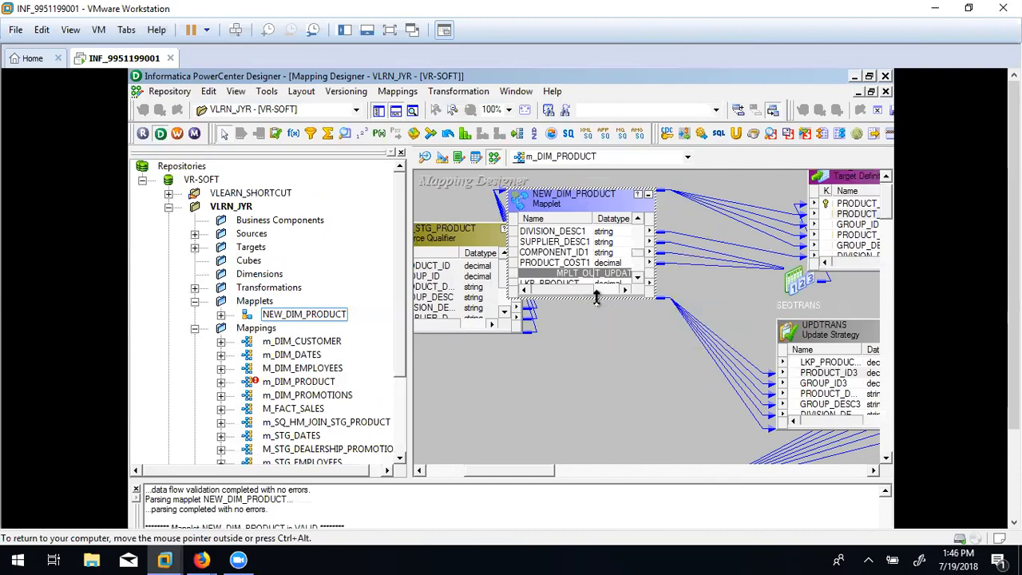
left_click_drag(596, 295, 599, 415)
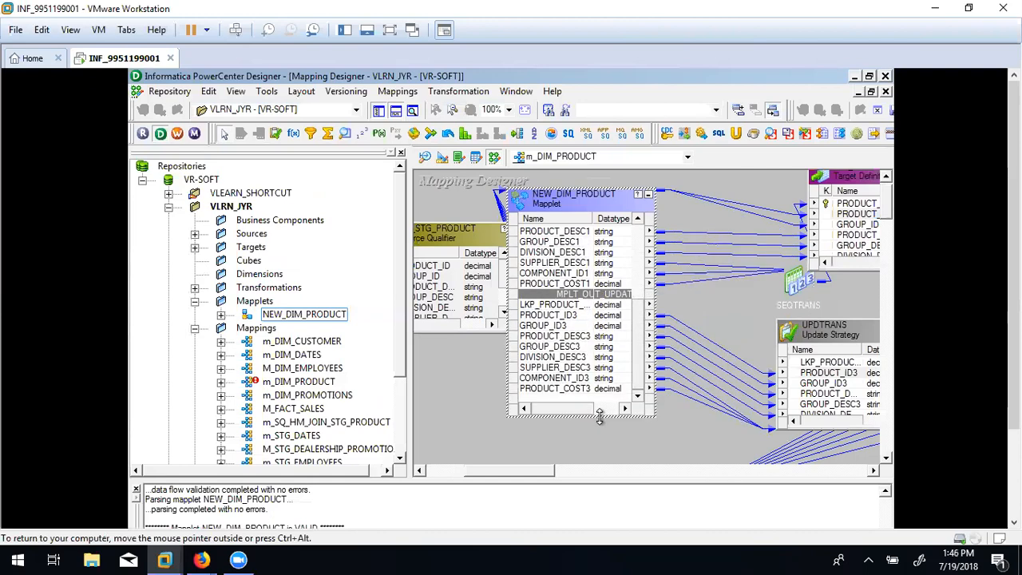
Link the mapplet's LKP_PRODUCT_KEY3 port in the MPLT_OUT_UPDATE group to the matching UPDTRANS port.
left_click(577, 304)
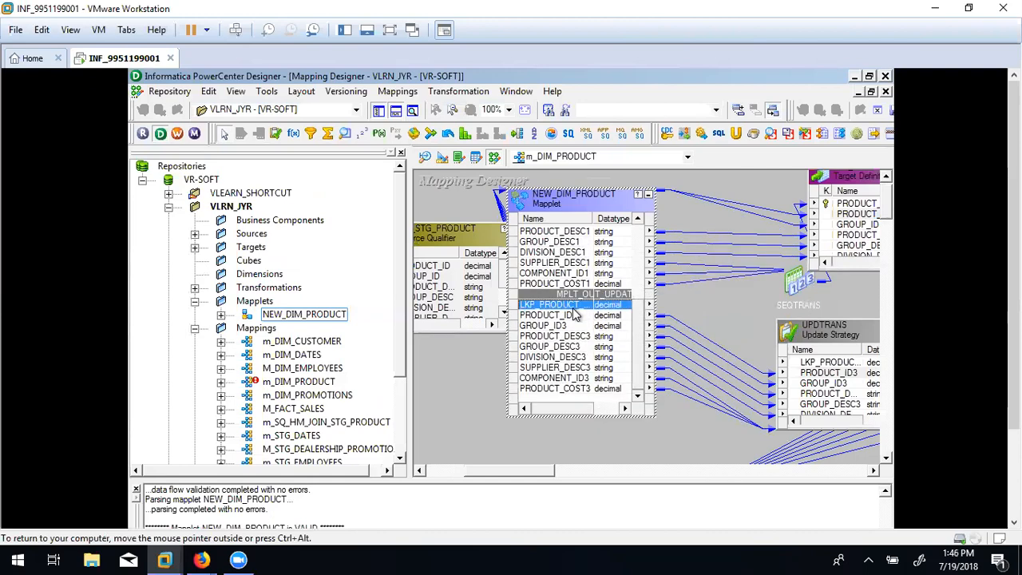
left_click_drag(564, 308, 822, 370)
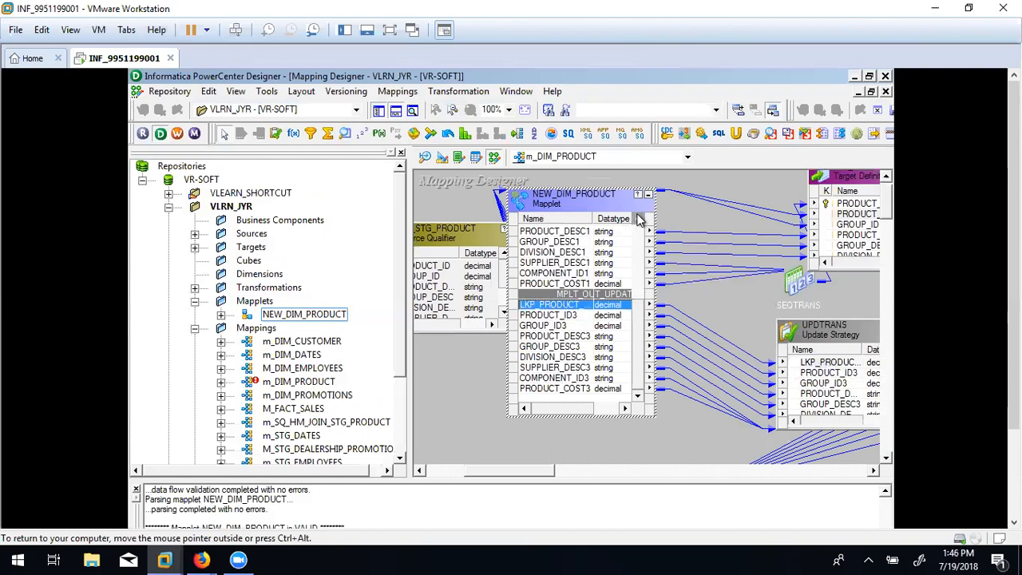
scroll(639, 219, "up", 7)
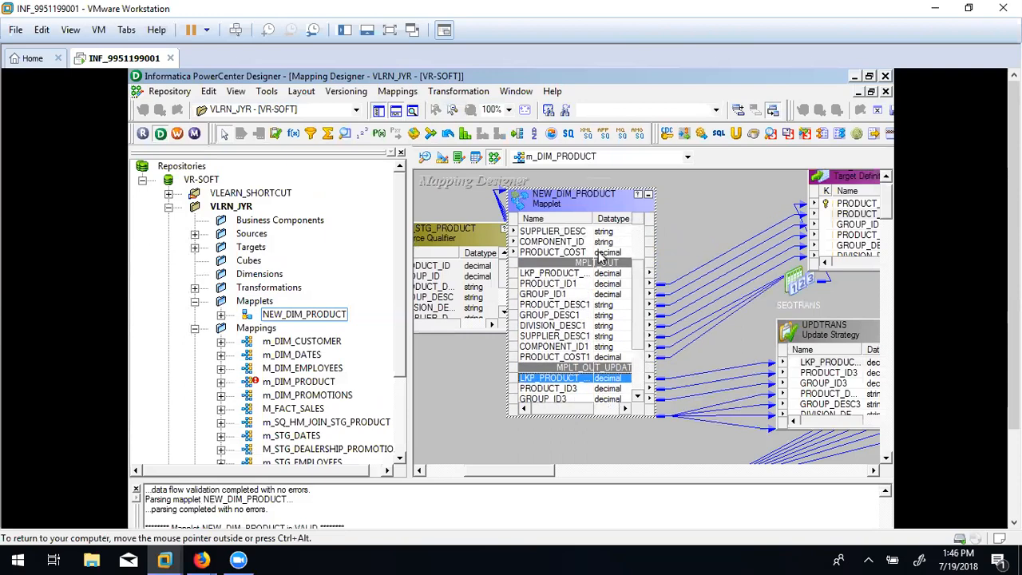
Save the m_DIM_PRODUCT mapping and arrange all its objects as icons.
left_click(566, 275)
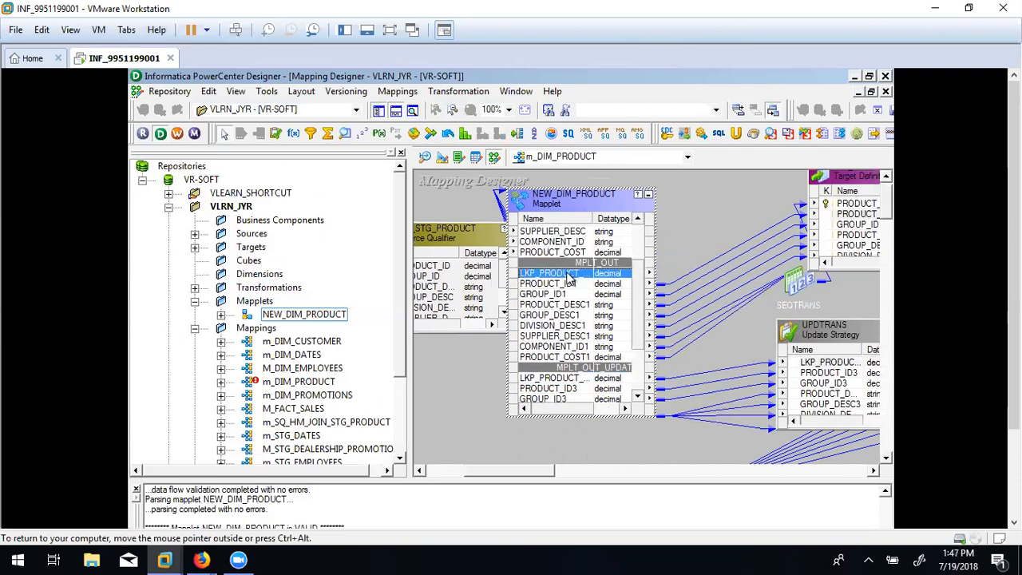
key("ctrl+s")
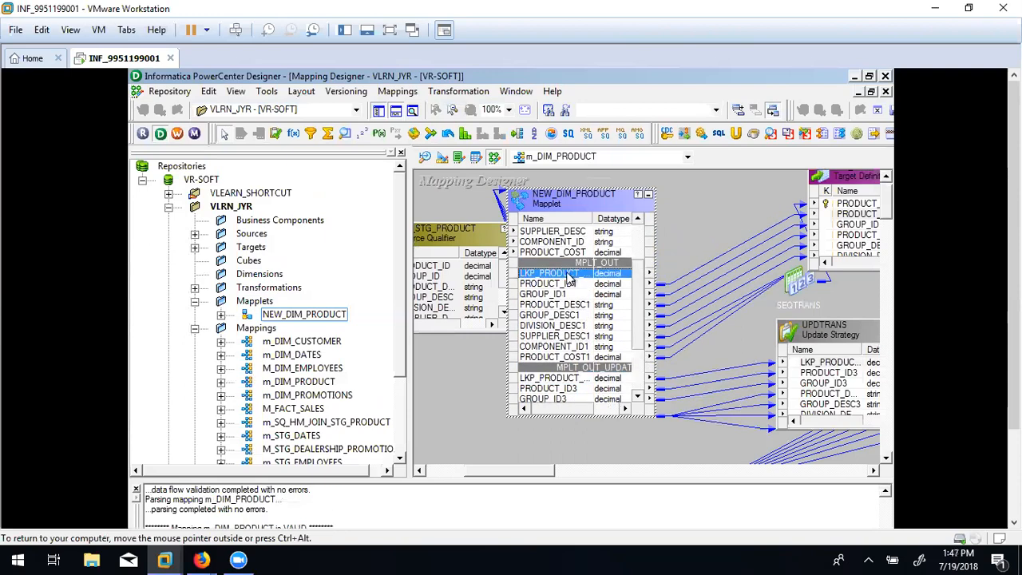
right_click(685, 198)
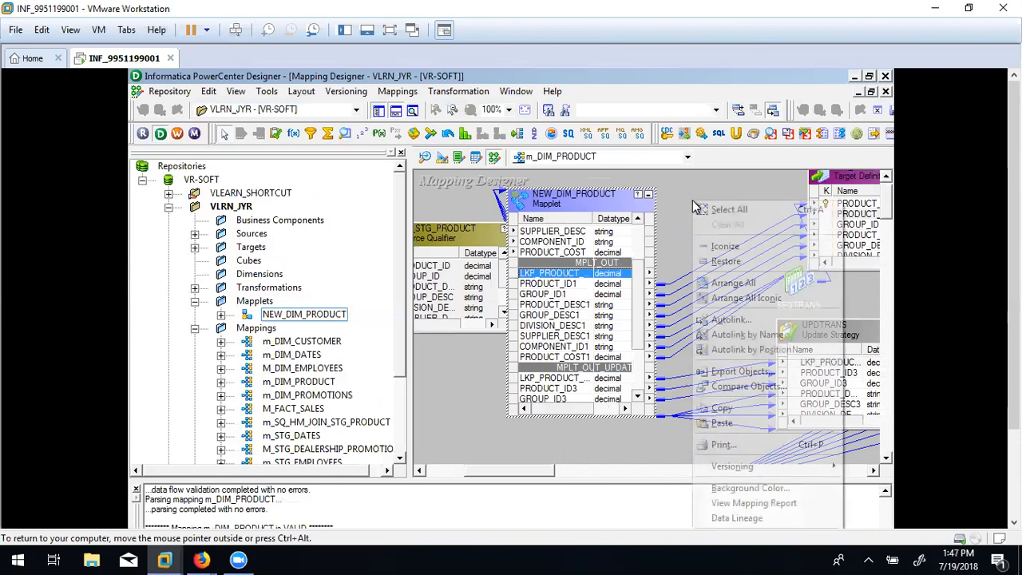
left_click(744, 297)
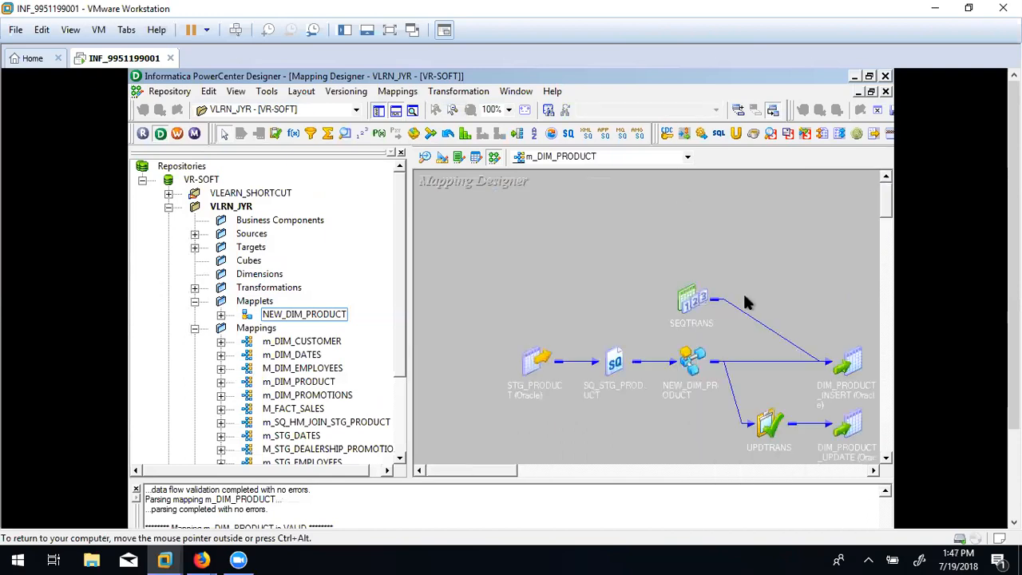
Open the NEW_DIM_PRODUCT mapplet from the mapping, arrange its transformations as icons, and return to the Mapping Designer.
left_click(695, 368)
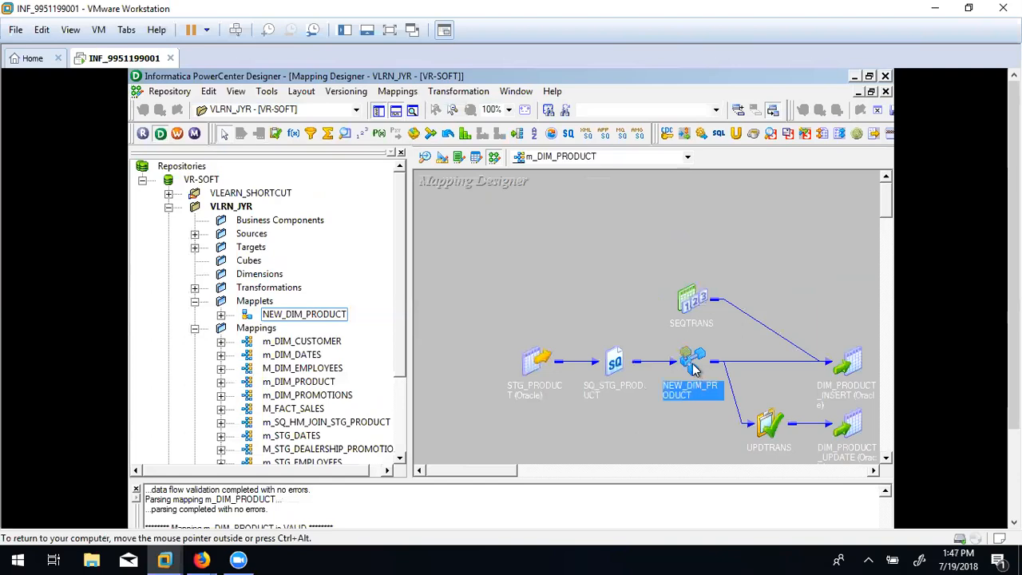
double_click(693, 367)
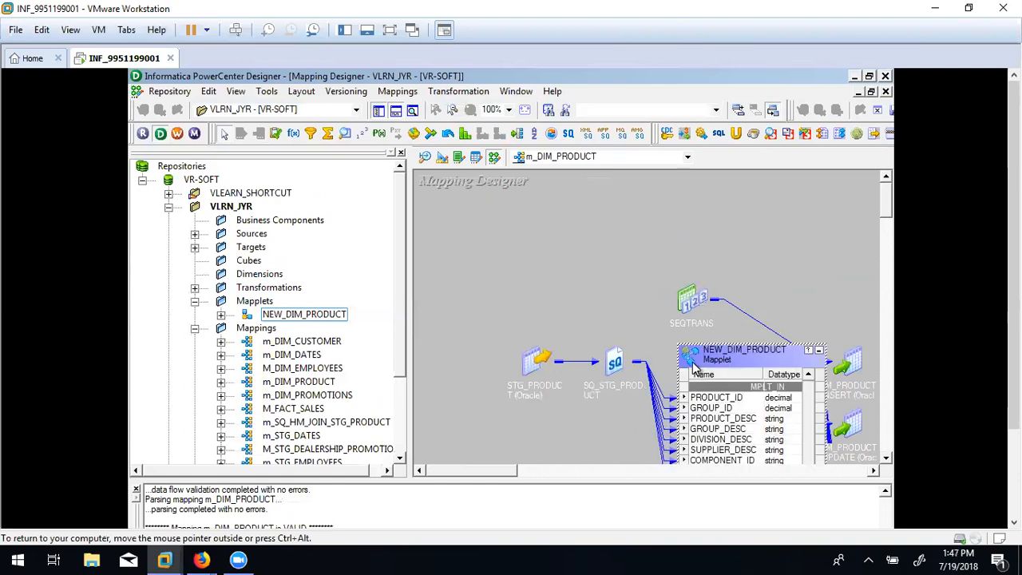
right_click(693, 365)
left_click(752, 351)
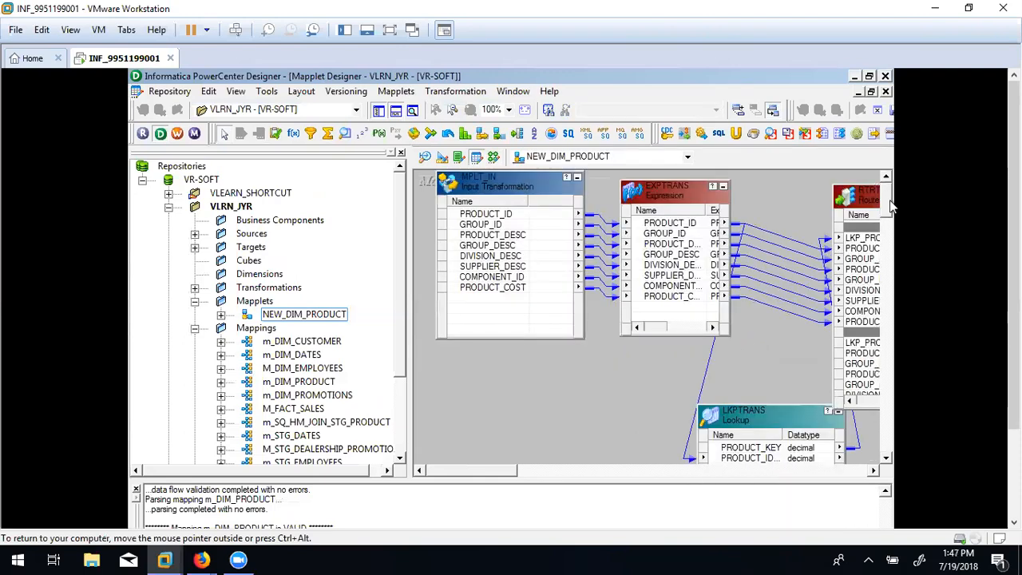
right_click(559, 366)
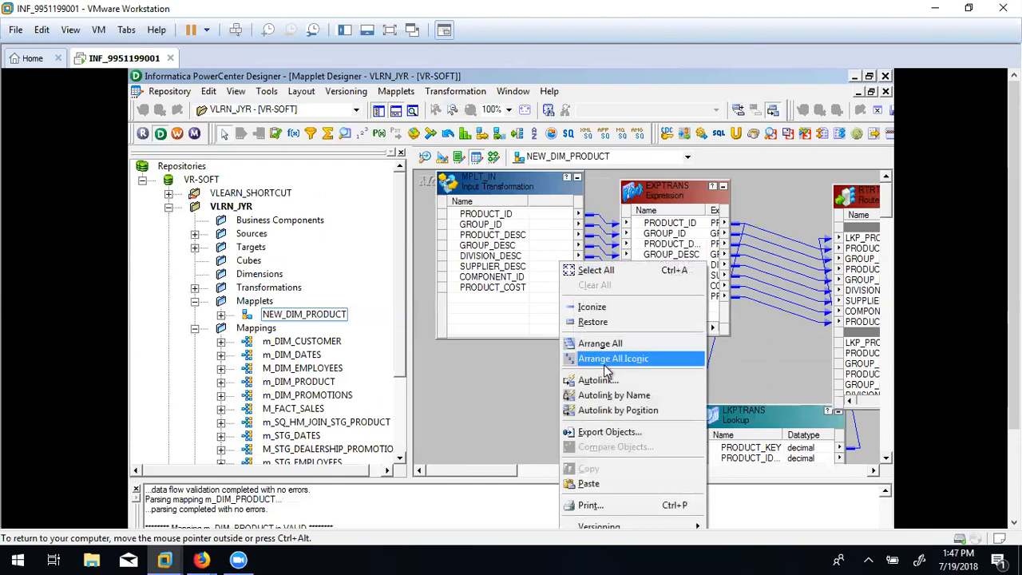
left_click(630, 359)
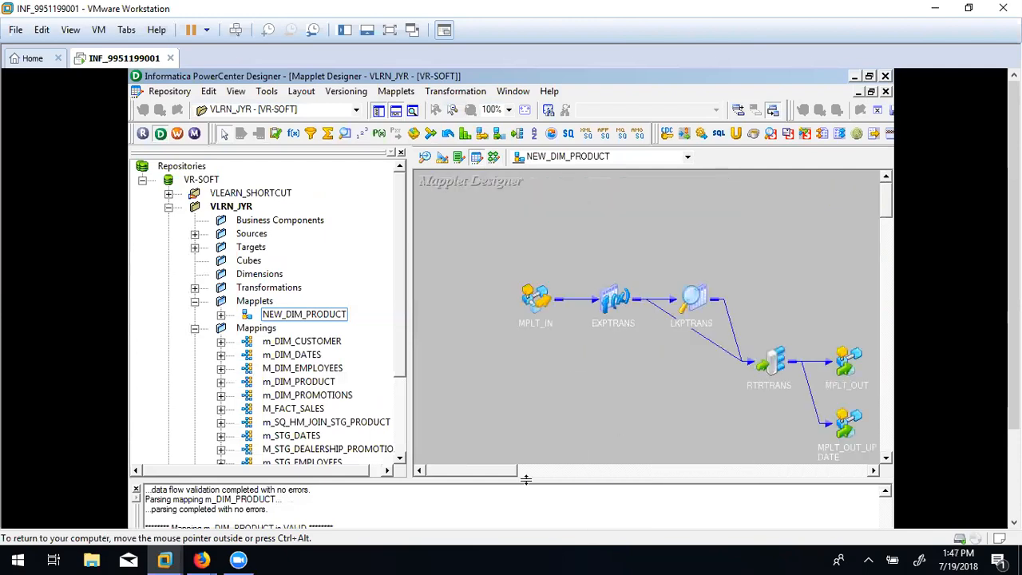
mouse_move(511, 472)
left_mouse_down()
mouse_move(540, 471)
mouse_move(513, 463)
left_mouse_up()
left_click(493, 156)
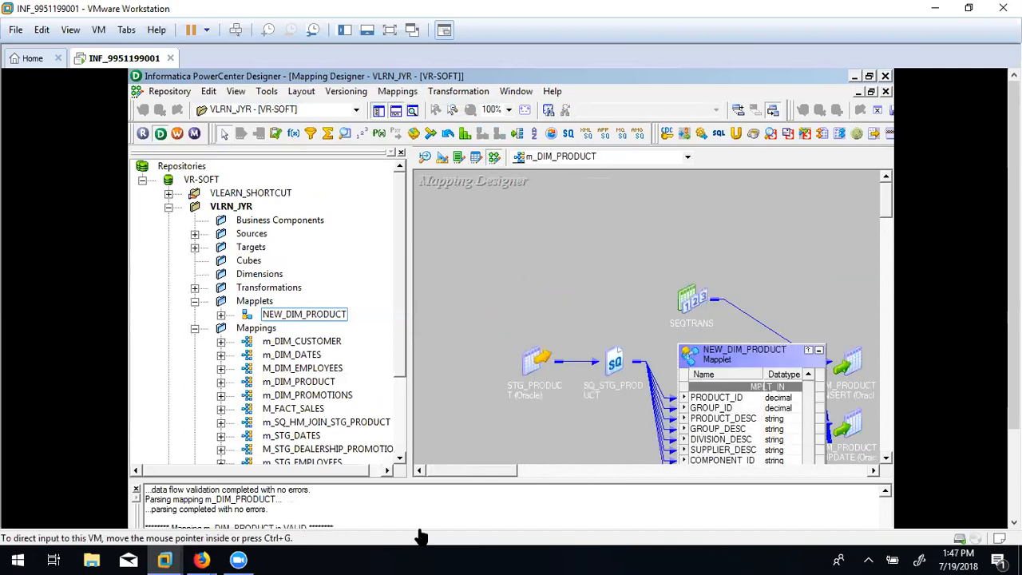
Switch to Workflow Manager, list the VLRN_JYR sessions and workflows, and open the s_m_DIM_PRODUCT session in the Task Developer.
left_click_drag(1013, 325, 1013, 412)
left_click(452, 513)
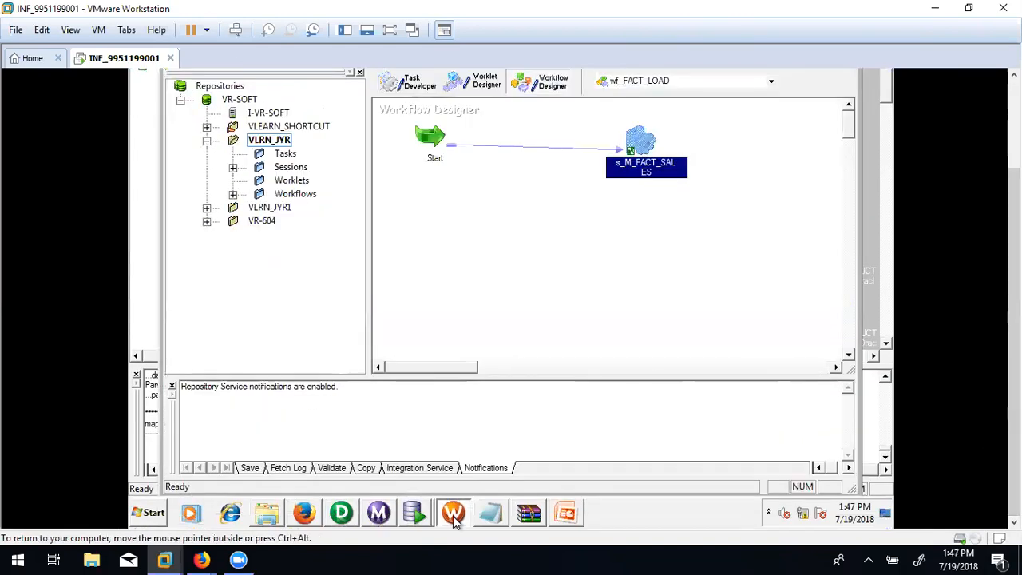
left_click(233, 194)
left_click(233, 167)
left_click(403, 81)
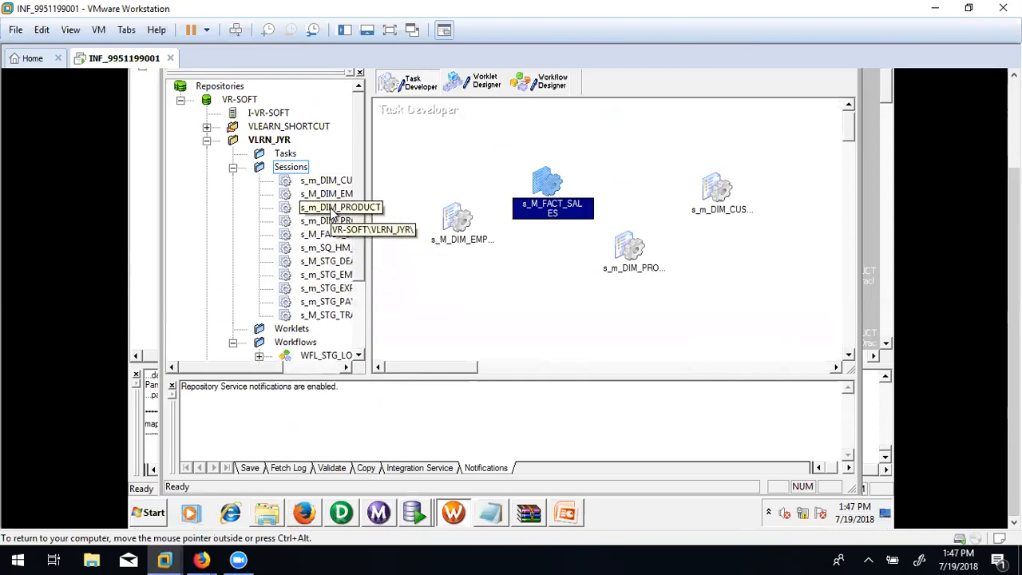
right_click(334, 211)
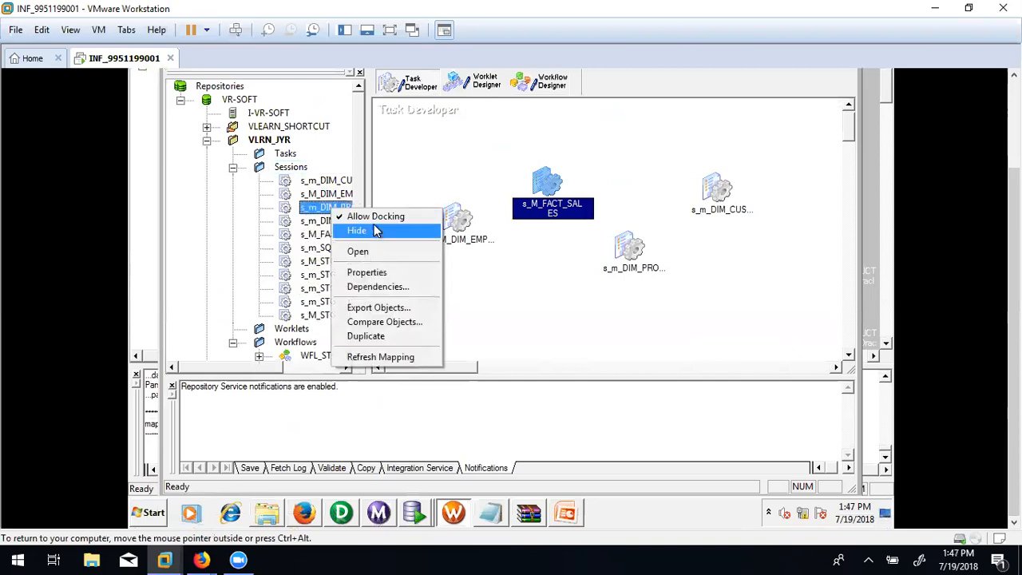
left_click(379, 254)
left_click(558, 242)
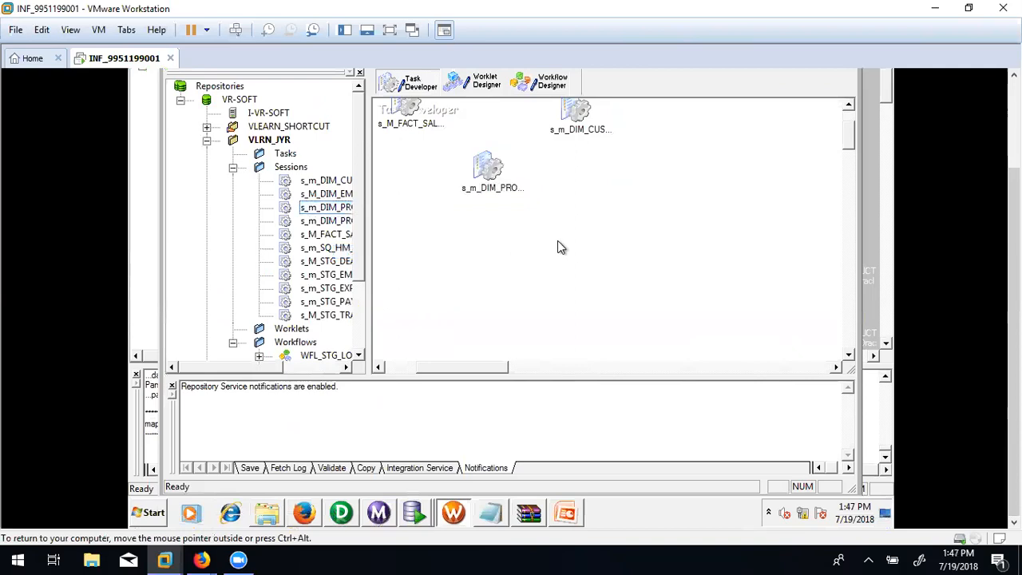
key("ctrl+s")
Try to edit the s_m_DIM_PRODUCT session, then close its editor without making changes.
left_click(641, 292)
left_click(489, 171)
right_click(489, 173)
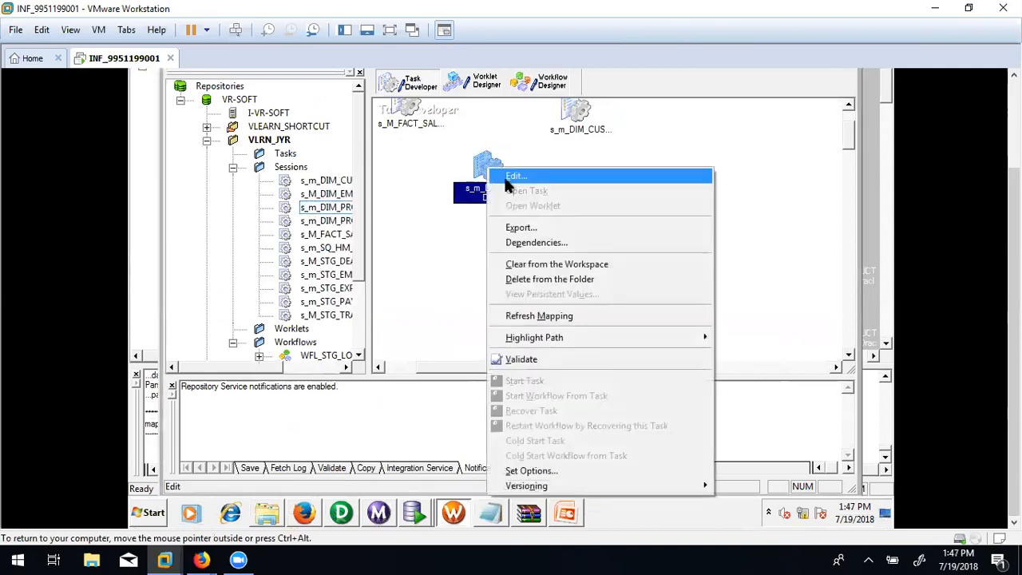
left_click(516, 179)
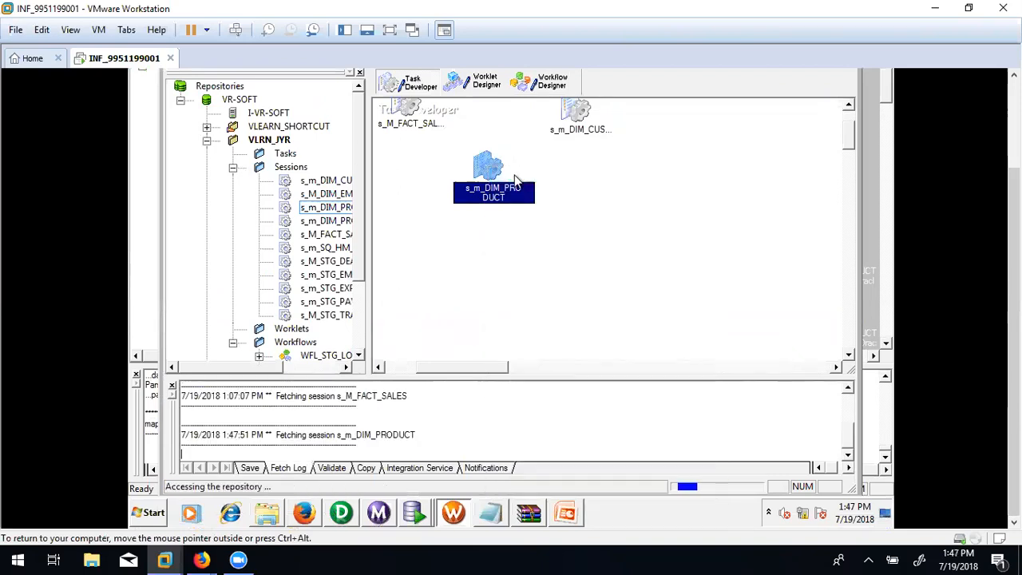
left_click(624, 283)
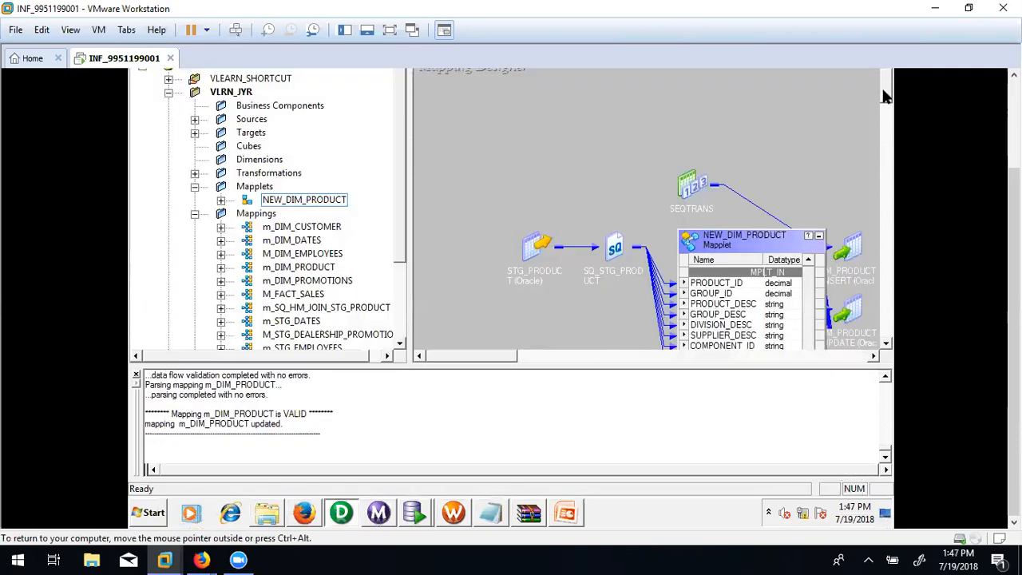
left_click_drag(1012, 300, 1012, 212)
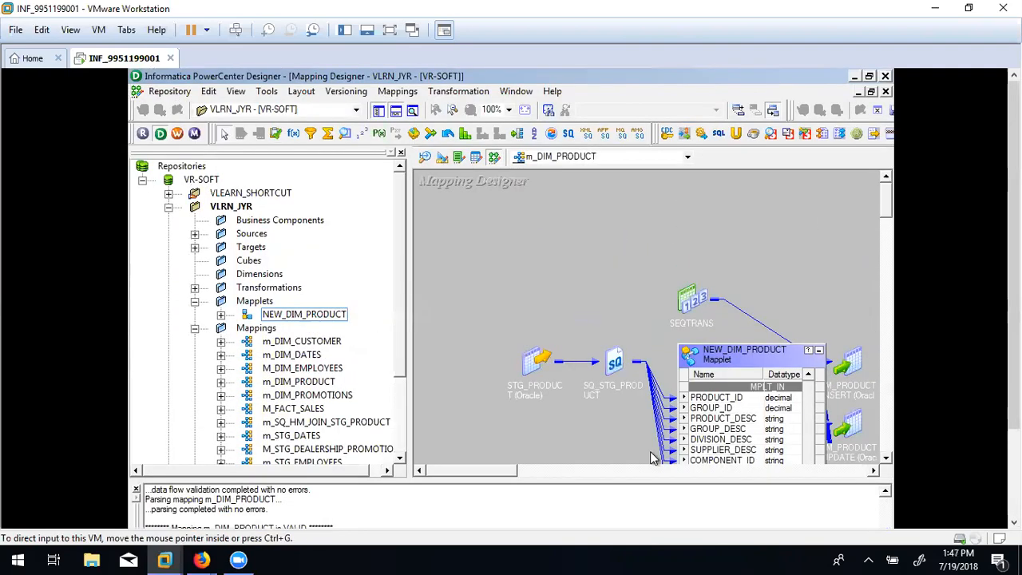
left_click_drag(1012, 335, 1012, 423)
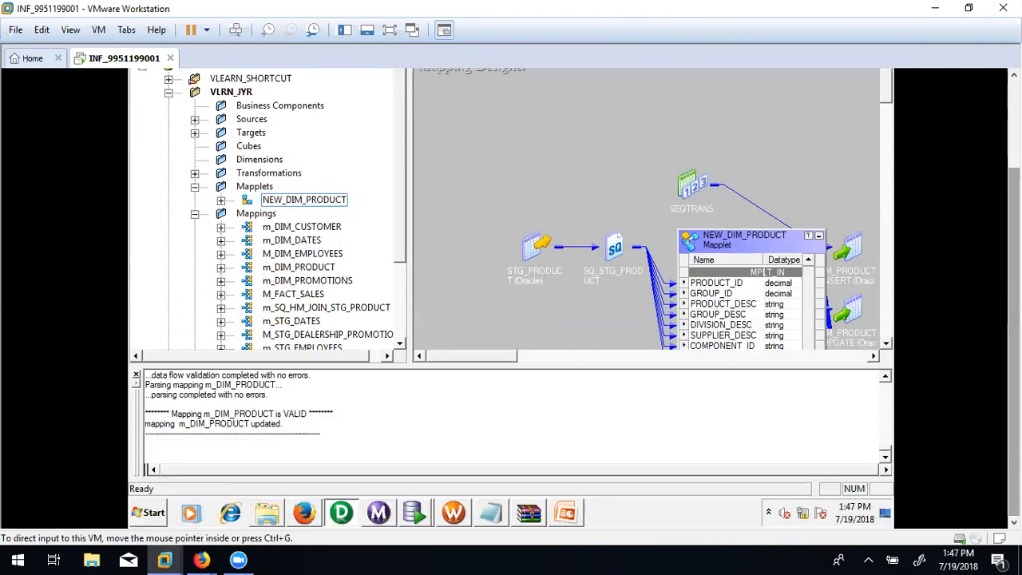
left_click(455, 515)
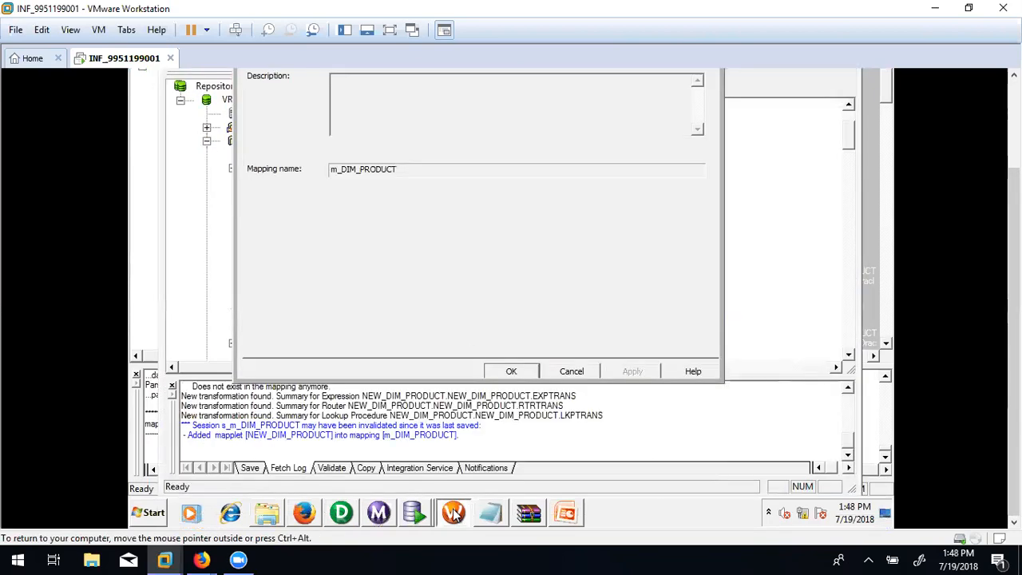
left_click(591, 372)
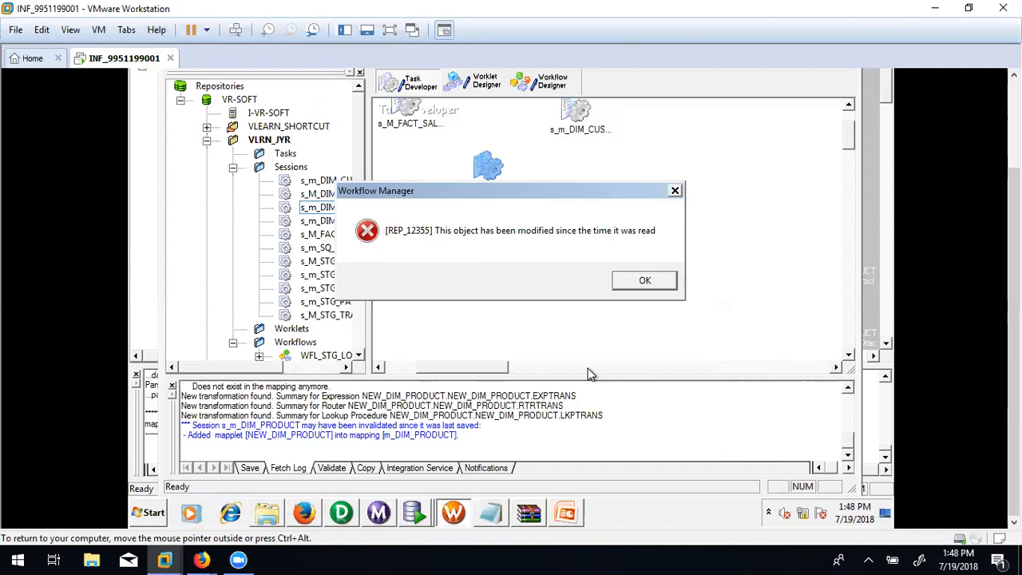
left_click(645, 282)
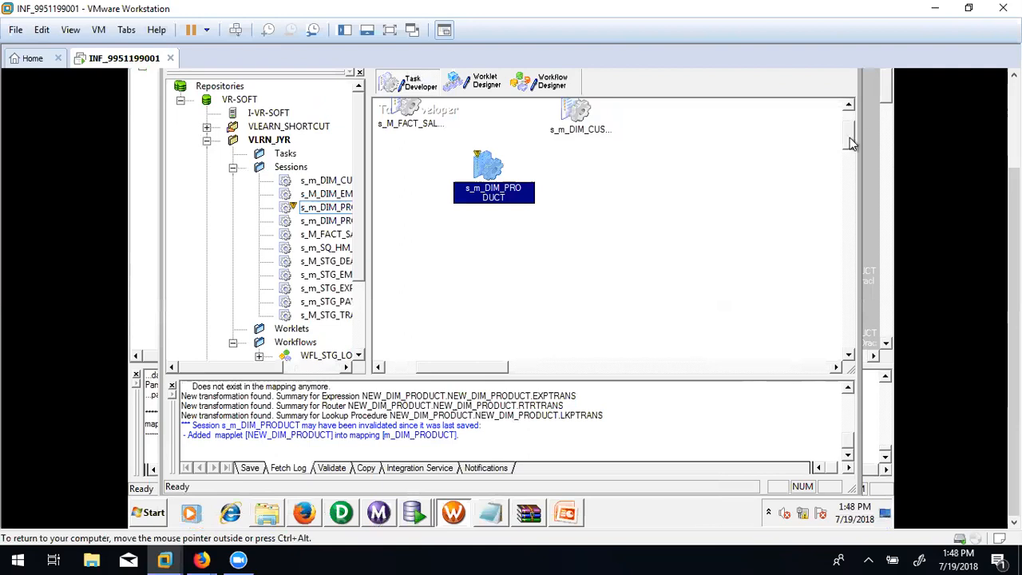
Try to refresh the mapping of the s_m_DIM_PRODUCT session and validate the session.
left_click_drag(851, 142, 851, 119)
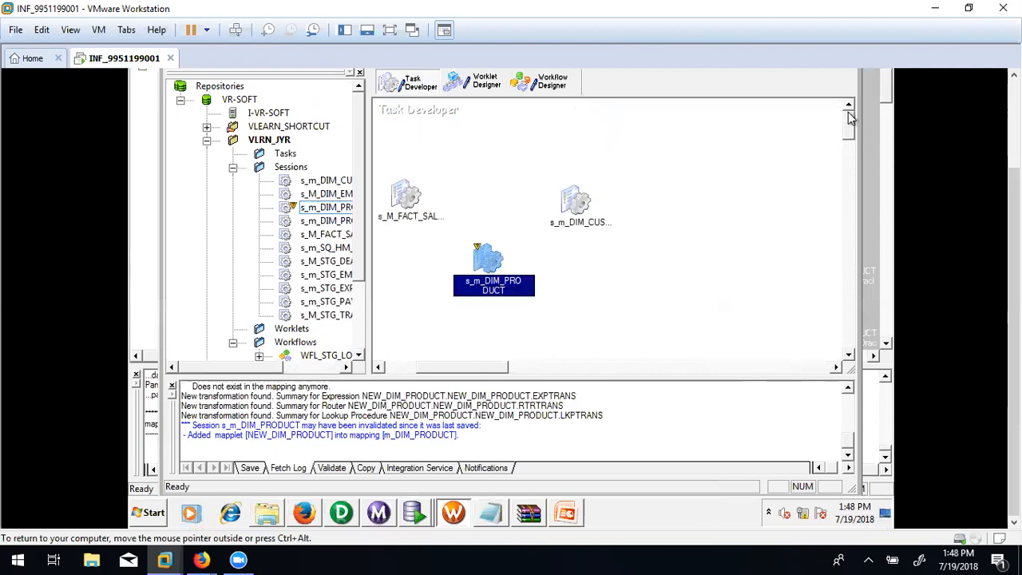
right_click(485, 262)
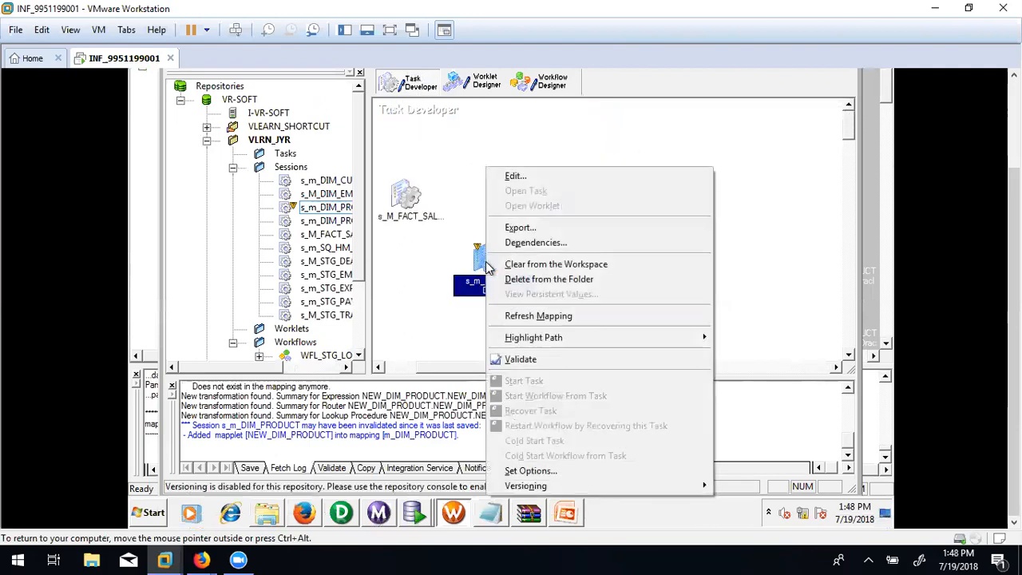
left_click(571, 317)
right_click(488, 268)
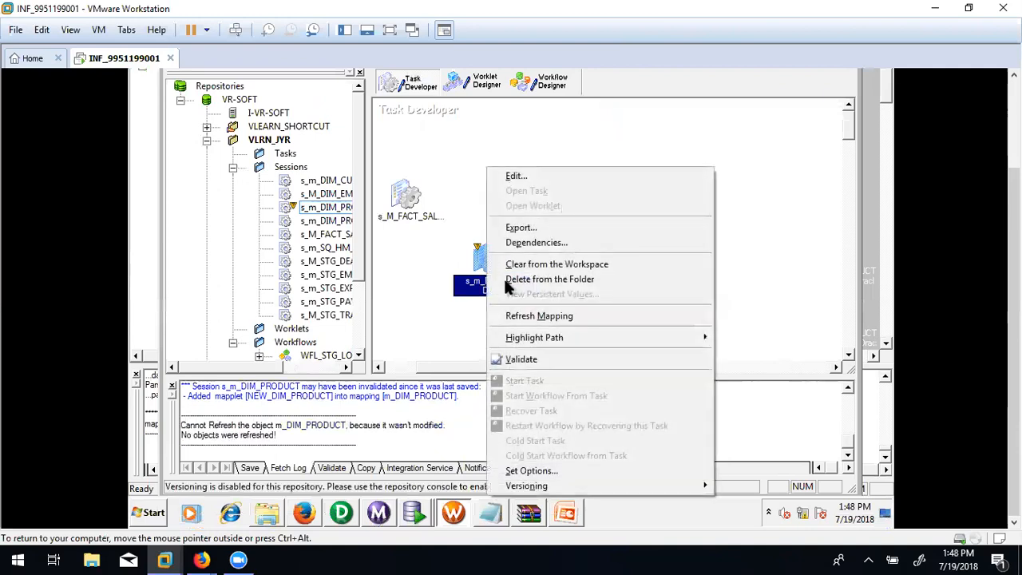
left_click(526, 359)
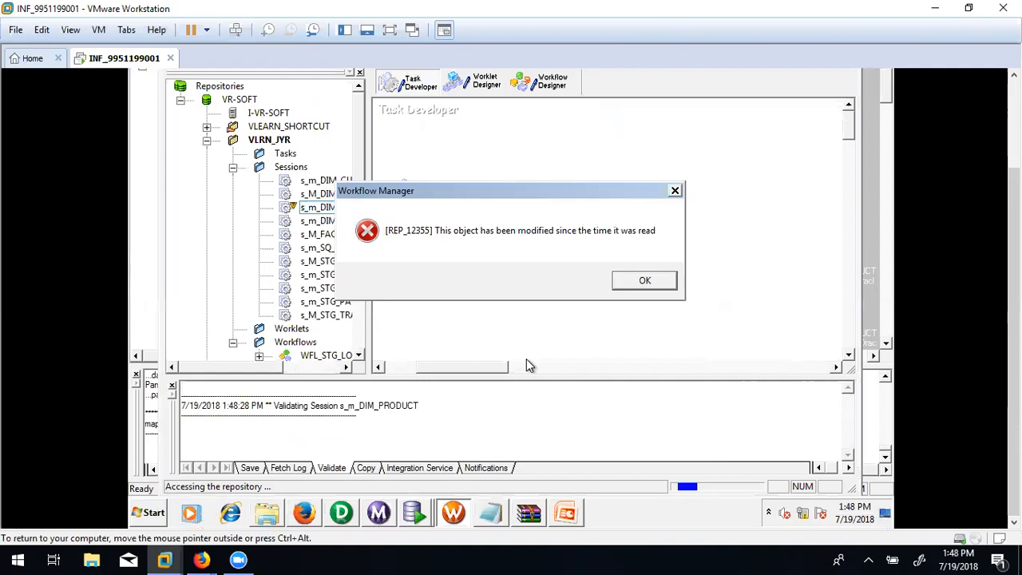
left_click(622, 284)
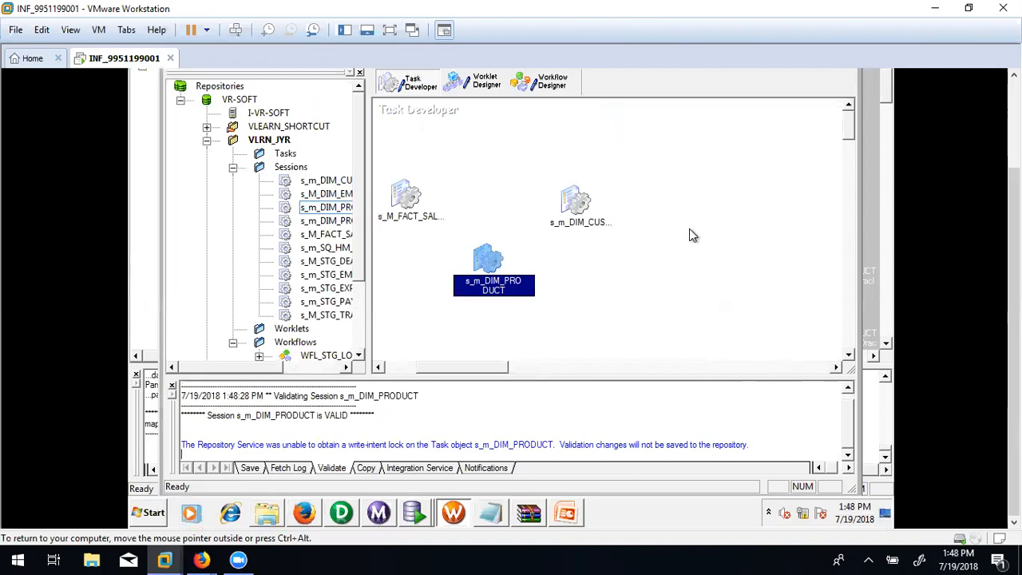
Disconnect from the VLRN_JYR folder and reconnect to it.
right_click(287, 140)
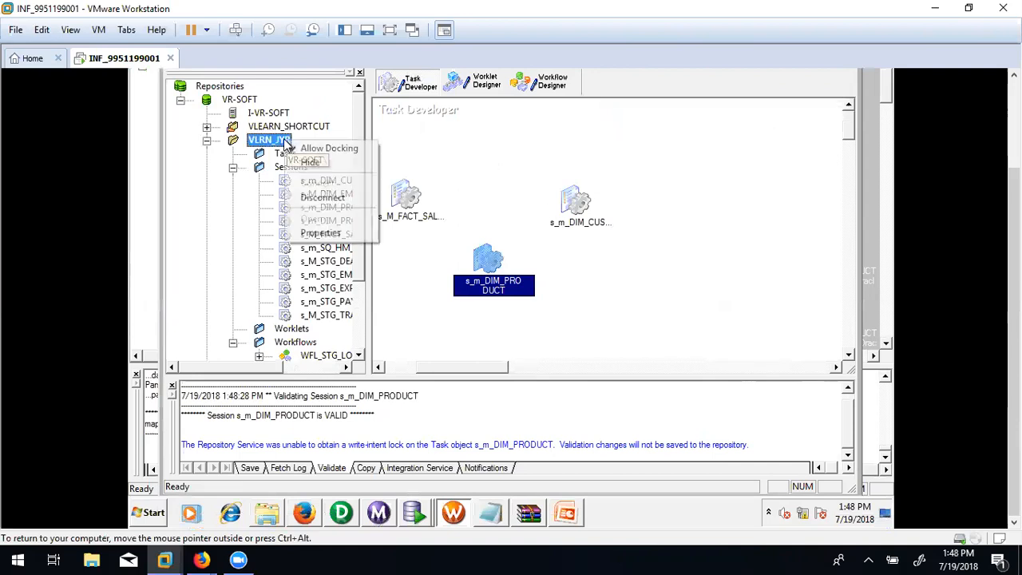
left_click(323, 197)
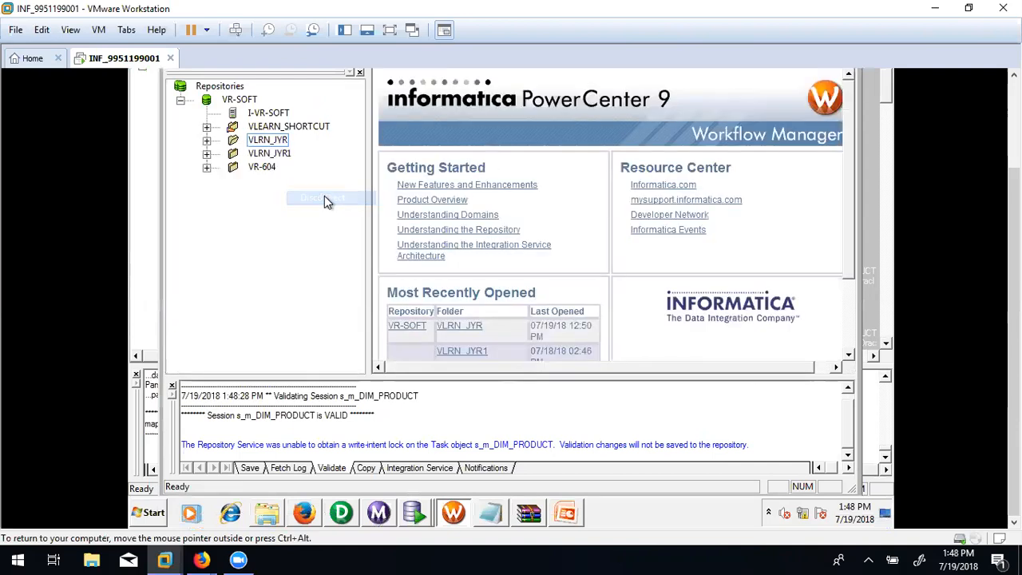
double_click(268, 140)
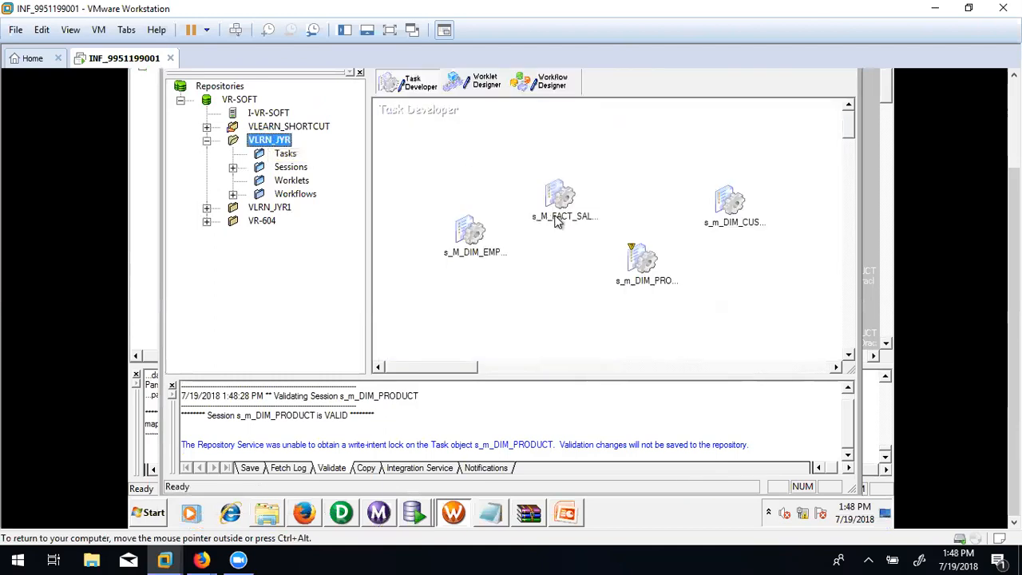
Validate the s_m_DIM_PRODUCT session and save the folder's changes to the repository.
left_click(636, 262)
right_click(636, 264)
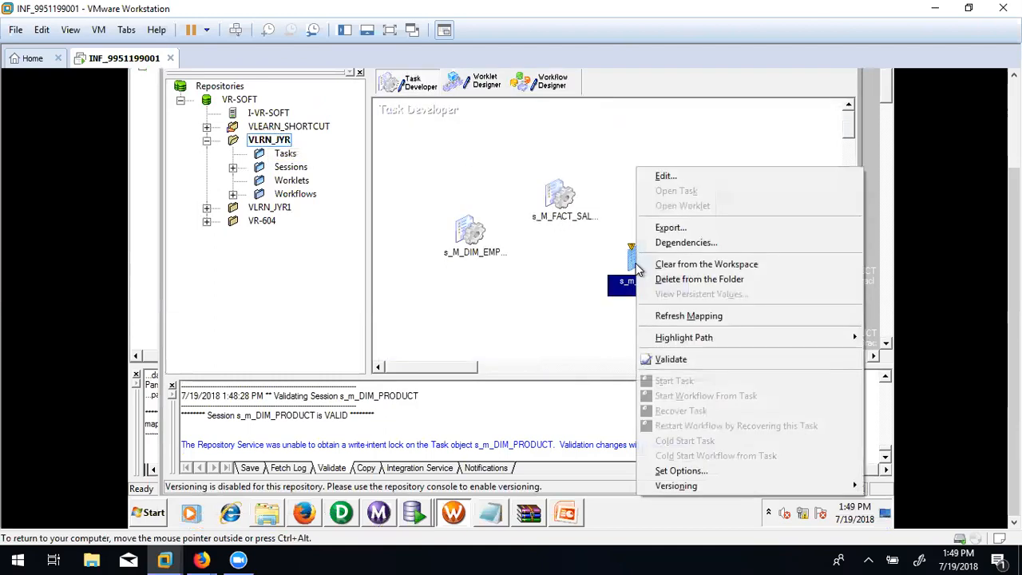
left_click(672, 360)
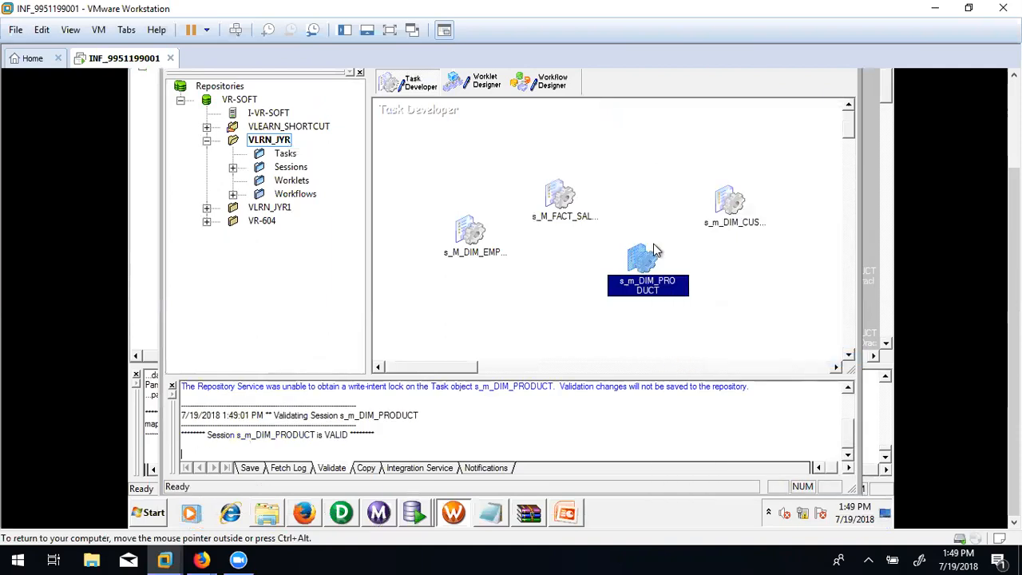
key("ctrl+s")
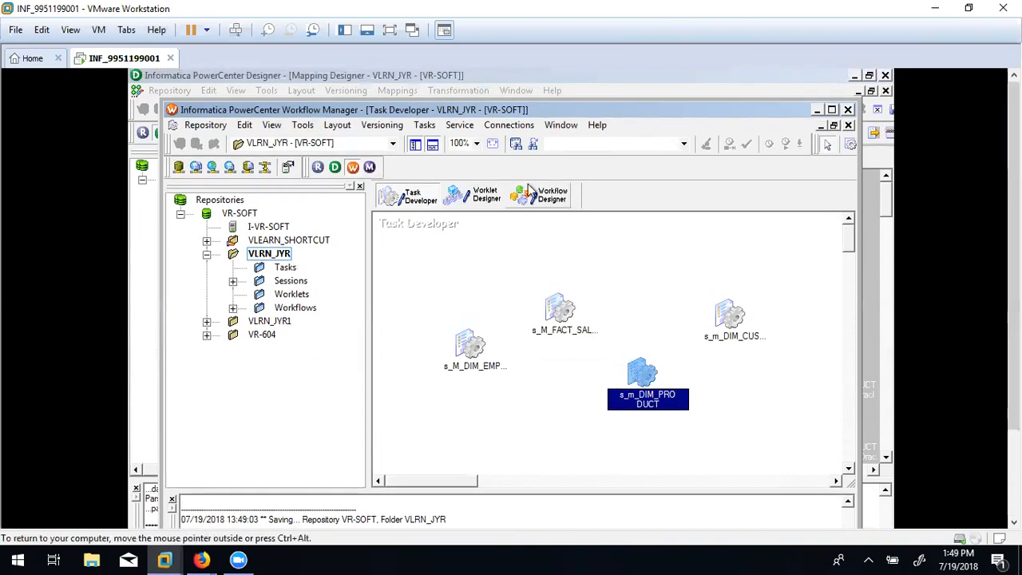
Open the s_m_DIM_PRODUCT session for editing from the Task Developer.
left_click(531, 195)
left_click(410, 195)
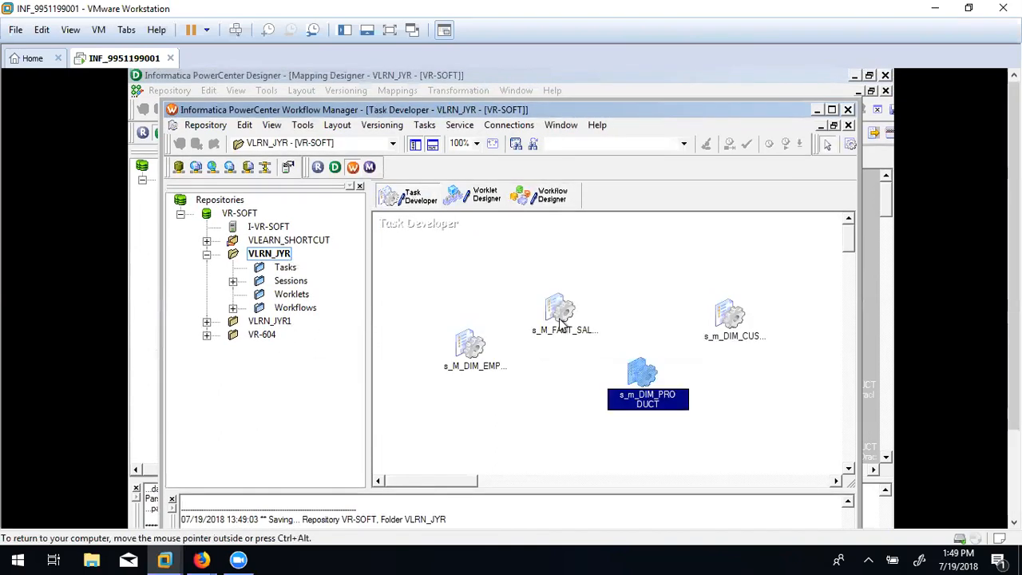
double_click(638, 373)
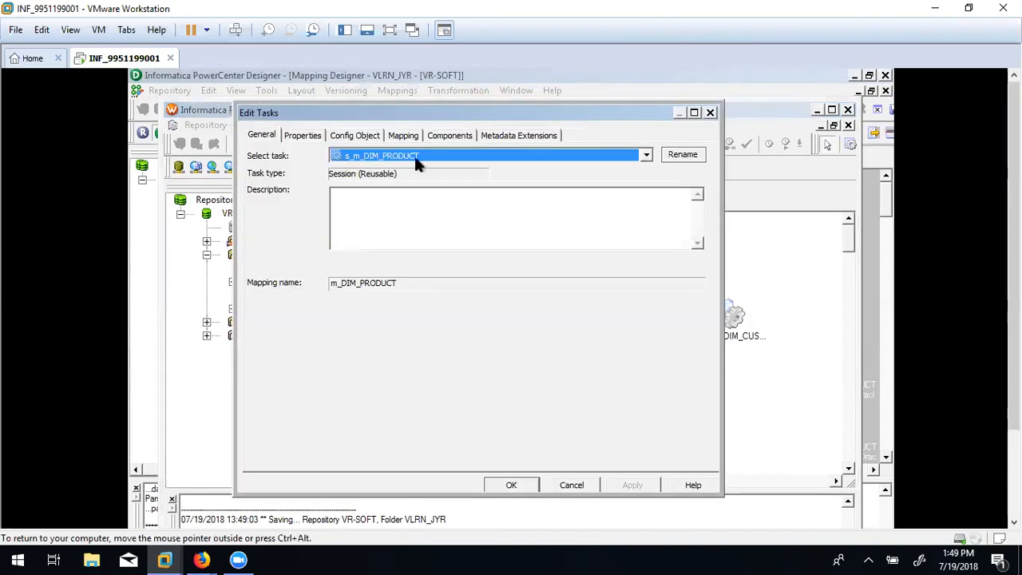
Review the session's lookup and target connections in its mapping, along with its general properties and config object settings.
left_click(403, 136)
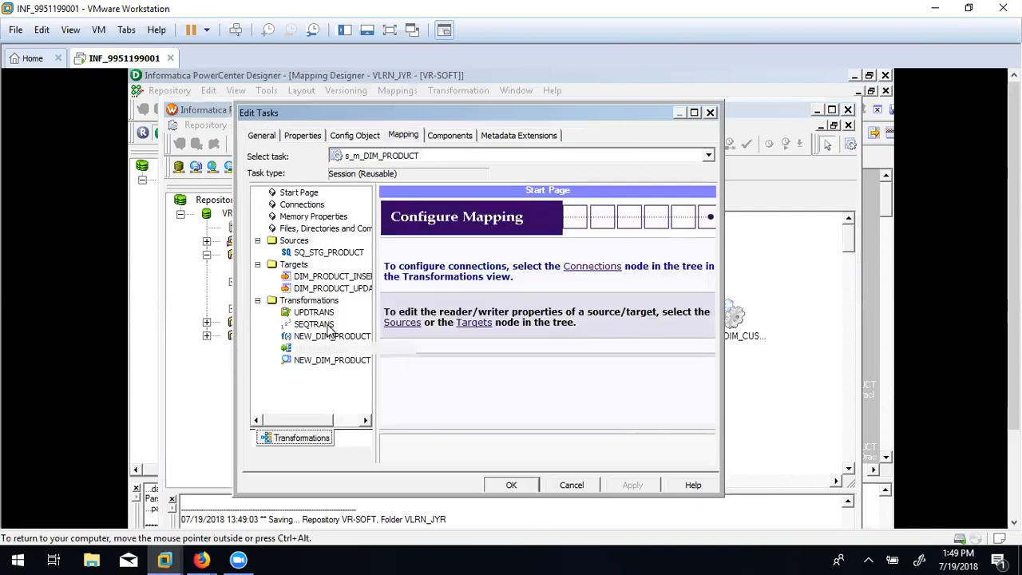
left_click(321, 363)
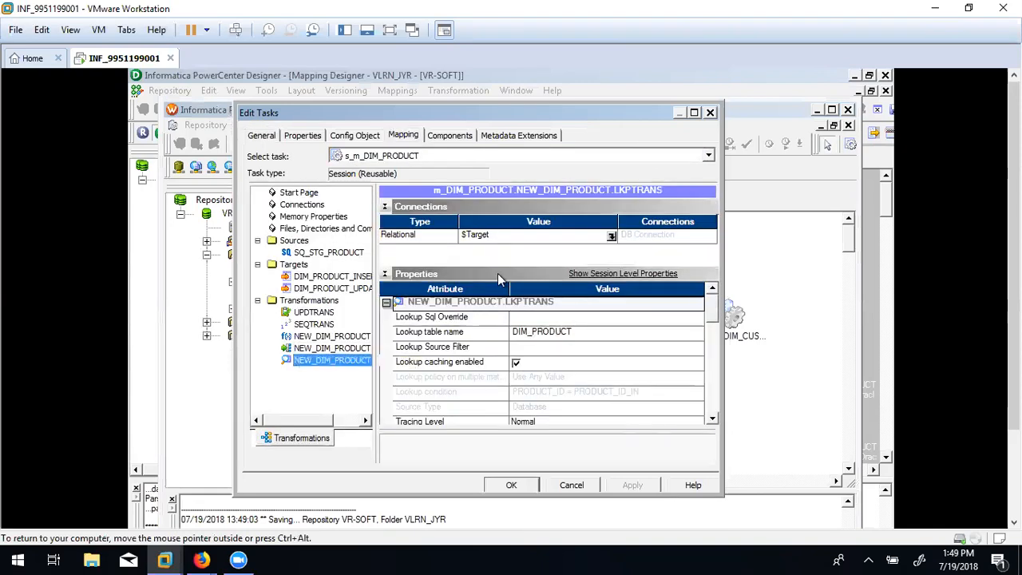
left_click(344, 276)
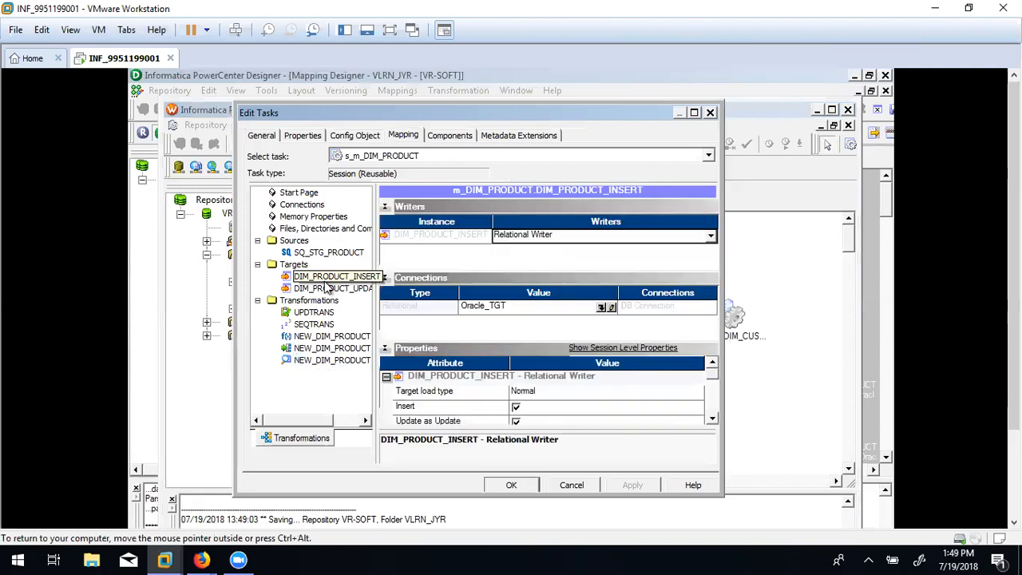
left_click(334, 290)
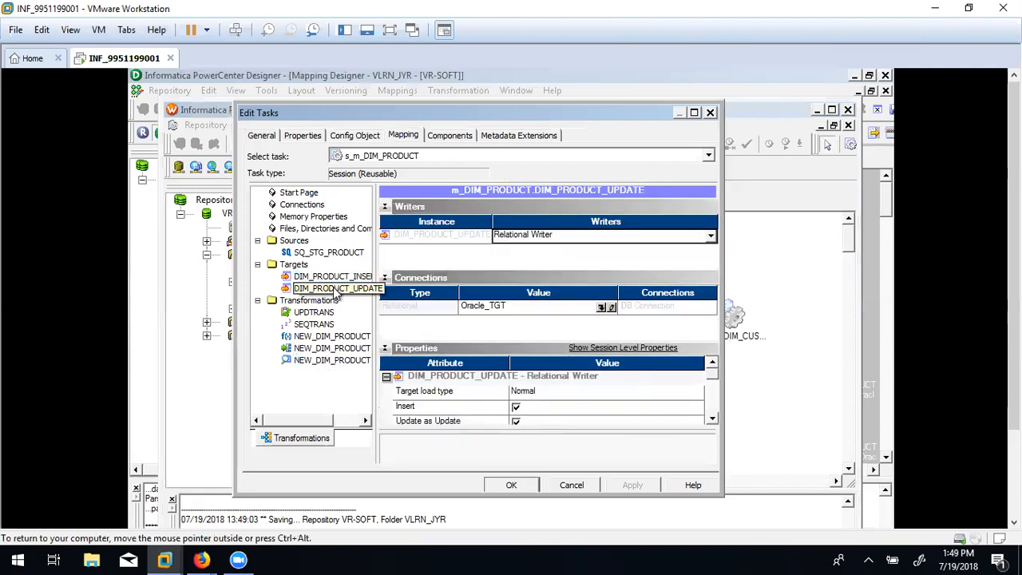
left_click(302, 136)
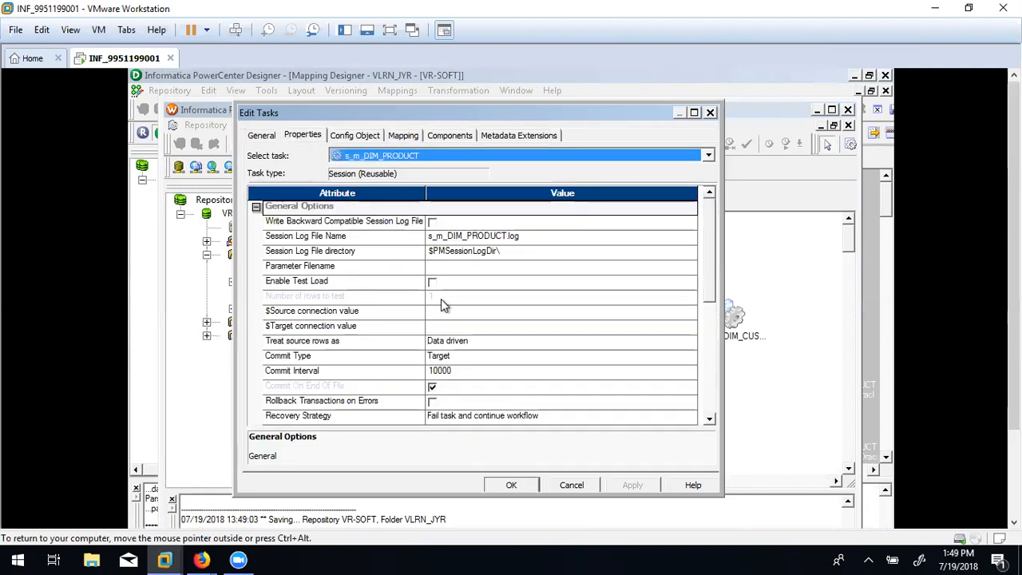
left_click(356, 136)
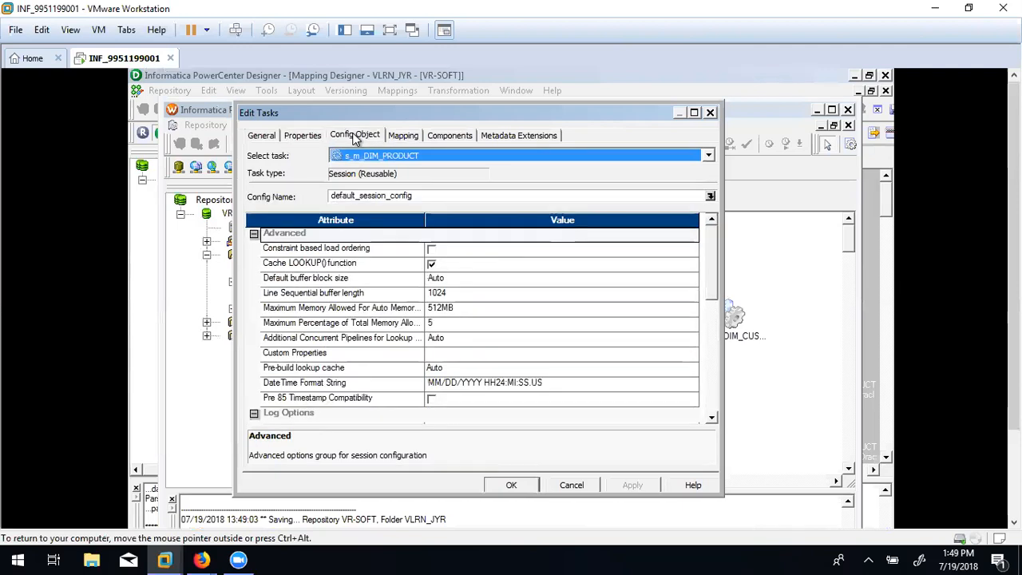
left_click(315, 137)
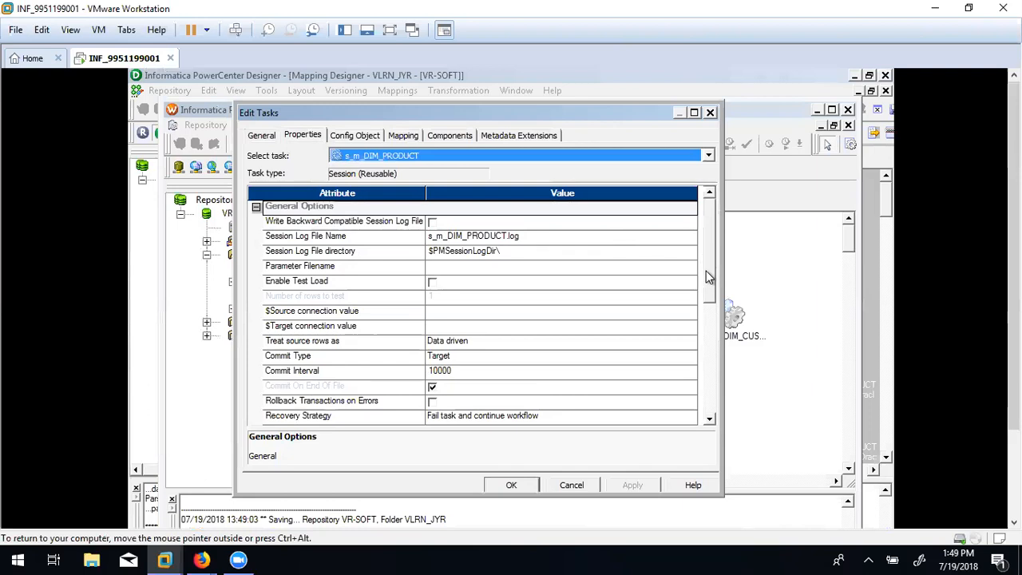
left_click_drag(709, 258, 713, 324)
left_click(356, 136)
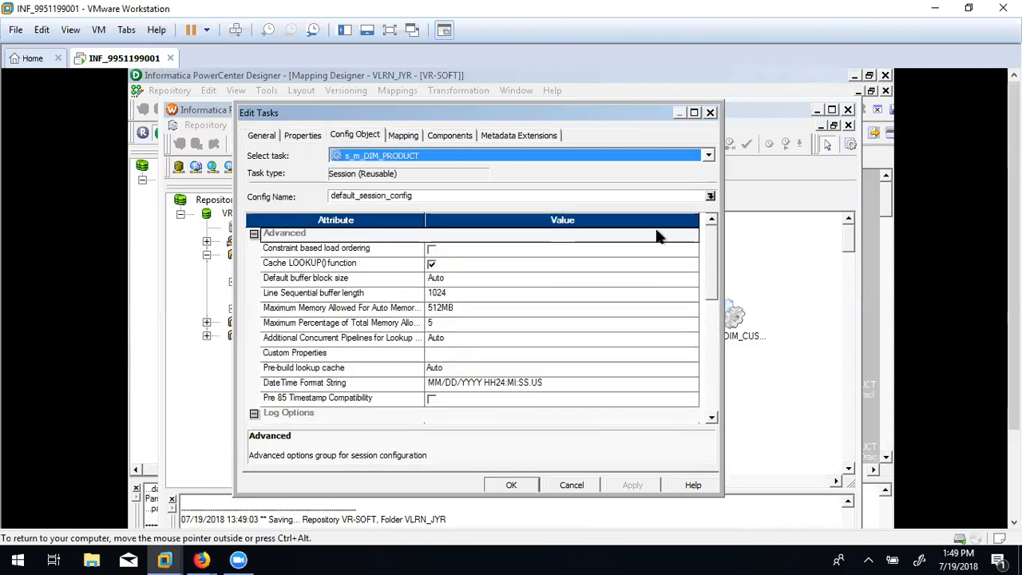
scroll(707, 283, "down", 1)
left_click_drag(706, 281, 703, 252)
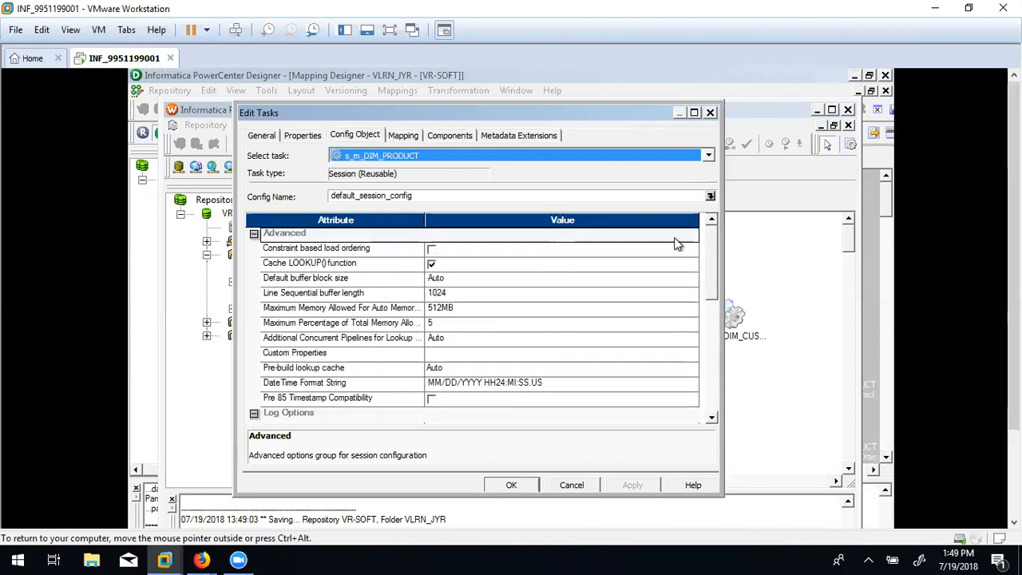
Set the relational connection of the NEW_DIM_PRODUCT.LKPTRANS lookup to the Oracle_TGT object and save the session to the repository.
left_click(380, 142)
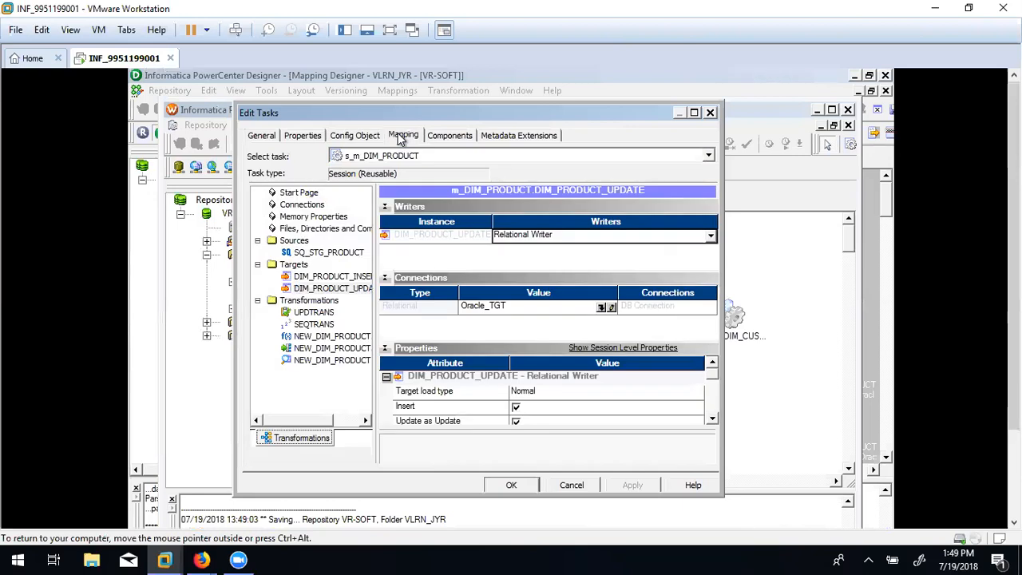
left_click(331, 359)
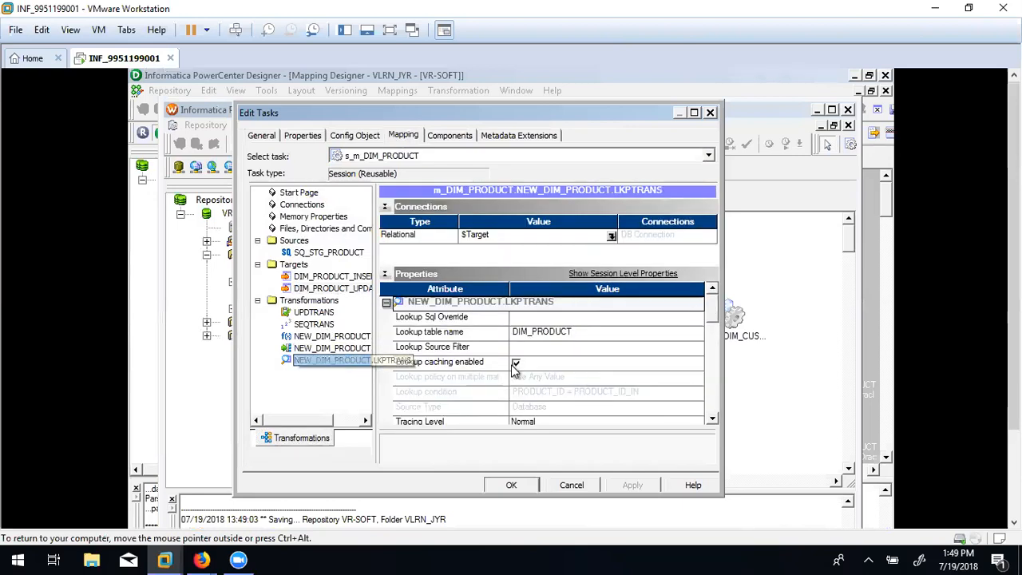
left_click(610, 236)
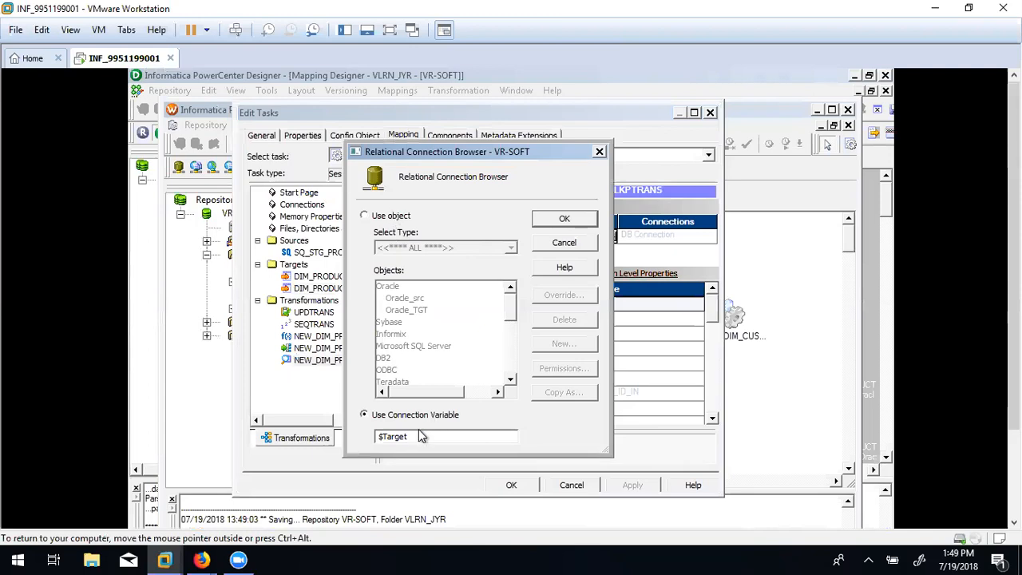
left_click(364, 215)
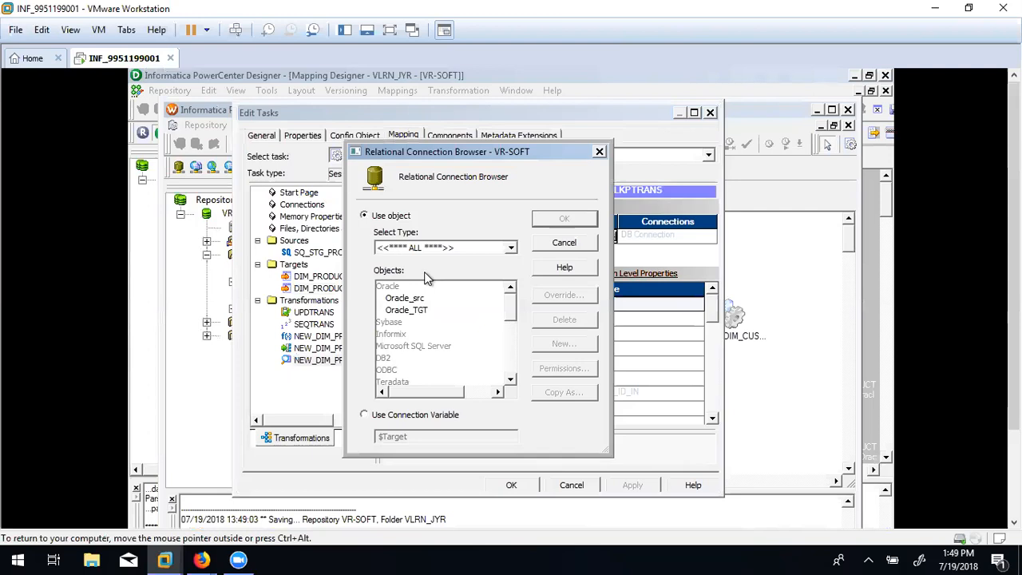
left_click(435, 311)
left_click(562, 220)
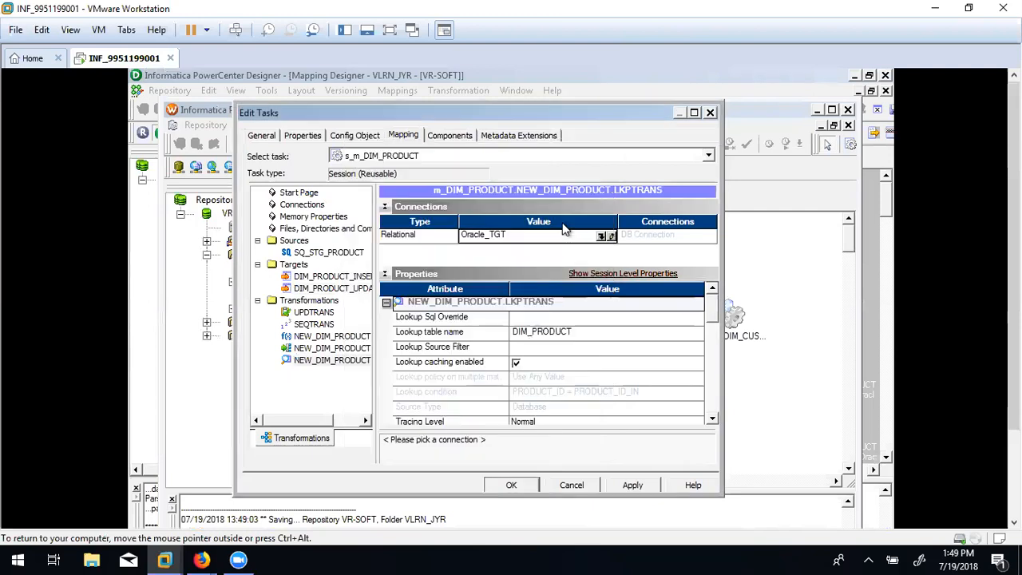
left_click(511, 485)
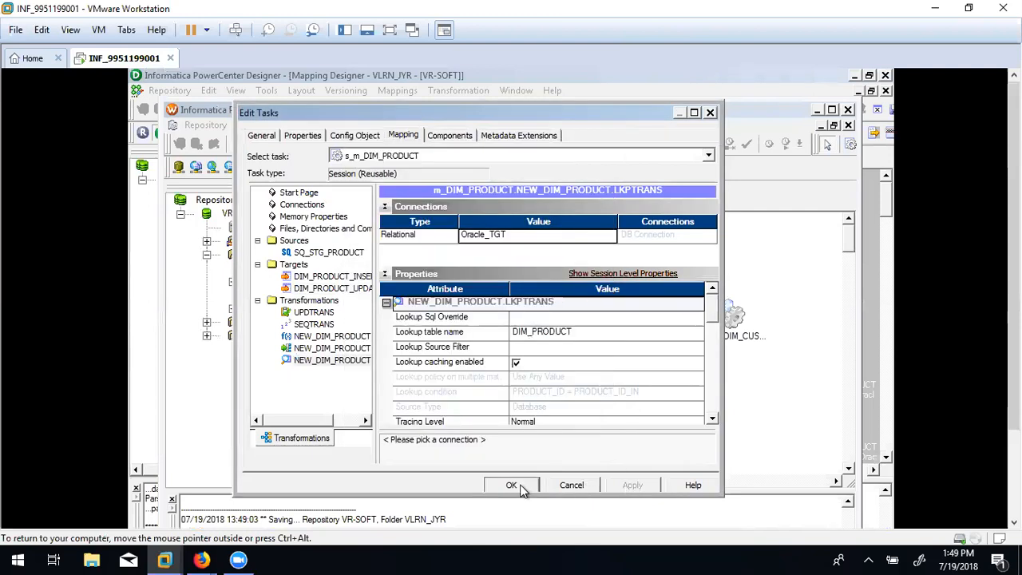
key("ctrl+s")
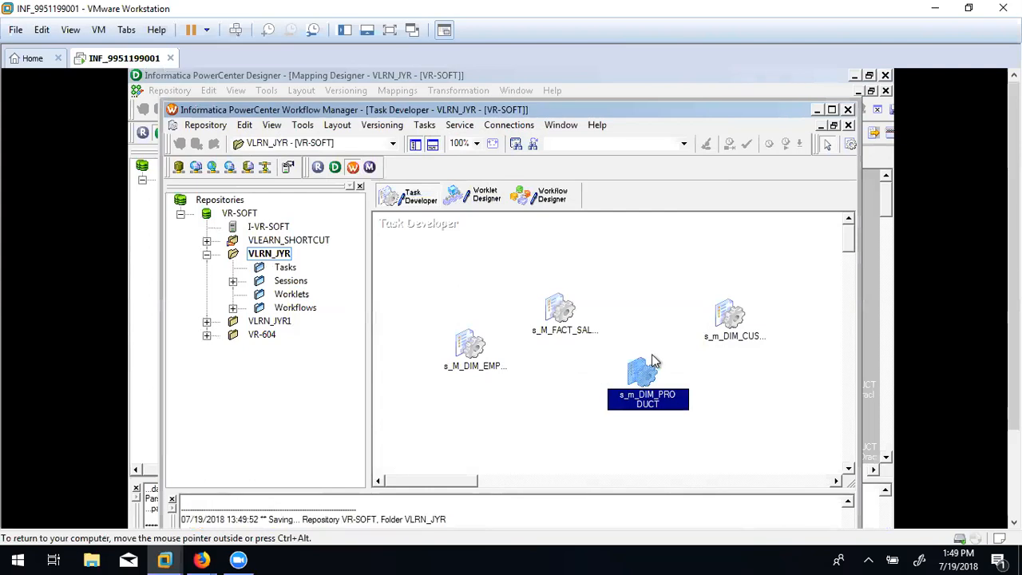
Open the wf_m_DIM_LOAD workflow from the VLRN_JYR folder in the Workflow Designer.
left_click(544, 196)
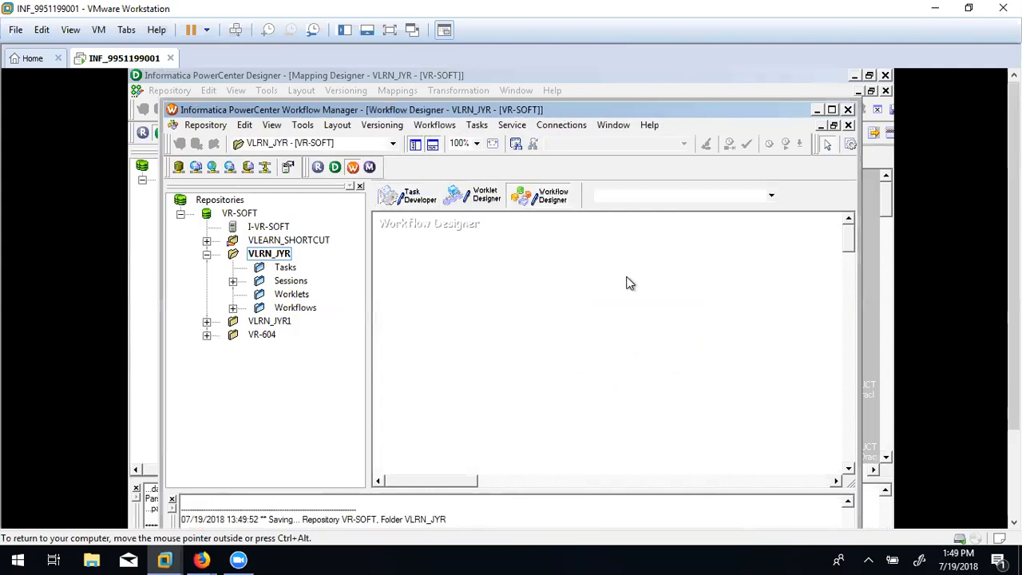
left_click(232, 308)
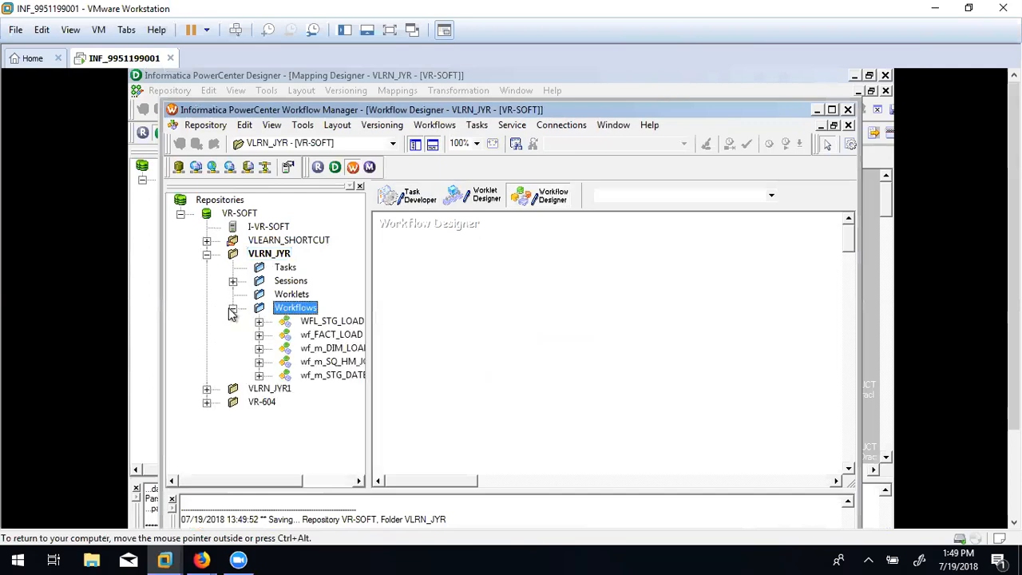
left_click_drag(271, 485, 298, 482)
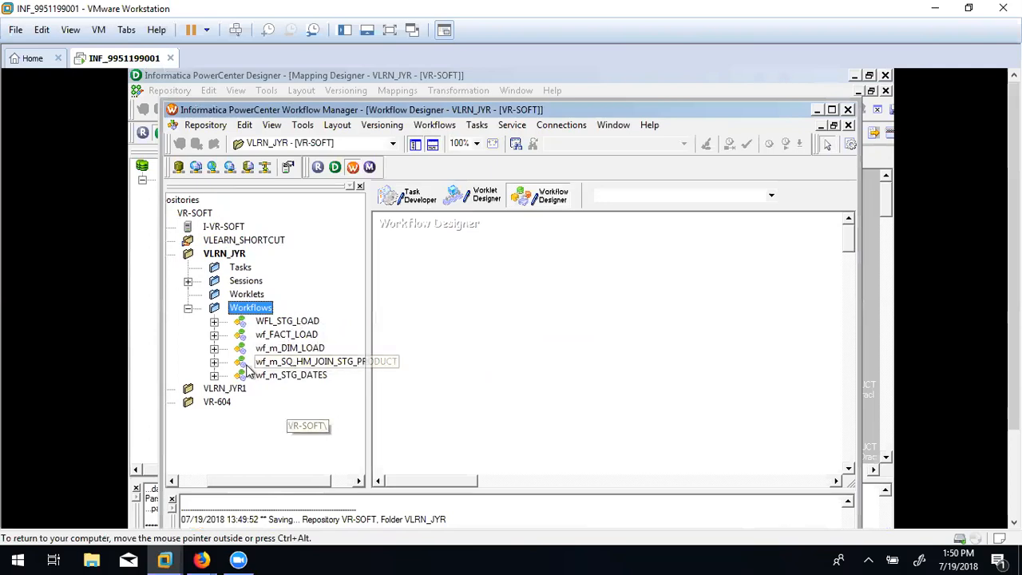
left_click(304, 348)
right_click(303, 349)
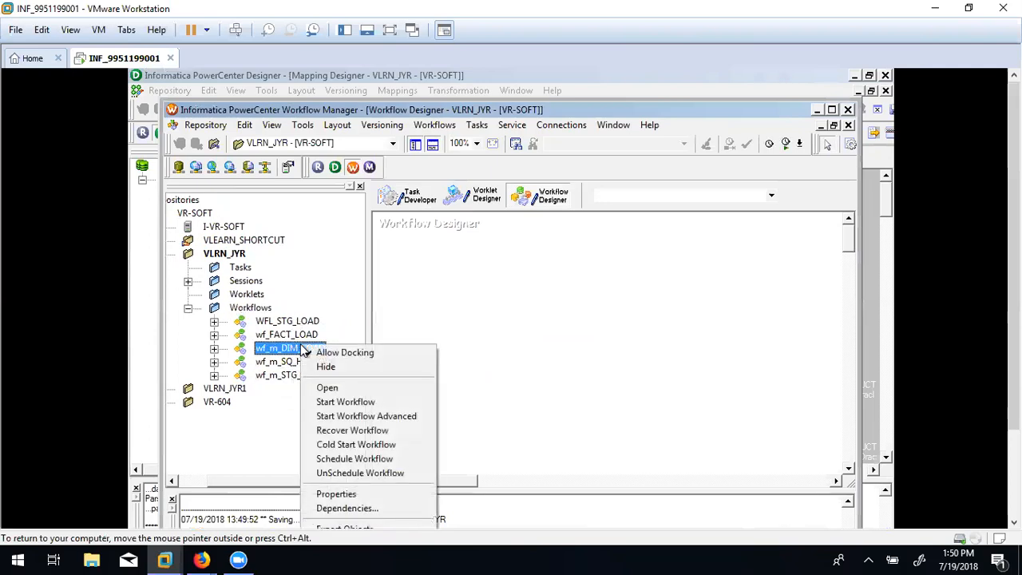
left_click(326, 388)
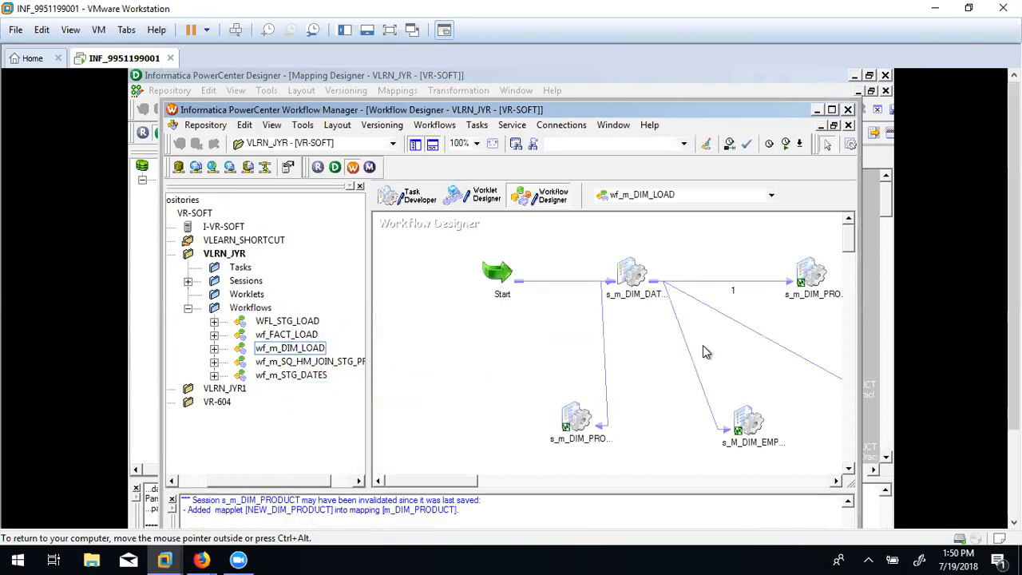
Start only the s_m_DIM_PRODUCT session task within the wf_m_DIM_LOAD workflow.
left_click(756, 431)
left_click(580, 424)
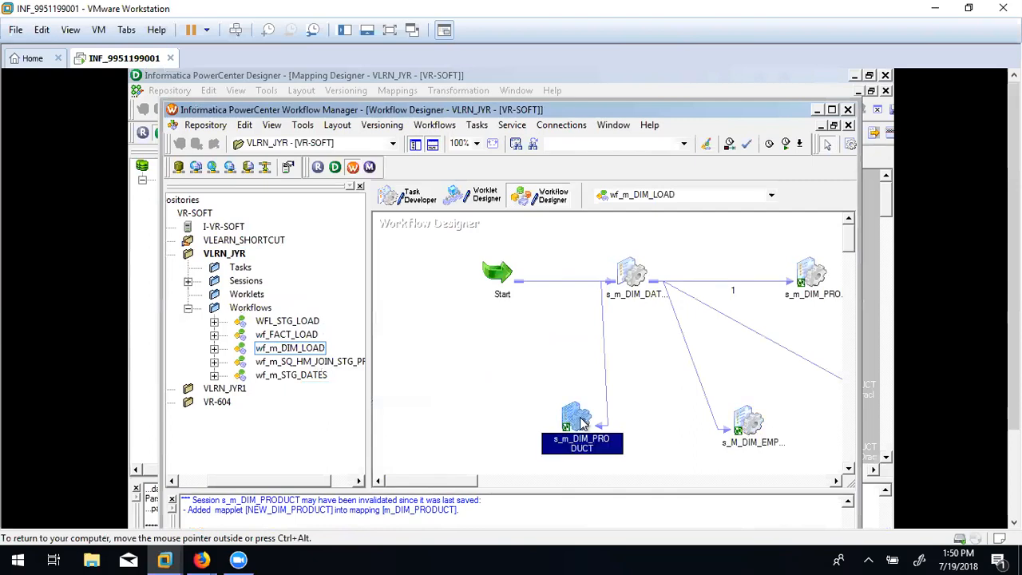
right_click(580, 424)
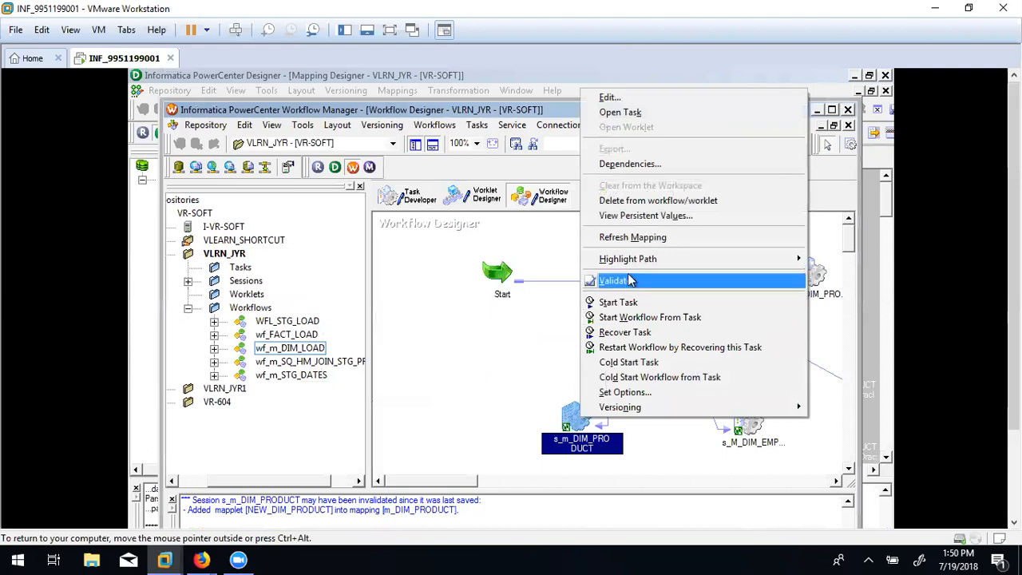
left_click(627, 303)
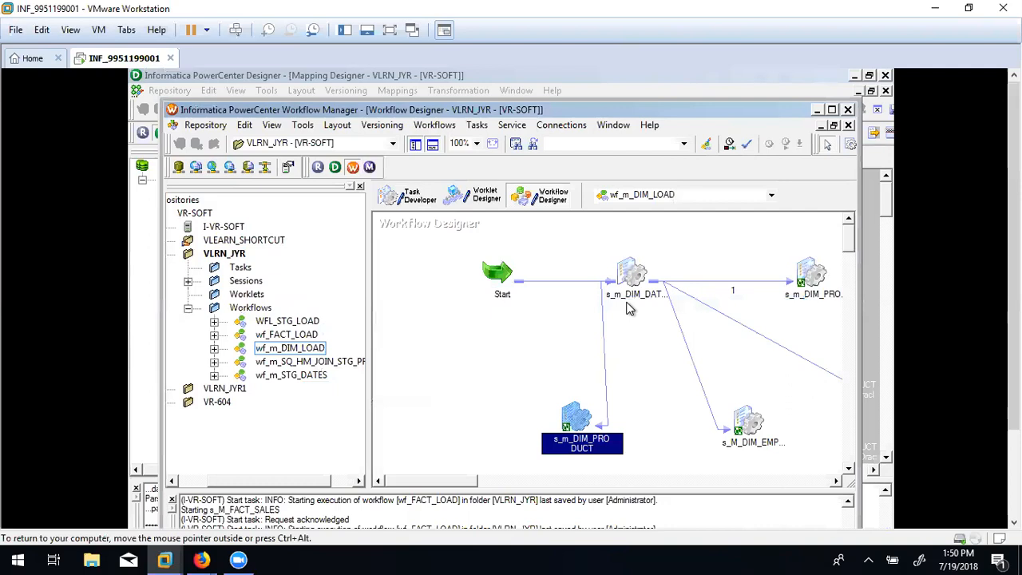
Switch to Informatica PowerCenter Workflow Monitor to check the session run.
left_click(873, 341)
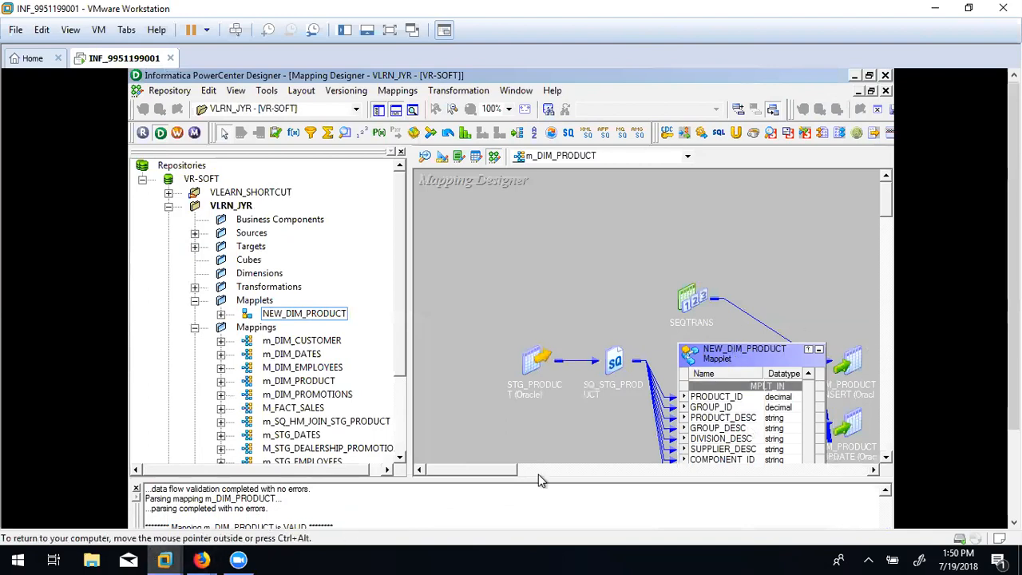
left_click_drag(1014, 311, 1013, 398)
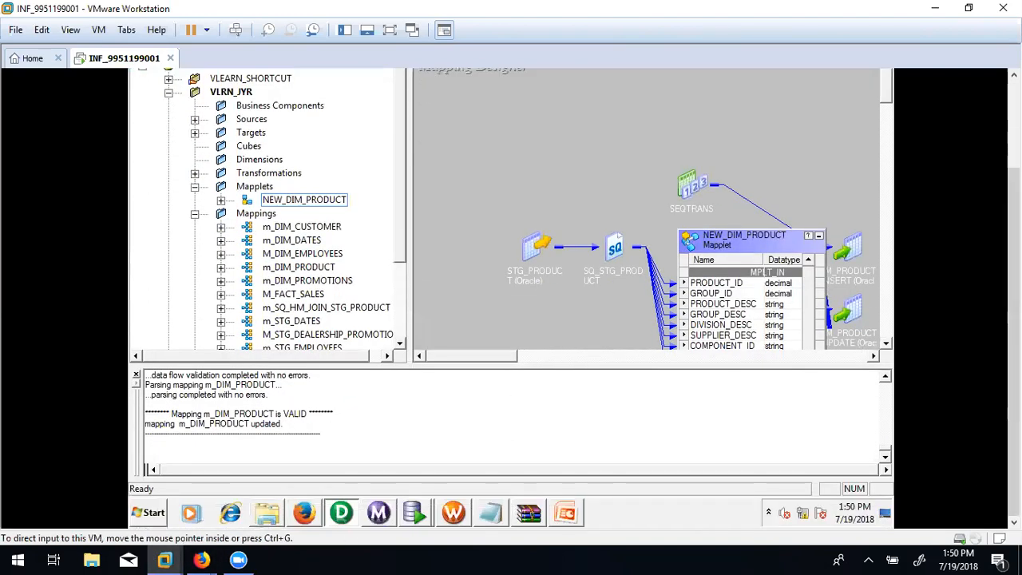
left_click(375, 515)
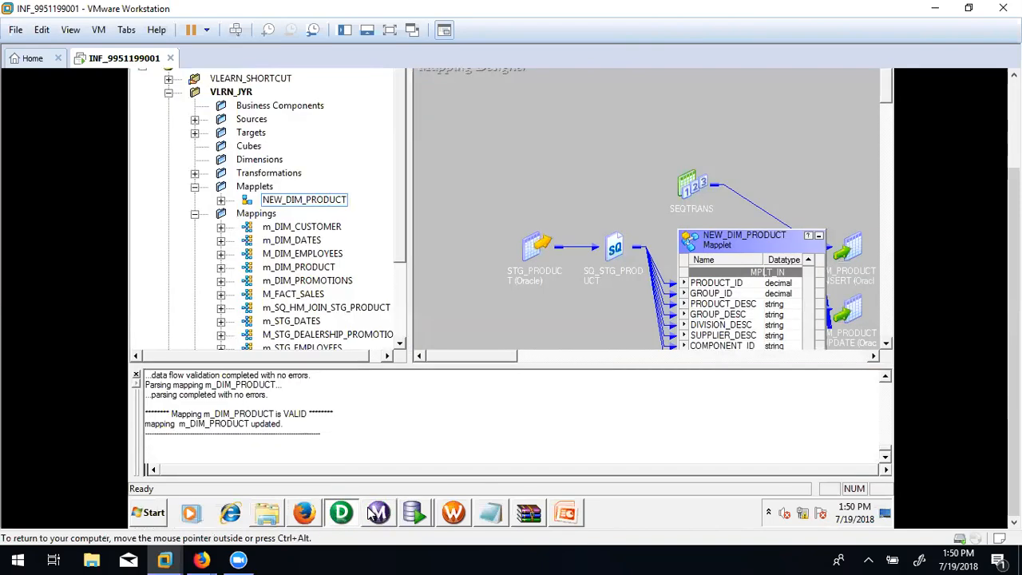
left_click(369, 513)
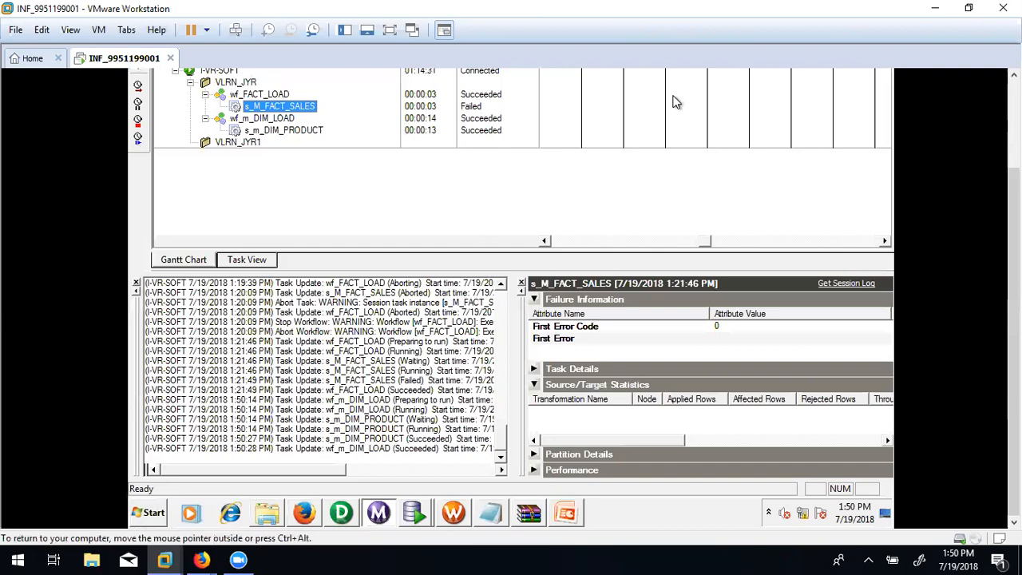
Get the run properties of s_m_DIM_PRODUCT and examine its source/target statistics with the transformation name column widened.
left_click(280, 133)
right_click(281, 134)
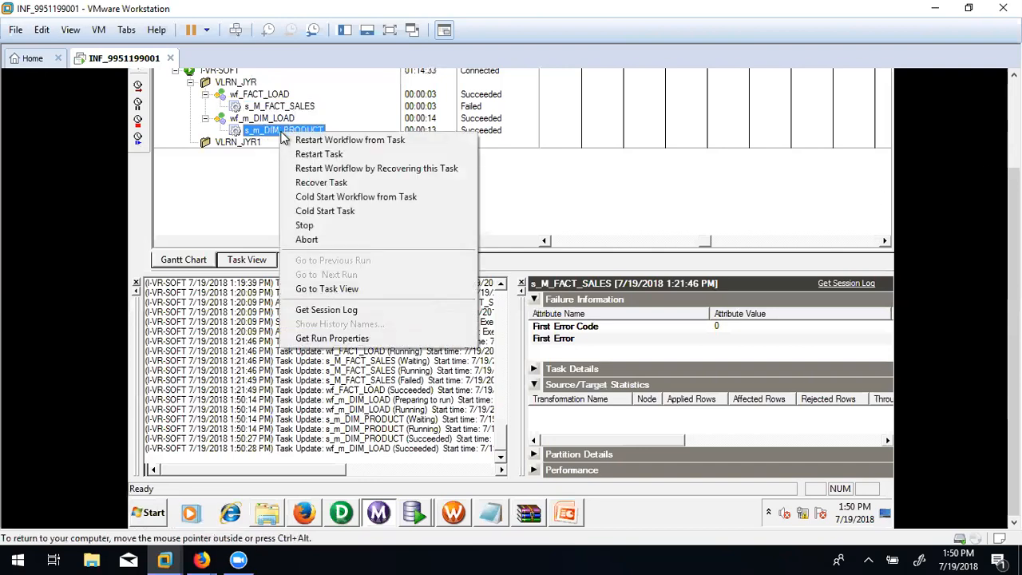
left_click(332, 338)
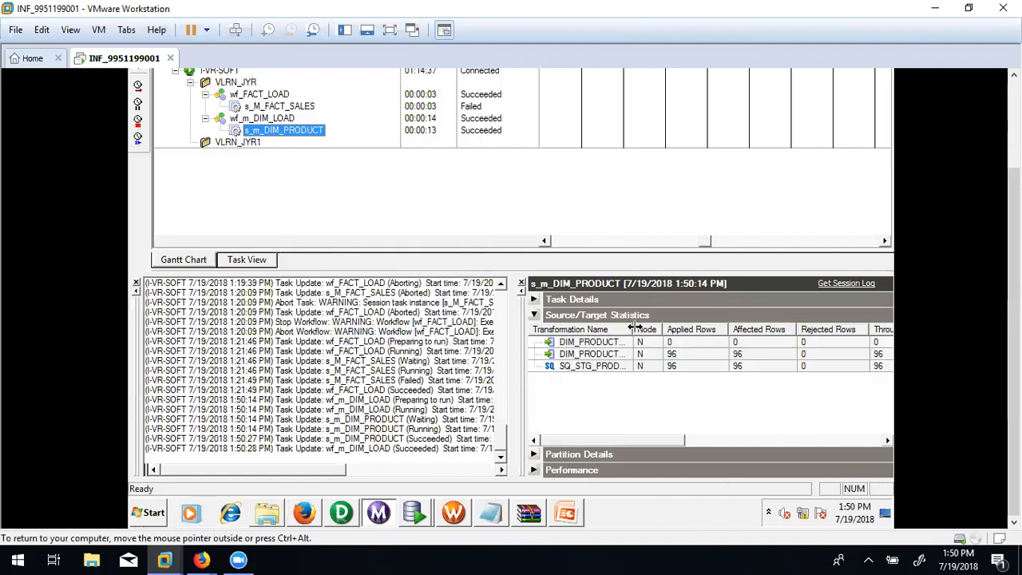
left_click_drag(634, 329, 708, 329)
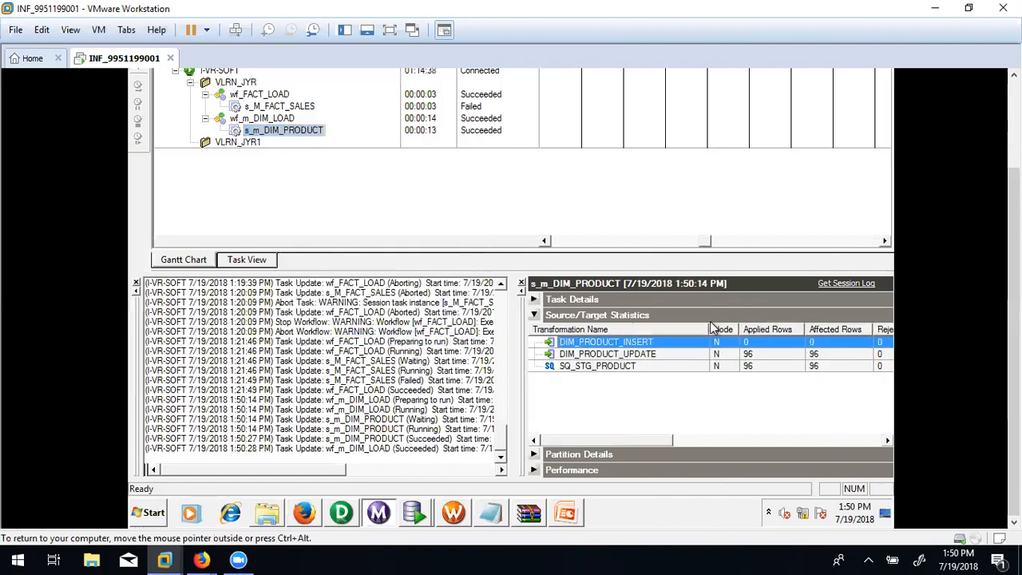
left_click(760, 356)
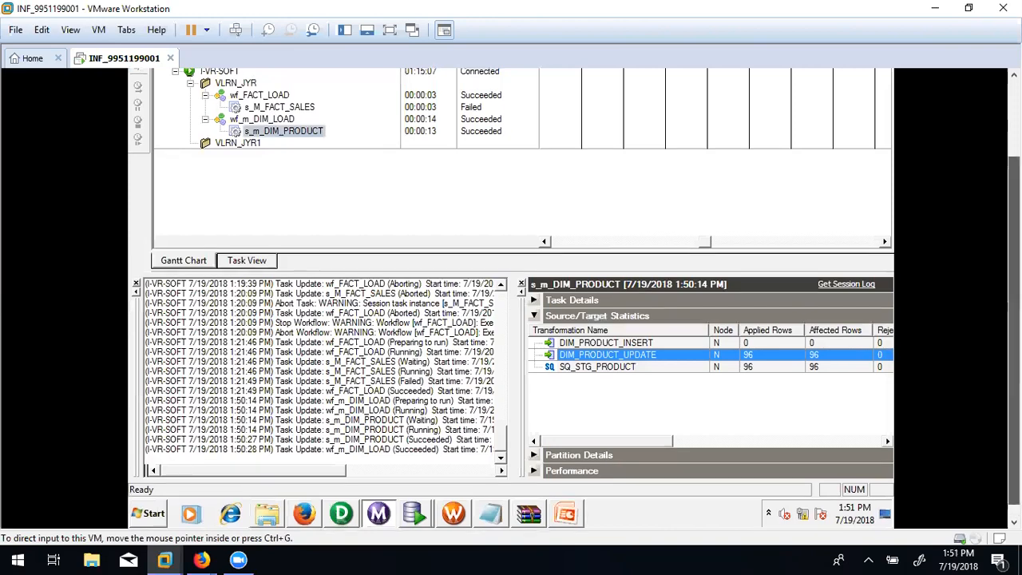
Switch to the PowerPoint presentation with the Unit 14 Quiz slide.
left_click_drag(1013, 335, 1014, 244)
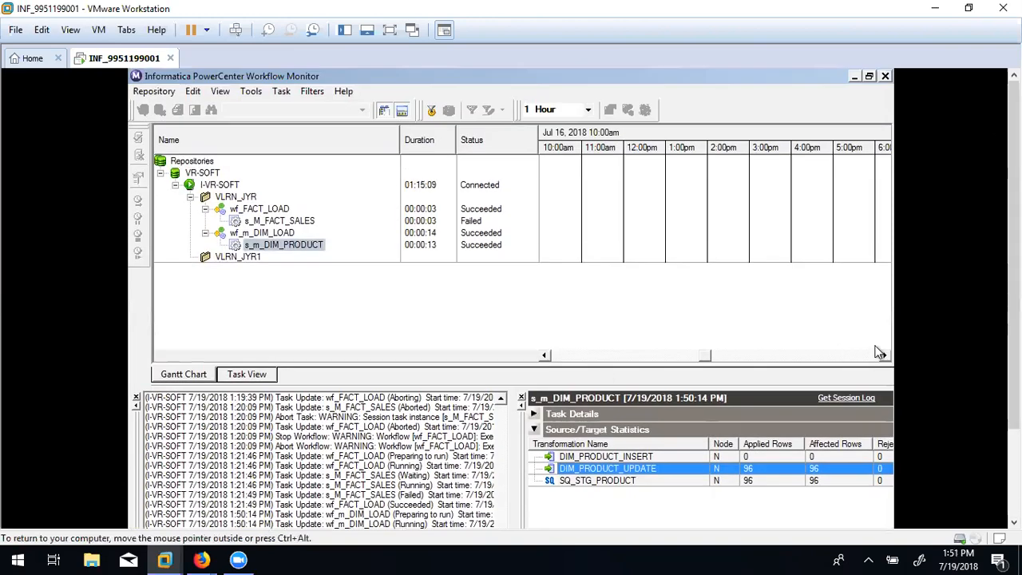
left_click_drag(1014, 335, 1014, 424)
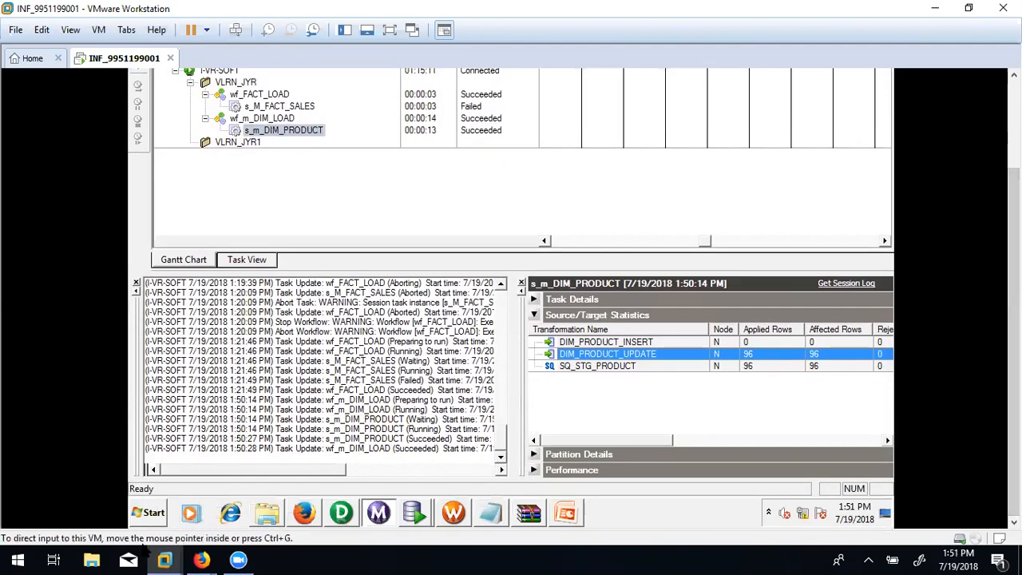
left_click(565, 513)
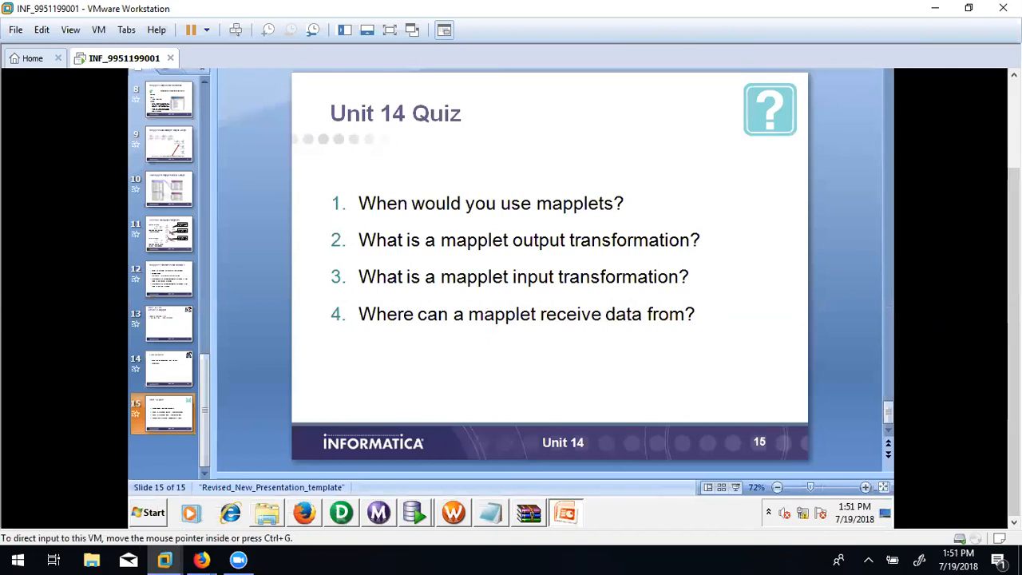
Close the U14_Mapplets presentation and switch to the labcontent folder in Windows Explorer.
left_click_drag(1014, 313, 1014, 223)
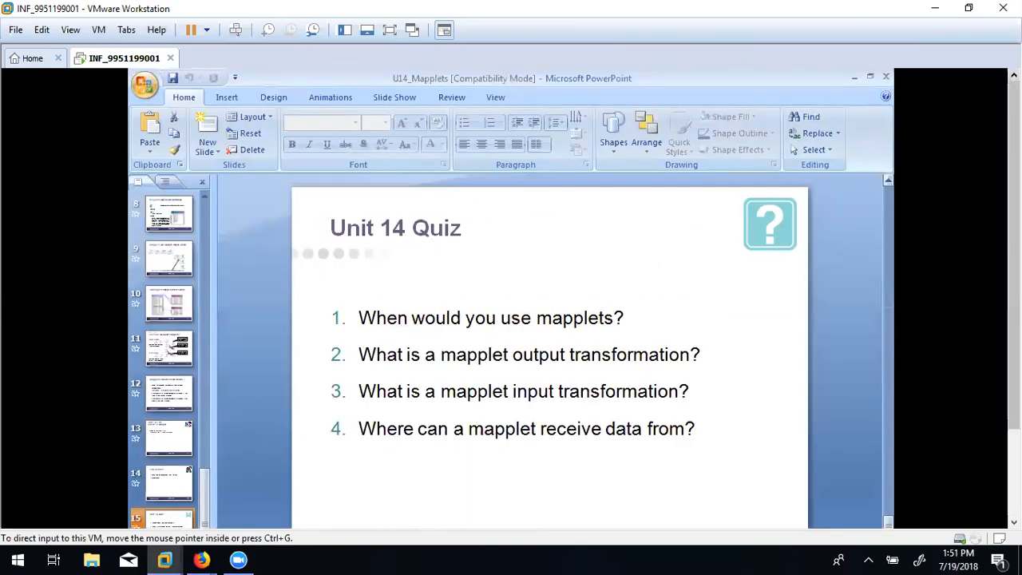
left_click(885, 77)
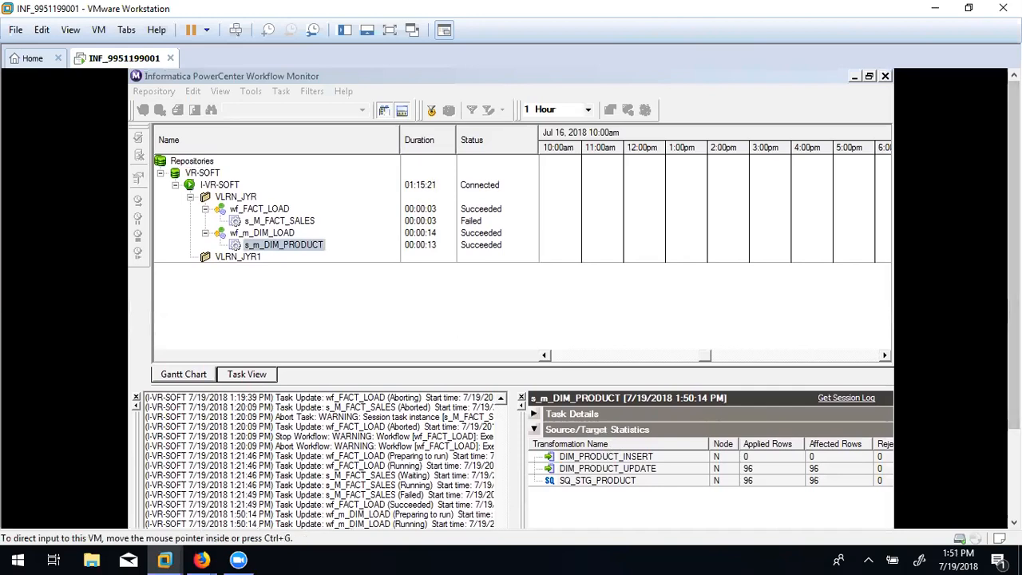
left_click_drag(1013, 255, 1013, 343)
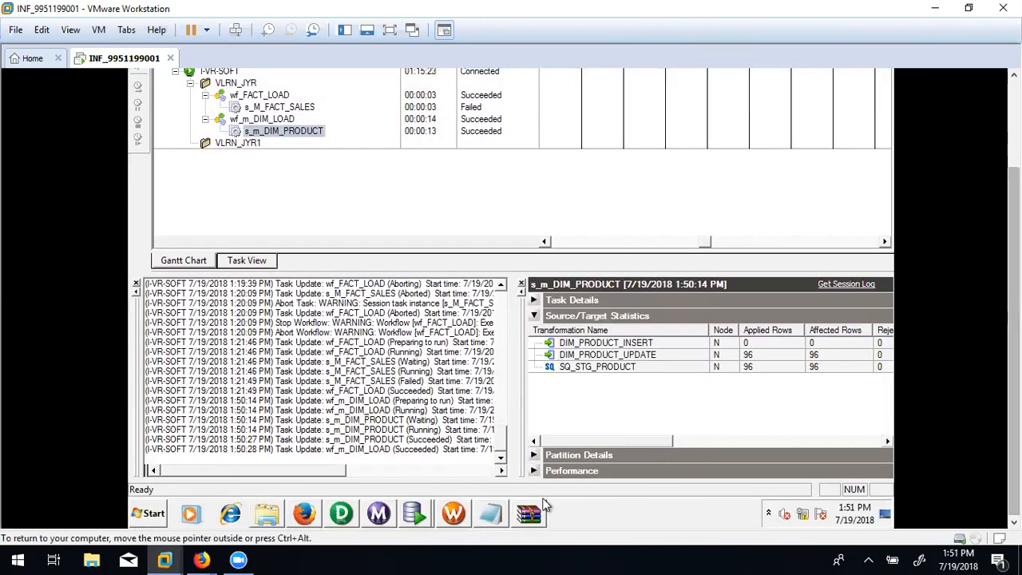
left_click(275, 516)
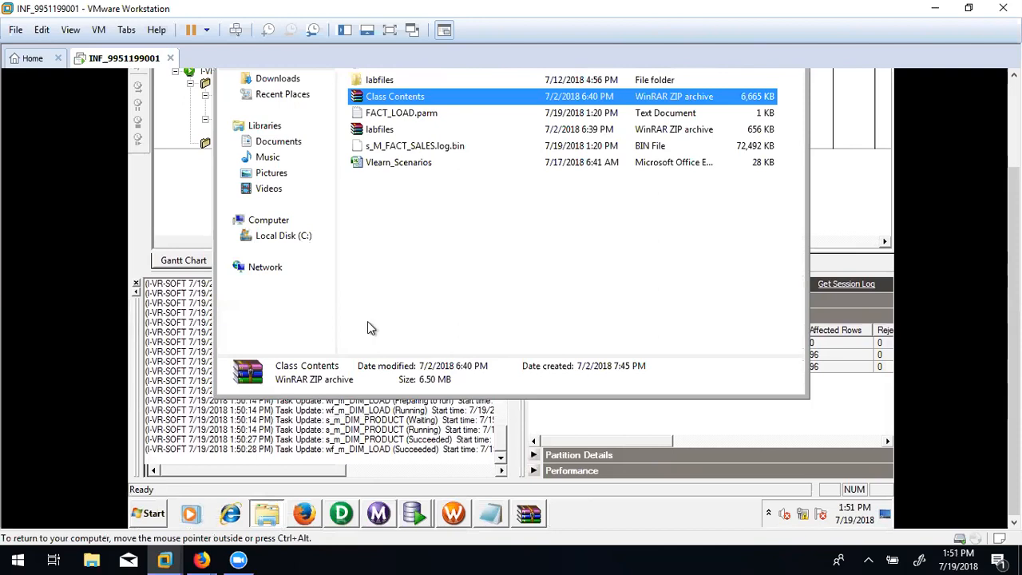
double_click(391, 97)
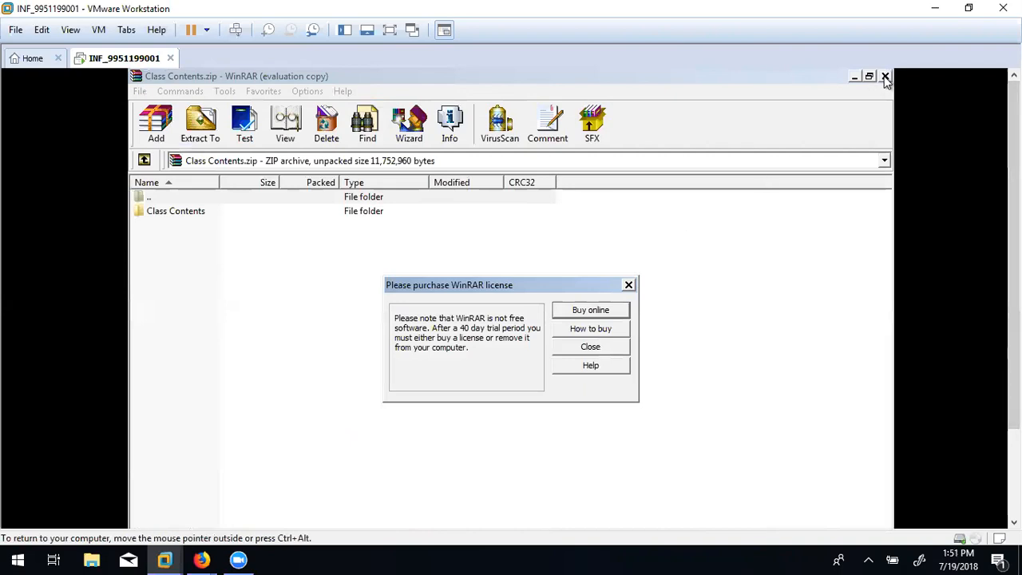
left_click(884, 78)
left_click(605, 346)
left_click(884, 77)
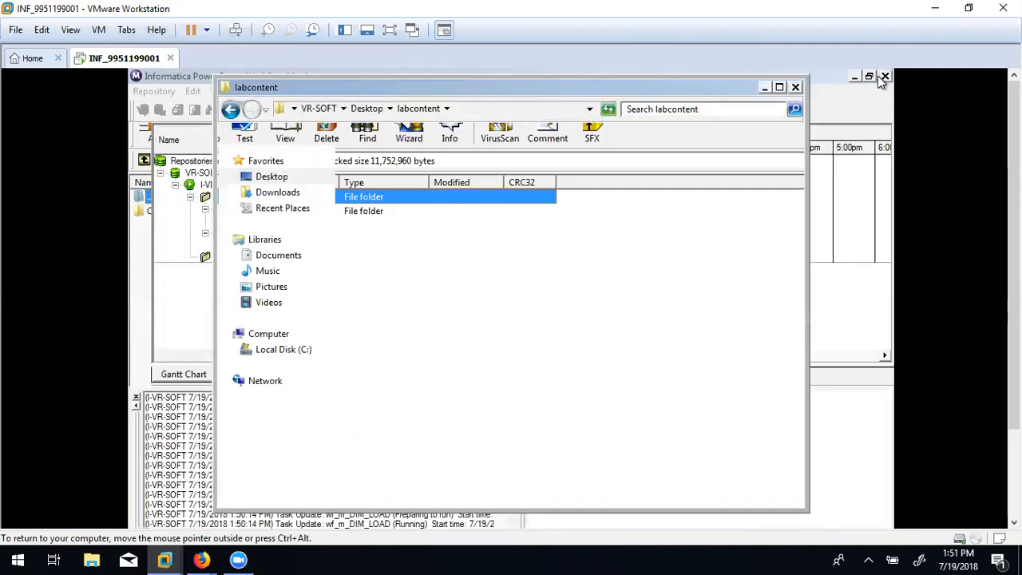
Open the U15_Workshop Load Promotions Daily Aggregate Table presentation from the innermost Class Contents folder under labcontent.
double_click(424, 182)
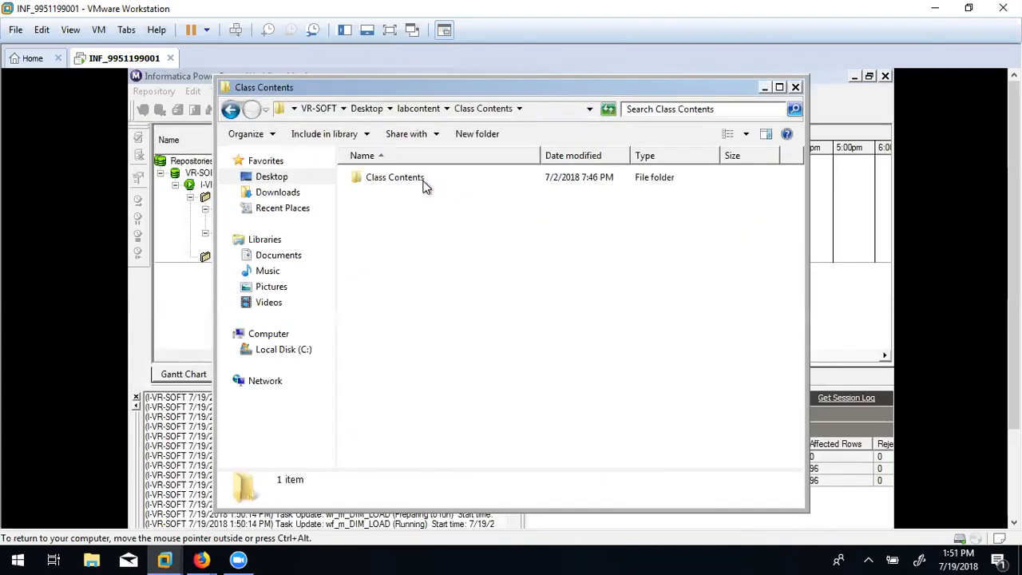
double_click(406, 177)
double_click(406, 177)
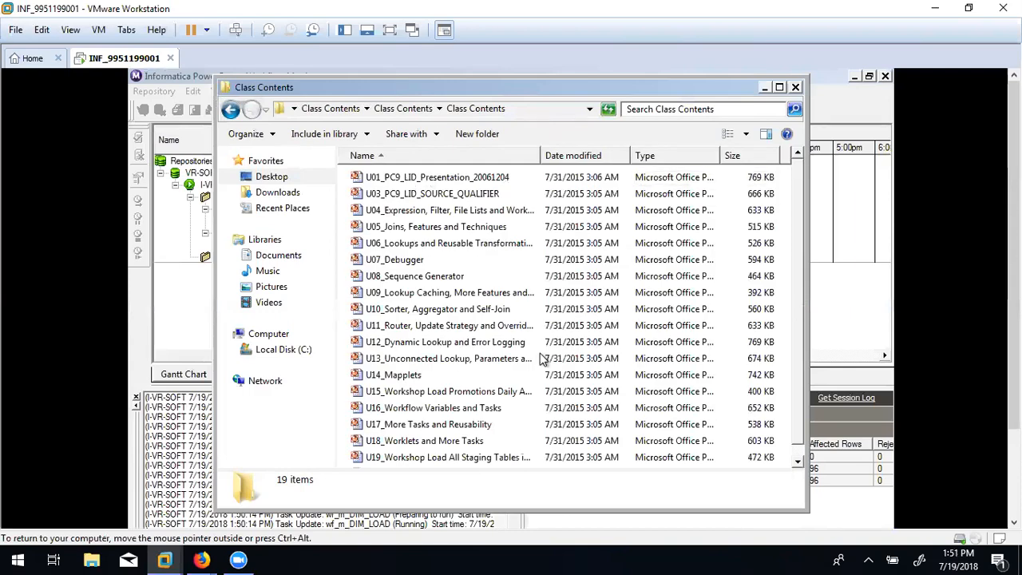
left_click(402, 375)
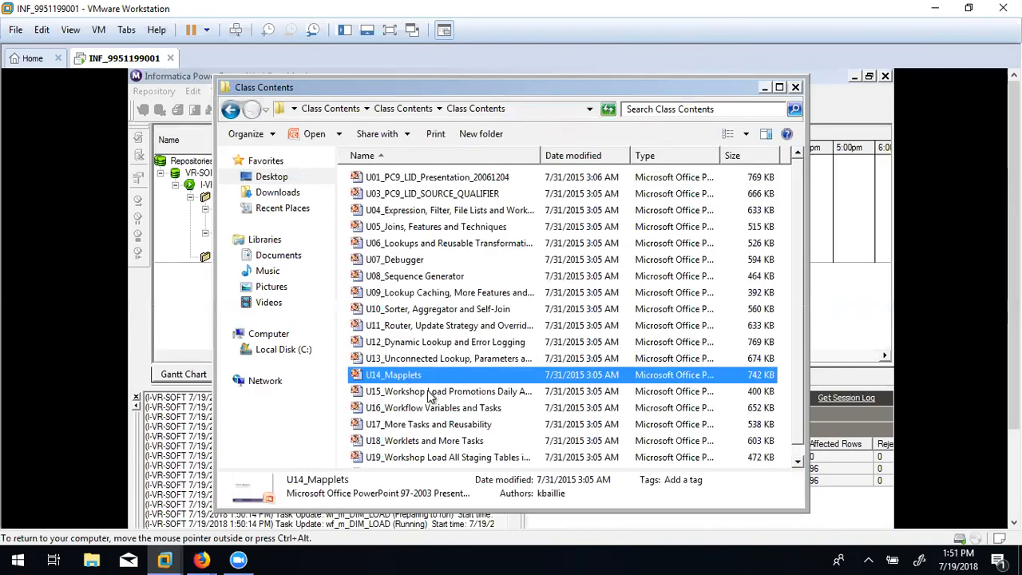
left_click(428, 392)
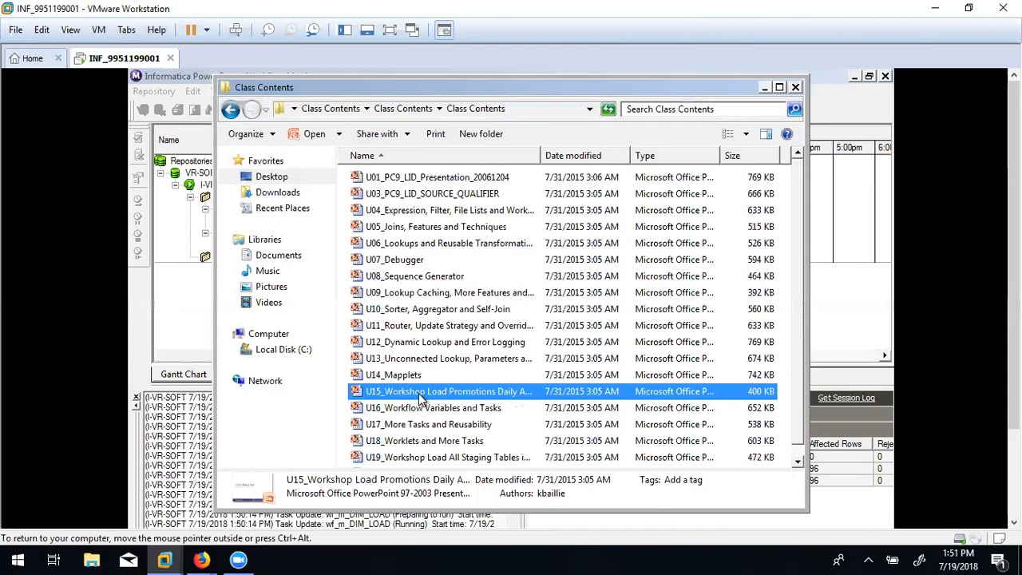
double_click(418, 392)
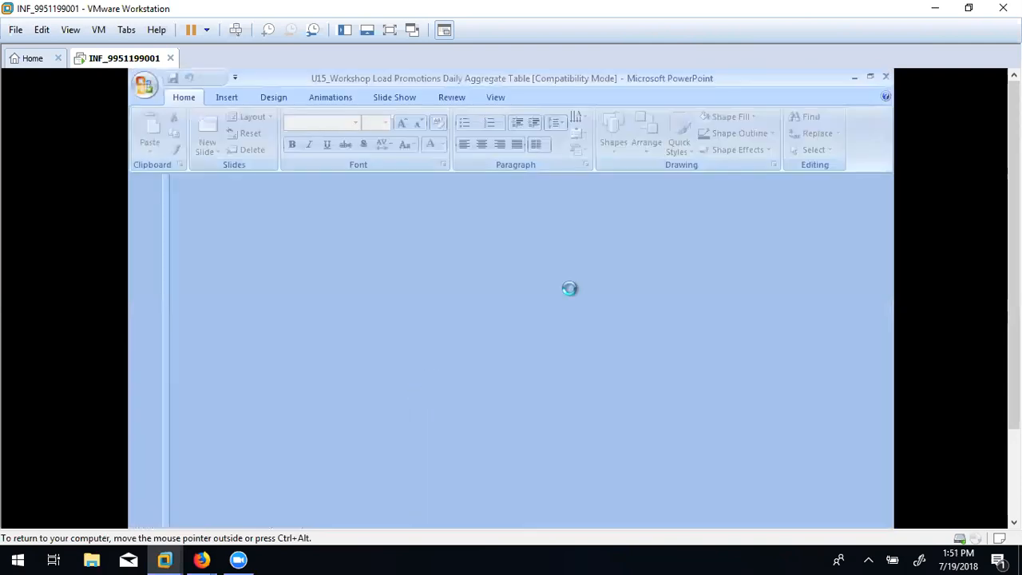
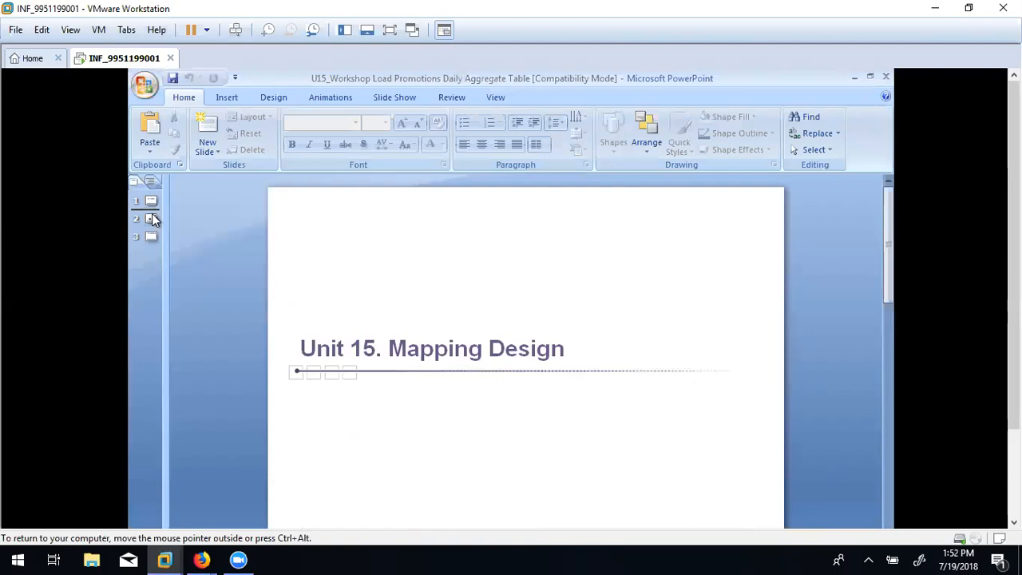
Look through the three Unit 15 slides, return to the Load Promotions Daily Aggregate Table workshop slide, and close the presentation.
left_click(151, 198)
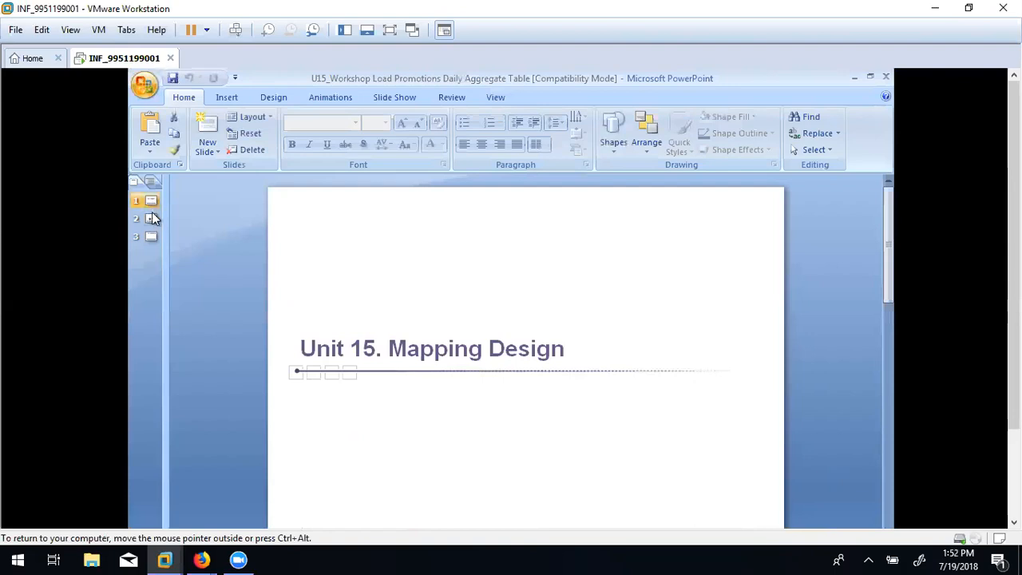
left_click(152, 219)
left_click(152, 238)
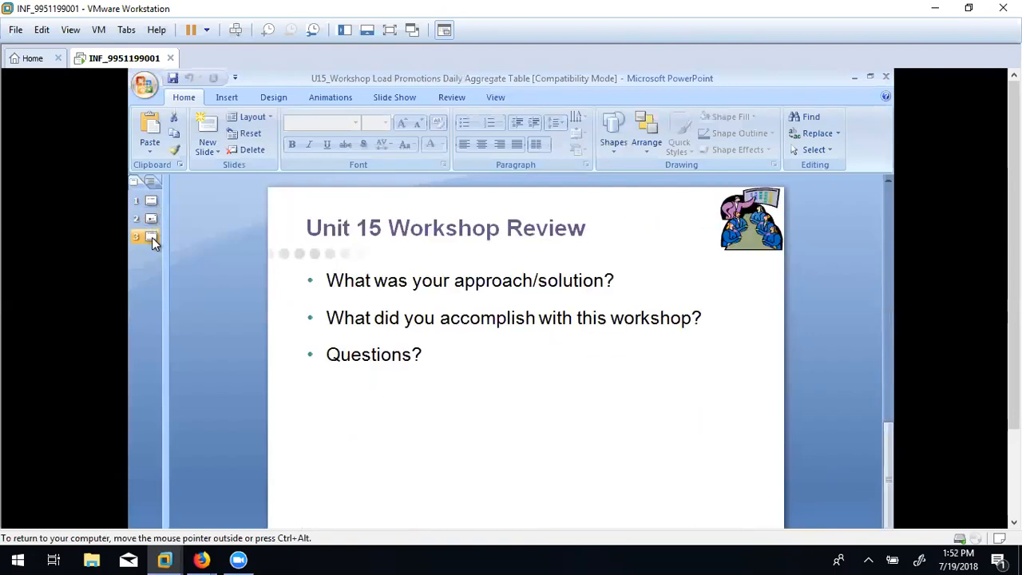
left_click(152, 219)
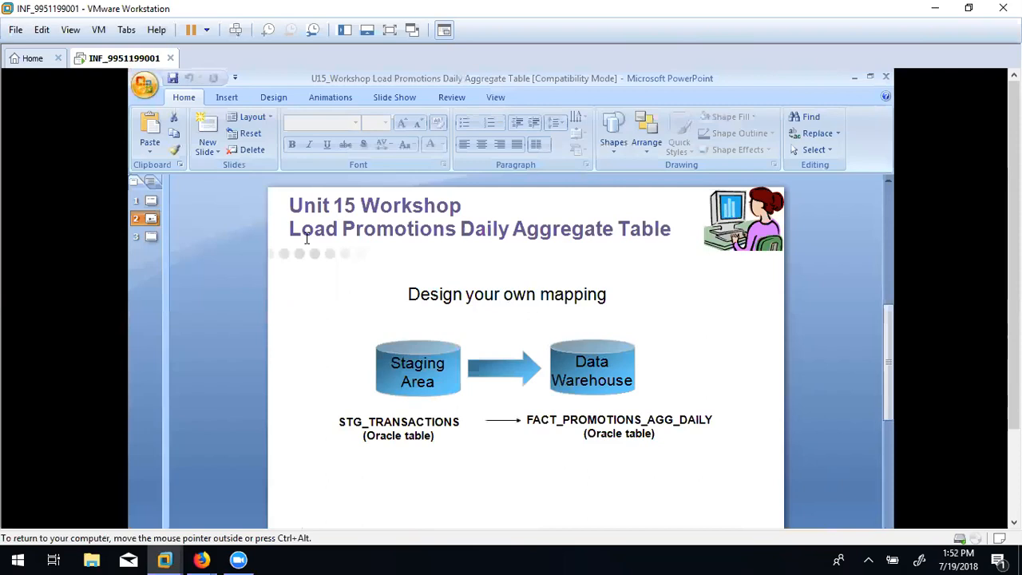
left_click(871, 77)
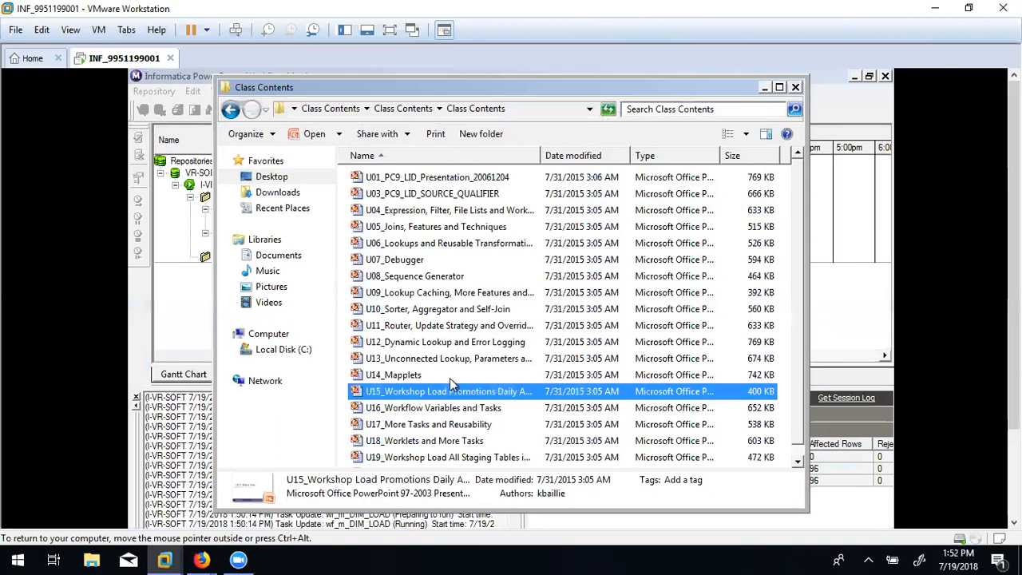
Open the U16_Workflow Variables and Tasks presentation, look through its slides from Link Conditions to the end, and close it.
left_click(436, 408)
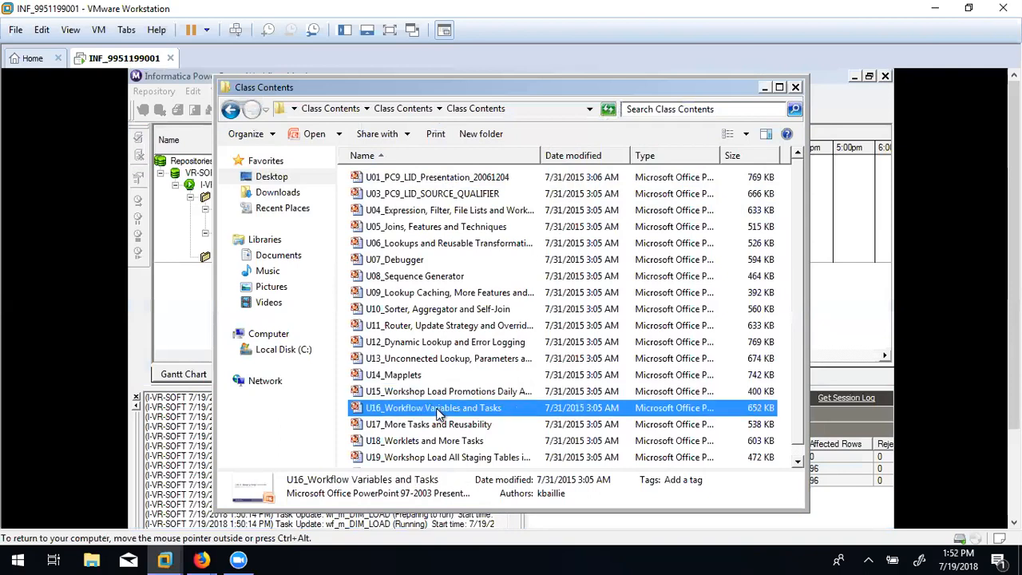
double_click(436, 409)
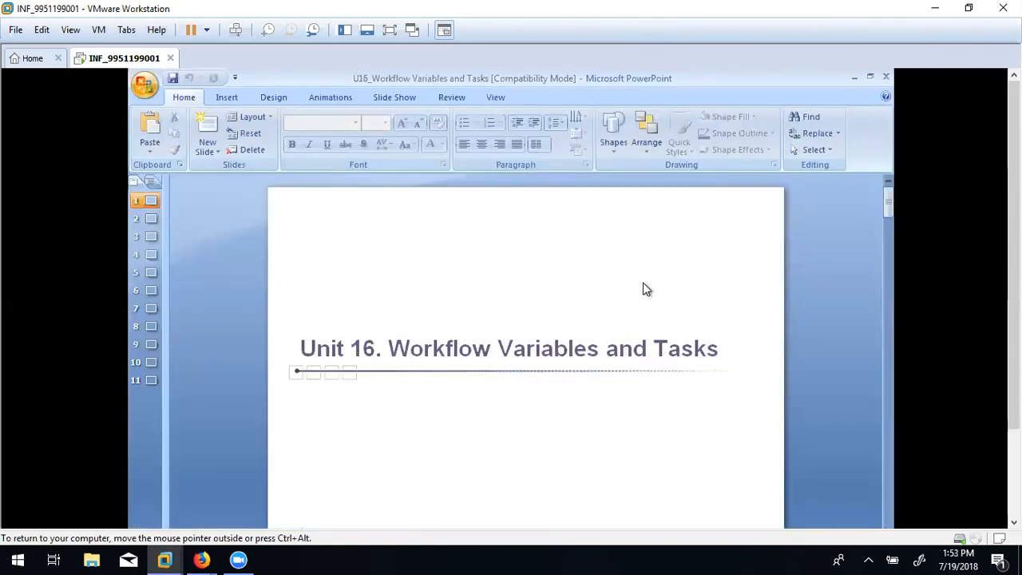
left_click(152, 235)
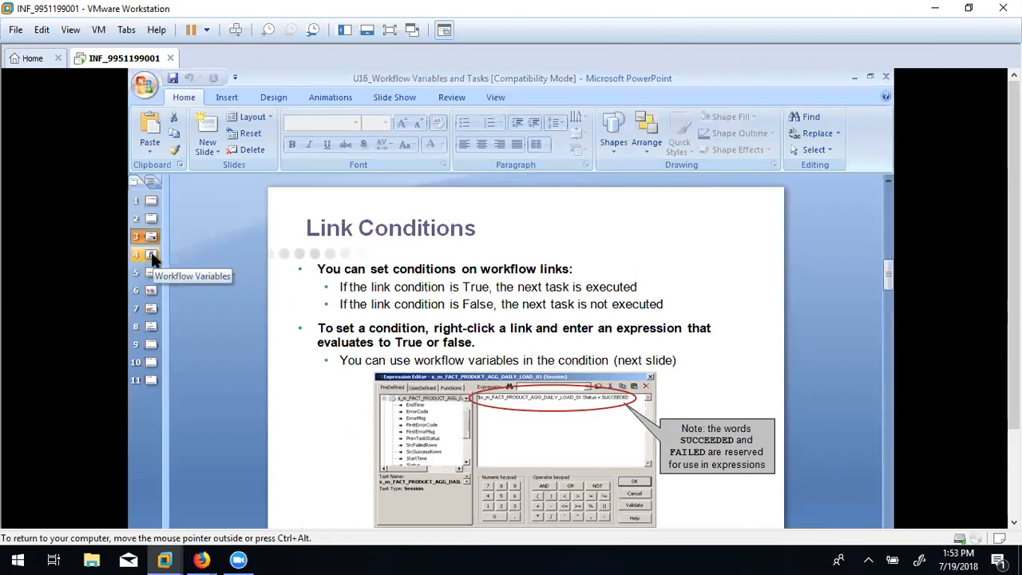
left_click(152, 255)
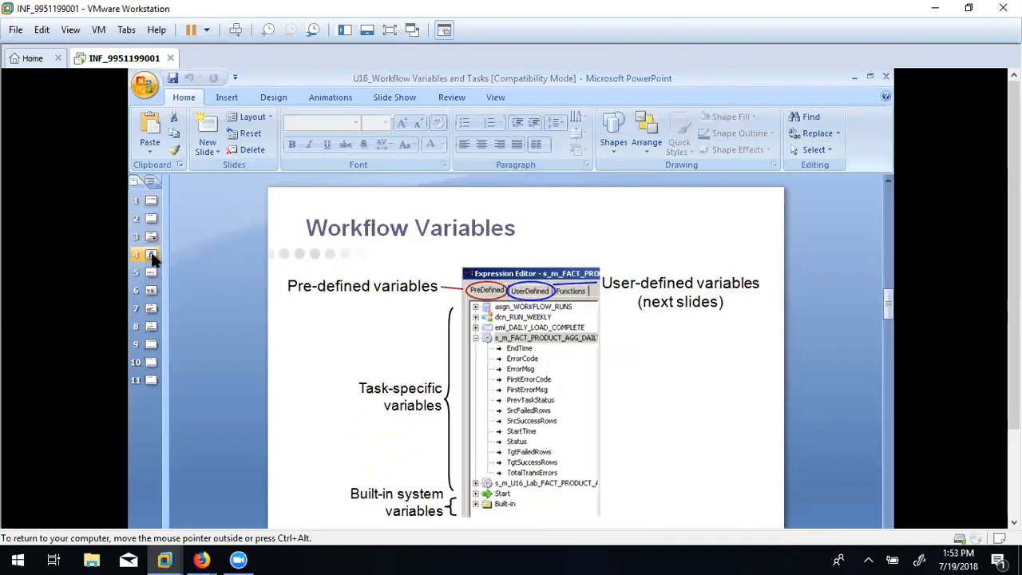
left_click(152, 273)
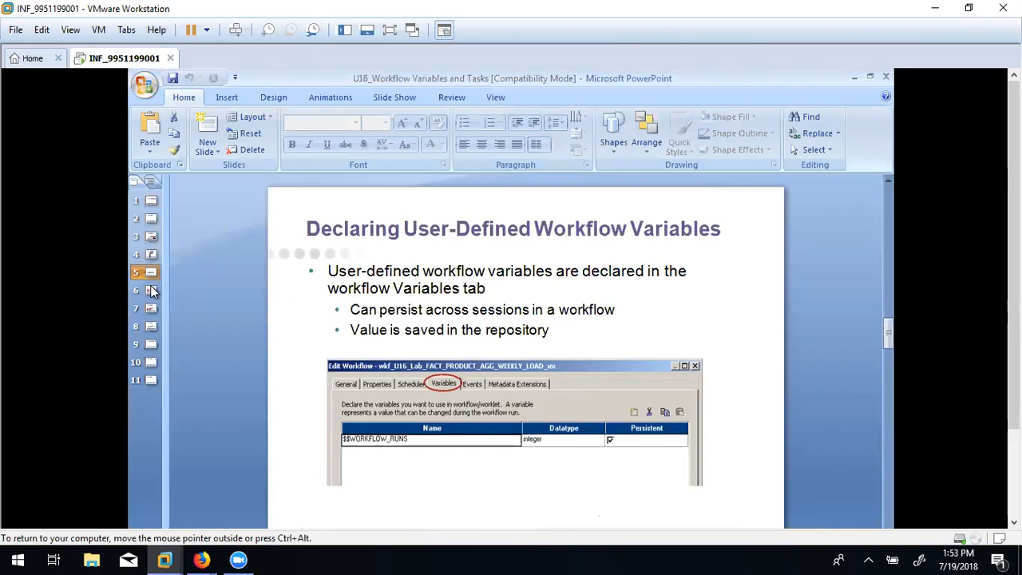
left_click(151, 291)
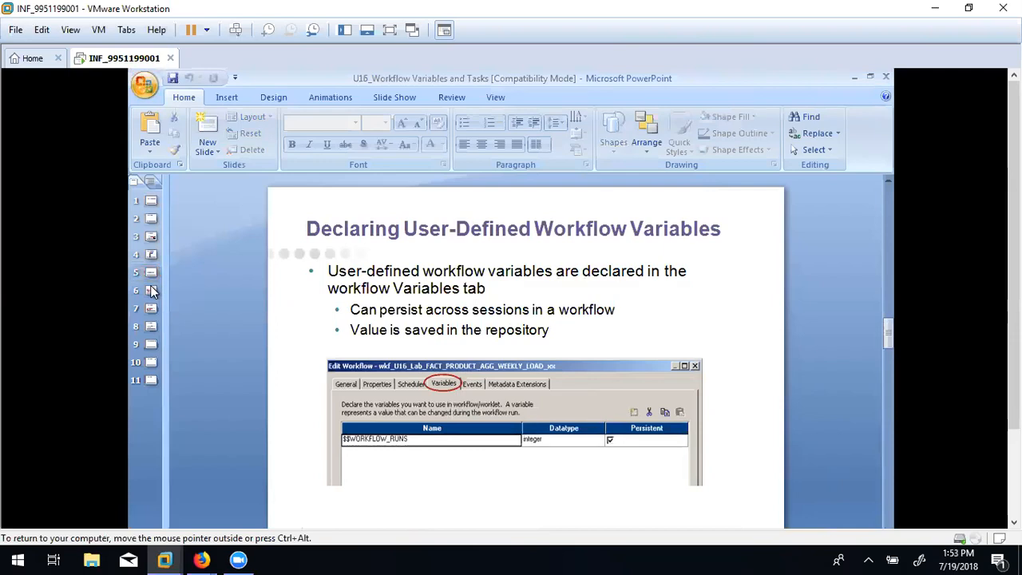
left_click(152, 308)
left_click(151, 329)
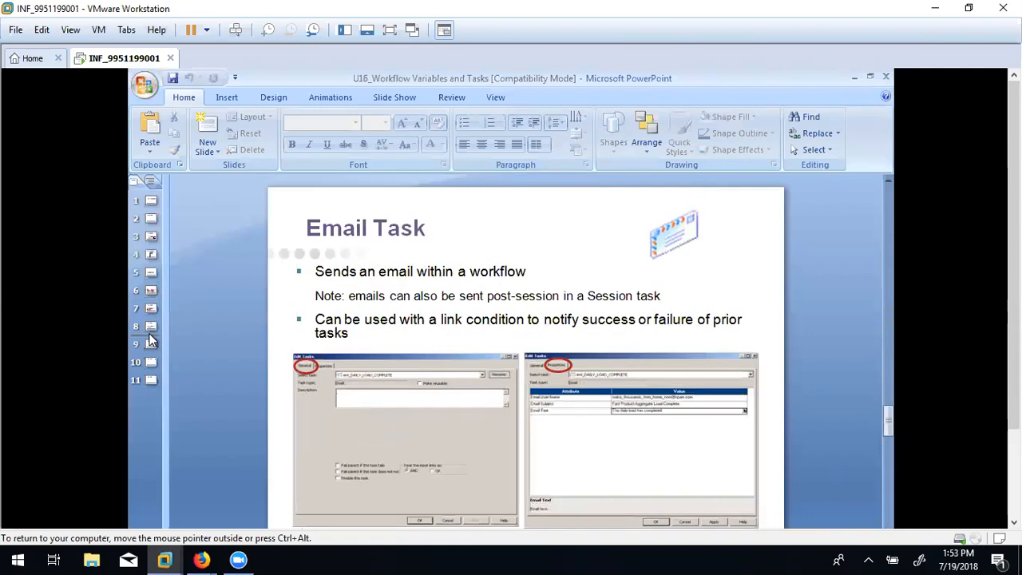
left_click(152, 345)
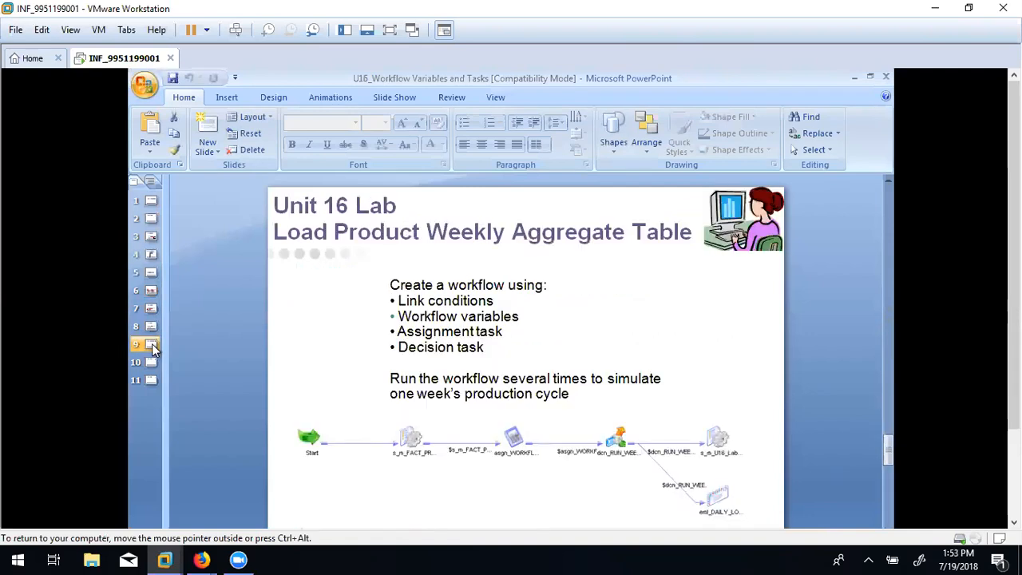
left_click(153, 362)
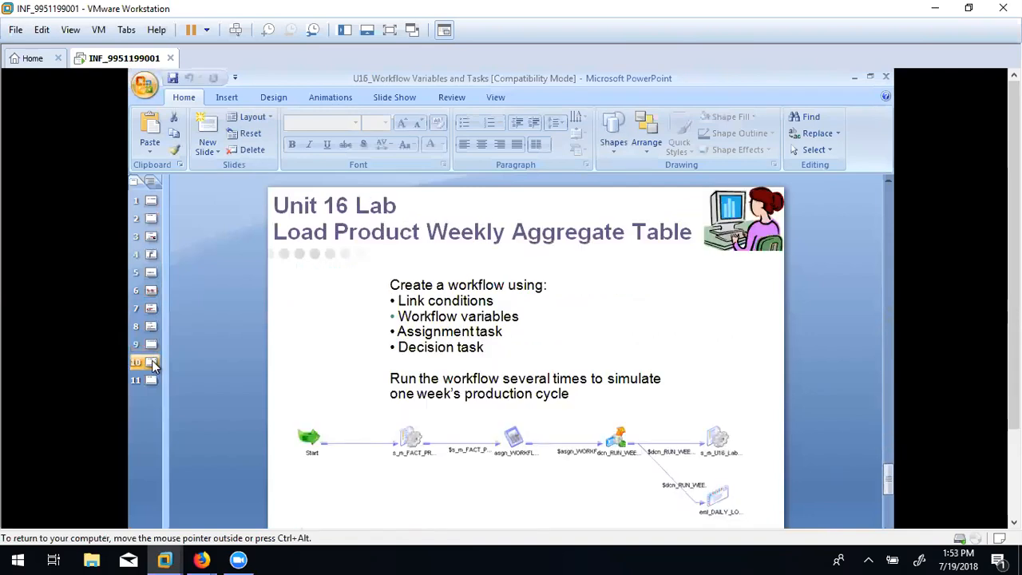
left_click(152, 375)
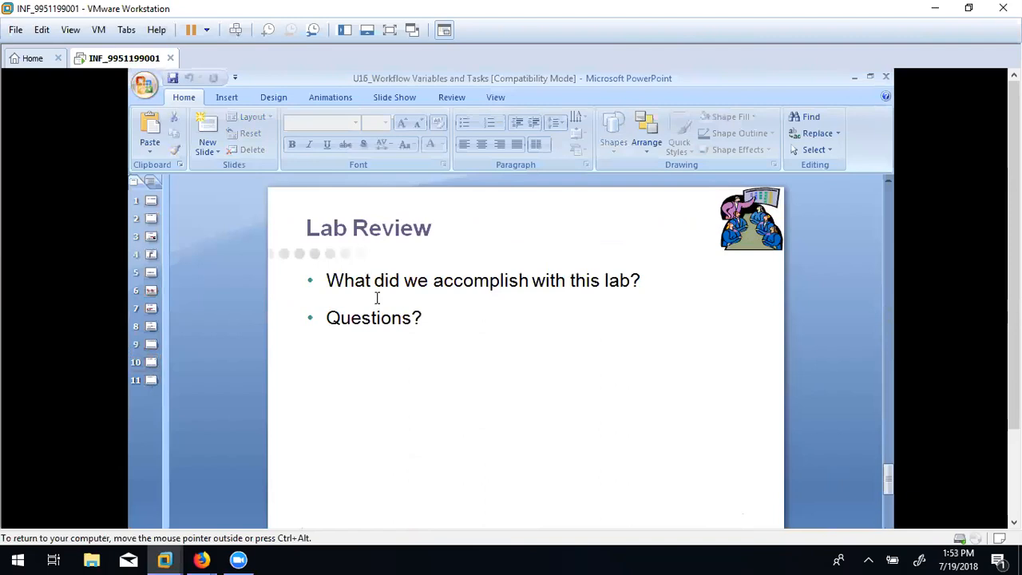
left_click(885, 76)
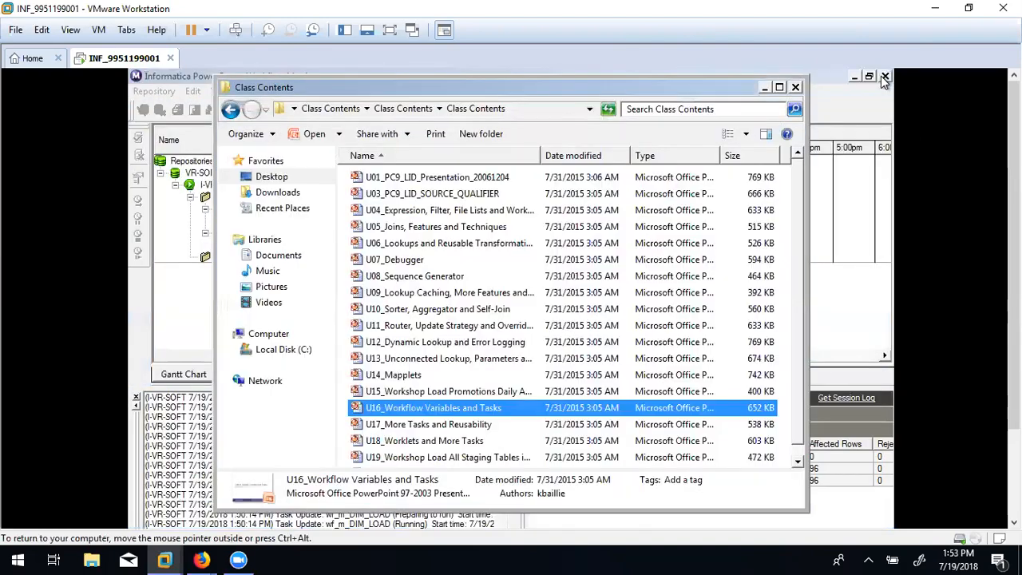
Check the remaining unit presentations in Class Contents and reopen U15_Workshop Load Promotions Daily Aggregate Table.
left_click(444, 427)
left_click(457, 441)
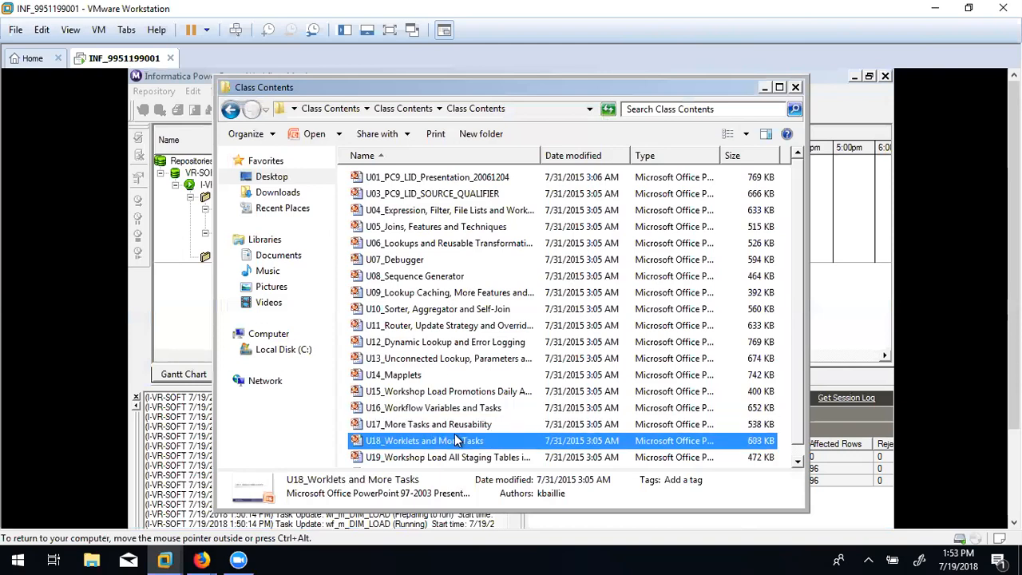
left_click(469, 460)
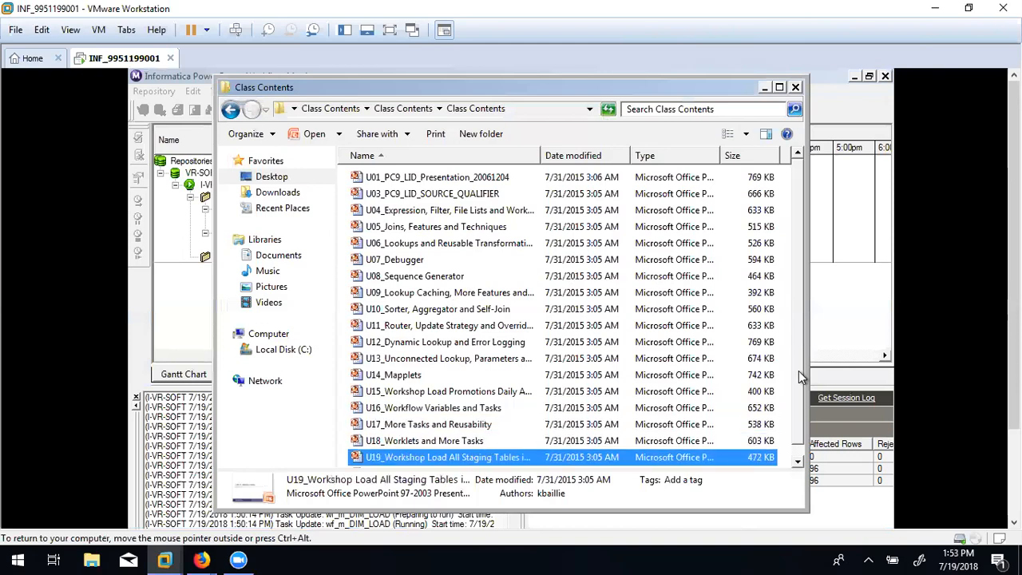
left_click_drag(798, 370, 798, 390)
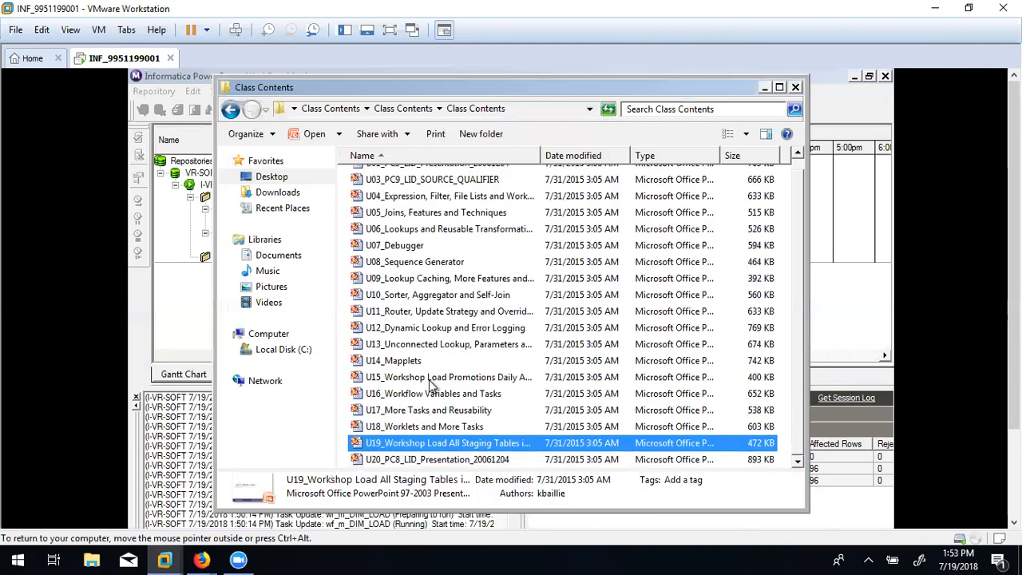
left_click(403, 360)
left_click(412, 378)
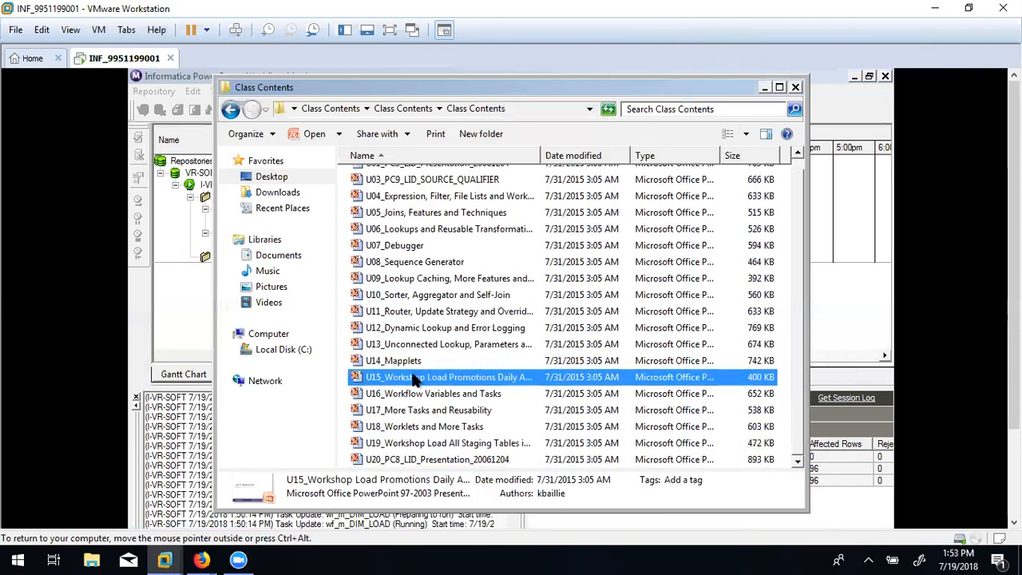
double_click(411, 378)
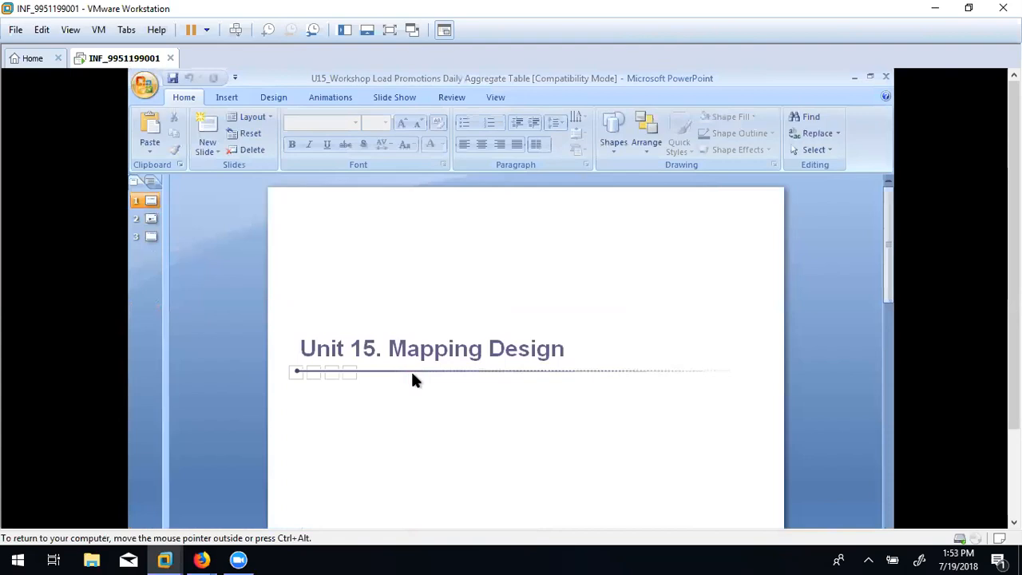
Show the Unit 15 Workshop slide and examine its source table STG_TRANSACTIONS and target table FACT_PROMOTIONS_AGG_DAILY.
left_click(152, 221)
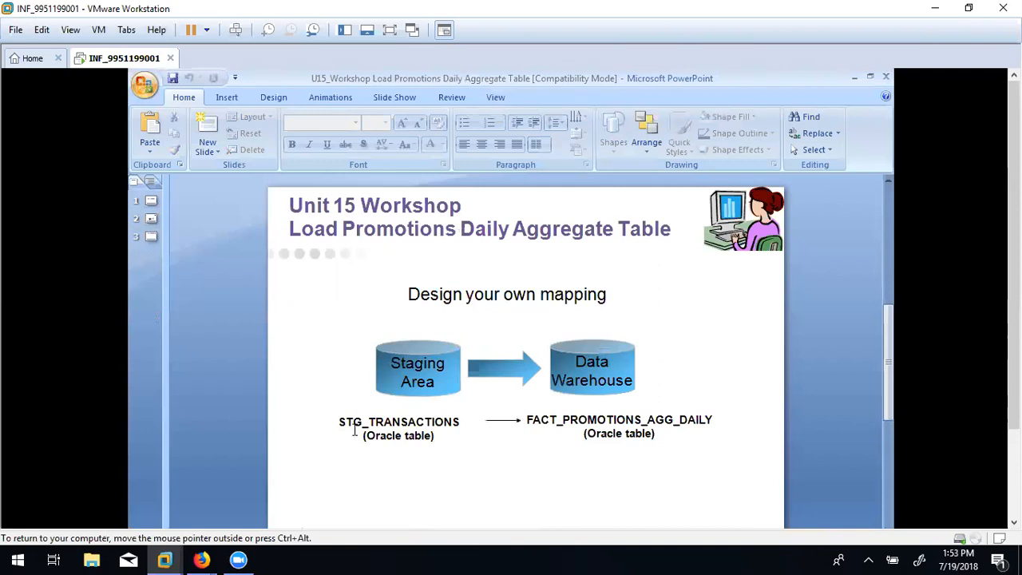
left_click_drag(337, 421, 457, 425)
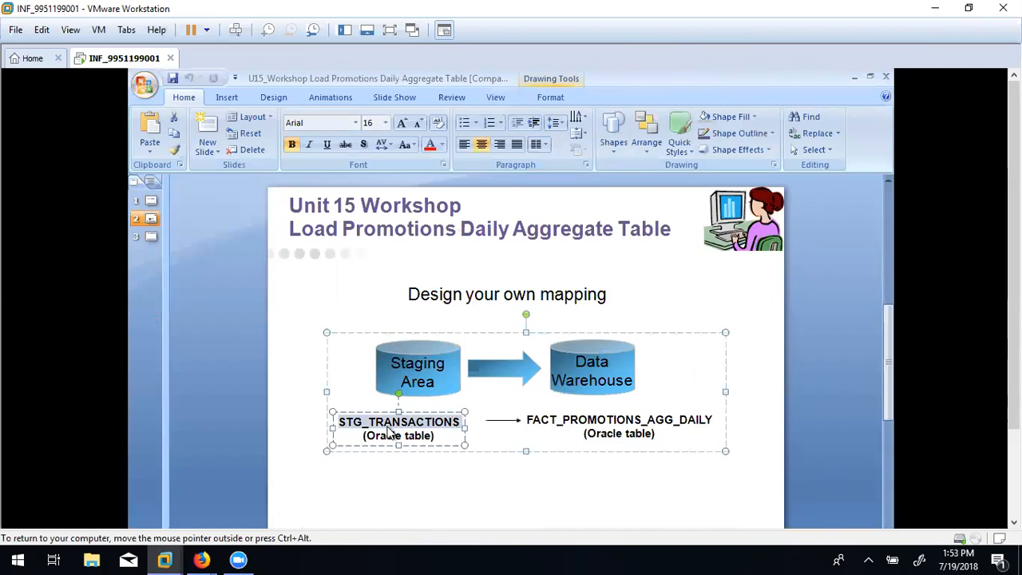
left_click(601, 425)
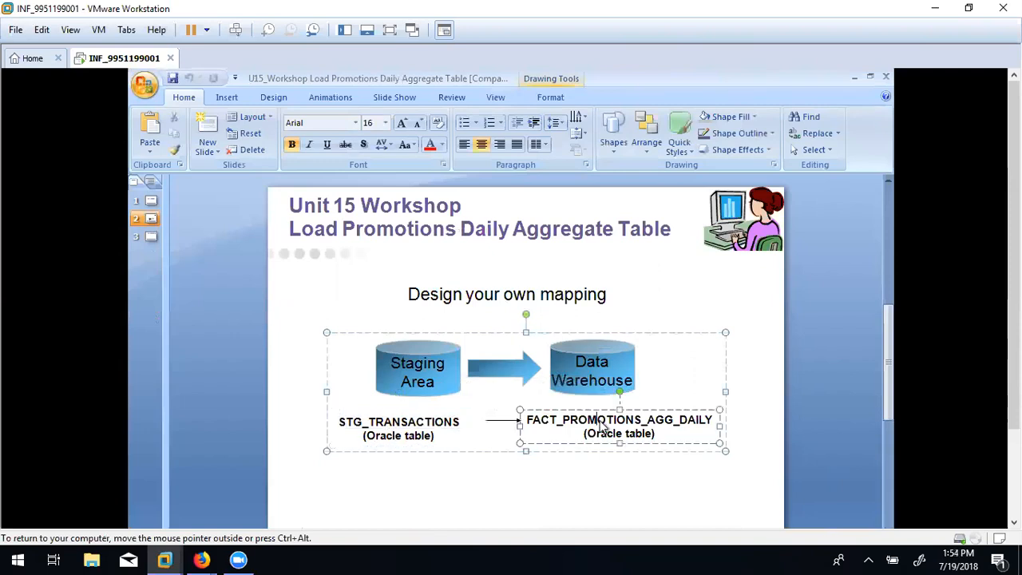
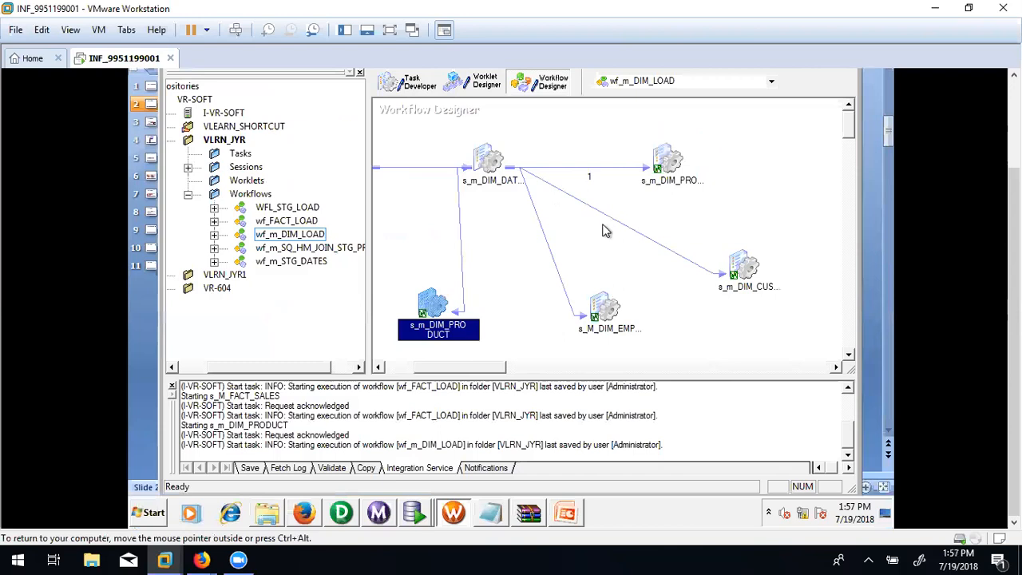
Switch to the Unit 16 presentation in PowerPoint and show the Link Conditions slide.
left_click(611, 260)
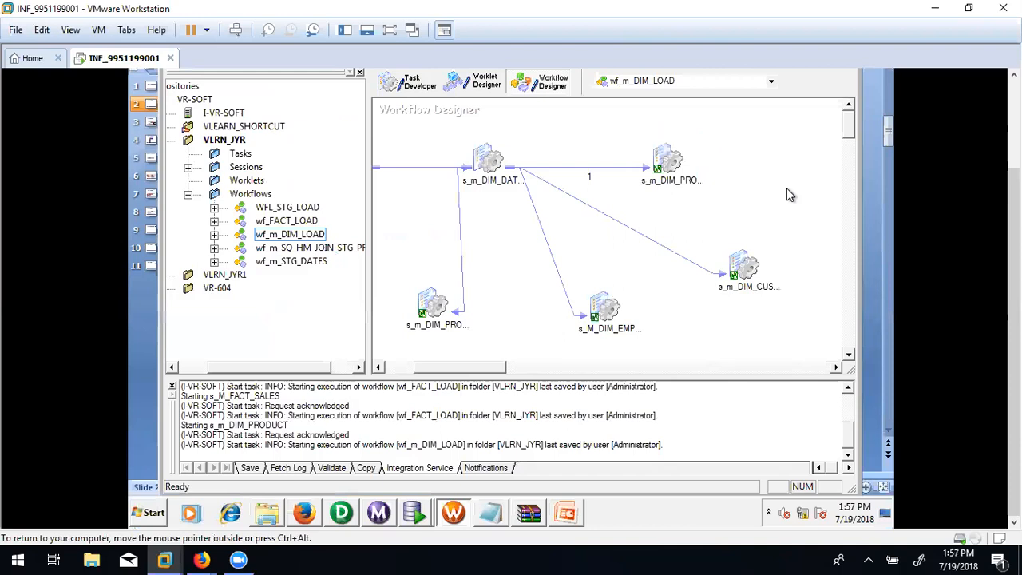
left_click(565, 513)
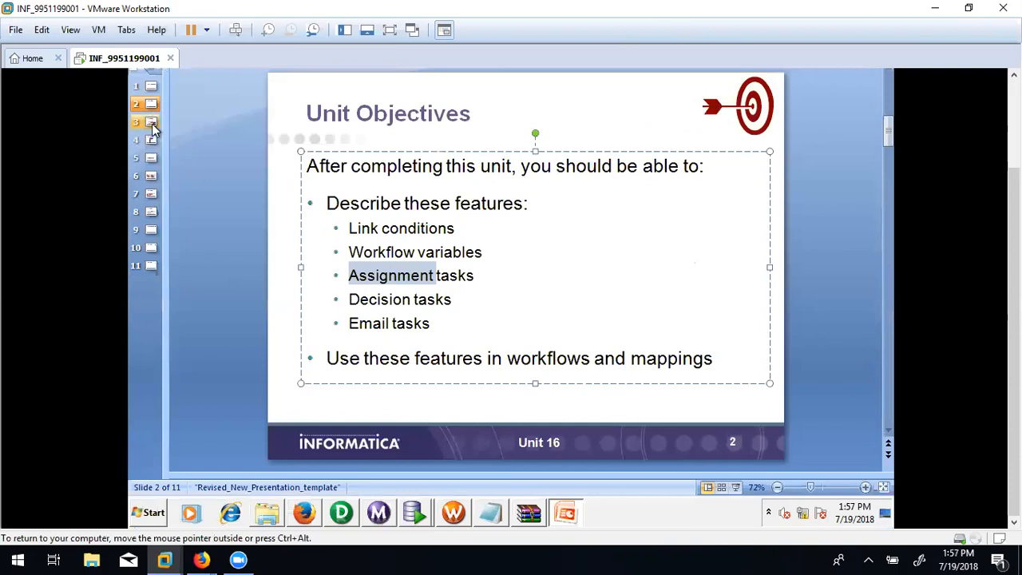
left_click(152, 124)
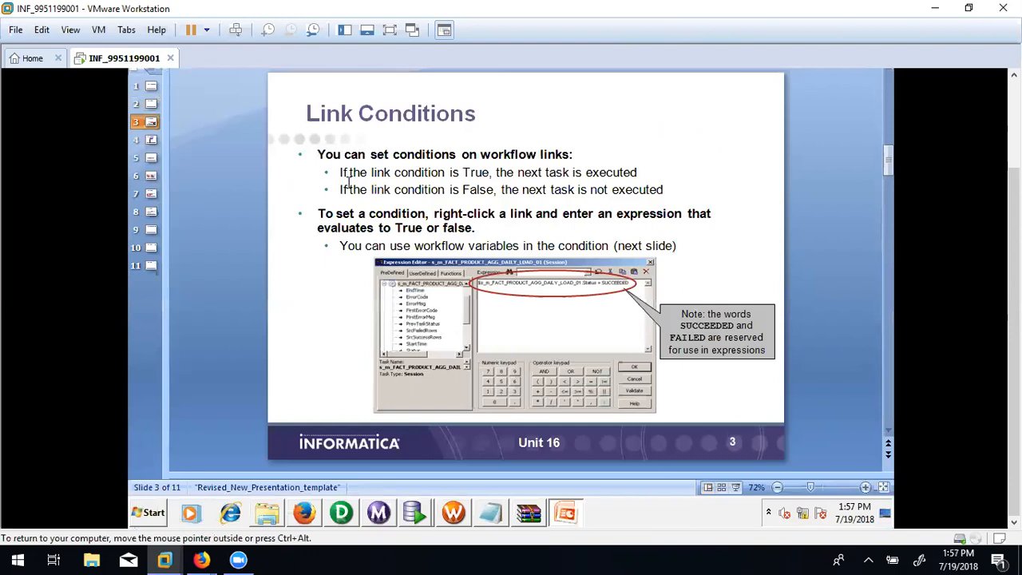
In Workflow Manager, set and validate the condition $s_m_DIM_DATES.Status=SUCCEEDED on the link from s_m_DIM_DATES to s_m_DIM_PROMOTIONS.
left_click(455, 513)
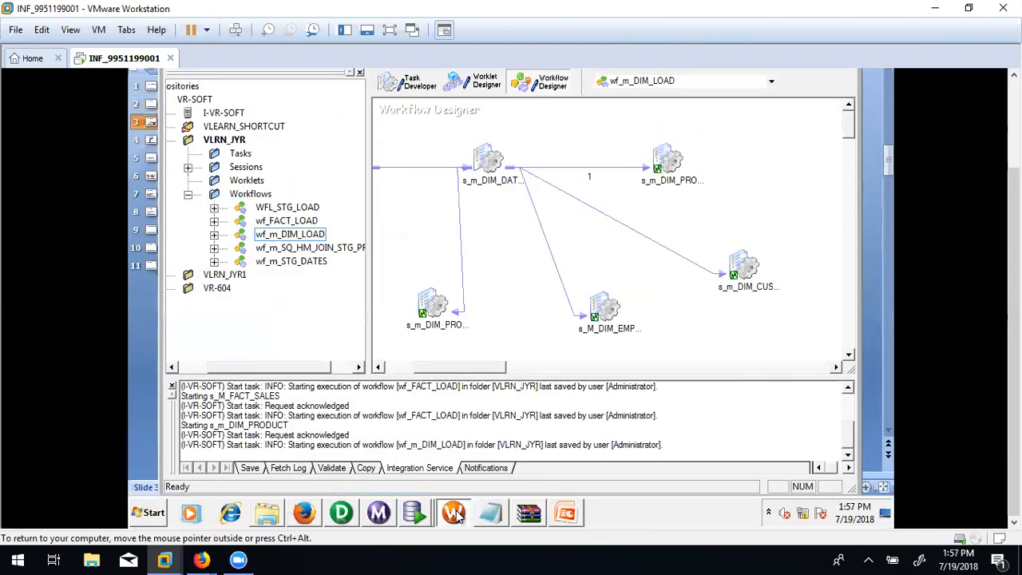
mouse_move(467, 369)
left_mouse_down()
mouse_move(419, 373)
mouse_move(459, 369)
left_mouse_up()
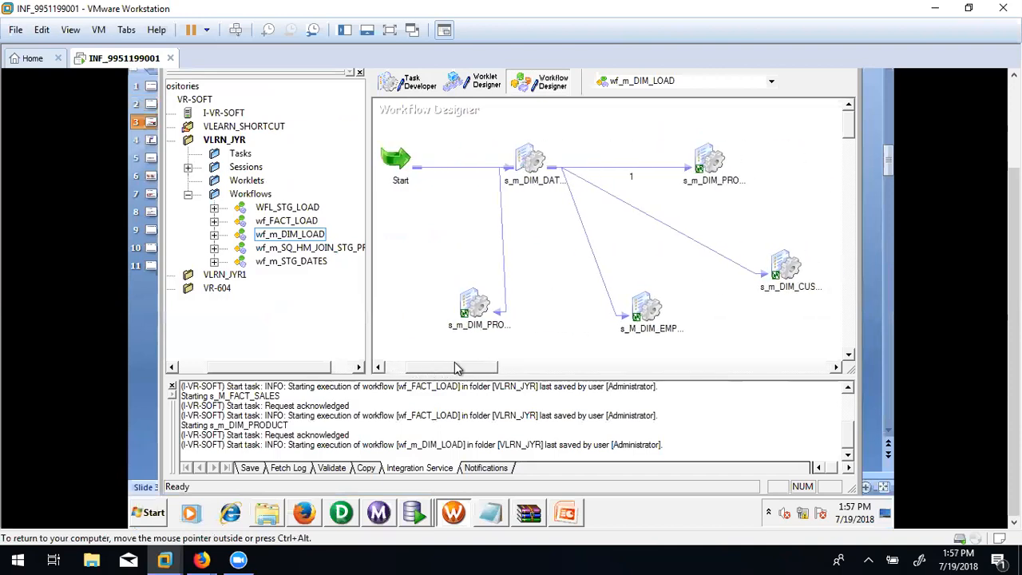
double_click(643, 168)
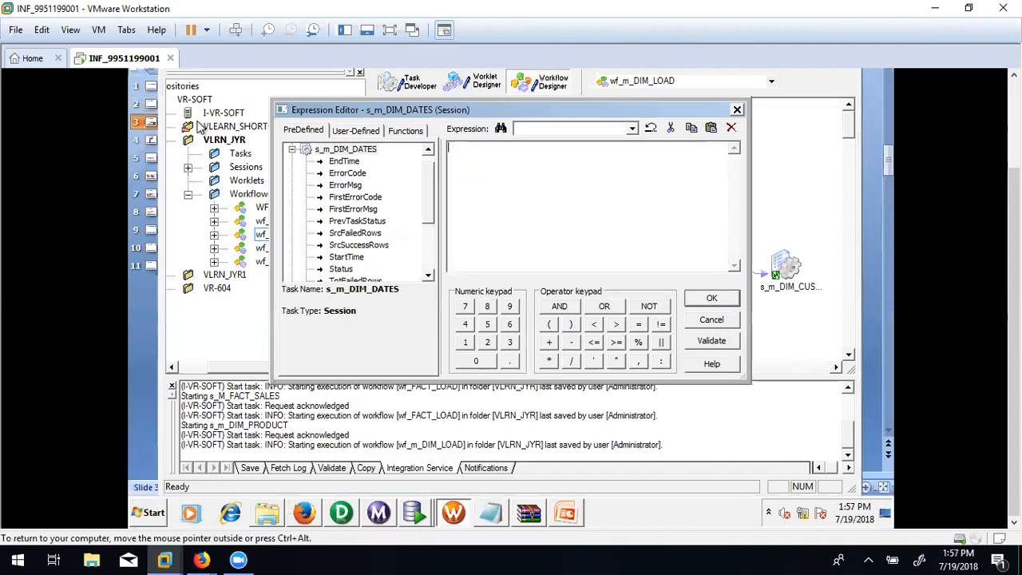
left_click_drag(431, 198, 425, 242)
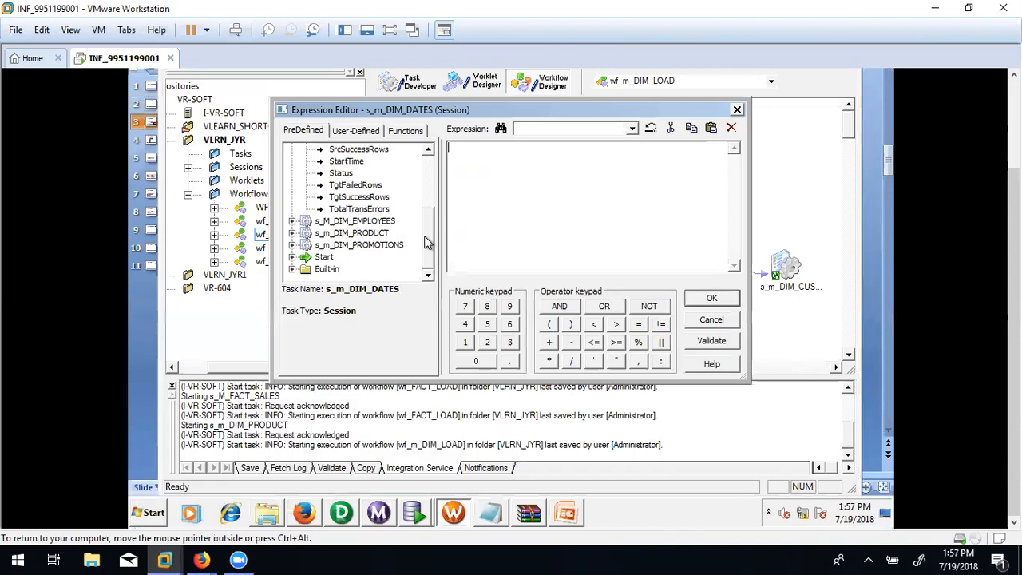
scroll(427, 236, "up", 2)
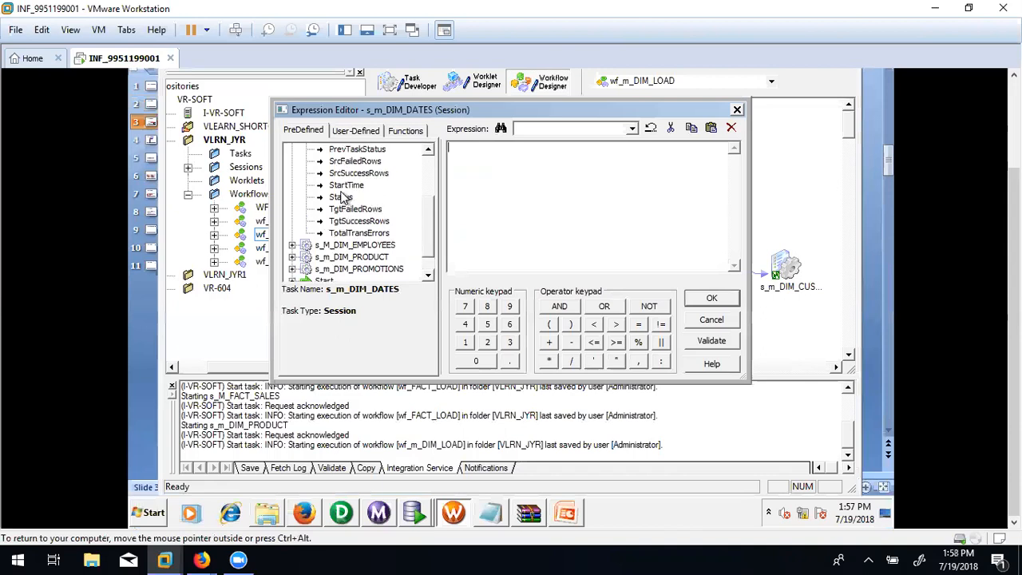
double_click(341, 196)
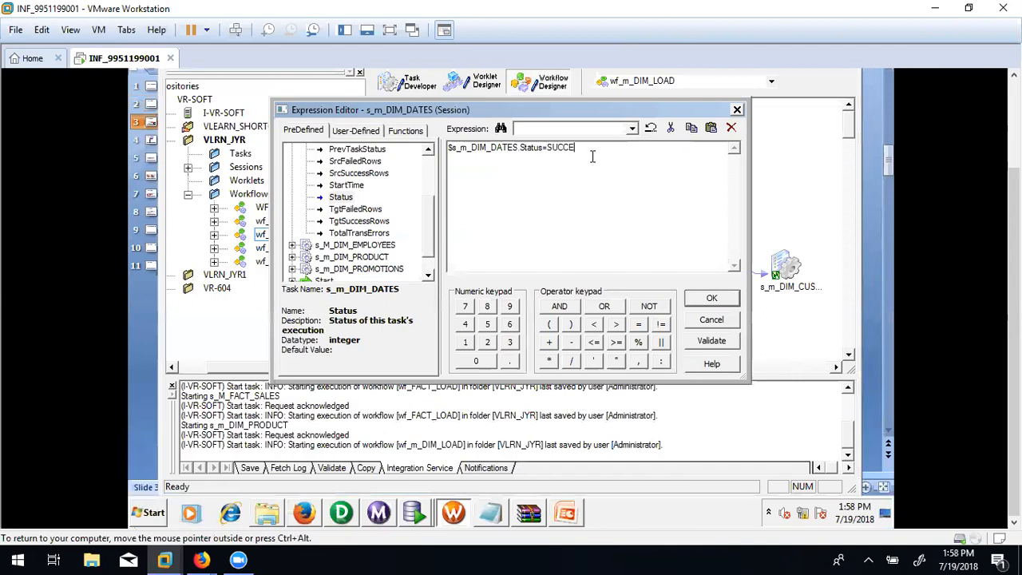
type("=SUCCEEDED")
left_click(709, 343)
left_click(595, 285)
left_click(710, 299)
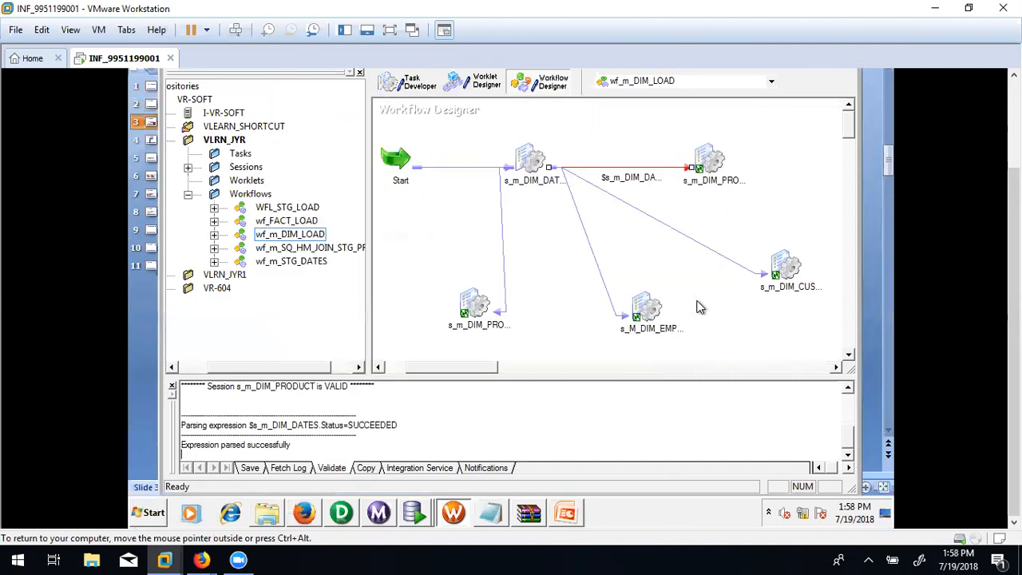
left_click(708, 163)
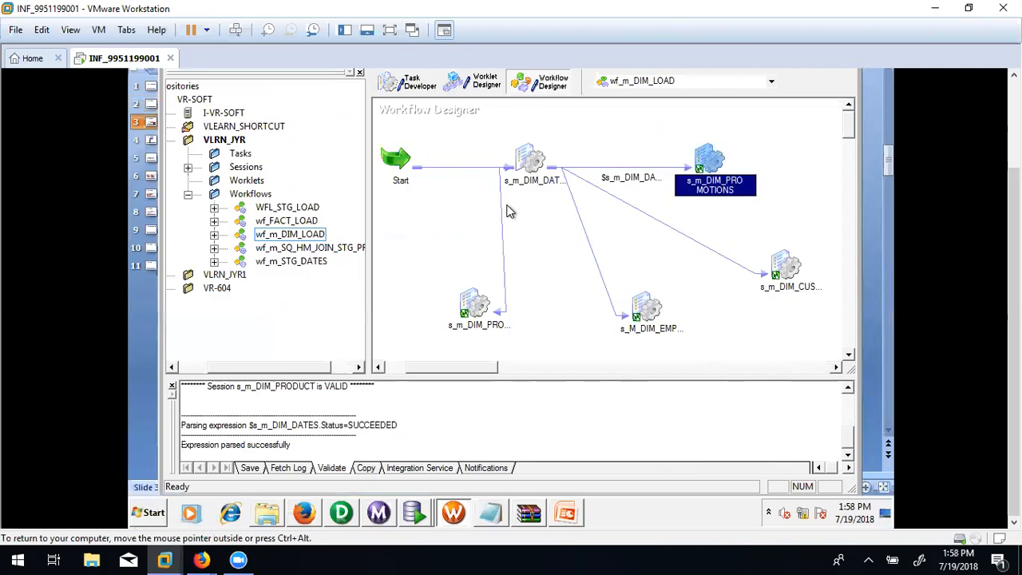
left_click(546, 244)
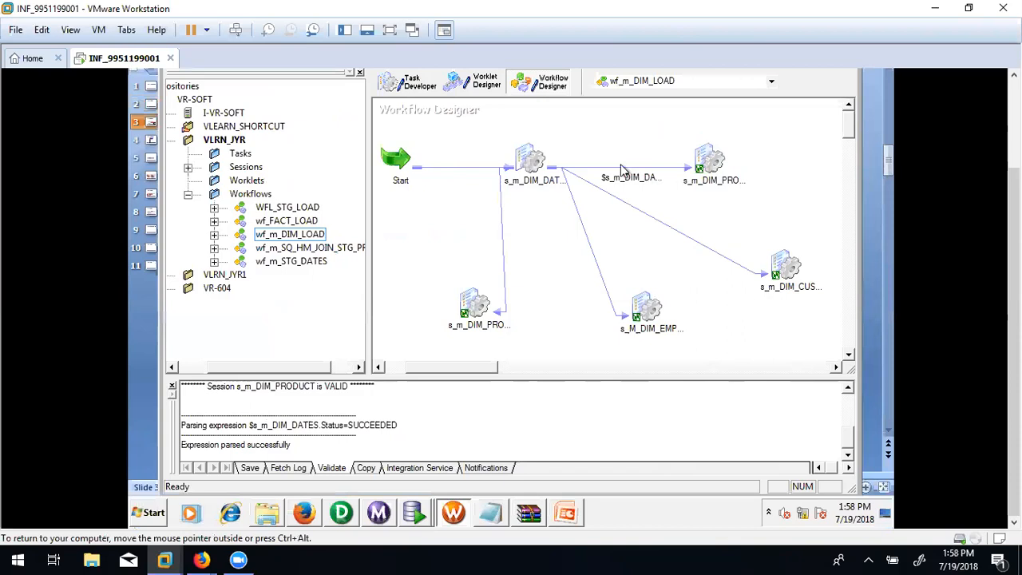
Edit the s_m_DIM_DATES session so its DIM_DATES target uses the Oracle_src relational connection, and apply the change.
left_click(531, 163)
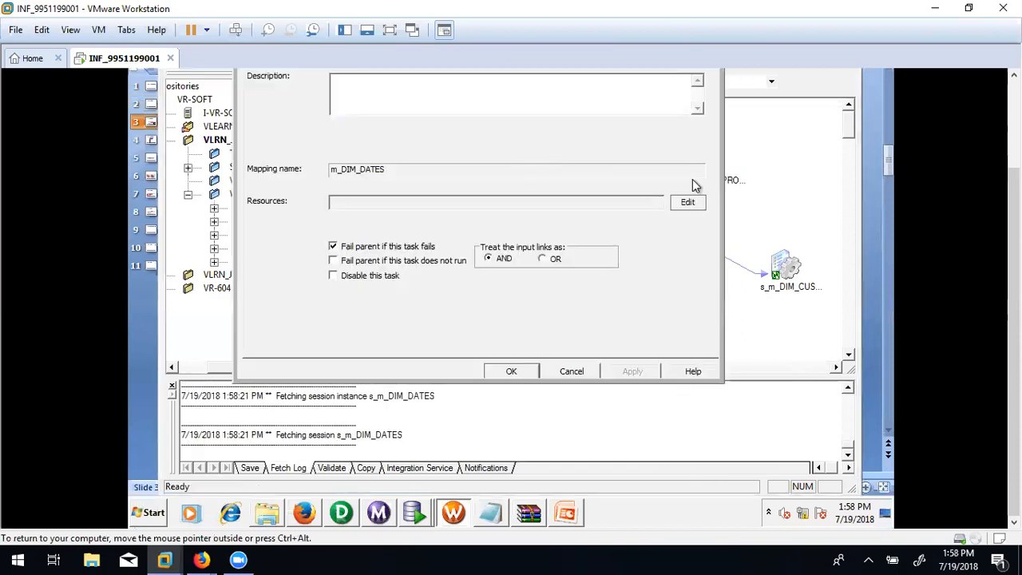
left_click(883, 160)
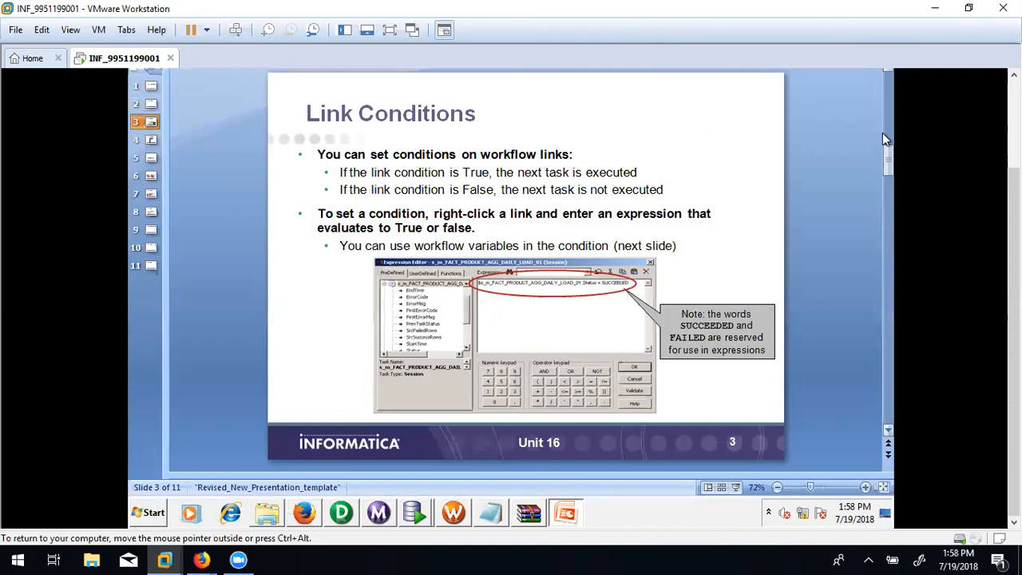
left_click(451, 512)
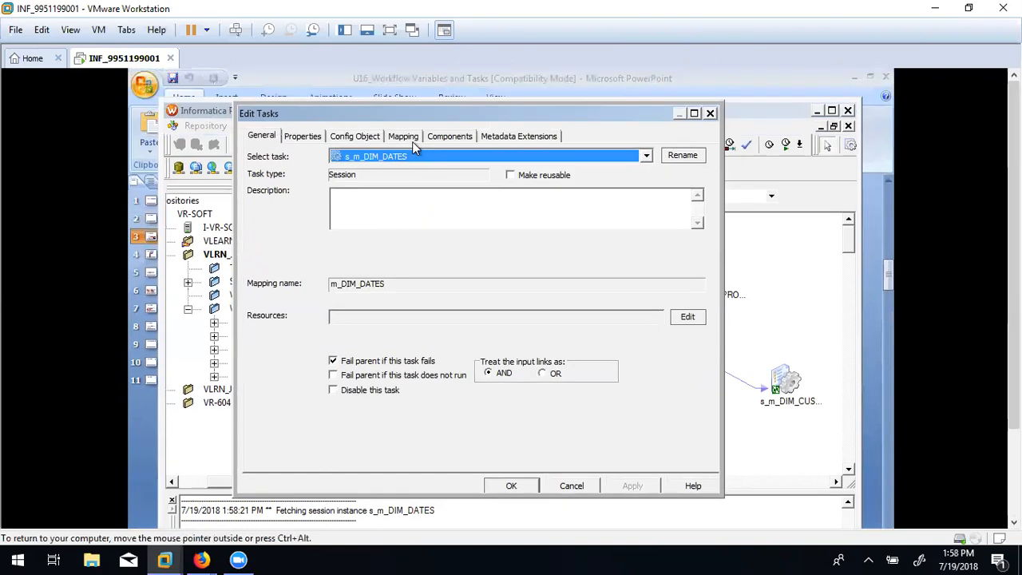
left_click(409, 138)
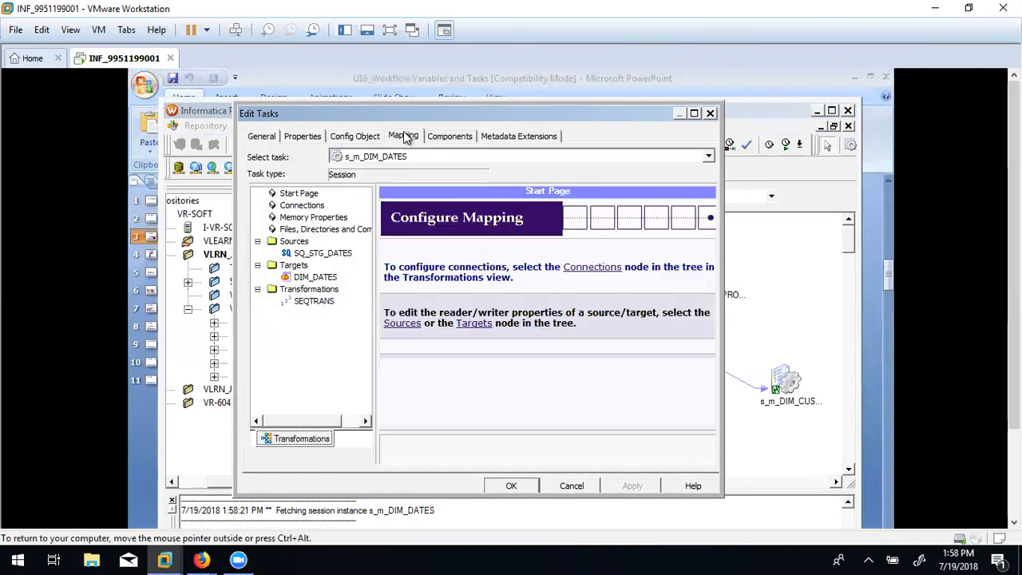
left_click(313, 279)
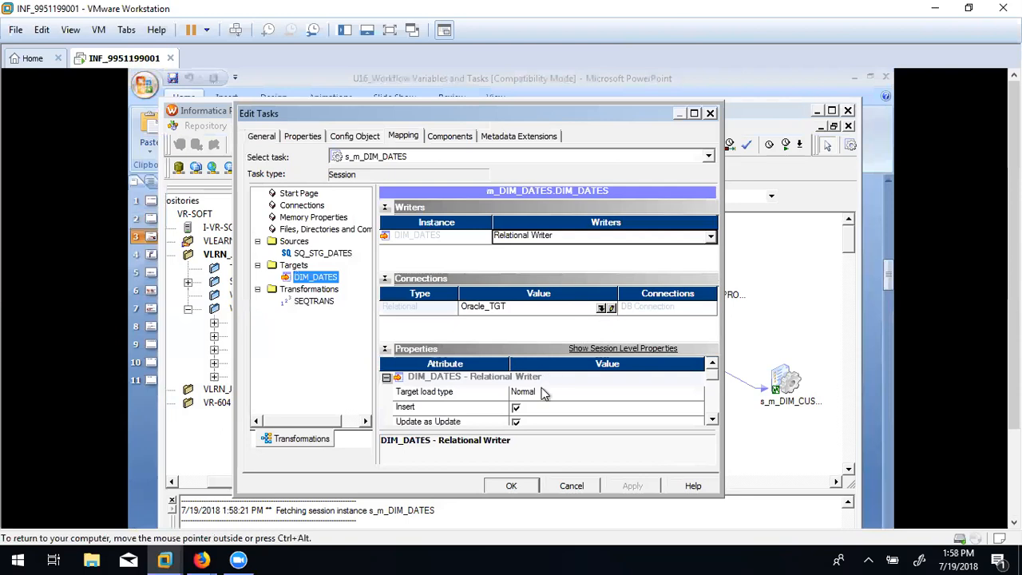
left_click(600, 309)
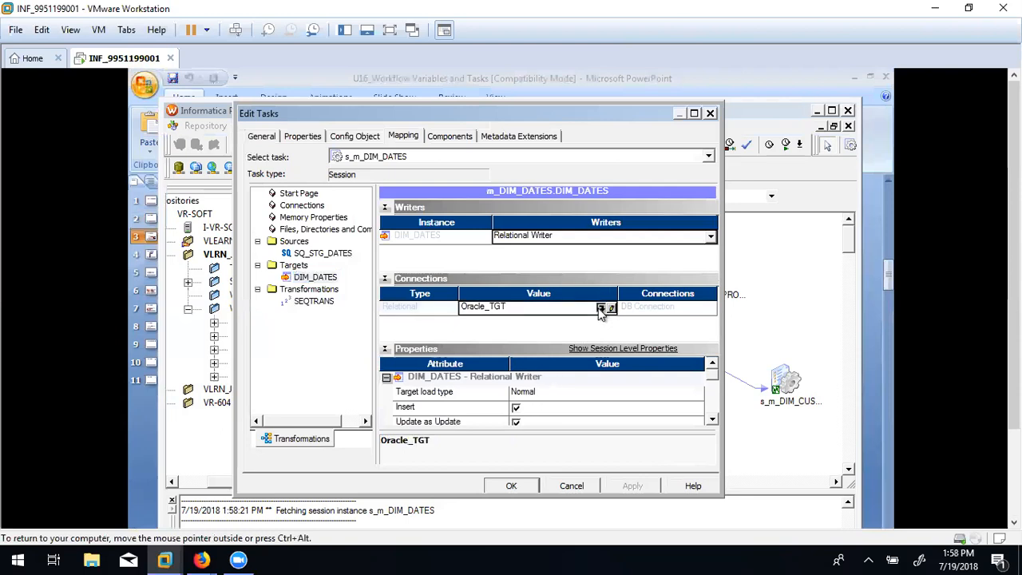
left_click(601, 308)
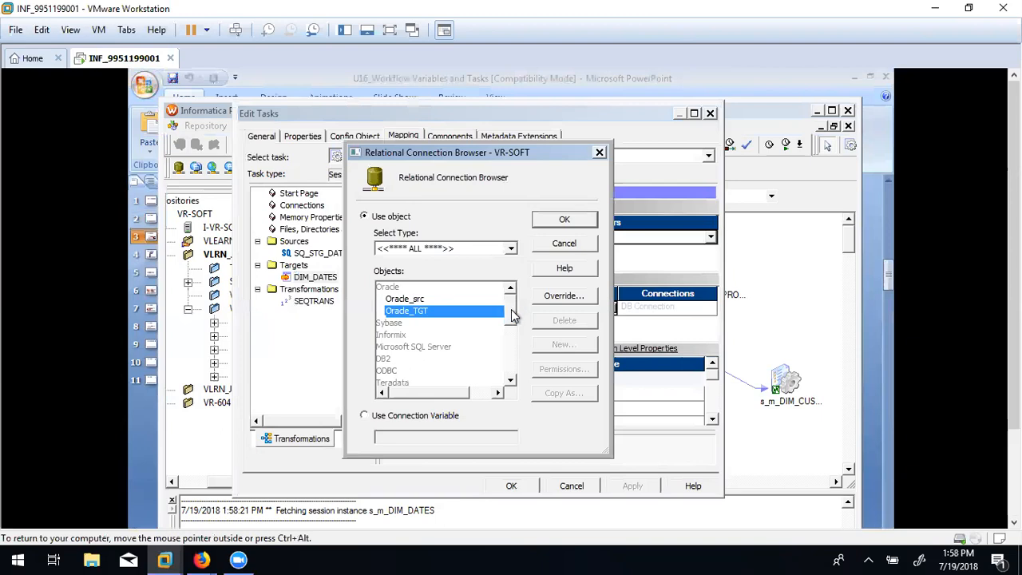
left_click(426, 298)
left_click(583, 221)
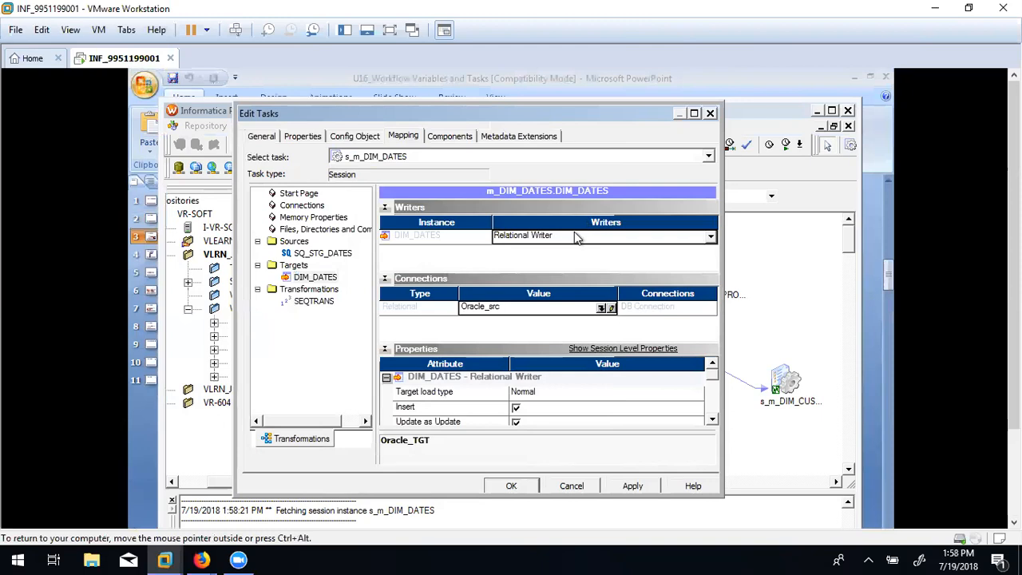
left_click(628, 485)
left_click(511, 485)
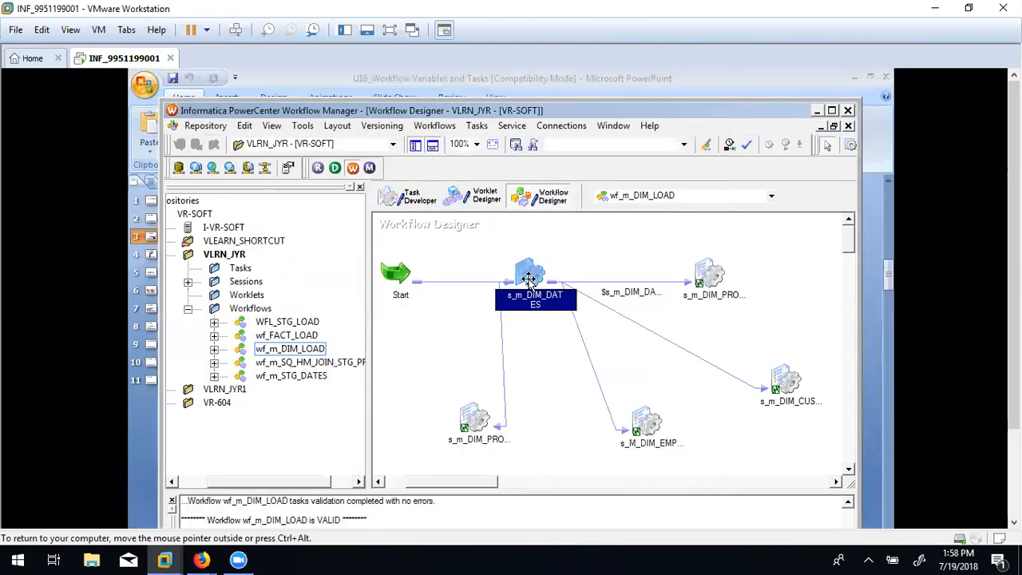
Review the expression on the link between s_m_DIM_DATES and s_m_DIM_PROMOTIONS, and close the Expression Editor.
left_click(716, 276)
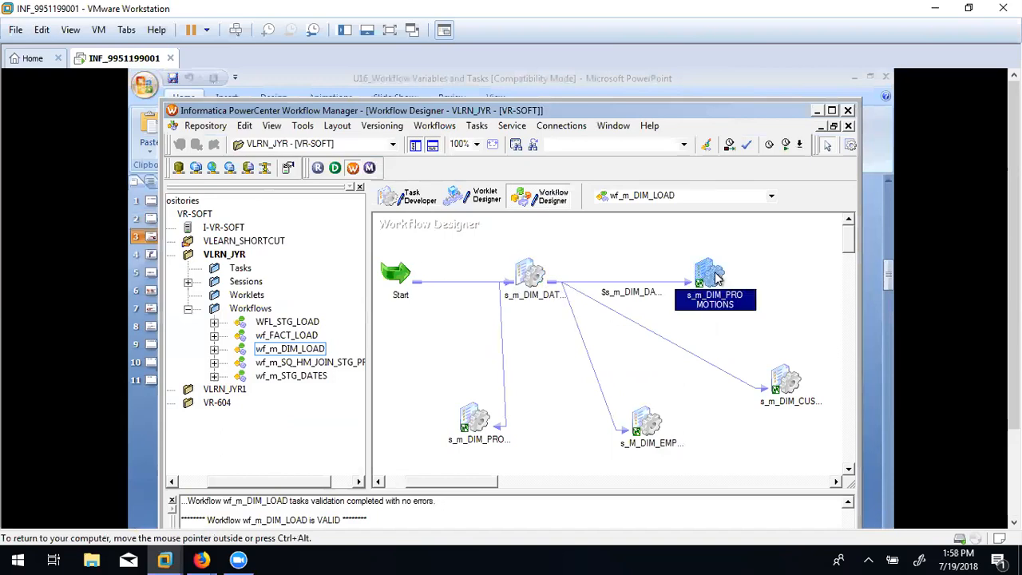
left_click(554, 248)
left_click(621, 284)
double_click(620, 281)
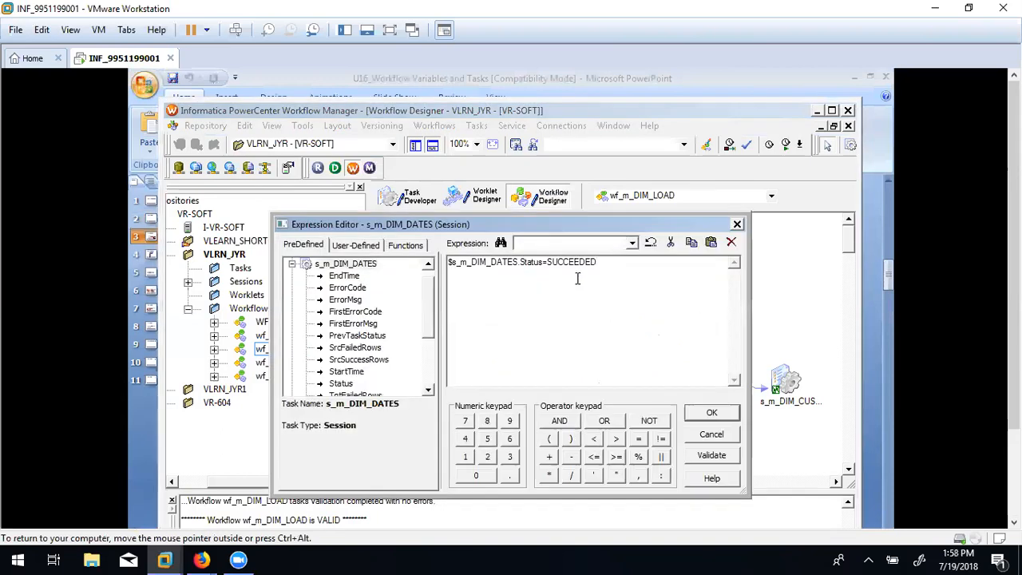
left_click(736, 225)
Start the wf_m_DIM_LOAD workflow.
left_click(434, 125)
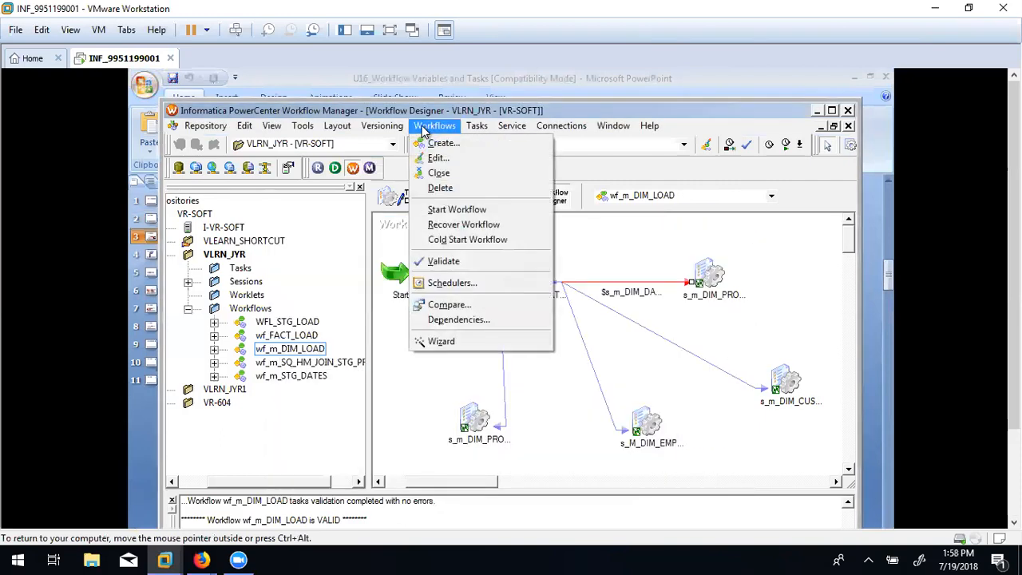
left_click(452, 209)
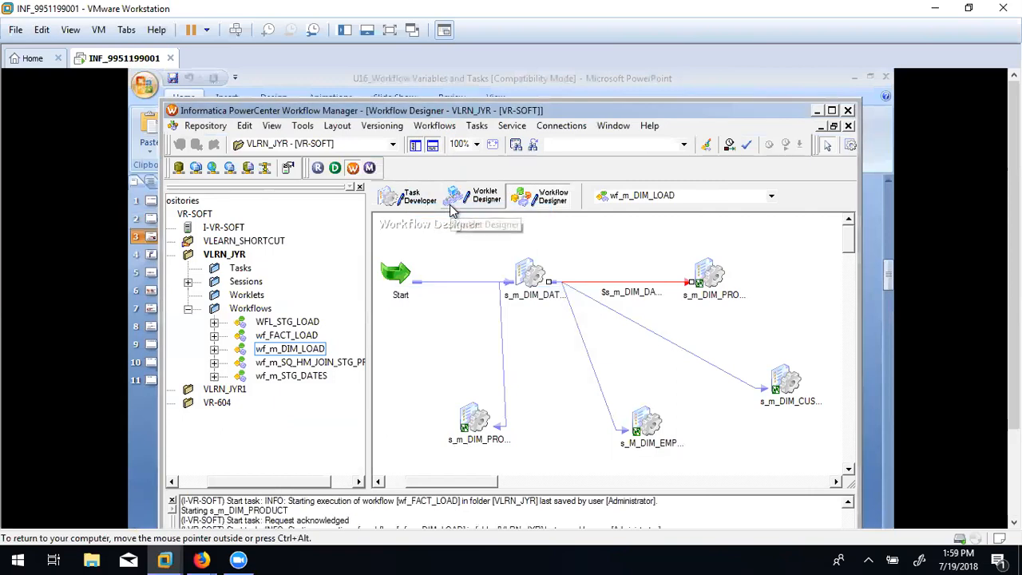
left_click(888, 278)
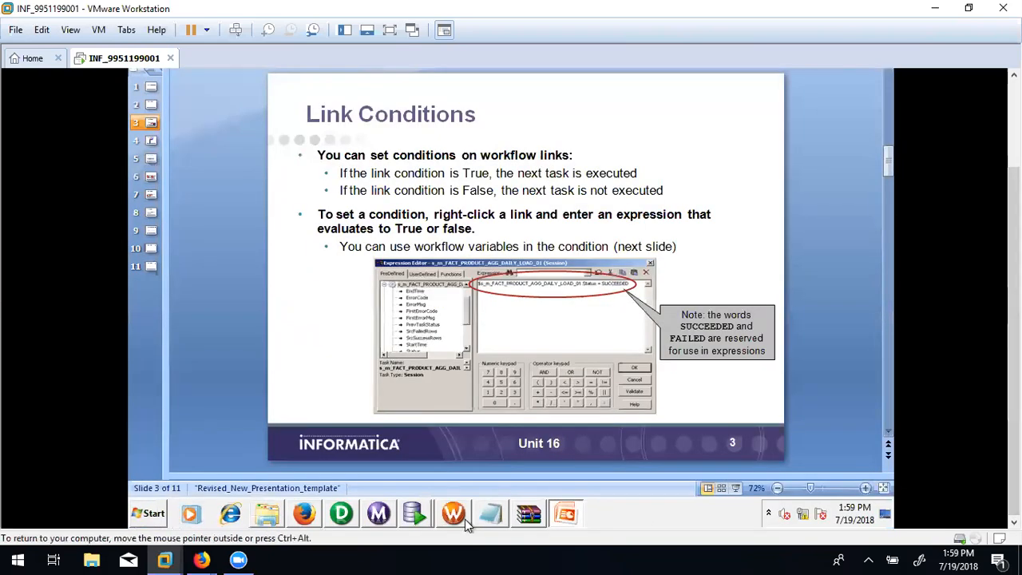
left_click(464, 519)
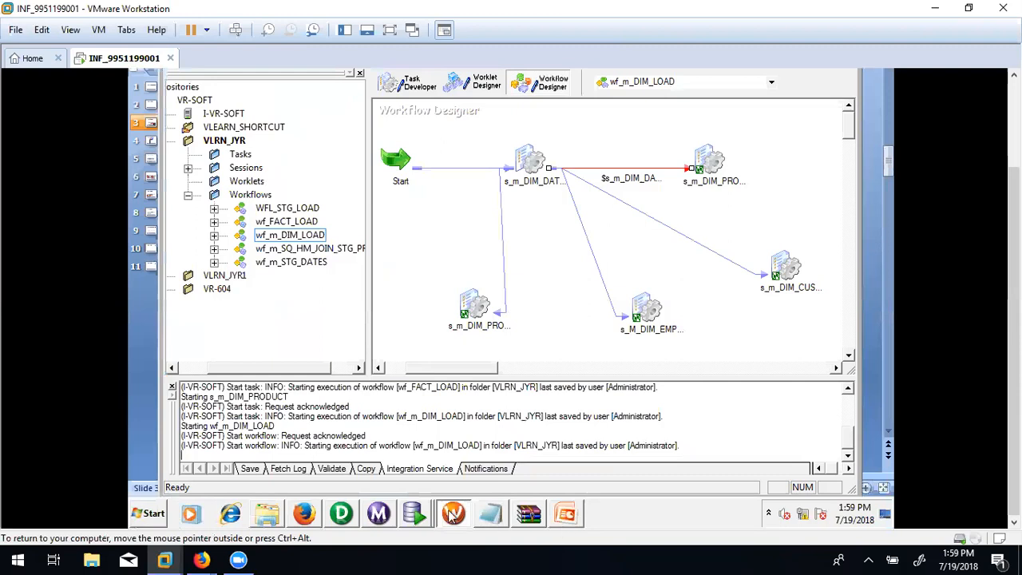
Check the run status of wf_m_DIM_LOAD and its sessions in Workflow Monitor, comparing them with the s_m_DIM_PROMOTIONS task in the workflow.
left_click(380, 519)
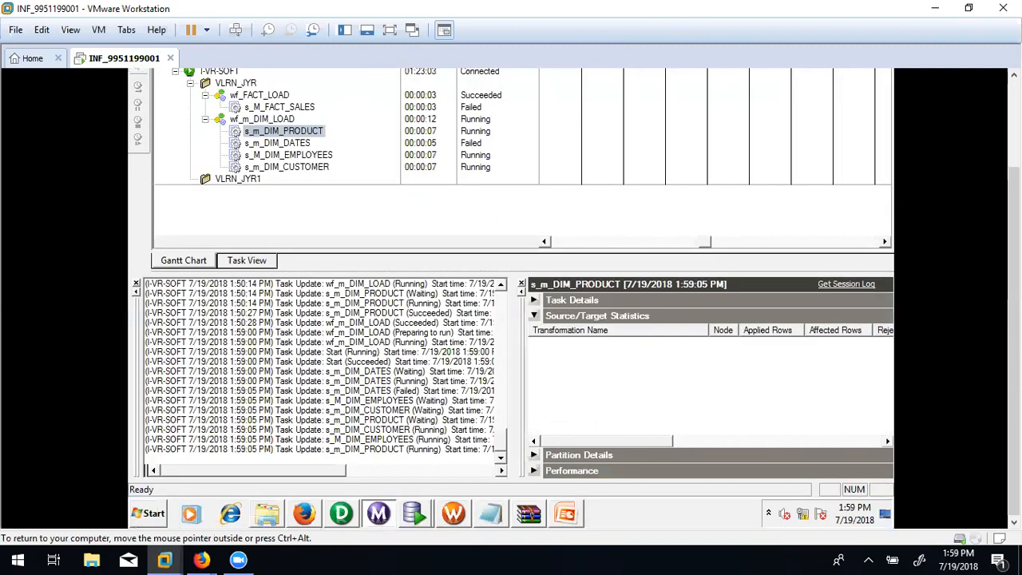
left_click(283, 120)
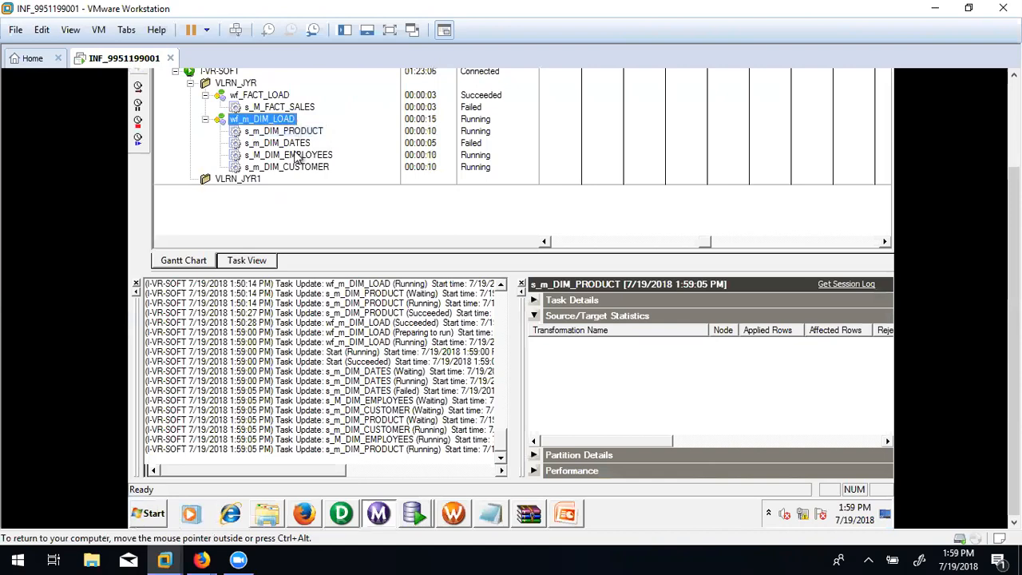
left_click(295, 146)
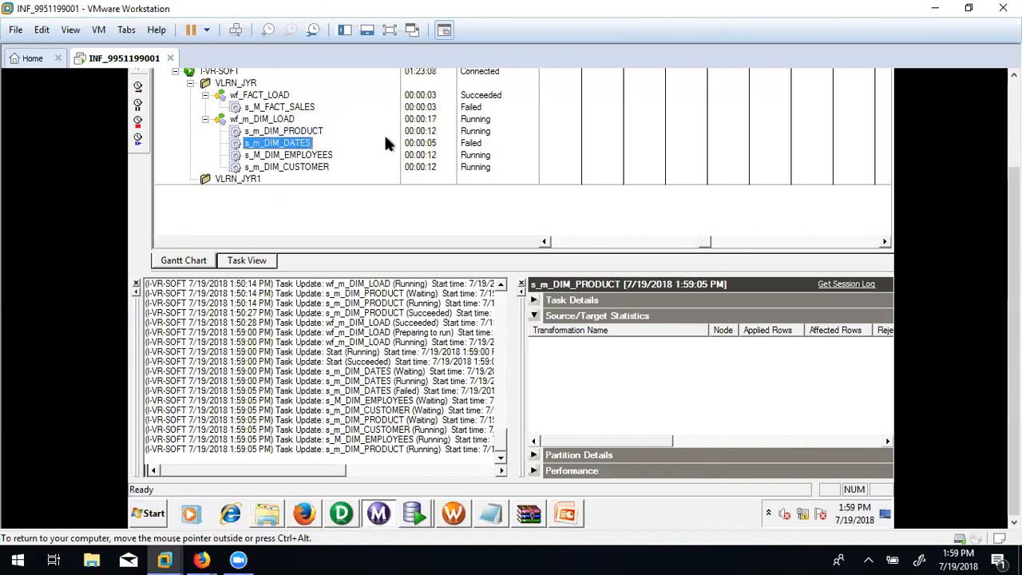
left_click(451, 515)
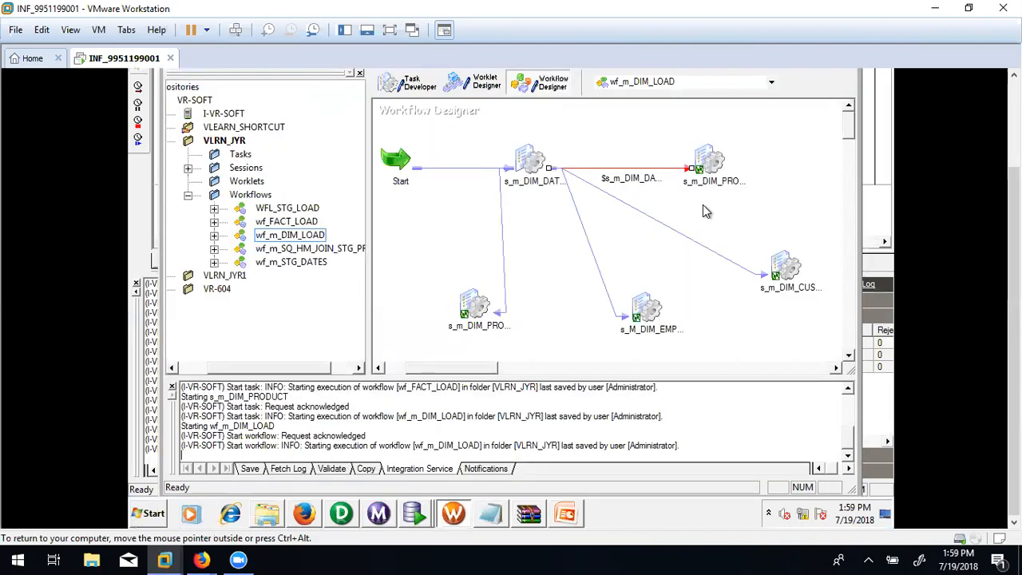
left_click(710, 170)
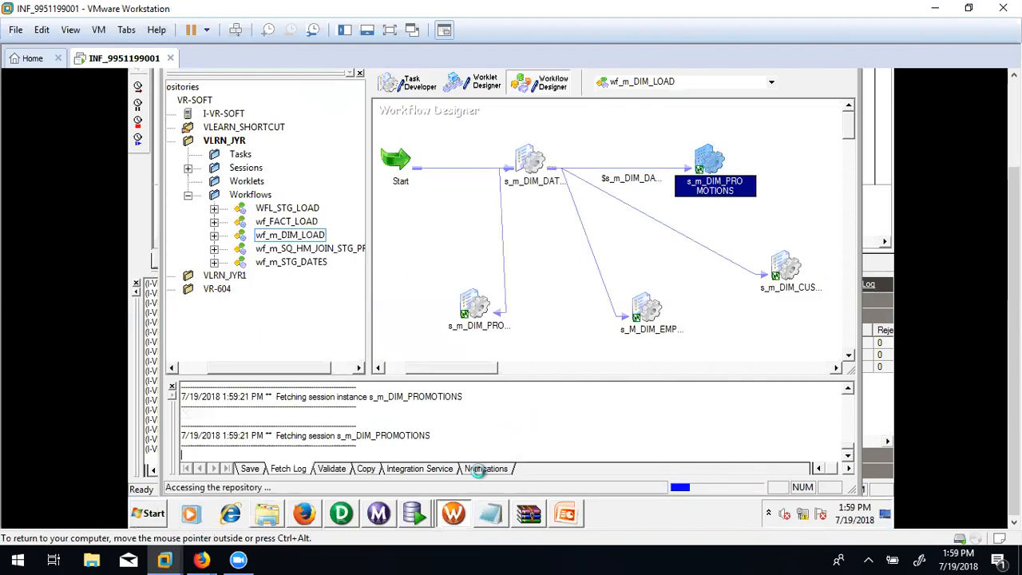
left_click(378, 513)
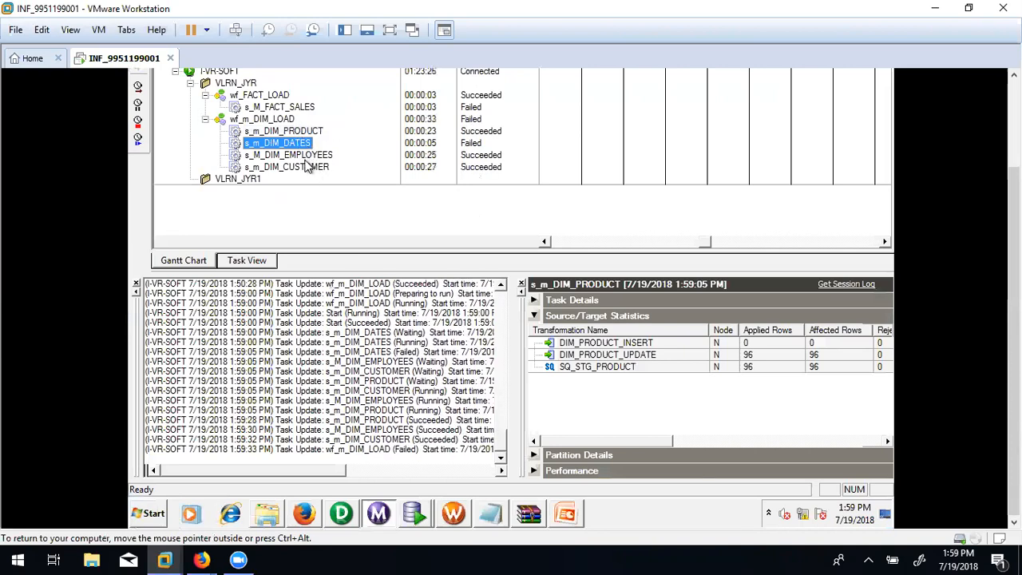
left_click(271, 119)
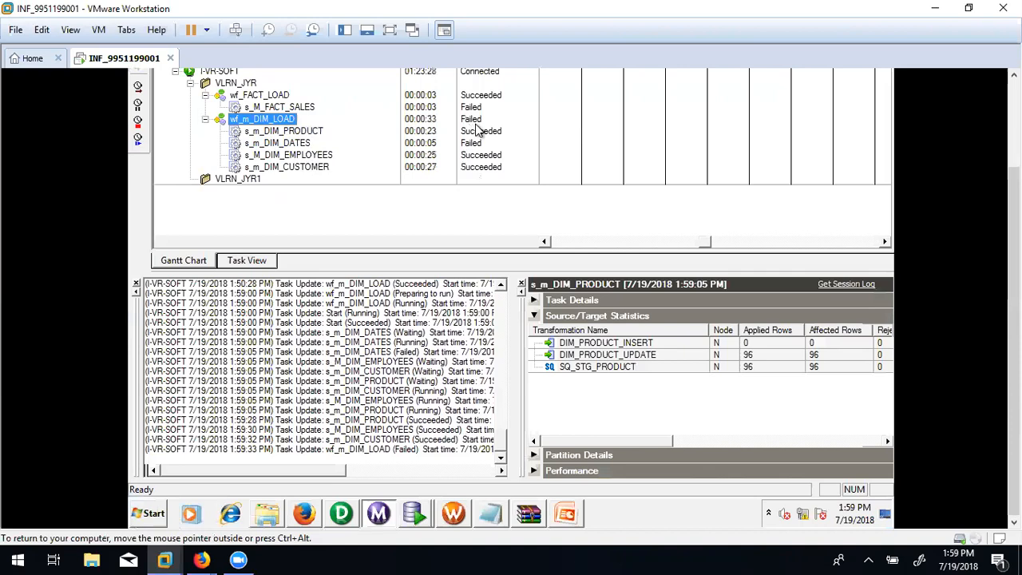
Compare the s_m_DIM_DATES run status with the s_m_DIM_PRODUCT, s_M_DIM_EMPLOYEES and s_m_DIM_CUSTOMER tasks in the Workflow Manager diagram.
left_click(294, 143)
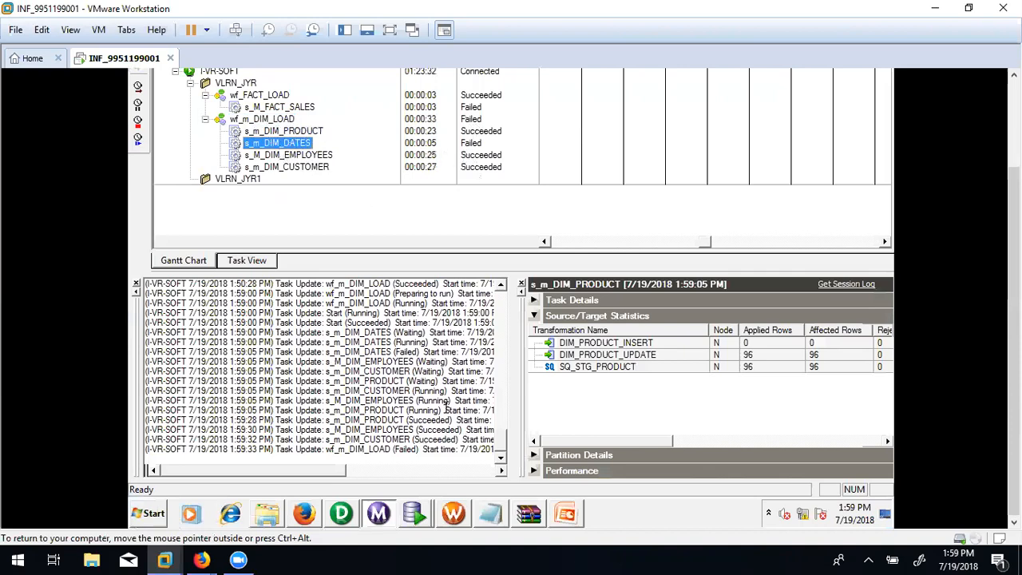
left_click(455, 515)
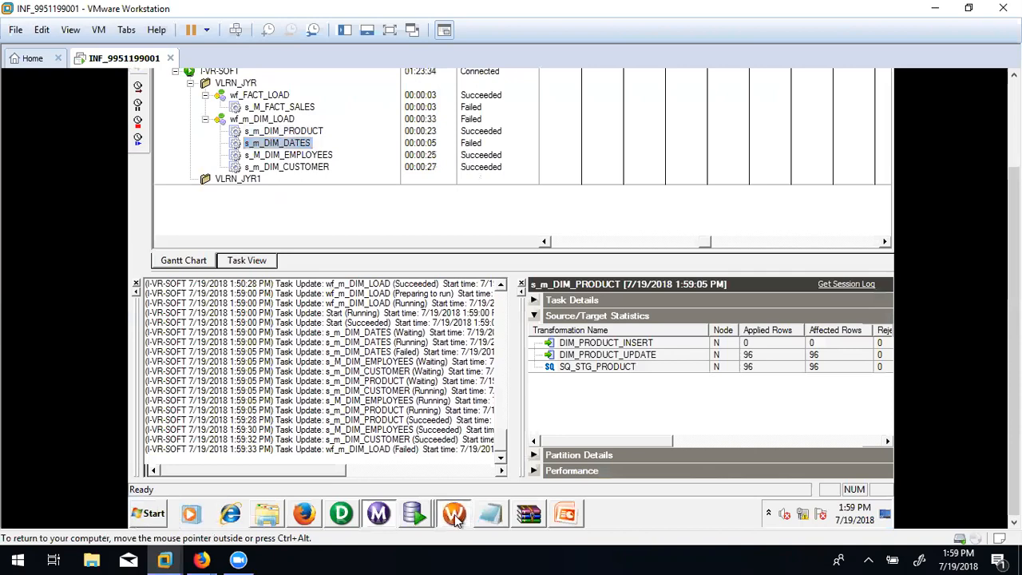
left_click(588, 373)
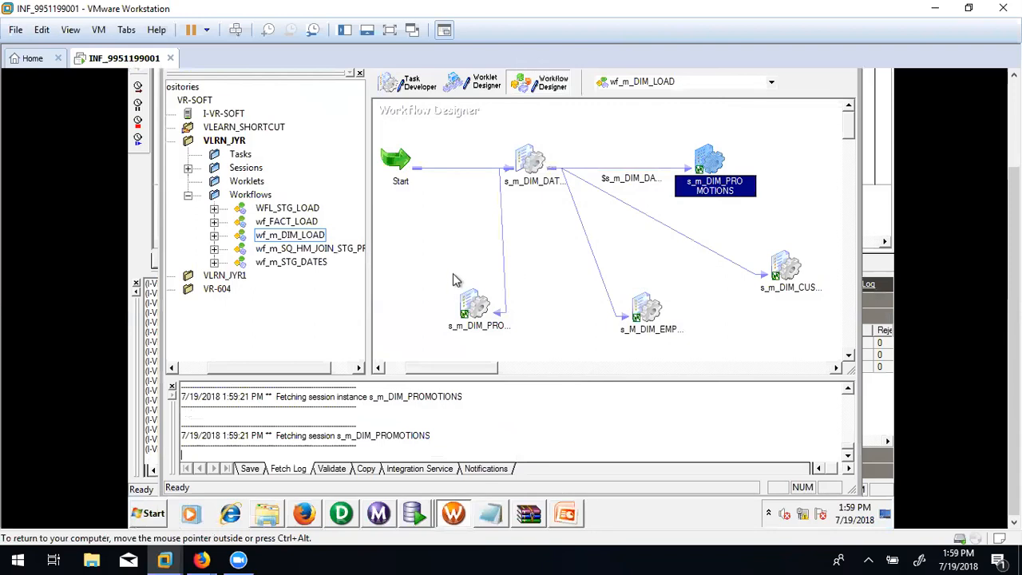
left_click_drag(446, 264, 827, 339)
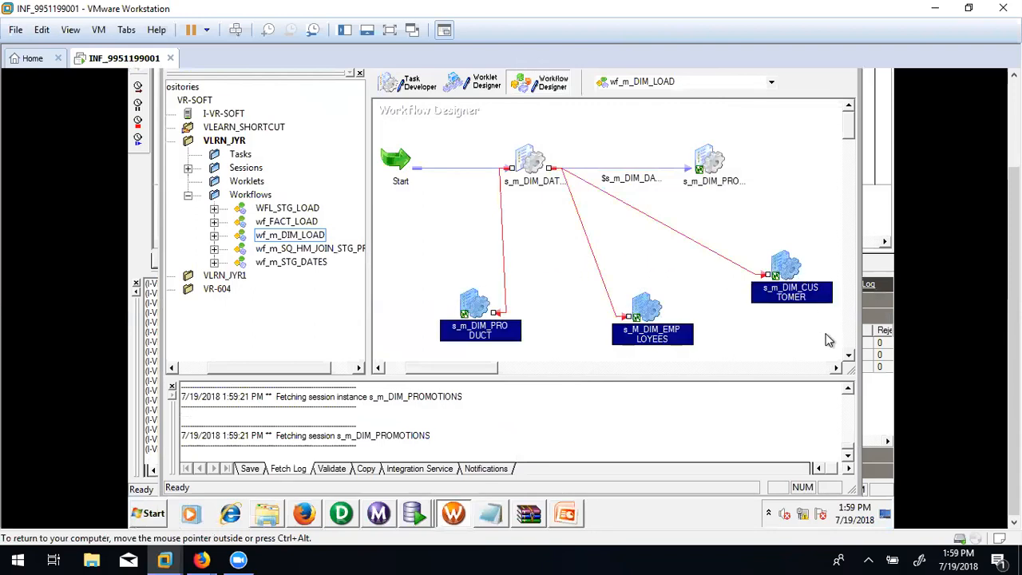
left_click(731, 224)
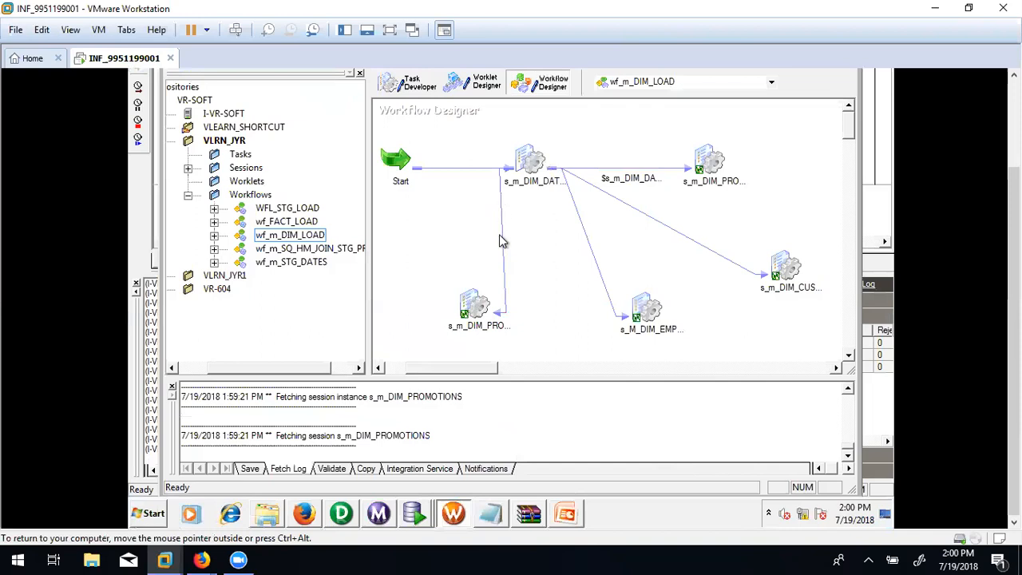
Move the s_m_DIM_PRODUCT task away from the other sessions and delete its link with s_m_DIM_DATES.
left_click(468, 300)
left_click_drag(468, 300, 445, 297)
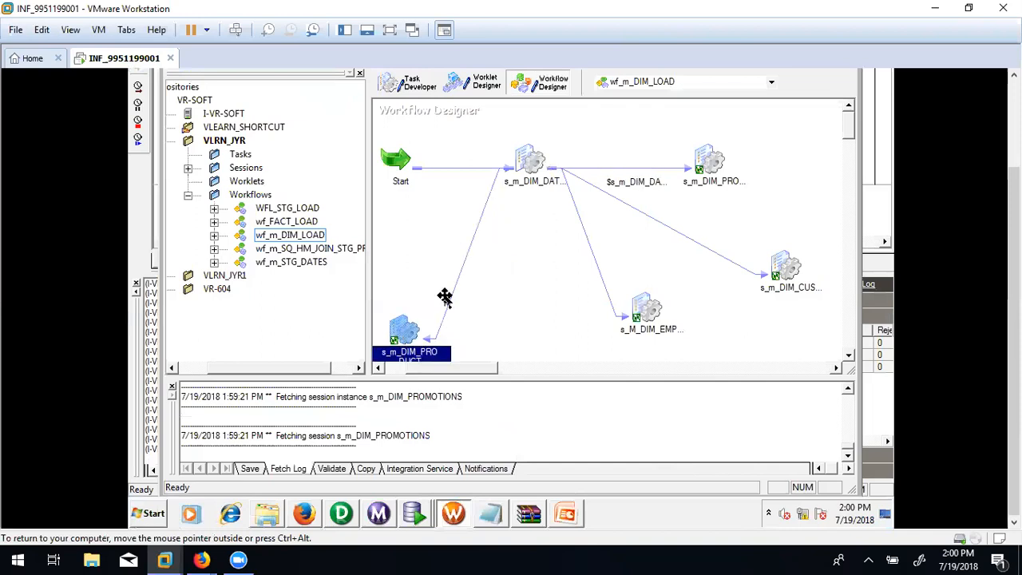
left_click(443, 237)
left_click_drag(452, 207, 506, 266)
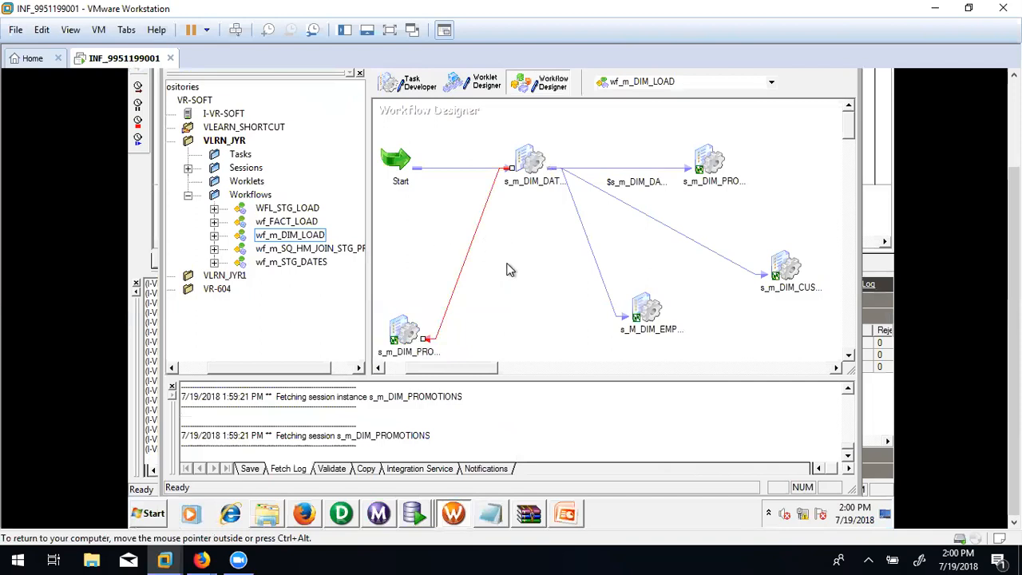
key("Delete")
left_click(515, 277)
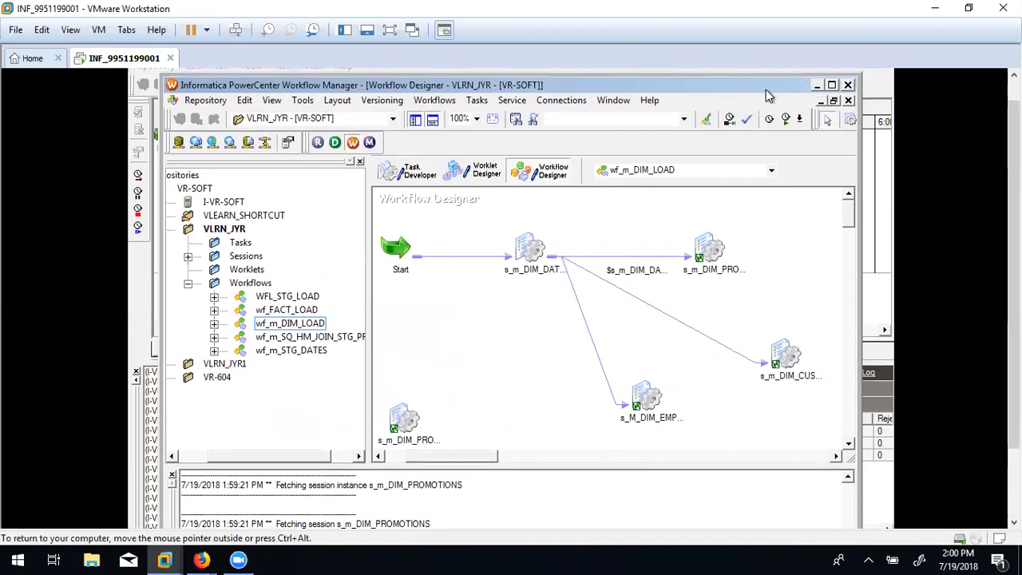
Link the s_m_DIM_DATES session to the s_m_DIM_PRODUCT session with Link Task.
left_click(476, 100)
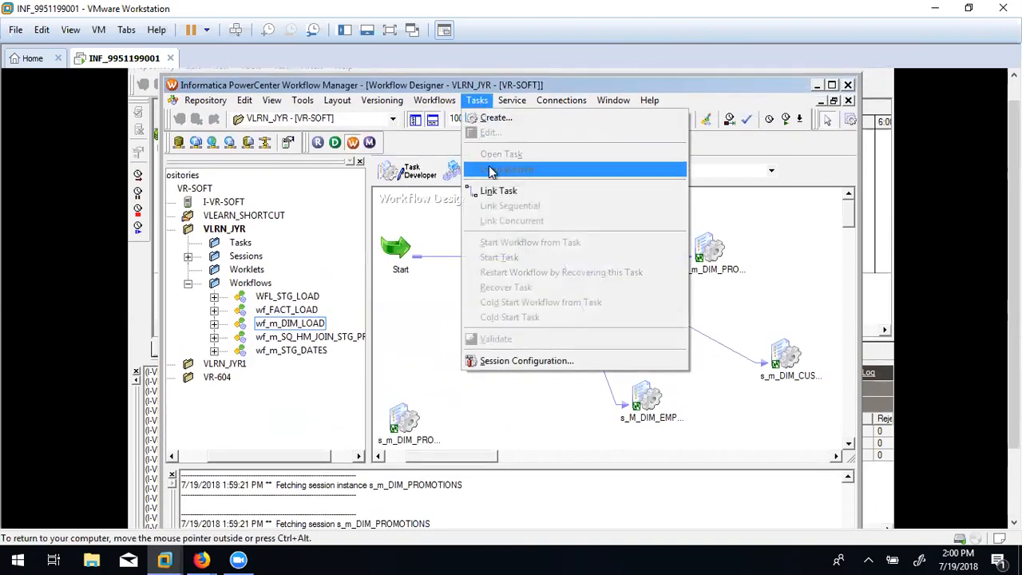
left_click(488, 190)
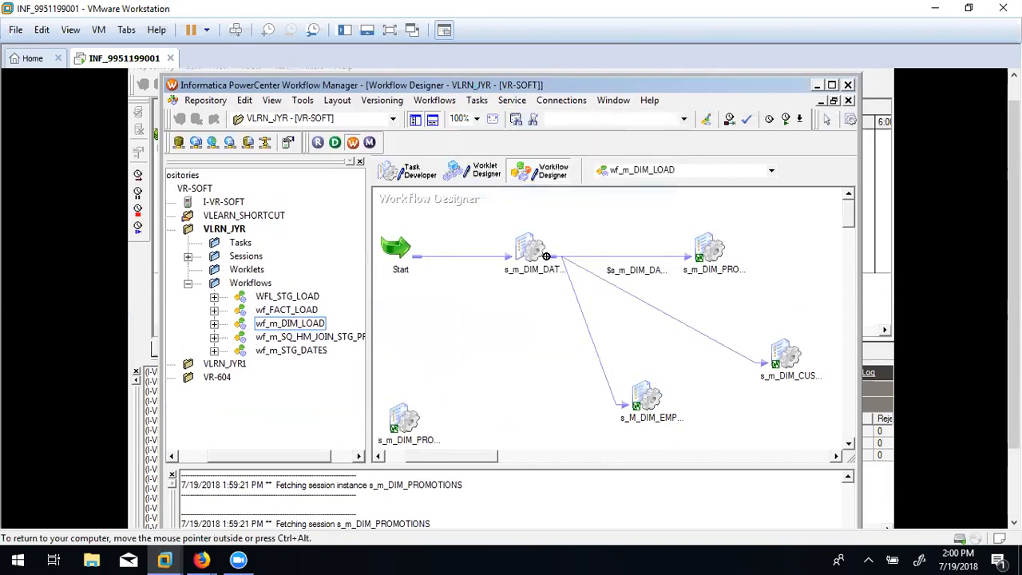
left_click_drag(543, 254, 416, 415)
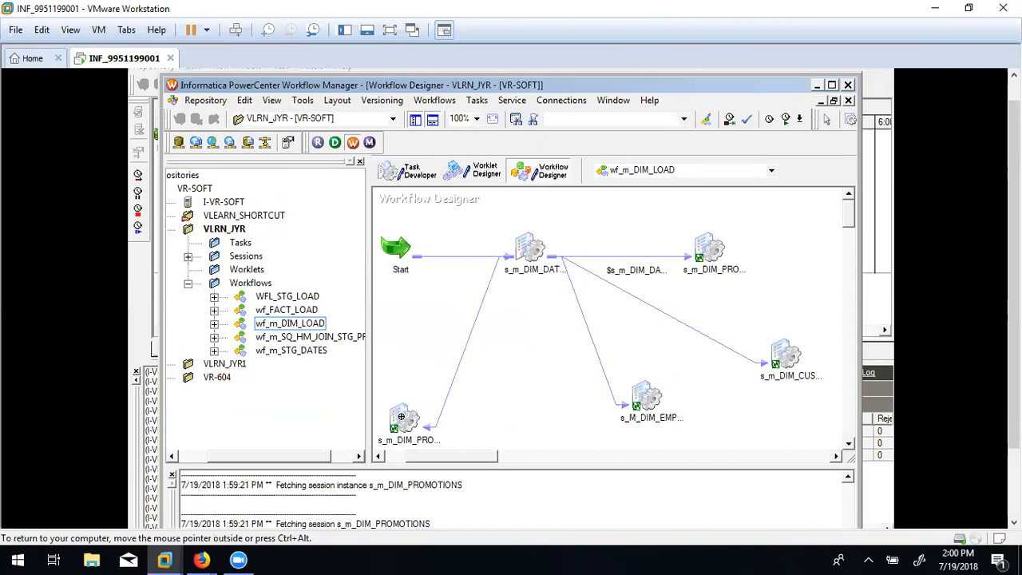
Rearrange the diagram with s_m_DIM_PRODUCT below s_m_DIM_DATES and s_M_DIM_EMPLOYEES between s_m_DIM_PRODUCT and s_m_DIM_CUSTOMER.
left_click(401, 416)
left_click_drag(401, 416, 599, 423)
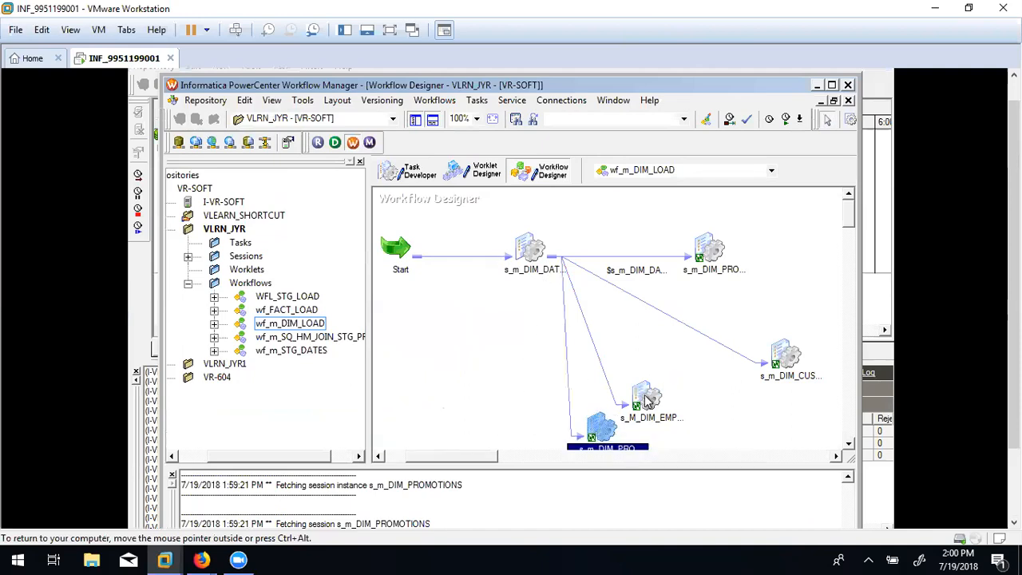
left_click_drag(647, 399, 703, 387)
left_click(603, 433)
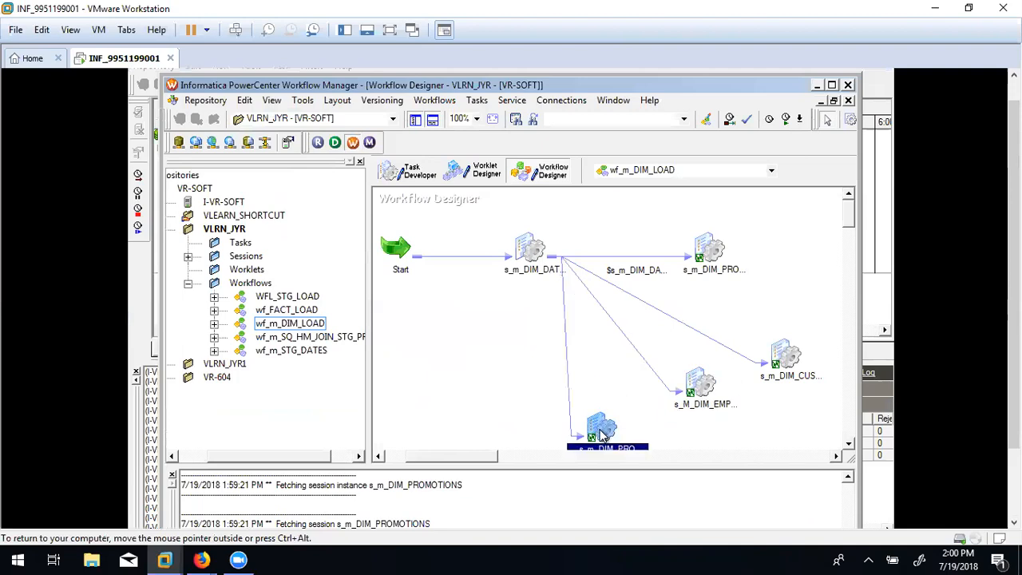
mouse_move(488, 457)
left_mouse_down()
mouse_move(517, 459)
mouse_move(483, 460)
left_mouse_up()
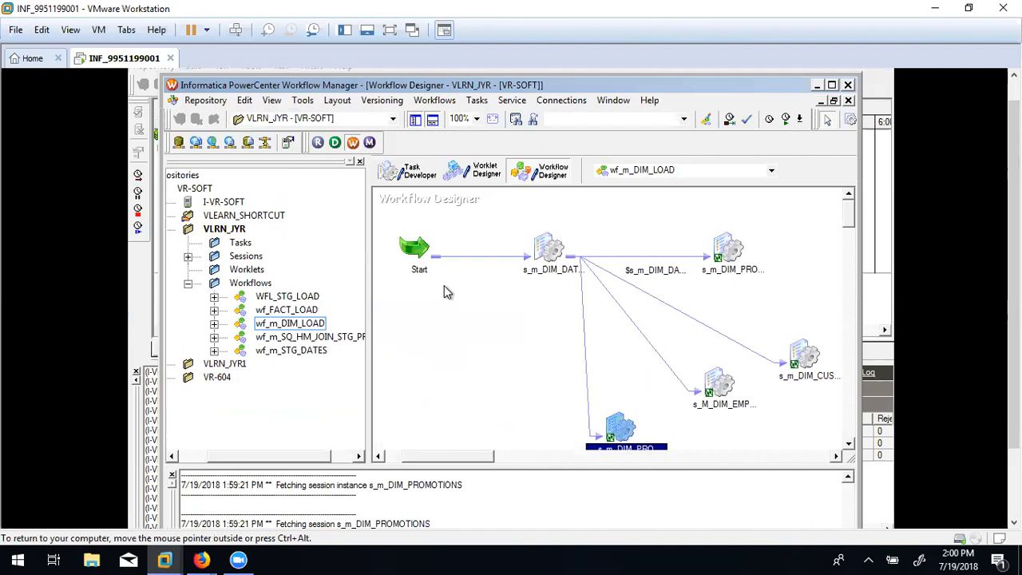
Trace the flow from Start through s_m_DIM_DATES and along its three links that have no condition.
left_click(413, 256)
left_click(553, 254)
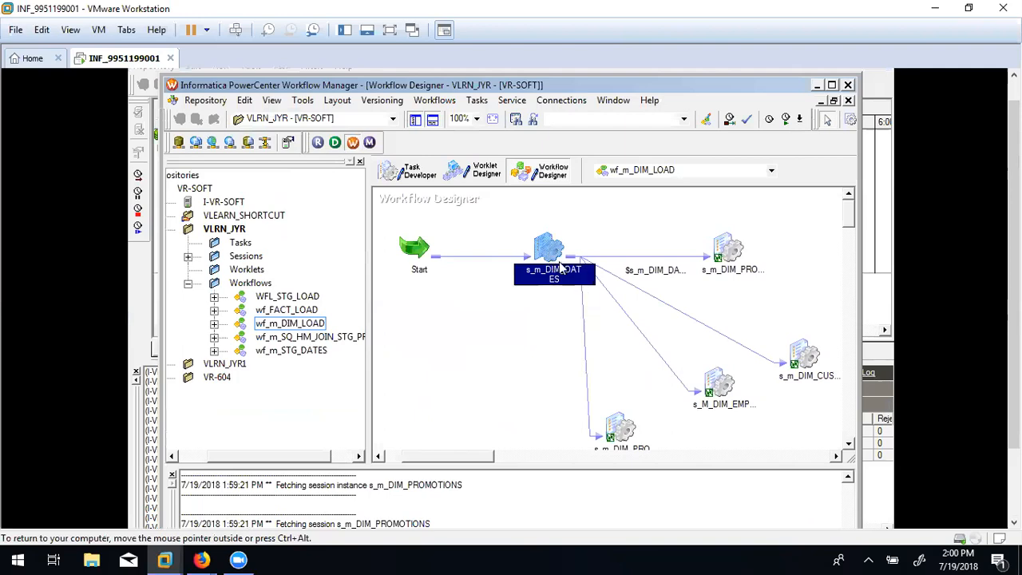
left_click_drag(728, 308, 572, 362)
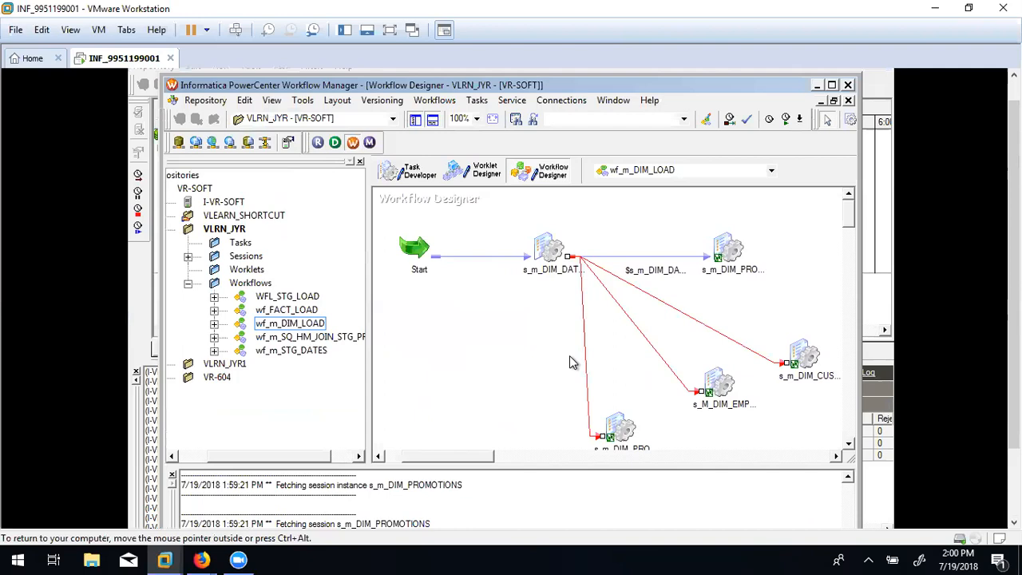
Move s_m_DIM_PROMOTIONS above the other sessions to set its conditional link apart from the unconditional ones.
left_click(728, 243)
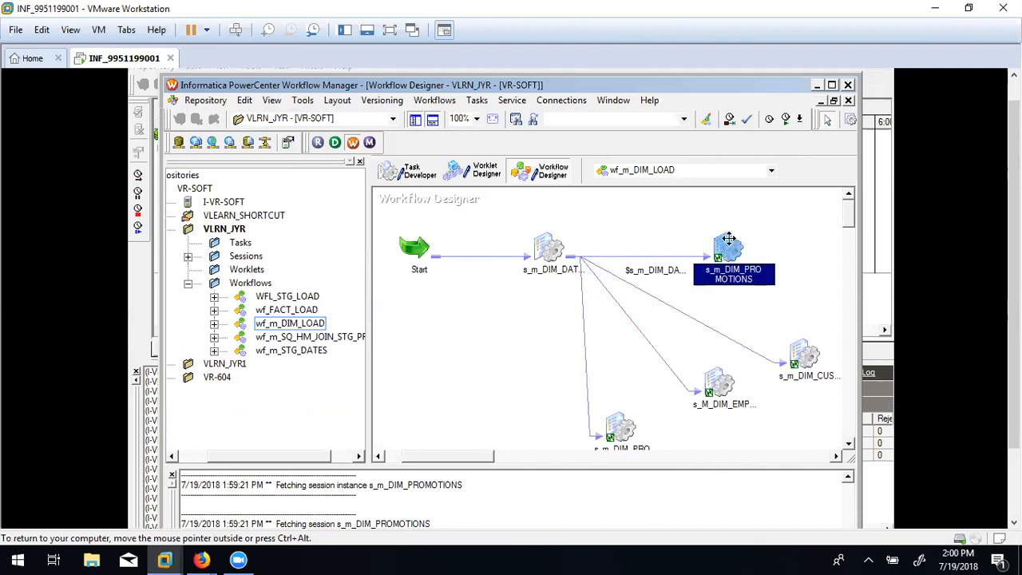
left_click_drag(728, 239, 738, 197)
left_click(548, 249)
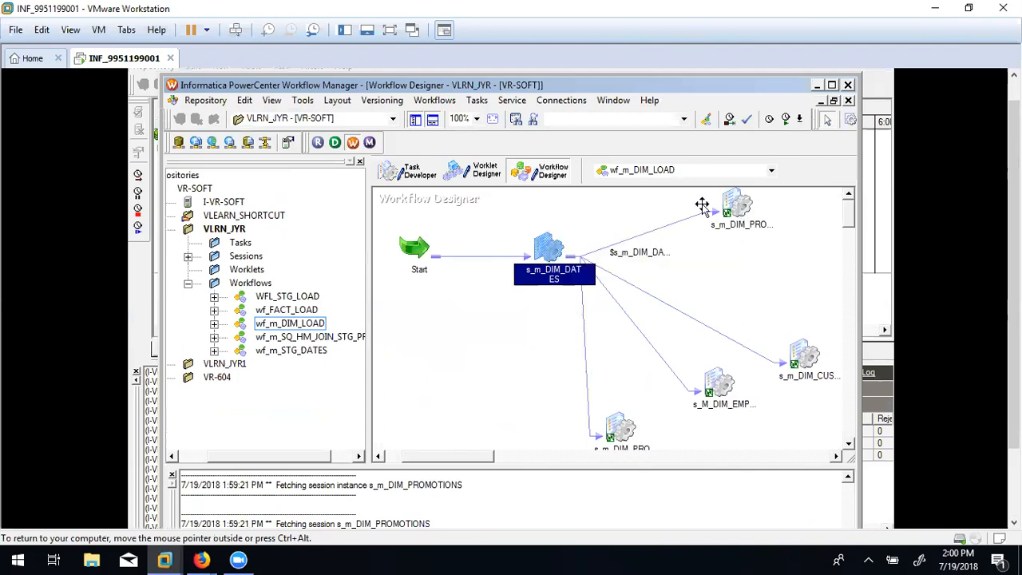
mouse_move(741, 209)
left_click_drag(549, 385, 845, 346)
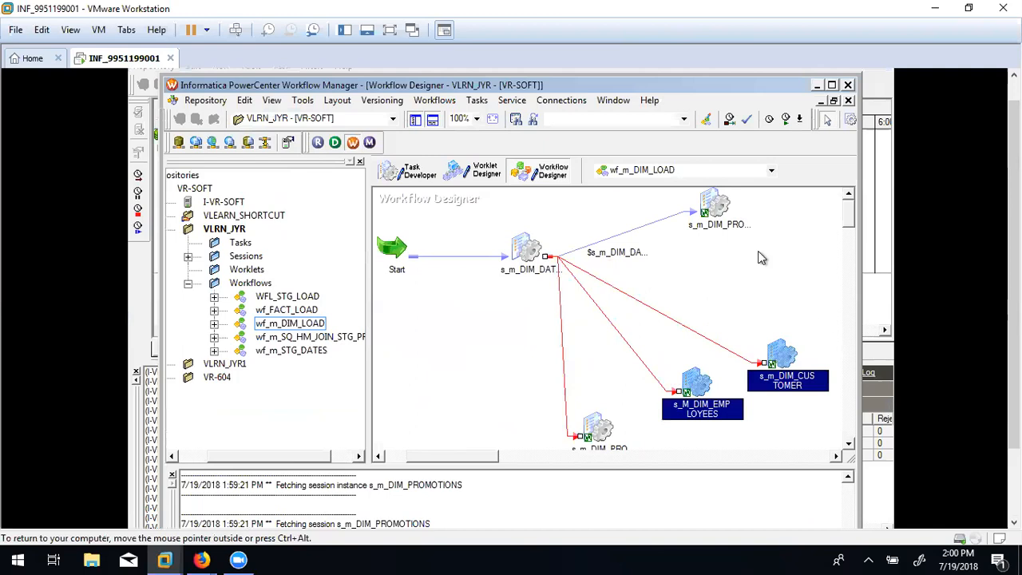
Review the link condition between s_m_DIM_DATES and s_m_DIM_PROMOTIONS, comparing it with the unconditional links to the other sessions.
double_click(716, 205)
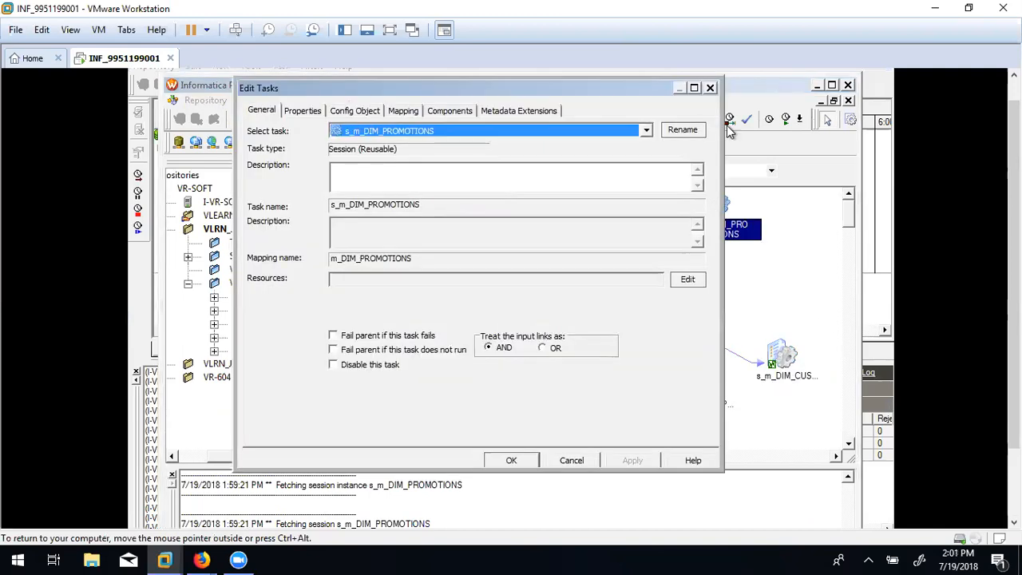
left_click(708, 88)
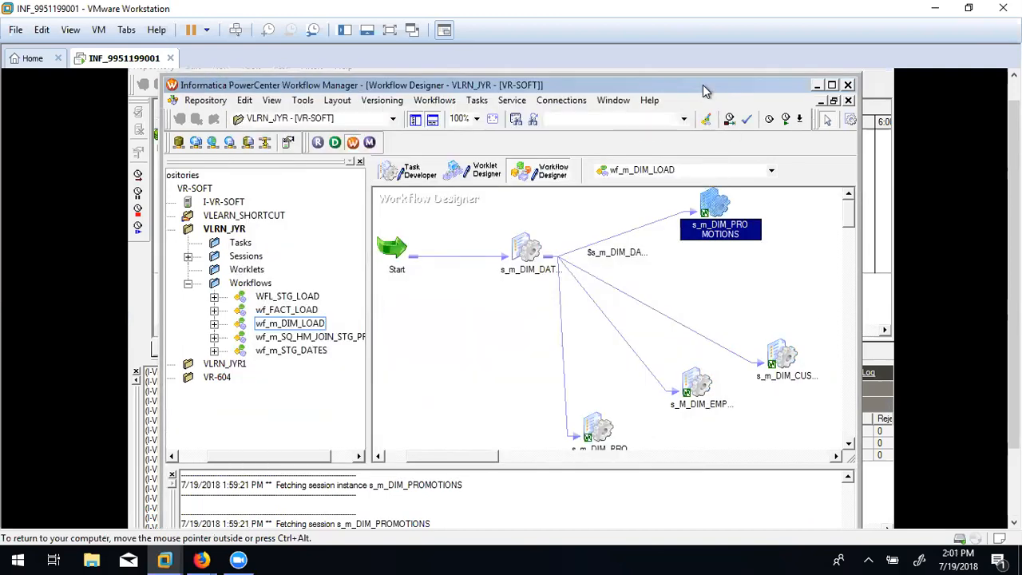
double_click(637, 233)
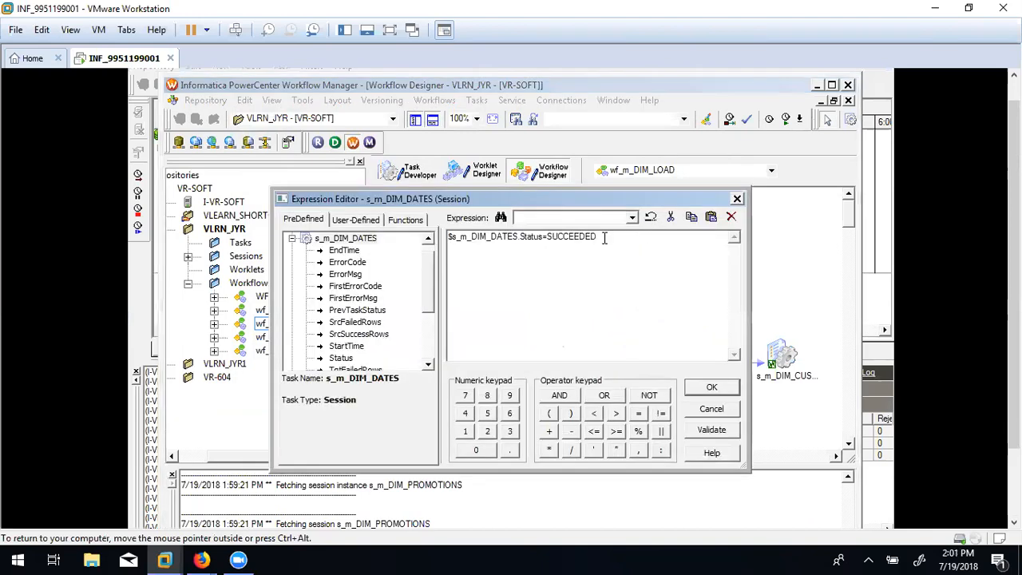
left_click(736, 199)
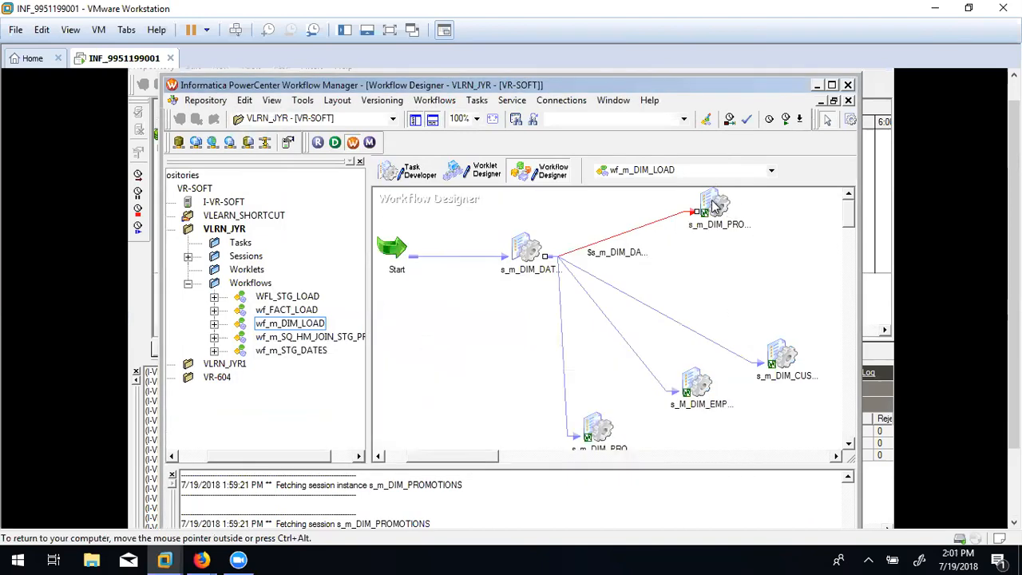
left_click(714, 206)
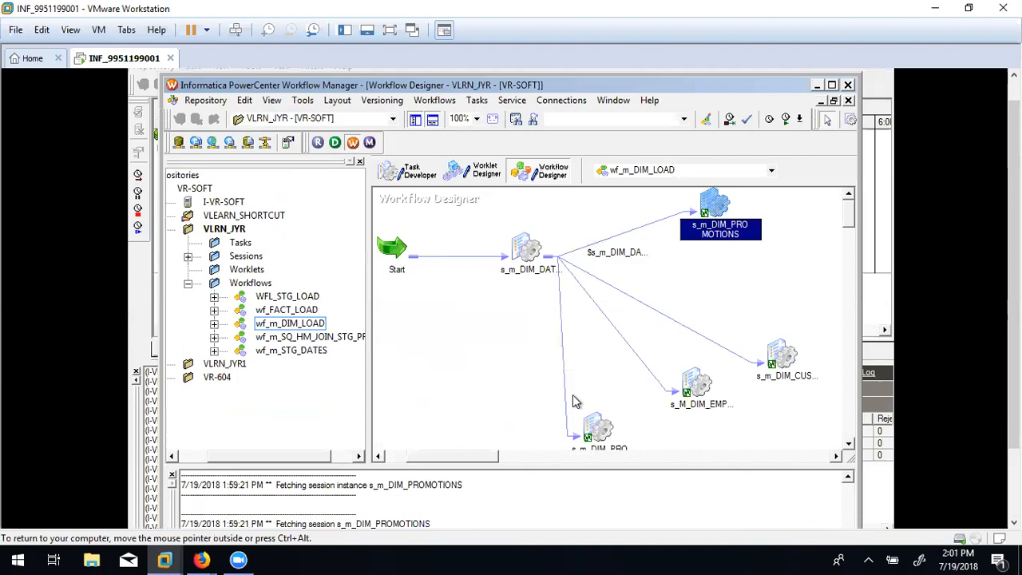
left_click(532, 250)
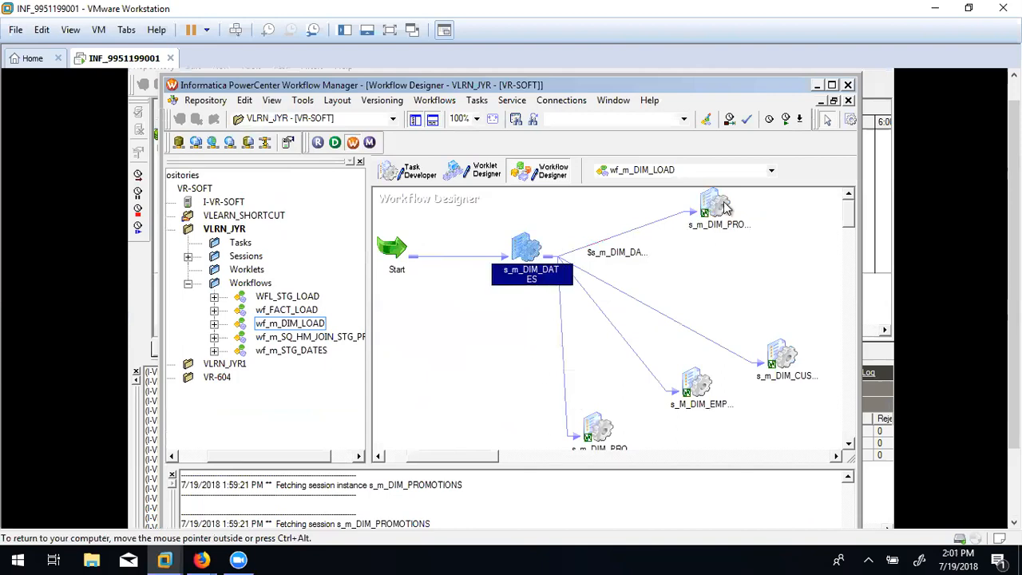
left_click(723, 206)
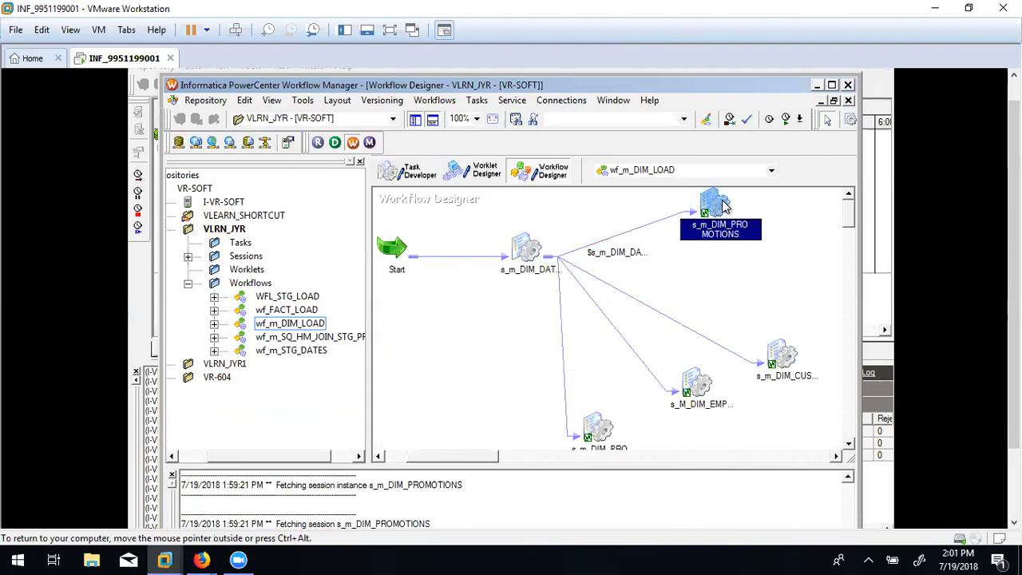
left_click_drag(538, 353, 817, 410)
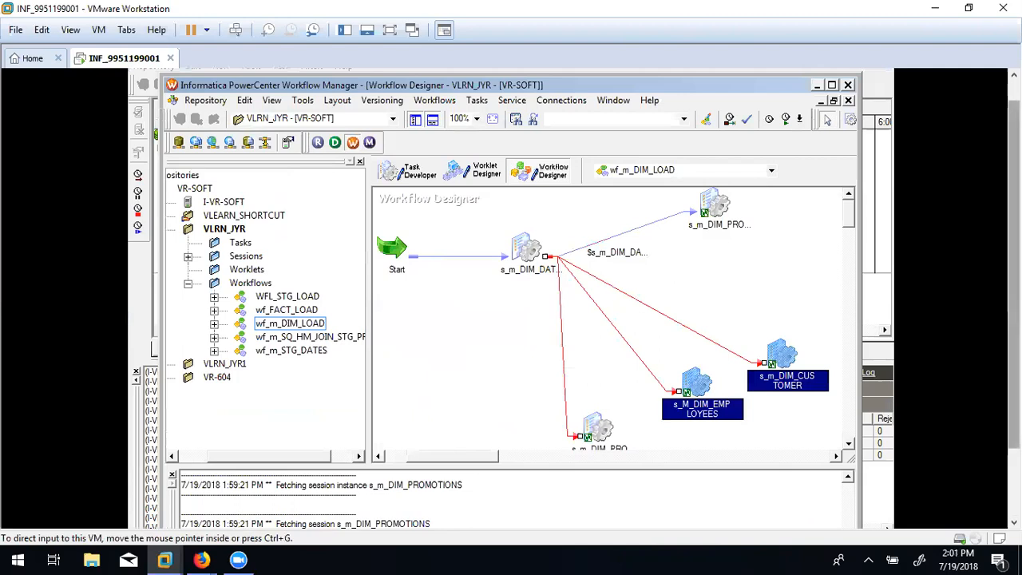
Save the wf_m_DIM_LOAD workflow and start it again.
key("ctrl+s")
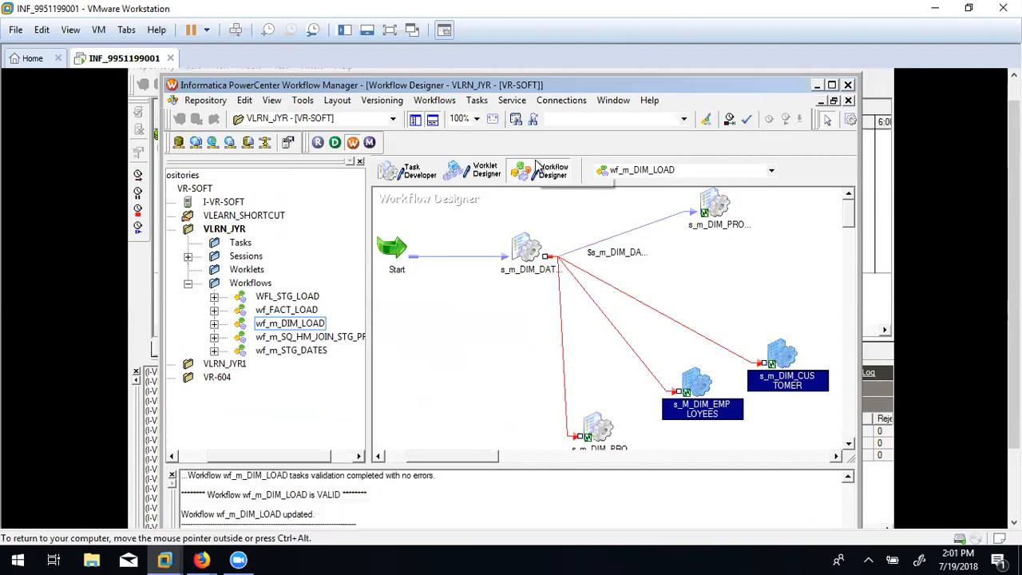
left_click(435, 100)
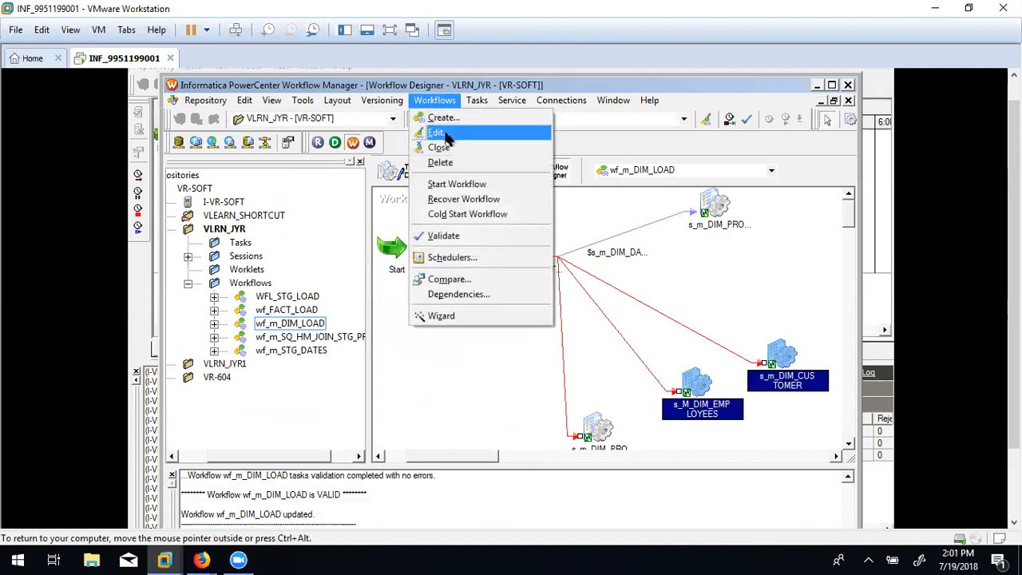
left_click(463, 184)
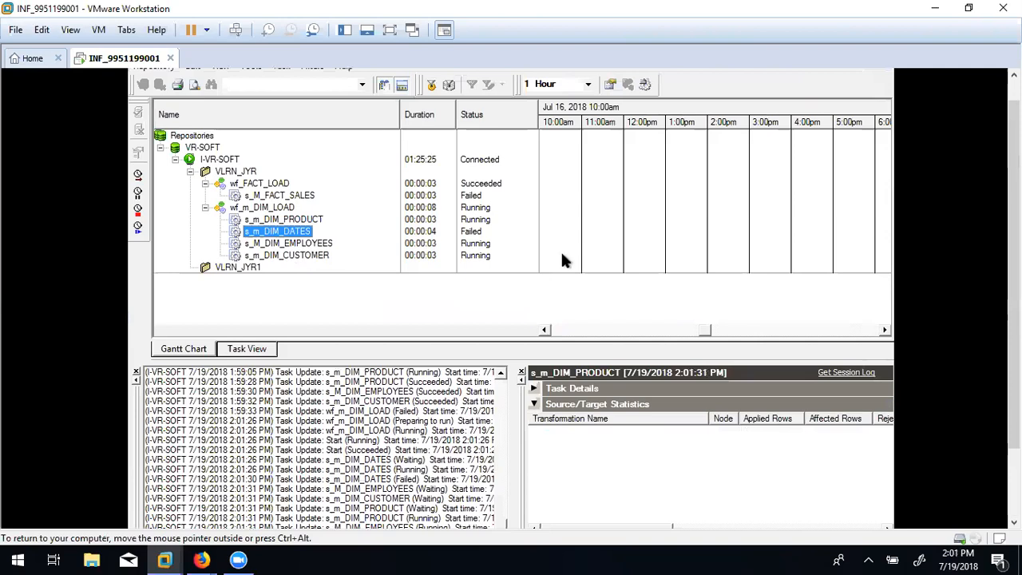
Check the new wf_m_DIM_LOAD run and the status of each session in Workflow Monitor.
left_click_drag(1014, 240, 1013, 250)
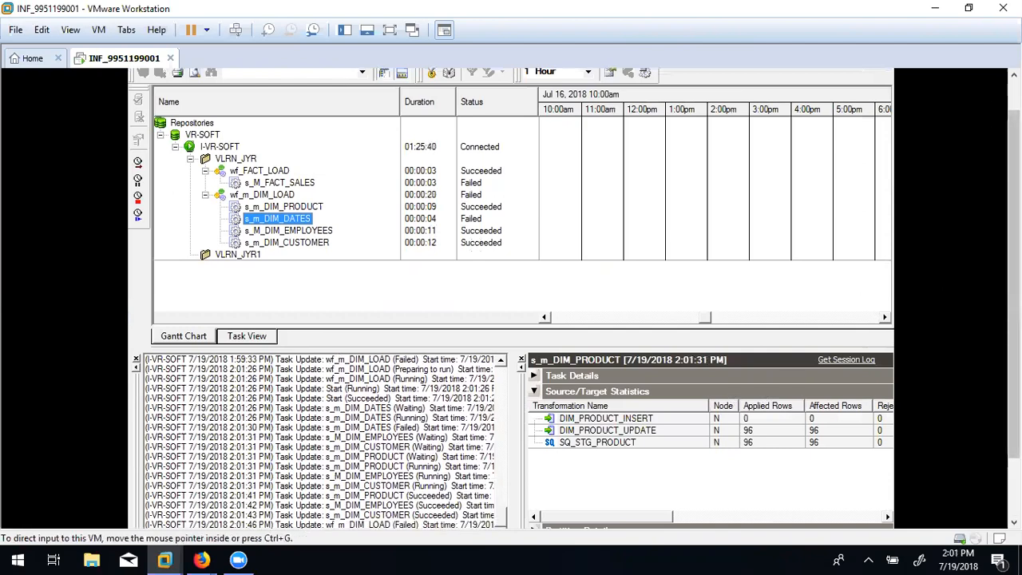
left_click_drag(1013, 280, 1014, 249)
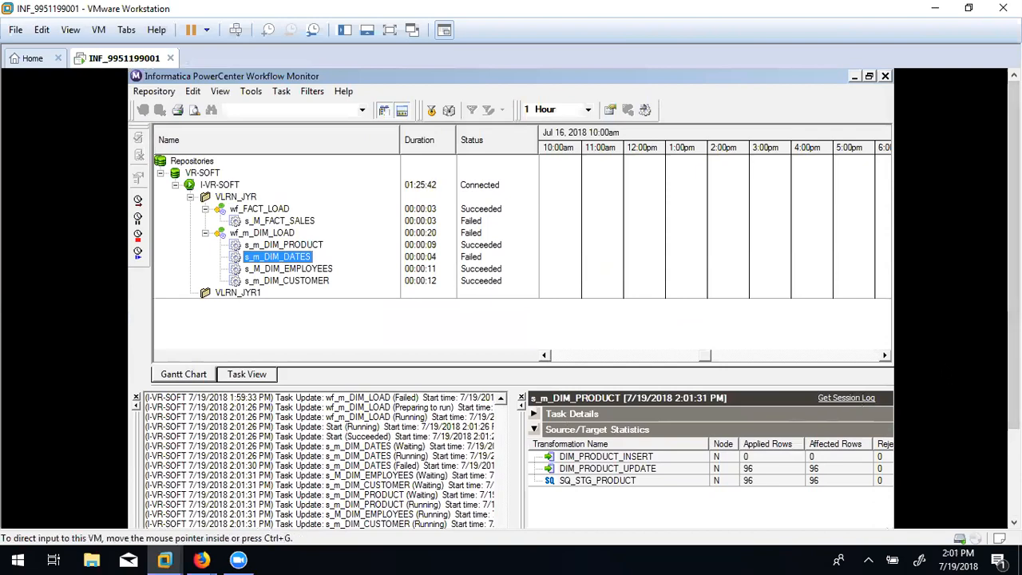
left_click_drag(1014, 254, 1014, 351)
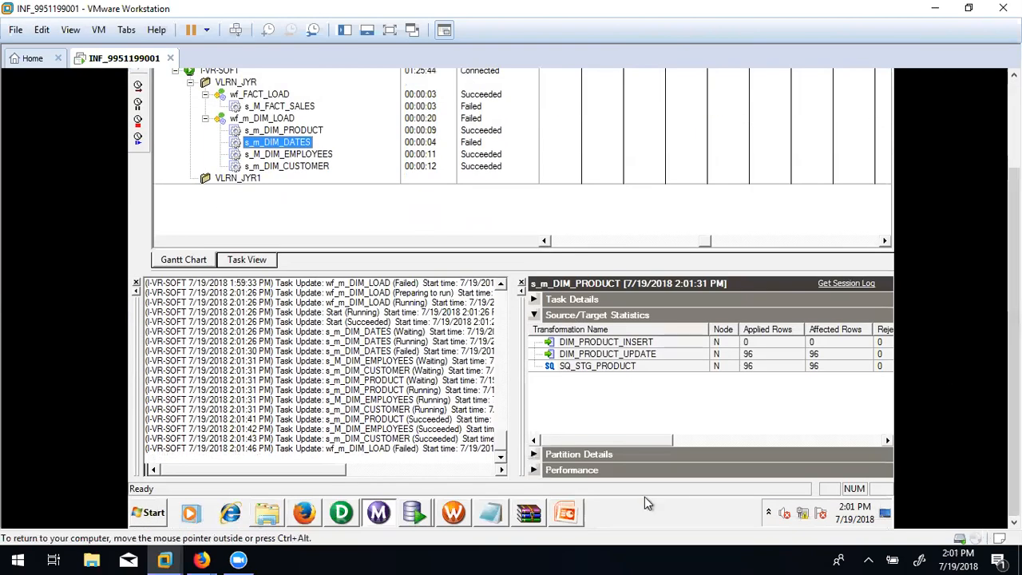
Switch to the PowerPoint lesson and show slide 4, Workflow Variables.
left_click(568, 513)
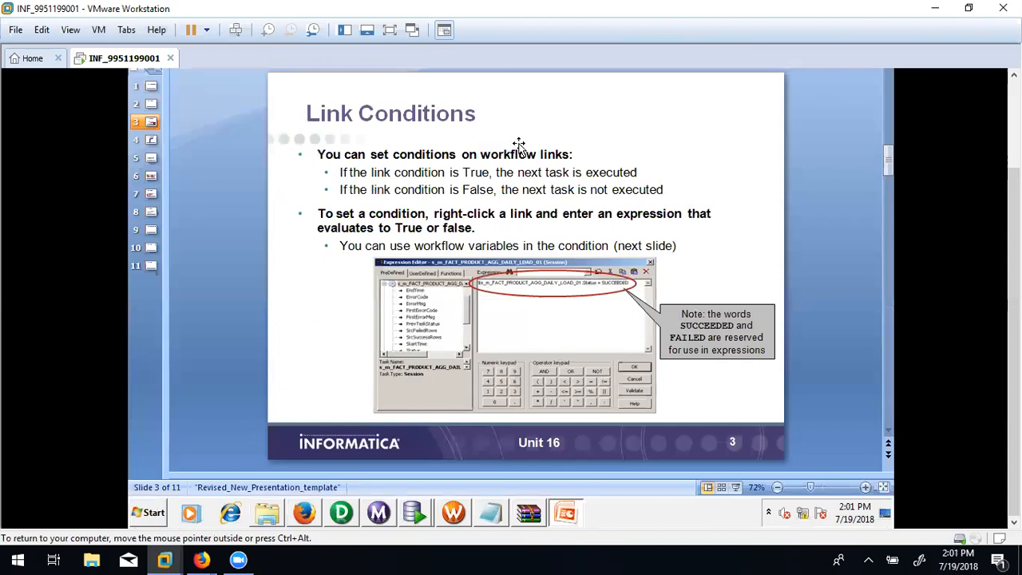
left_click(145, 140)
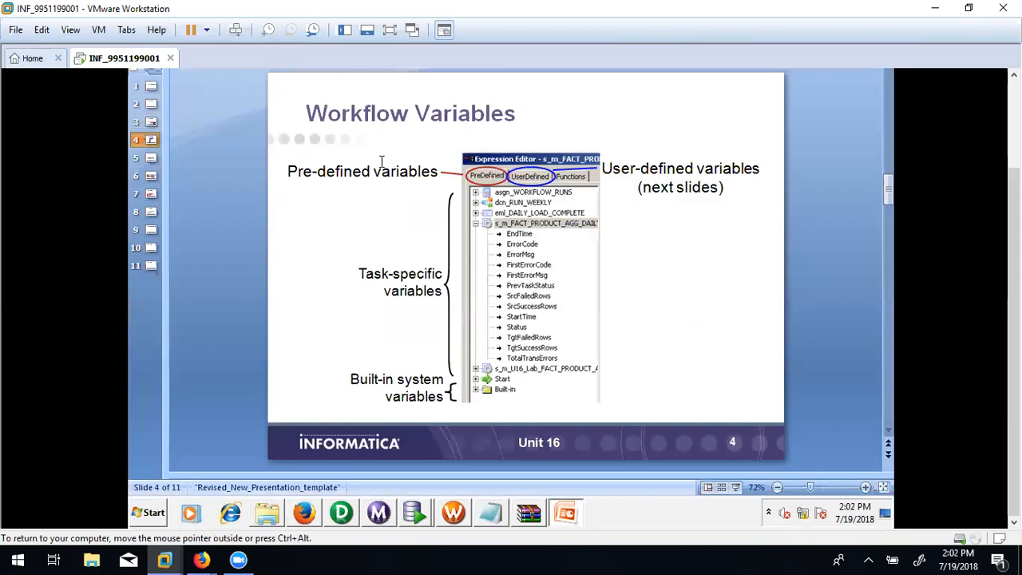
Switch to Workflow Manager and open the wf_m_DIM_LOAD workflow settings to view its properties and variable declarations.
left_click(310, 513)
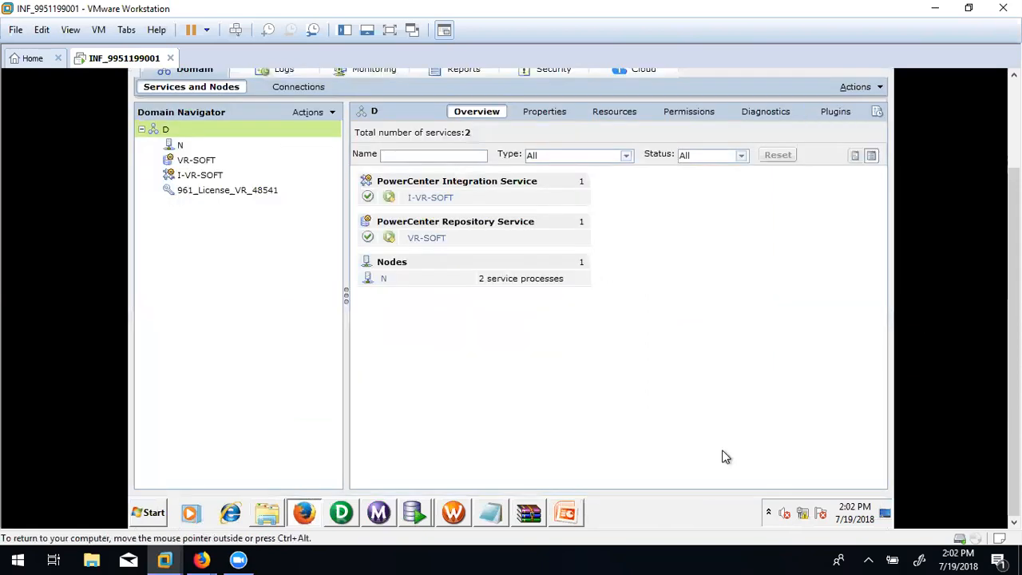
left_click(454, 513)
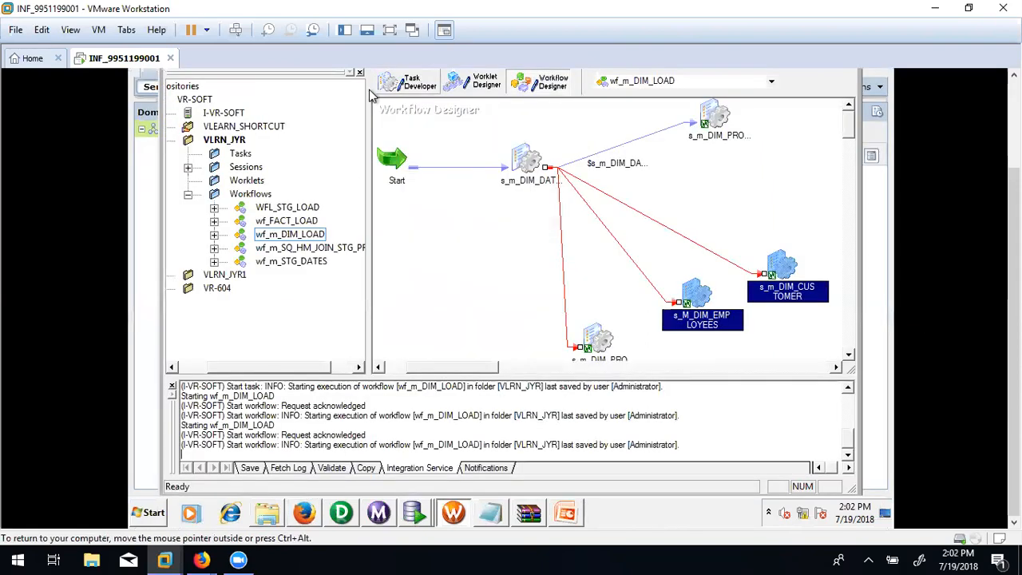
left_click_drag(1013, 343, 1014, 274)
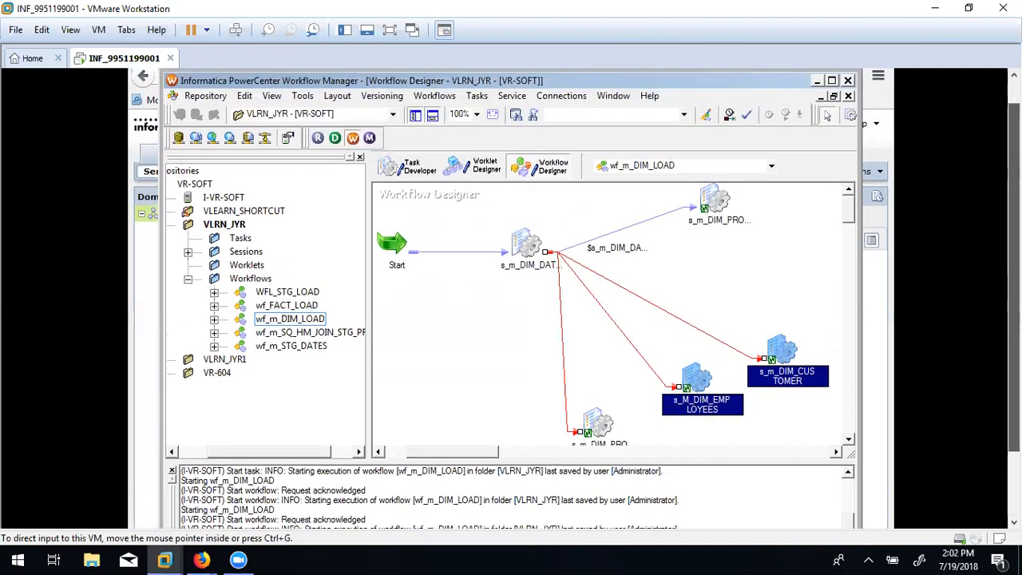
left_click(440, 103)
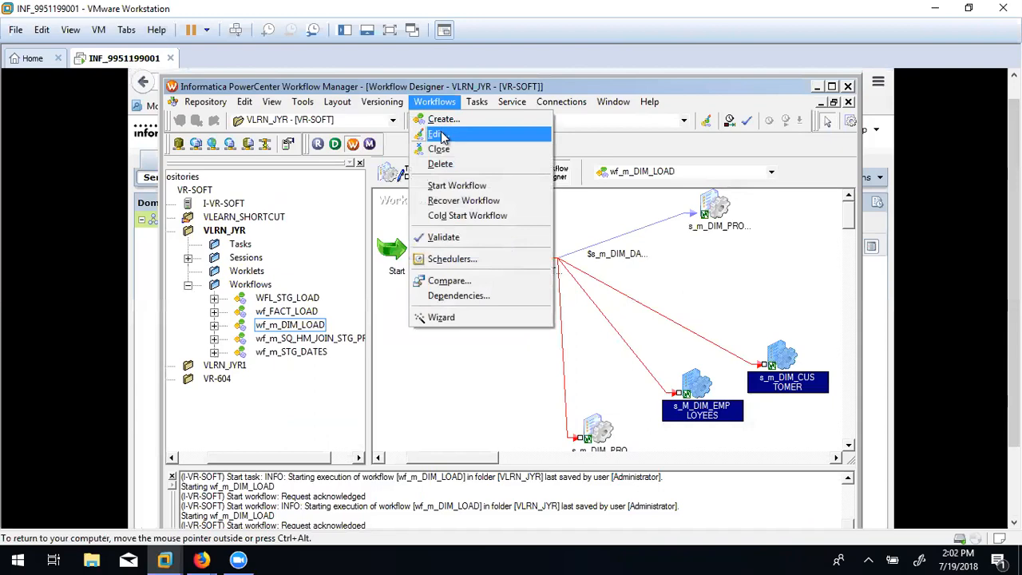
left_click(440, 138)
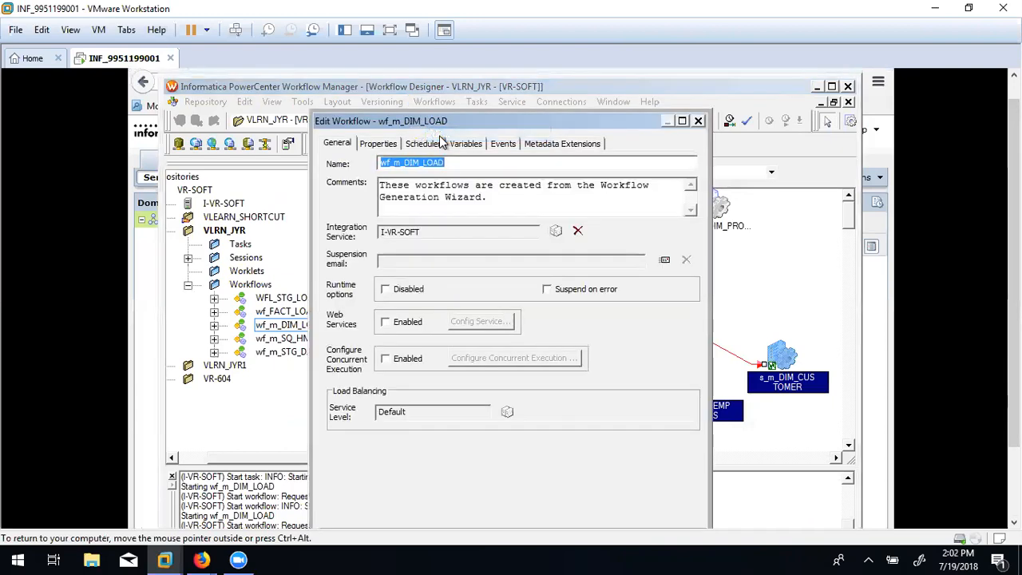
left_click(371, 147)
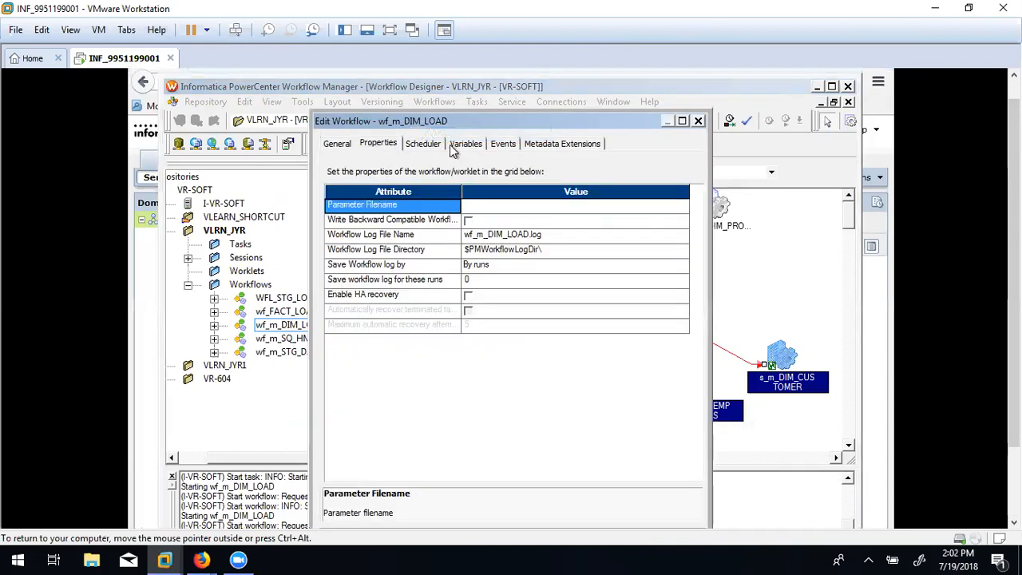
left_click(453, 147)
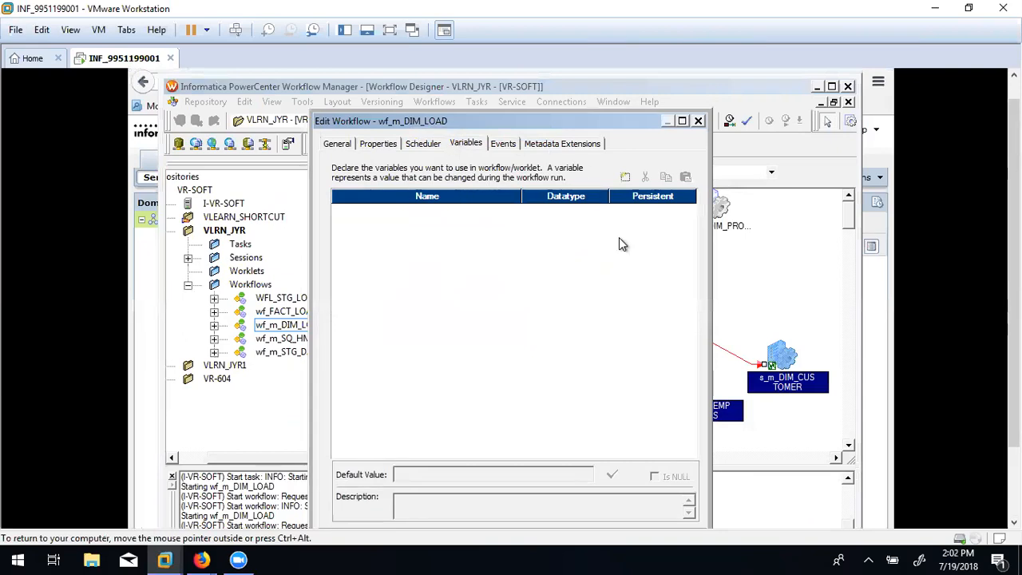
Add a new variable to the wf_m_DIM_LOAD workflow, and close its settings with the changes discarded.
left_click(625, 177)
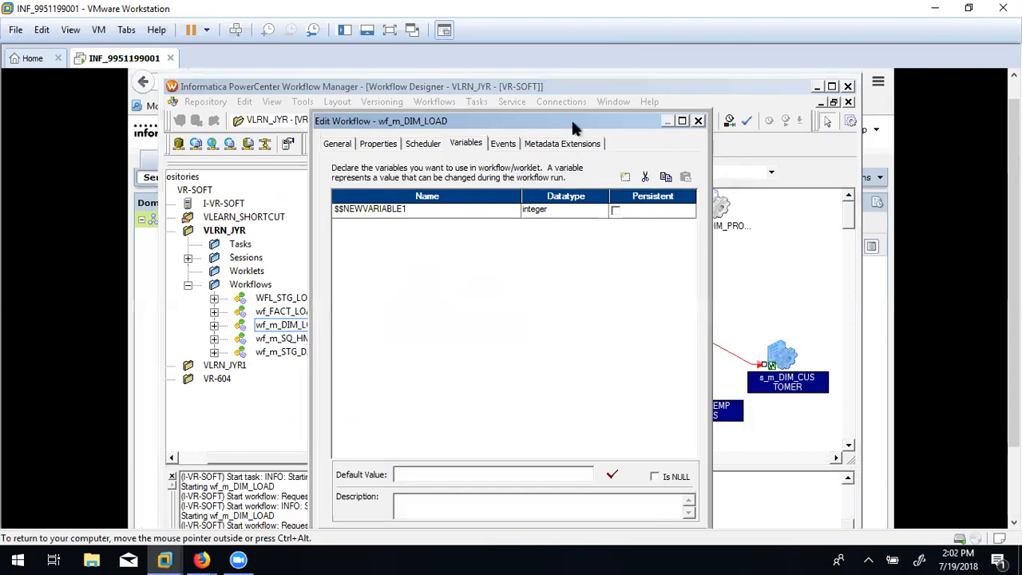
left_click(699, 121)
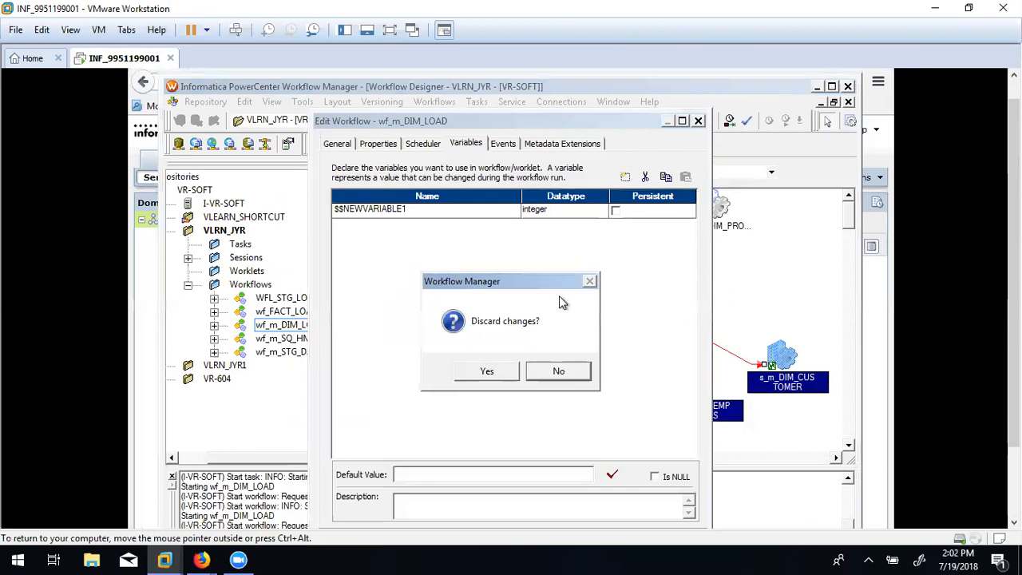
left_click(492, 373)
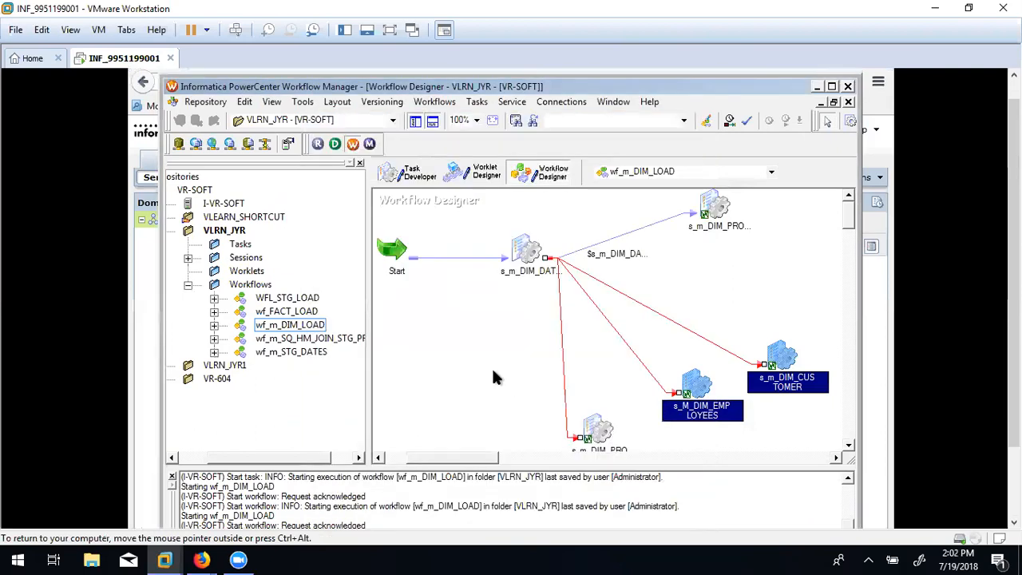
Open the Start task for editing, examine its general settings in a maximized window, and close them.
left_click(488, 303)
left_click(392, 250)
right_click(390, 247)
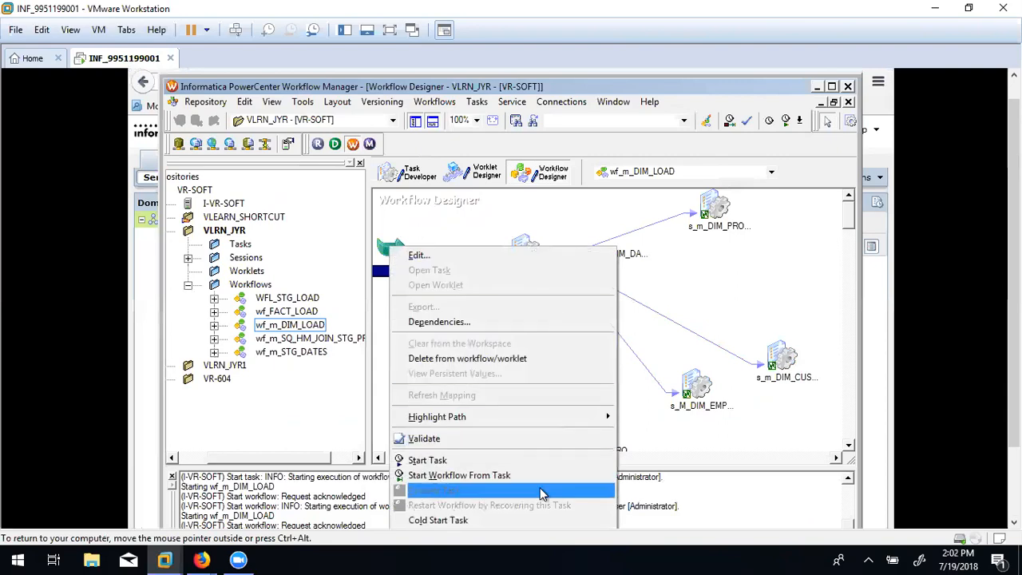
left_click(431, 257)
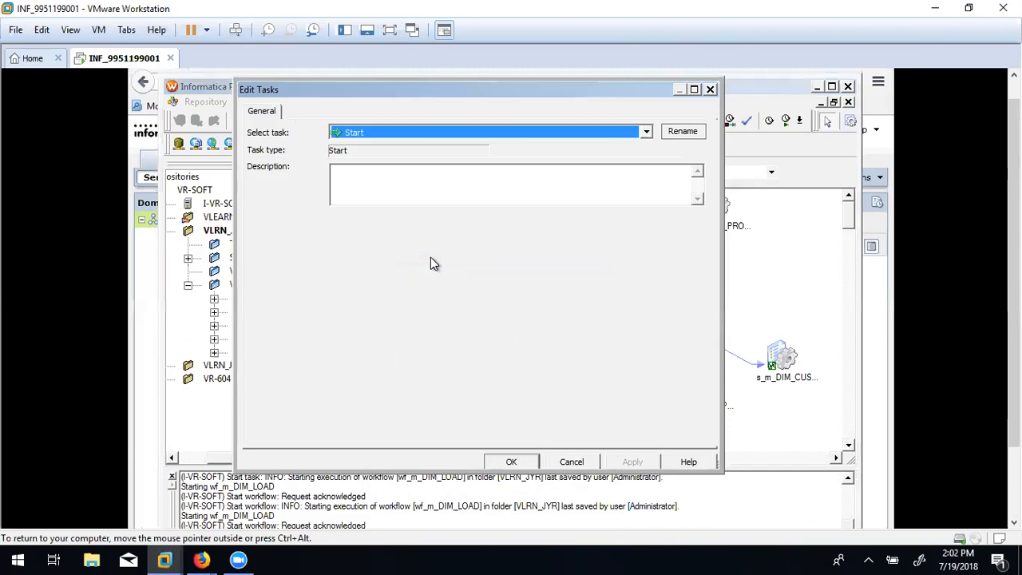
left_click(693, 88)
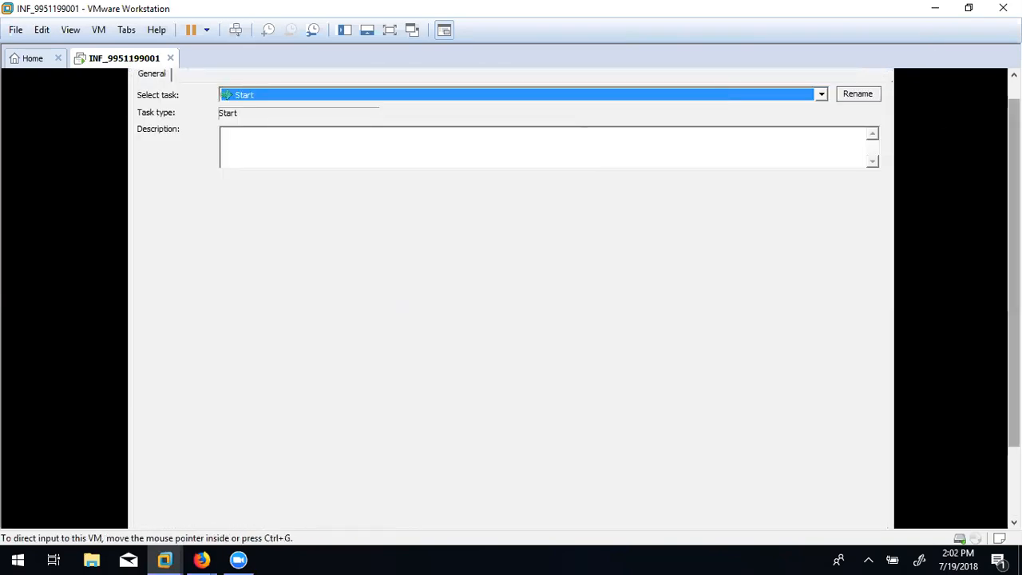
left_click_drag(1014, 176, 1014, 157)
left_click(884, 77)
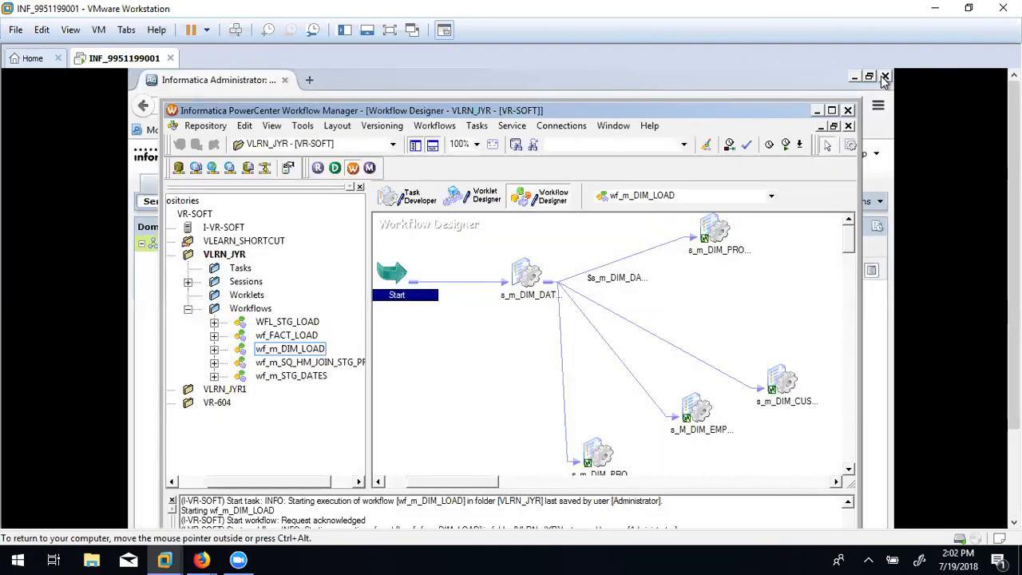
Review the wf_m_DIM_LOAD workflow's general settings, properties, scheduler, variables, events and metadata extensions.
left_click(445, 128)
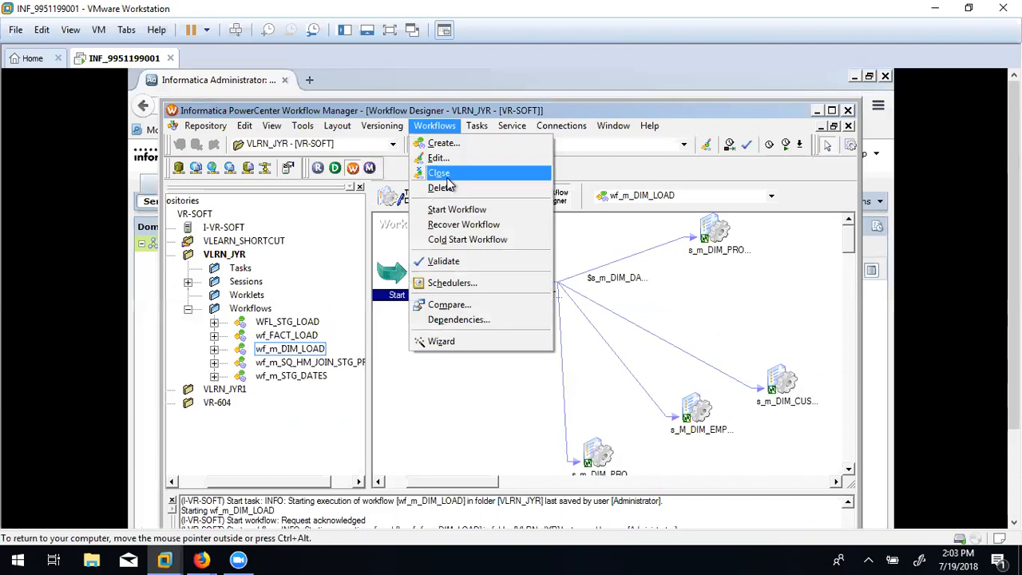
left_click(441, 162)
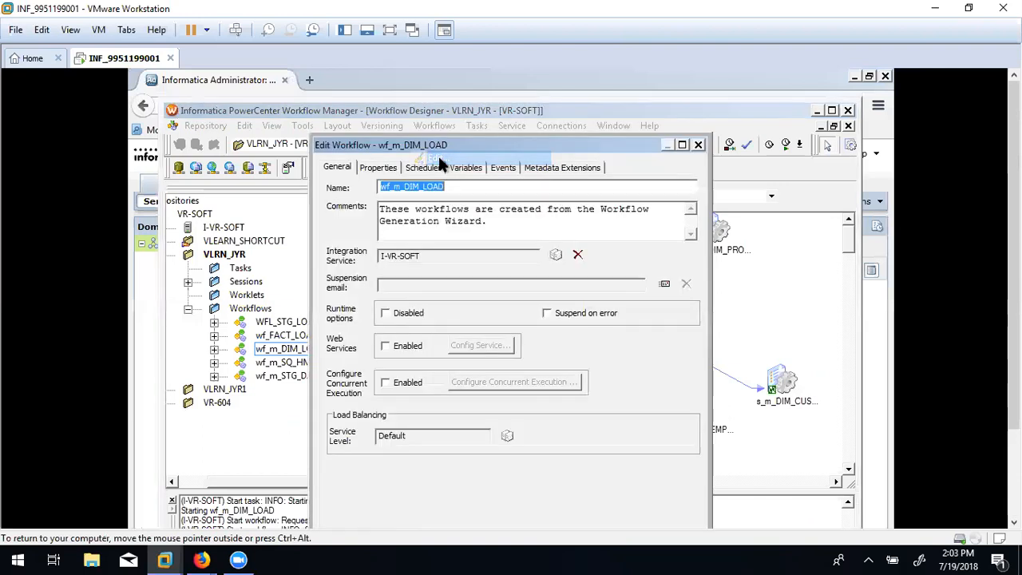
left_click(372, 167)
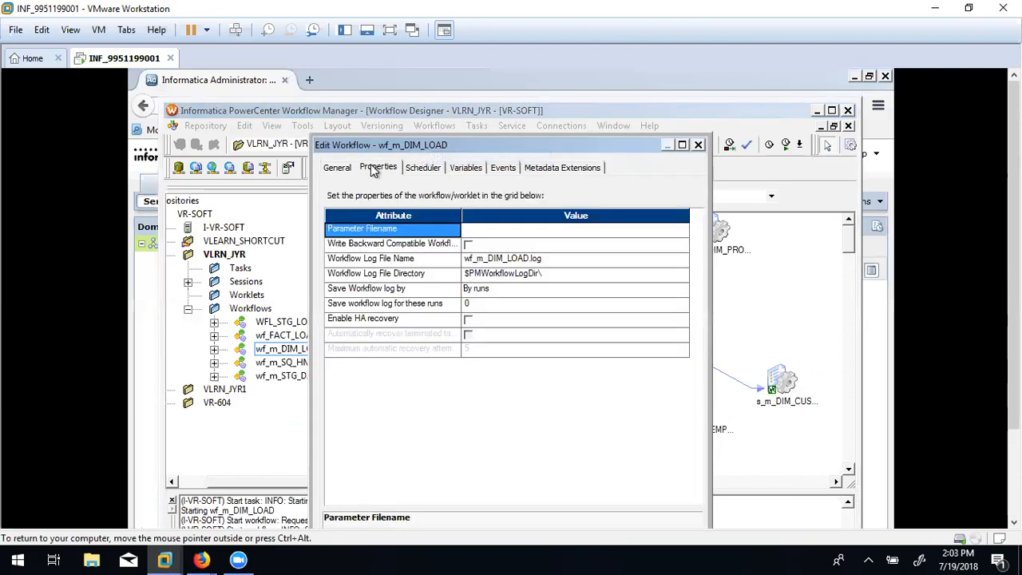
left_click(438, 171)
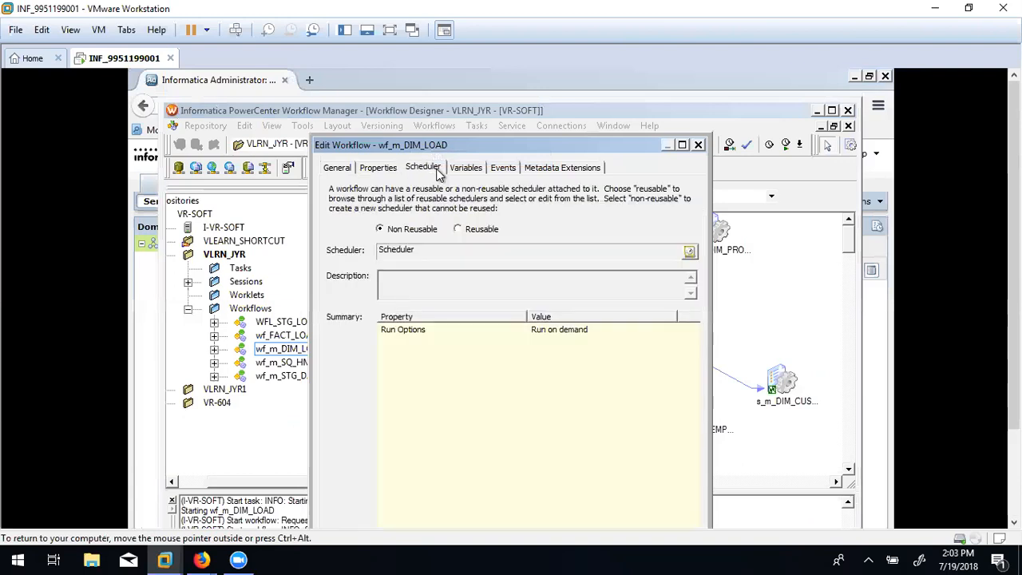
left_click(463, 172)
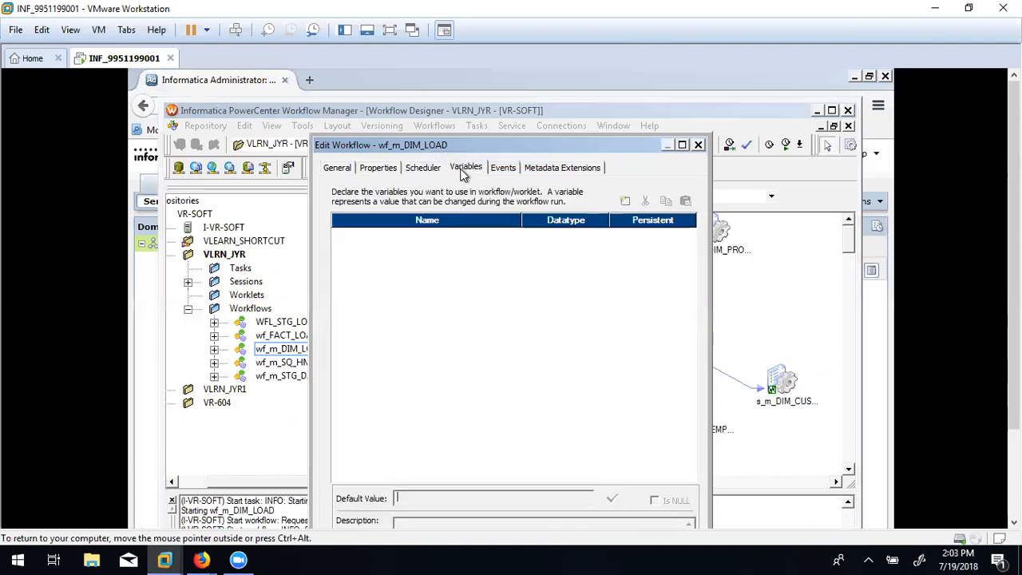
left_click(513, 169)
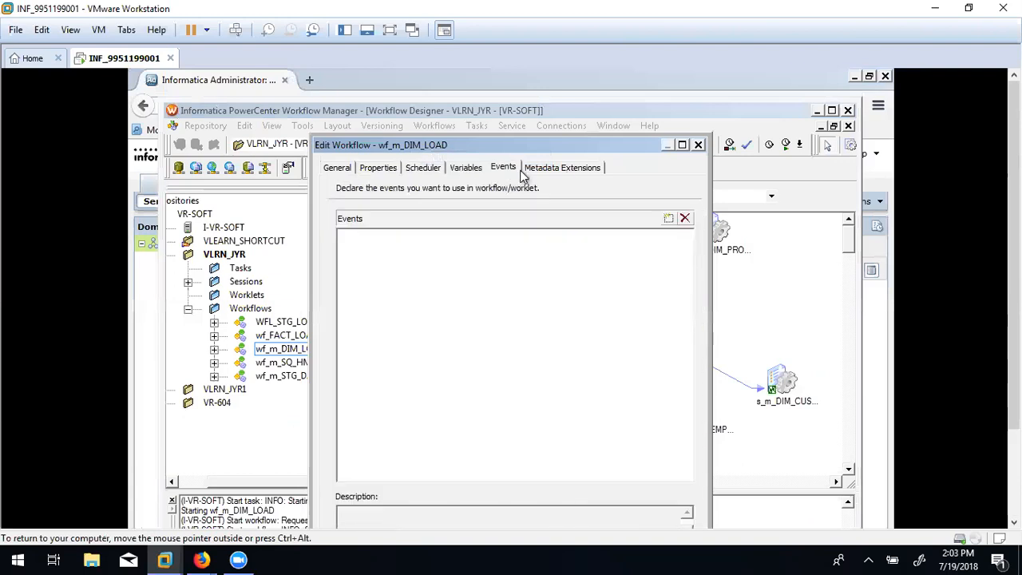
left_click(554, 171)
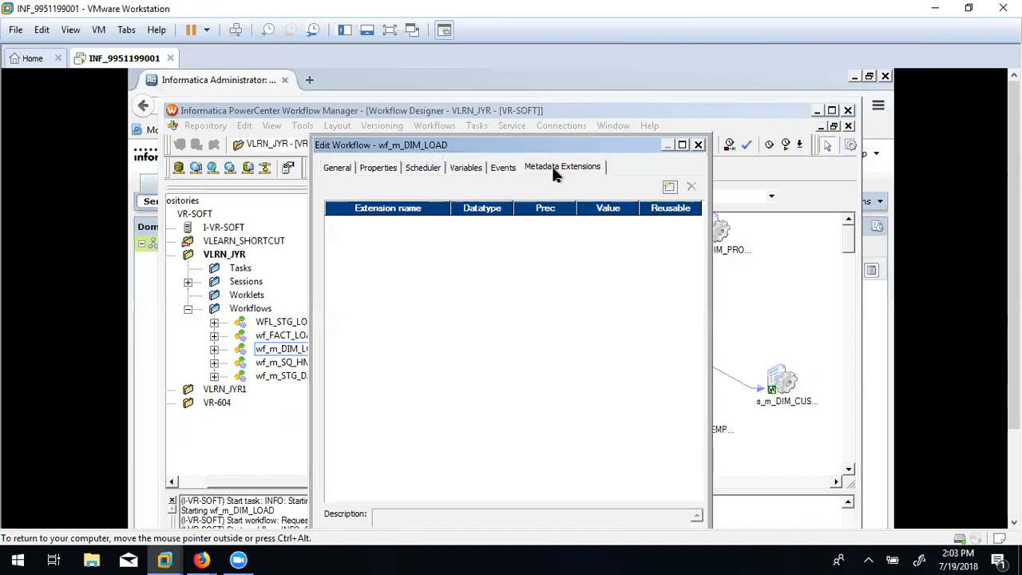
left_click(698, 144)
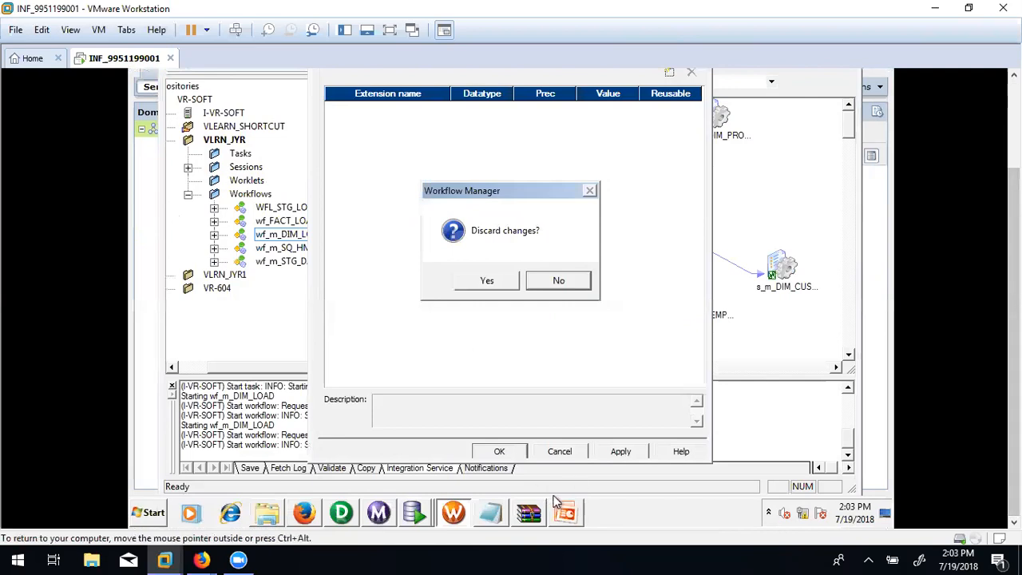
Consult the Workflow Variables slide in PowerPoint, and return to Workflow Manager to close the workflow settings without saving.
left_click(563, 510)
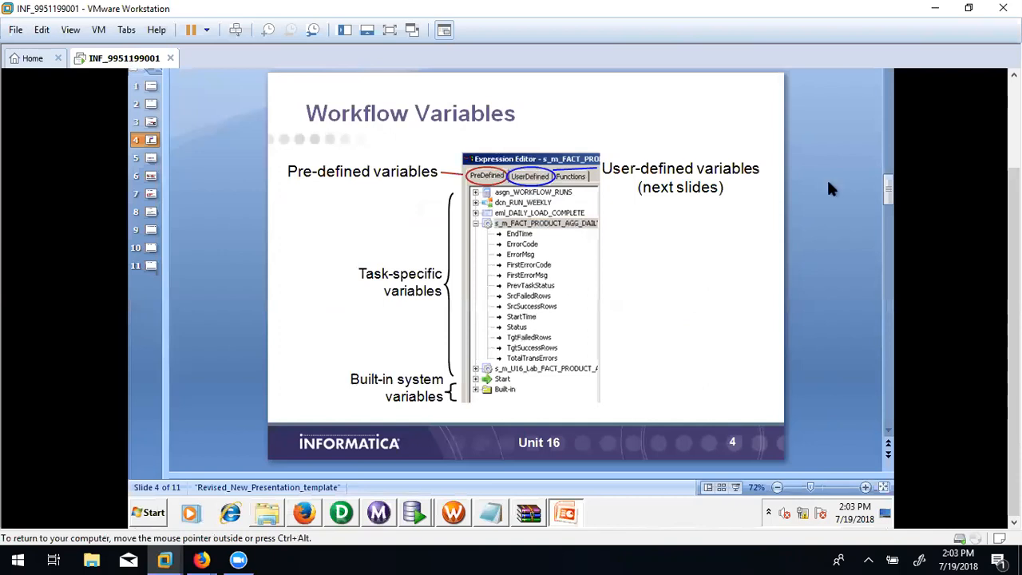
key("ctrl+alt")
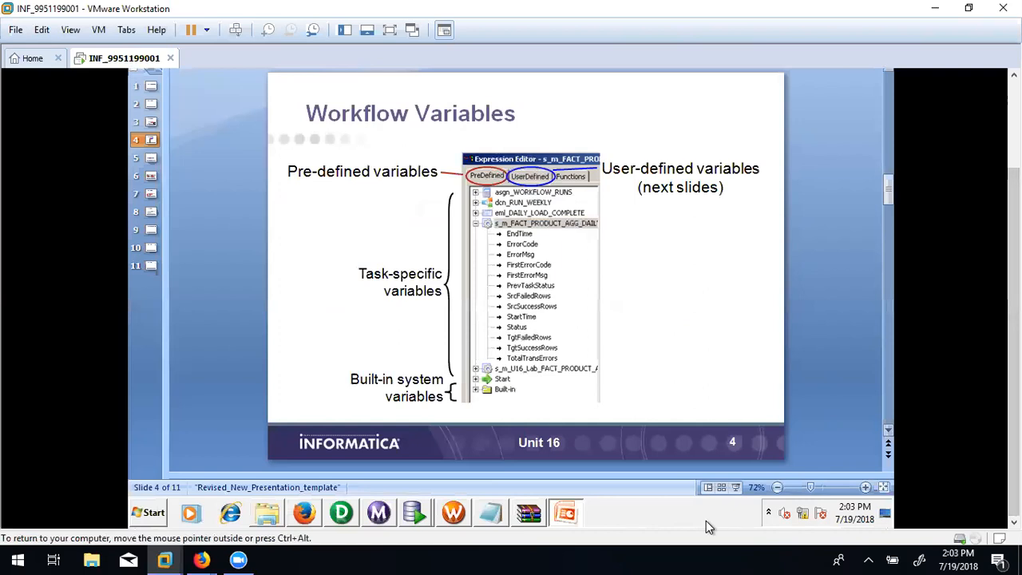
left_click(456, 520)
left_click(556, 280)
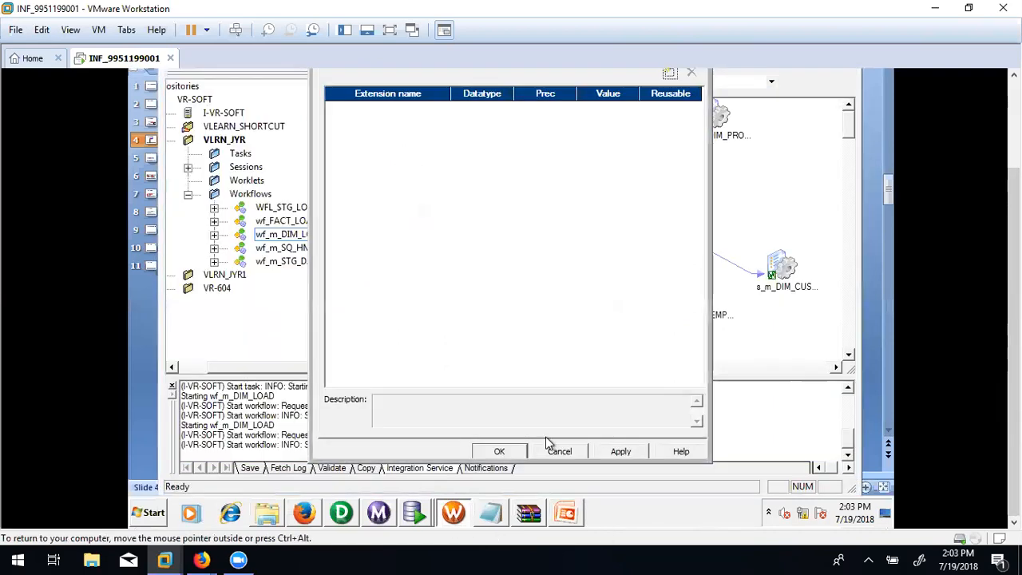
left_click(559, 450)
left_click(494, 284)
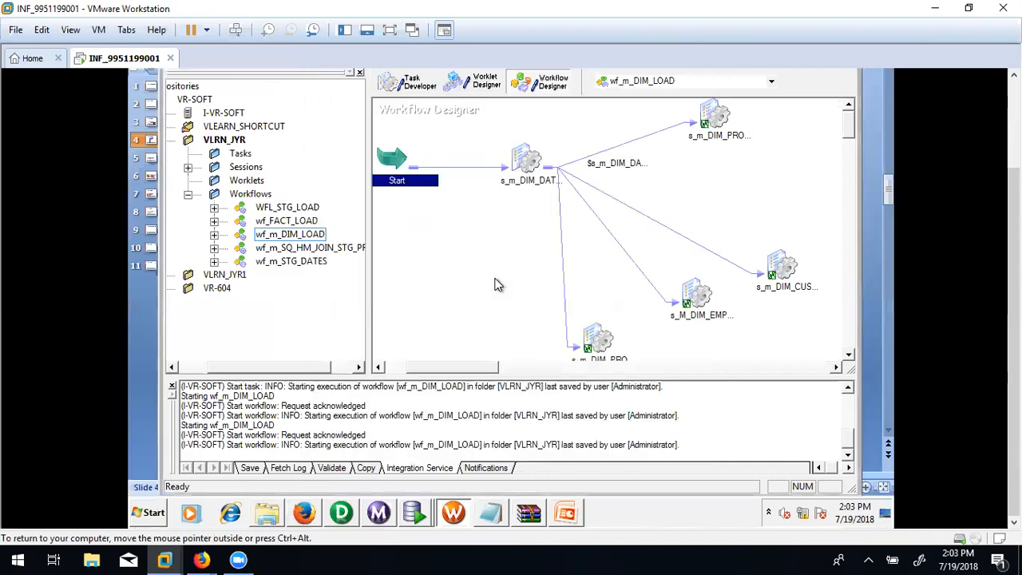
Open the s_m_DIM_DATES session and examine its mapping, components, metadata extensions and properties down to the performance options.
double_click(526, 162)
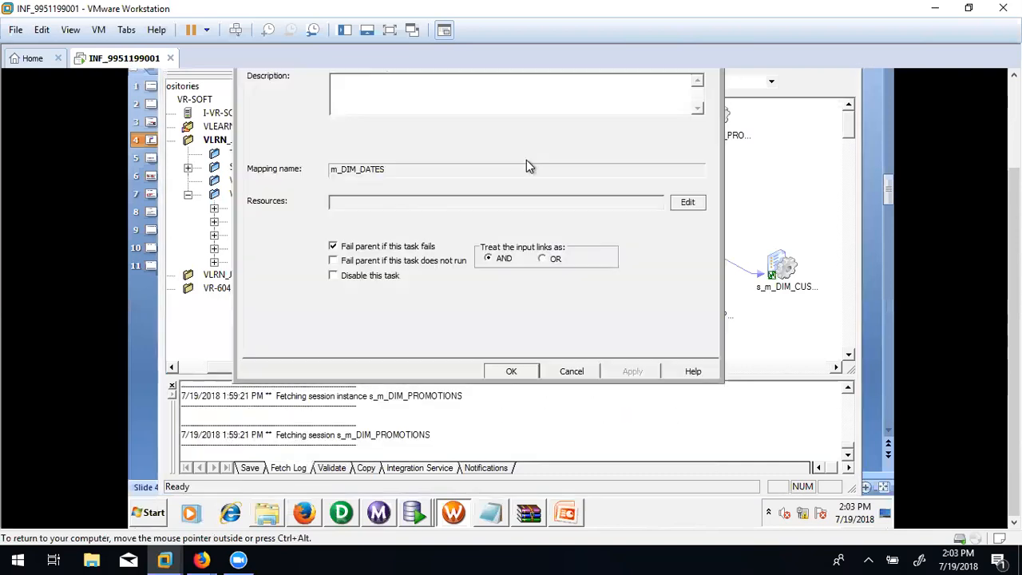
left_click(889, 193)
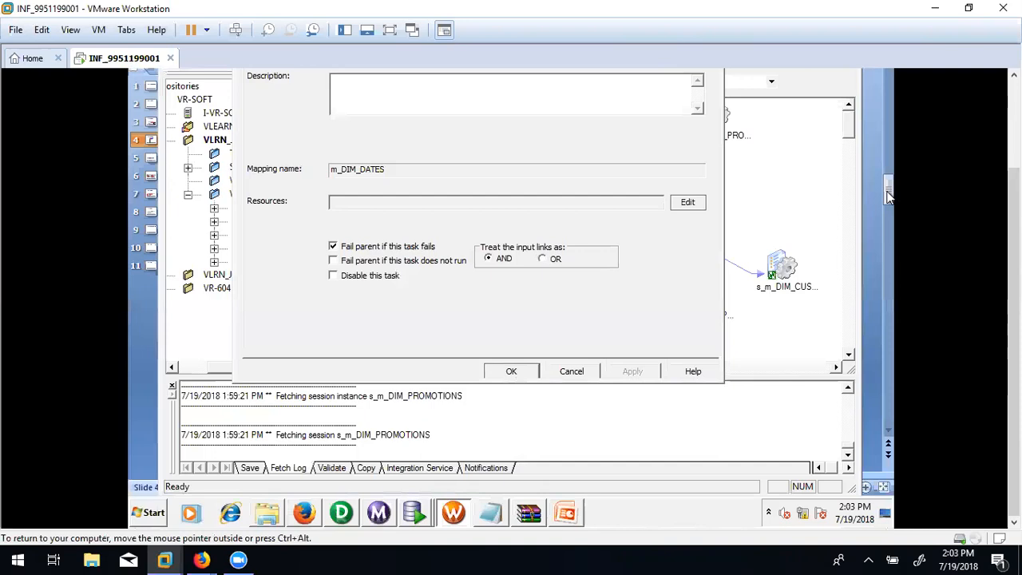
left_click(453, 514)
left_click_drag(1014, 276, 1014, 178)
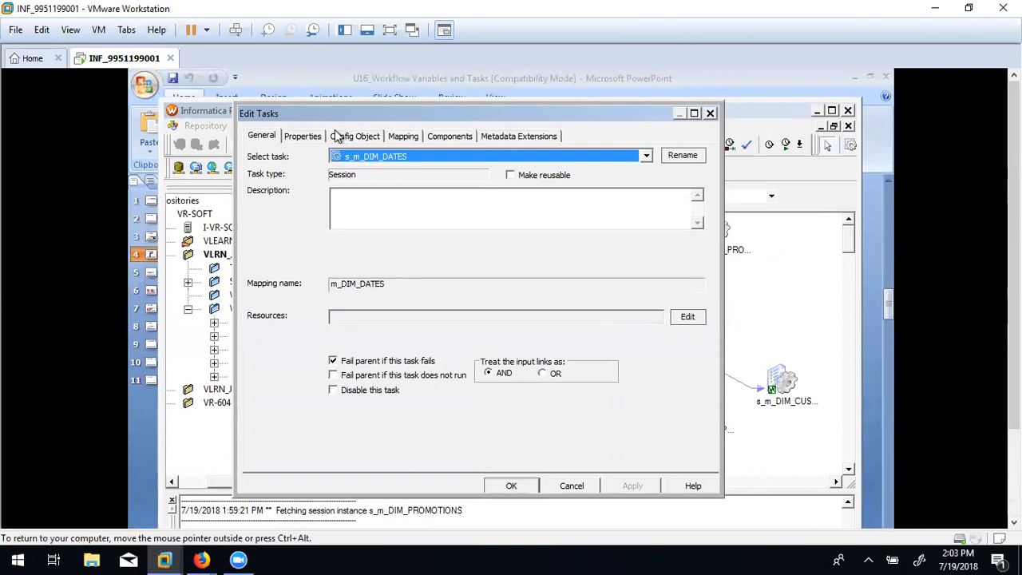
left_click(403, 137)
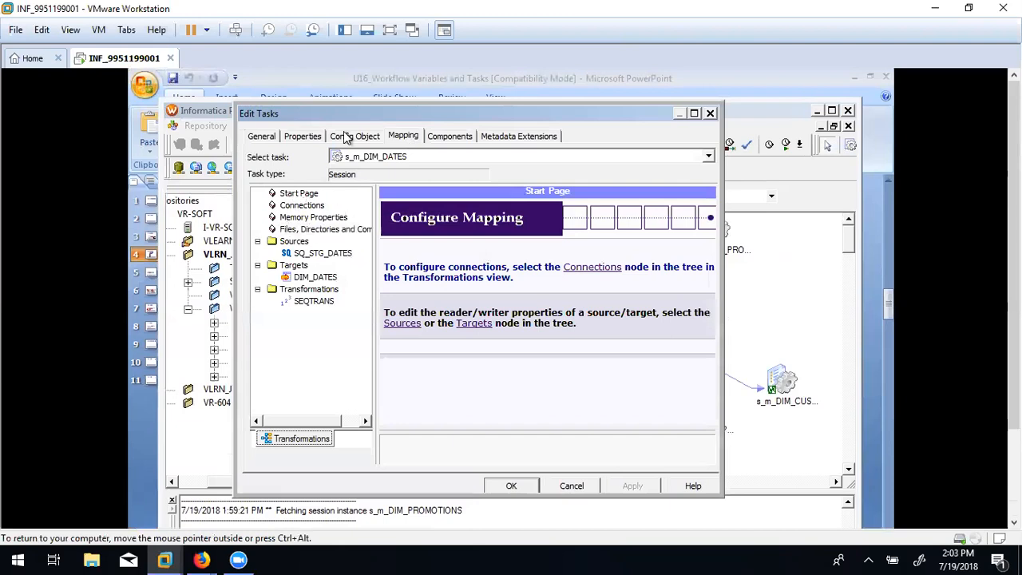
left_click(435, 137)
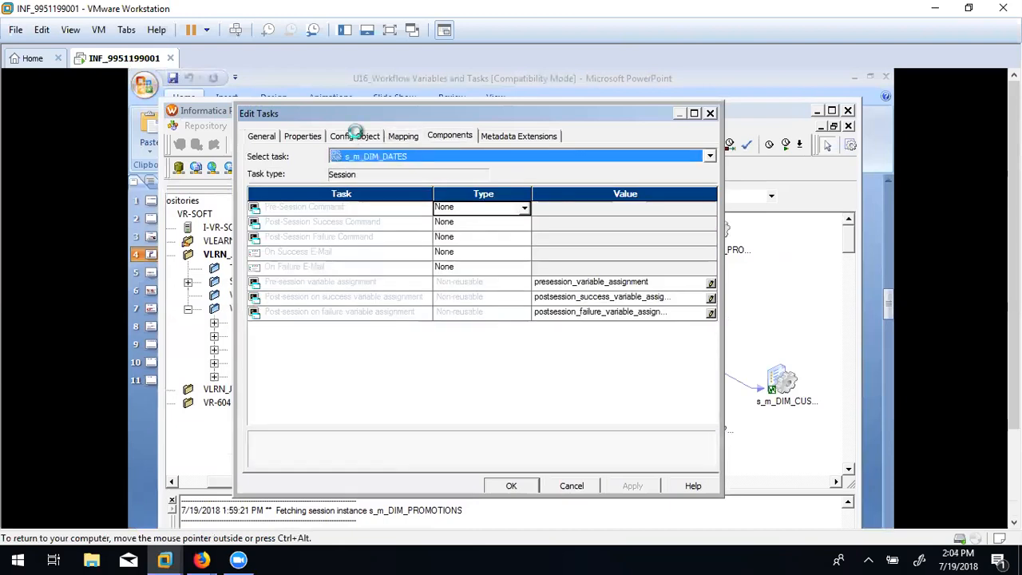
left_click(359, 137)
left_click(447, 137)
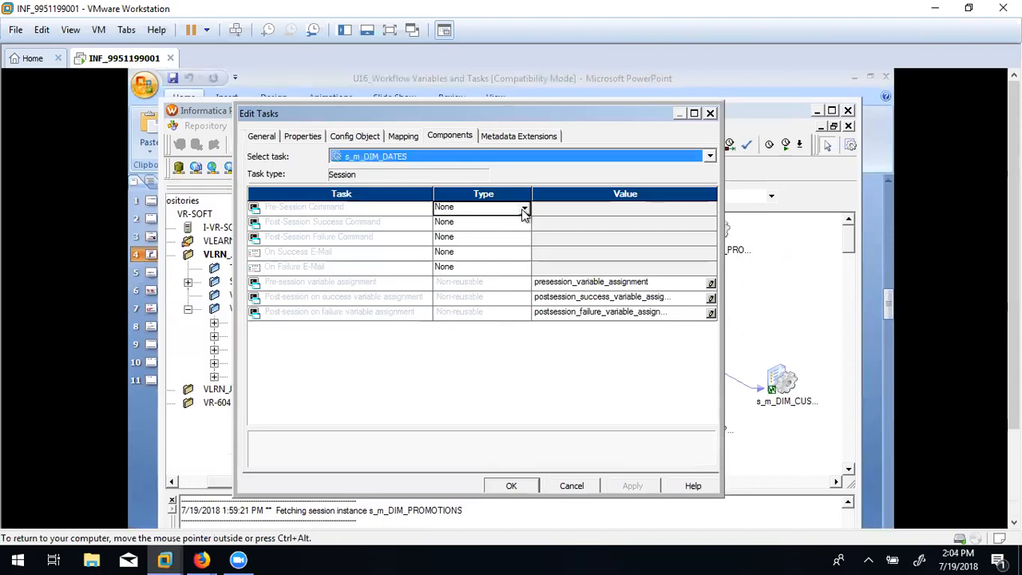
left_click(532, 139)
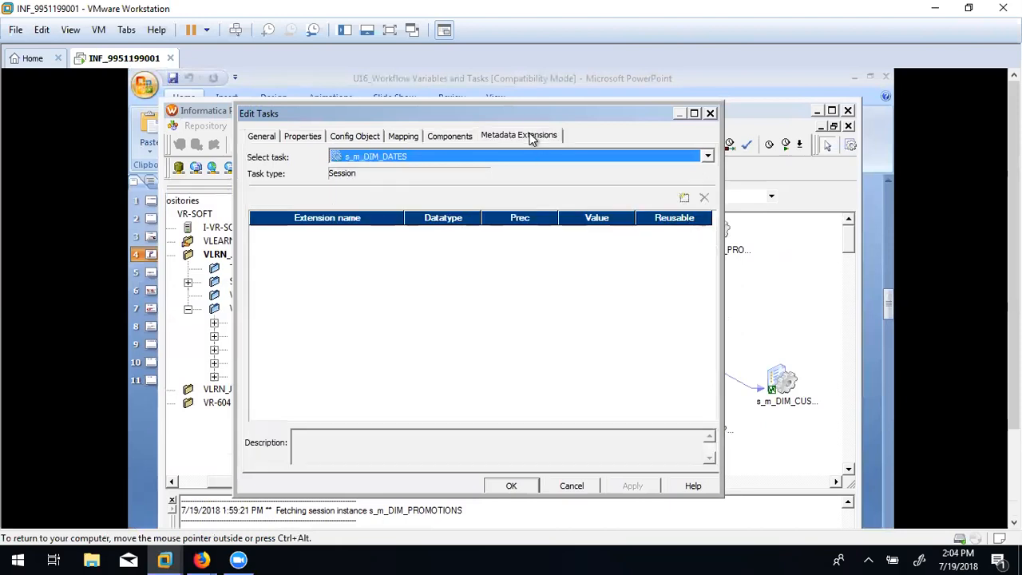
left_click(449, 136)
left_click(295, 136)
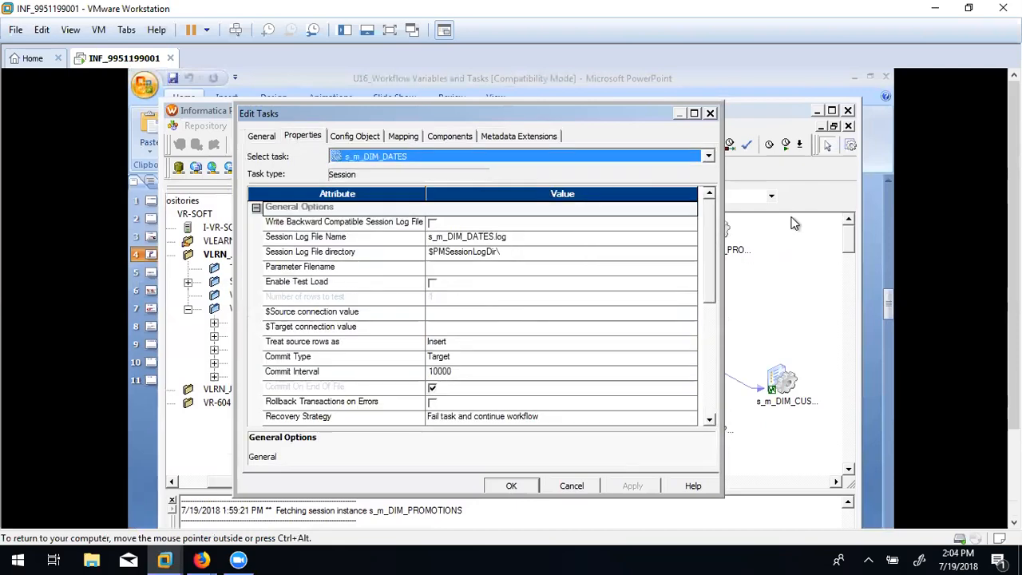
left_click_drag(710, 270, 707, 392)
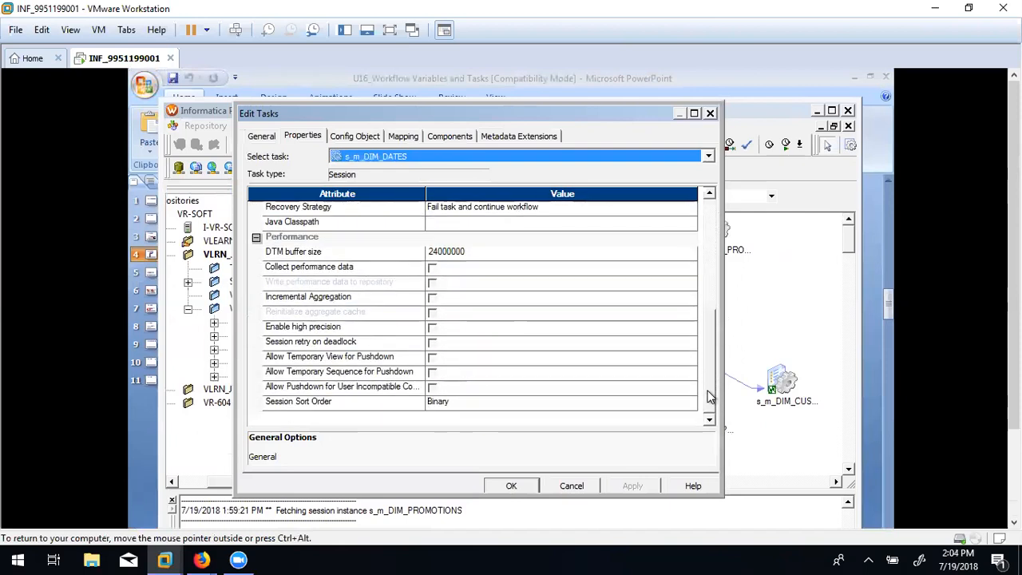
Close the session, check wf_m_DIM_LOAD's workflow properties and scheduler, and add a new integer workflow variable.
left_click(570, 486)
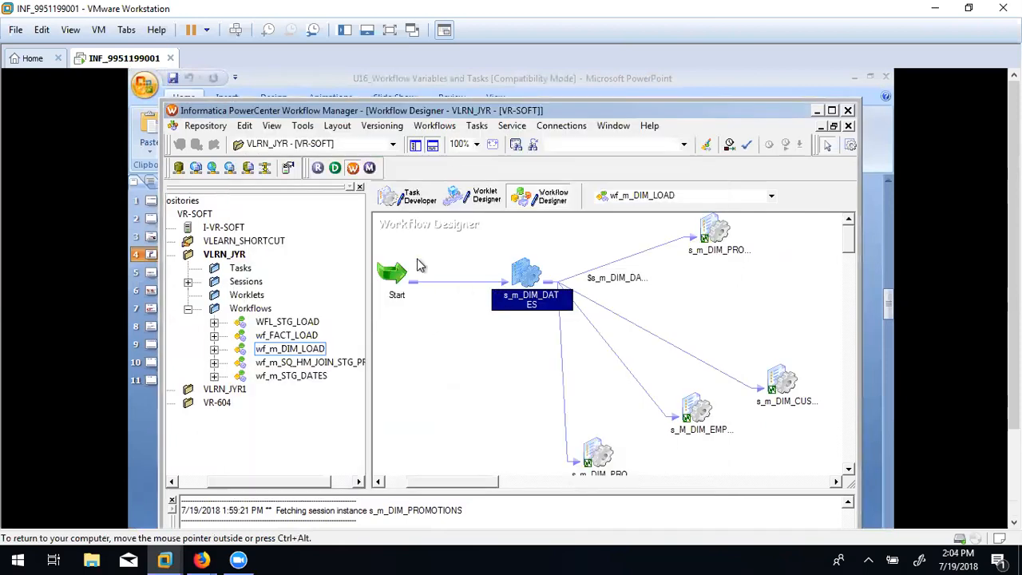
left_click(431, 129)
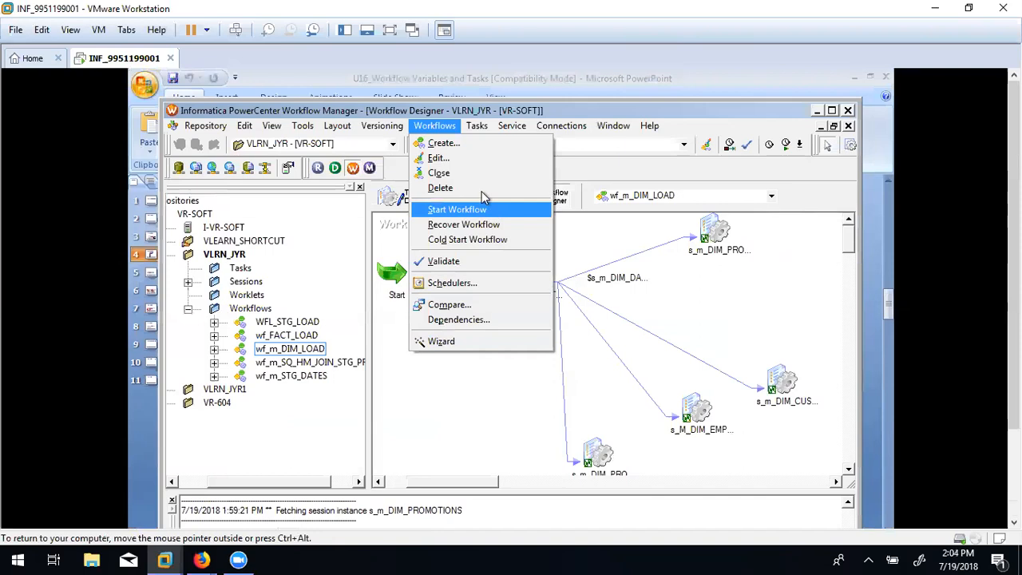
left_click(449, 159)
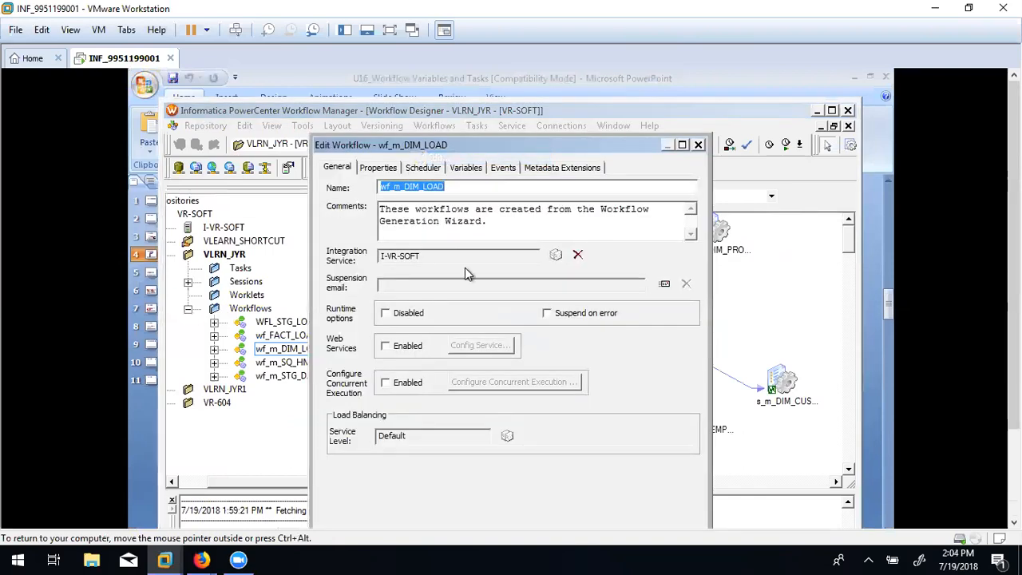
left_click(378, 167)
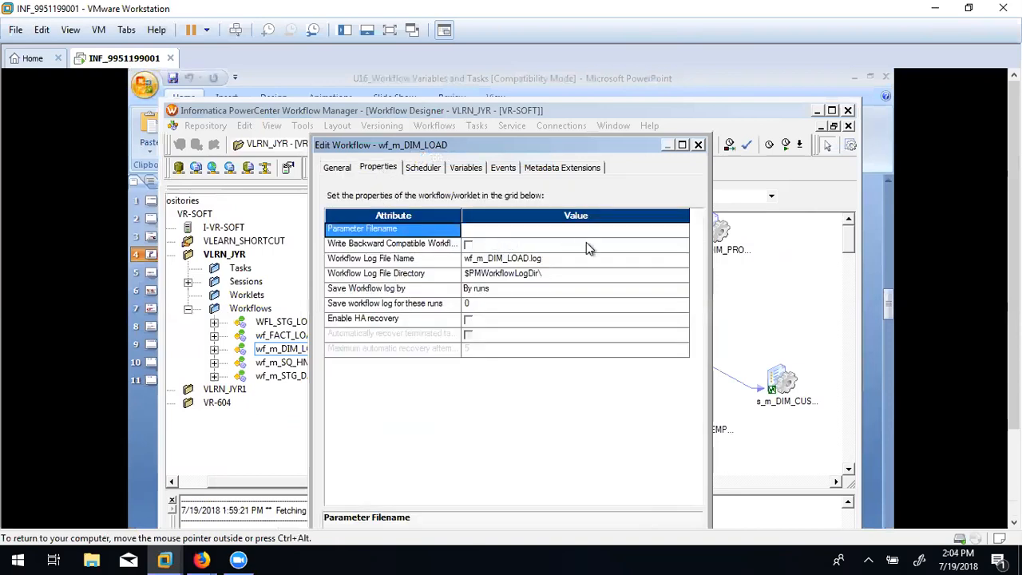
left_click(423, 168)
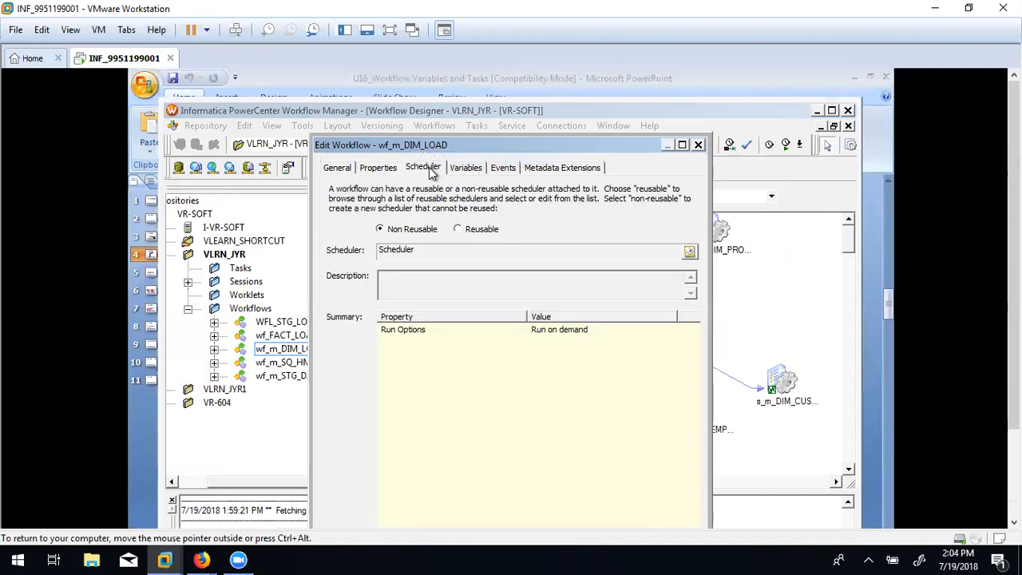
left_click(472, 171)
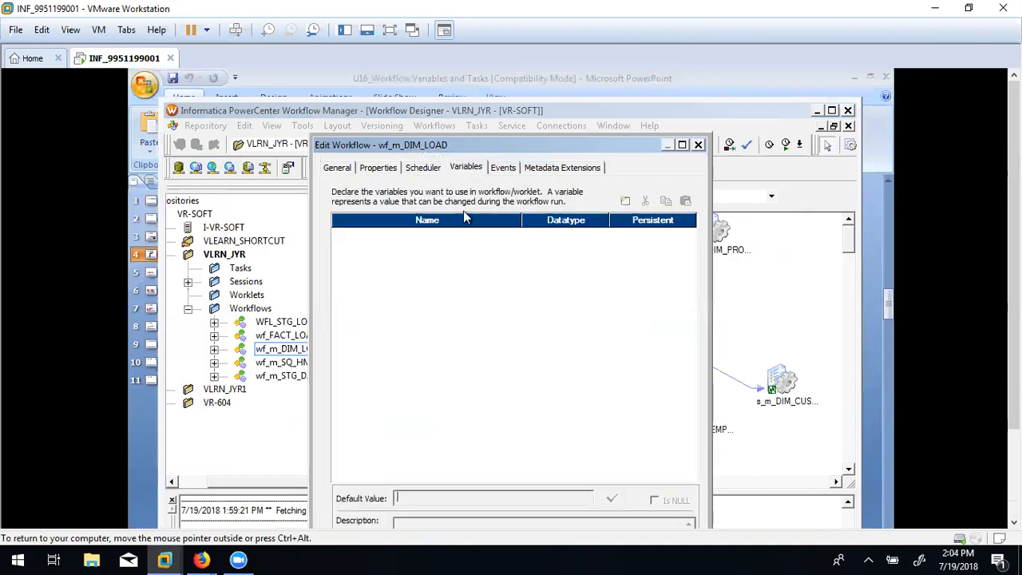
left_click(625, 200)
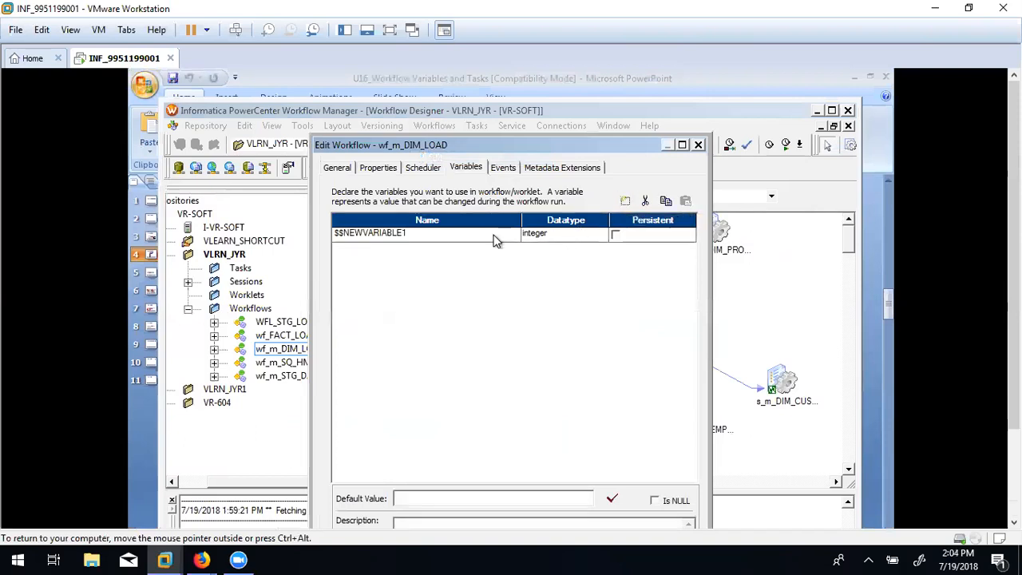
mouse_move(1014, 290)
left_mouse_down()
mouse_move(1014, 357)
mouse_move(1014, 299)
left_mouse_up()
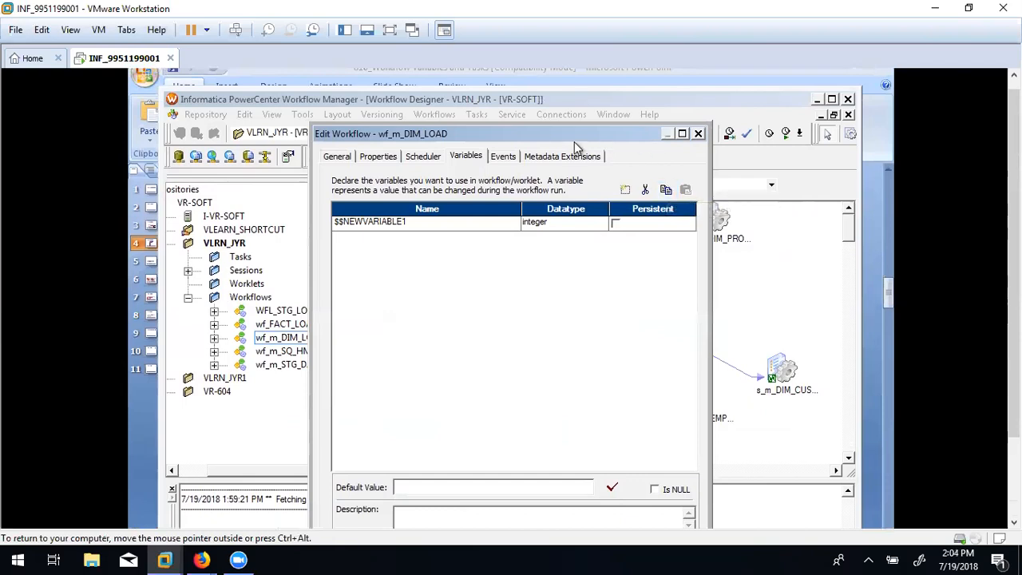
Add a new event to wf_m_DIM_LOAD's declared events, and close the workflow settings discarding the changes.
left_click(503, 157)
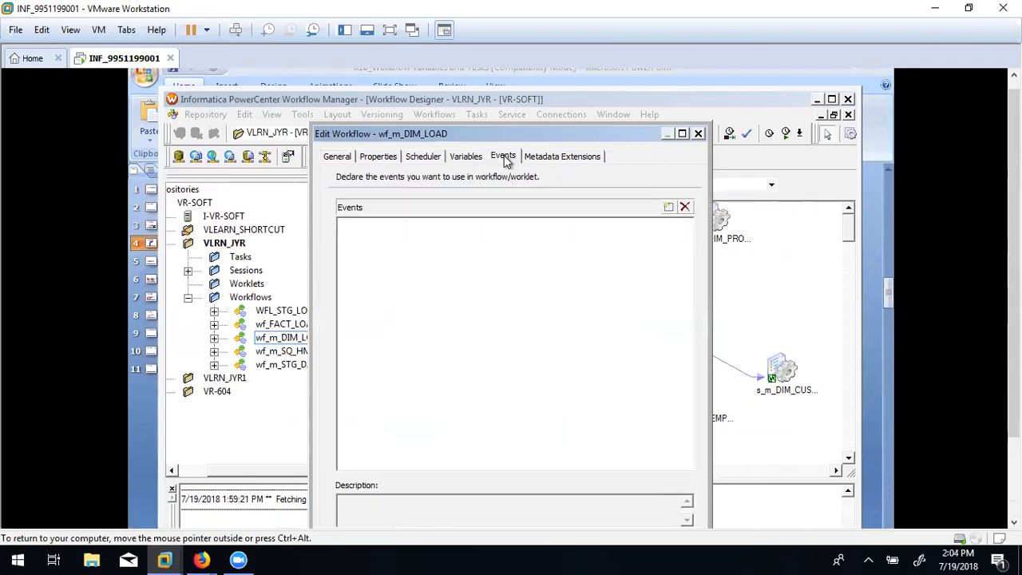
left_click(668, 208)
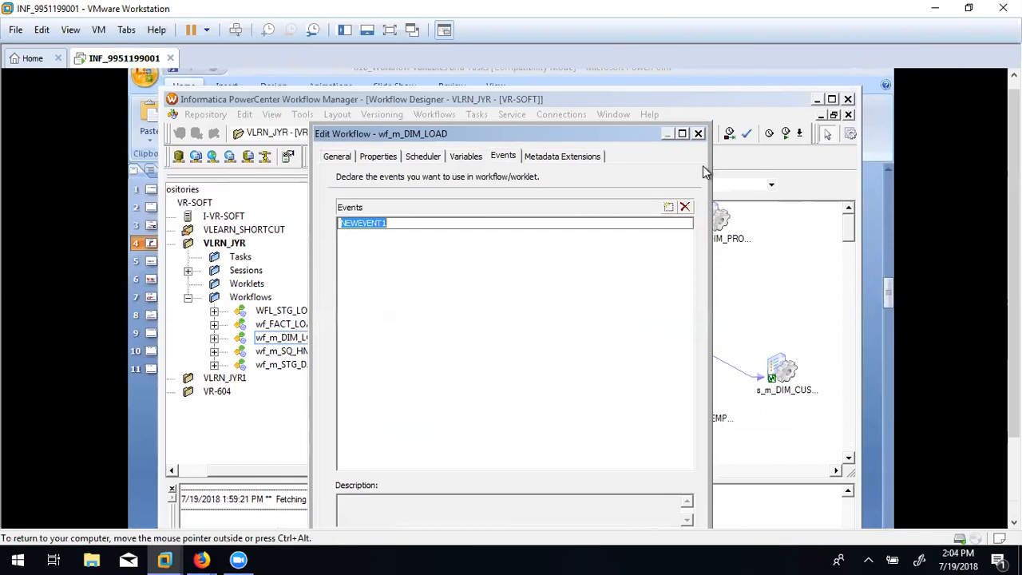
left_click(698, 134)
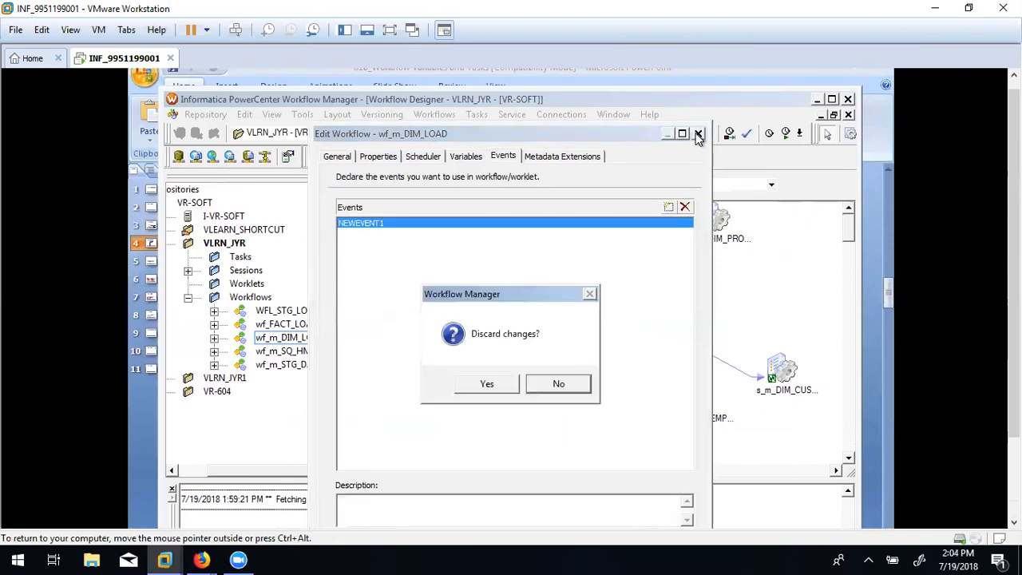
left_click(481, 388)
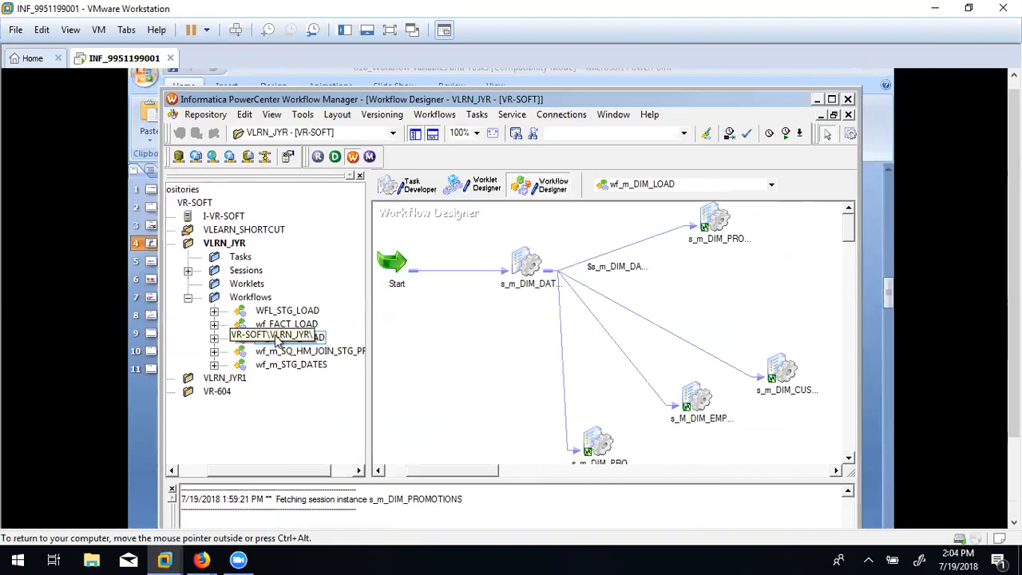
Reopen the wf_m_DIM_LOAD workflow's general settings for viewing, and close them without saving.
left_click(432, 119)
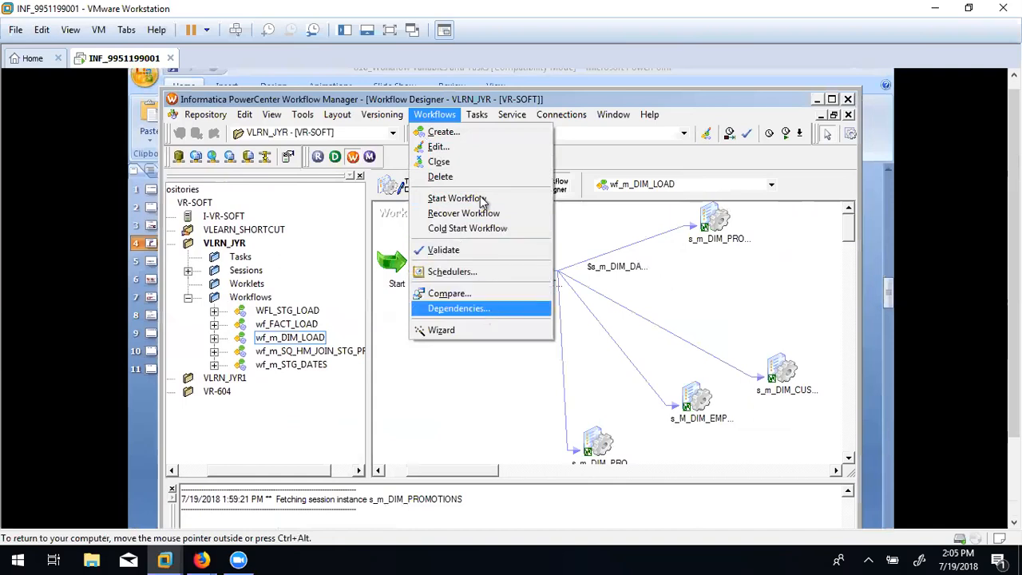
left_click(447, 148)
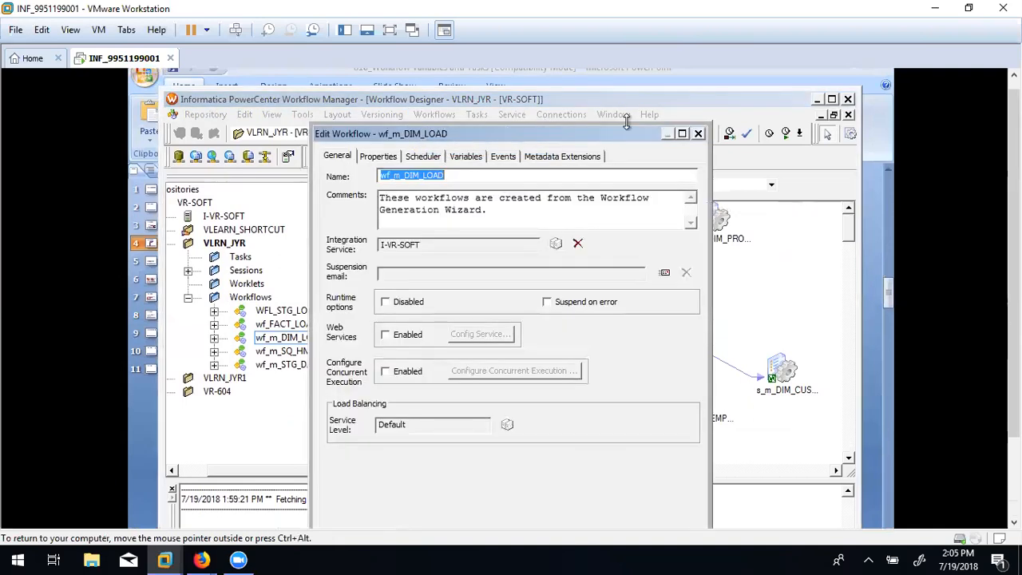
left_click(698, 133)
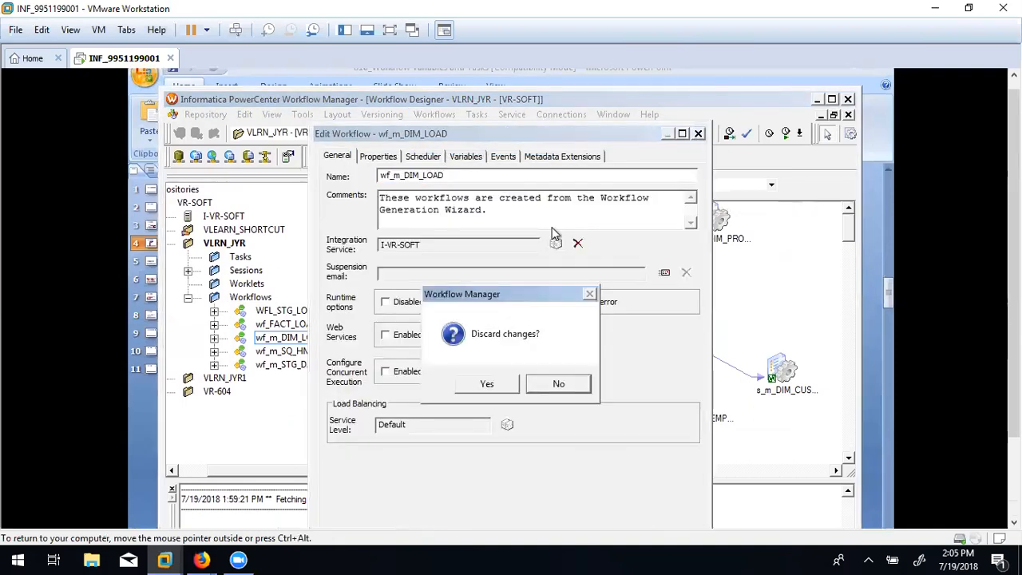
left_click(487, 385)
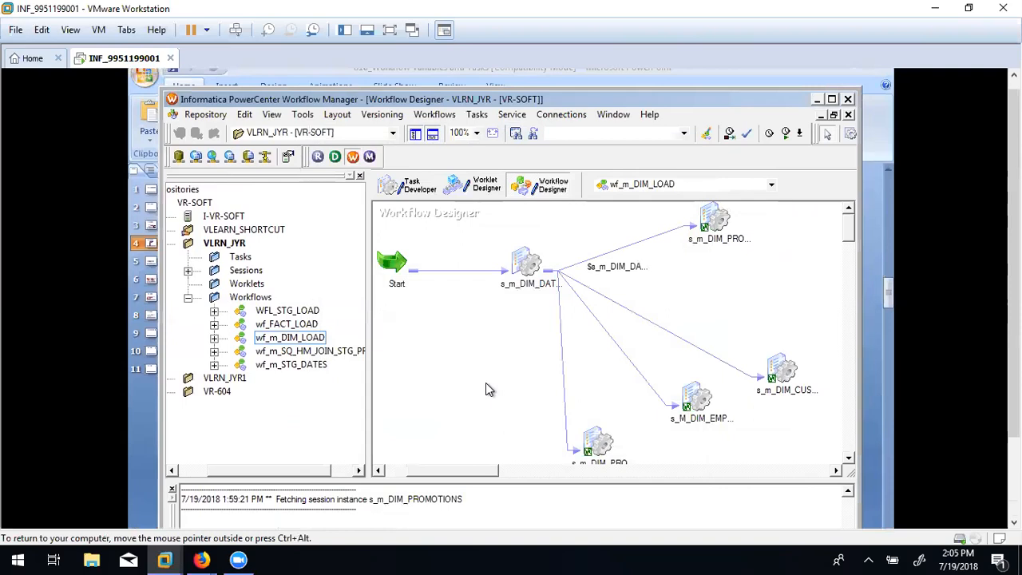
right_click(450, 354)
left_click(403, 390)
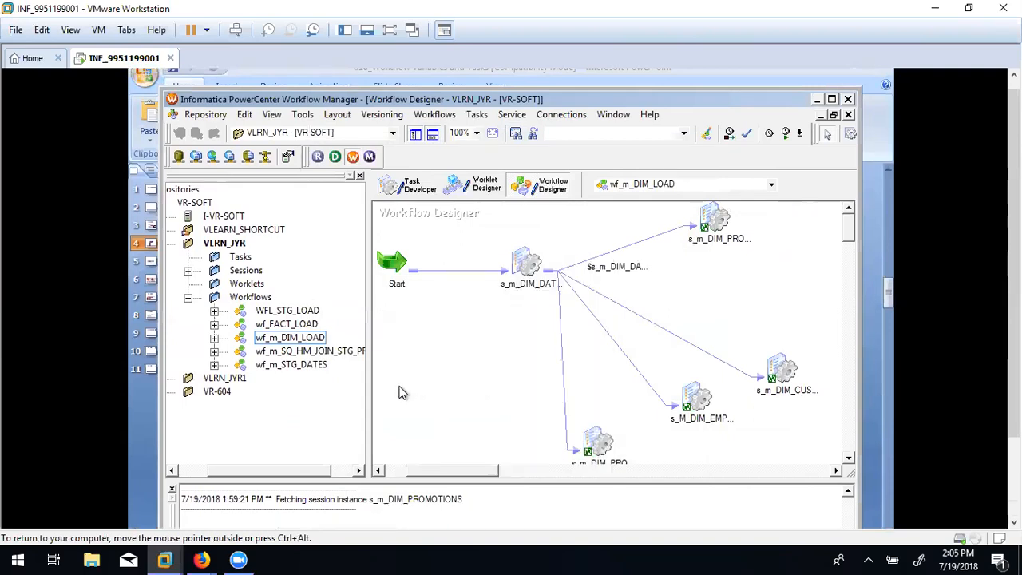
Switch to the PowerPoint presentation and show slide 5, Declaring User-Defined Workflow Variables.
left_click(527, 255)
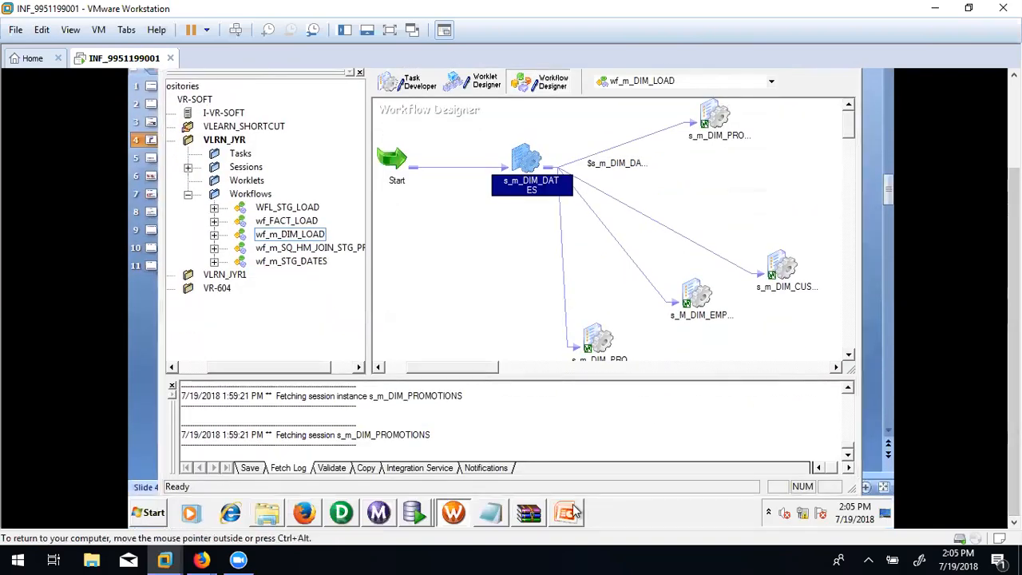
left_click(571, 506)
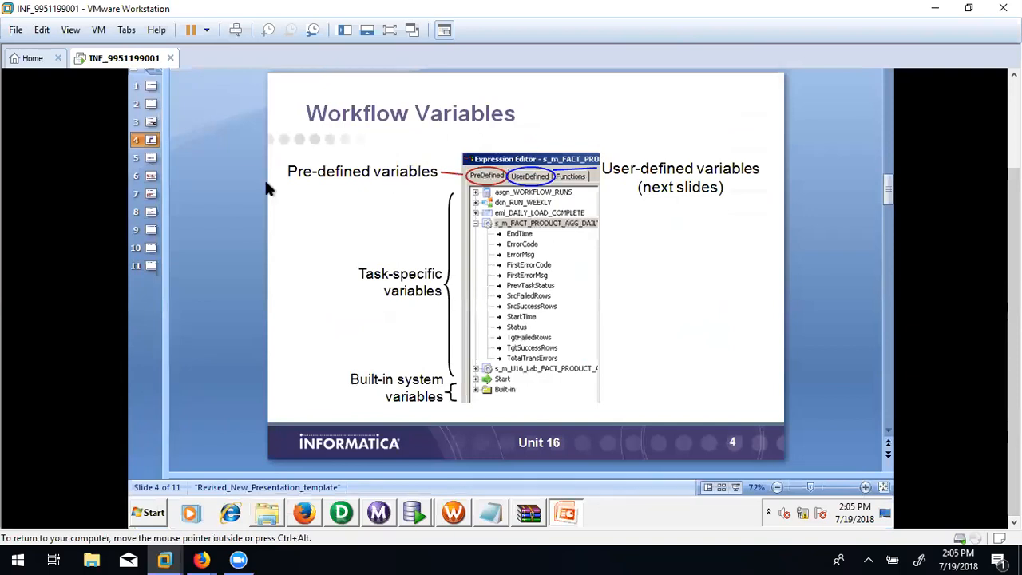
left_click(152, 161)
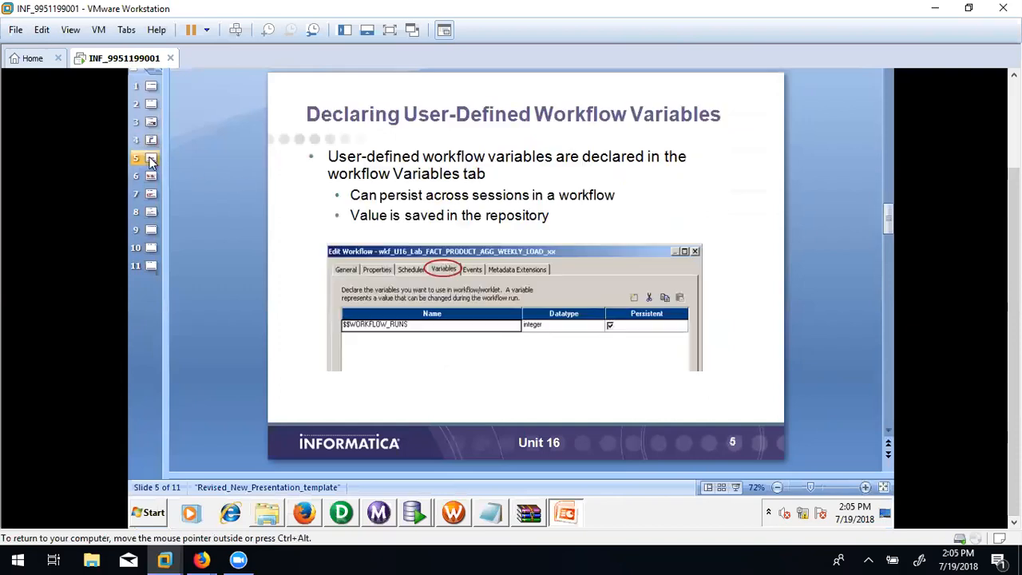
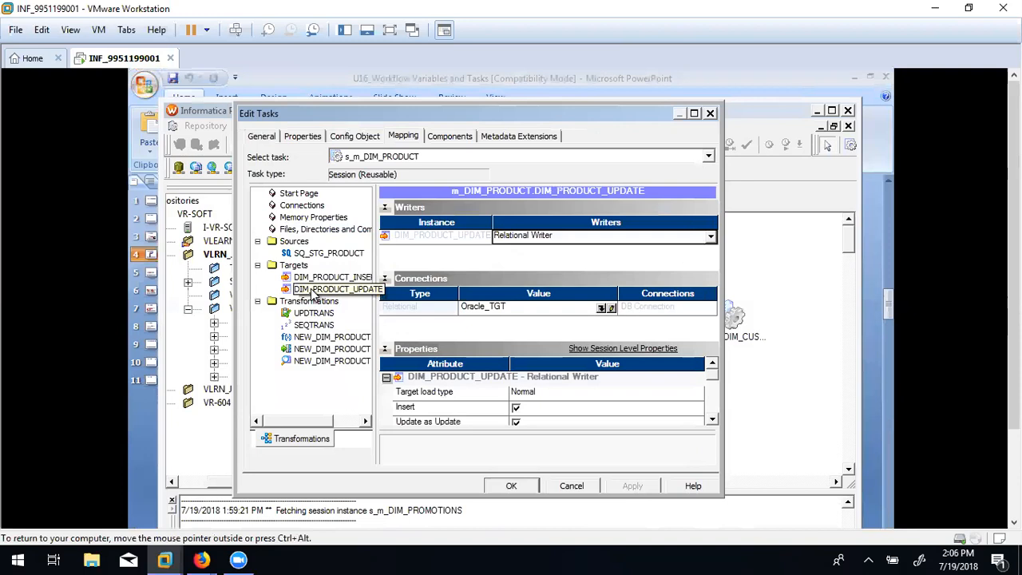
Examine the s_m_DIM_PRODUCT session's component types and its general and performance properties, and close the session settings.
left_click(435, 137)
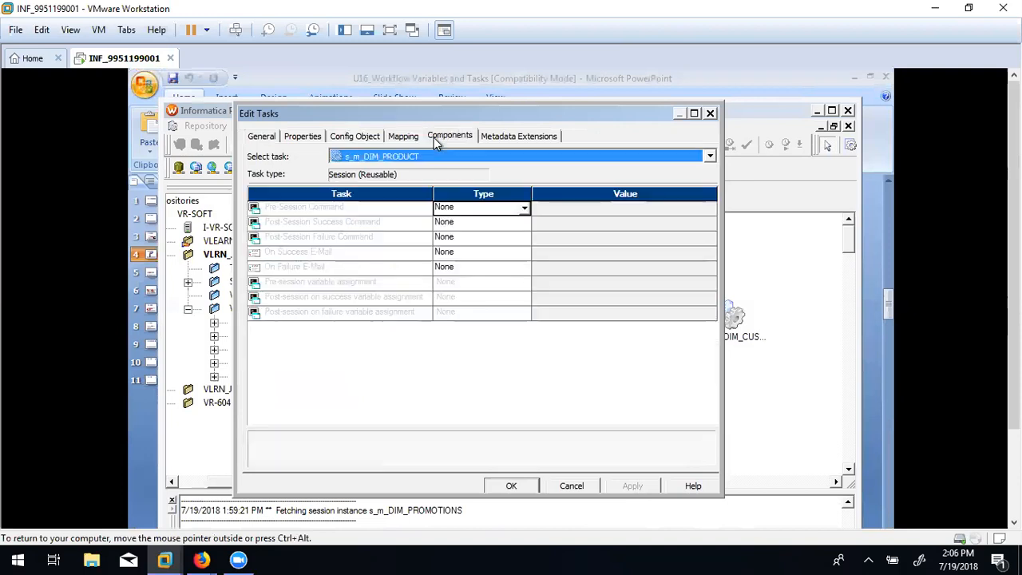
left_click(522, 209)
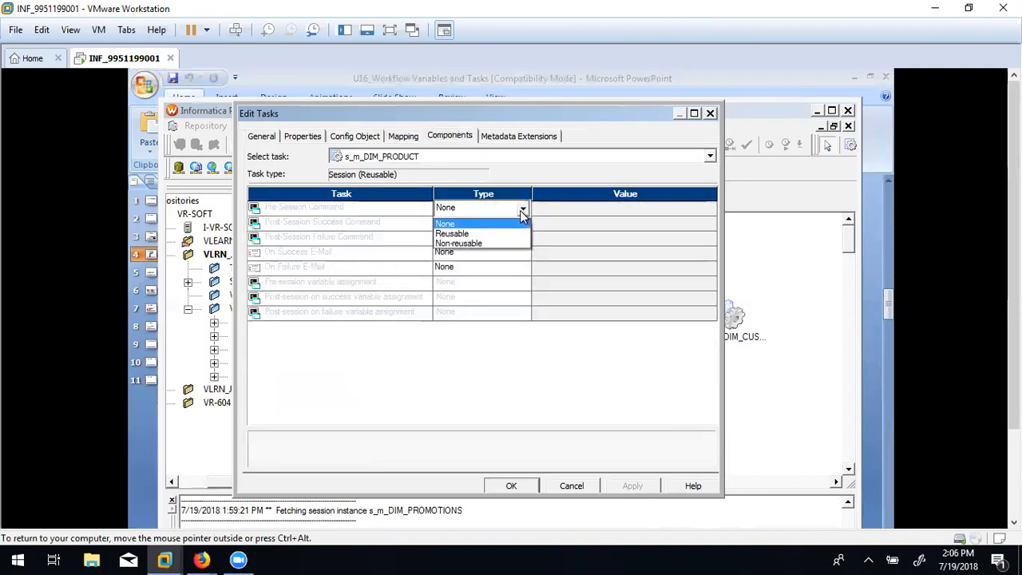
left_click(560, 166)
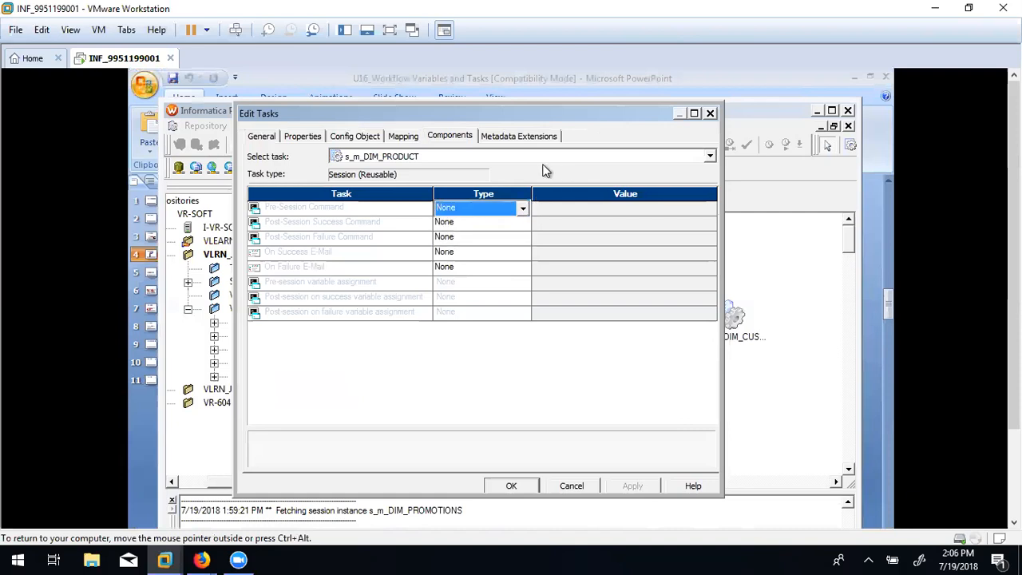
left_click(298, 138)
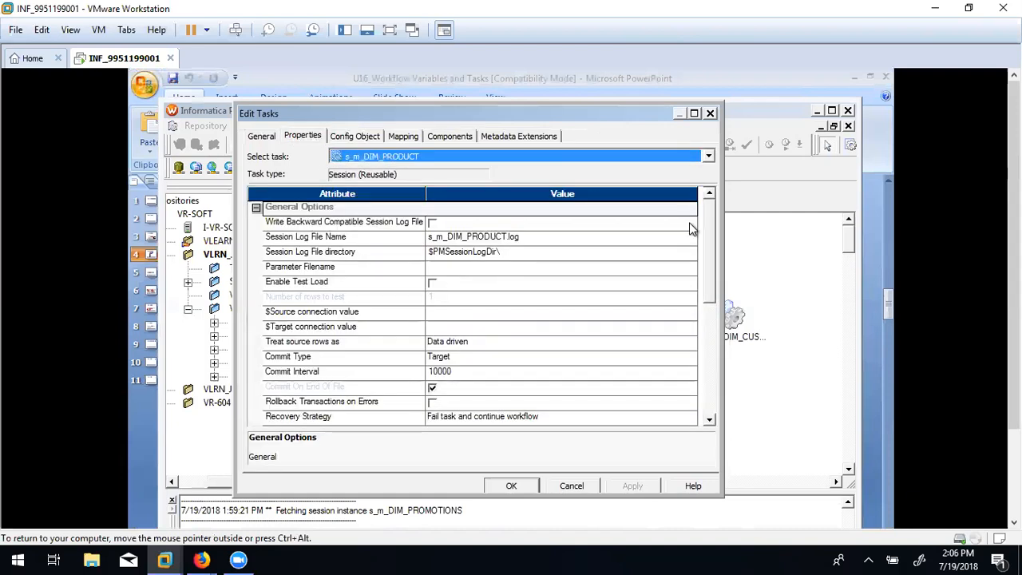
left_click_drag(704, 240, 709, 350)
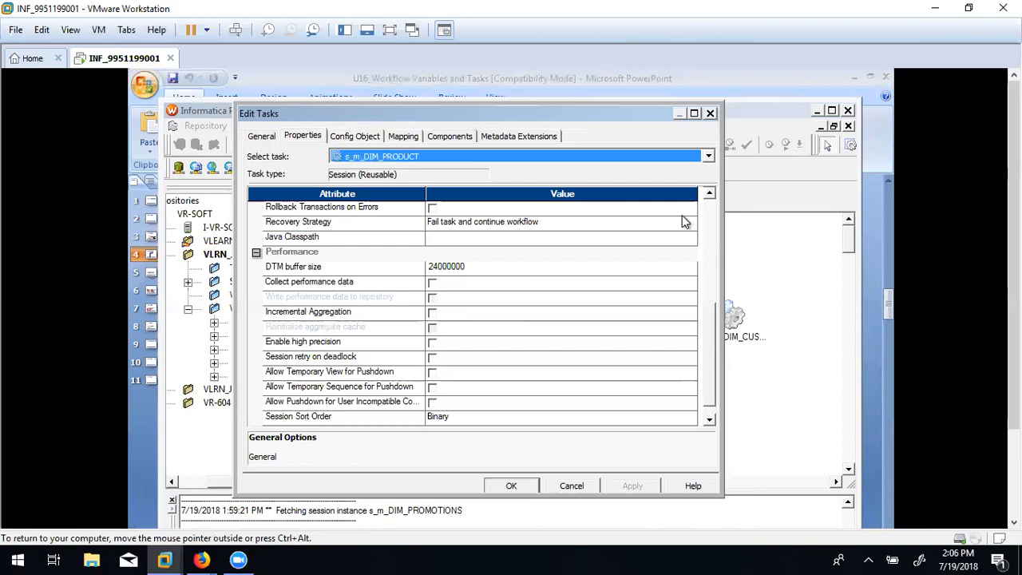
left_click(710, 113)
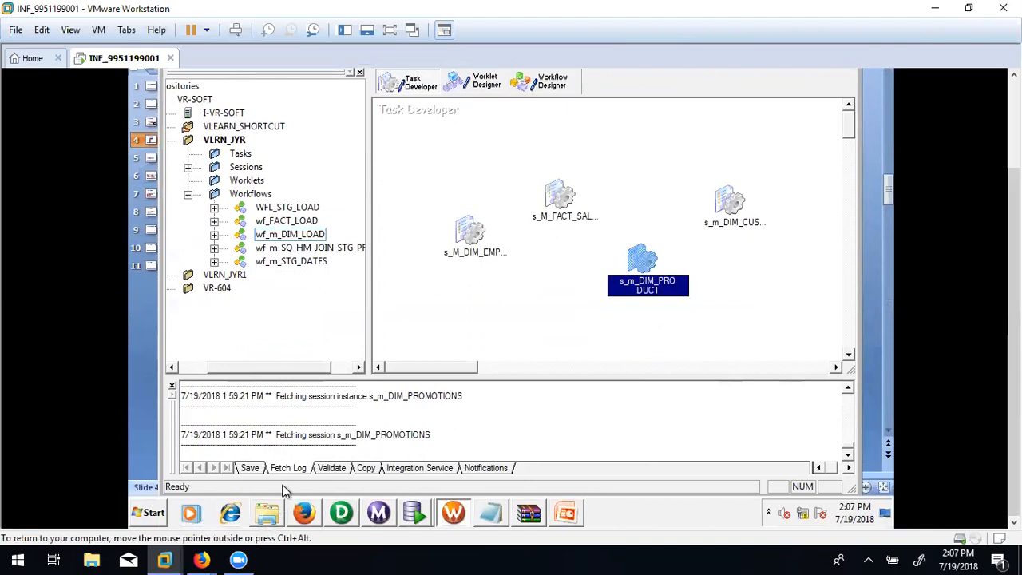
Switch to PowerCenter Designer and move the NEW_DIM_PRODUCT mapplet toward the source qualifier in the m_DIM_PRODUCT mapping.
left_click(341, 513)
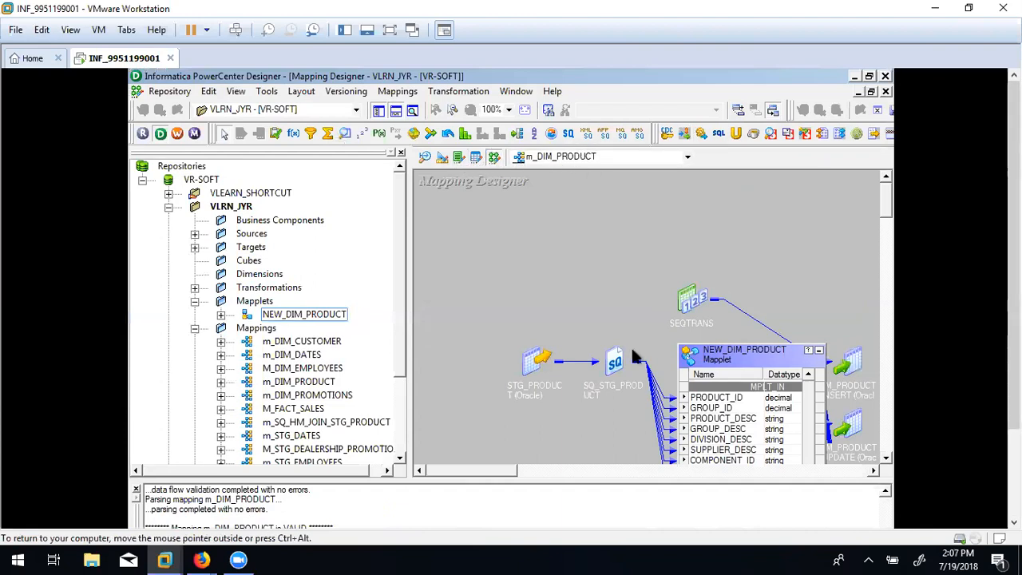
left_click_drag(749, 368, 603, 336)
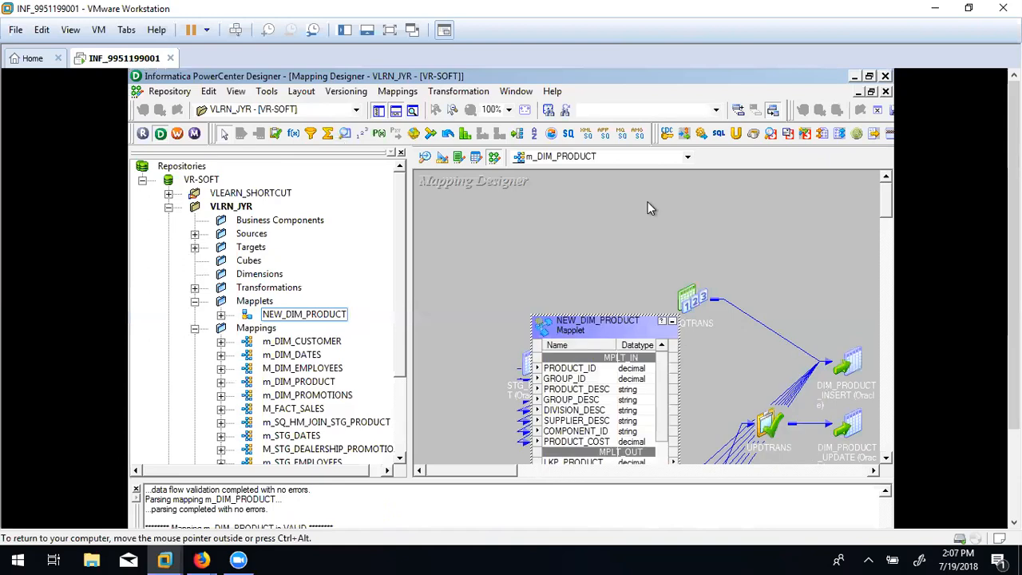
left_click(630, 156)
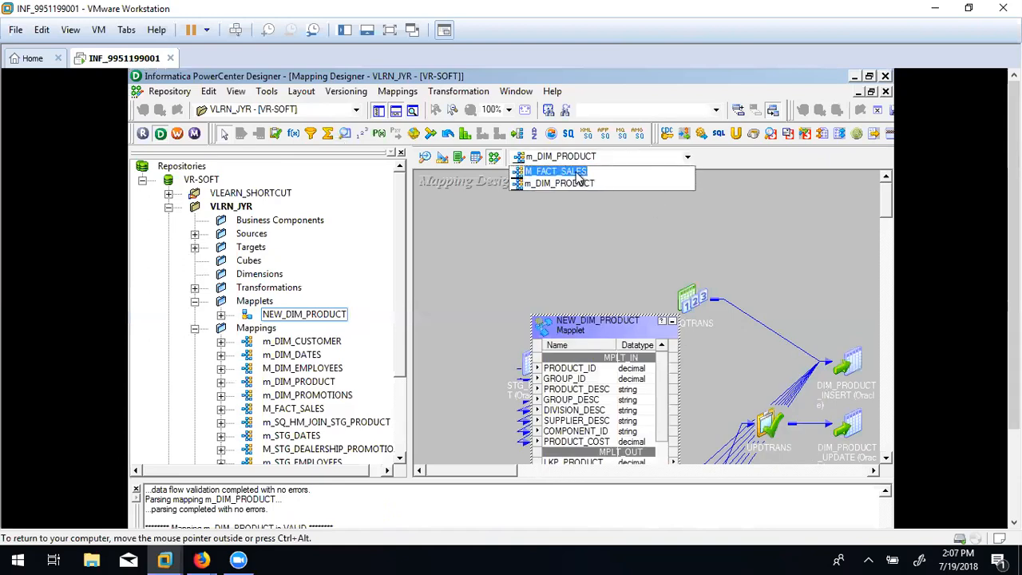
Open the m_DIM_CUSTOMER mapping, move the LKP_DIM_CUSTOMERS lookup clear of the Router, and inspect the flow to the targets.
left_click(292, 343)
right_click(293, 343)
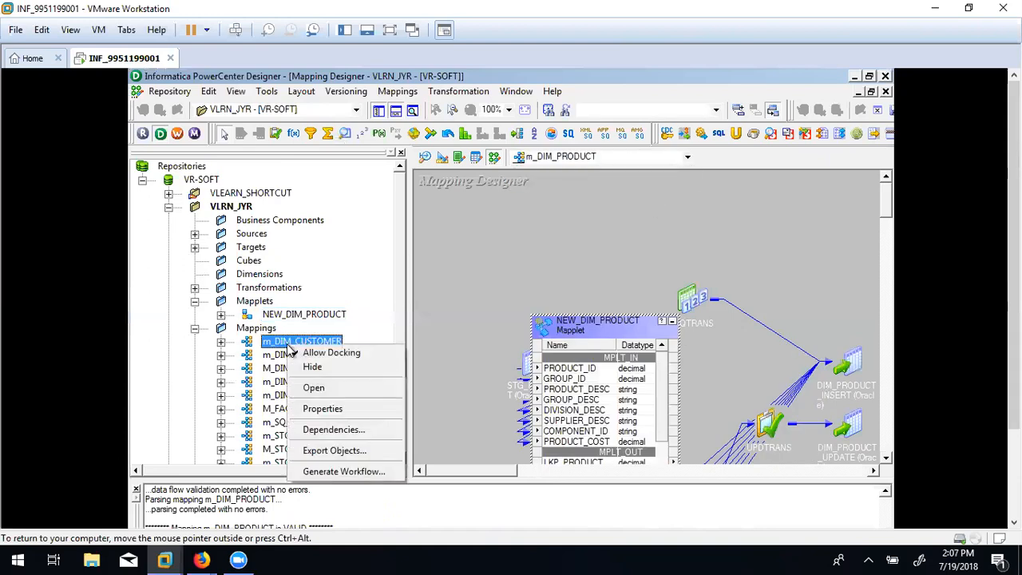
left_click(314, 388)
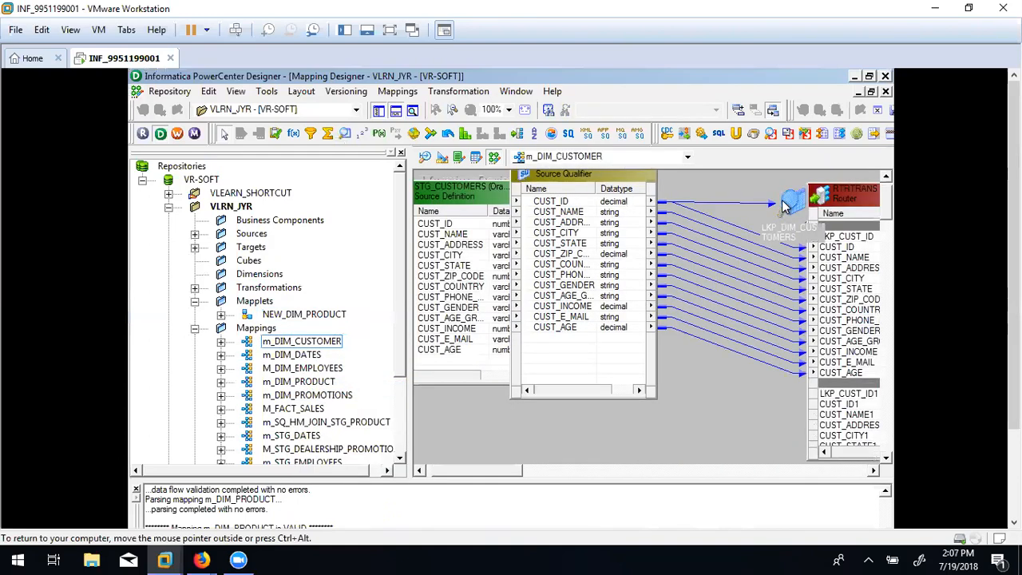
left_click_drag(793, 205, 747, 190)
left_click_drag(509, 469, 573, 477)
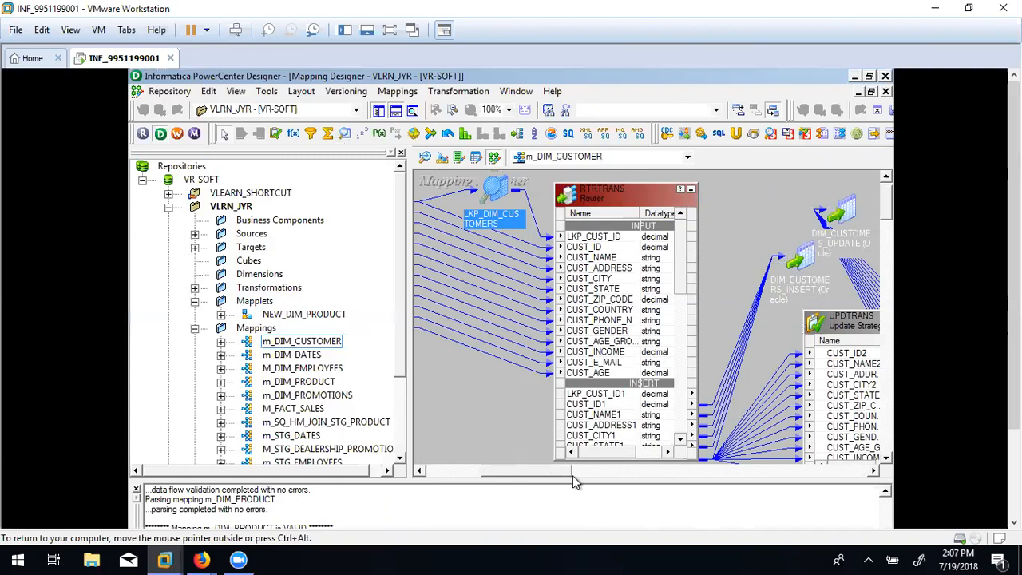
Bring the m_DIM_PRODUCT mapping back into the Mapping Designer.
left_click(562, 156)
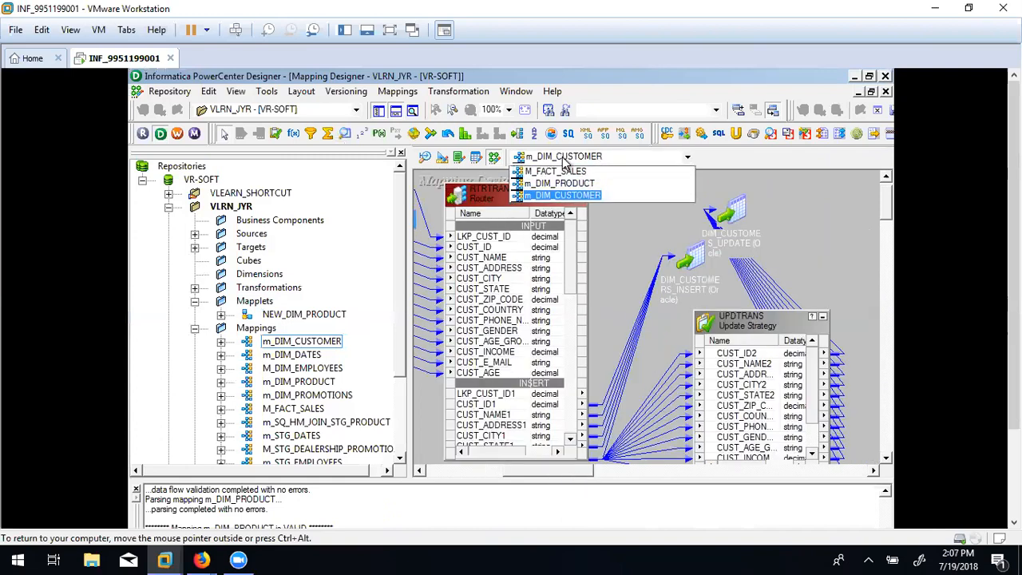
left_click(561, 183)
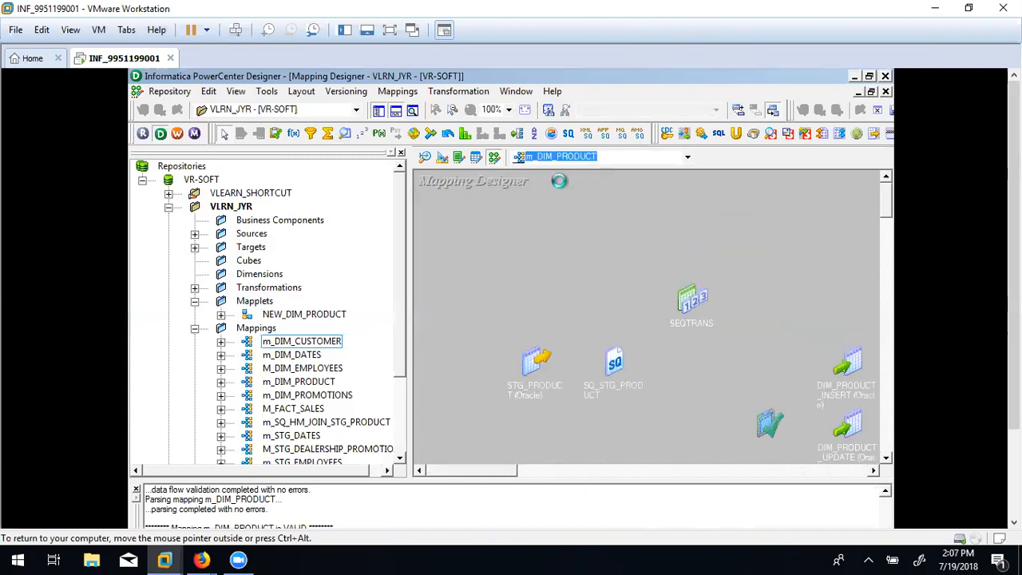
In the NEW_DIM_PRODUCT mapplet, add a port after PRODUCT_ID in the EXPTRANS expression and make it output-only.
left_click(458, 157)
left_click(474, 157)
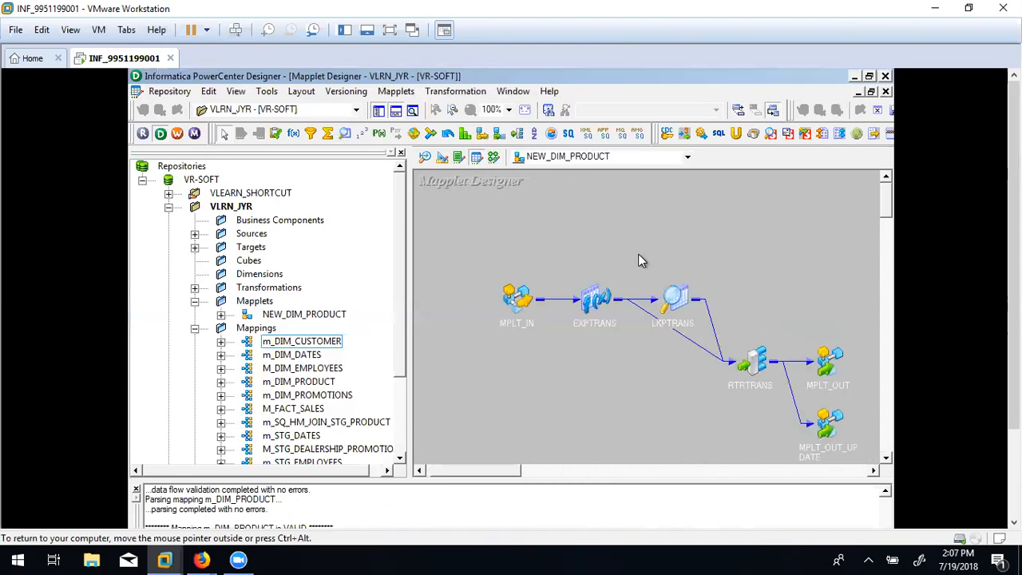
double_click(595, 293)
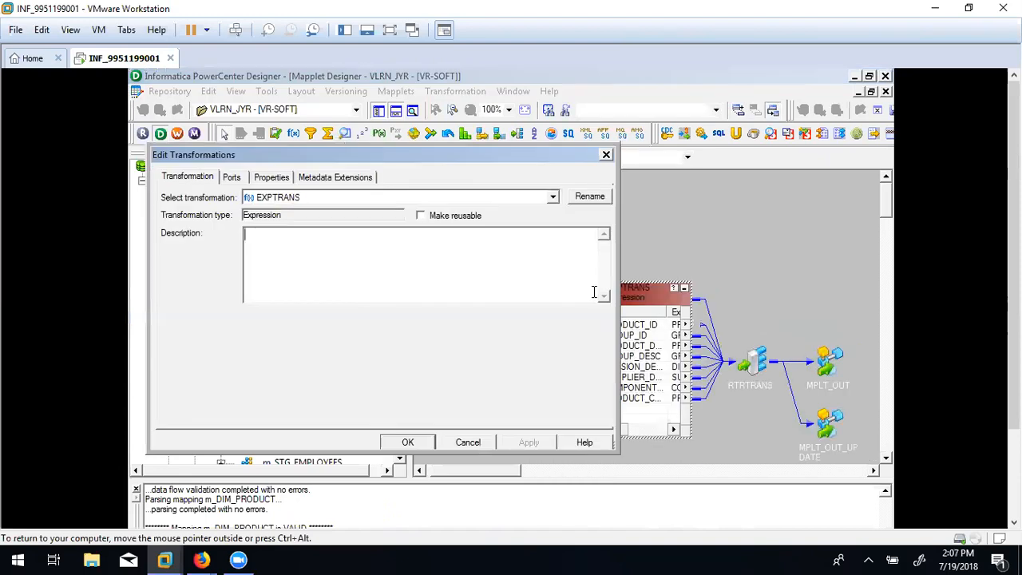
left_click(232, 178)
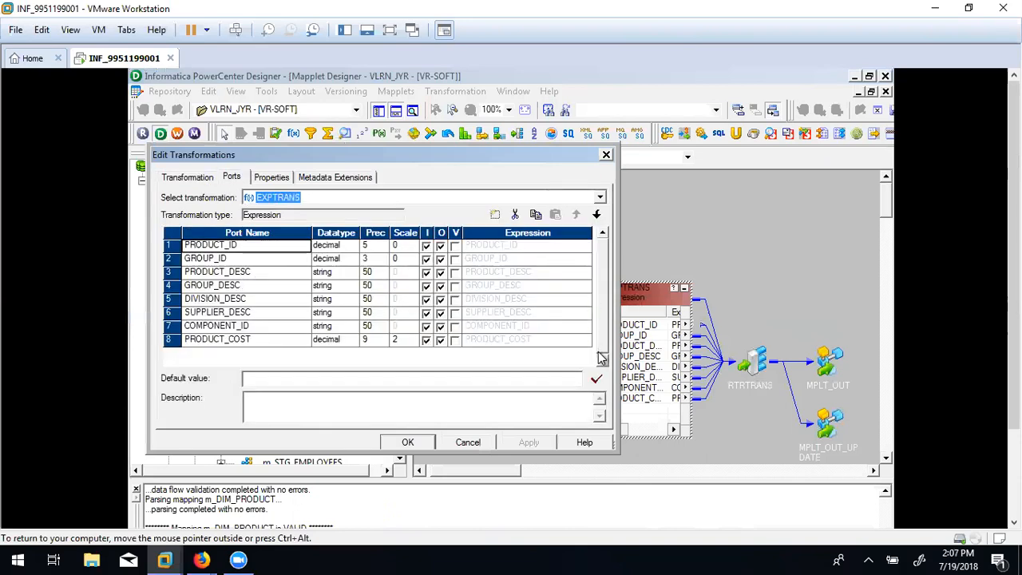
left_click(495, 215)
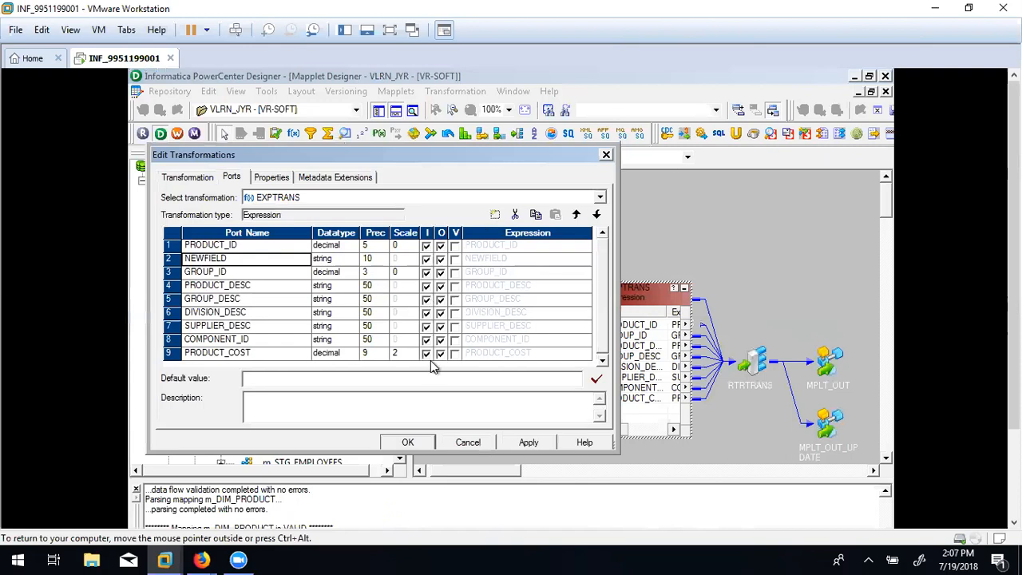
left_click(425, 259)
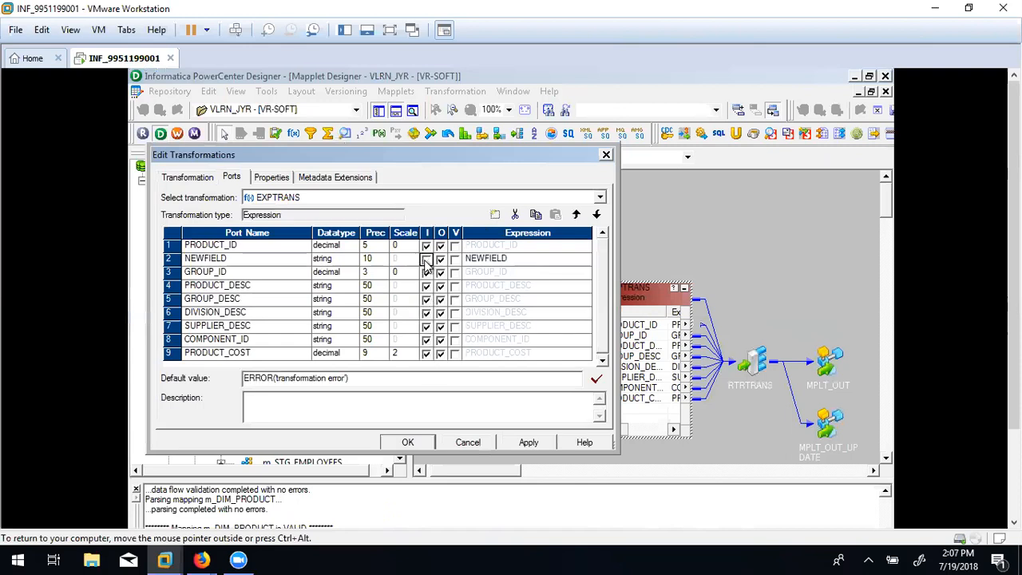
Examine the built-in variables available to the NEWFIELD port's expression, such as $PMWorkflowRunInstanceName and $PMSessionRunMode, and discard the changes to EXPTRANS.
double_click(582, 259)
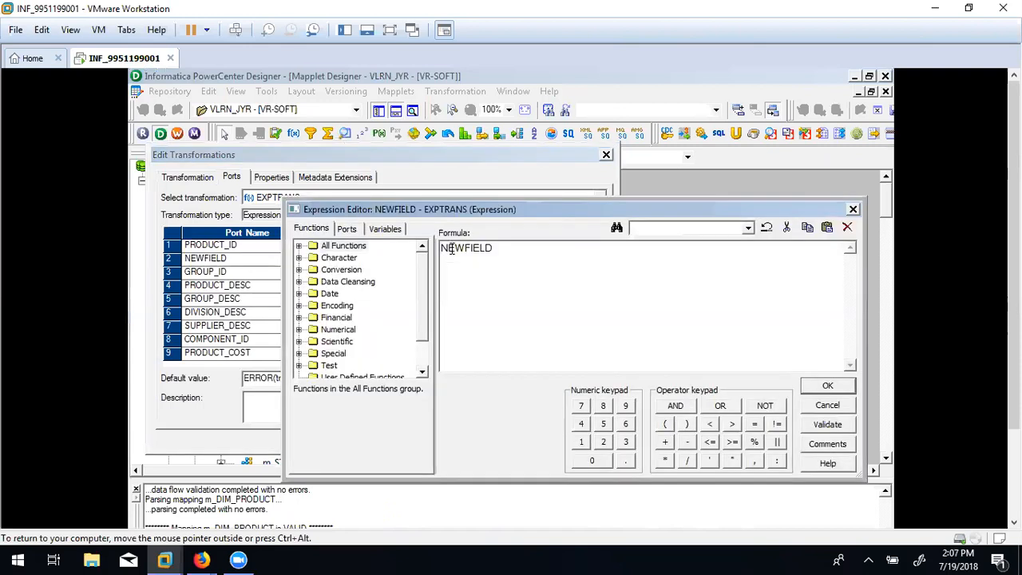
left_click(385, 228)
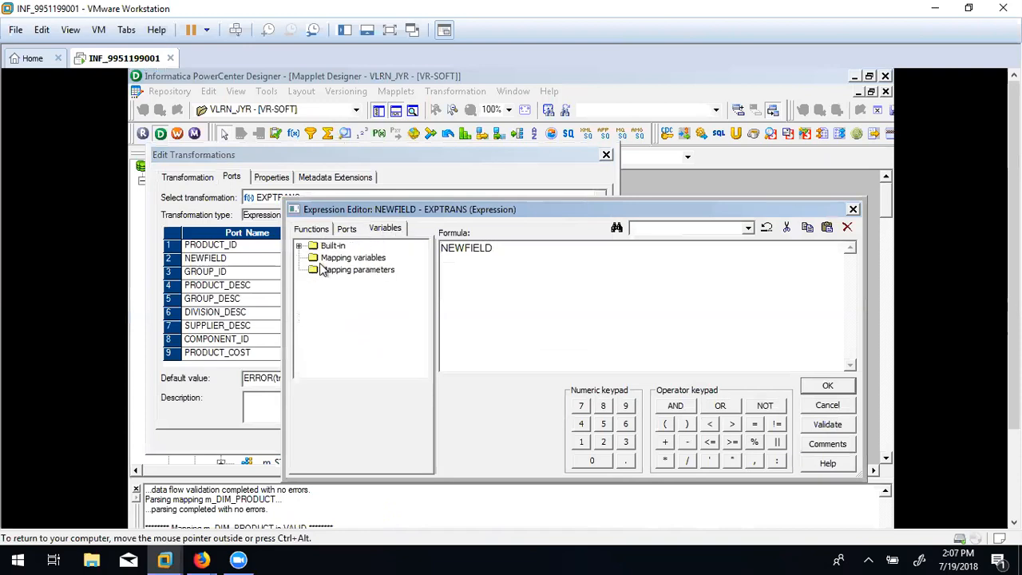
left_click(299, 247)
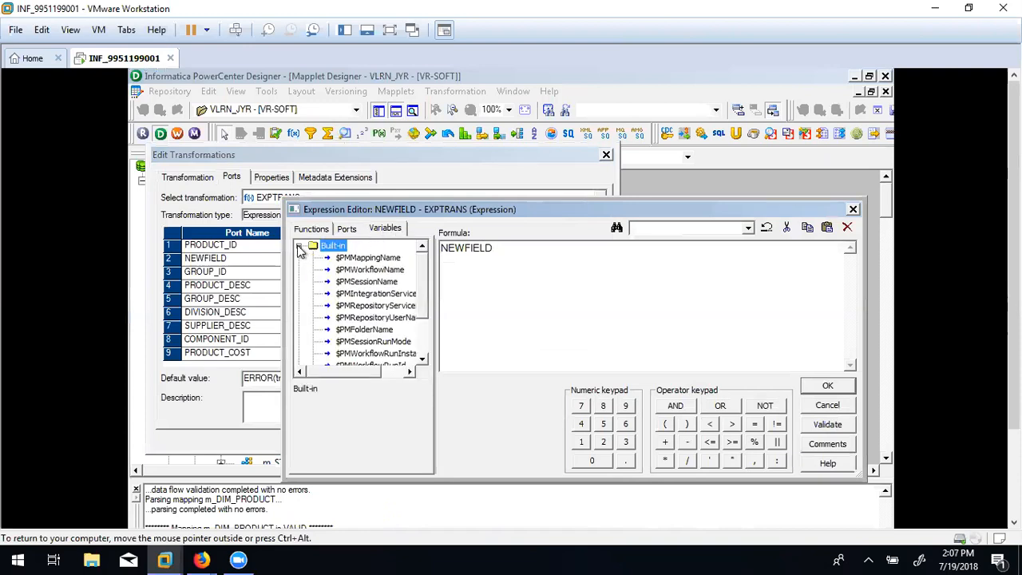
left_click_drag(422, 296, 418, 326)
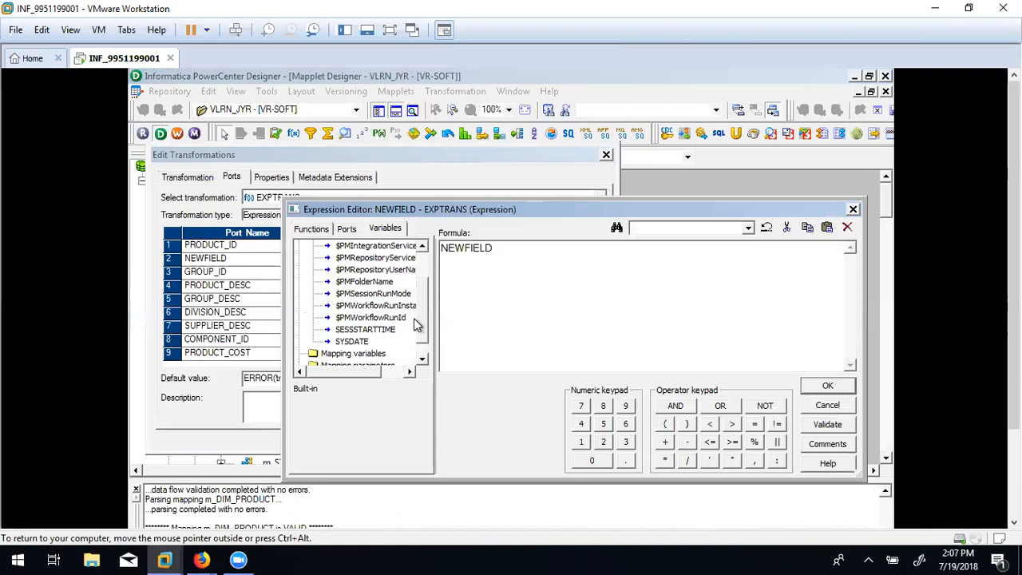
left_click(369, 309)
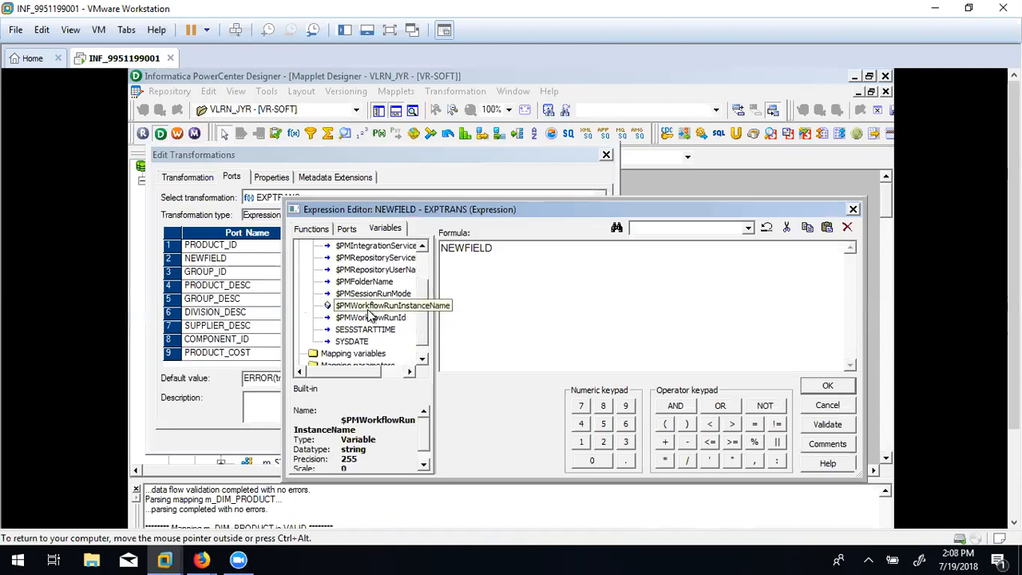
left_click(371, 294)
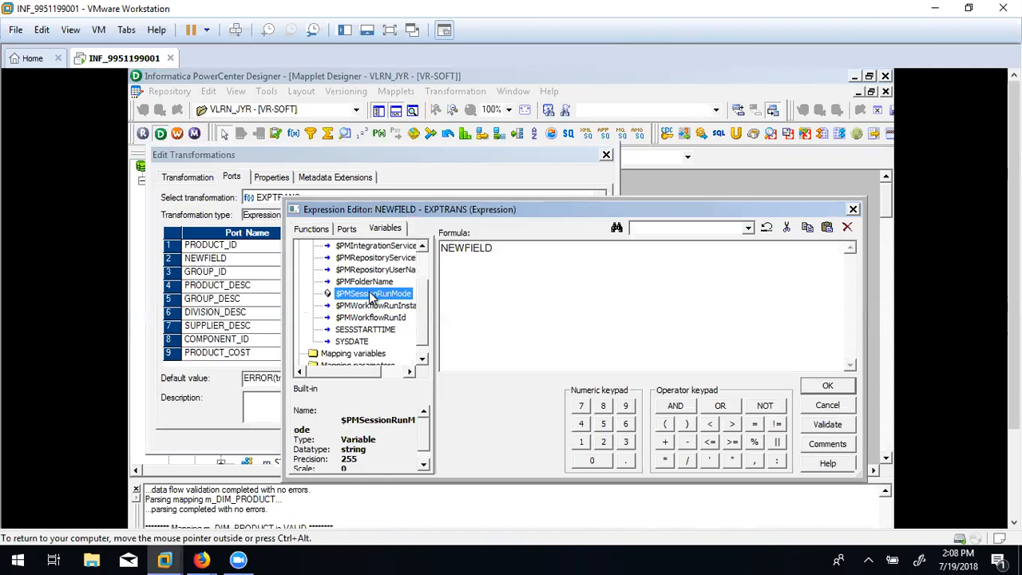
left_click(372, 270)
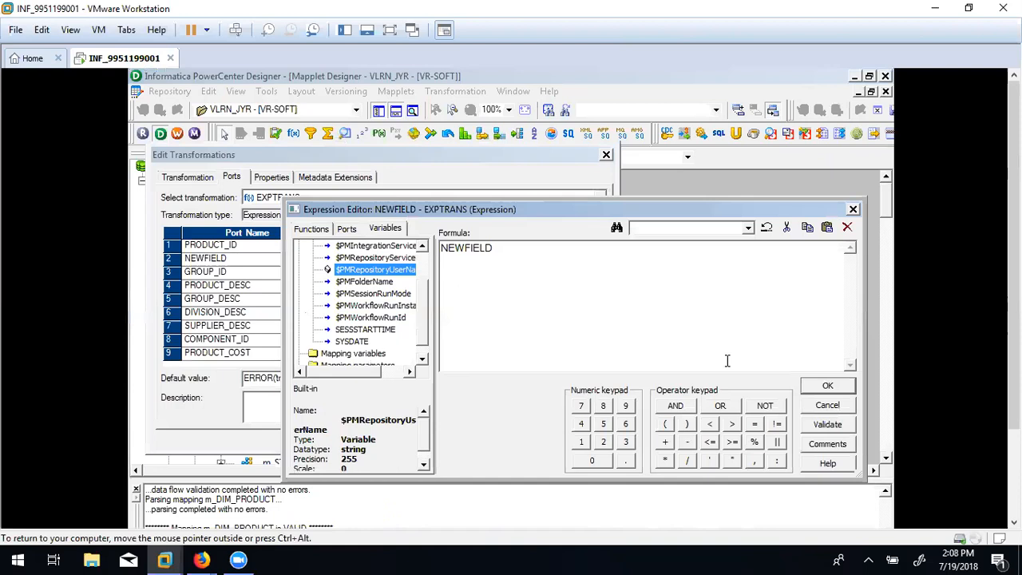
left_click(828, 405)
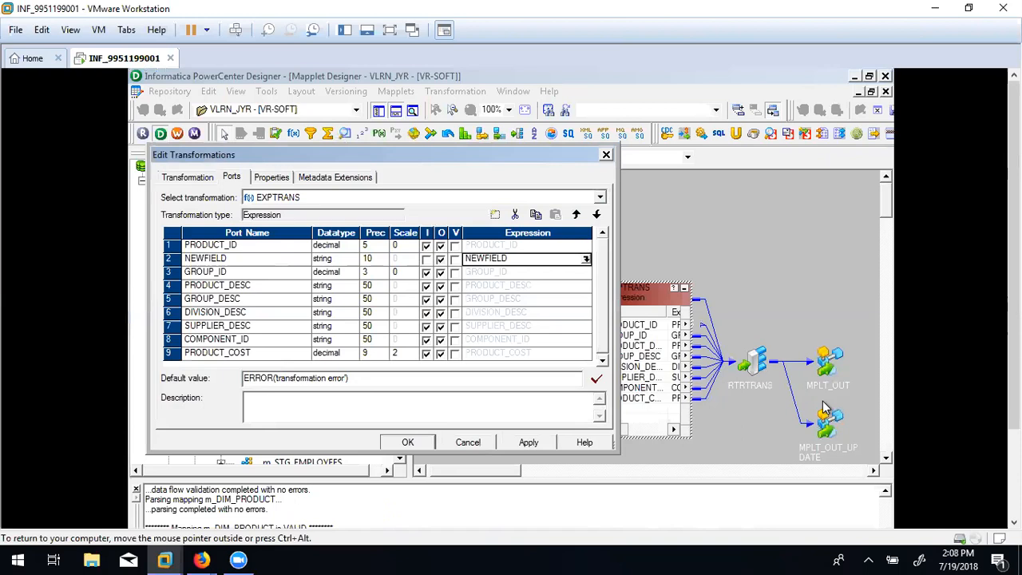
left_click(606, 154)
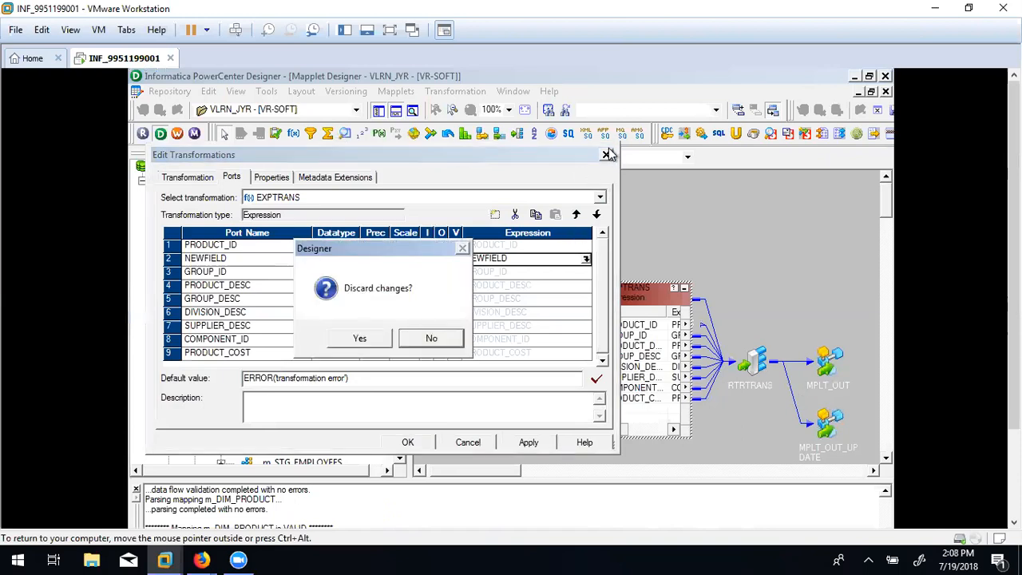
left_click(360, 338)
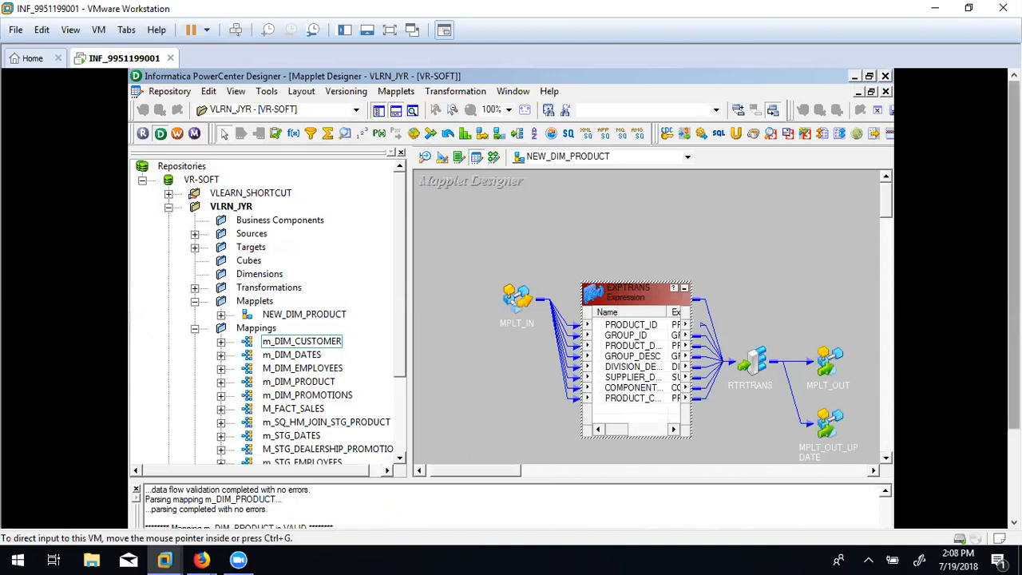
Switch to PowerCenter Workflow Manager, expand the wf_m_DIM_LOAD workflow, and view and close its object properties.
left_click_drag(1014, 311, 1013, 403)
left_click(468, 515)
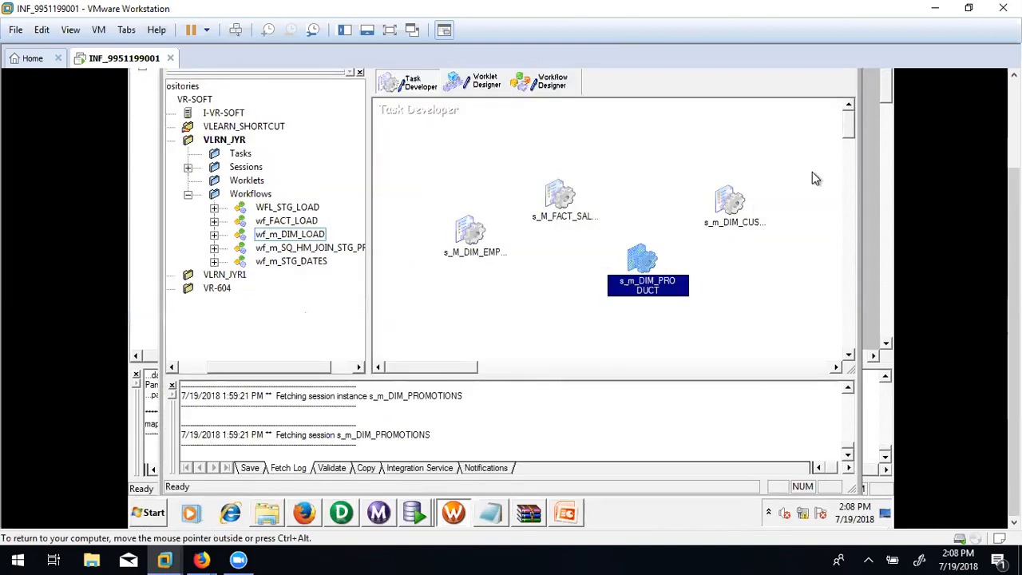
left_click(214, 235)
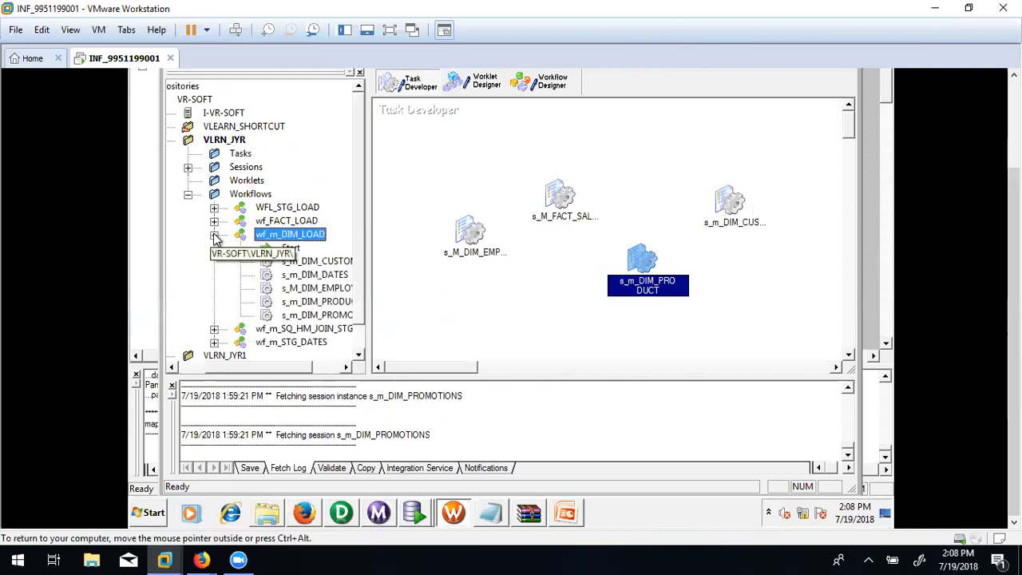
right_click(298, 234)
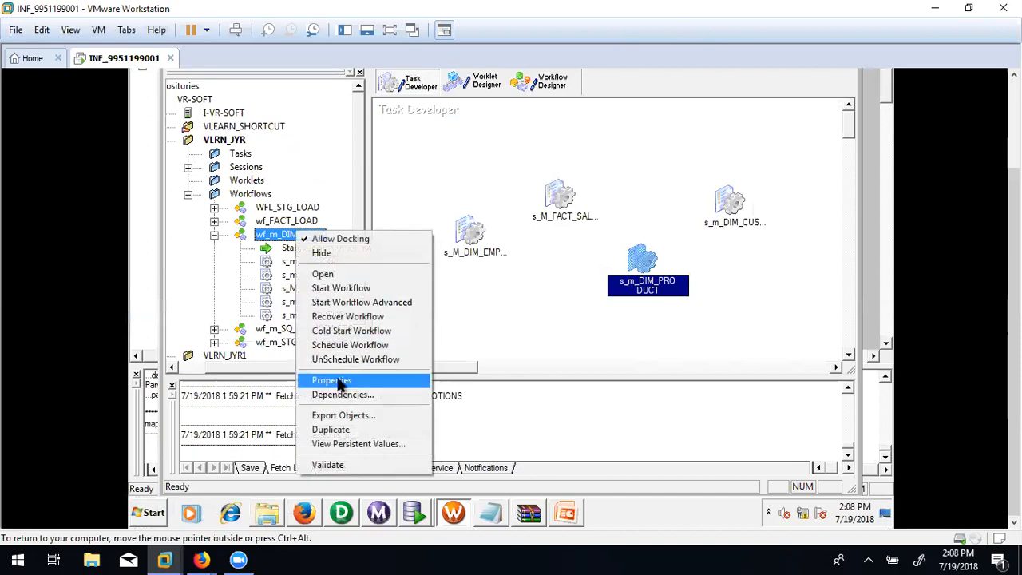
left_click(338, 383)
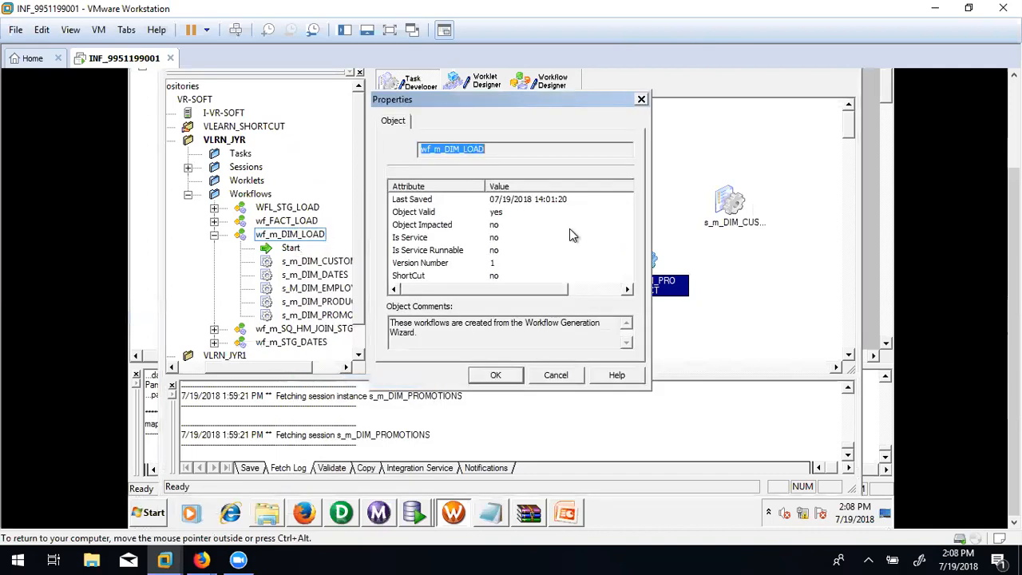
left_click_drag(1013, 303, 1013, 237)
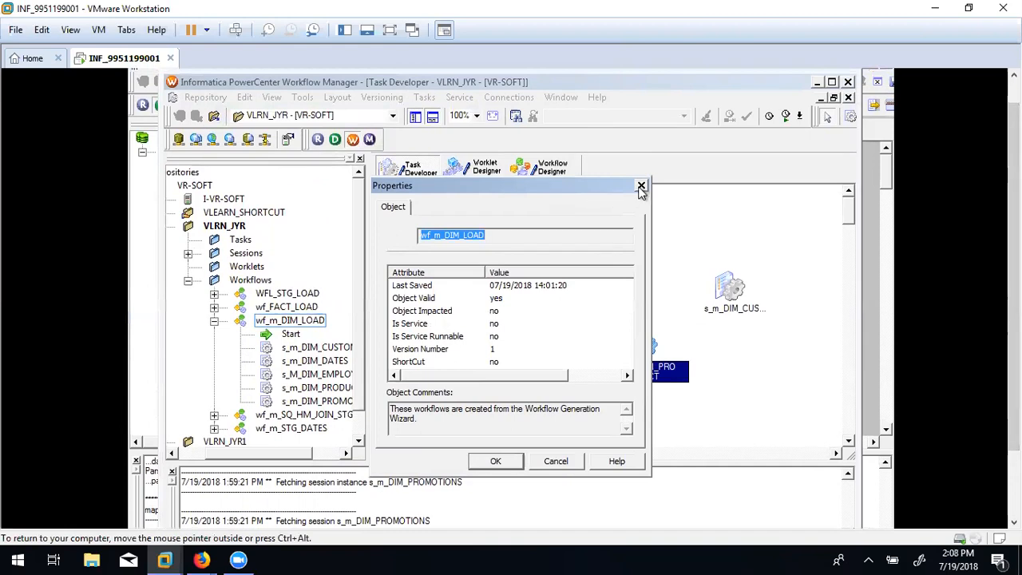
left_click(640, 185)
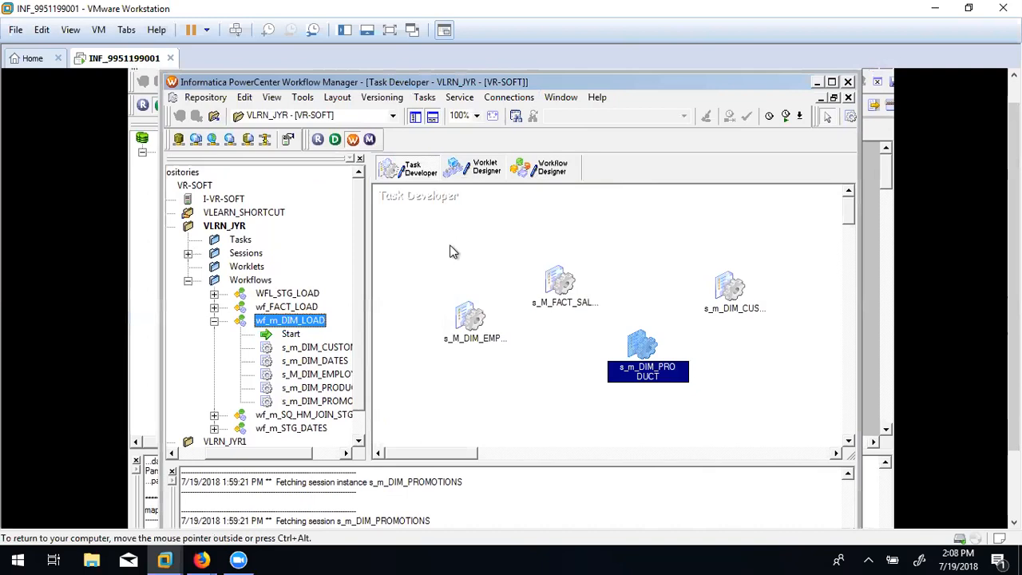
Open the PowerCenter help contents and search the topics for "workflow variables".
left_click(592, 98)
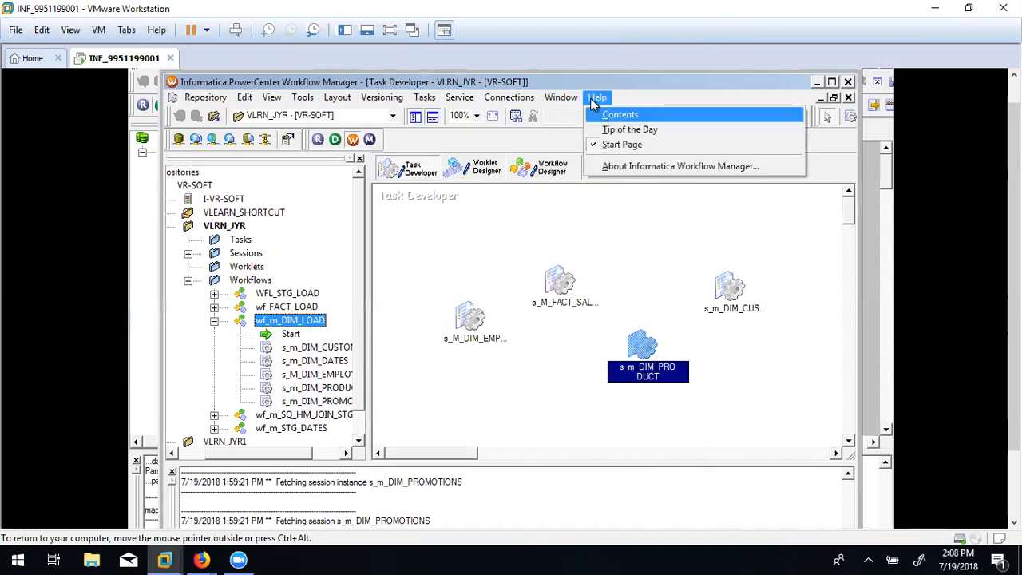
left_click(612, 114)
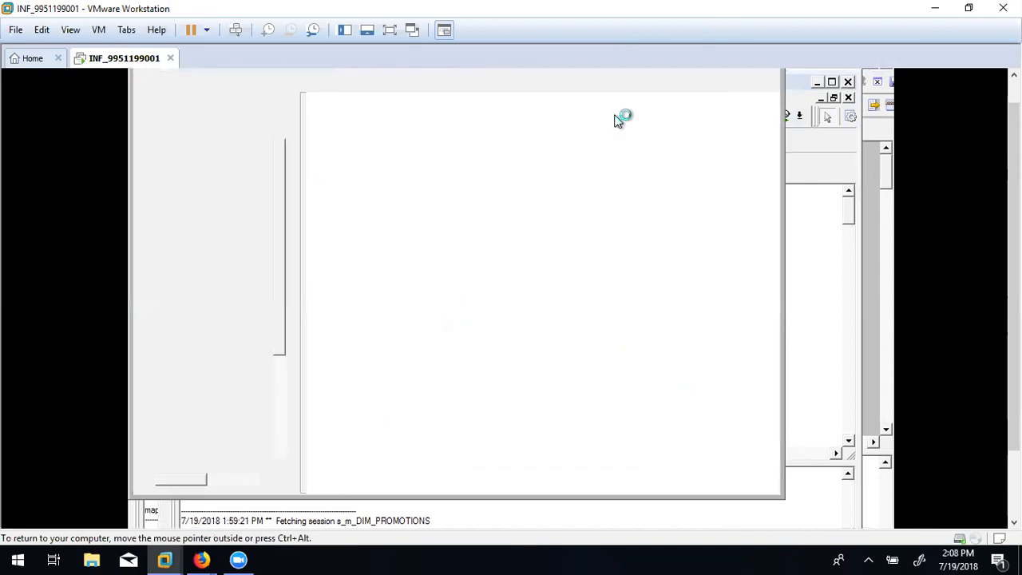
left_click(223, 113)
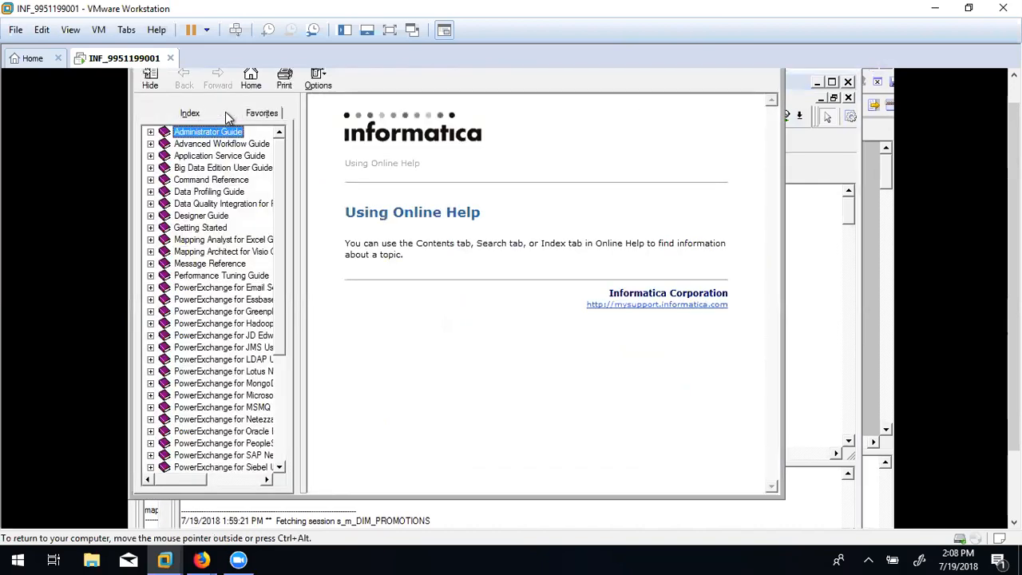
type("workflow")
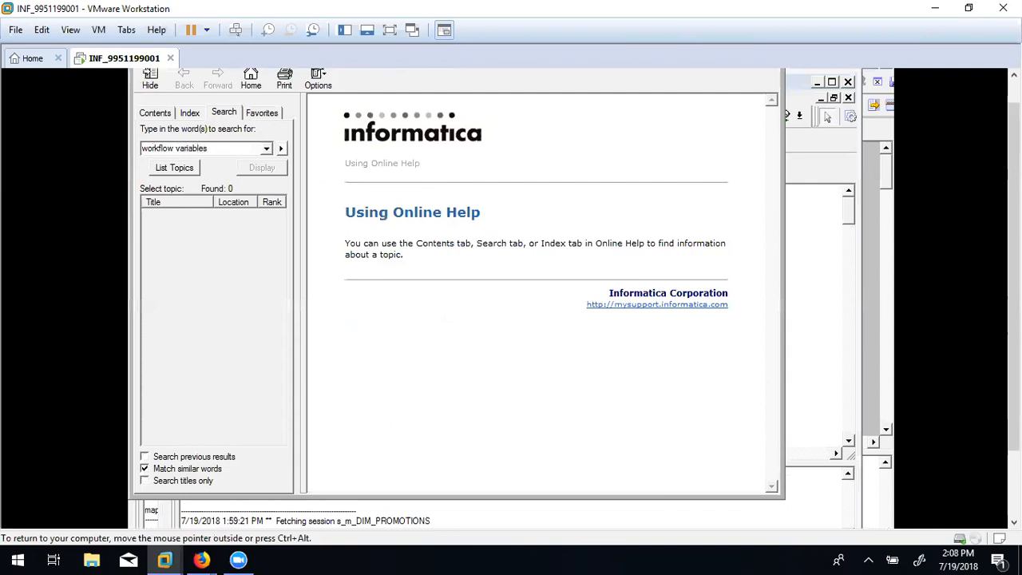
type(" variables")
left_click(174, 169)
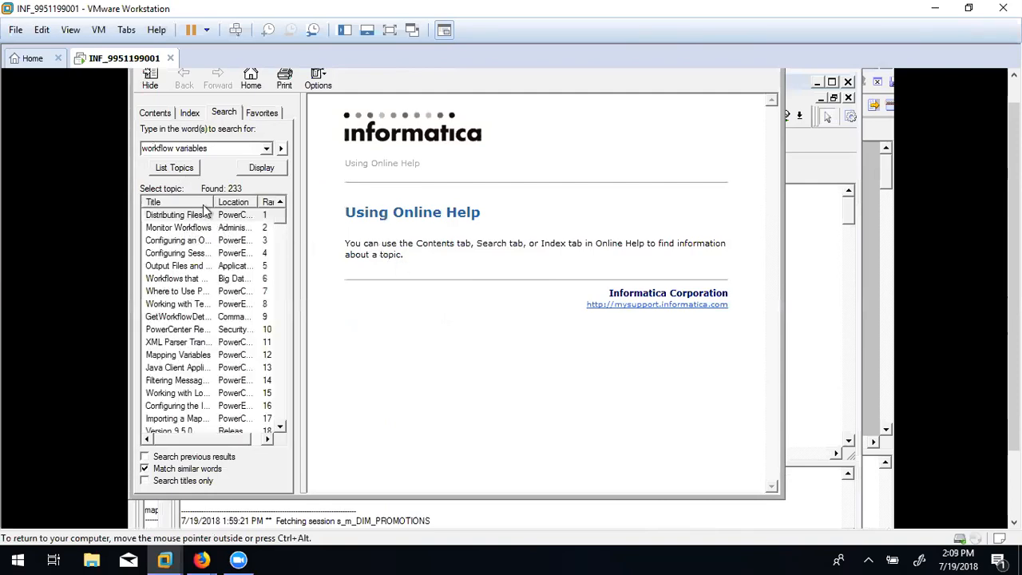
Widen the topic titles, read the GetWorkflowDetails help topic through its status and run type tables, and close the help.
left_click_drag(213, 198, 248, 199)
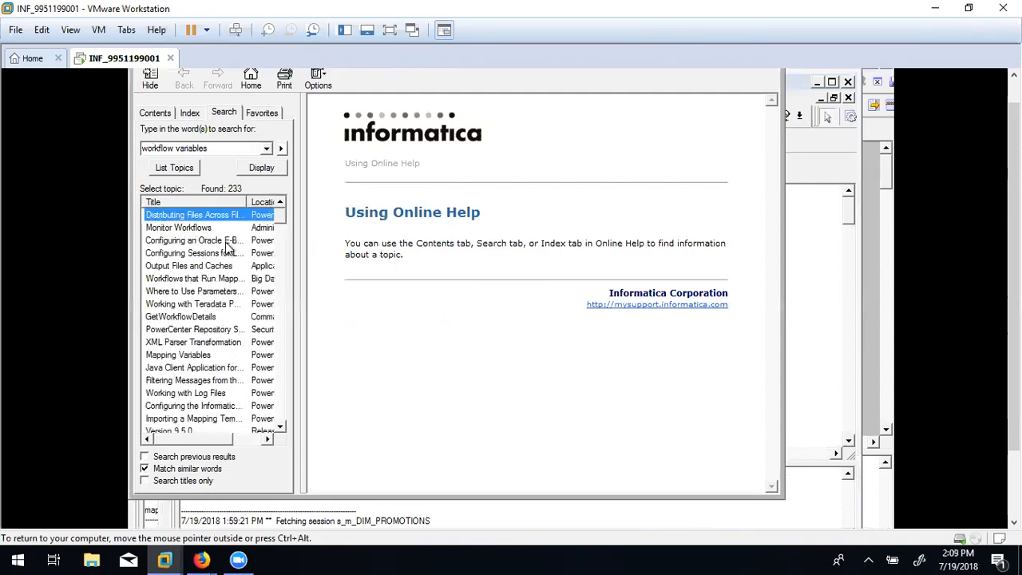
left_click(204, 279)
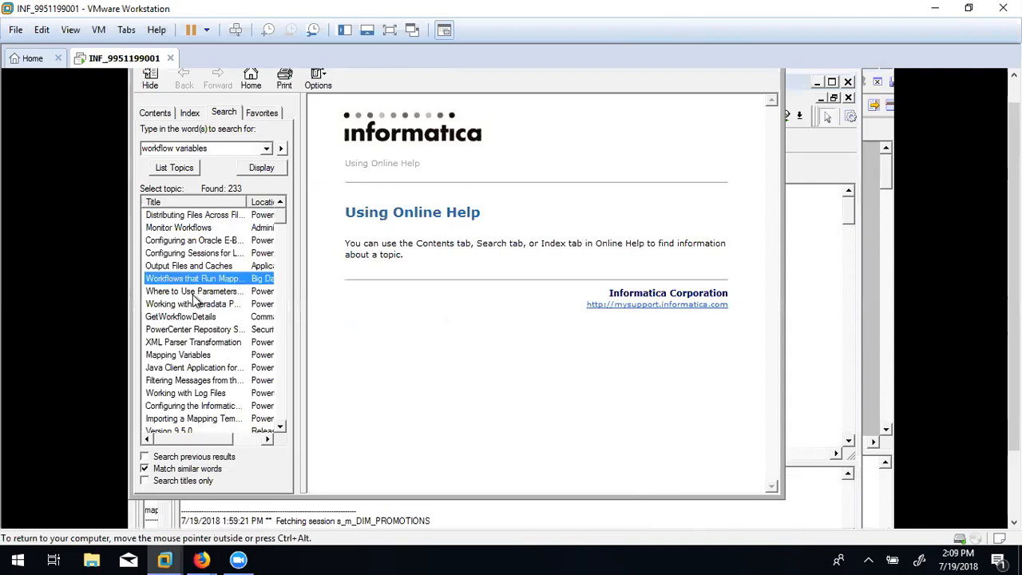
left_click(189, 318)
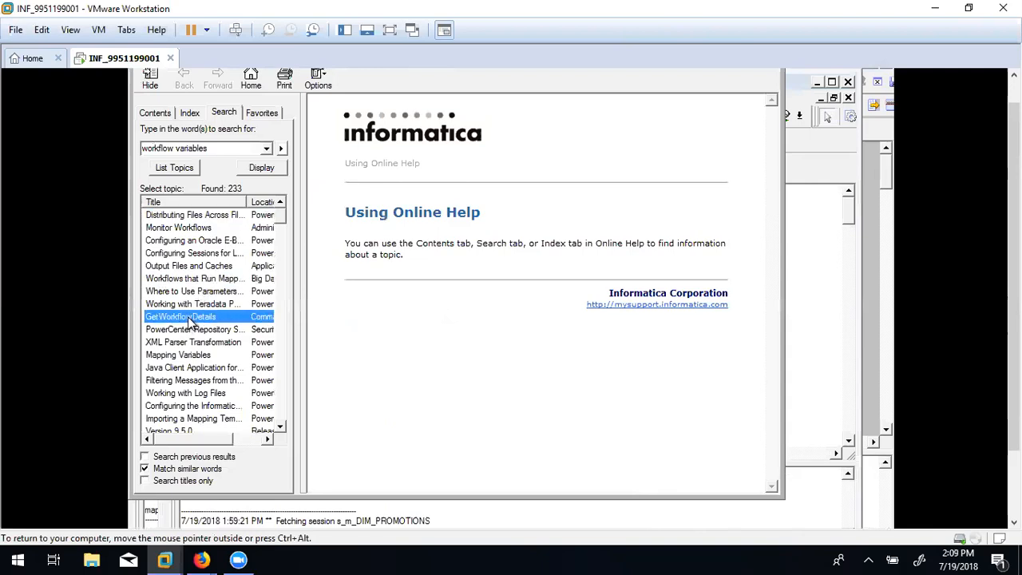
double_click(189, 318)
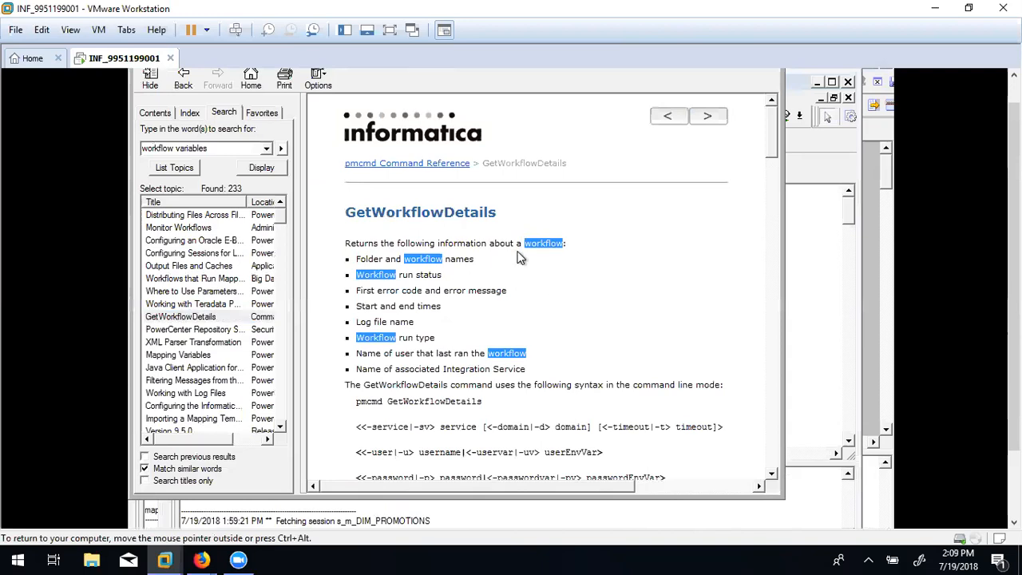
left_click_drag(771, 143, 752, 467)
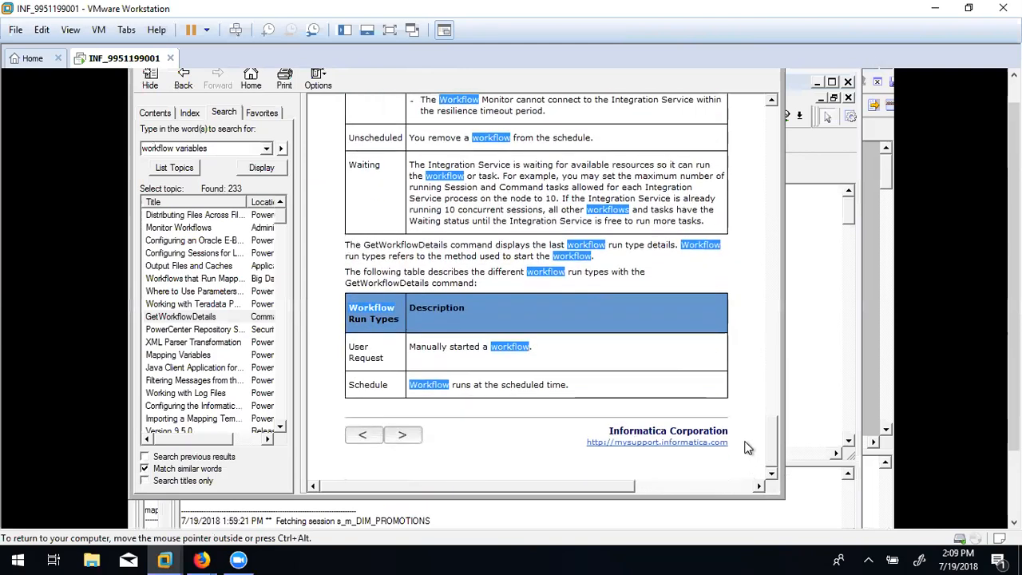
scroll(746, 447, "up", 8)
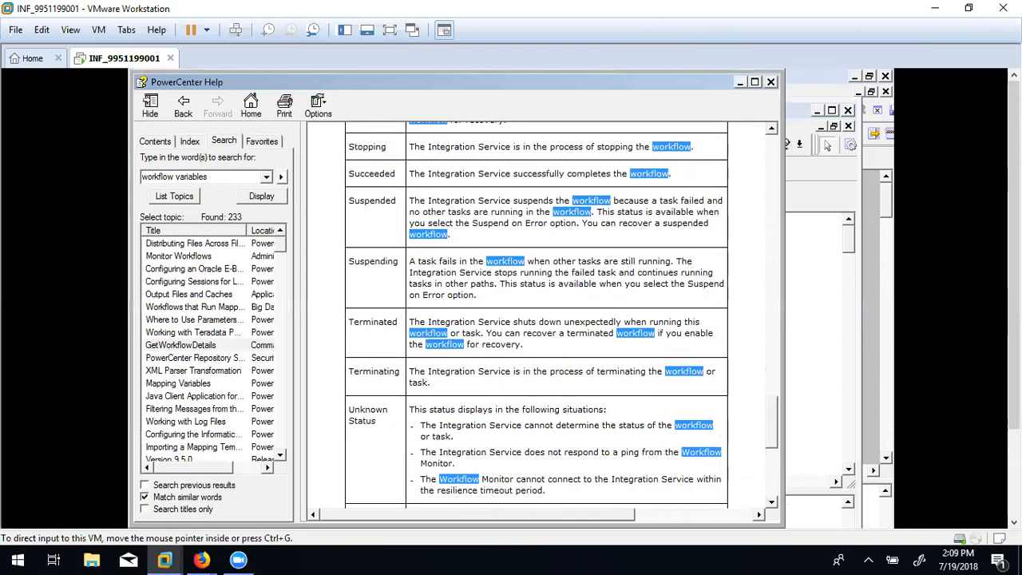
left_click(773, 84)
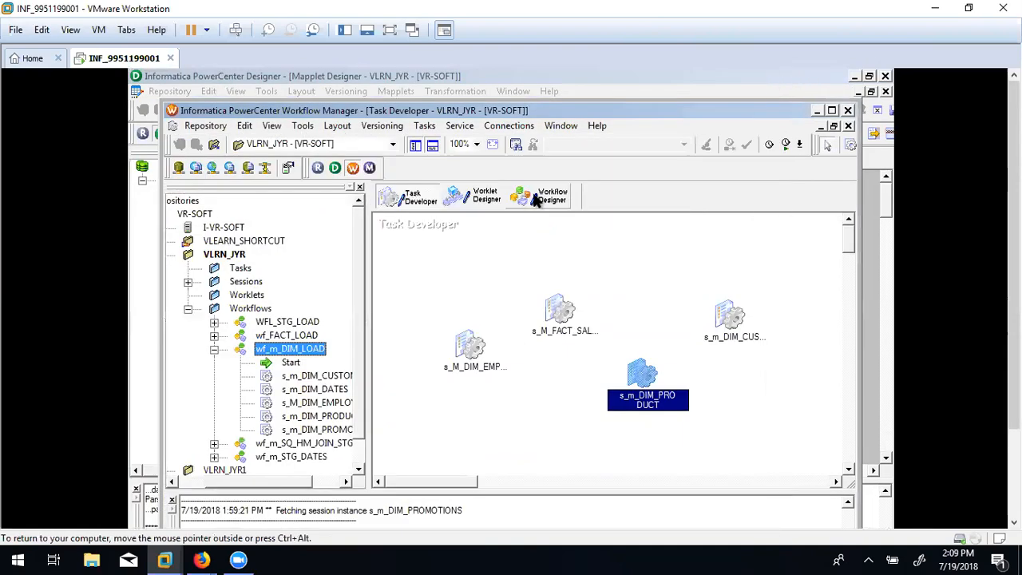
Examine the s_m_DIM_PRODUCT session's mapping, properties, components, metadata extensions and config object settings, and close them without changes.
double_click(632, 368)
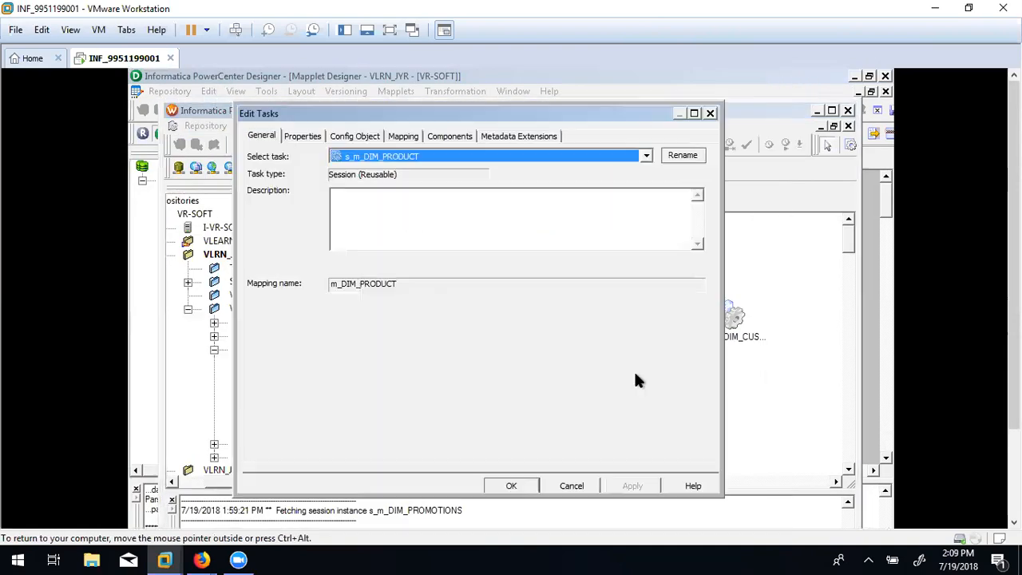
left_click(403, 138)
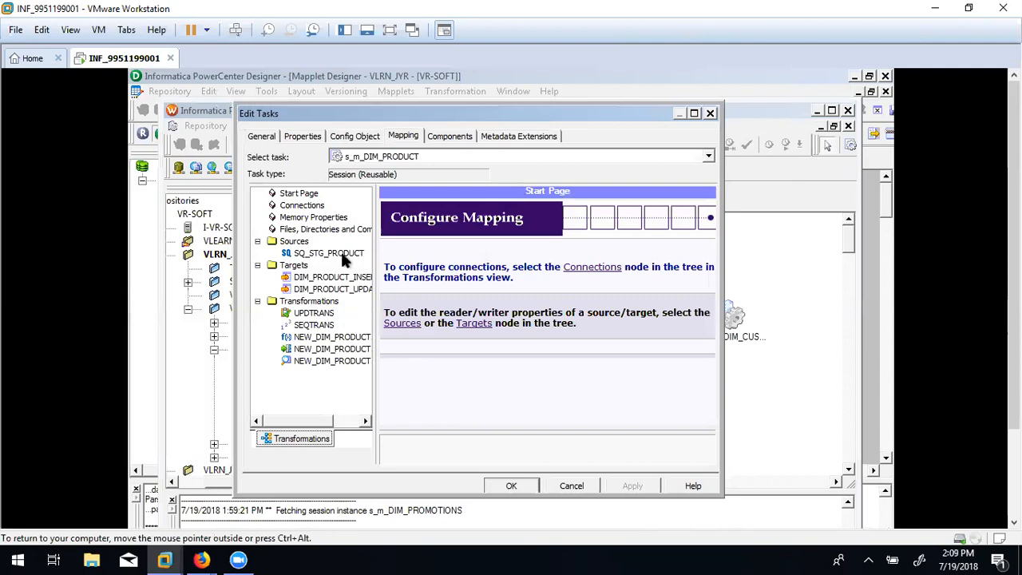
left_click(288, 136)
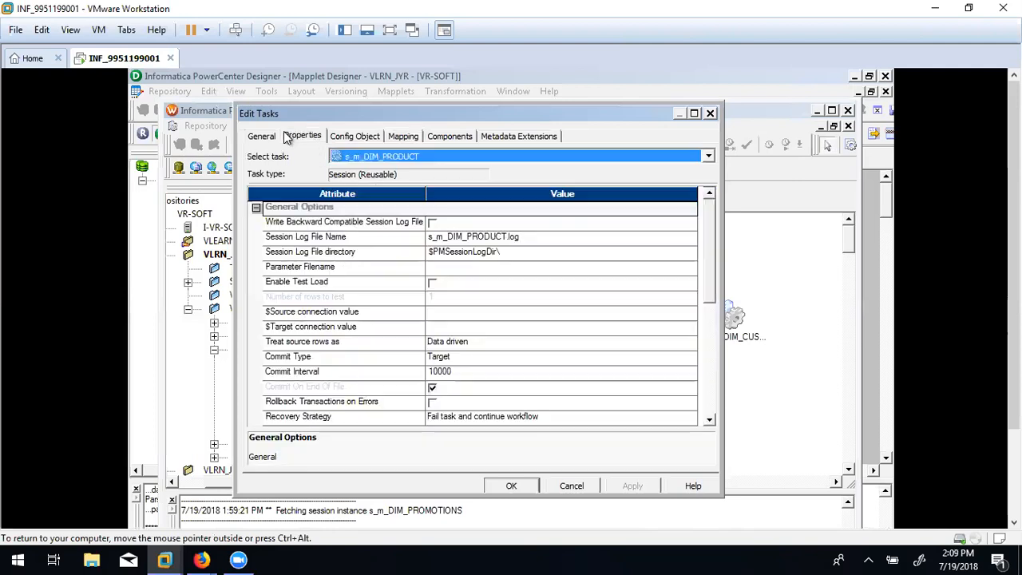
left_click_drag(708, 256, 690, 224)
left_click(453, 137)
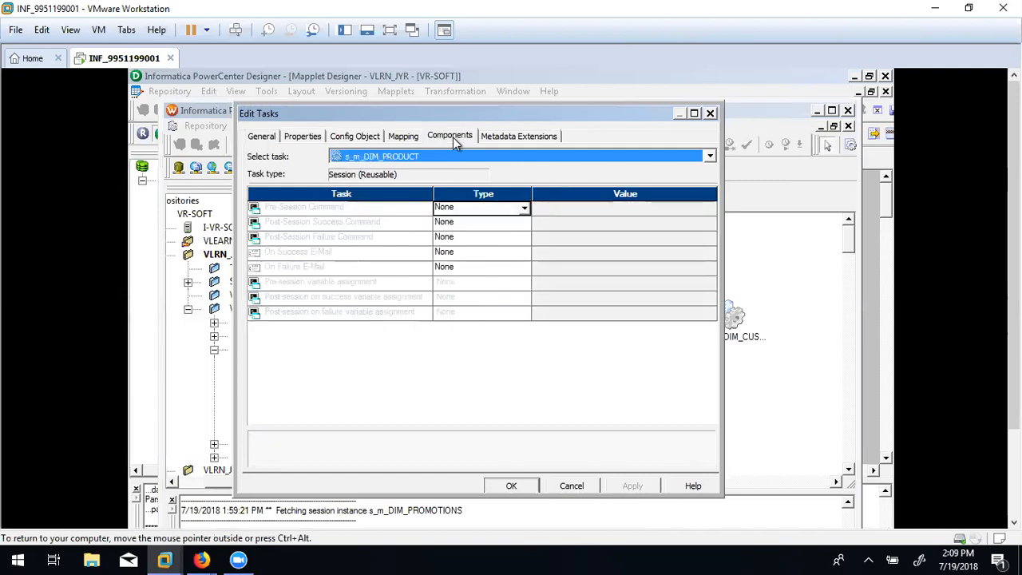
left_click(536, 137)
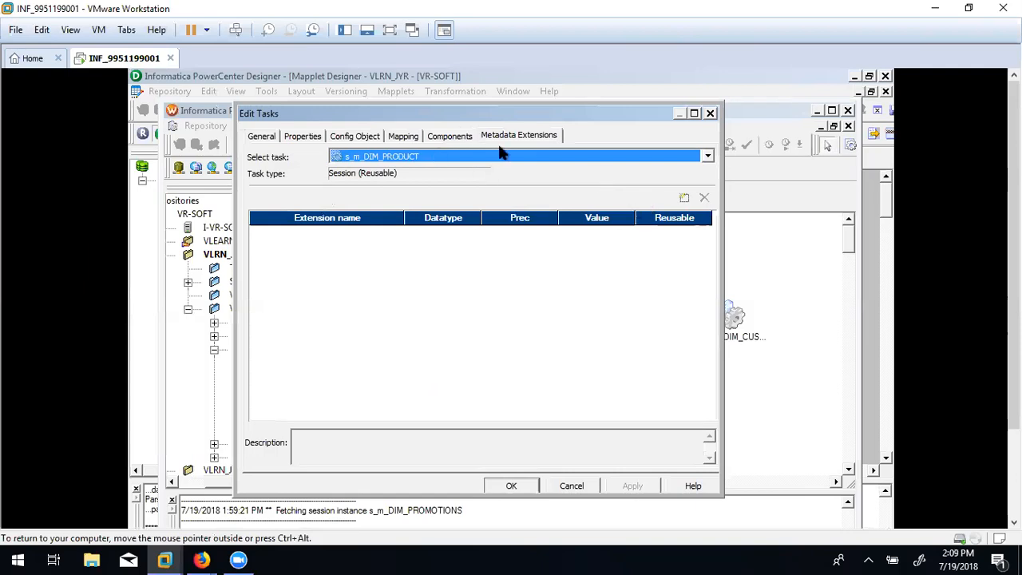
left_click(460, 142)
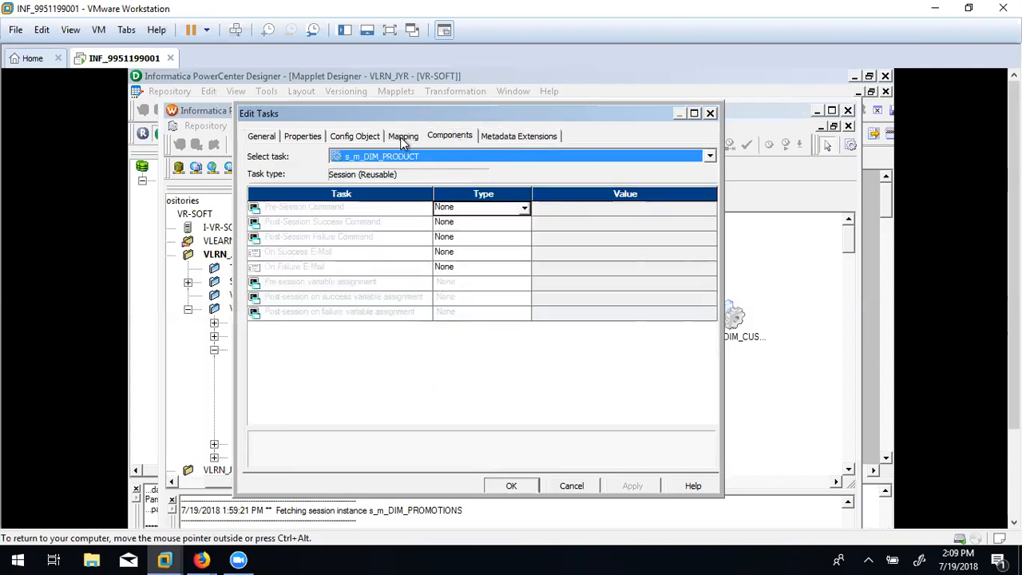
left_click(403, 139)
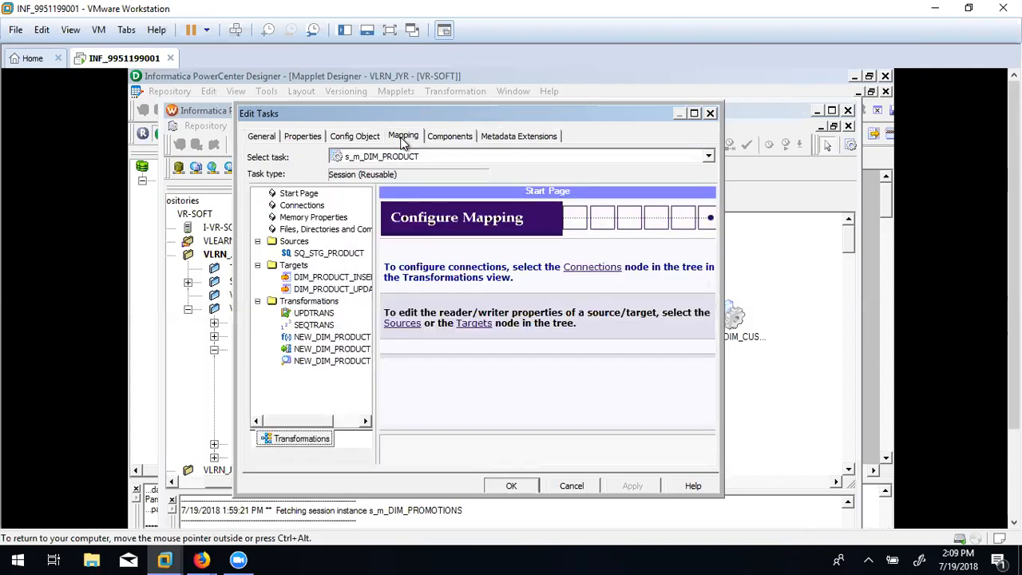
left_click(355, 140)
left_click(304, 140)
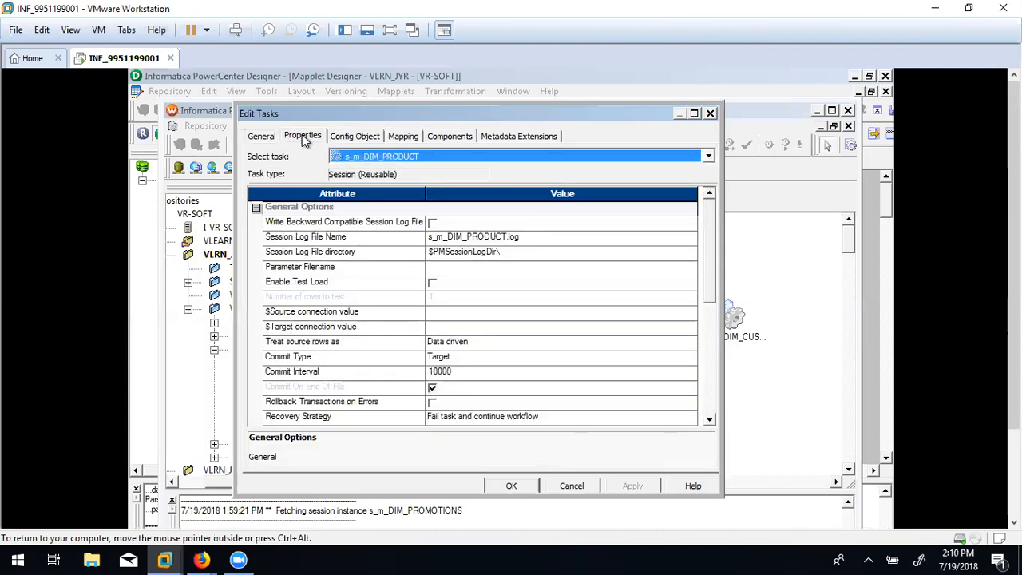
left_click(260, 139)
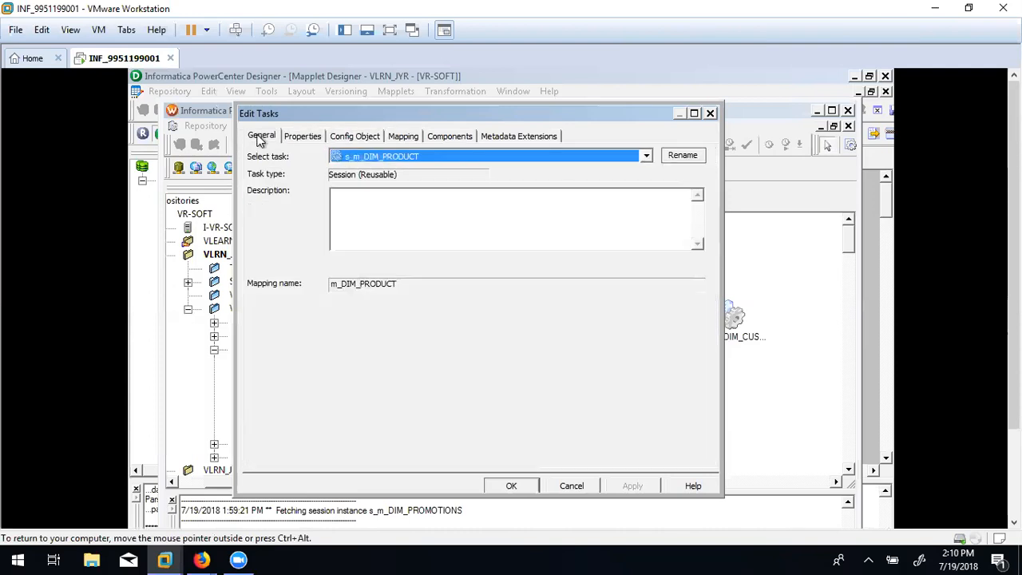
left_click(710, 112)
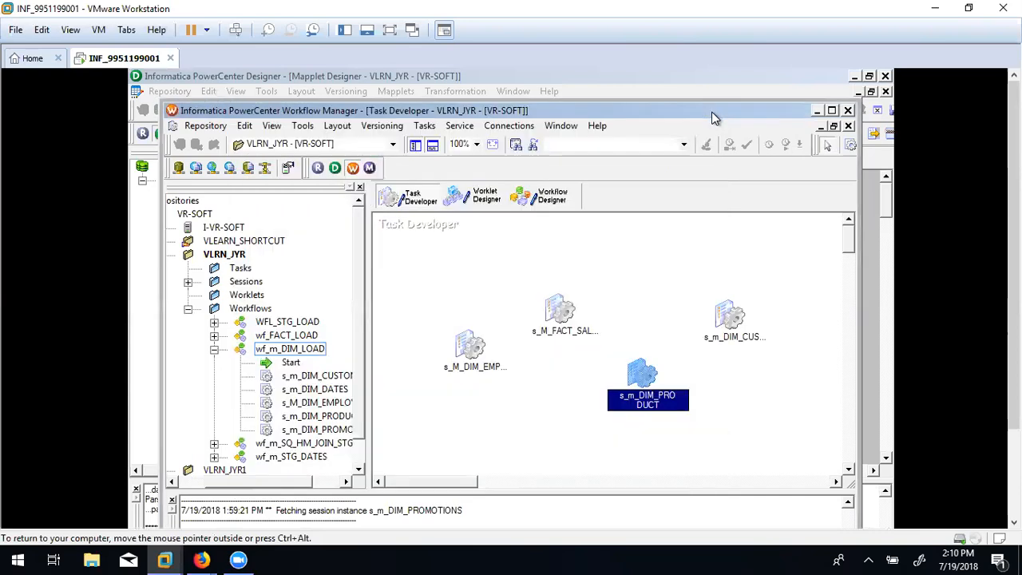
Switch to the Workflow Designer, view the first page of the Workflow Wizard and cancel it.
left_click(559, 200)
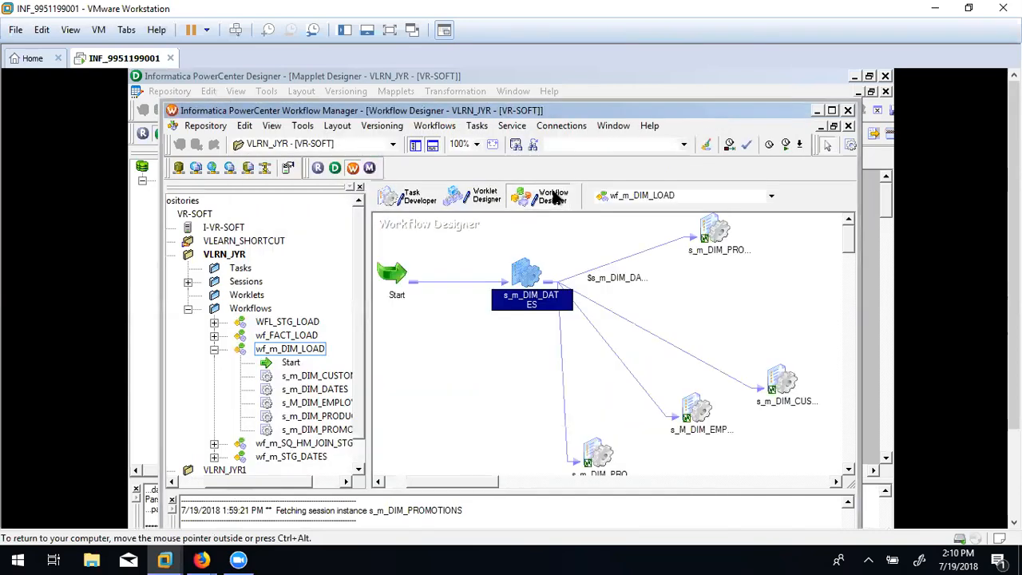
left_click(431, 129)
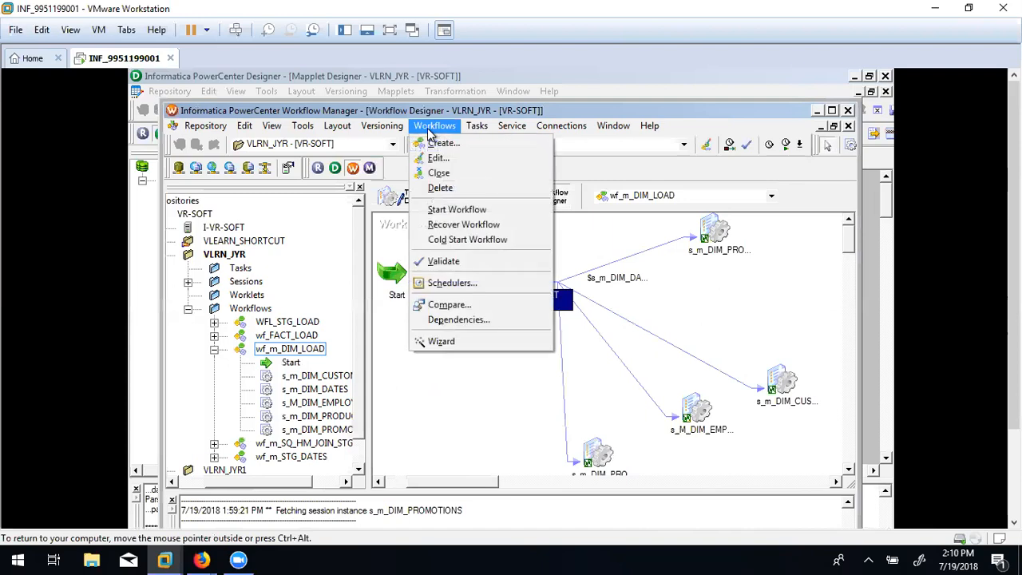
left_click(442, 342)
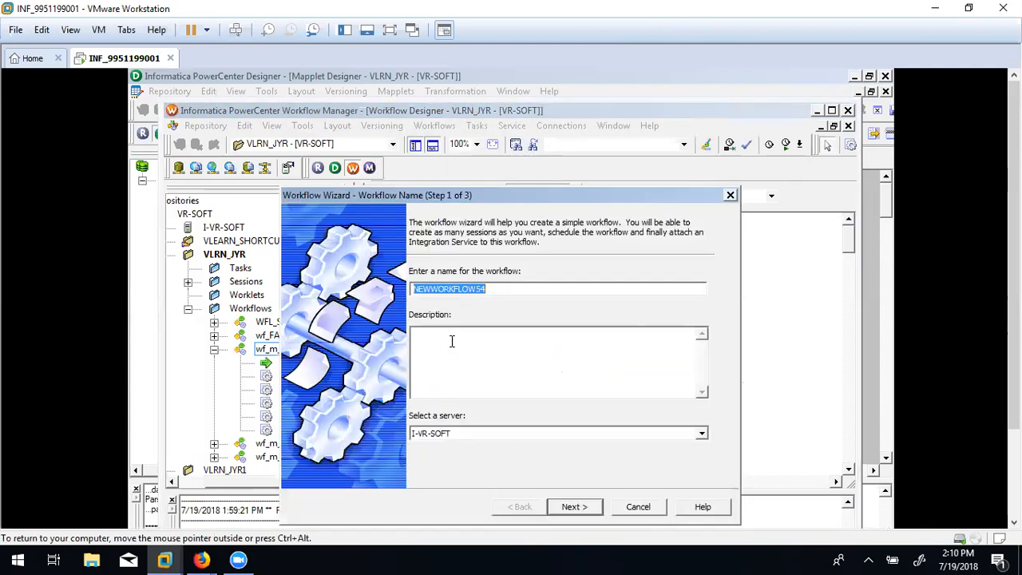
left_click(627, 508)
left_click(432, 134)
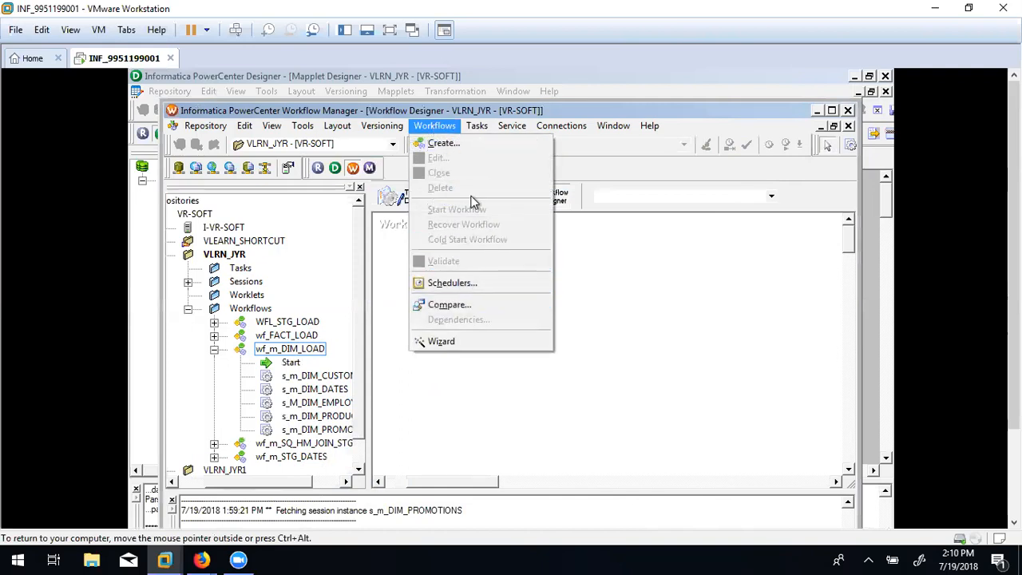
left_click(562, 255)
View the available task and service commands, and open and close the session configuration browser.
left_click(477, 128)
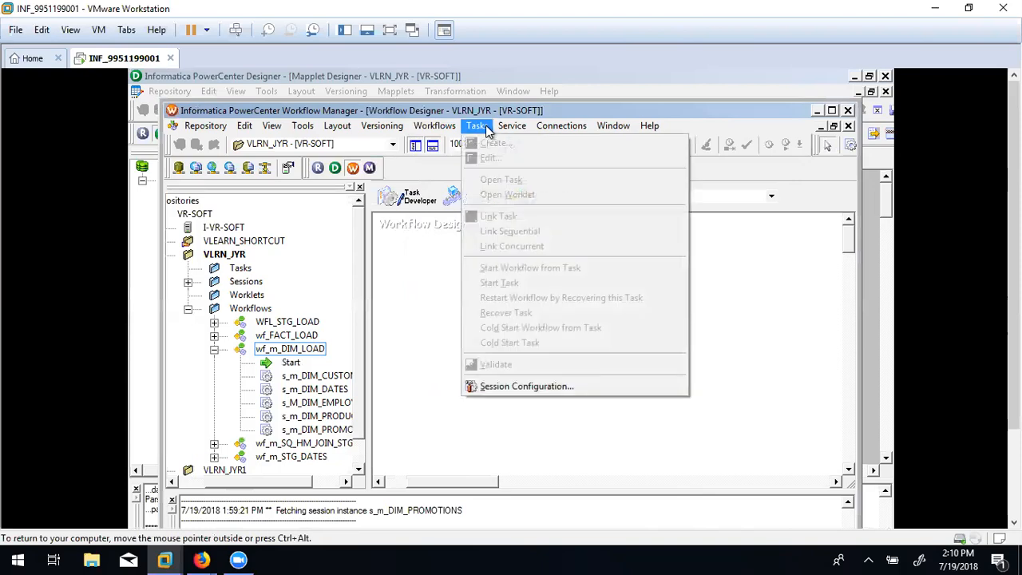
mouse_move(513, 133)
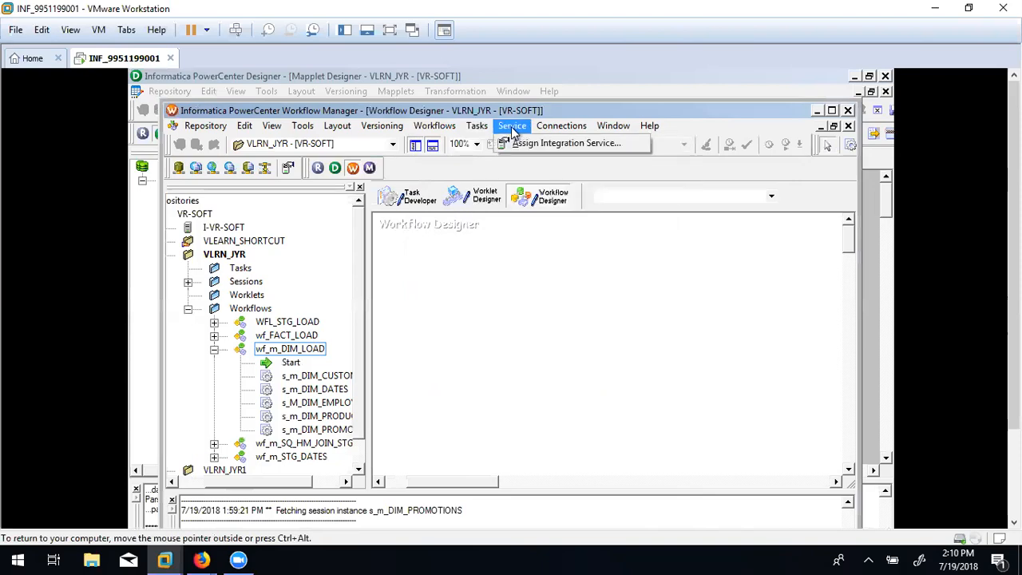
mouse_move(563, 130)
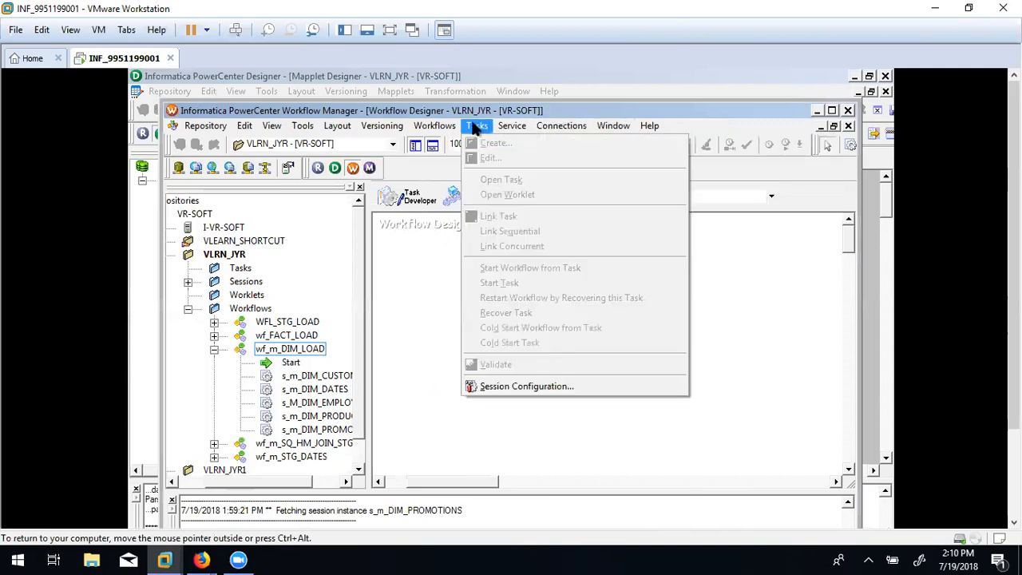
left_click(501, 386)
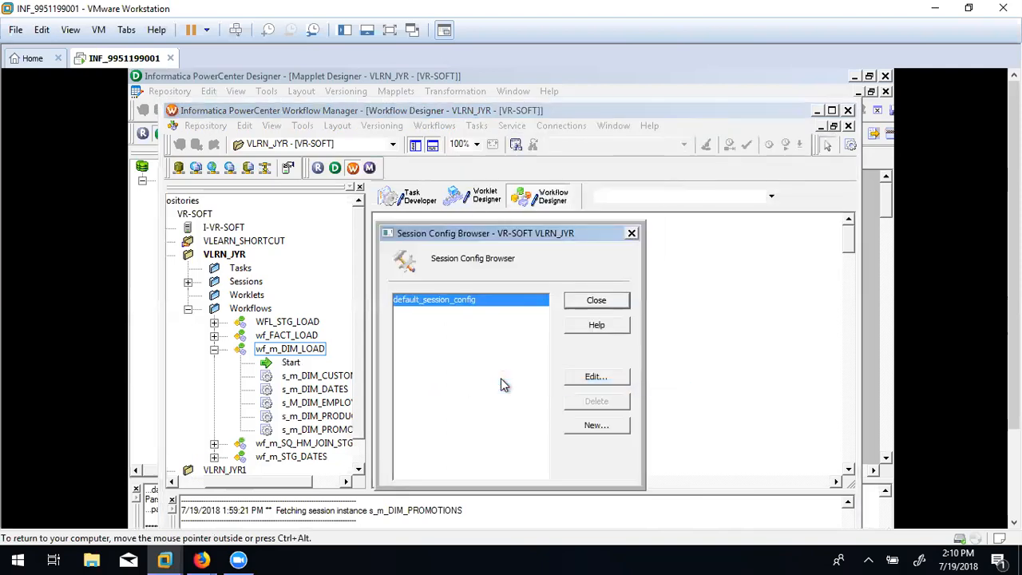
left_click(609, 301)
left_click_drag(607, 294, 491, 259)
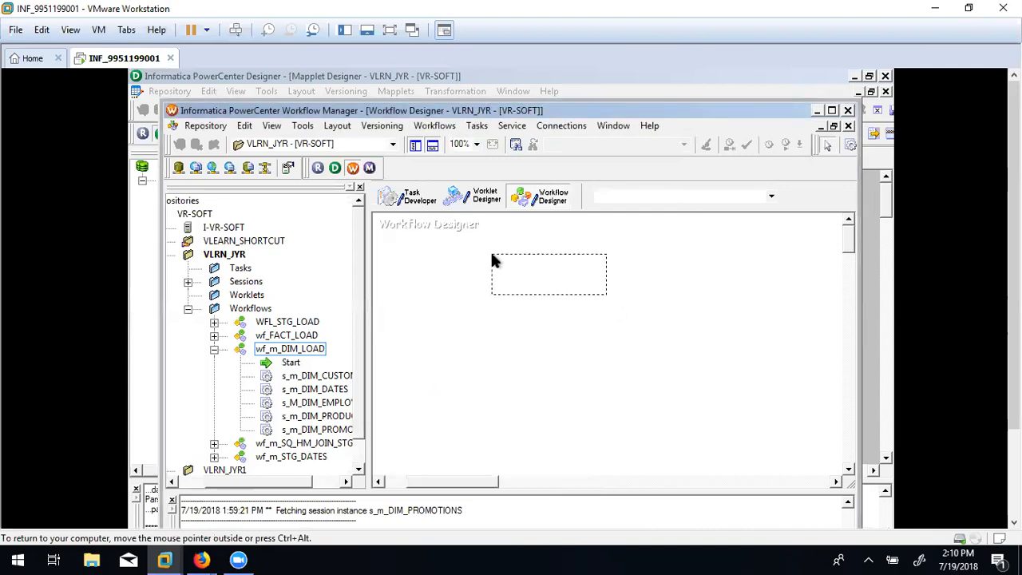
Display the wf_m_DIM_LOAD workflow in the Workflow Designer and view the commands available for its Start task.
left_click(392, 200)
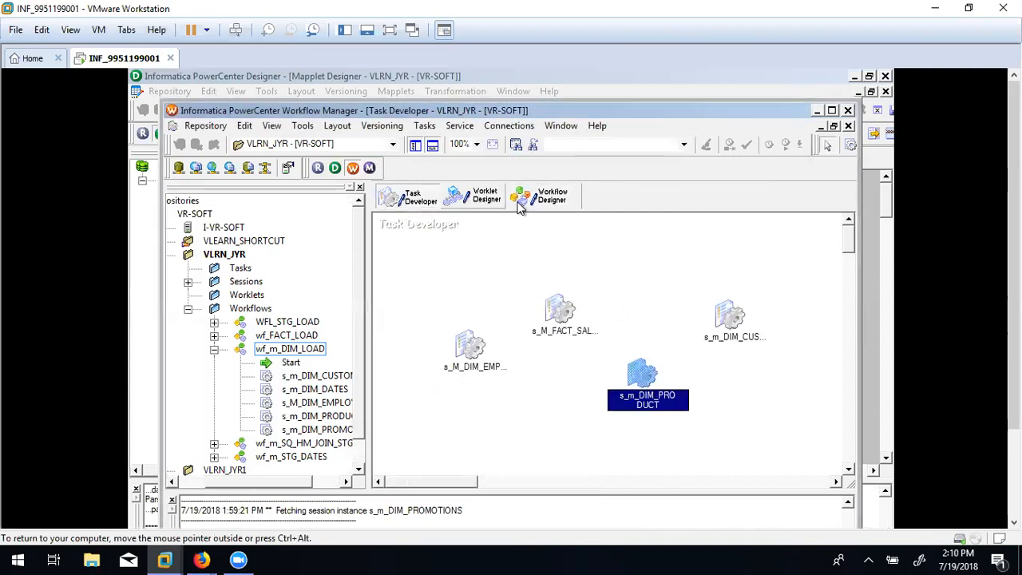
left_click(543, 199)
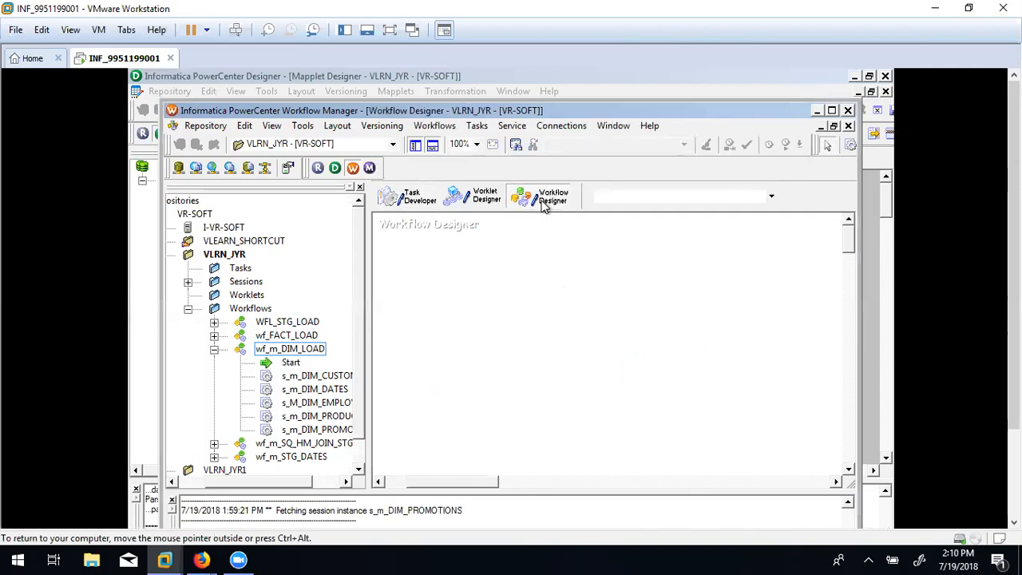
left_click(628, 202)
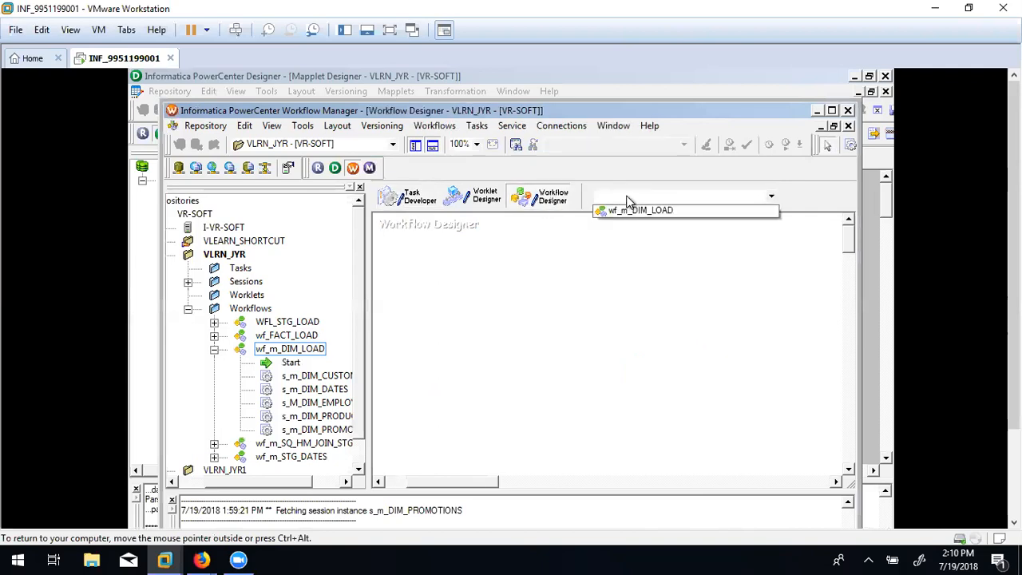
left_click(630, 212)
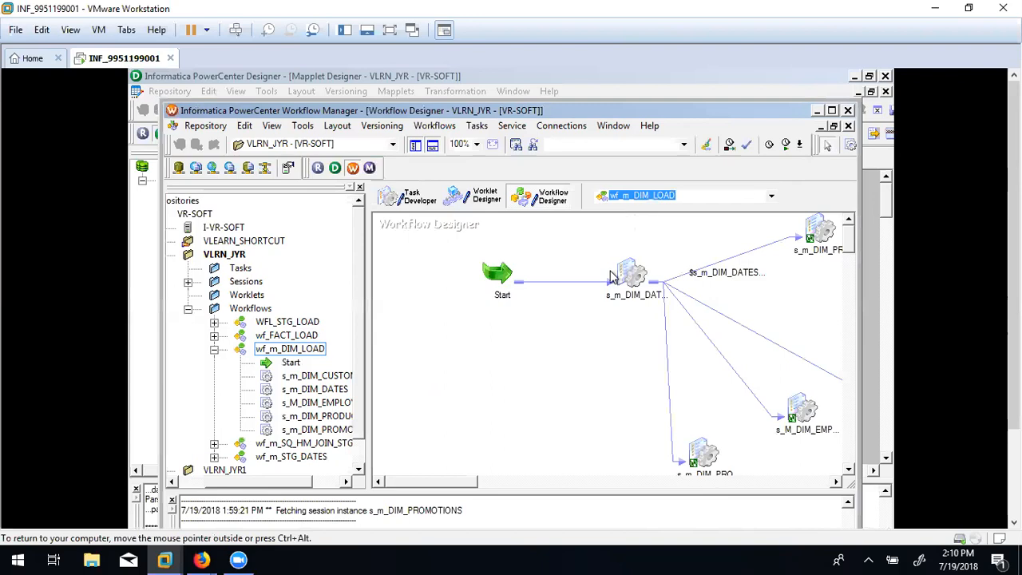
left_click(494, 275)
right_click(494, 276)
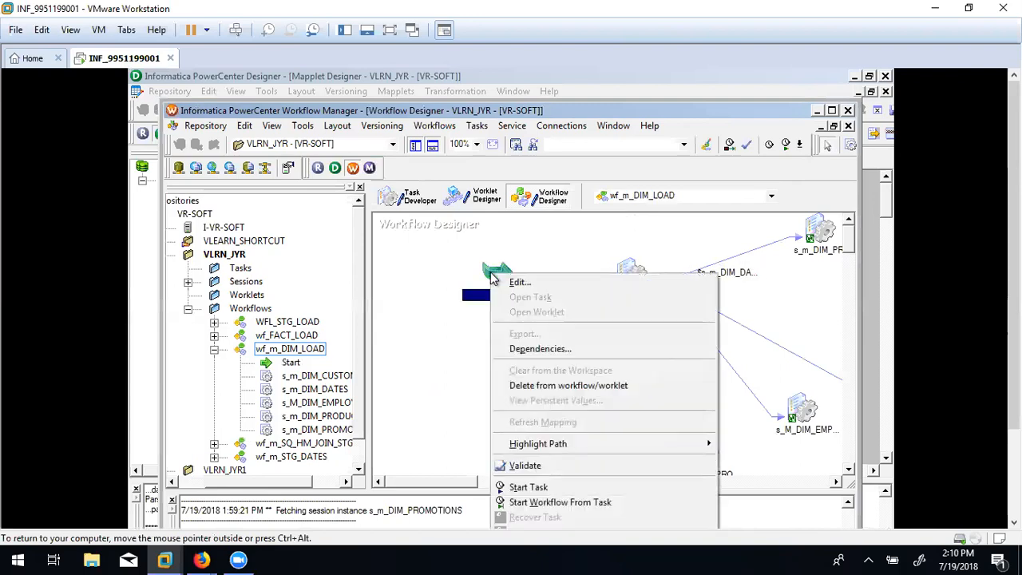
left_click(566, 266)
Open the s_m_DIM_DATES session and examine the mapping settings of its DIM_DATES target and SQ_STG_DATES source.
left_click(632, 275)
double_click(630, 276)
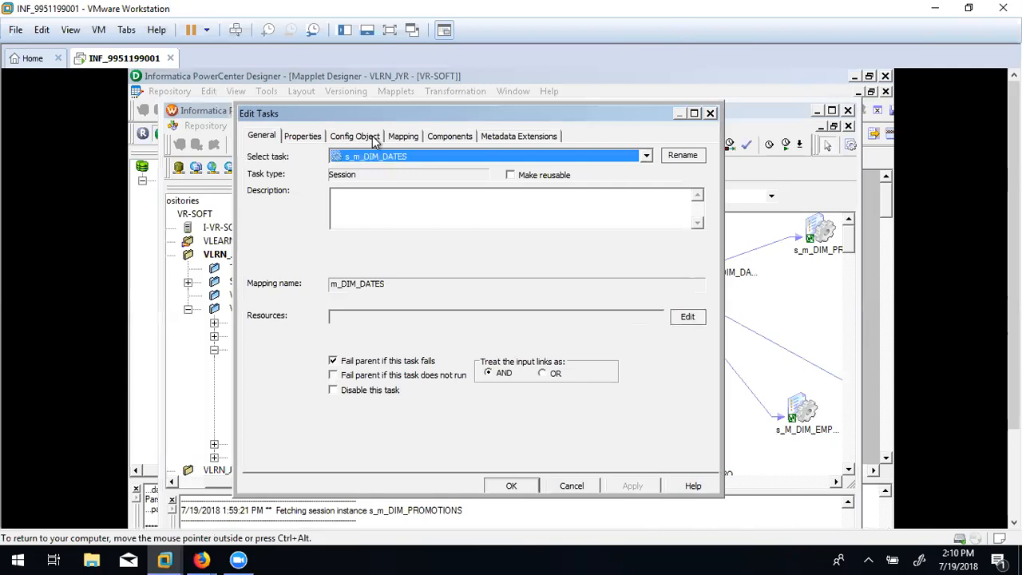
left_click(399, 138)
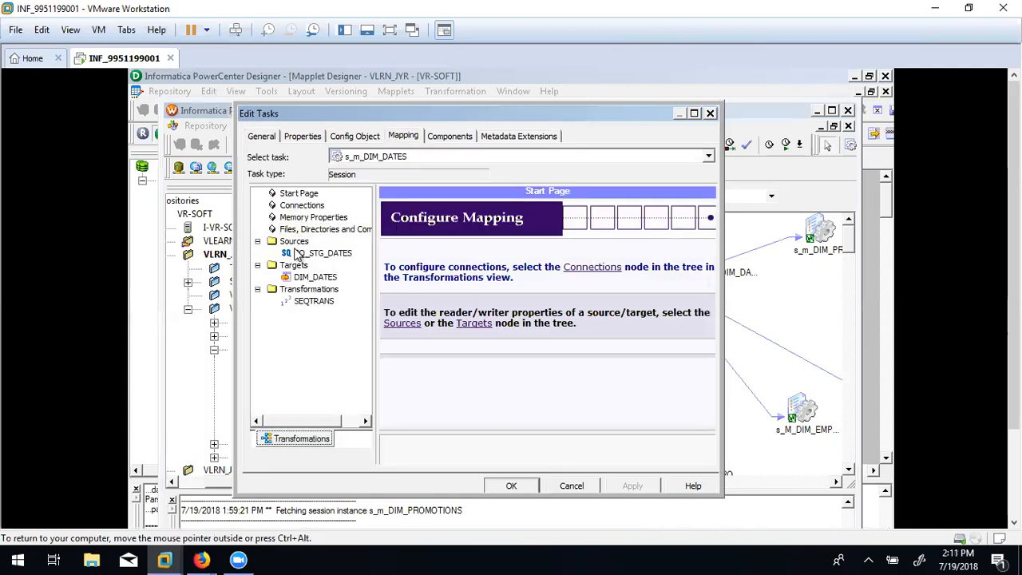
left_click(311, 300)
left_click(312, 276)
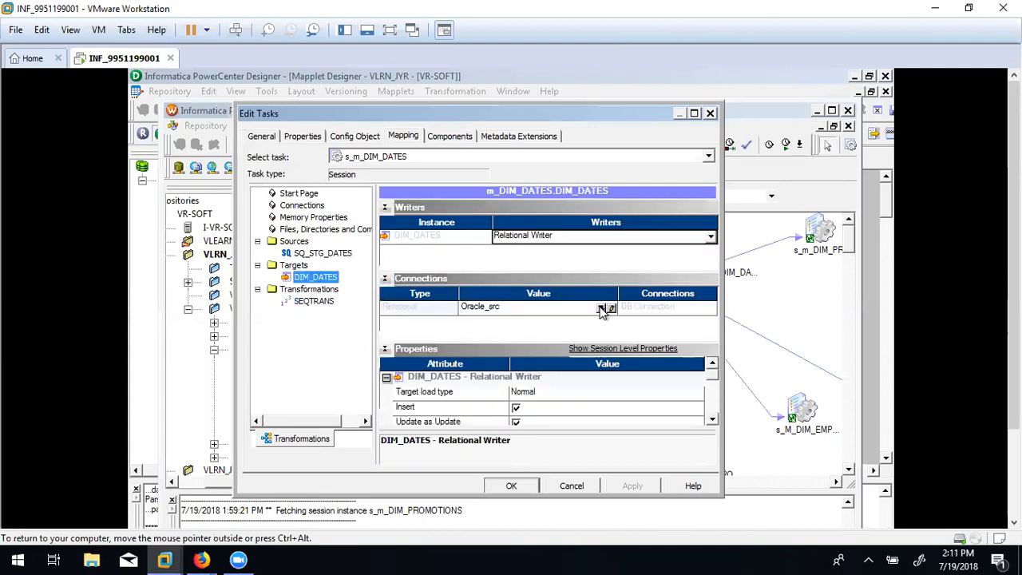
left_click(323, 254)
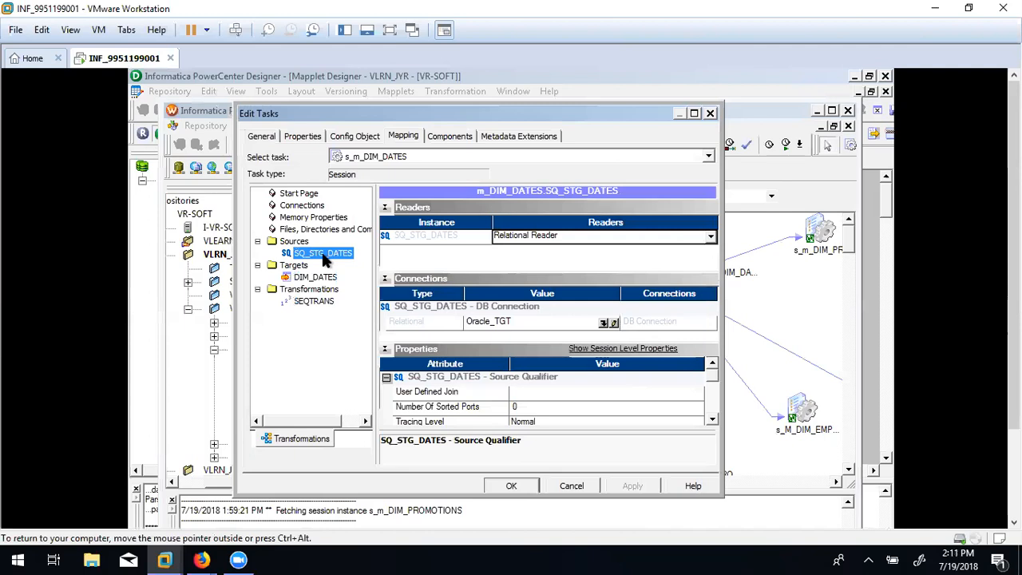
Review the s_m_DIM_DATES session's connections, $Source connection choices, file settings and general properties, and close the session unchanged.
left_click(407, 136)
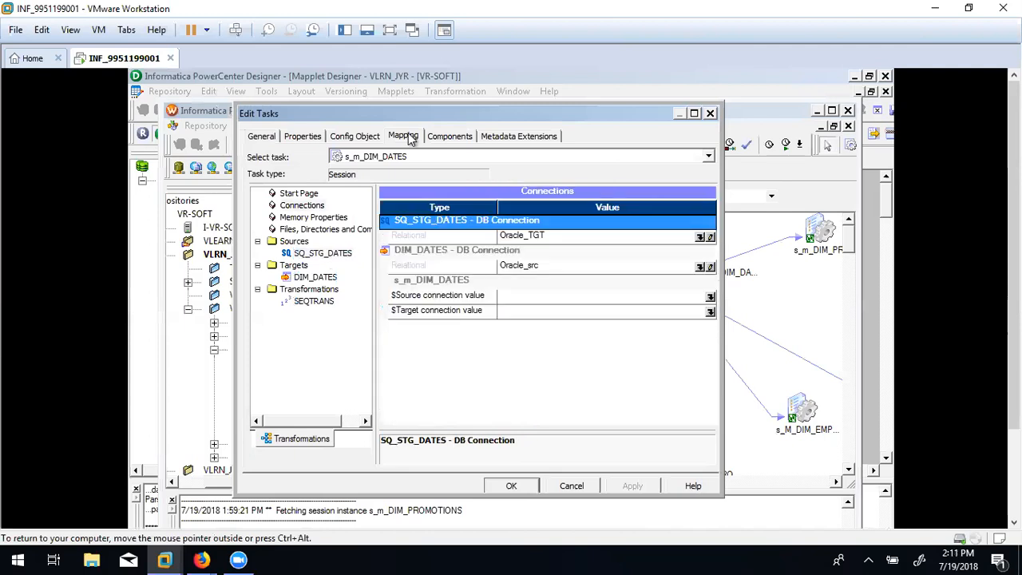
left_click(710, 297)
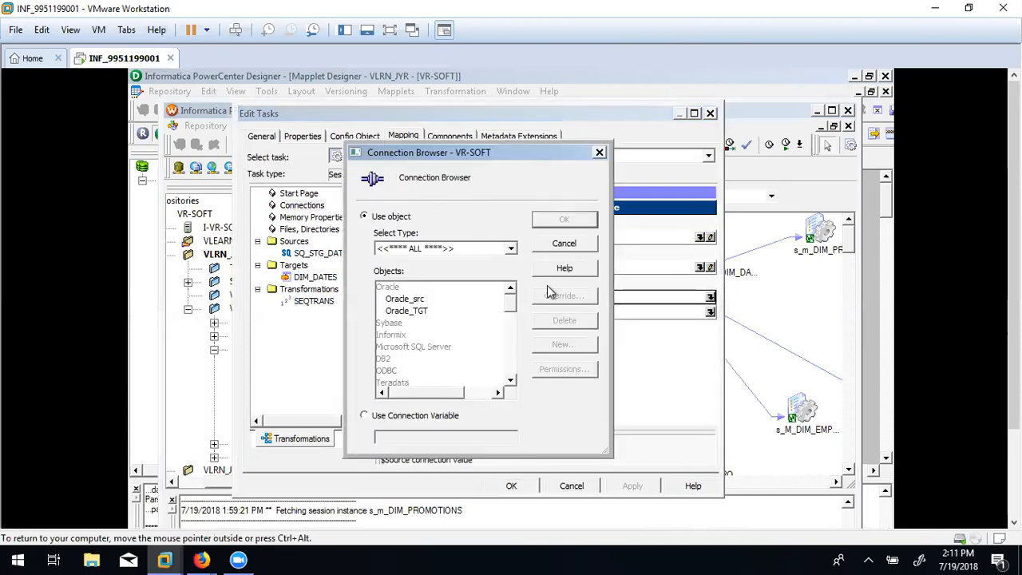
left_click(571, 246)
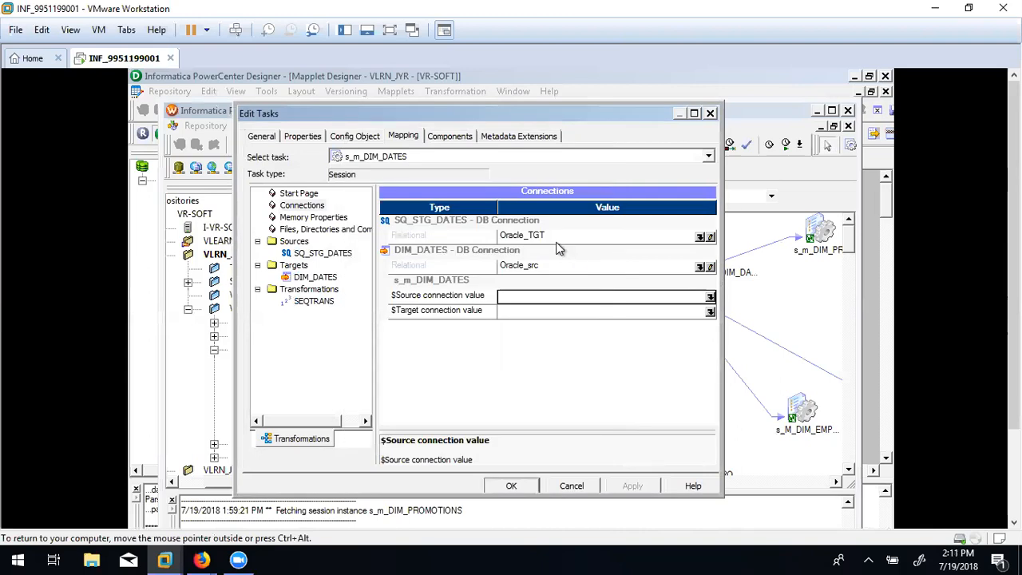
left_click(329, 230)
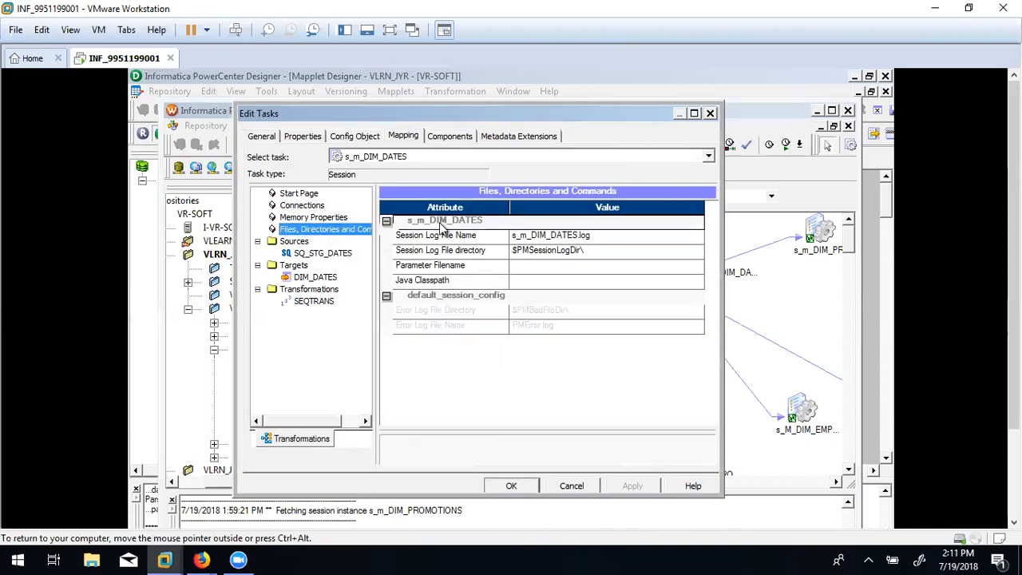
left_click(310, 206)
left_click(296, 136)
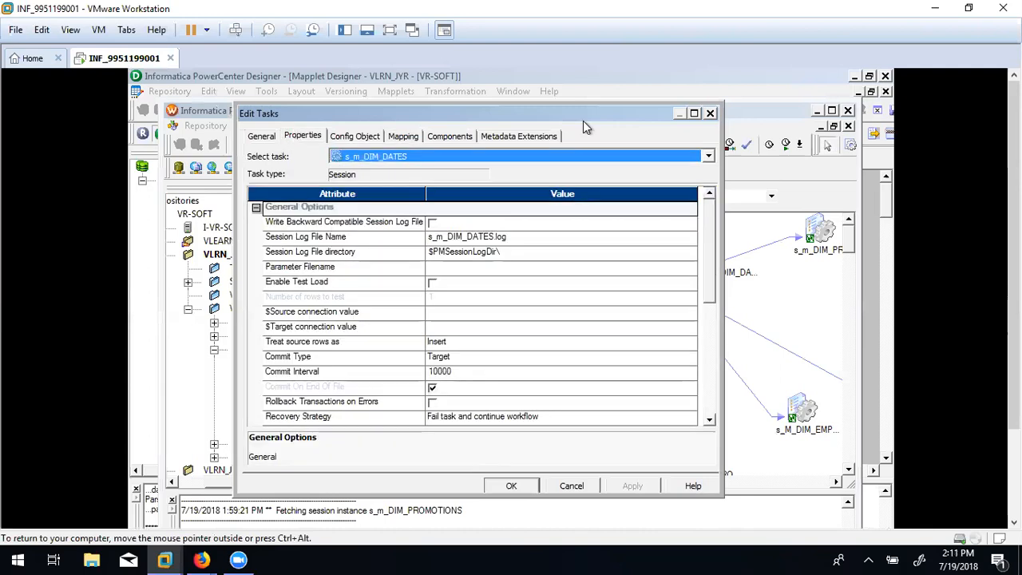
left_click(708, 114)
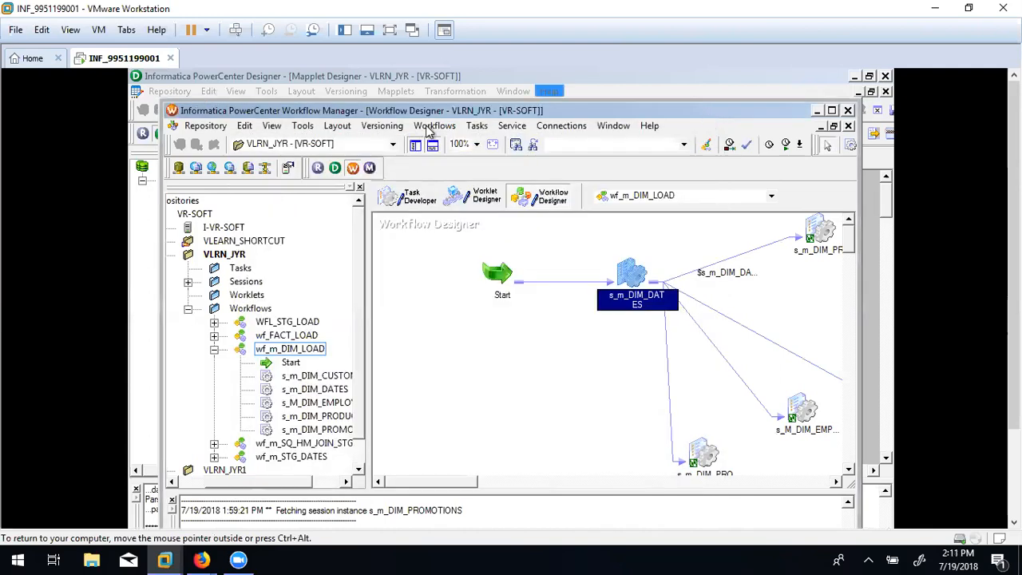
Open the wf_m_DIM_LOAD workflow for editing and review its general settings, log file properties and scheduler settings.
left_click(433, 126)
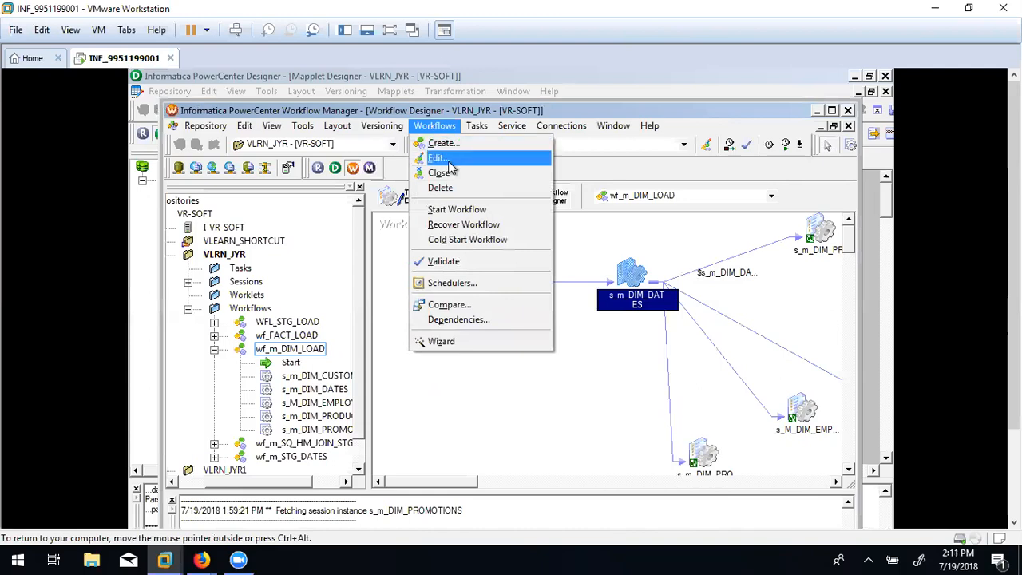
left_click(448, 159)
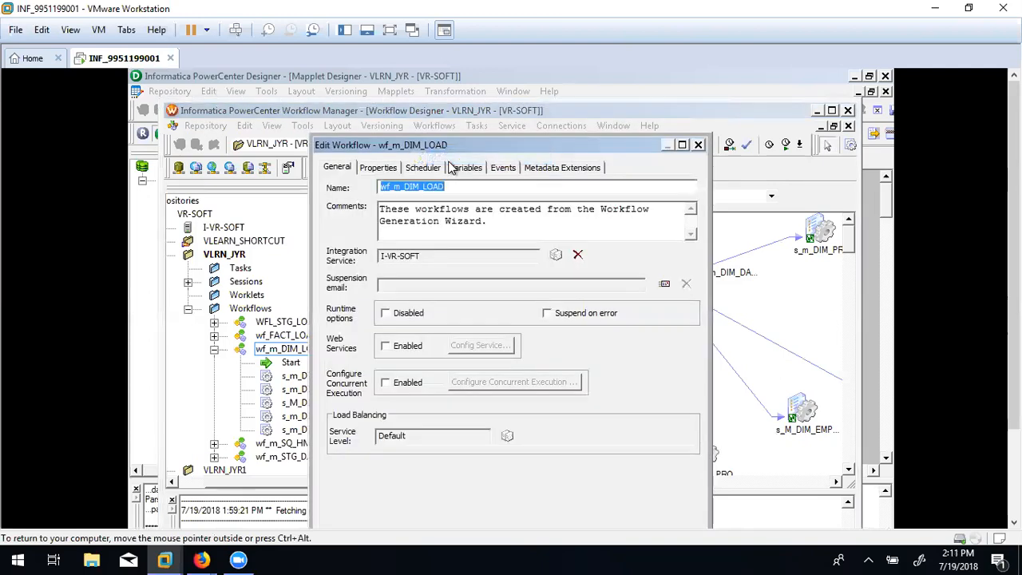
left_click_drag(469, 148, 504, 107)
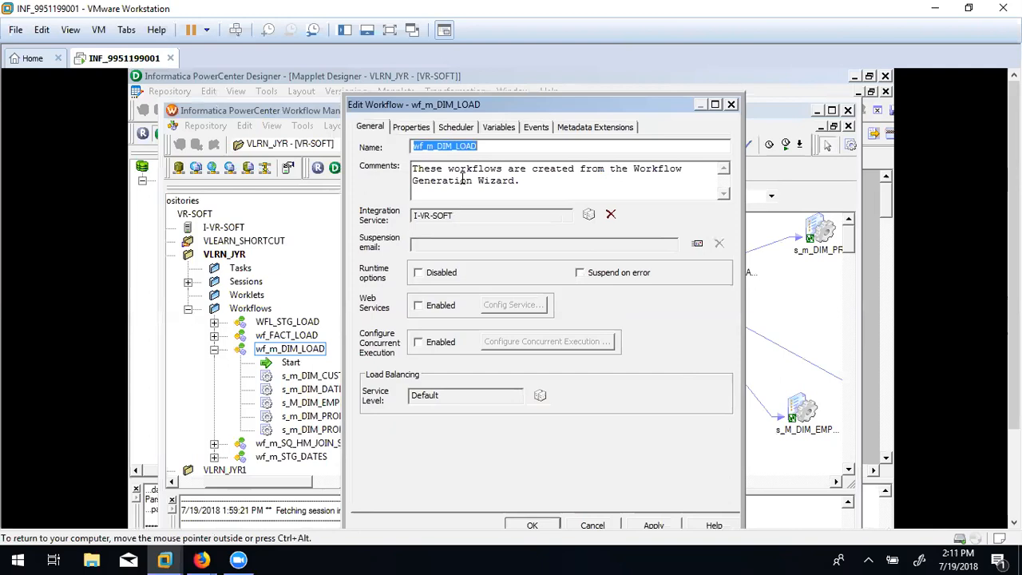
left_click(400, 129)
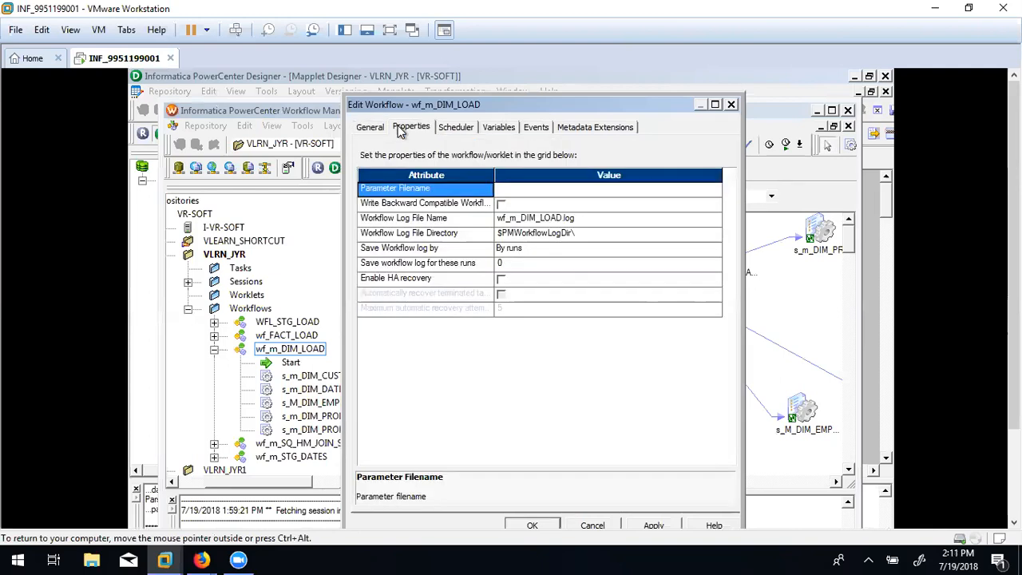
left_click(524, 190)
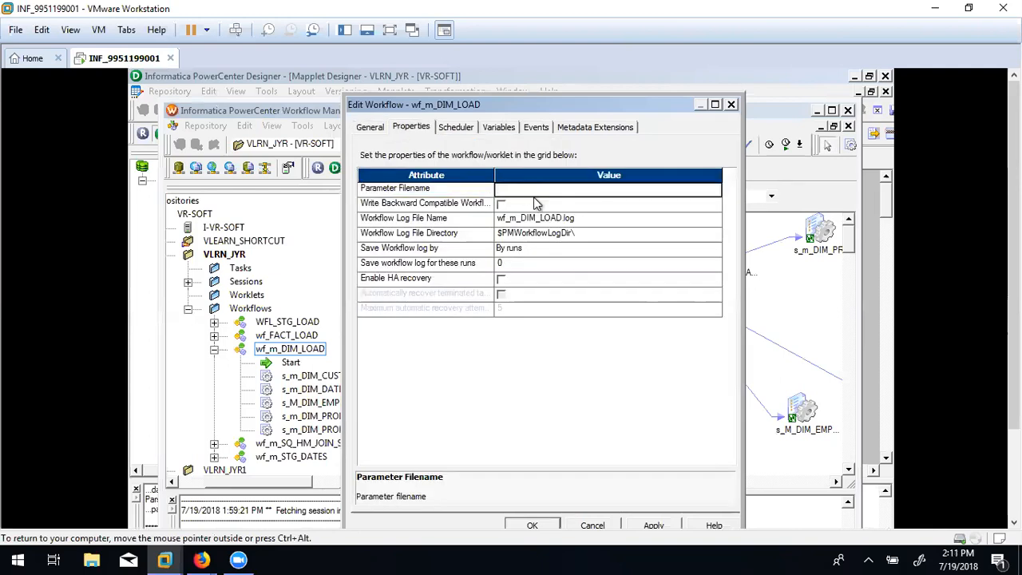
left_click(540, 205)
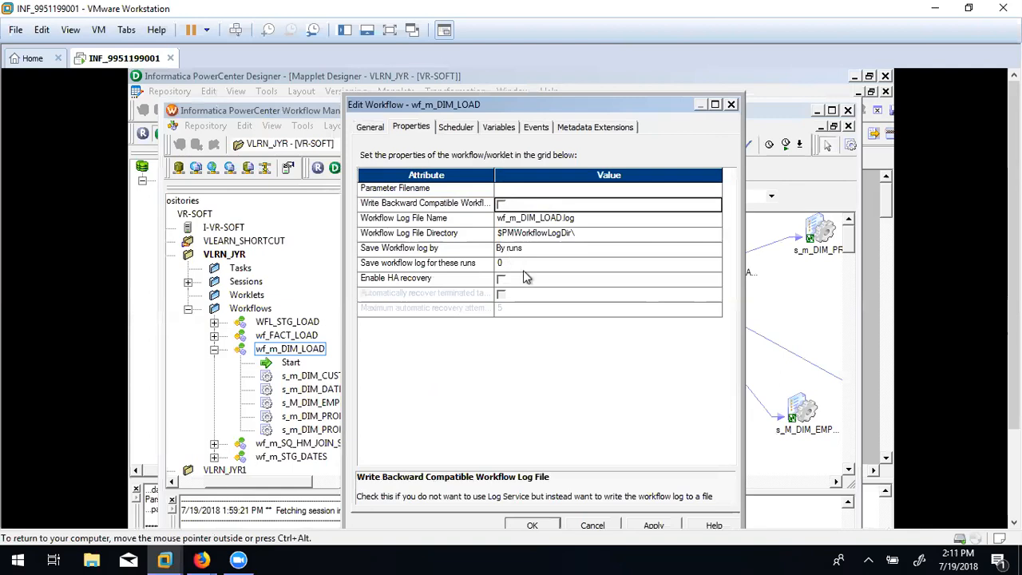
left_click(468, 128)
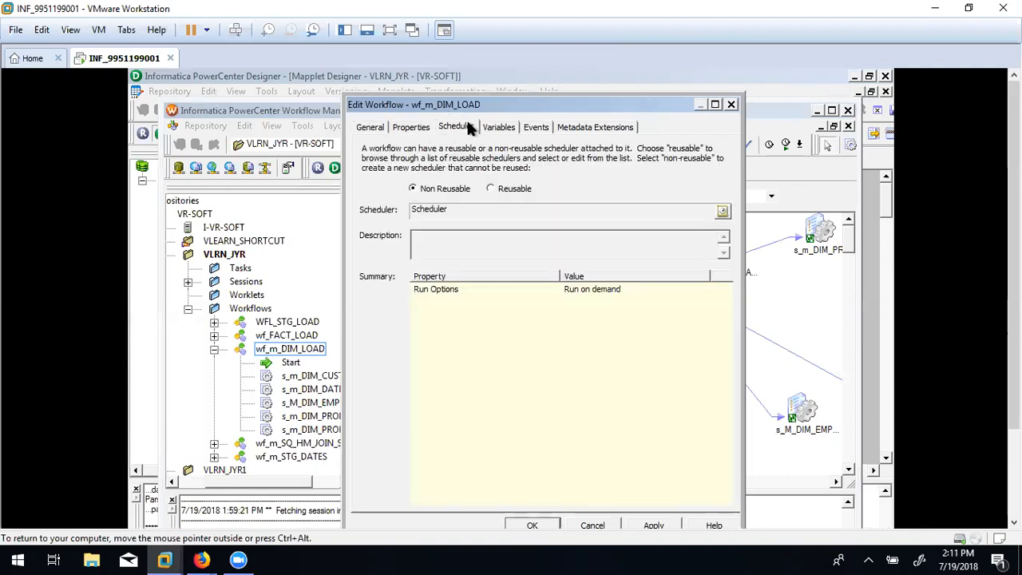
Try adding a user-defined variable to the wf_m_DIM_LOAD workflow, view its event declarations, and discard the changes.
left_click(500, 128)
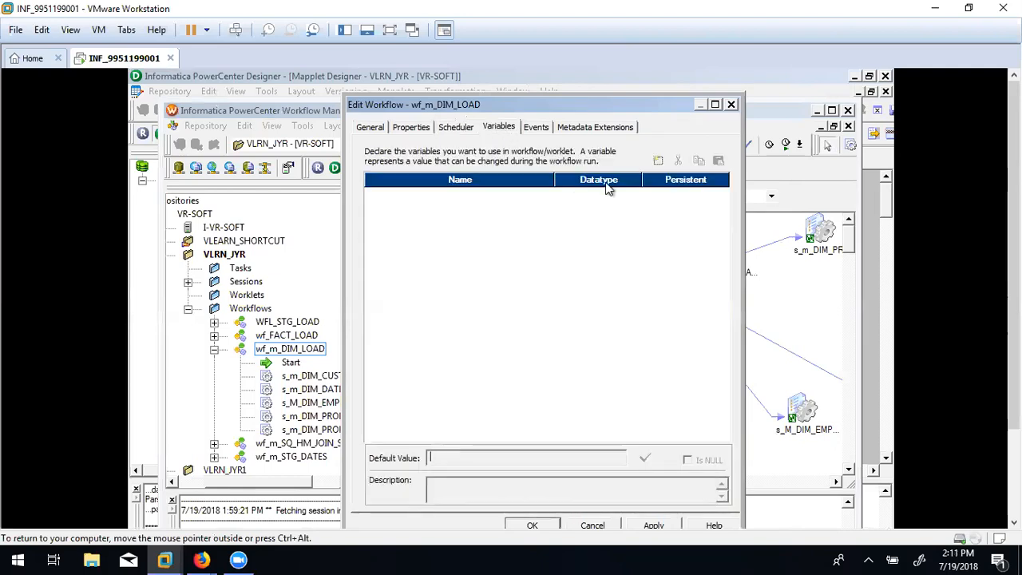
left_click(656, 161)
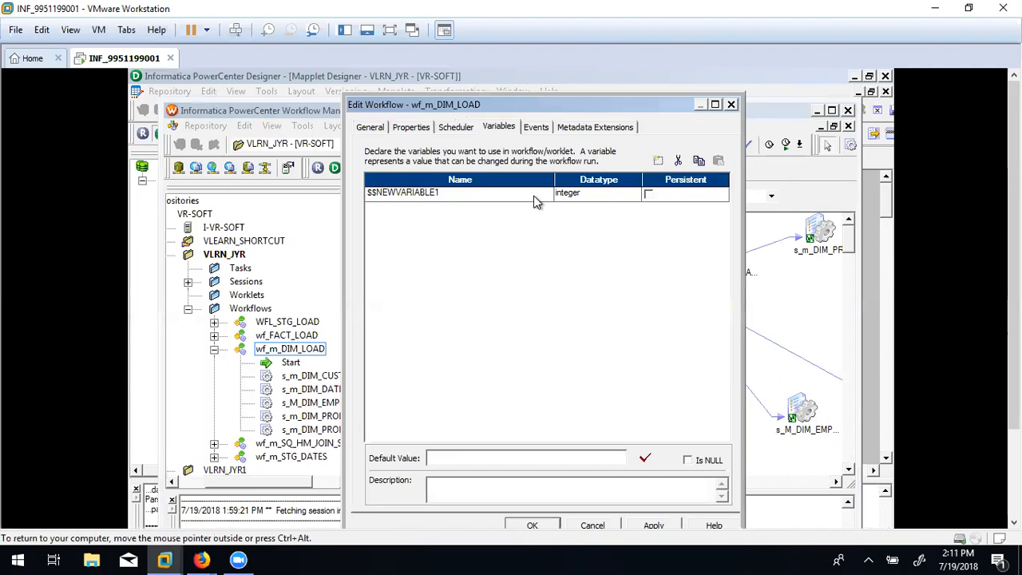
left_click(542, 130)
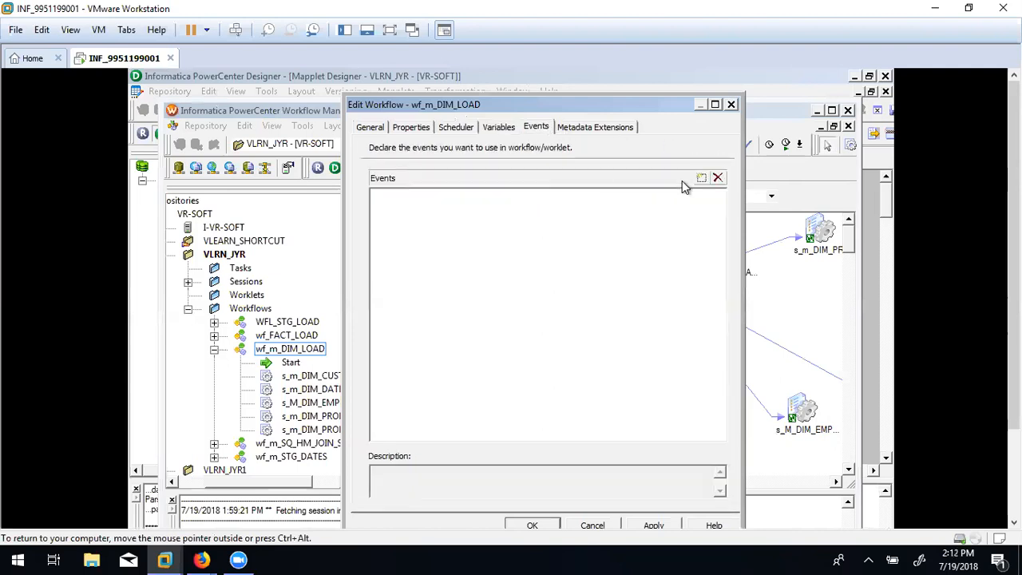
left_click(731, 104)
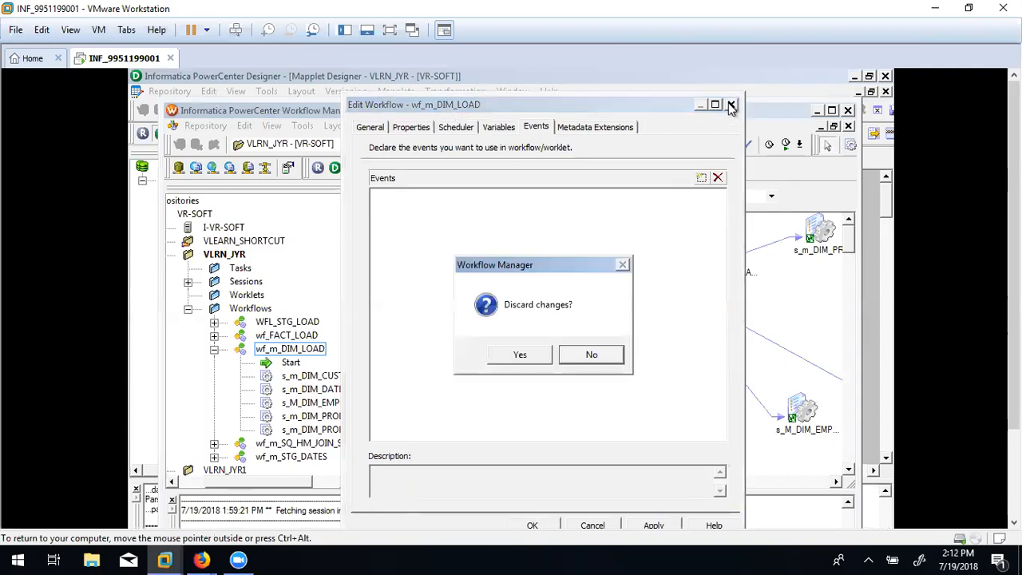
left_click(524, 353)
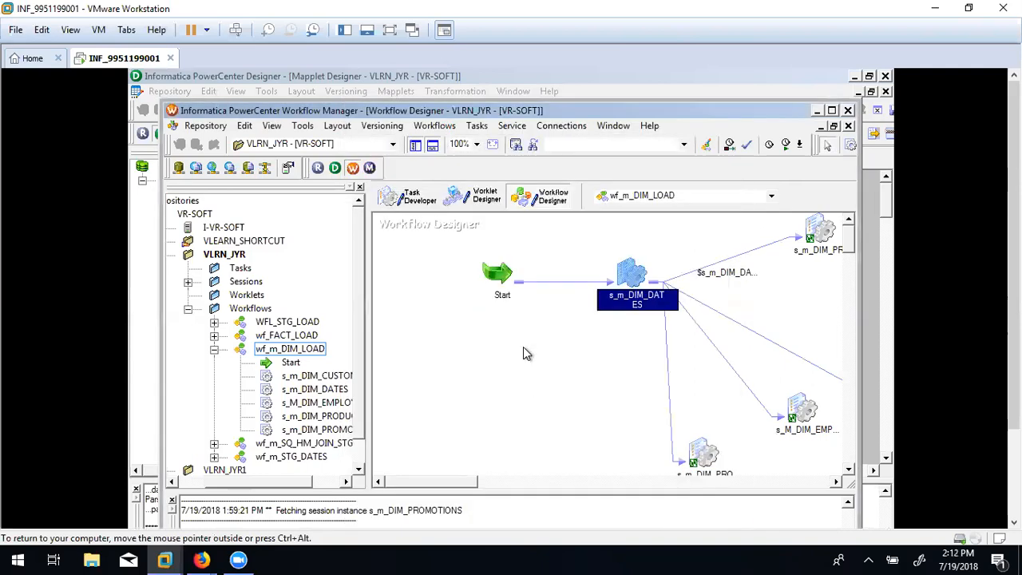
left_click(589, 348)
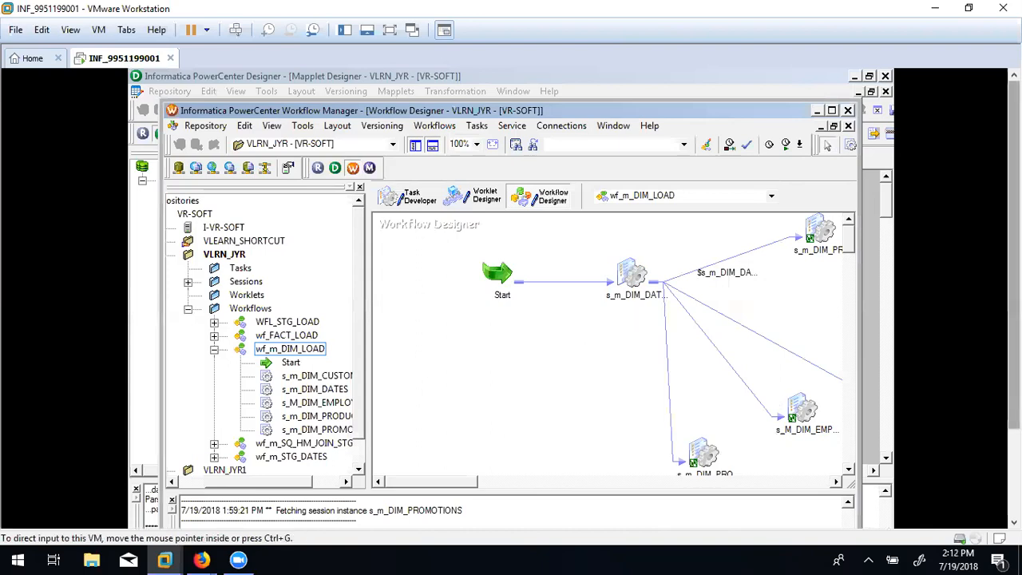
Switch to the PowerPoint presentation and view slides 5 and 6 on declaring and assigning user-defined workflow variables.
left_click_drag(1013, 311, 1013, 403)
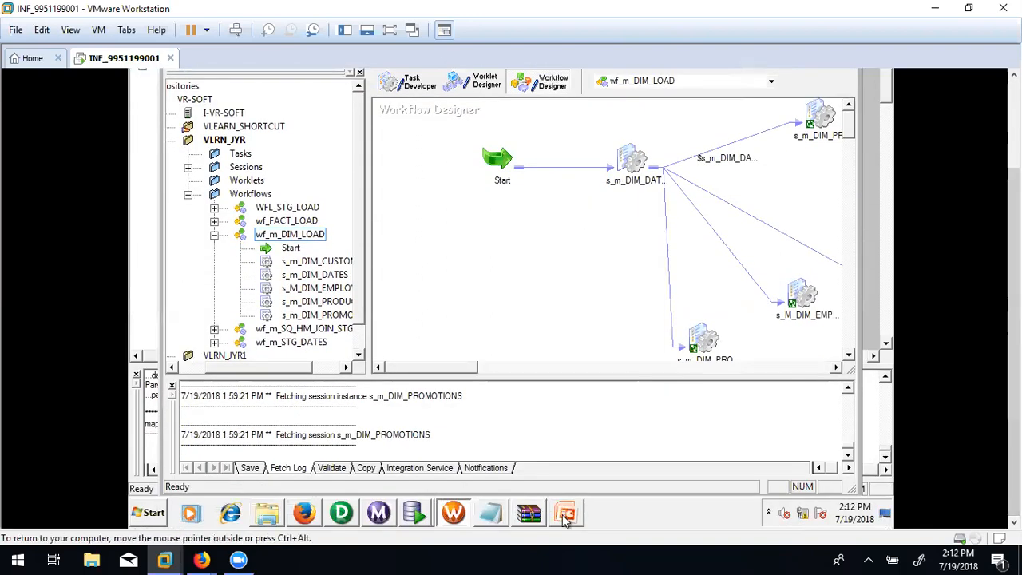
left_click(564, 515)
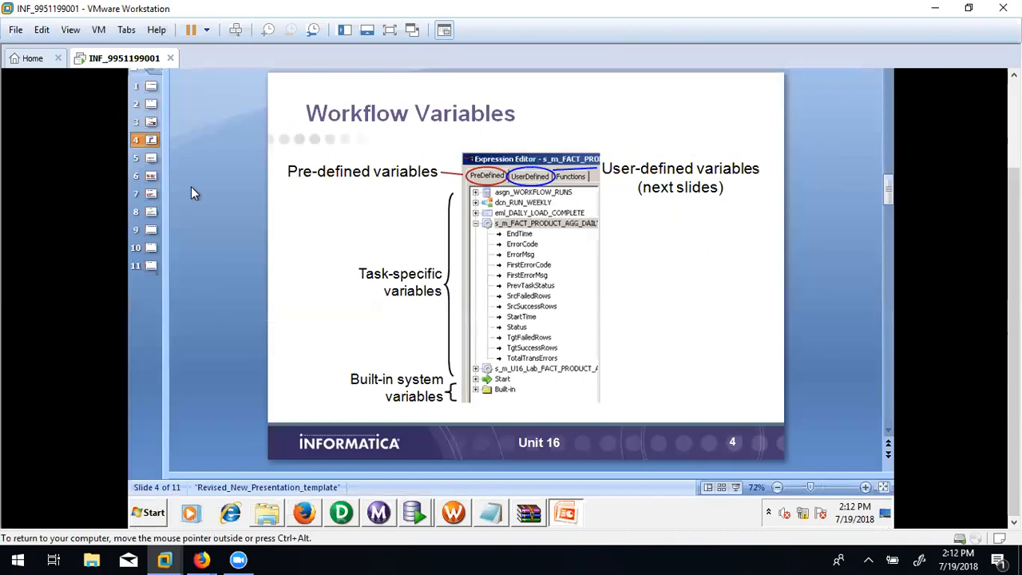
left_click(151, 160)
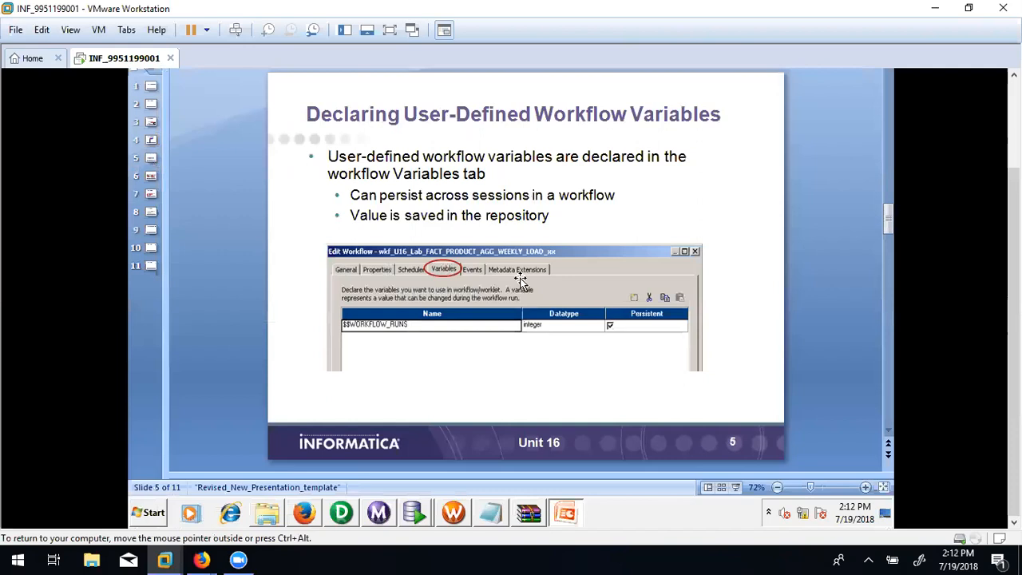
left_click(148, 177)
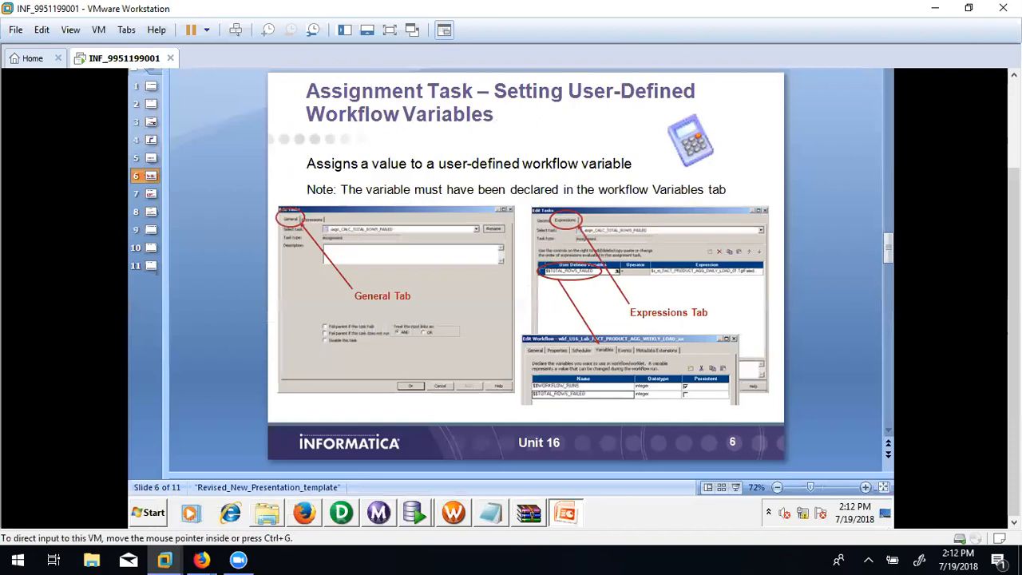
left_click(454, 514)
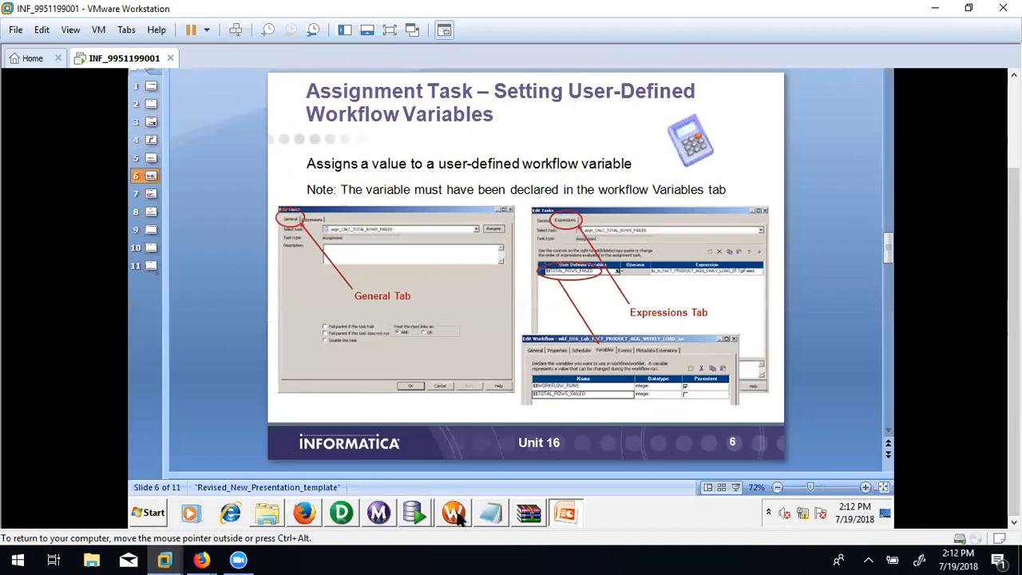
left_click(889, 249)
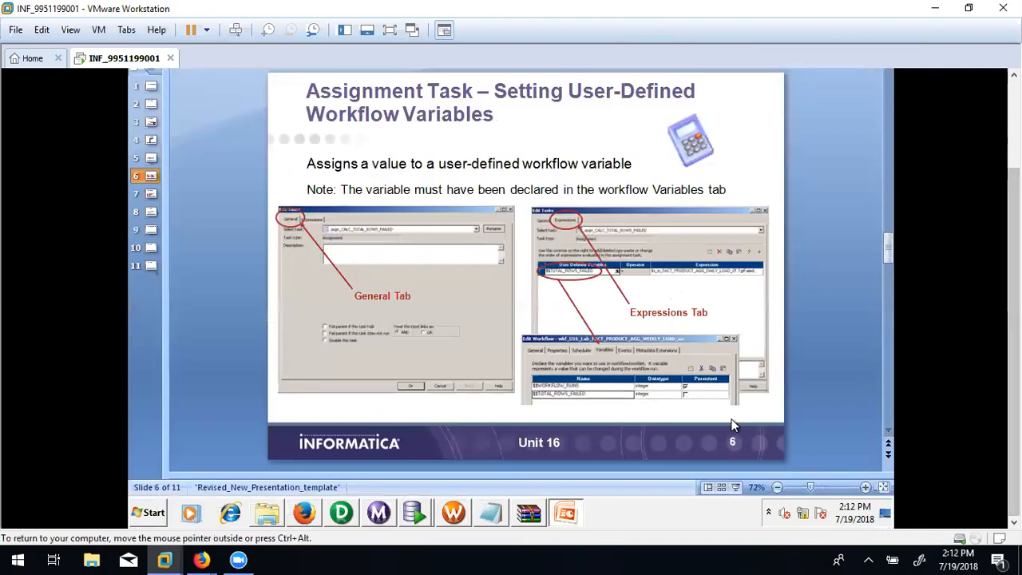
Switch to Workflow Manager, look through the available task types, and create an Assignment task named TEMP_ASSIGNMENT in wf_m_DIM_LOAD.
left_click(448, 516)
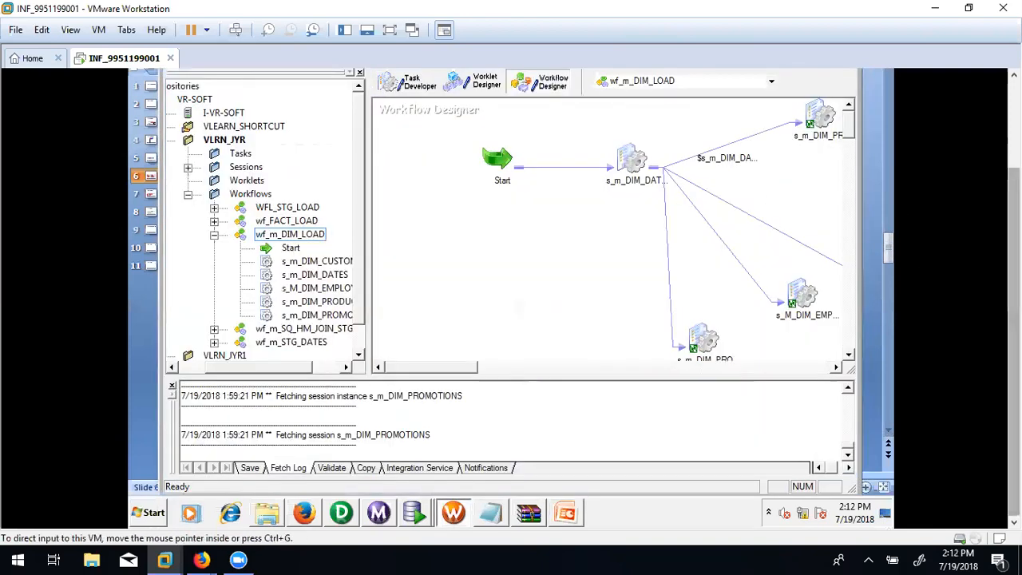
left_click_drag(1013, 319, 1013, 232)
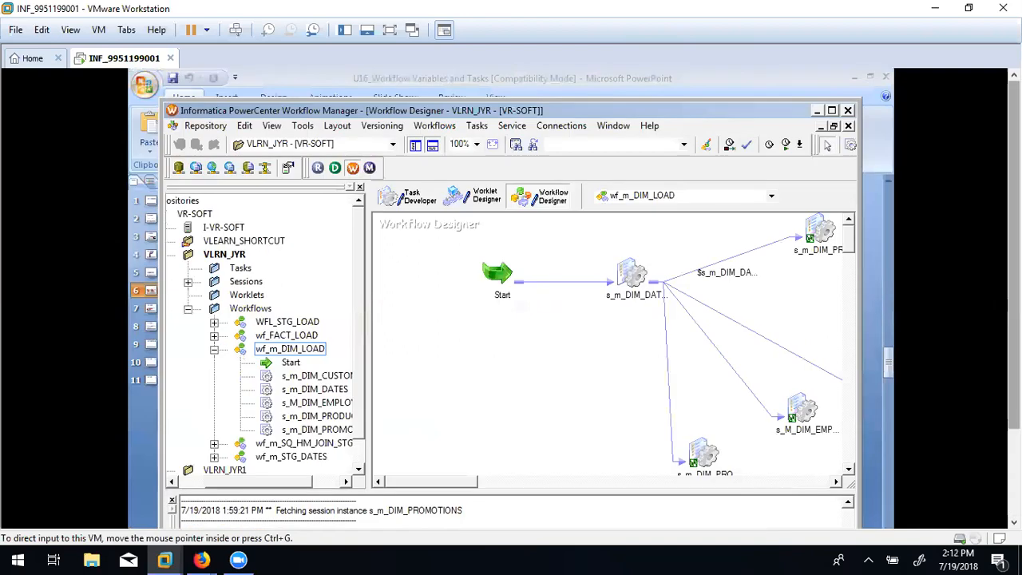
left_click(476, 128)
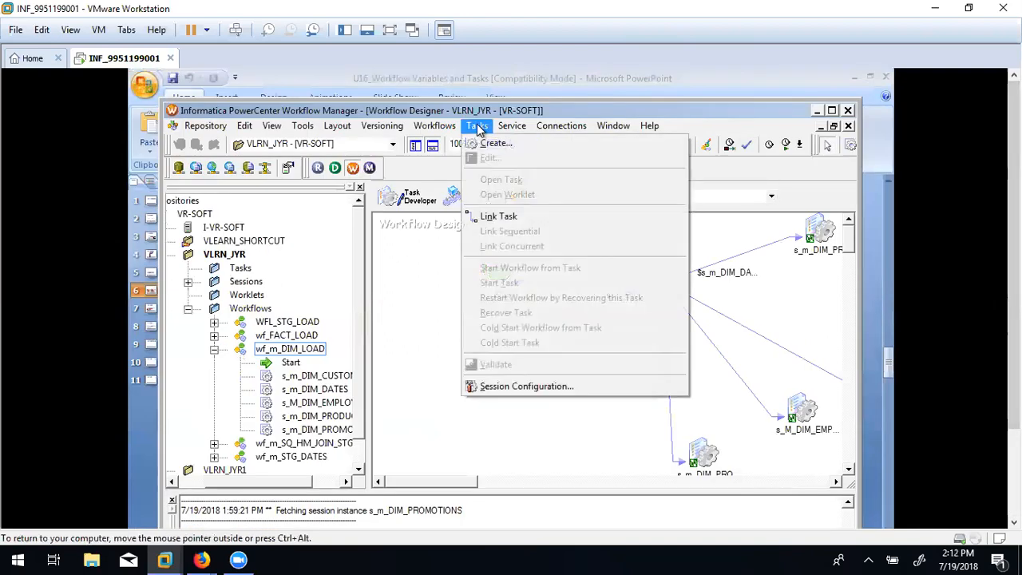
left_click(495, 147)
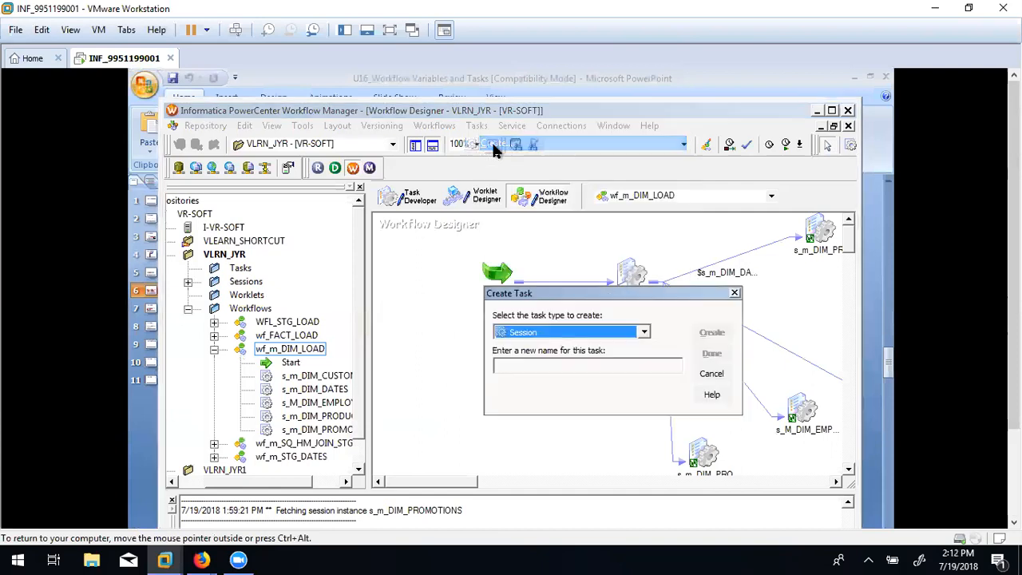
left_click(645, 335)
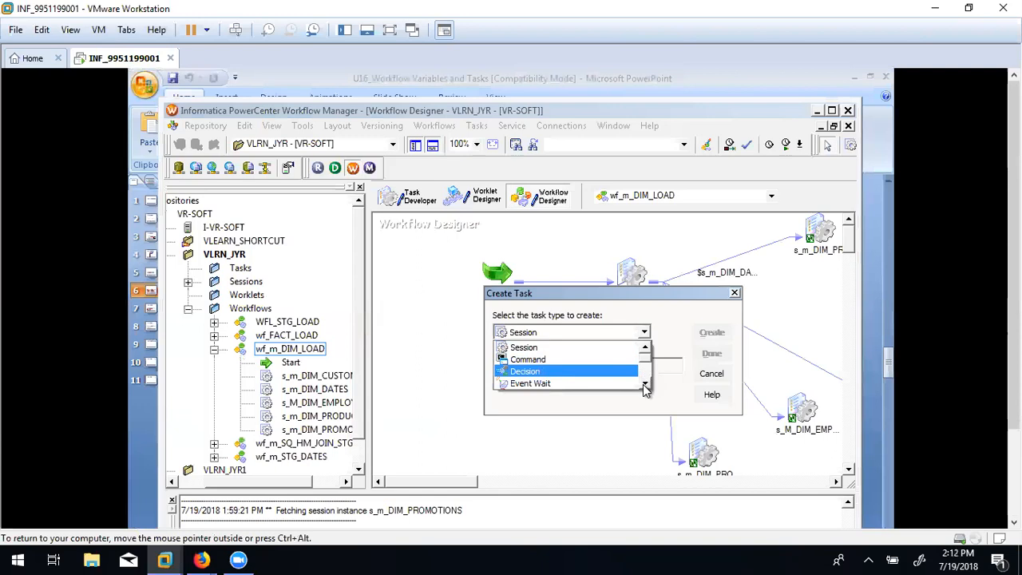
left_click(644, 384)
left_click(645, 386)
left_click(645, 386)
left_click(644, 387)
left_click(645, 386)
left_click(645, 386)
left_click(645, 349)
left_click(645, 349)
left_click(645, 349)
left_click(645, 349)
left_click(645, 349)
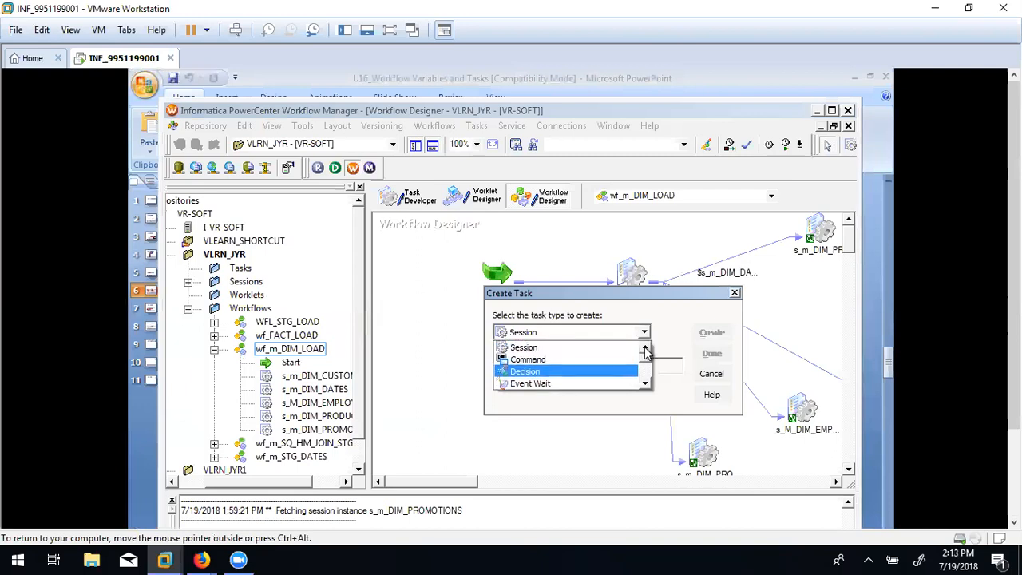
left_click(645, 386)
left_click(645, 386)
left_click(645, 385)
left_click(645, 384)
left_click(645, 385)
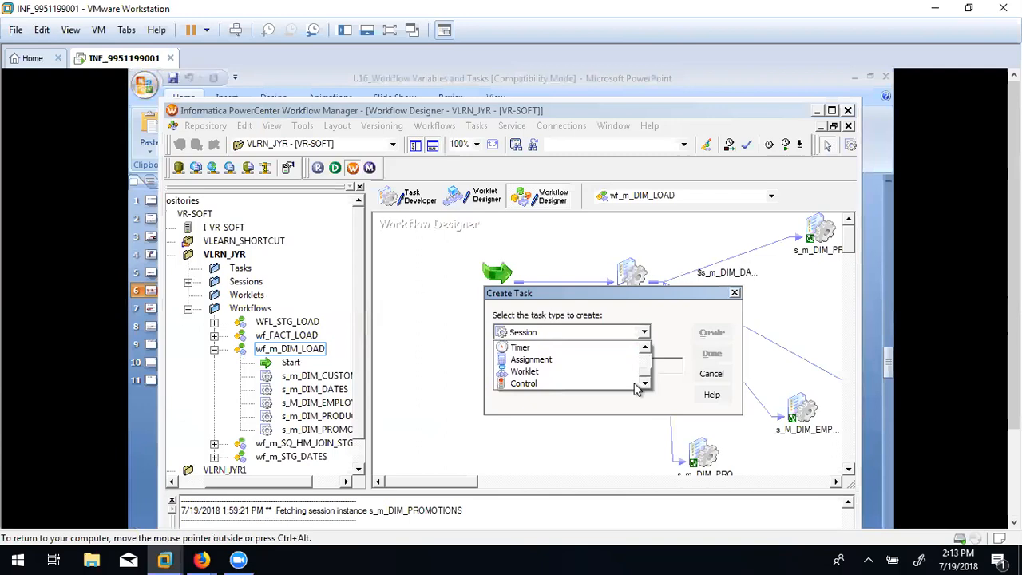
left_click(540, 360)
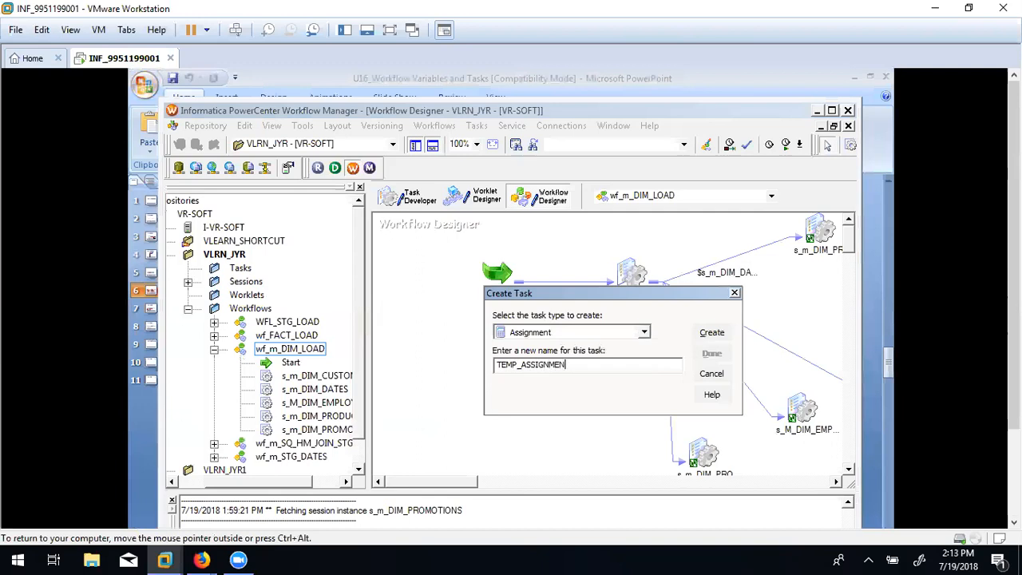
left_click(711, 333)
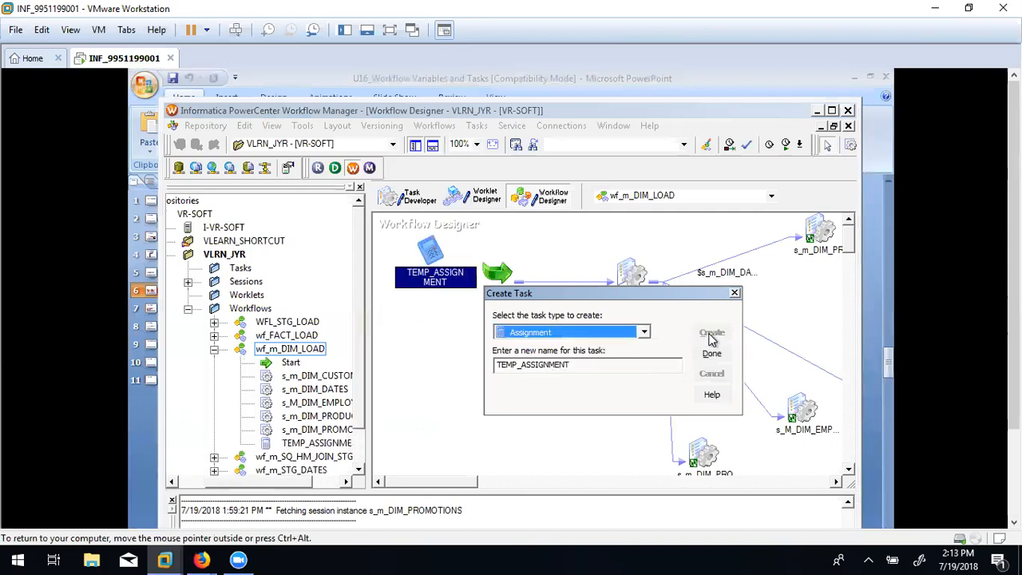
left_click(735, 293)
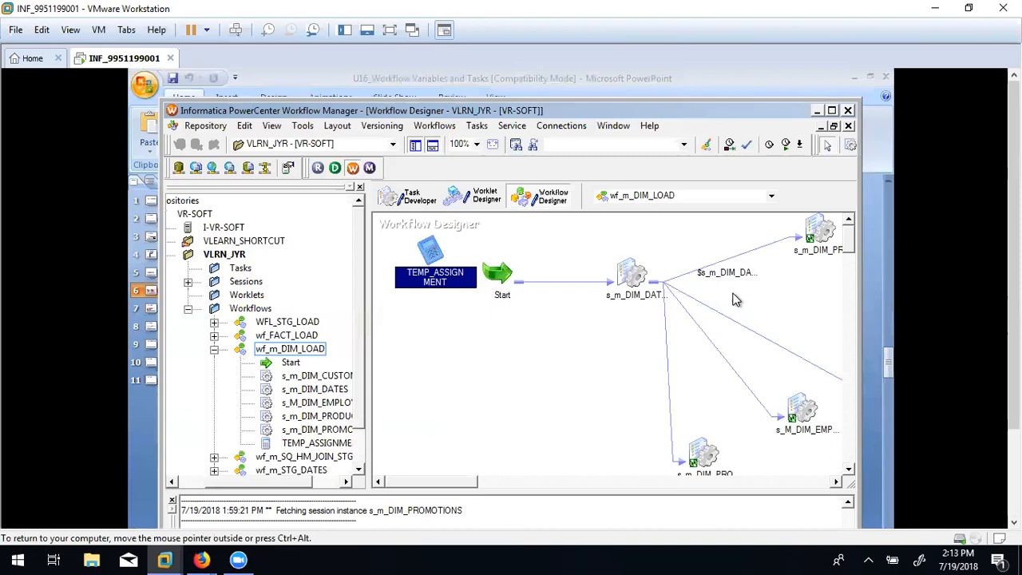
Open the TEMP_ASSIGNMENT task and examine its general settings and its list of user-defined variable expressions.
double_click(437, 252)
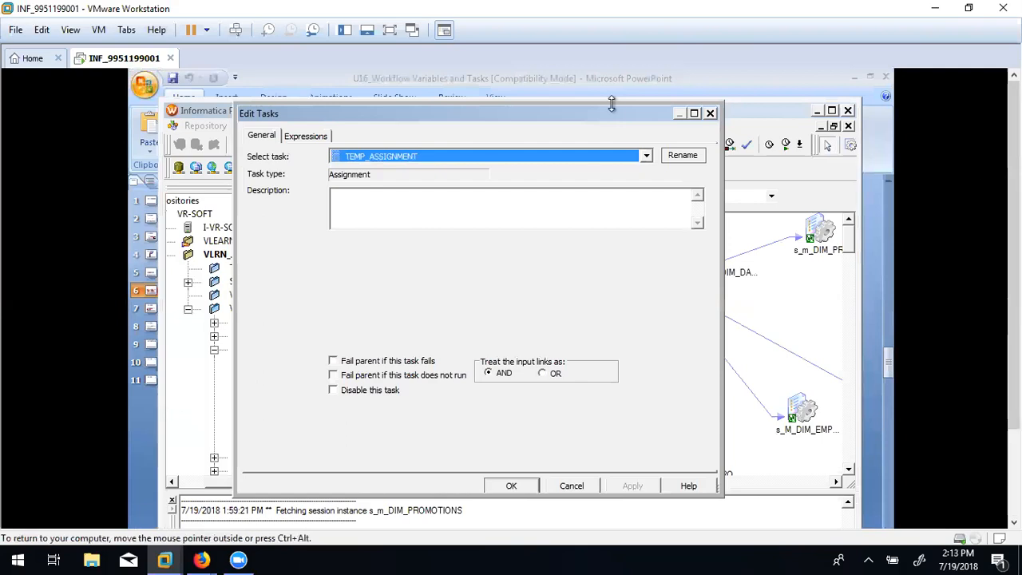
left_click_drag(488, 106, 484, 144)
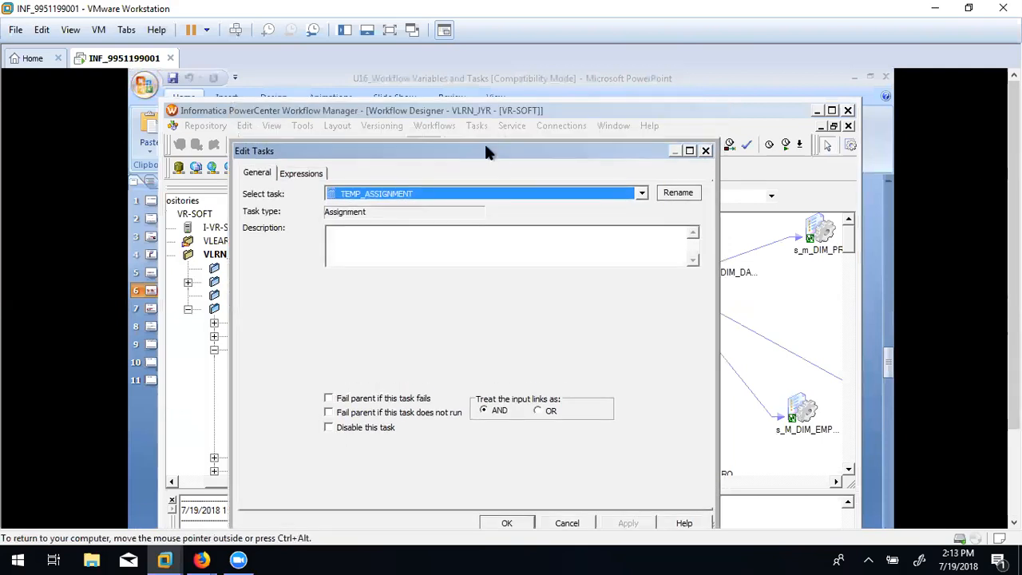
left_click(306, 175)
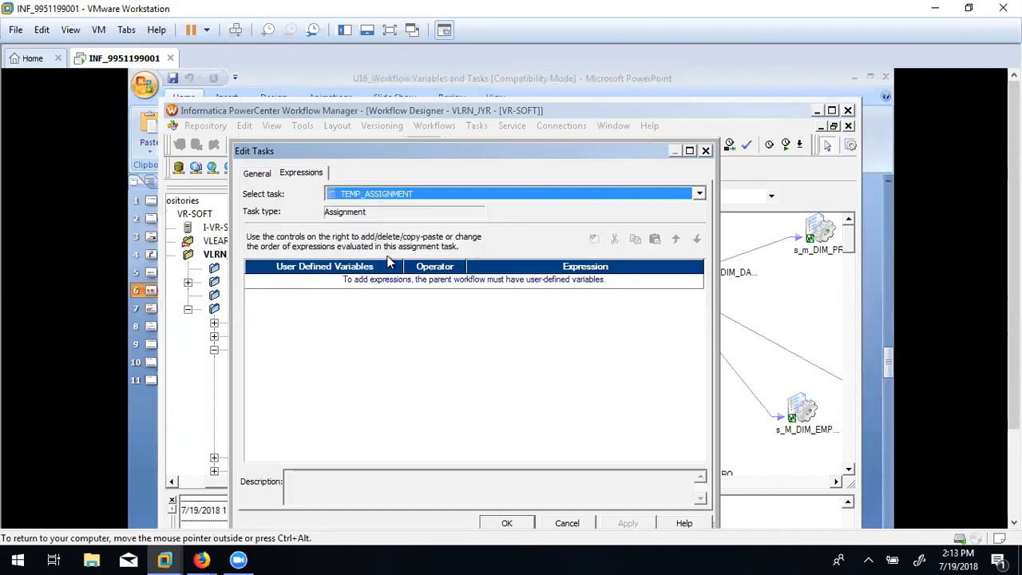
left_click(254, 176)
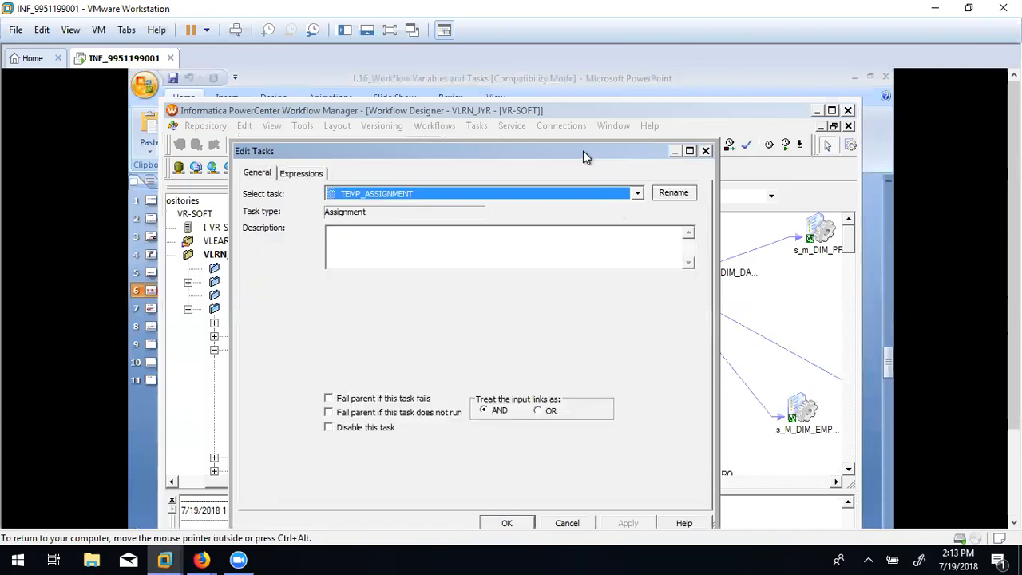
left_click_drag(583, 154, 637, 125)
left_click(356, 145)
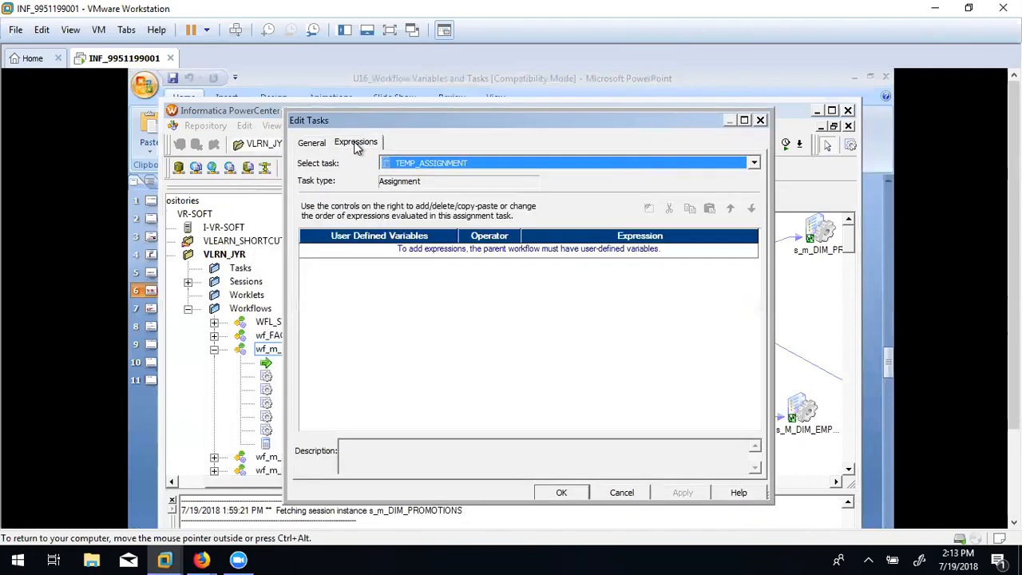
left_click(438, 250)
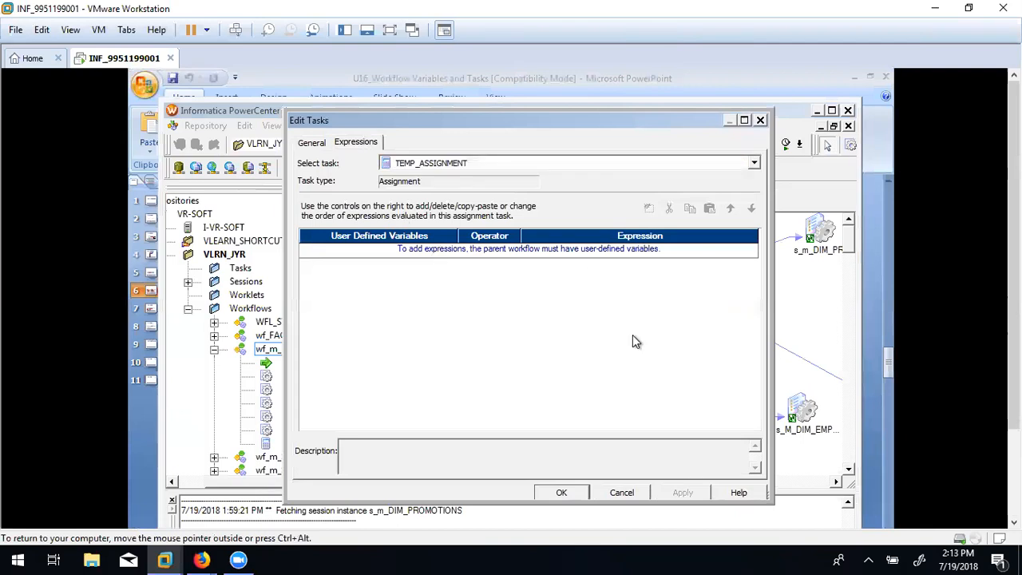
Close the task settings and declare a new integer user-defined variable with its default name in the wf_m_DIM_LOAD workflow.
left_click(575, 495)
left_click(569, 373)
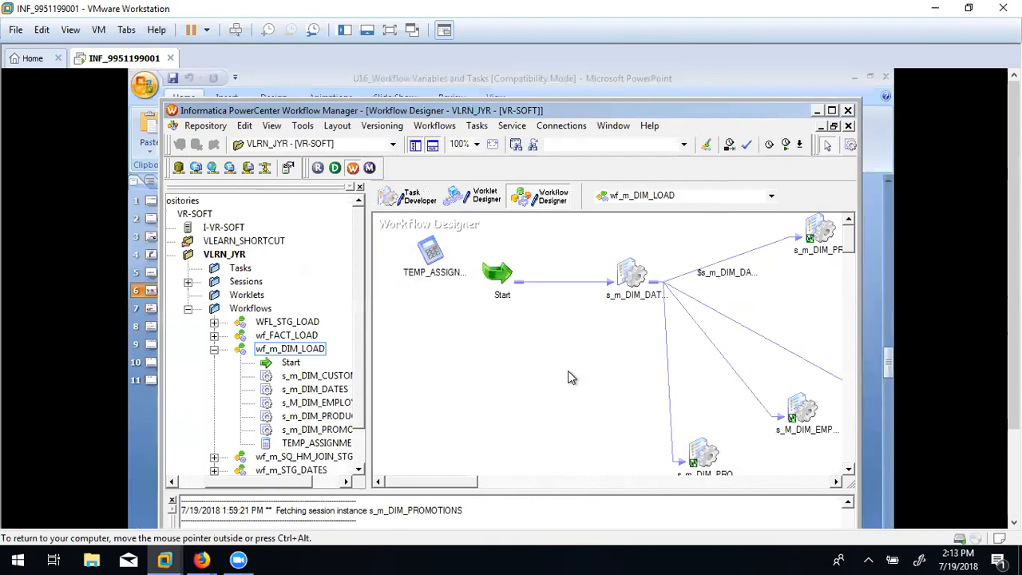
left_click(436, 126)
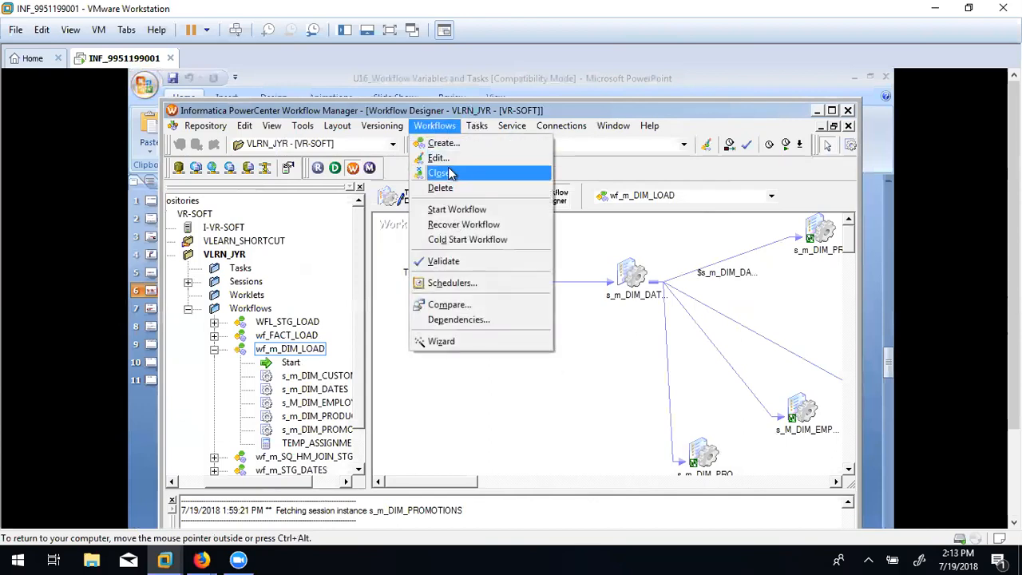
left_click(445, 158)
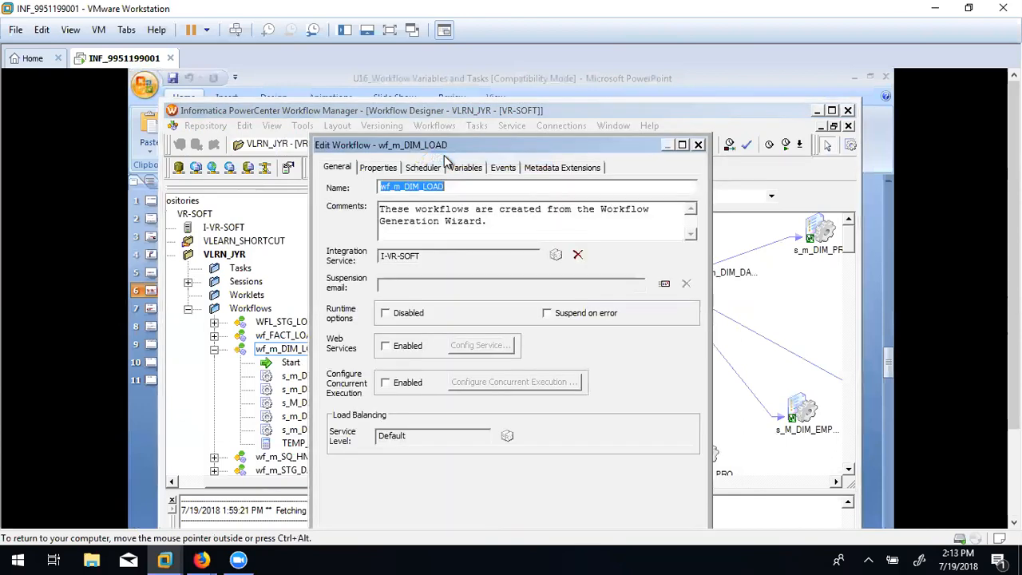
left_click(467, 168)
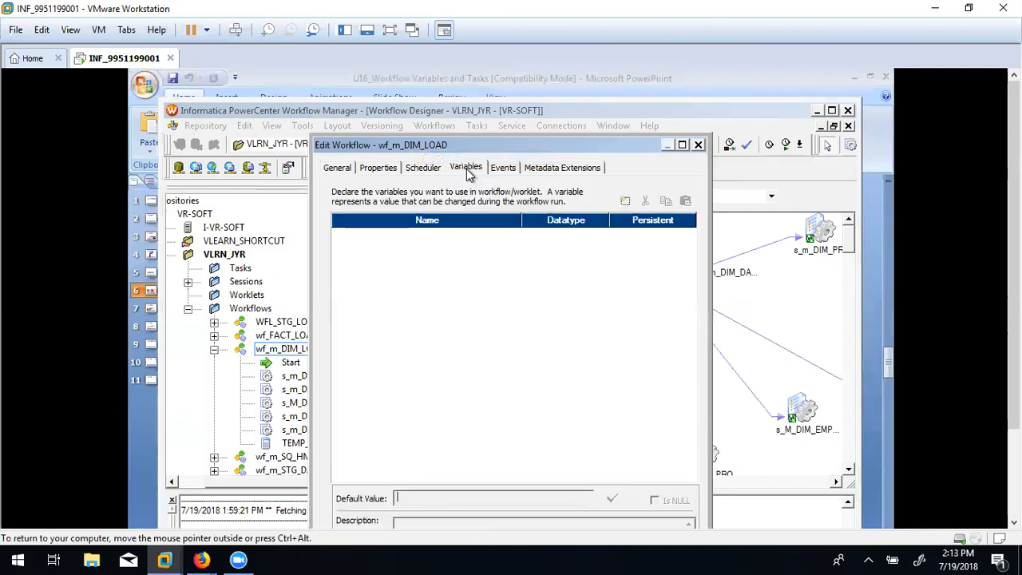
left_click(625, 200)
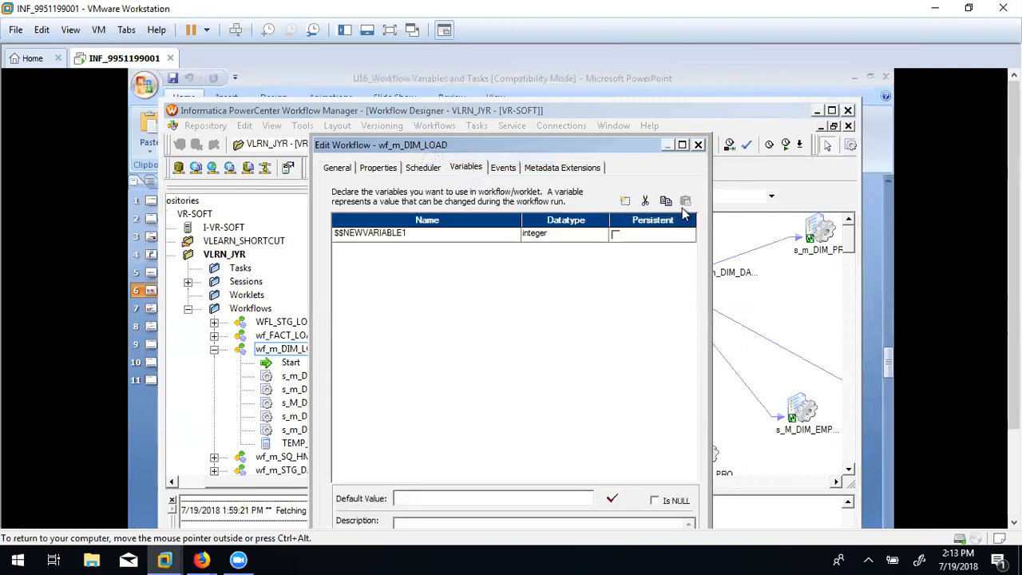
left_click_drag(623, 144, 576, 80)
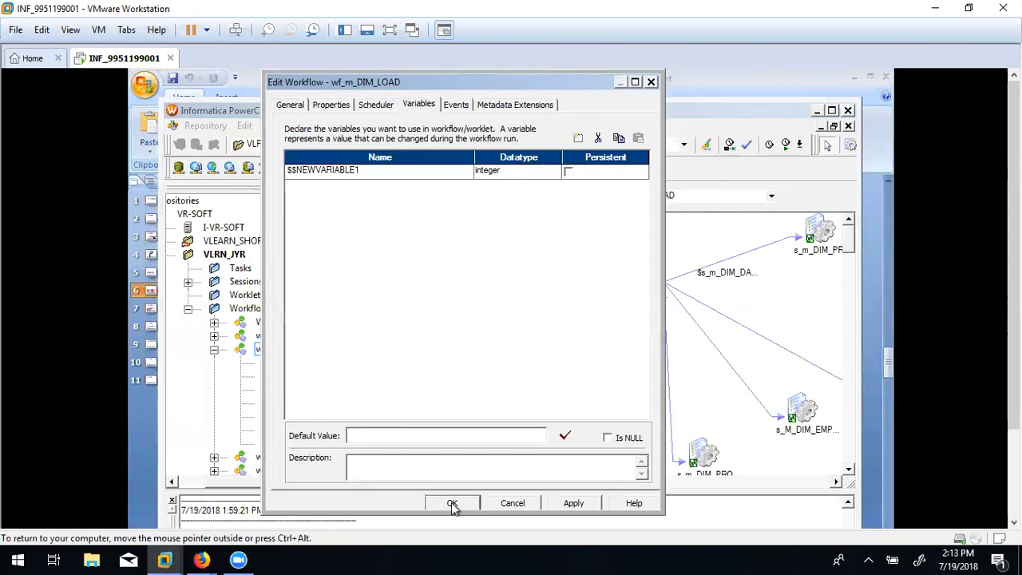
left_click(565, 505)
left_click(451, 502)
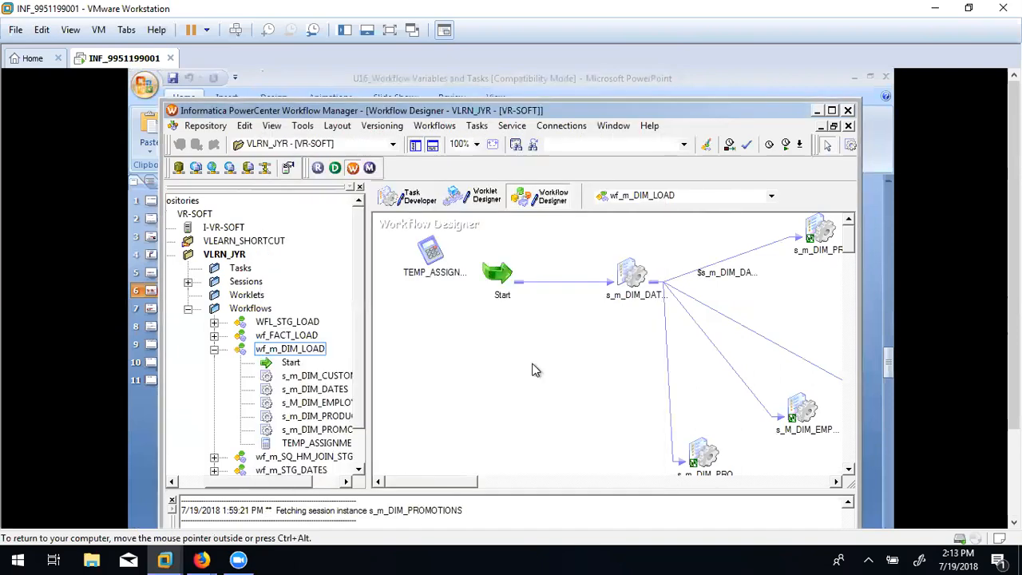
Add two expressions to the TEMP_ASSIGNMENT task and view the workflow variables available for selection.
double_click(431, 254)
left_click(363, 143)
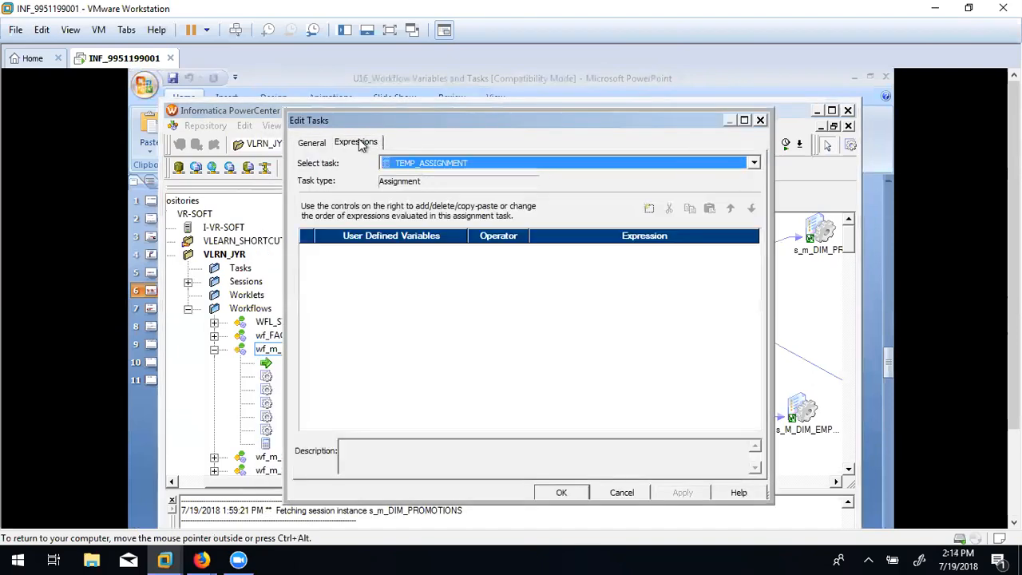
left_click(649, 208)
left_click(649, 208)
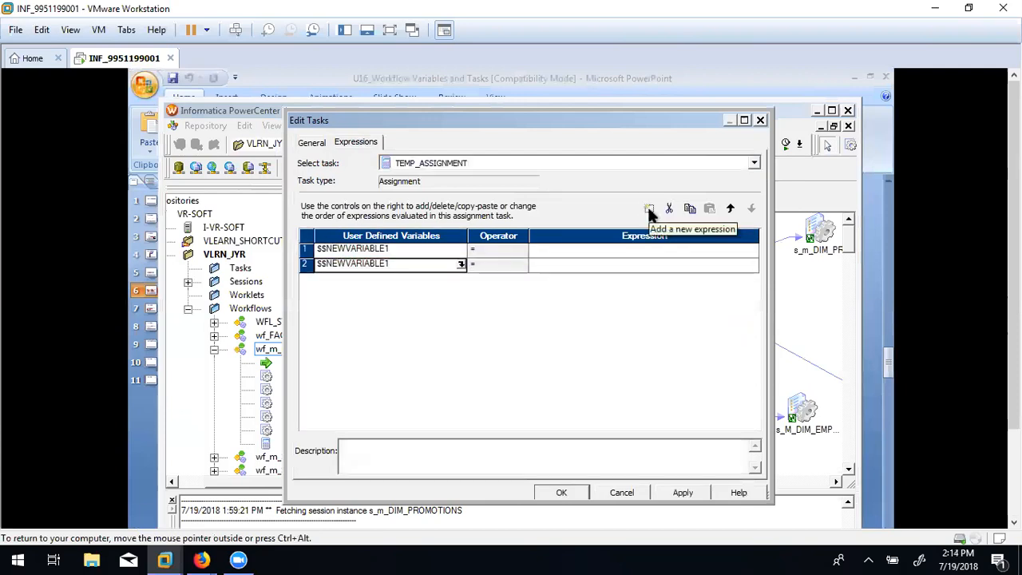
left_click(461, 264)
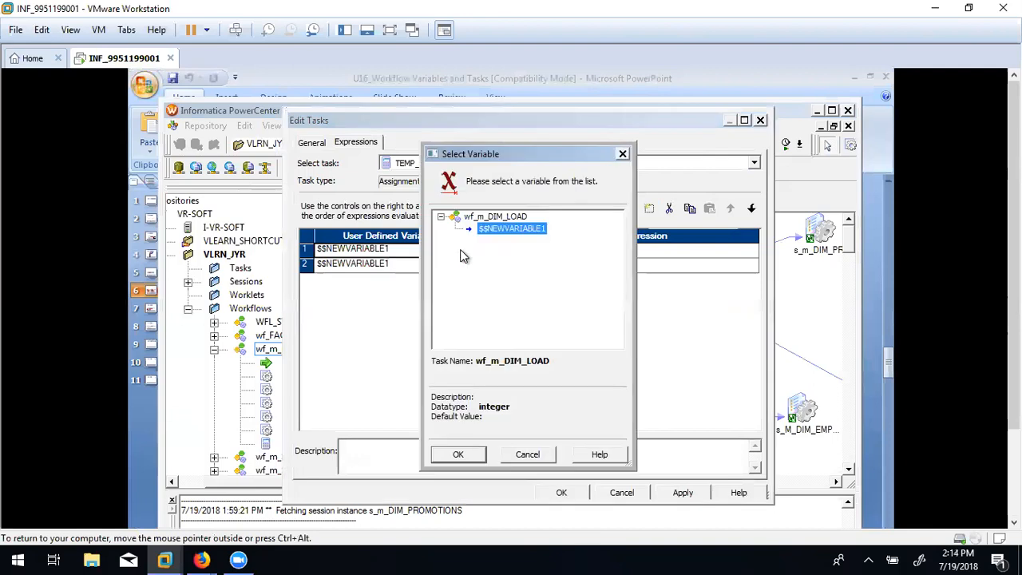
left_click(527, 453)
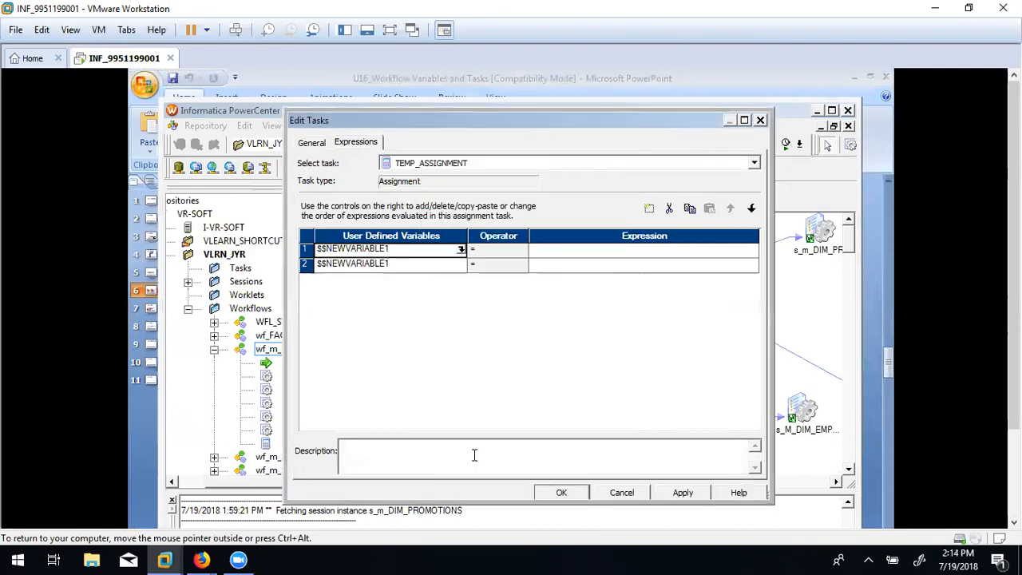
Delete the duplicate expression in TEMP_ASSIGNMENT, assign 100 to $$NEWVARIABLE1 in the remaining one, and apply the task changes.
left_click(690, 254)
type("100")
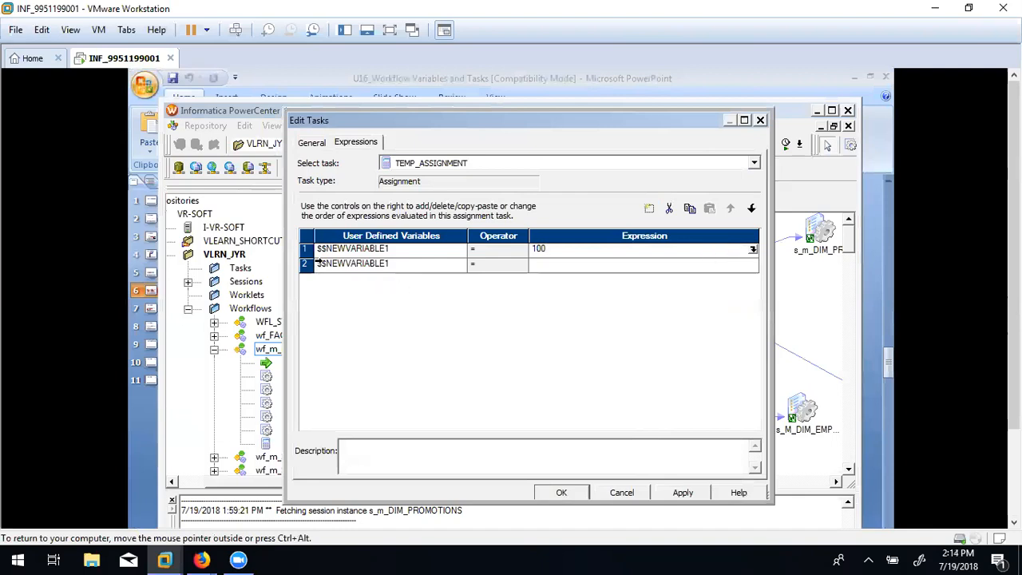
left_click(669, 209)
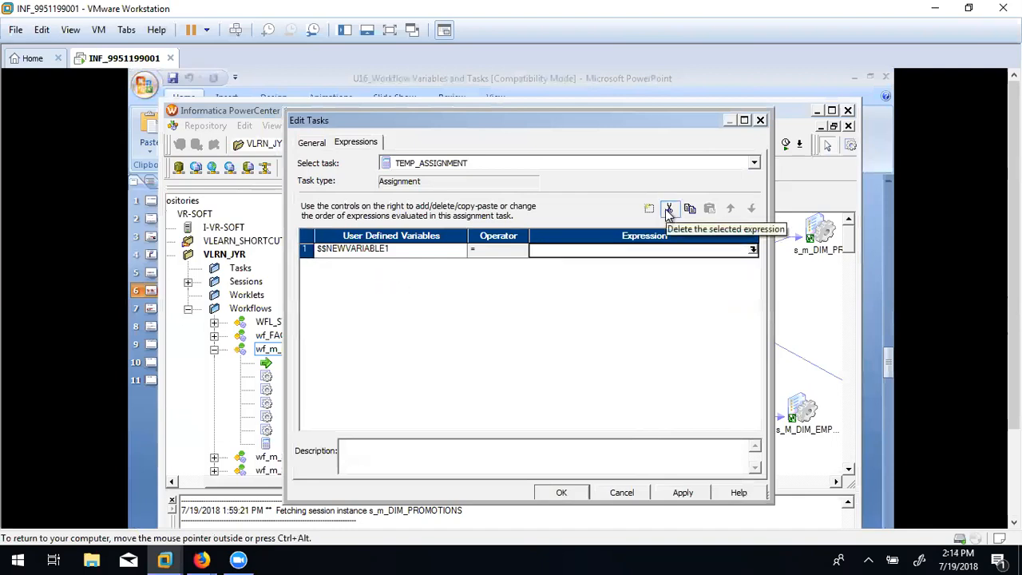
left_click(581, 251)
type("100")
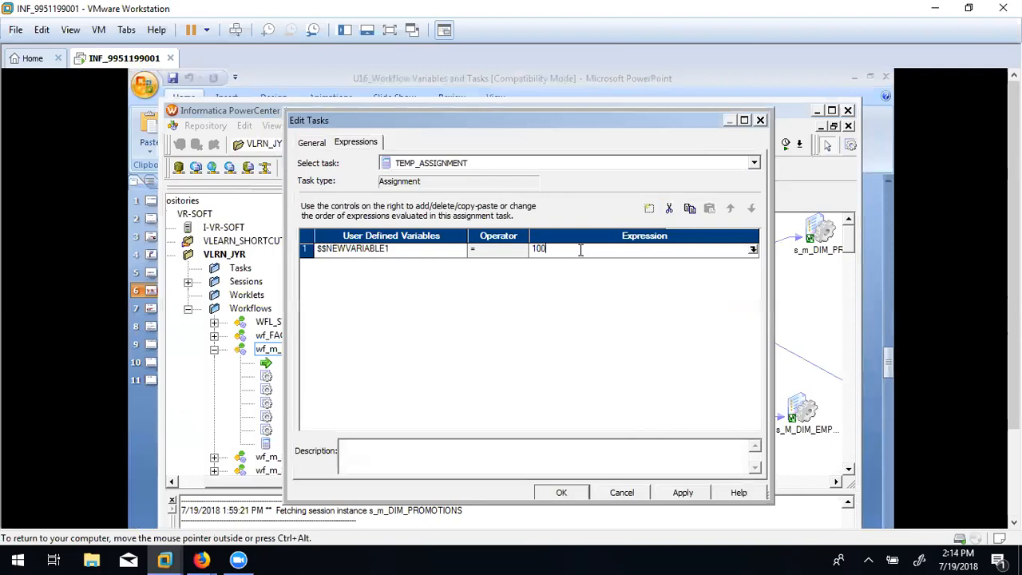
left_click(681, 492)
left_click(563, 491)
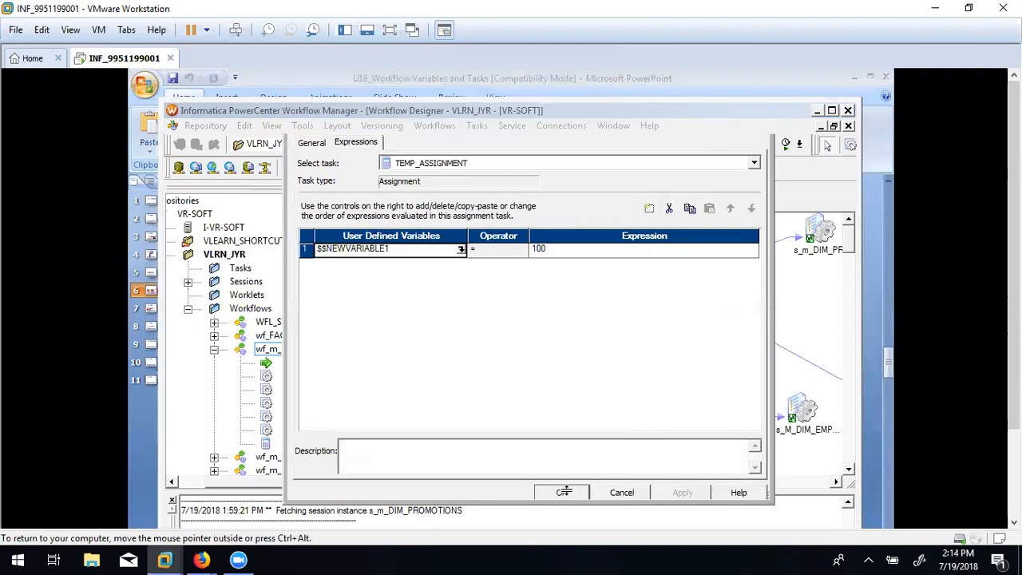
Move TEMP_ASSIGNMENT below the Start to s_m_DIM_DATES link, link the Start task to it, and save the workflow.
left_click_drag(439, 254, 565, 363)
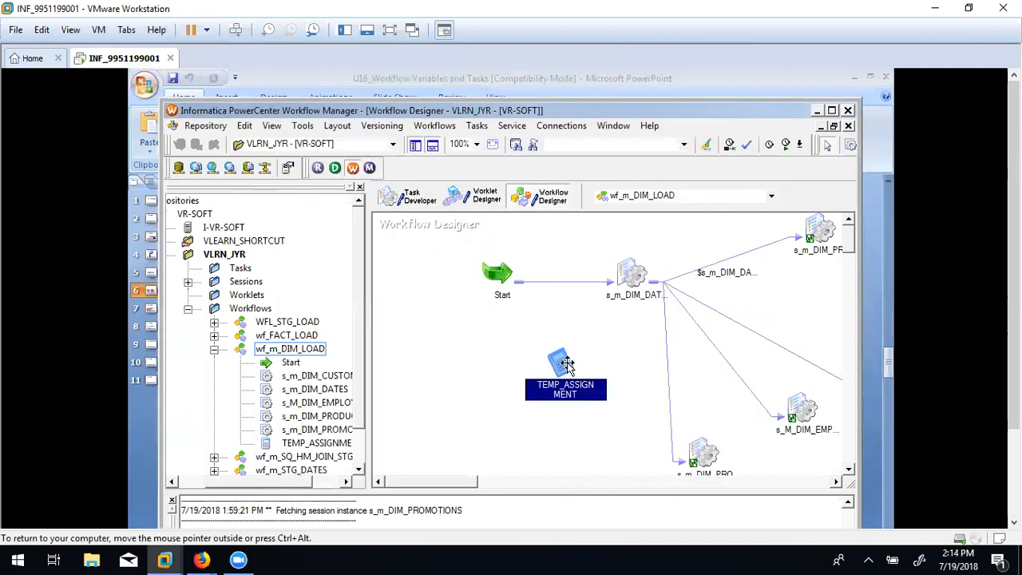
left_click(584, 254)
left_click(476, 126)
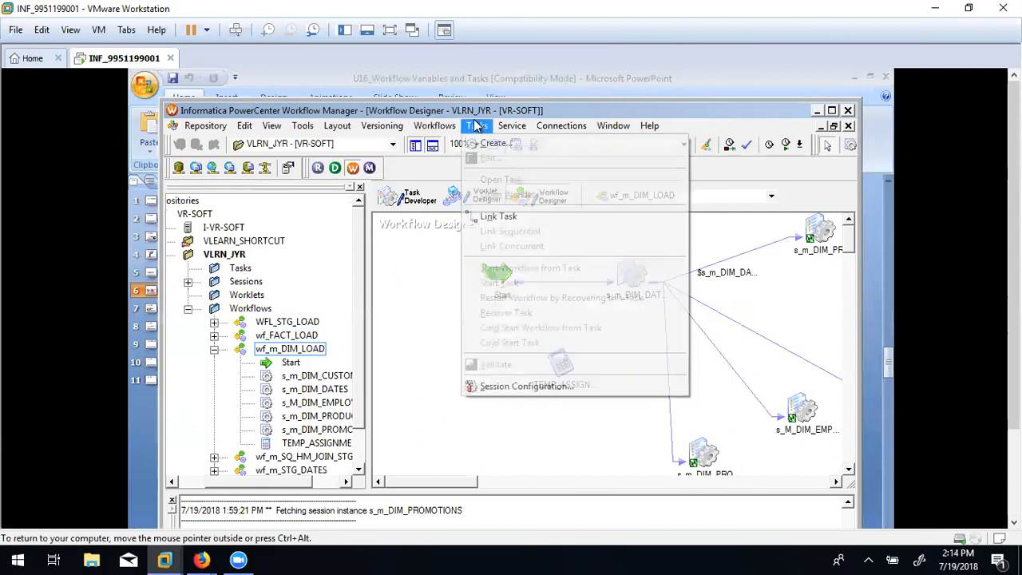
left_click(501, 216)
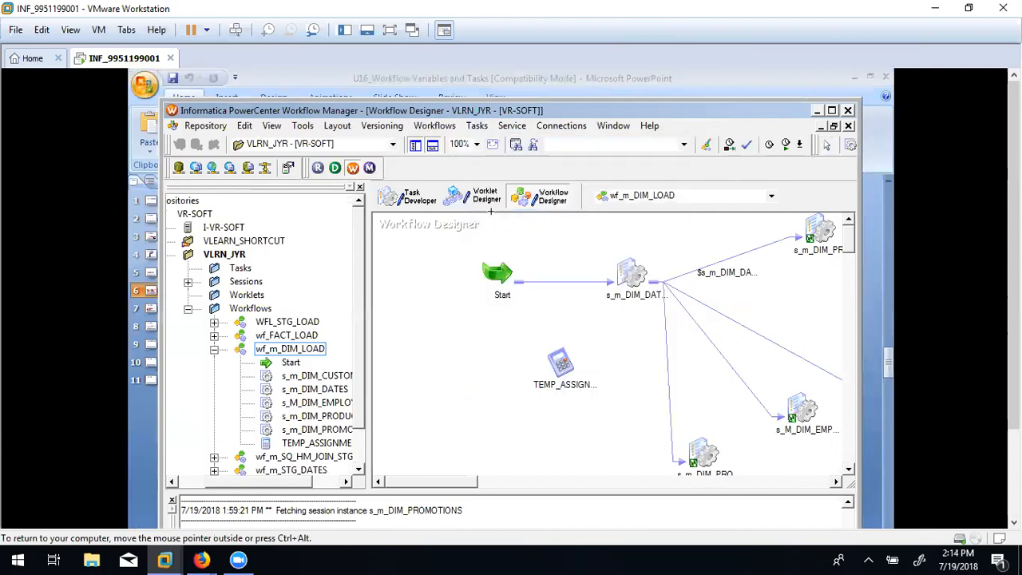
left_click_drag(502, 273, 560, 364)
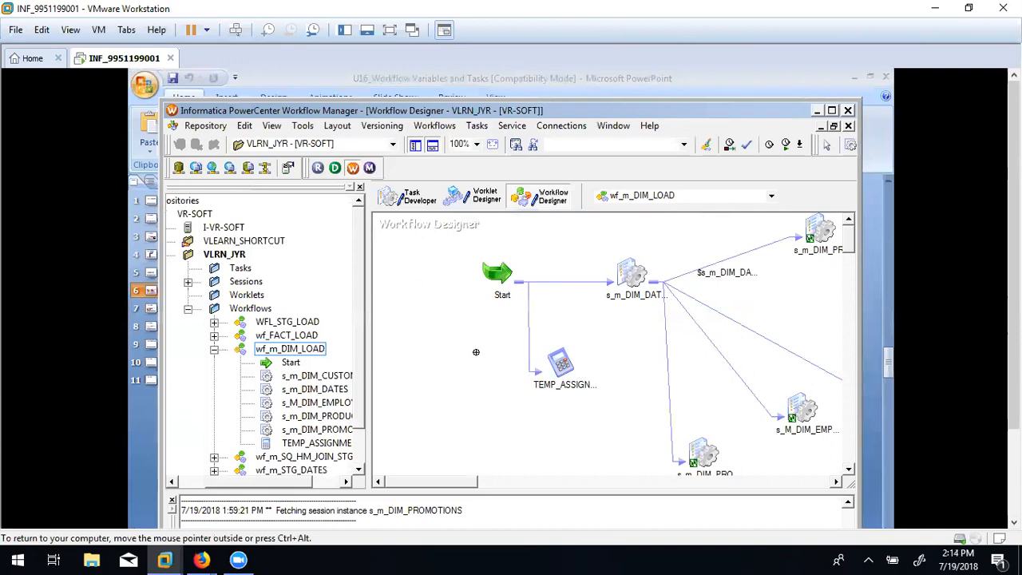
key("ctrl+s")
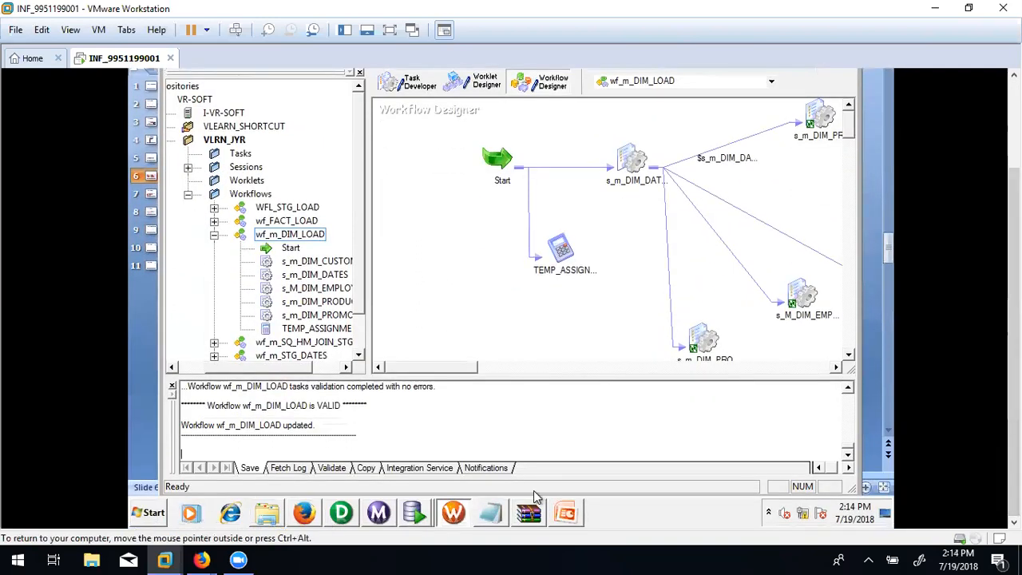
Switch to the PowerPoint presentation and view slide 7 on the Decision task.
left_click(552, 503)
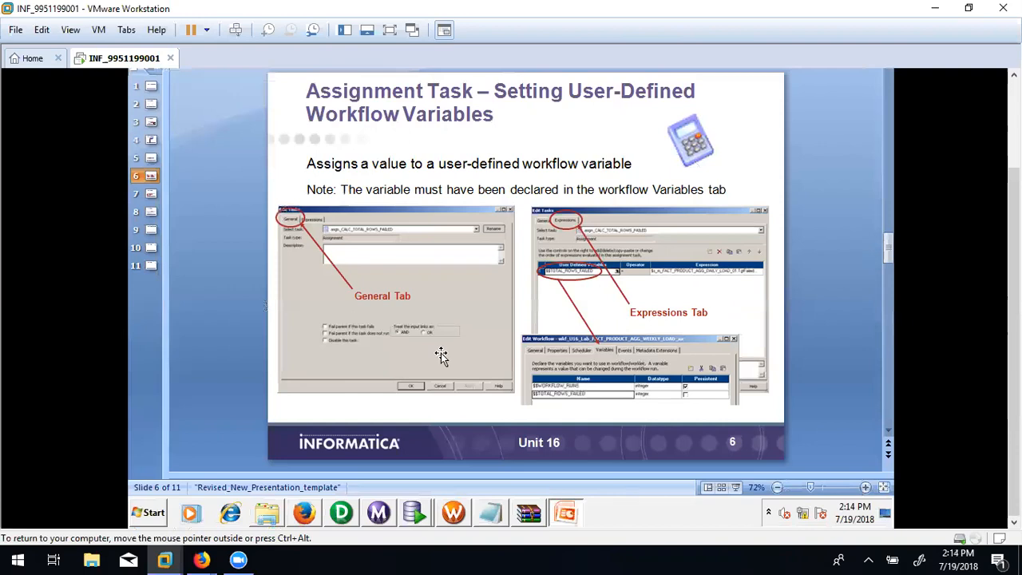
left_click(157, 197)
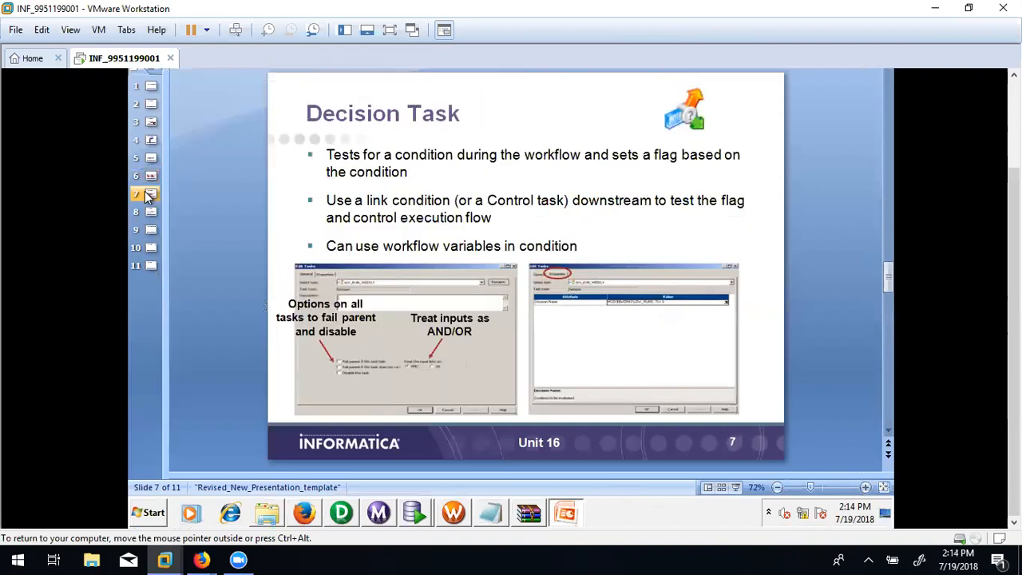